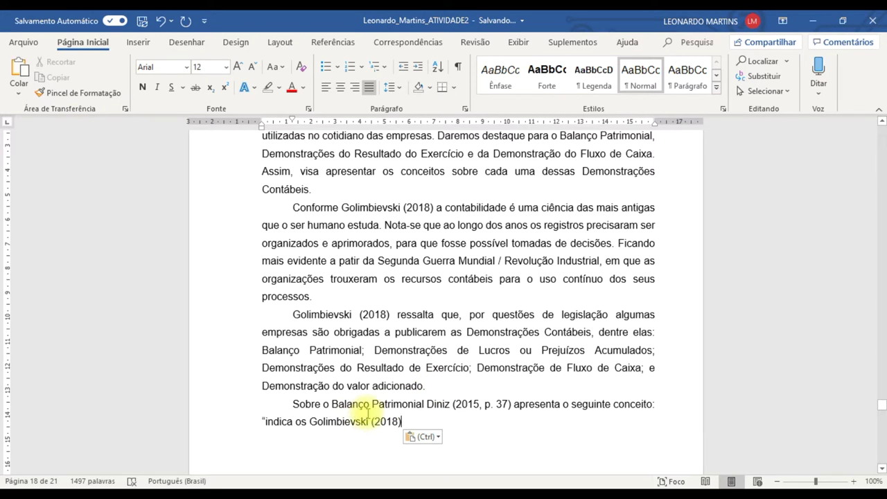
Undo the last paste, and copy the Balanço Patrimonial definition, without its final period, from the PDF book in the browser
key("ctrl+z")
key("alt+Tab")
left_click(483, 299)
left_click_drag(634, 288, 395, 264)
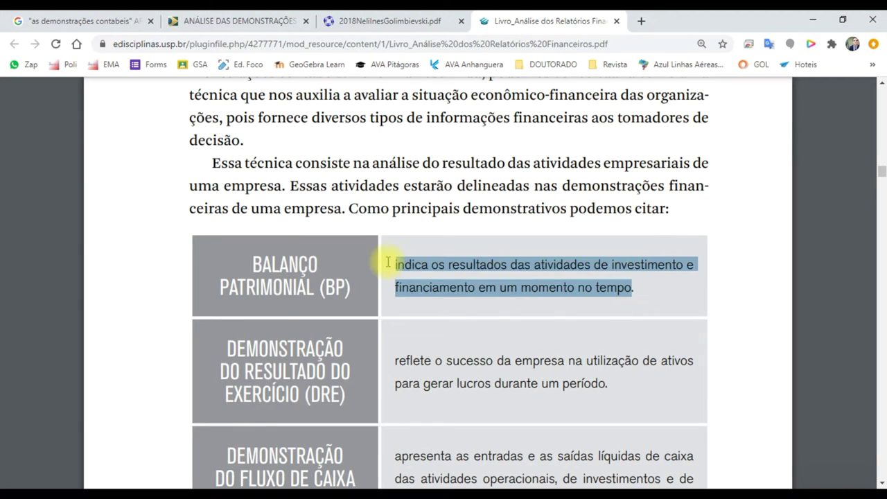
right_click(409, 260)
left_click(454, 273)
Switch to Word, paste the definition as text only after "indica os", and join its two lines into one paragraph
key("alt+Tab")
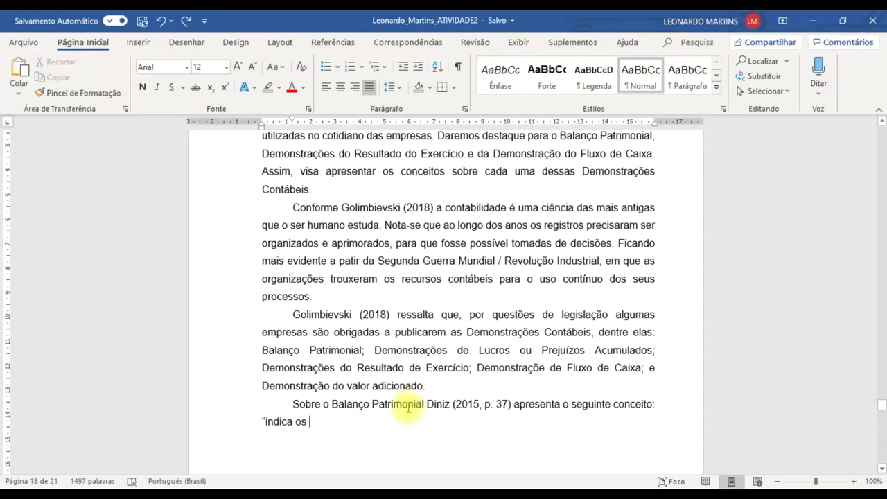
left_click(26, 95)
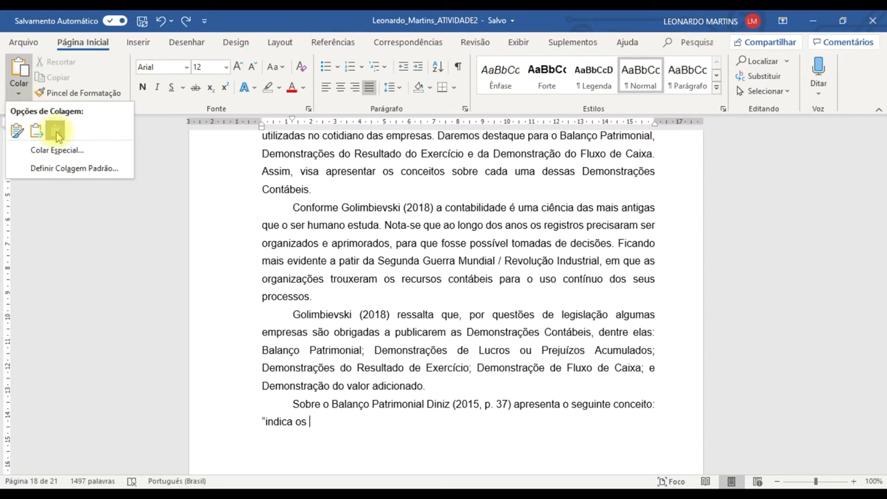
left_click(56, 130)
left_click_drag(267, 421, 552, 421)
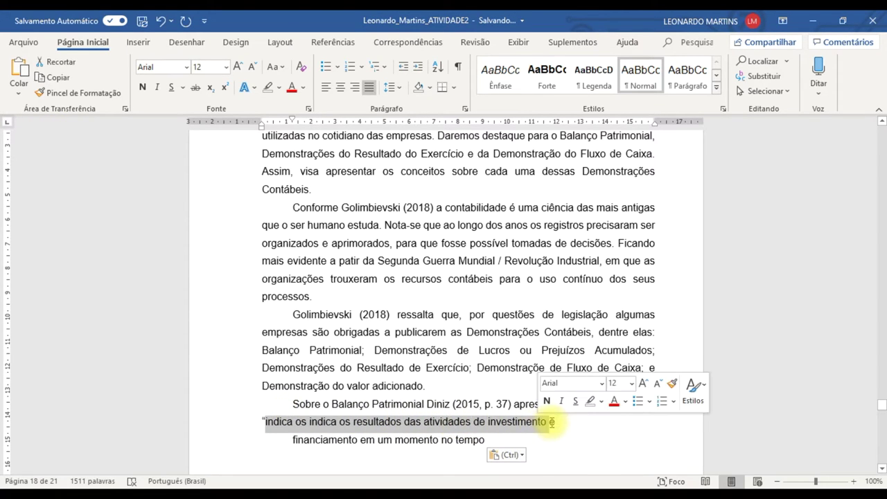
left_click(555, 421)
key("Delete")
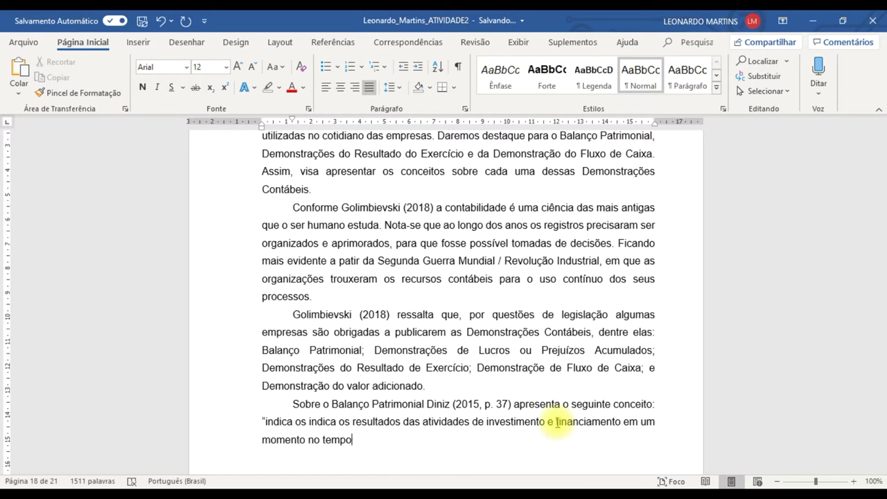
End the quotation after "momento no tempo" with a closing quotation mark followed by a period
scroll(505, 396, "down", 3)
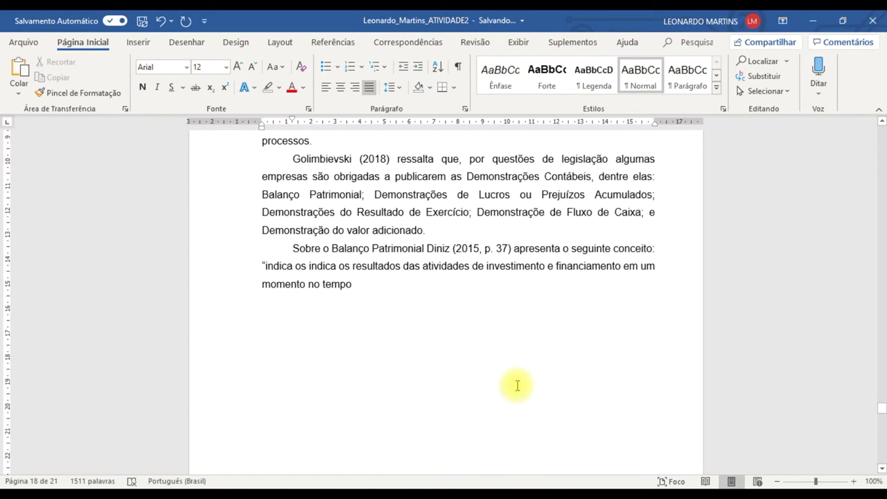
type("\"")
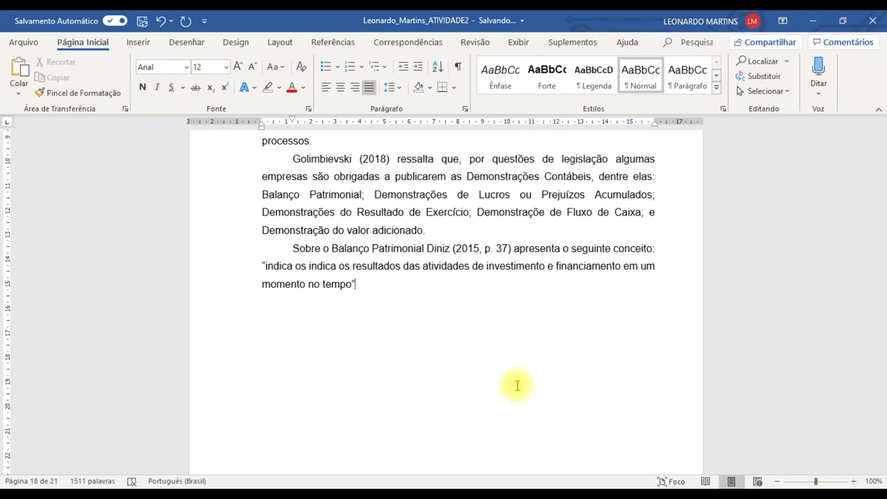
type(".")
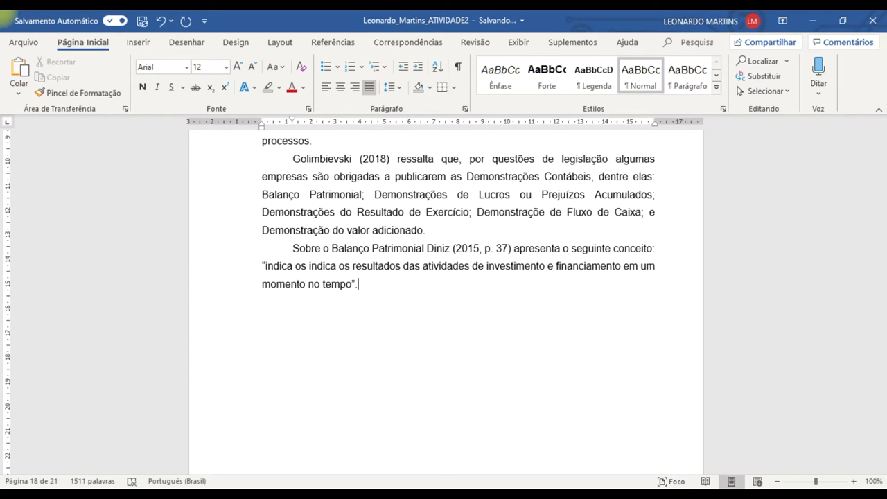
type(".\"")
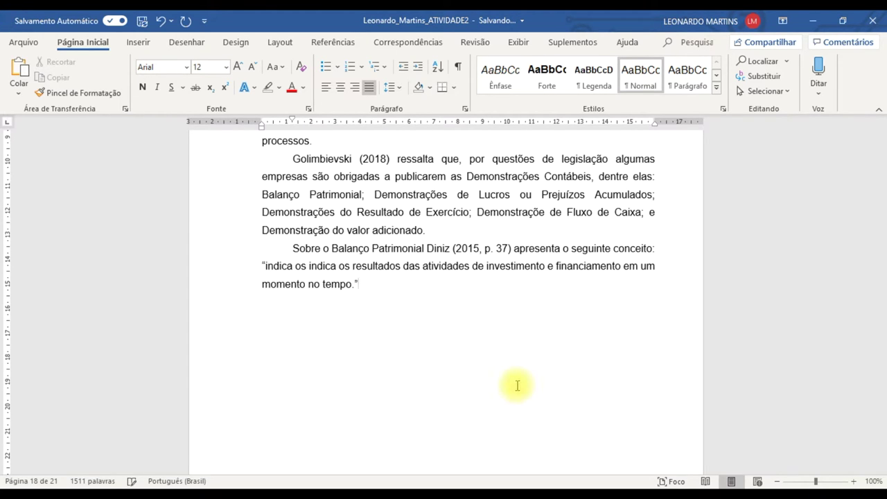
key("BackSpace")
key("BackSpace")
type("\"")
type(".")
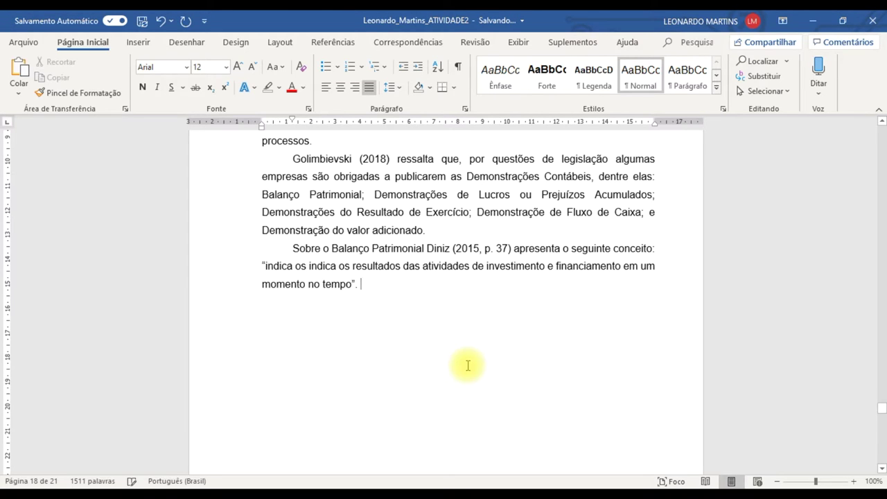
scroll(479, 363, "up", 2)
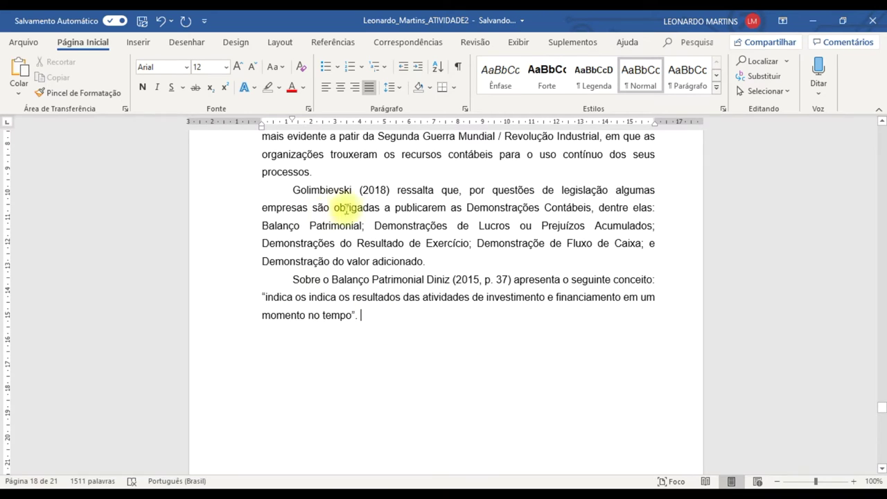
scroll(375, 298, "up", 2)
scroll(374, 292, "up", 2)
scroll(375, 294, "down", 4)
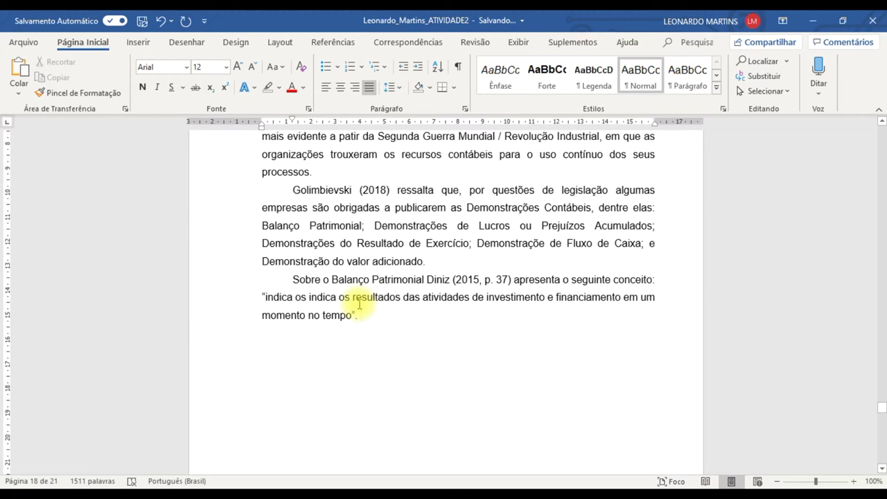
left_click(372, 324)
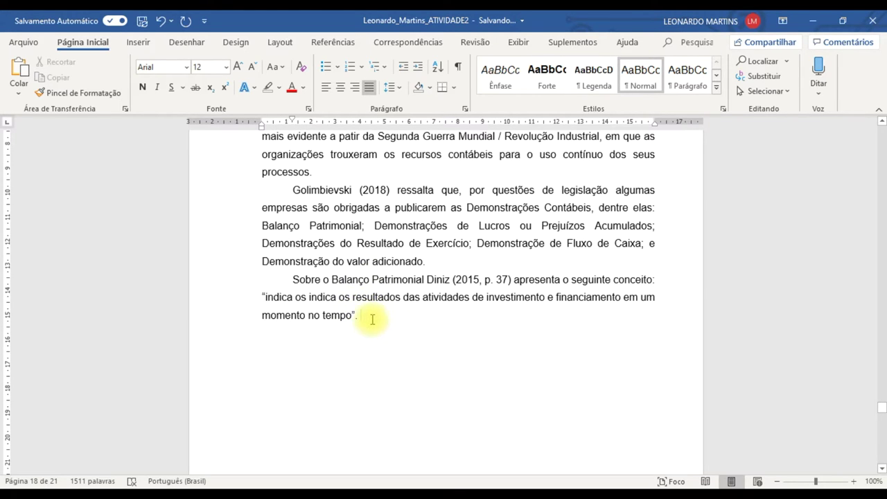
scroll(373, 320, "down", 3)
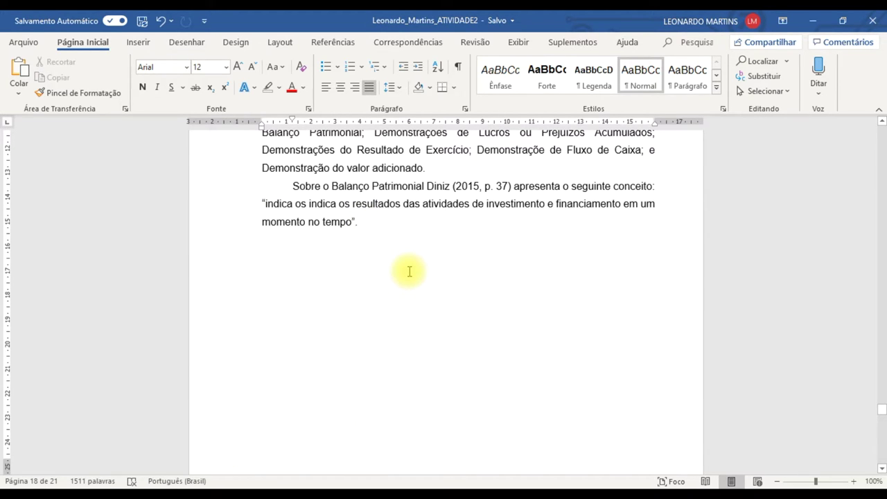
Switch to File Explorer and open the Livro AIFF PDF from the OneDrive folders _______EDUCAÇÃO, 02_PITÁGORAS, 2020_02, AIFF
key("super")
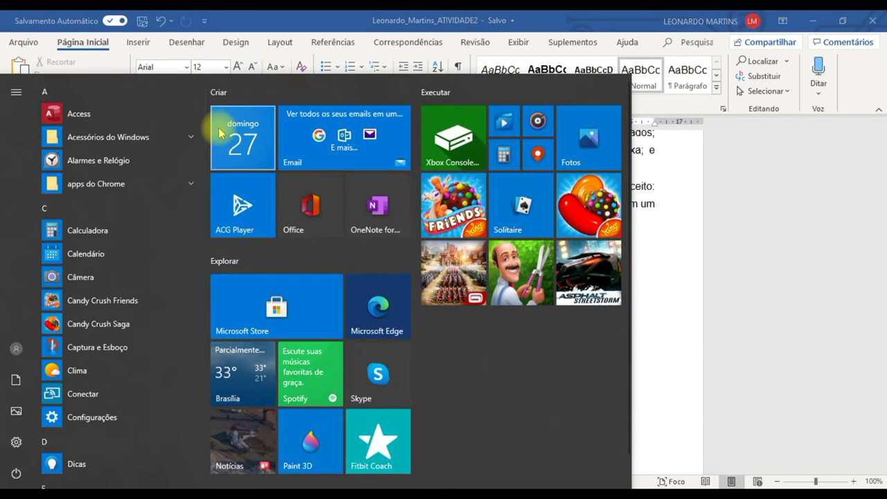
left_click(693, 256)
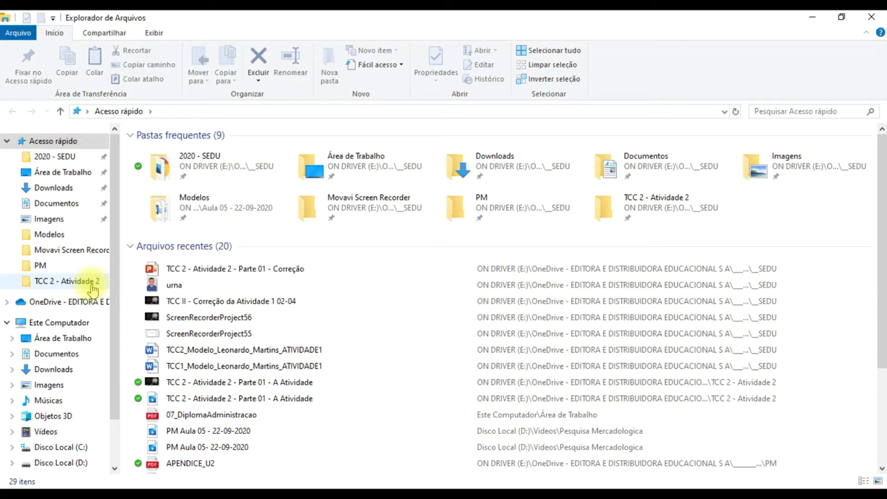
left_click(76, 302)
double_click(203, 149)
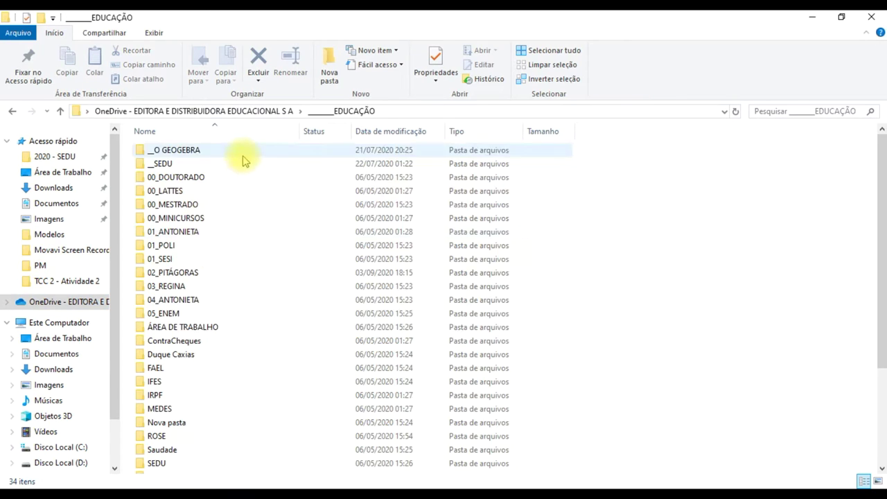
double_click(173, 273)
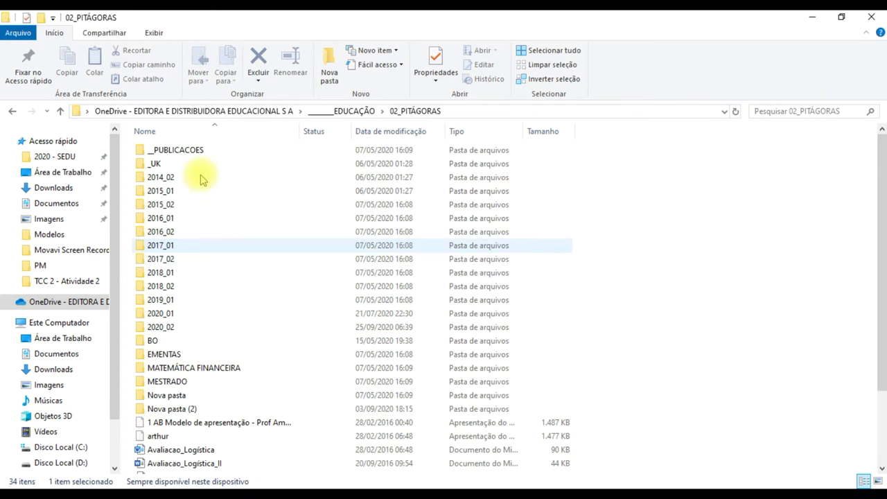
double_click(159, 326)
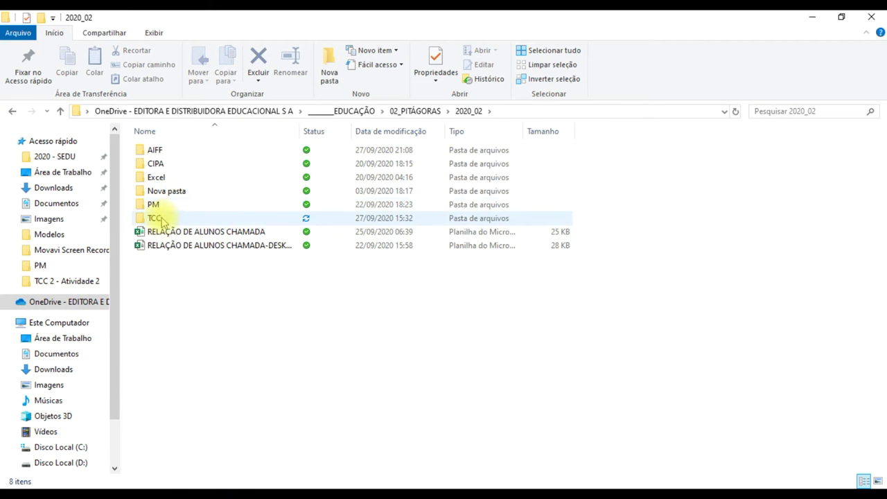
double_click(158, 150)
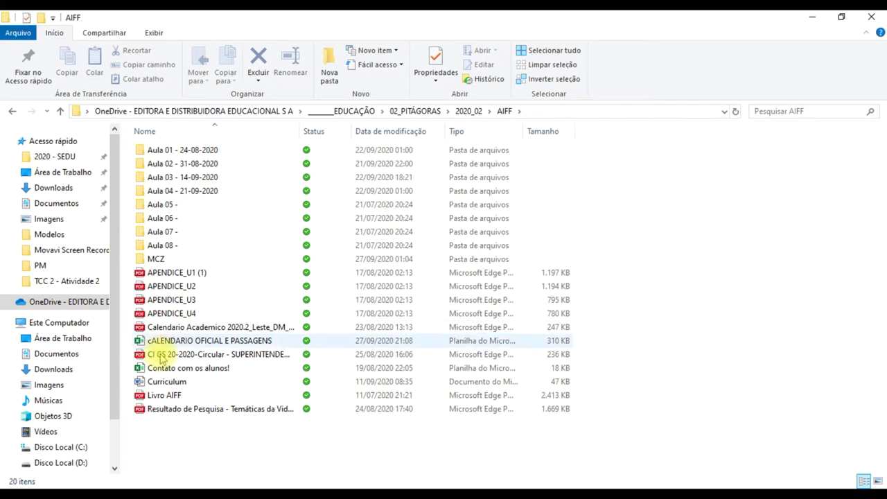
double_click(174, 395)
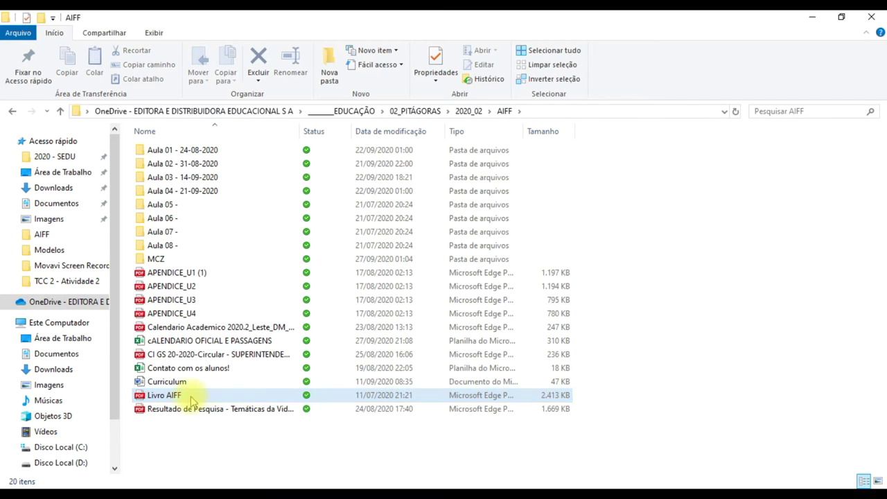
double_click(154, 396)
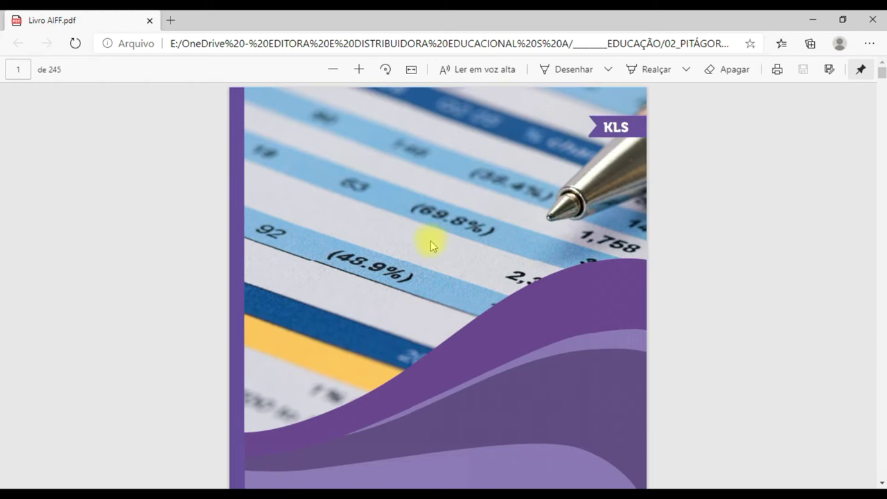
Examine the title on the book's cover and the author's name on page 3
scroll(431, 241, "down", 8)
scroll(431, 246, "up", 6)
scroll(336, 283, "down", 2)
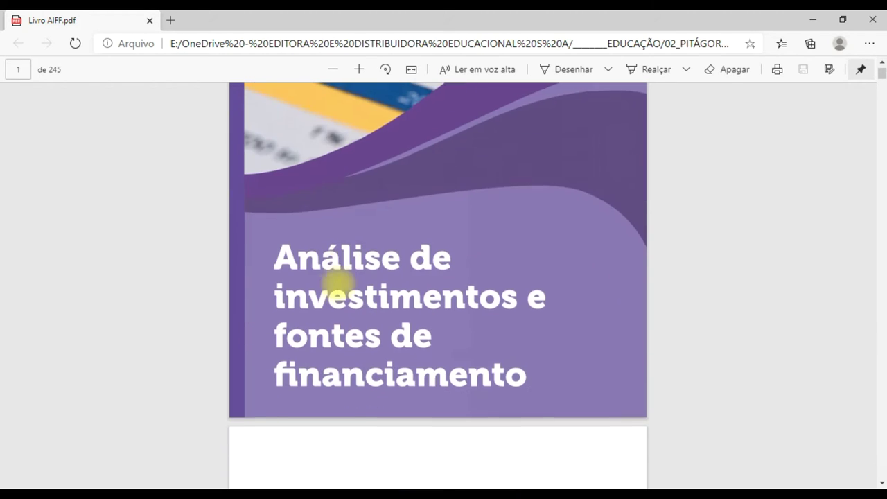
left_click_drag(287, 242, 483, 374)
left_click(483, 374)
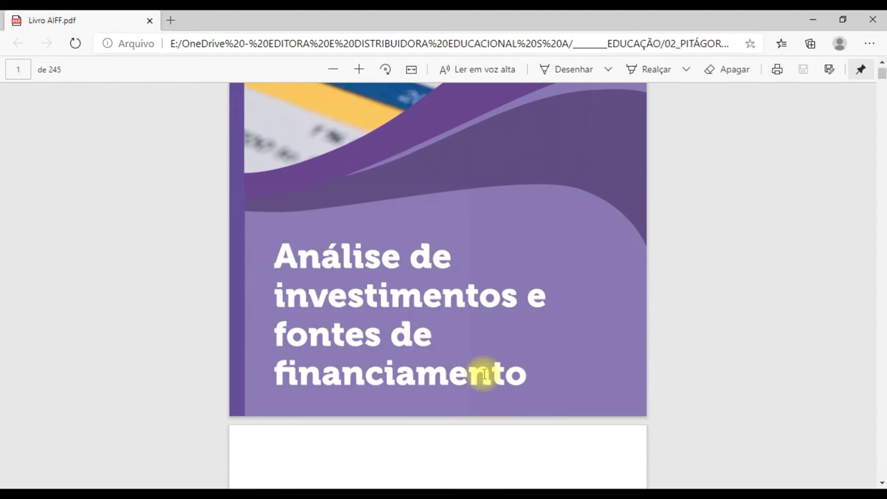
scroll(483, 374, "down", 10)
scroll(483, 374, "down", 6)
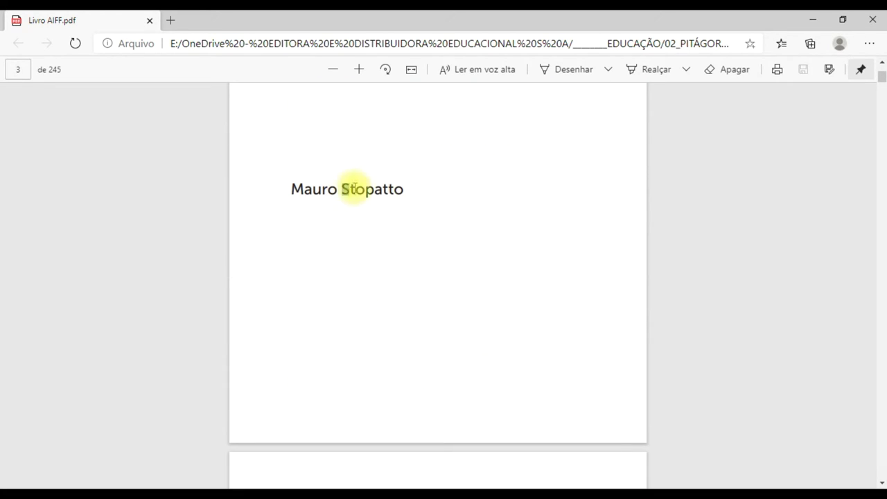
left_click_drag(342, 188, 430, 195)
left_click(342, 189)
left_click_drag(291, 189, 396, 188)
Look through the table of contents and introduction up to the "Custo de capital" unit on page 9, and enlarge the page
scroll(427, 222, "down", 3)
scroll(427, 221, "down", 12)
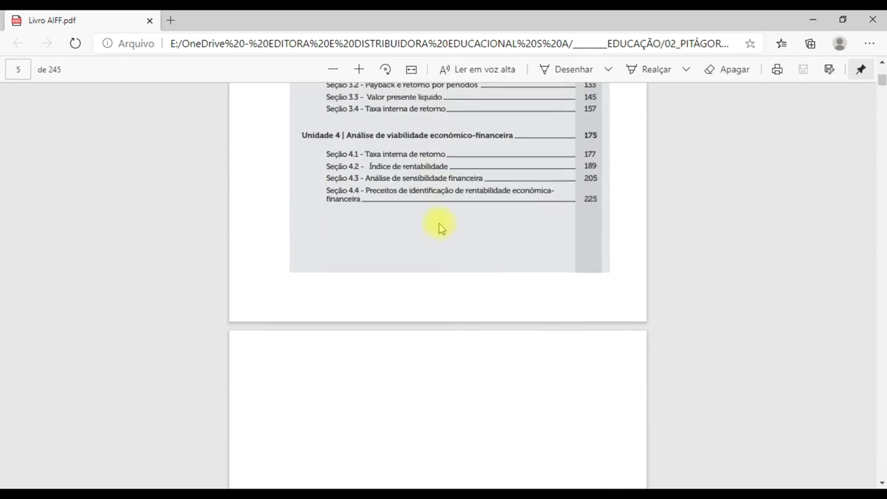
scroll(586, 307, "down", 15)
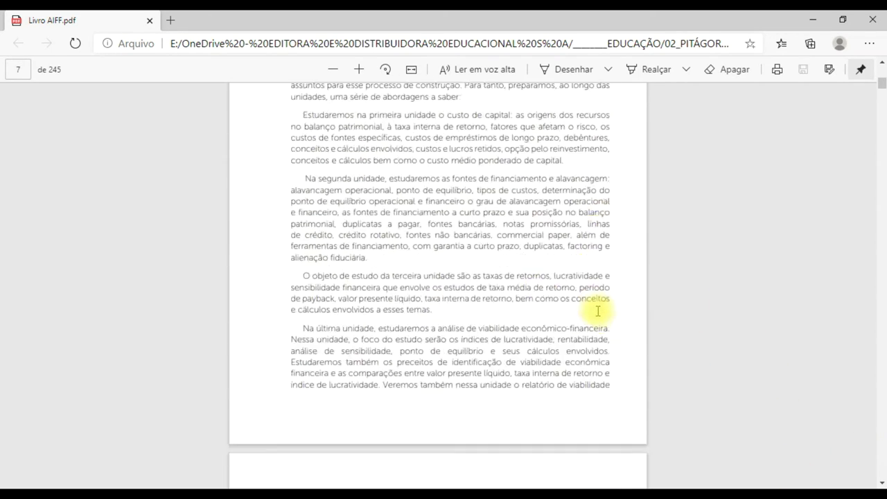
left_click(358, 69)
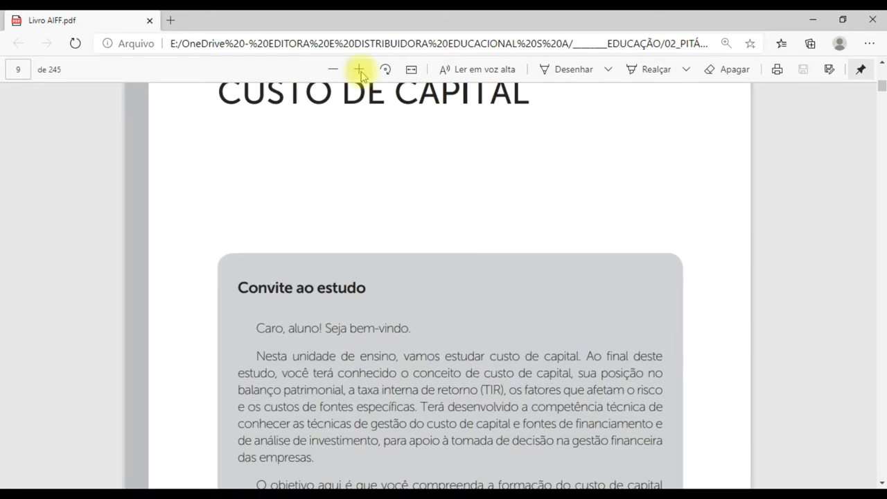
left_click(358, 69)
left_click(333, 69)
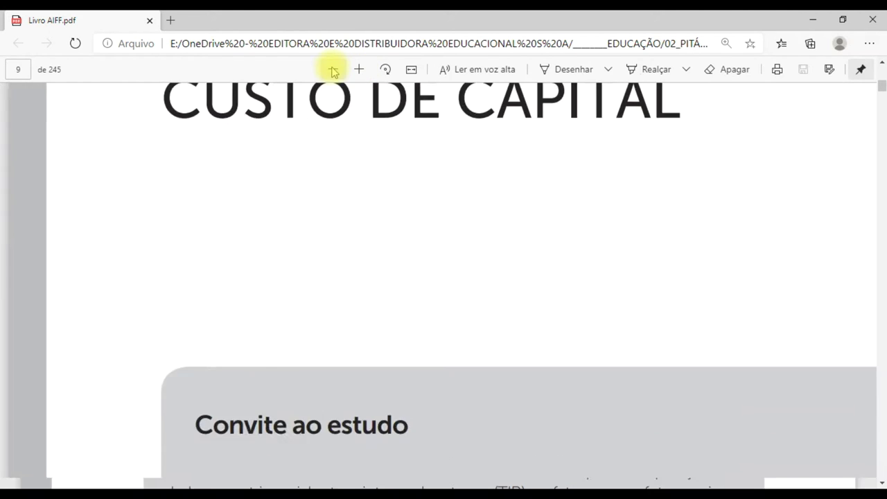
left_click(332, 69)
scroll(533, 189, "up", 3)
scroll(524, 201, "down", 3)
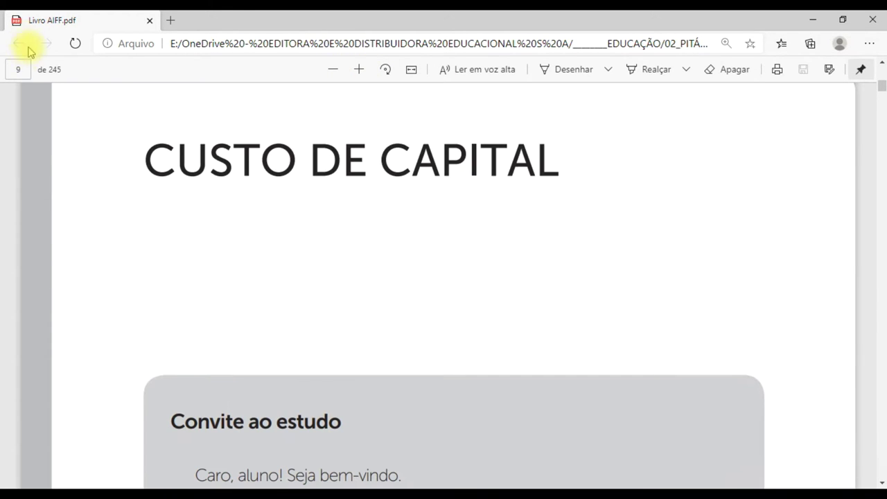
Go to page 73 of the book, reduce the magnification, and look back through the preceding pages of unit 2
left_click(18, 68)
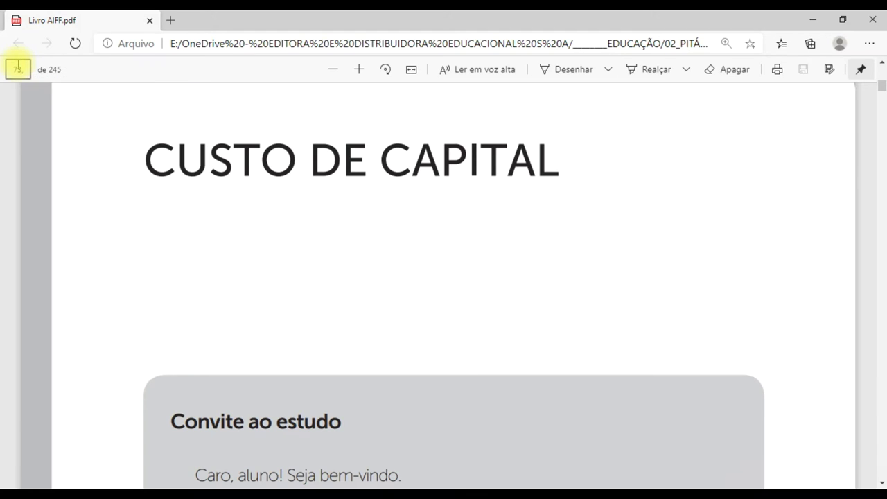
type("73")
key("Return")
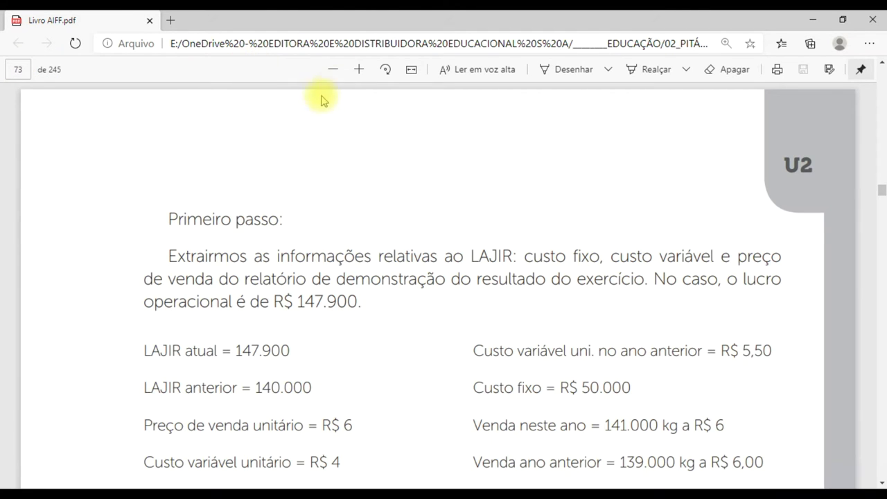
left_click(332, 69)
left_click(336, 71)
scroll(361, 213, "up", 15)
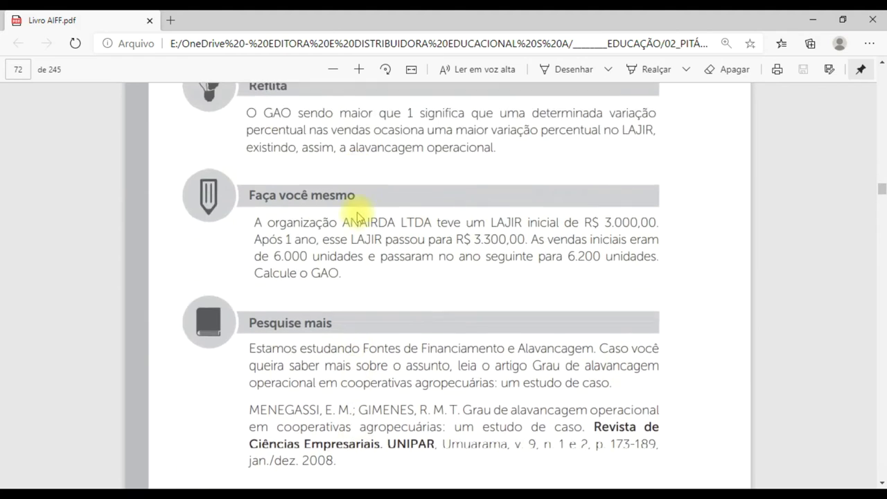
scroll(357, 213, "up", 20)
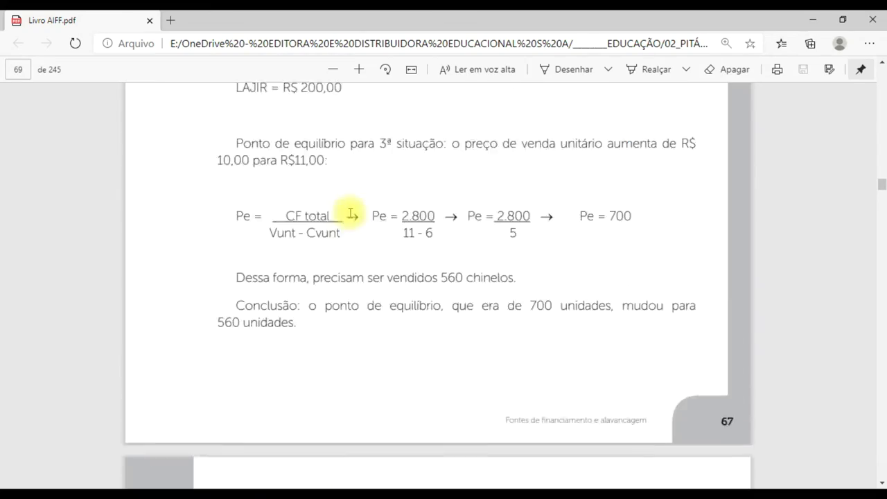
scroll(351, 213, "up", 15)
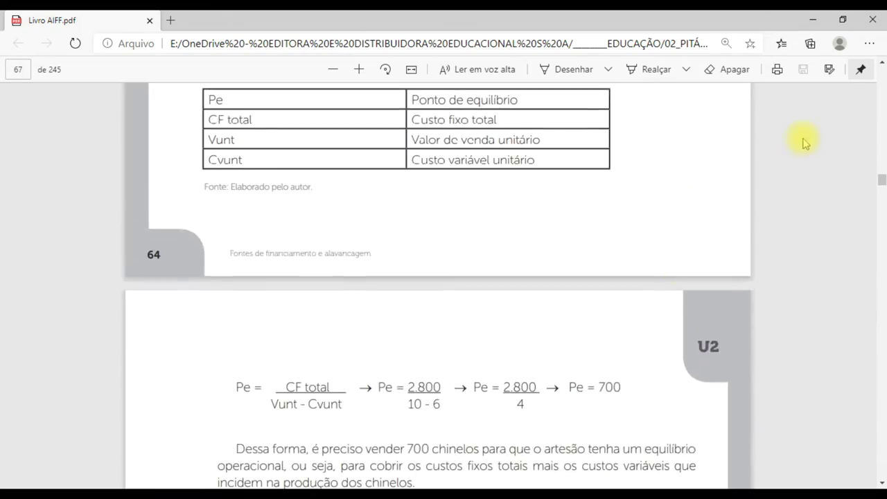
Find the table "Tabela 2.1 | Balanço patrimonial" on page 62 of the book and enlarge it
scroll(884, 103, "up", 20)
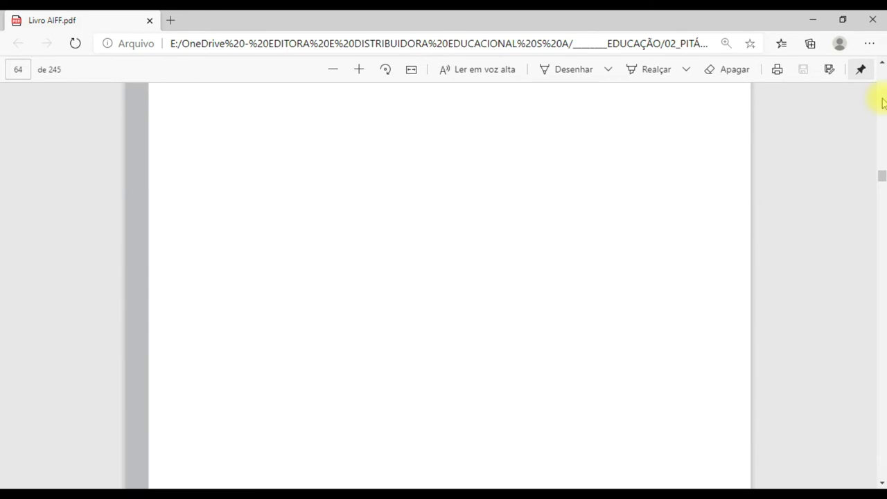
scroll(884, 103, "up", 10)
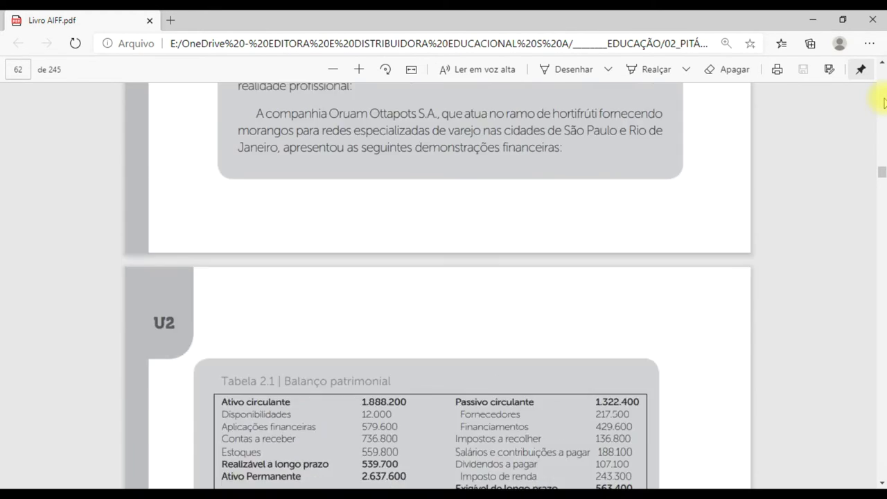
scroll(558, 281, "down", 5)
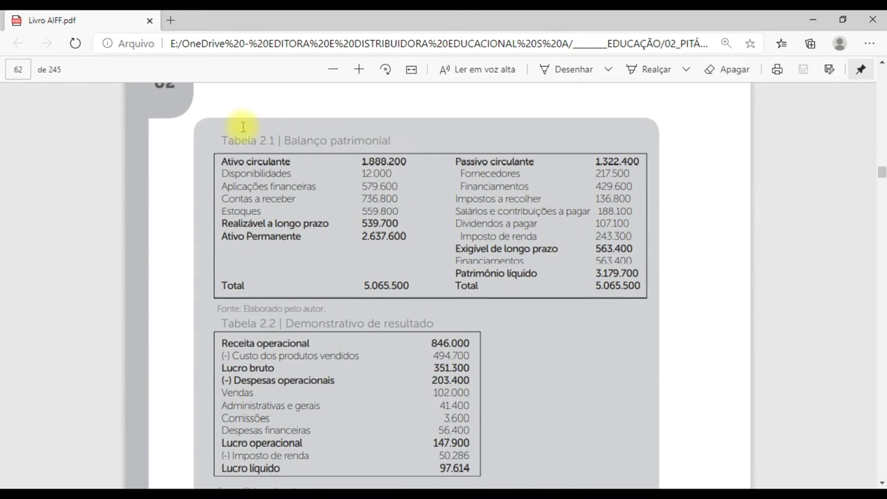
left_click(358, 69)
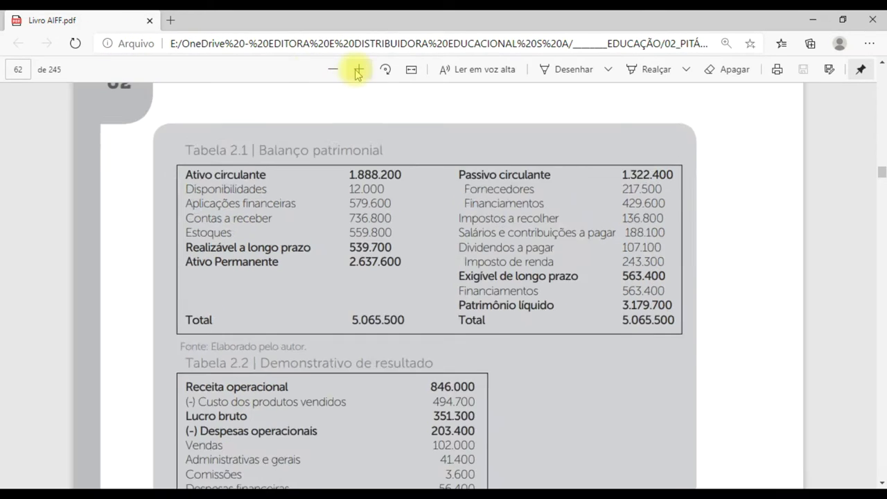
left_click(359, 69)
scroll(454, 169, "down", 1)
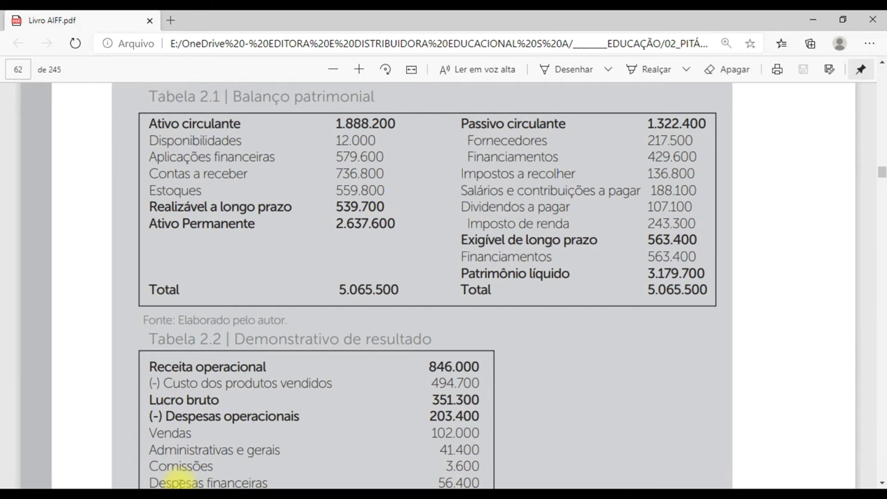
Search Windows for the Ferramenta de Captura app and open it
key("super")
key("super")
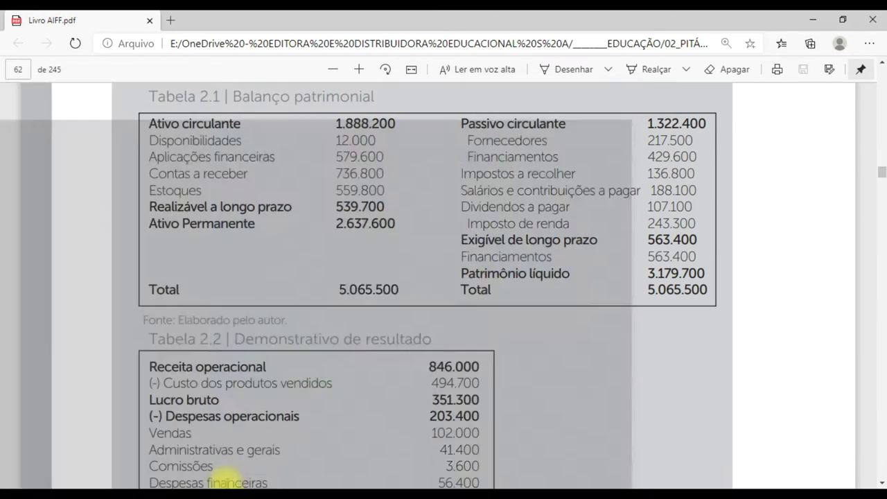
key("super")
key("super")
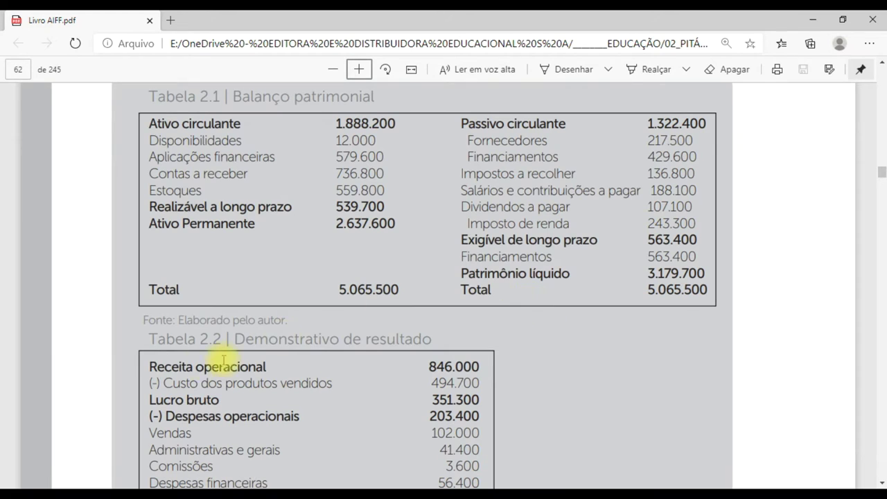
key("super")
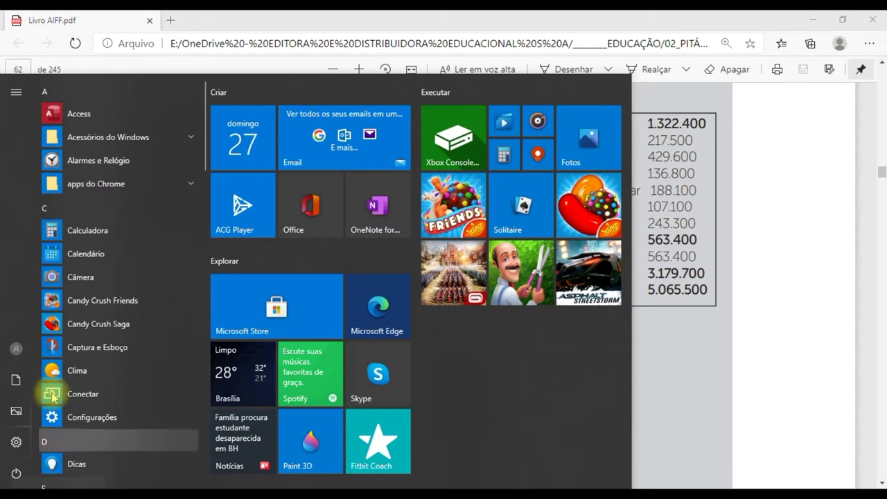
type("cap")
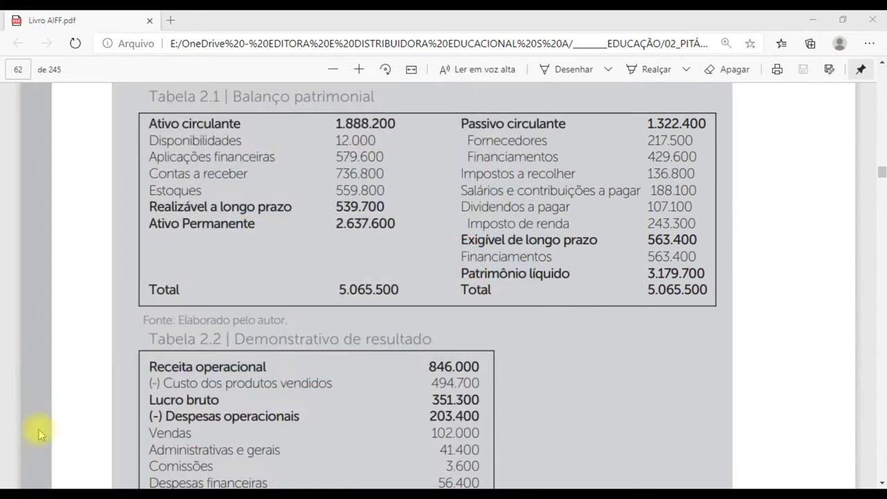
type("tul")
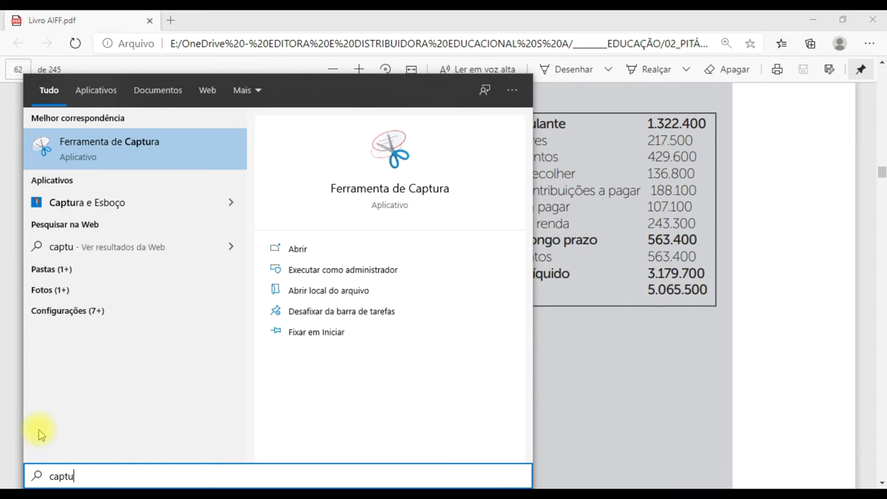
left_click(133, 144)
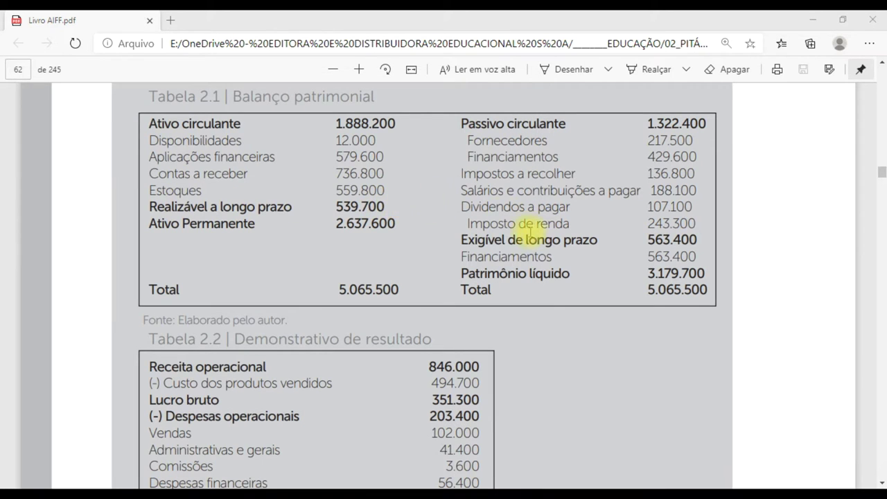
Capture a new snip of the whole Balanço patrimonial table, from Ativo circulante down to the Total row, without its title
left_click_drag(251, 183, 367, 200)
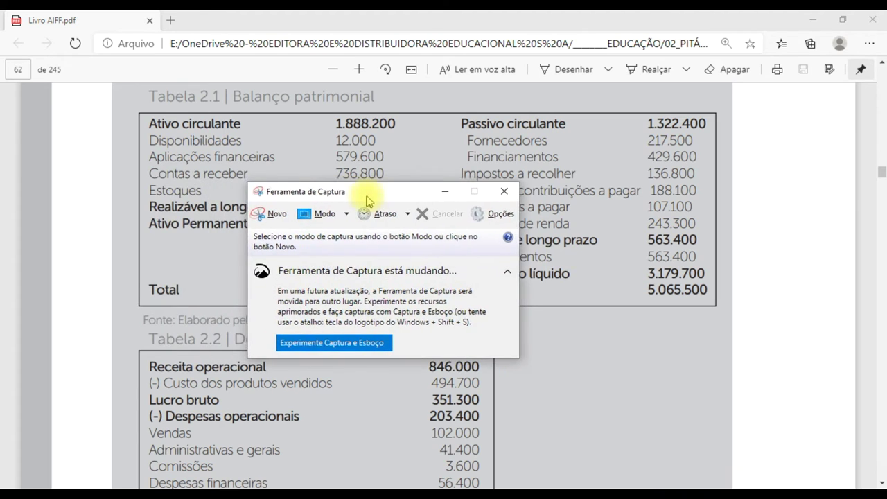
left_click(271, 214)
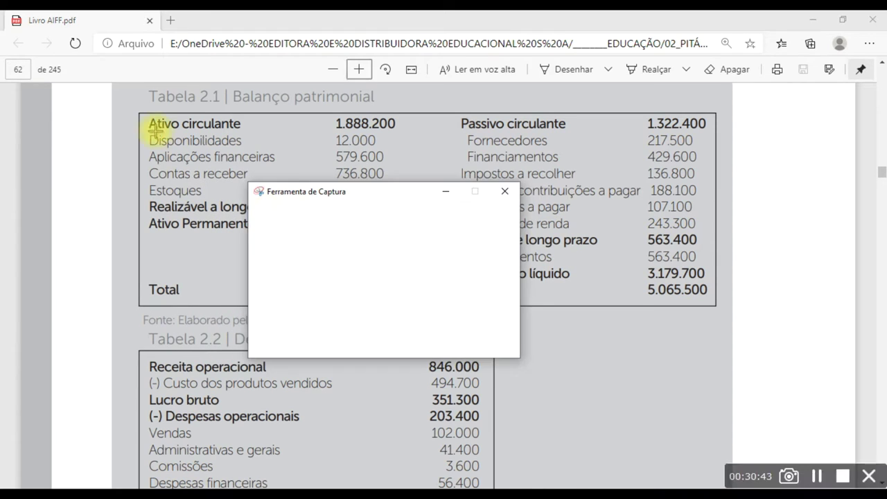
left_click_drag(134, 108, 720, 308)
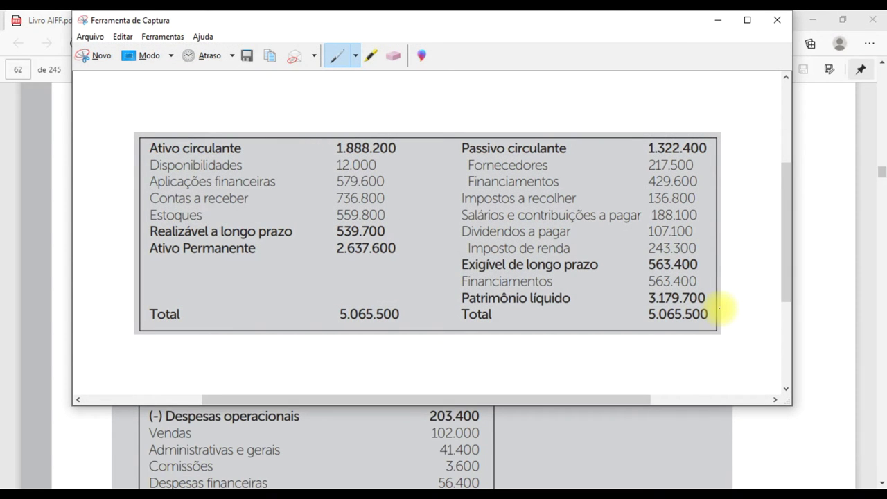
Switch to the Word document and paste the captured table two lines below the paragraph about the Balanço Patrimonial
key("alt+Tab")
key("alt+Tab")
key("alt+Tab")
key("alt+Tab")
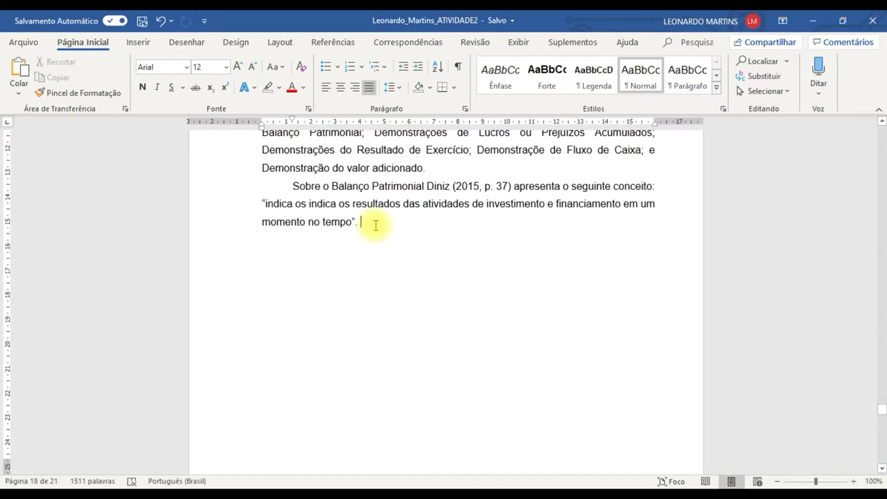
key("Return")
key("Return")
key("ctrl+v")
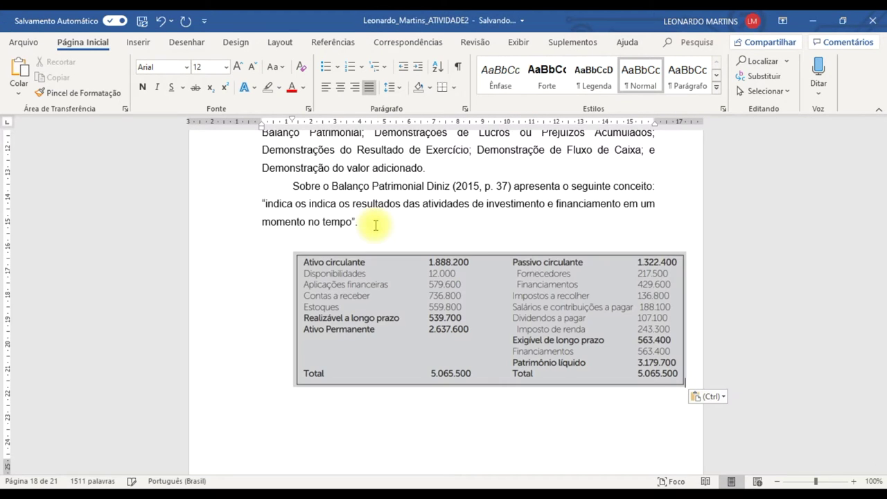
Reduce the pasted image's first-line indent to almost the page margin, left-align it, and return to the end of the preceding paragraph
left_click(443, 284)
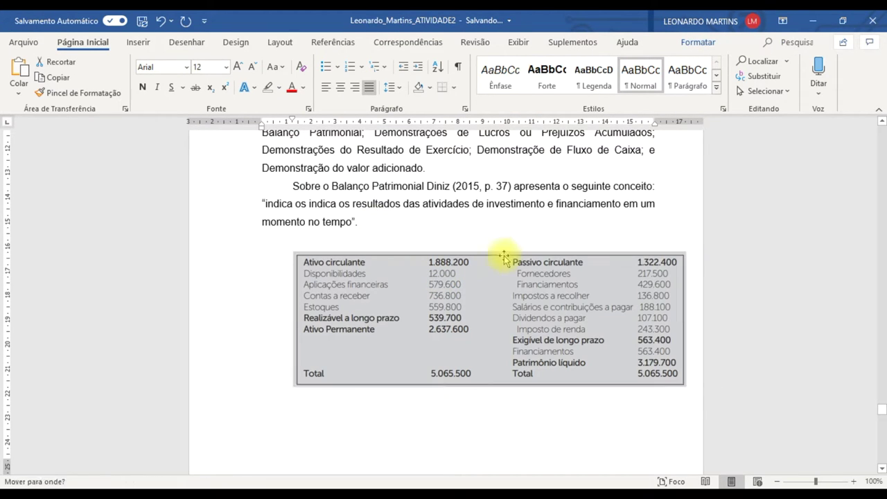
left_click(704, 261)
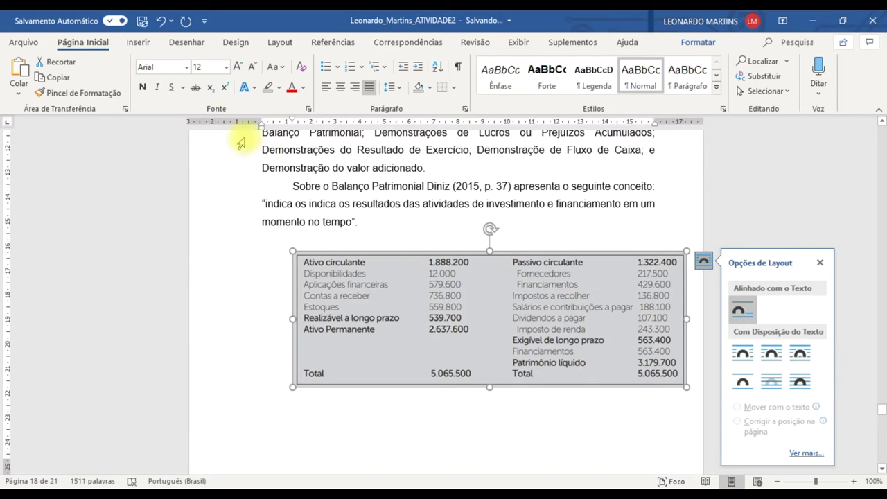
left_click_drag(293, 122, 262, 121)
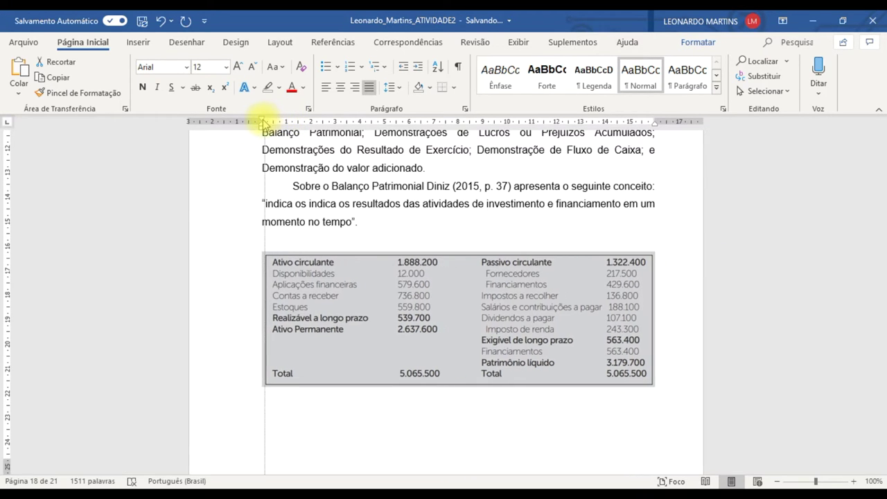
mouse_move(263, 122)
left_mouse_down()
mouse_move(294, 122)
mouse_move(268, 122)
left_mouse_up()
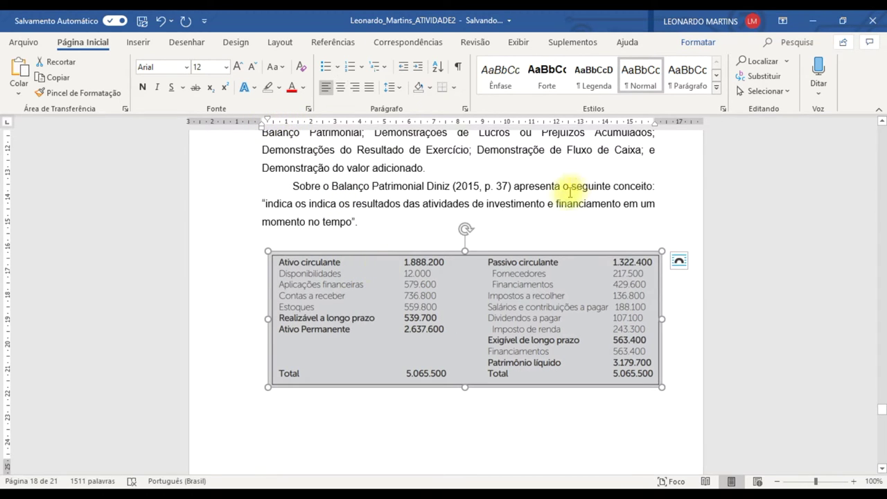
left_click(557, 230)
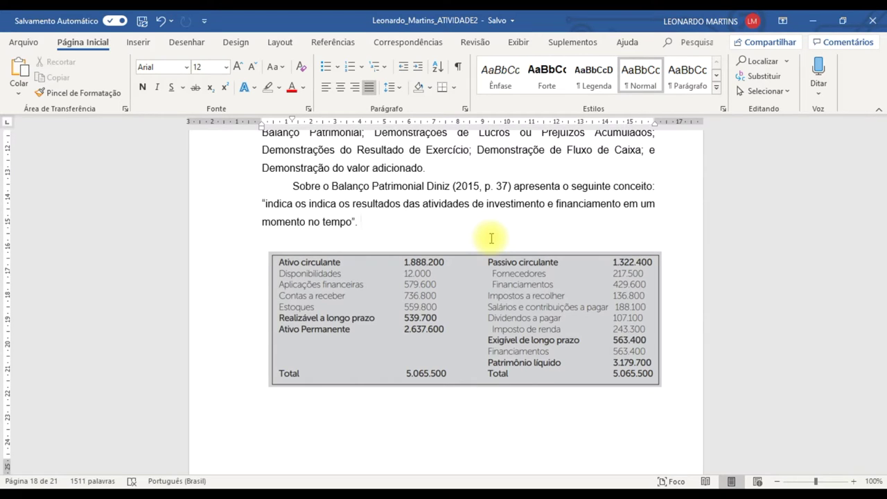
type("A")
key("BackSpace")
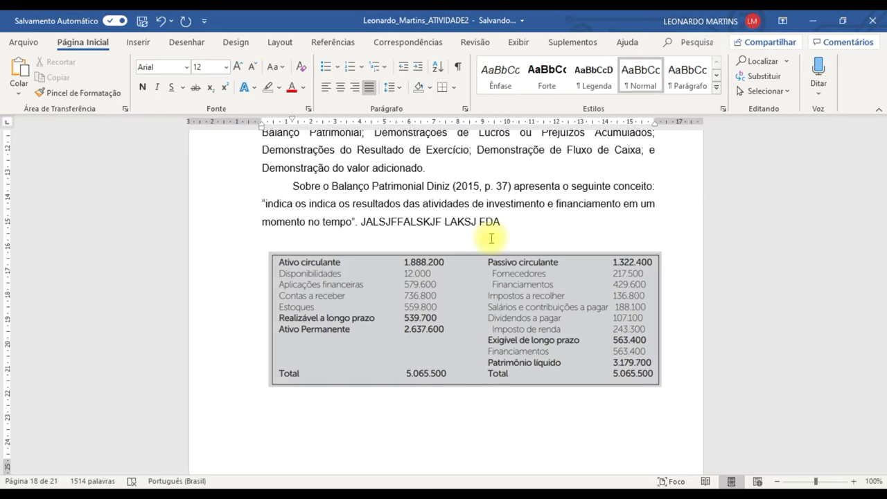
key("ctrl+shift+Left")
key("ctrl+shift+Left")
key("ctrl+shift+Left")
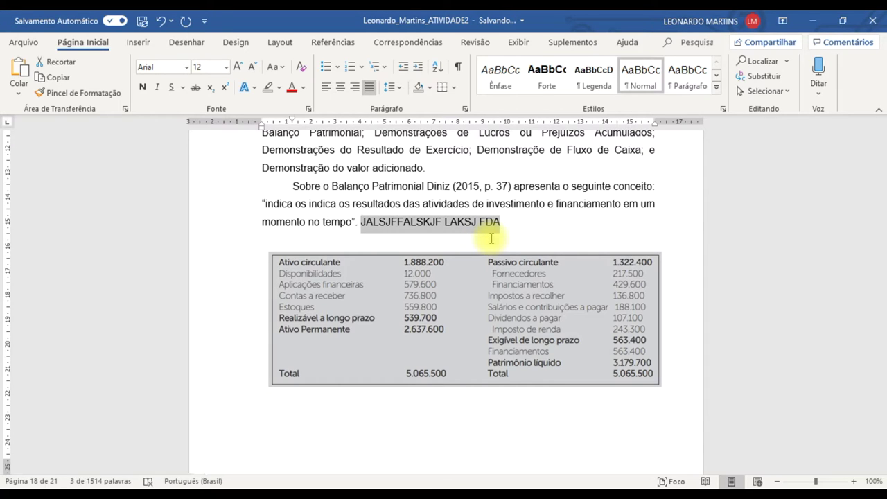
left_click(739, 456)
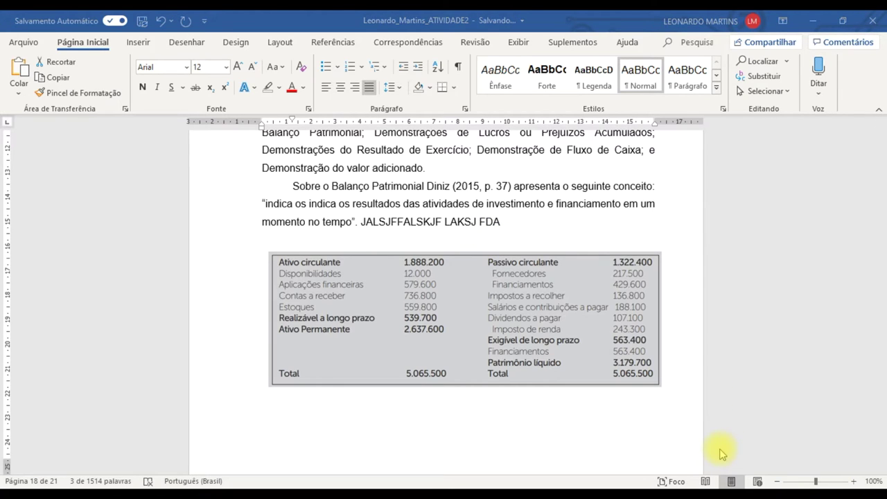
key("ctrl+shift+Left")
key("ctrl+shift+Left")
key("ctrl+shift+Left")
key("Delete")
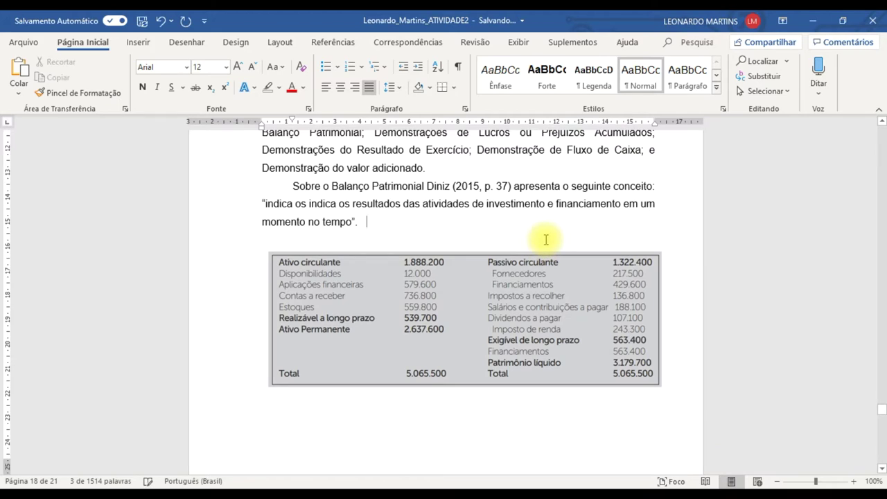
Add the sentence "A Figura 1 apresenta um exemplo de Balanço Patrimonial." at the end of the paragraph and make "Figura 1" bold
type("A Figura 1 apresenta um exemplo")
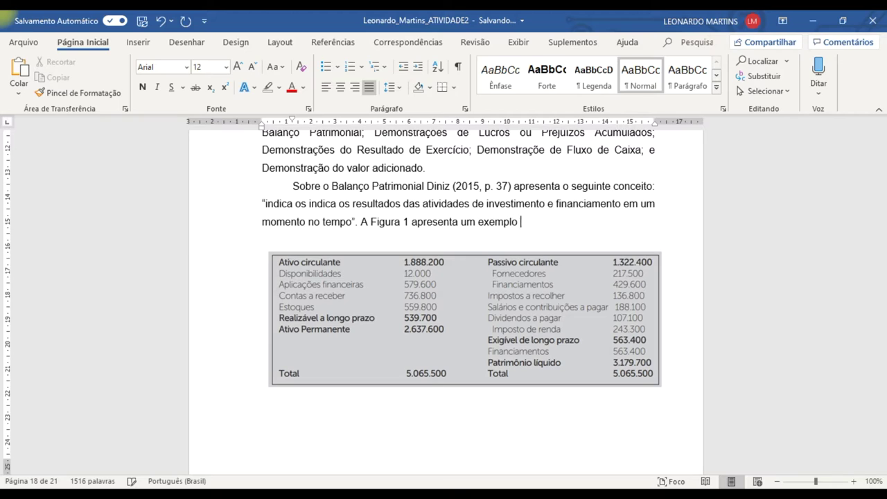
type("Balar")
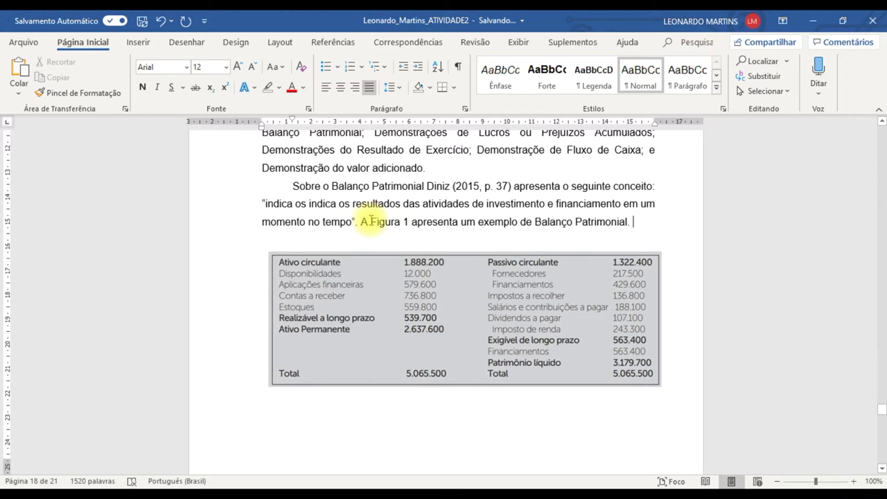
left_click_drag(372, 221, 412, 224)
left_click(416, 201)
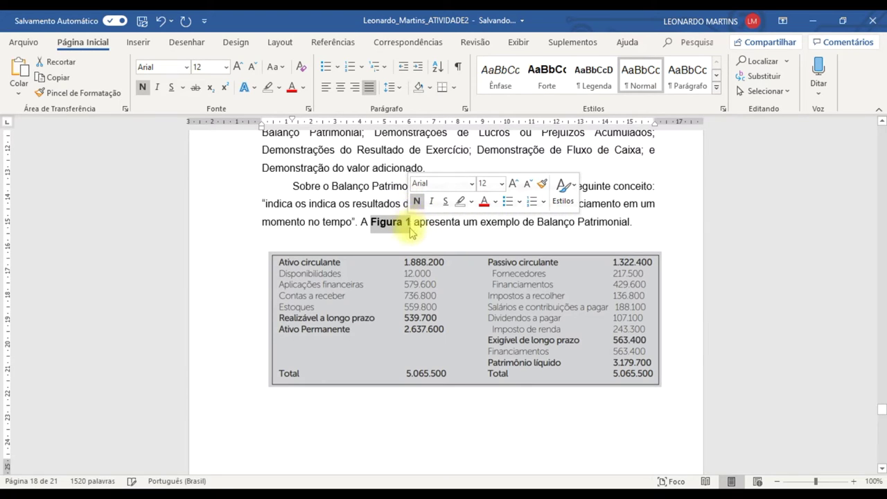
left_click(411, 225)
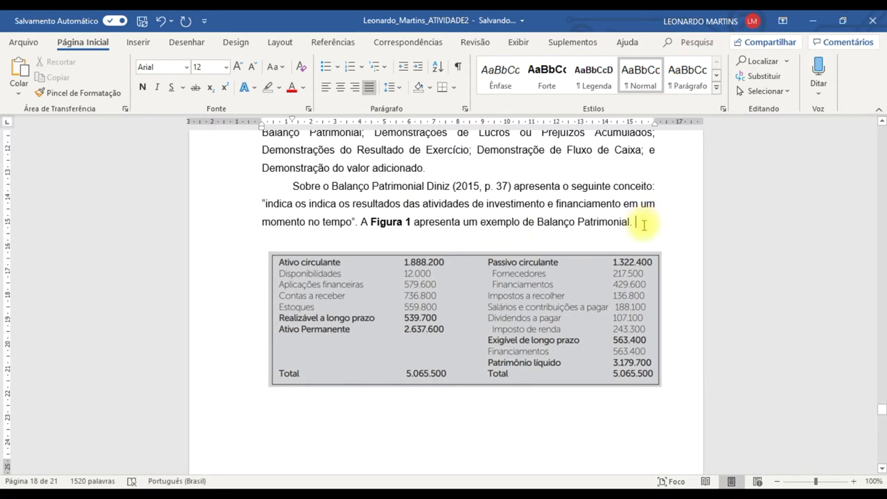
Add a centred caption without first-line indent above the image, reading "Figura 1 – Exemplo de Balanço Patrimonial"
key("Return")
key("Return")
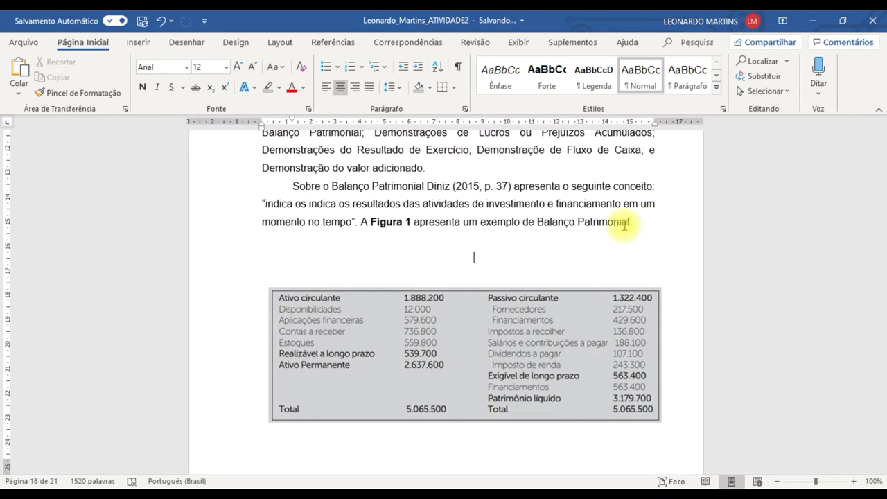
left_click_drag(289, 122, 263, 122)
type("Figura 1")
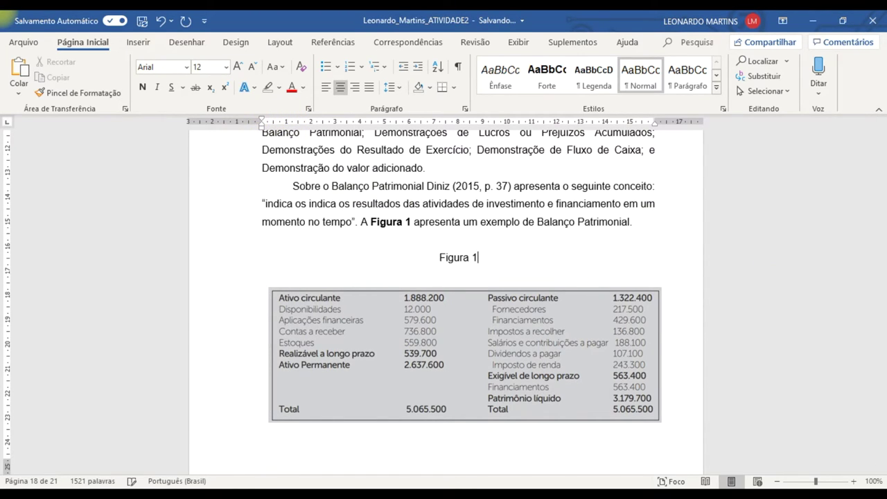
type(" - Exemplo de Balan")
key("BackSpace")
type("nço Patrimonial")
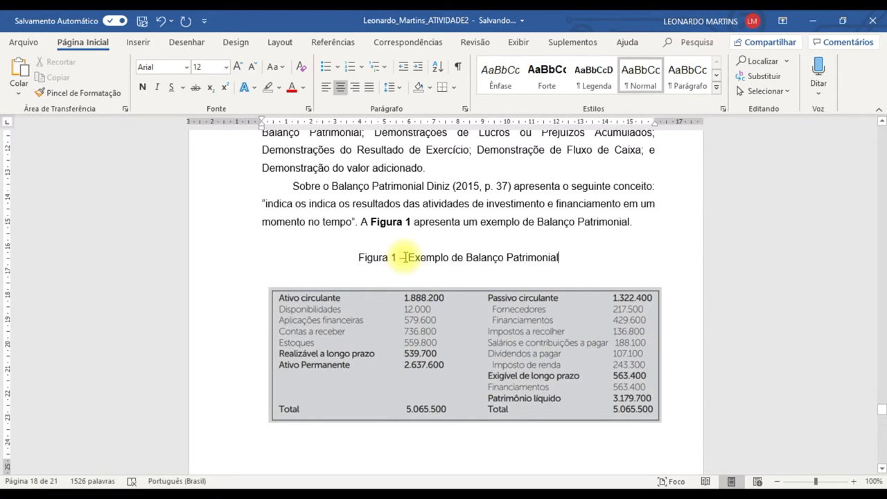
Make "Figura 1 –" bold in the caption and remove the empty line between the caption and the image
left_click_drag(408, 258, 374, 258)
key("ctrl+n")
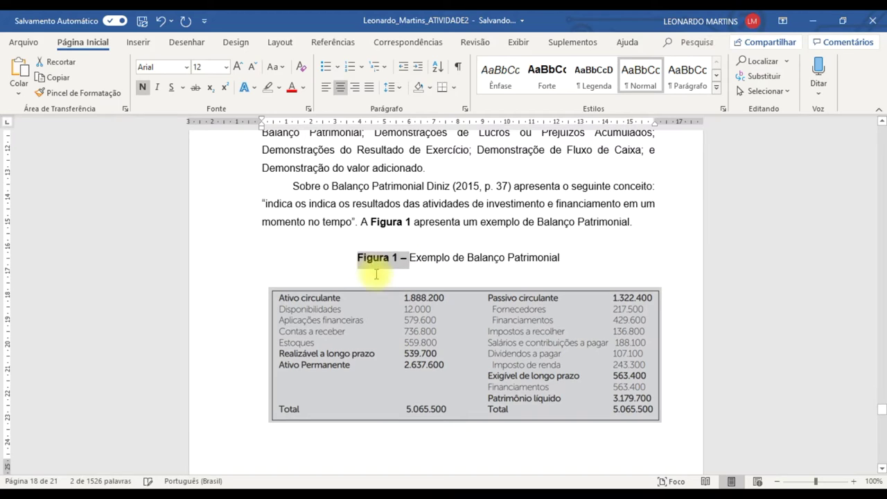
left_click(376, 275)
key("Delete")
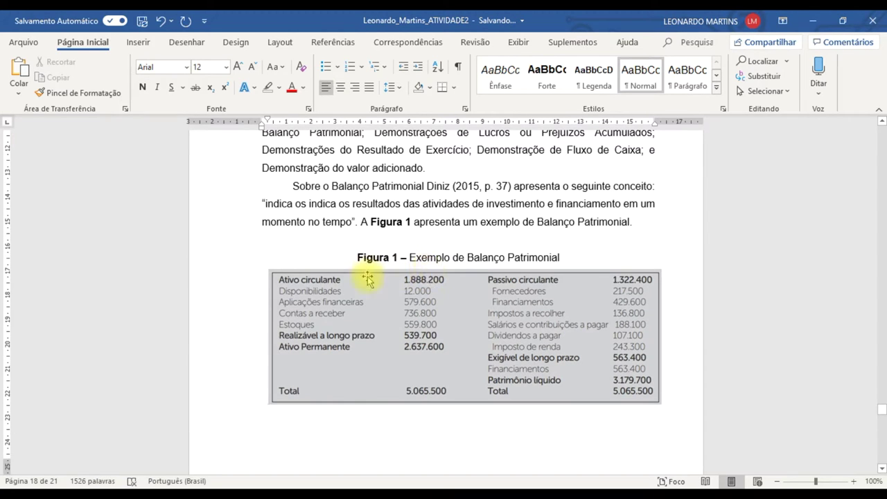
Start a source line directly below the balance sheet image with the text "Fonte:"
left_click(658, 390)
left_click(677, 395)
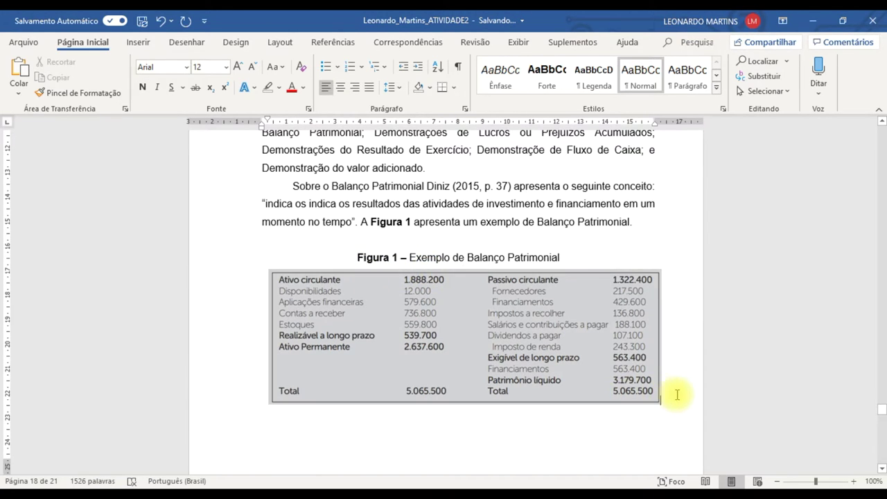
key("Return")
type("Fon")
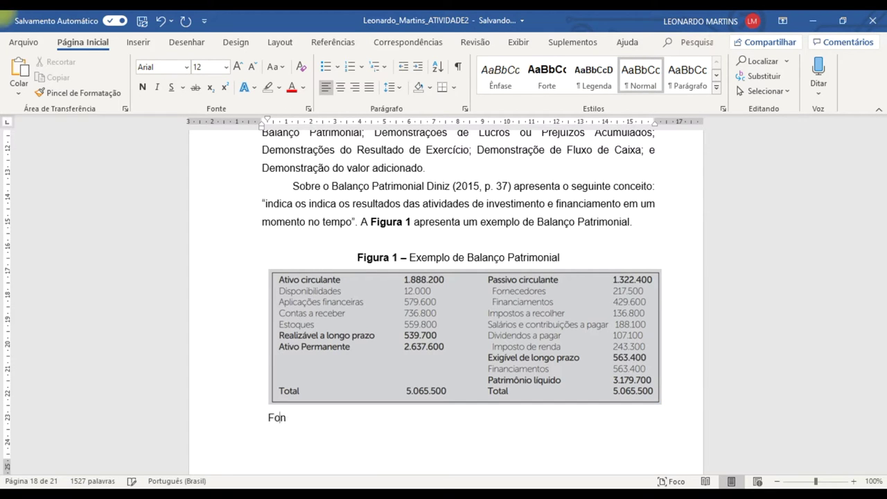
type("te:")
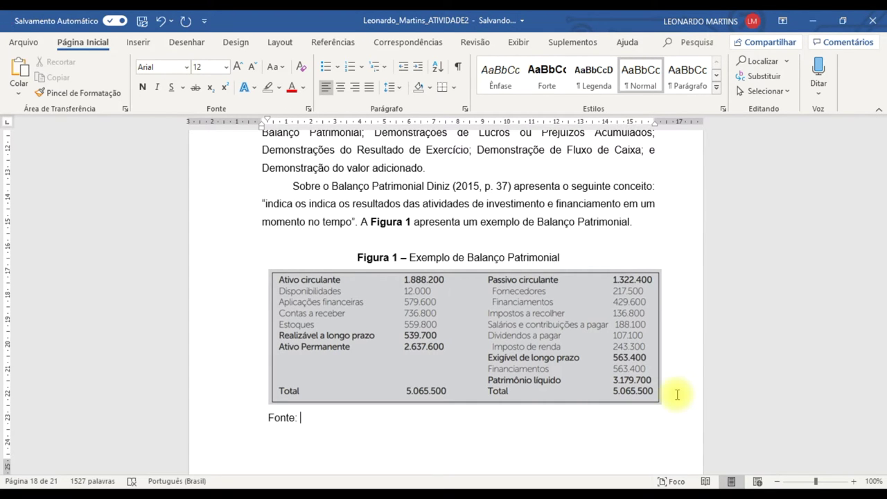
Look up the author on the opening pages of Livro AIFF.pdf and enter the author's surname after "Fonte:" in the Word document
key("alt+Tab")
key("alt+Tab")
left_click(579, 191)
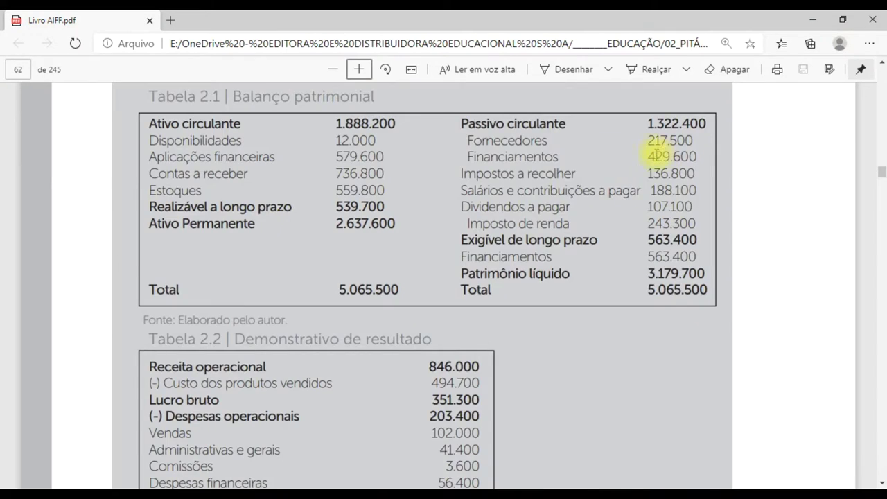
scroll(881, 230, "up", 3)
left_click_drag(881, 173, 879, 69)
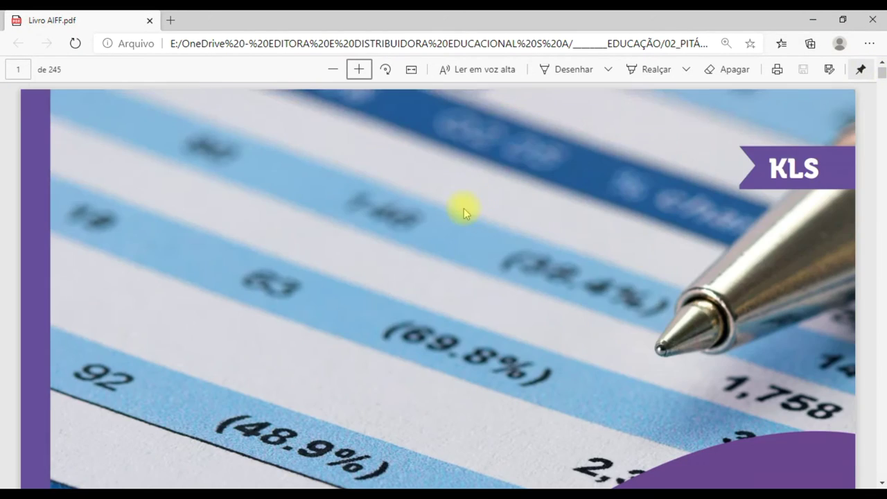
scroll(461, 208, "down", 5)
scroll(458, 263, "down", 10)
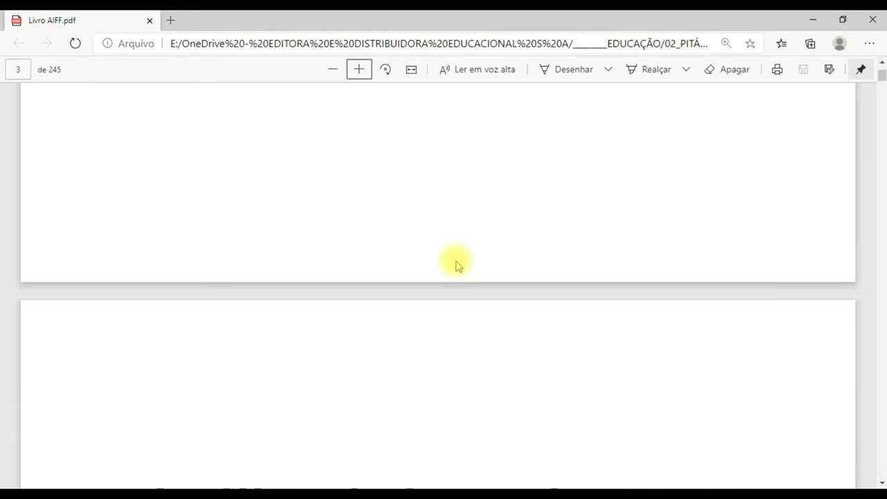
scroll(456, 267, "down", 3)
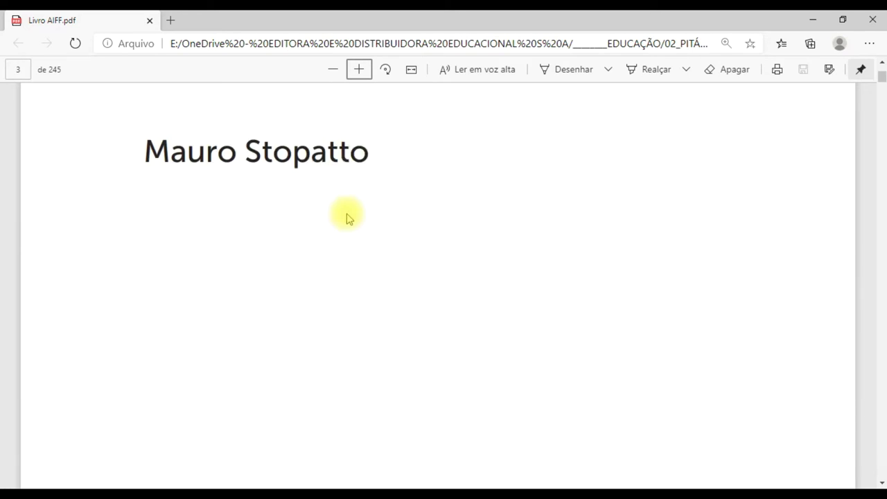
scroll(352, 236, "up", 2)
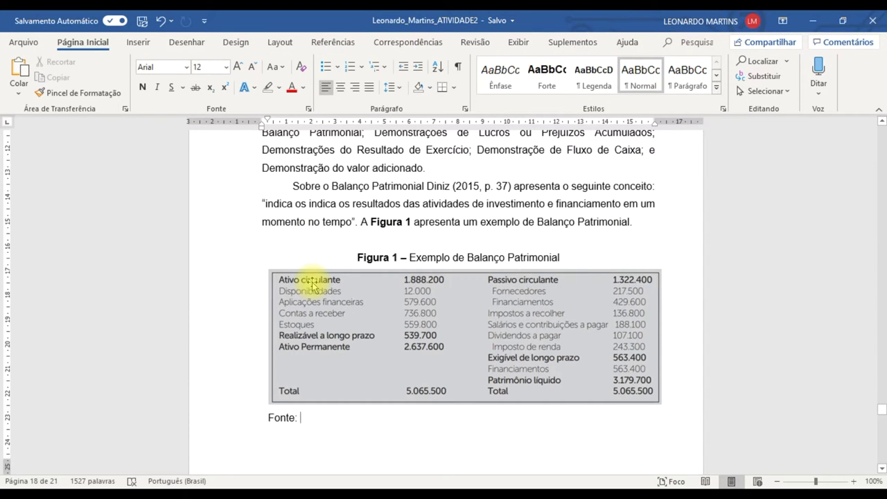
type("Stopatto")
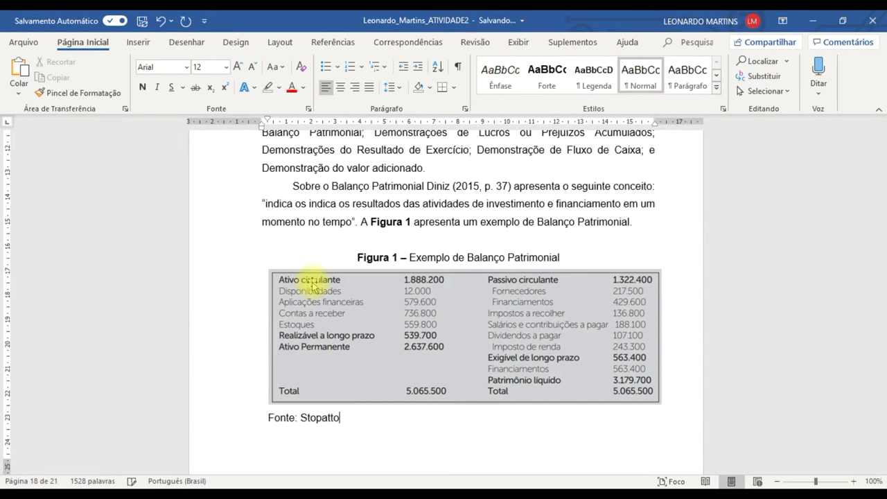
Find the publication year in the PDF's cataloguing data and add "(2016" after the author's surname in the Word source line
key("alt+Tab")
key("alt+Tab")
key("Tab")
scroll(312, 288, "down", 10)
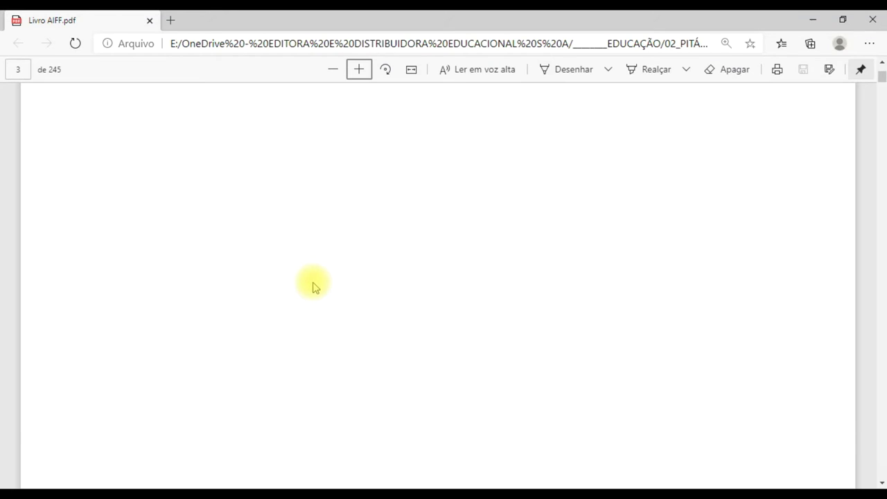
scroll(398, 293, "down", 2)
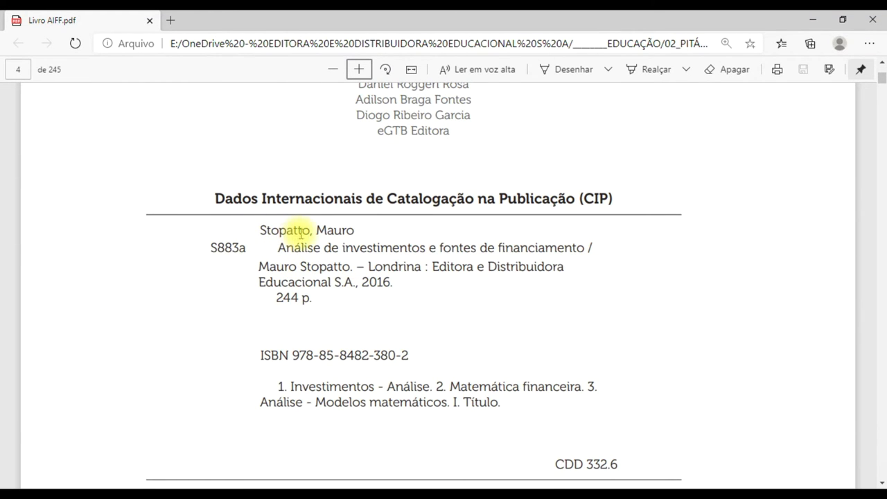
key("alt+Tab")
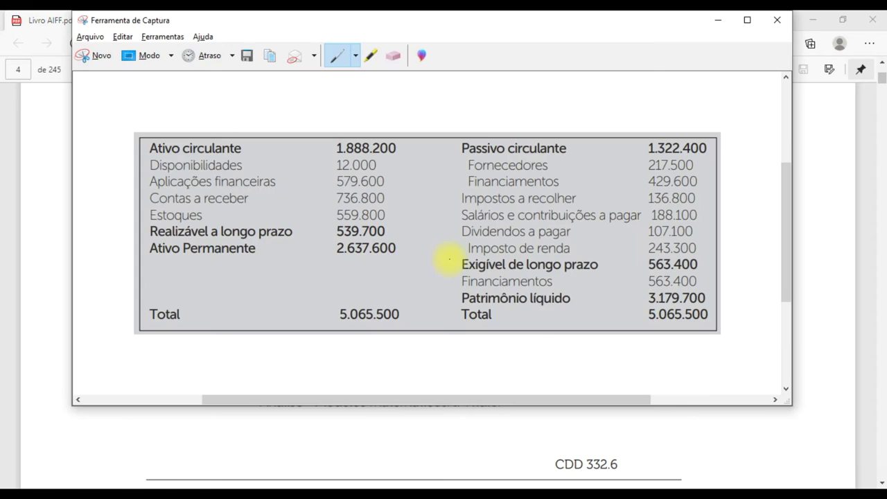
key("alt+Tab")
key("alt+Tab")
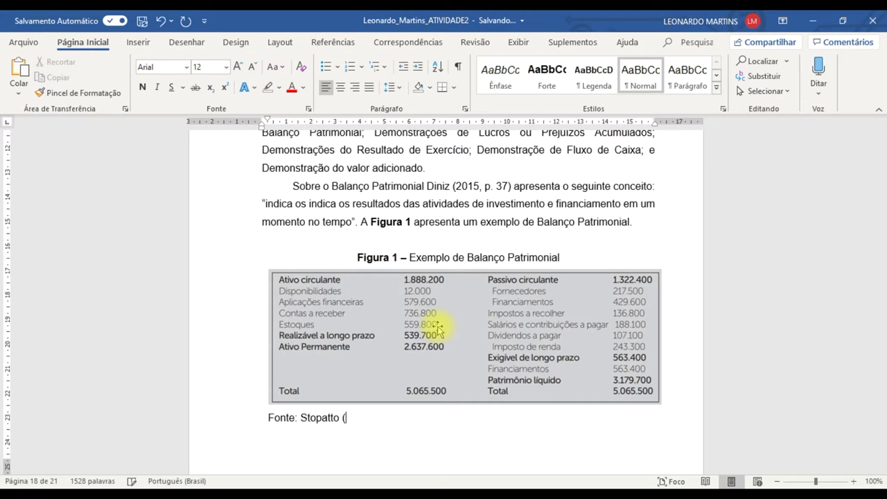
type("2016")
Locate the page of Tabela 2.1 in the PDF and complete the Word source citation with ", 60)."
key("alt+Tab")
key("alt+Tab")
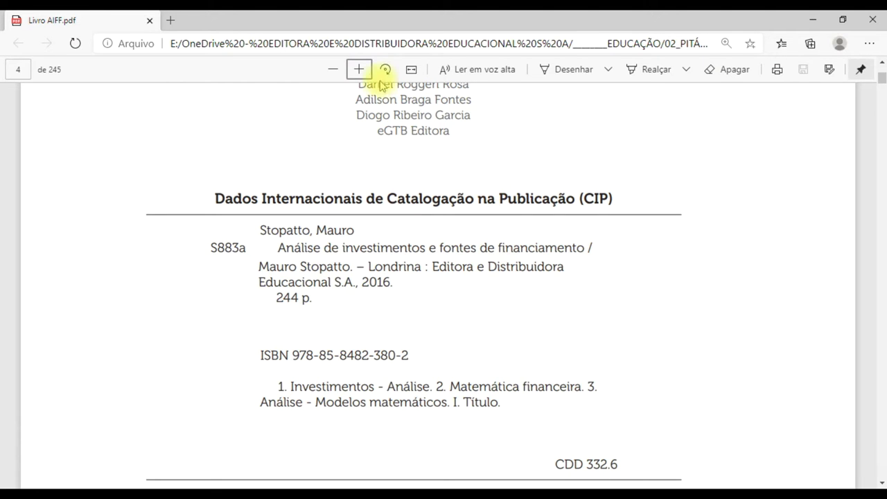
left_click(23, 70)
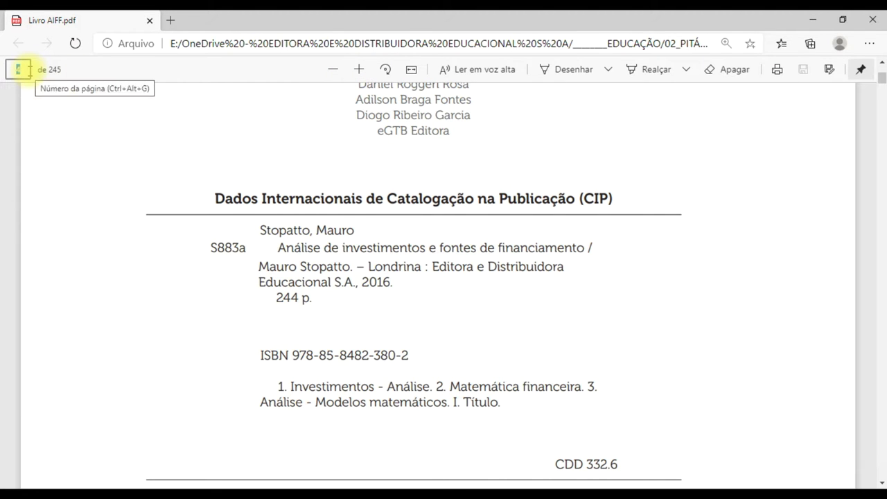
type("65")
key("Return")
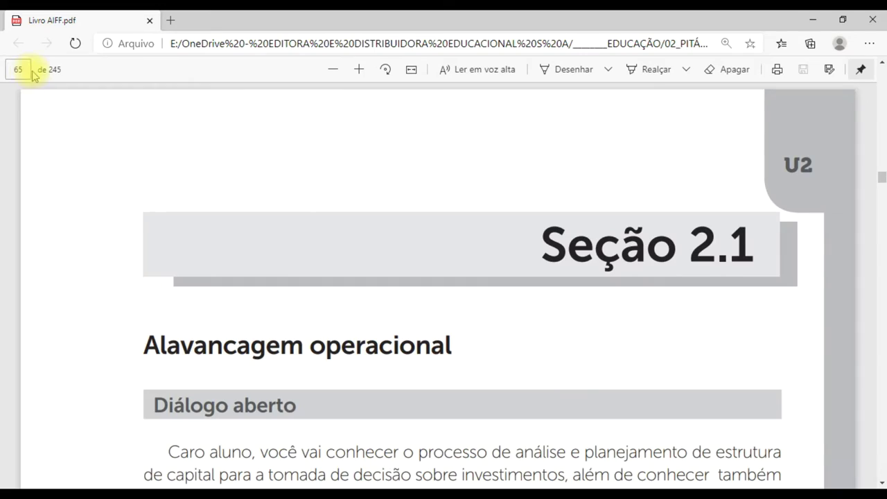
scroll(271, 219, "up", 6)
scroll(878, 102, "up", 15)
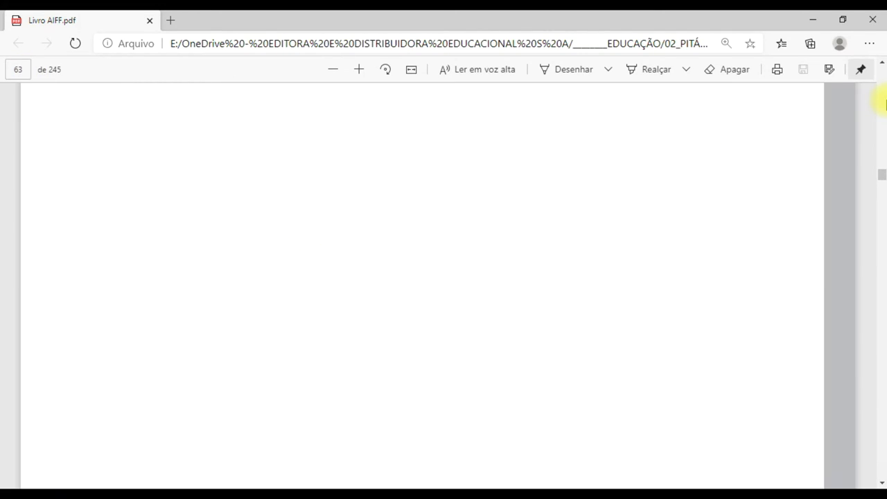
scroll(673, 208, "down", 6)
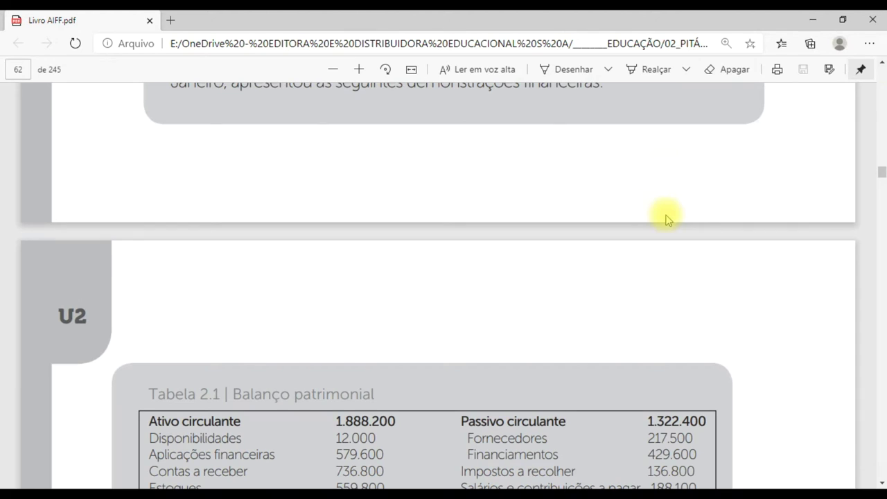
scroll(361, 218, "down", 8)
scroll(357, 214, "up", 3)
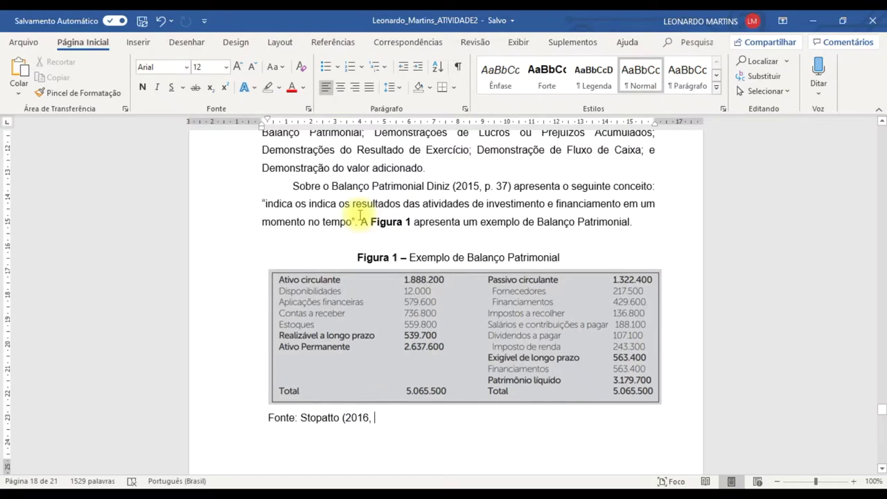
type(";.")
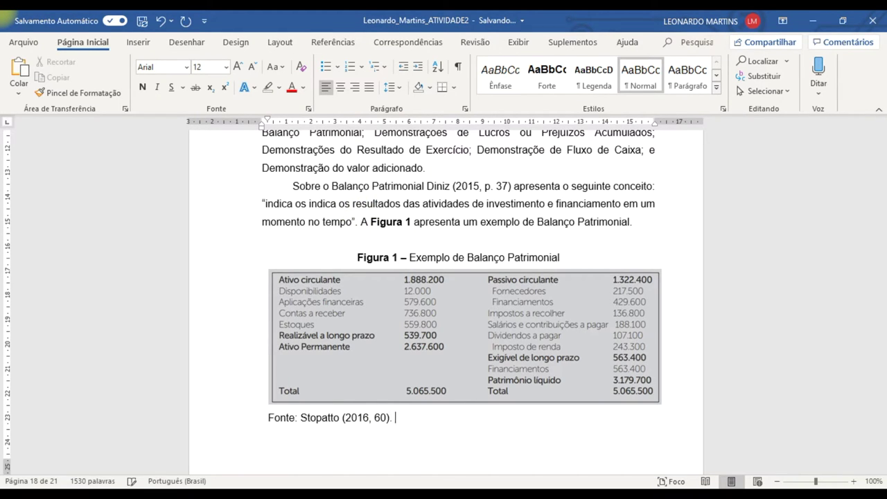
Start a new paragraph below the source line with a first-line indent of about 1.25 cm and add empty lines
key("Return")
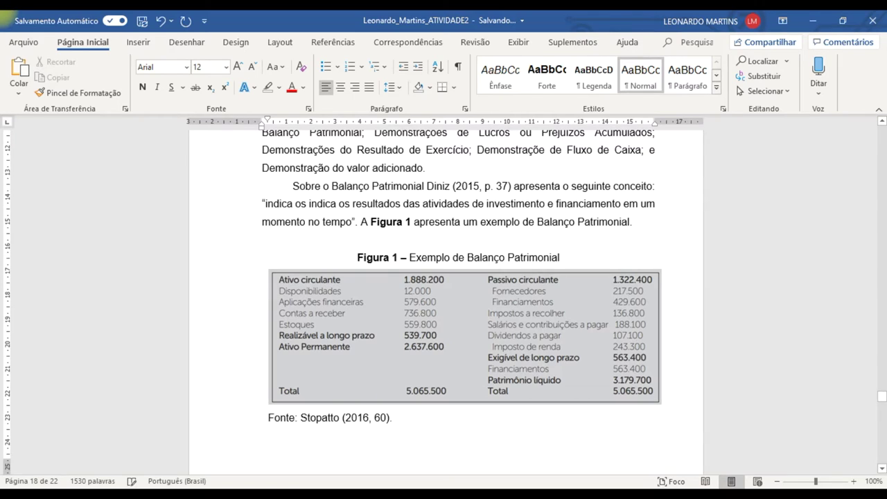
mouse_move(268, 122)
left_mouse_down()
mouse_move(305, 124)
mouse_move(290, 123)
left_mouse_up()
scroll(343, 250, "down", 2)
key("Return")
key("Return")
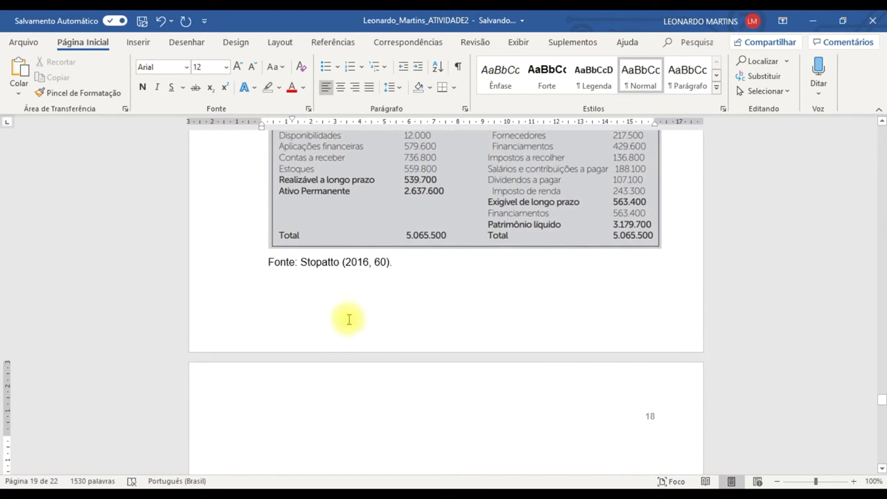
Set the line spacing of the Figura 1 caption, image and source line to single (Simples)
scroll(349, 317, "up", 3)
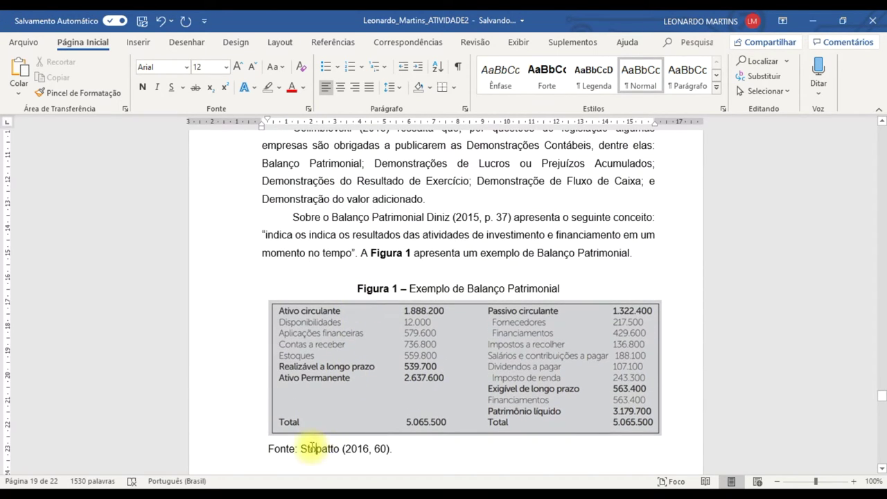
left_click_drag(398, 447, 326, 424)
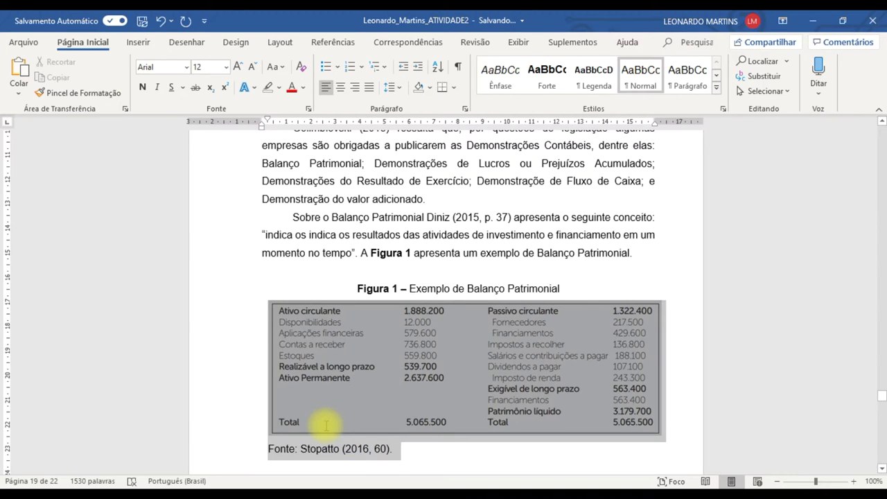
left_click(326, 424)
left_click_drag(392, 452, 337, 416)
left_click_drag(338, 327, 358, 290)
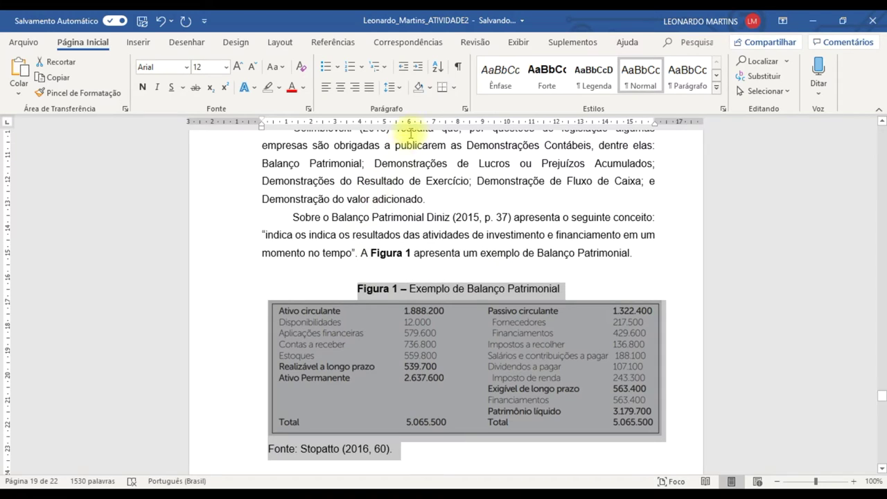
left_click(464, 110)
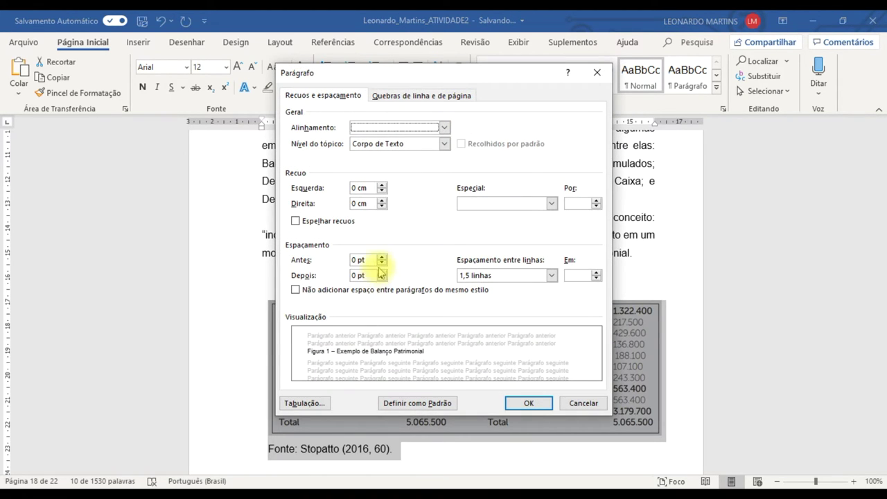
left_click(443, 127)
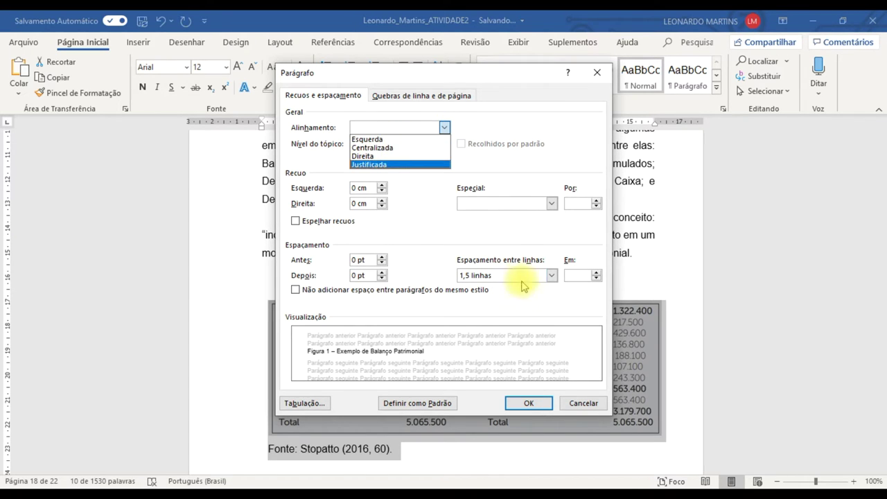
left_click(483, 238)
left_click(515, 276)
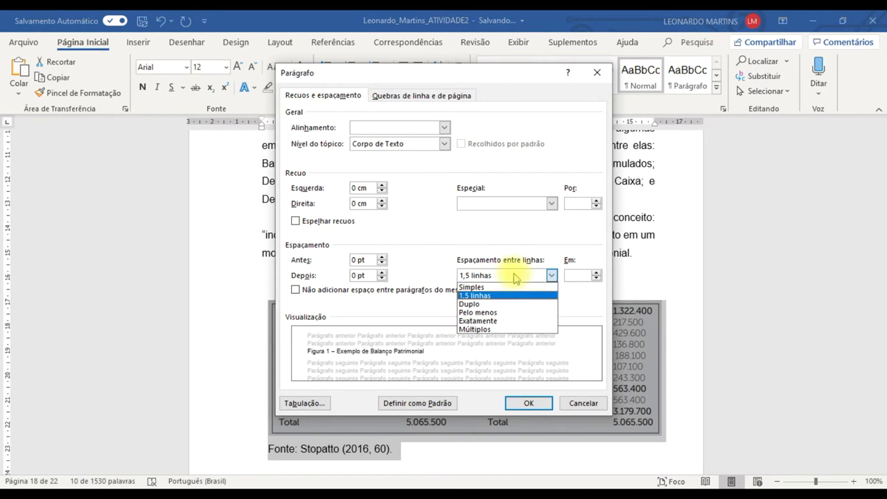
left_click(475, 287)
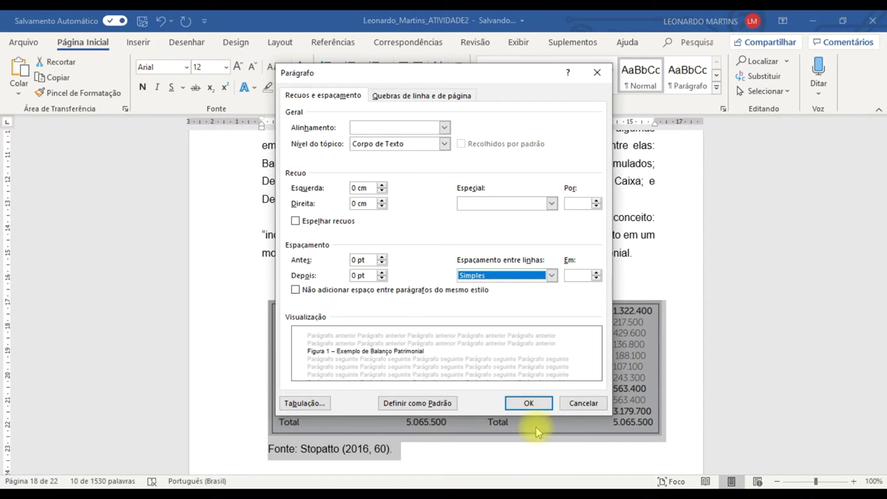
left_click(529, 403)
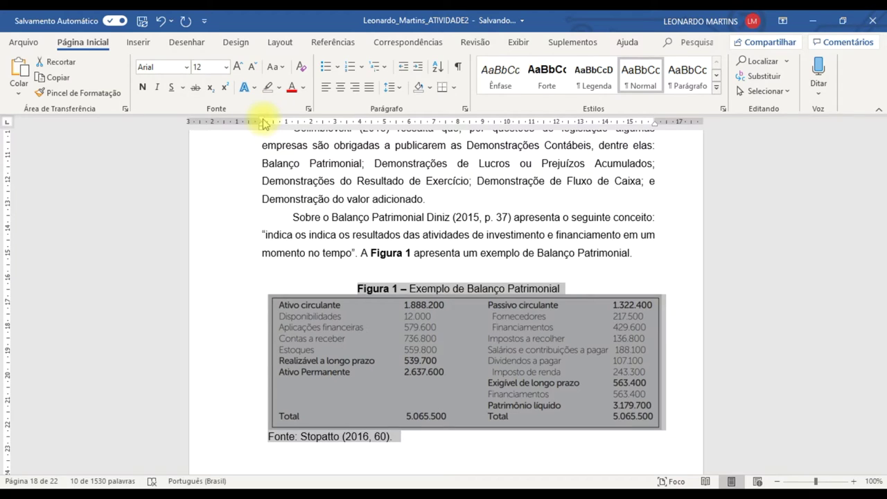
Remove the first-line indent from the source line below the image
left_click(280, 425)
left_click(282, 432)
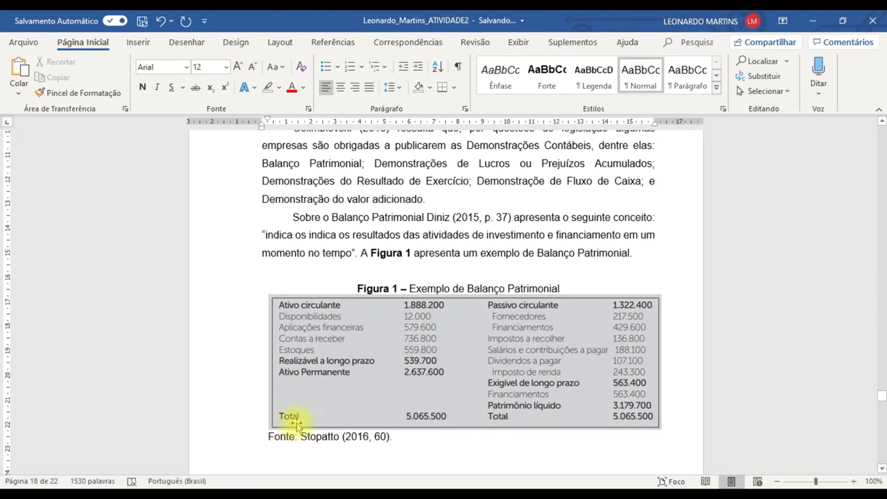
left_click_drag(268, 121, 263, 121)
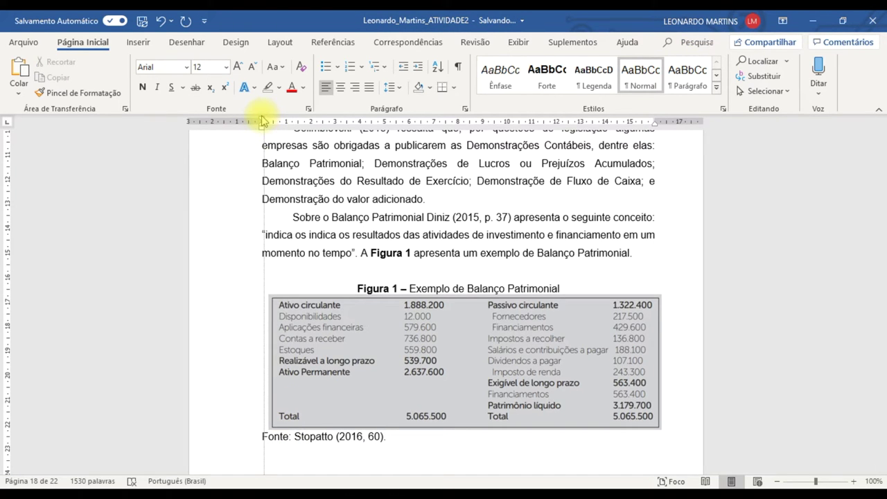
Set the source line's font size to 10 and shift its start slightly inward towards the image's left edge
left_click_drag(294, 437, 262, 437)
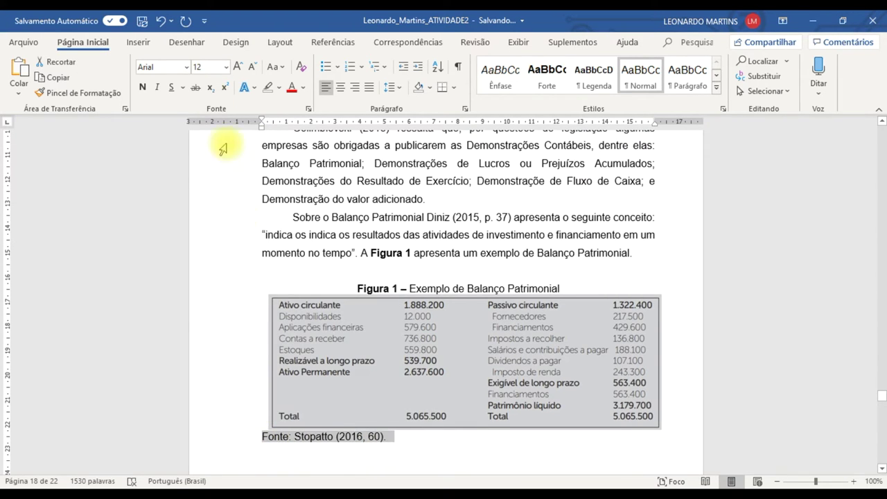
left_click(224, 67)
left_click(204, 112)
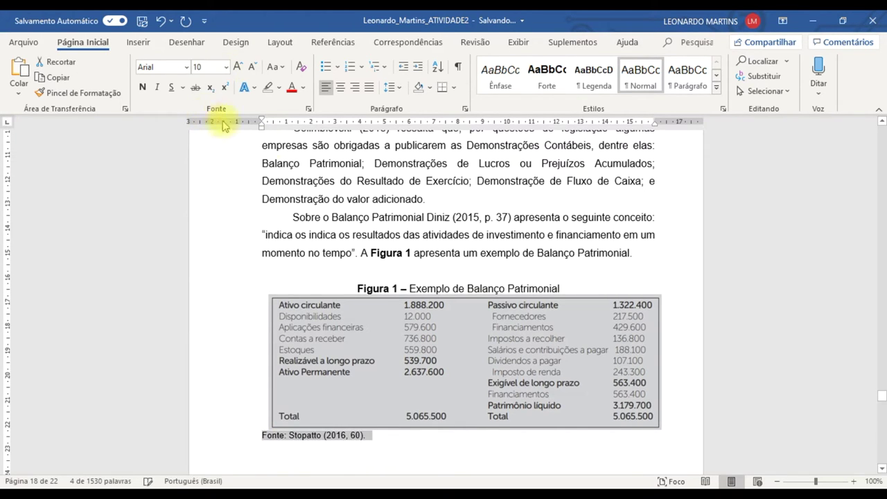
left_click(270, 435)
key("Home")
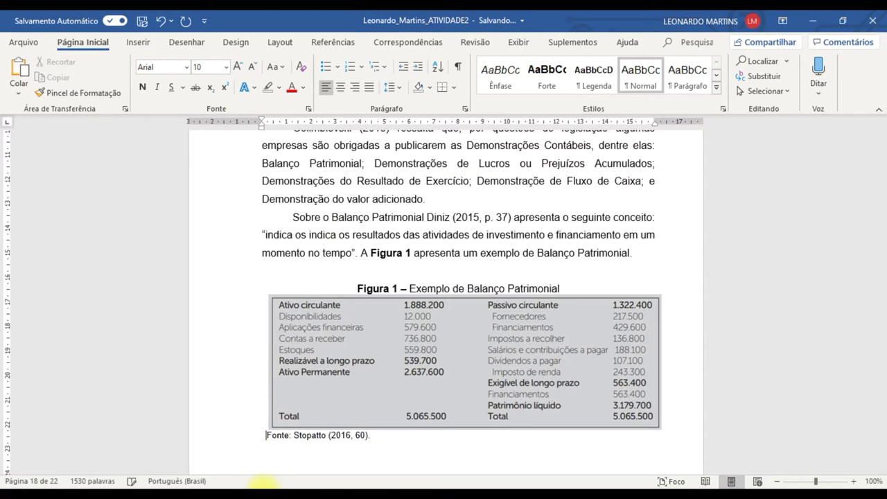
Make the "Fonte:" label in the source line below the Figura 1 image bold
left_click_drag(267, 437, 293, 436)
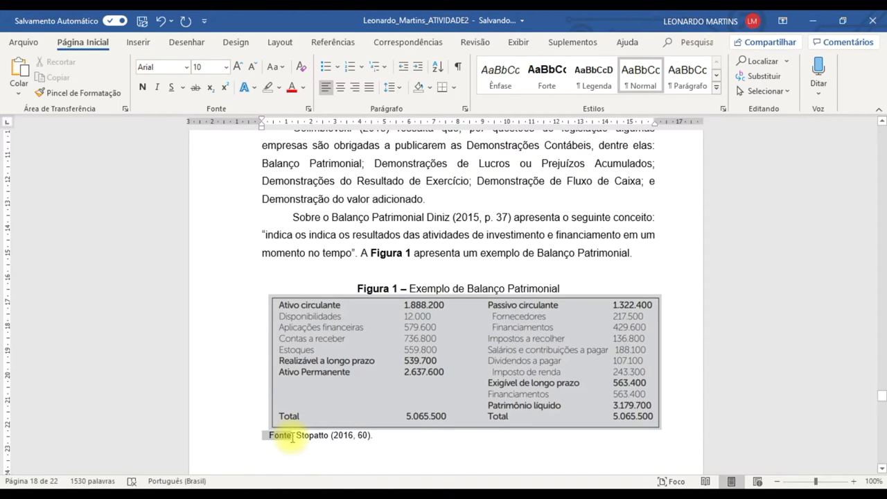
left_click(298, 416)
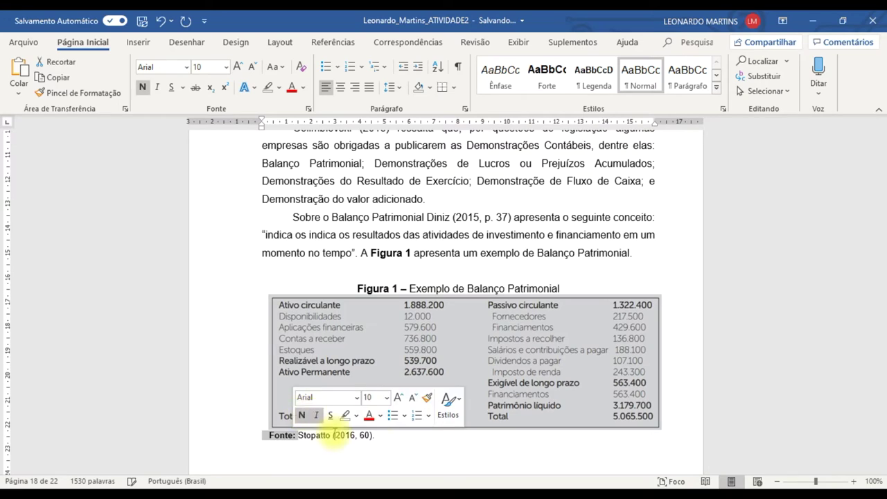
left_click(380, 441)
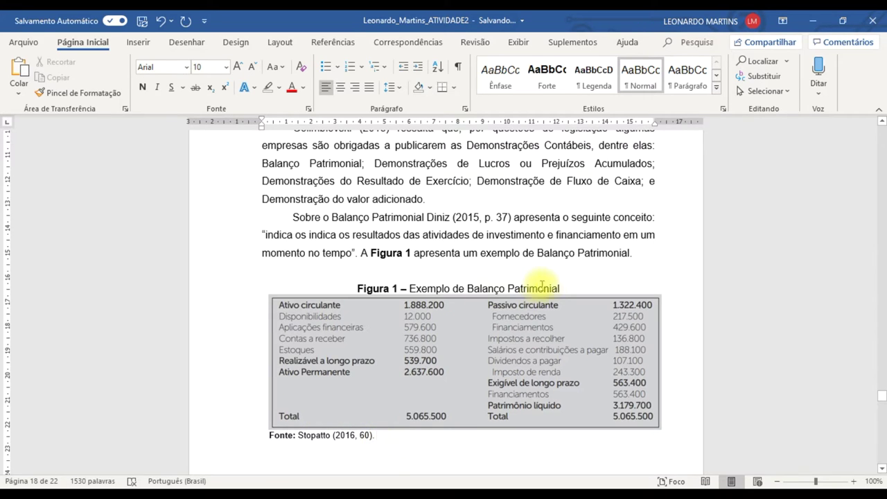
Insert an empty line between the Figura 1 caption and the image
left_click(564, 287)
key("Return")
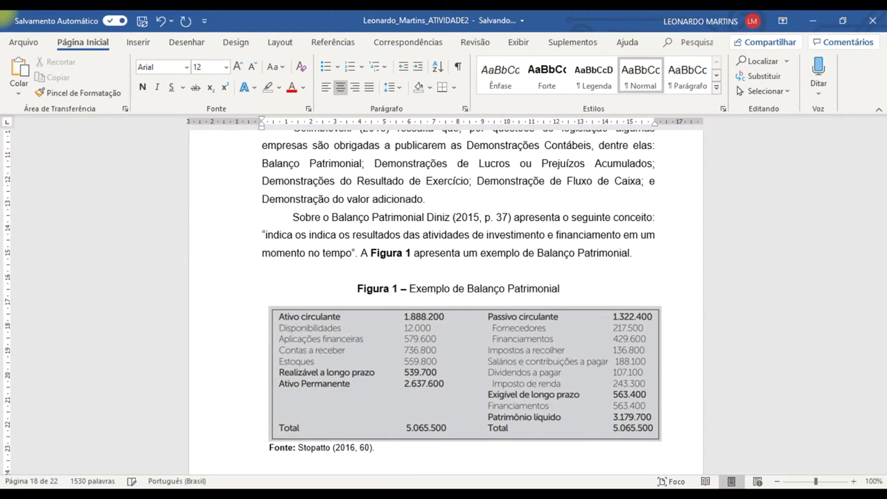
left_click(412, 269)
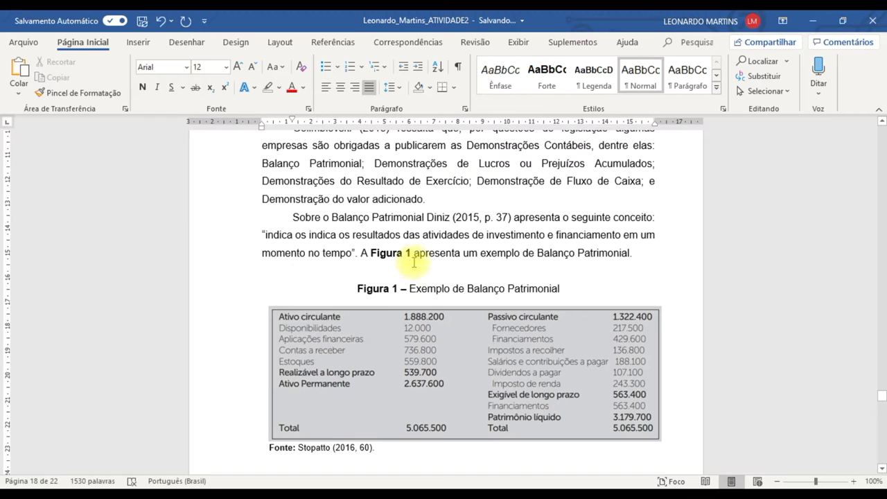
left_click(644, 256)
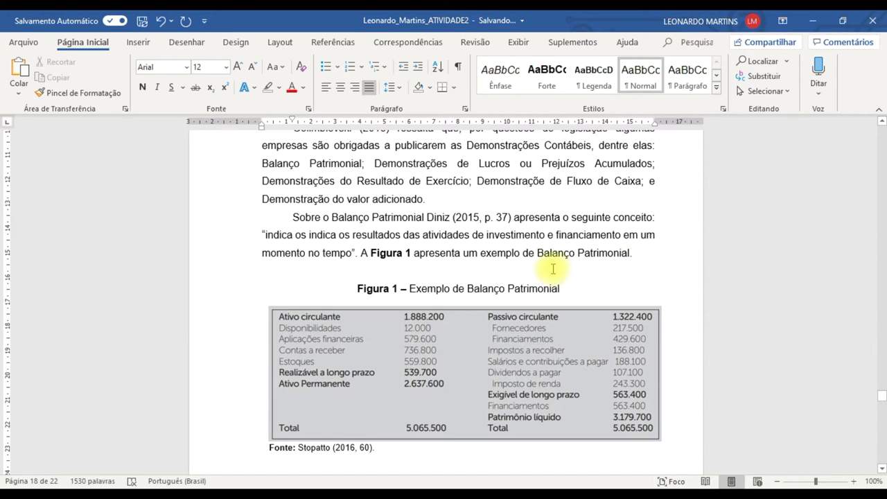
left_click(465, 288)
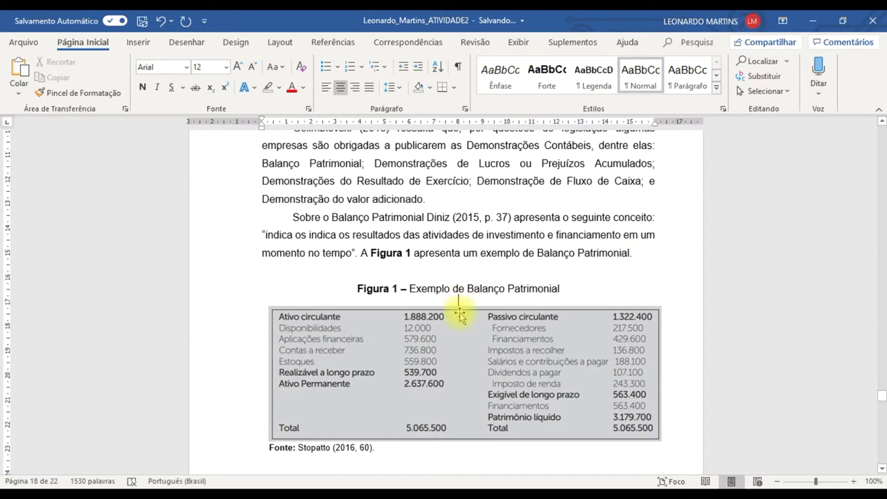
Review the introductory paragraph, the caption, the image and the source line of Figura 1, and the space left on the page
scroll(459, 313, "down", 3)
left_click(445, 339)
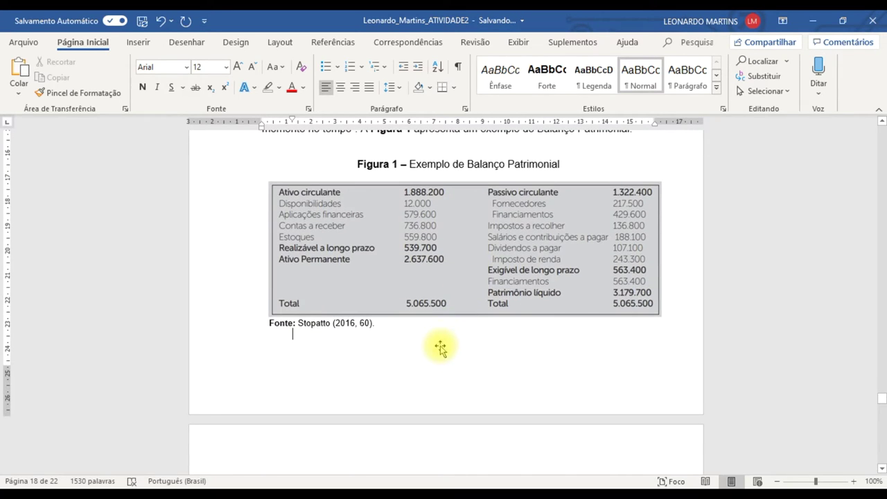
scroll(441, 346, "up", 2)
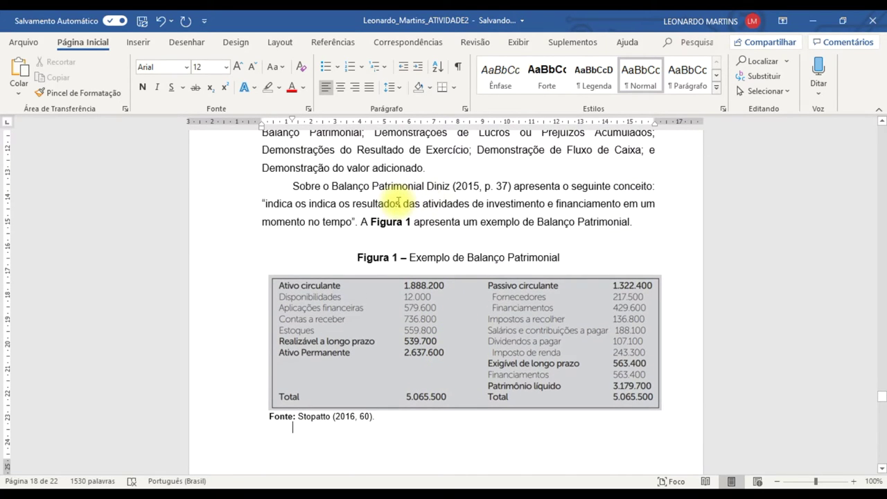
left_click_drag(293, 186, 353, 220)
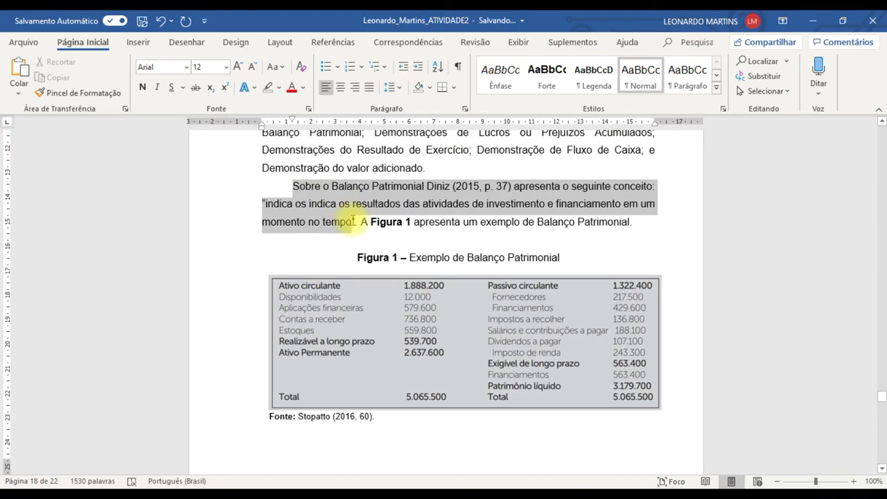
left_click(361, 264)
scroll(363, 267, "down", 2)
scroll(358, 220, "up", 1)
left_click(411, 392, "shift")
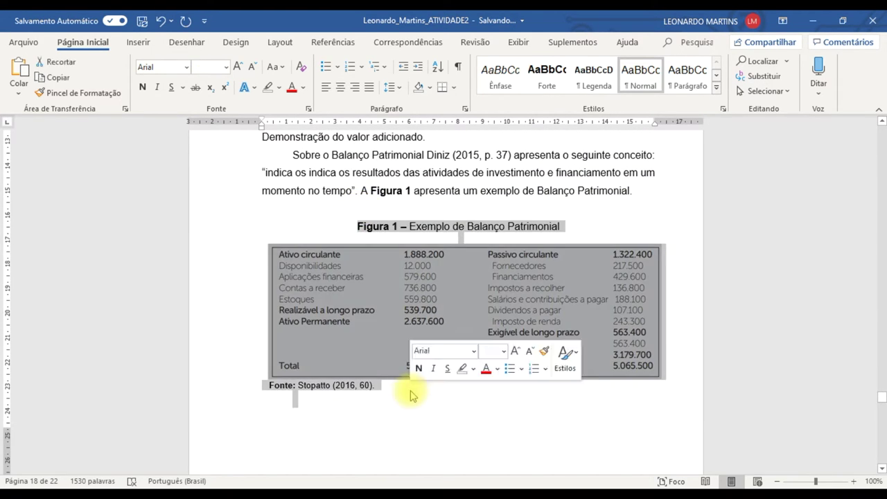
left_click(412, 395)
scroll(402, 426, "down", 2)
scroll(390, 428, "down", 3)
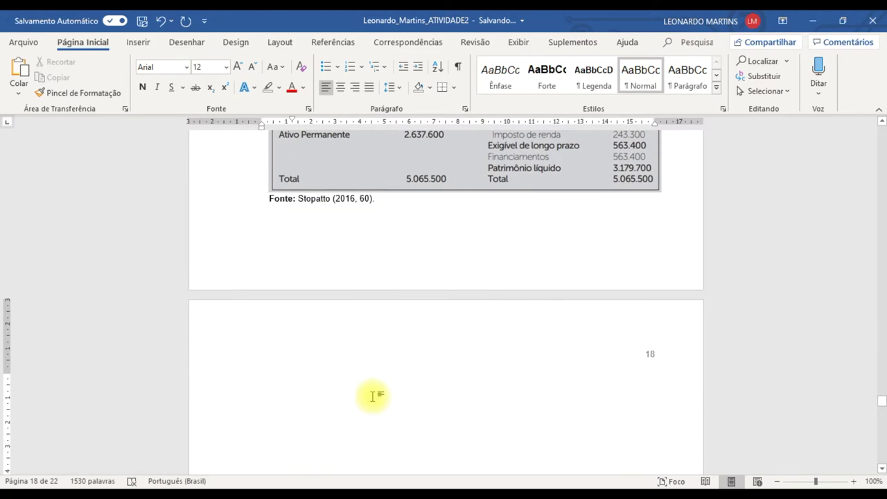
scroll(372, 396, "up", 3)
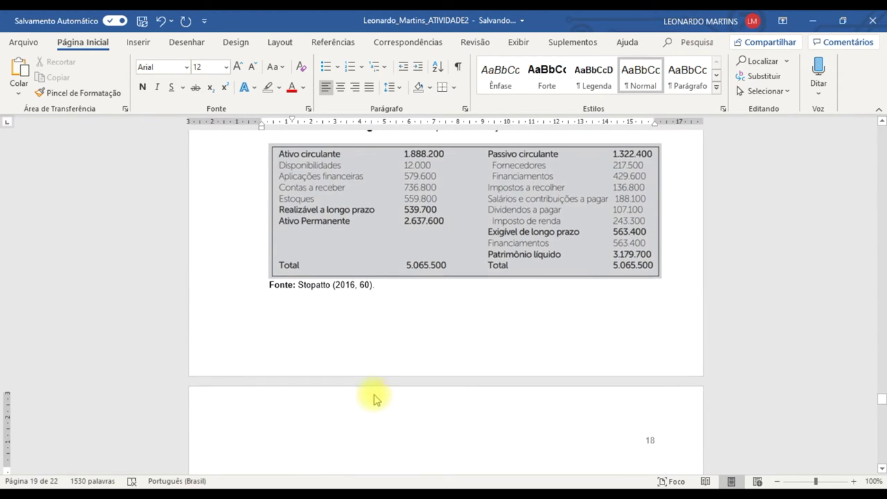
Add an empty line below the Figura 1 source line so that the text continues on the following page
left_click(455, 384)
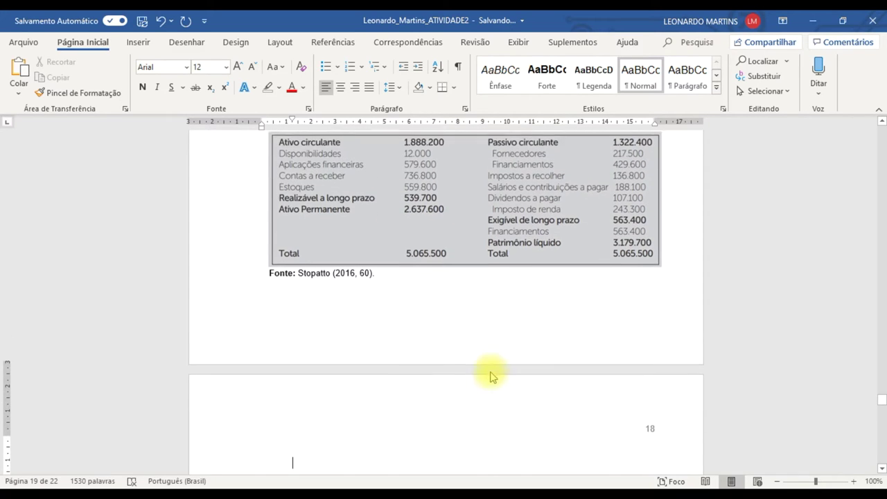
double_click(408, 356)
double_click(409, 355)
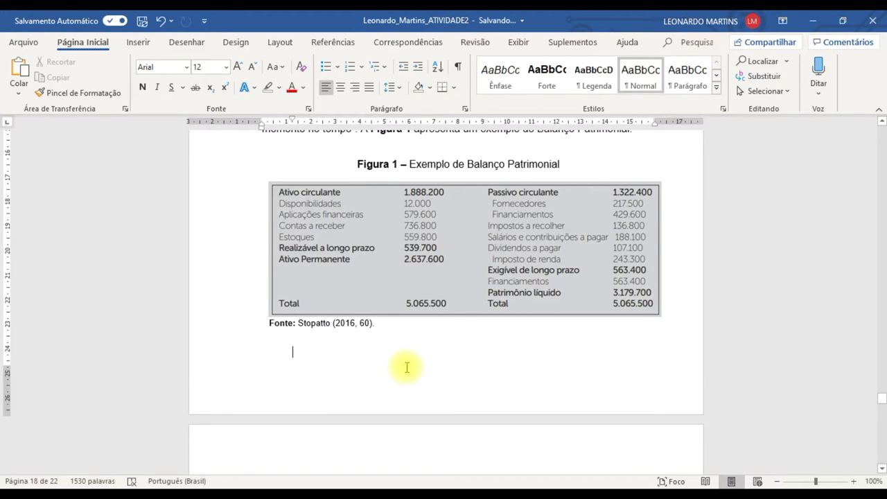
key("Return")
Check how the paragraph that mentions Figura 1 leads into its caption, image and source line
scroll(446, 300, "up", 2)
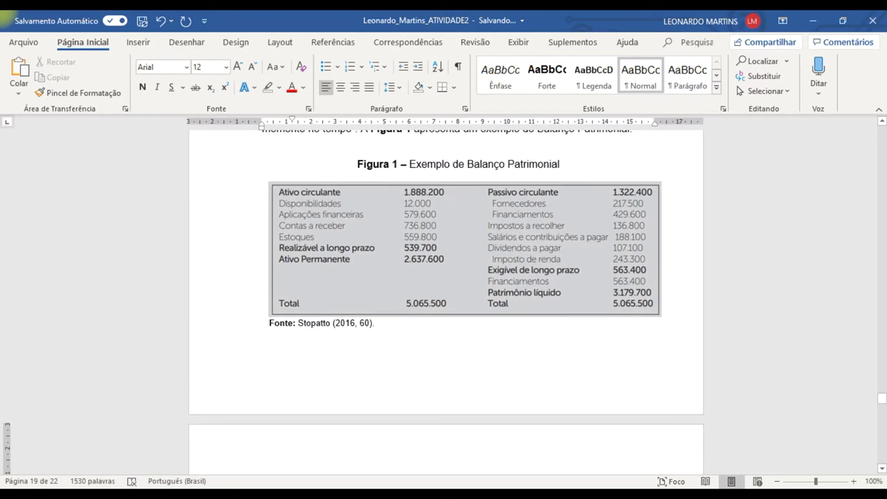
scroll(297, 142, "up", 1)
scroll(346, 143, "up", 3)
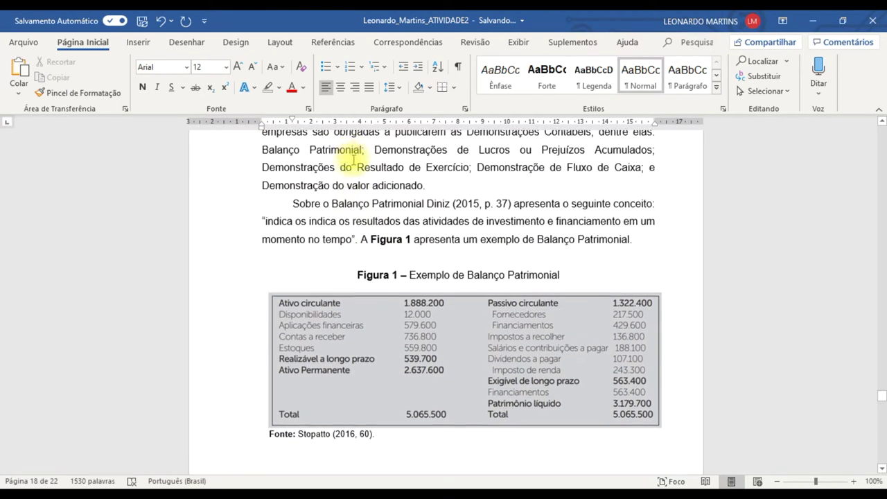
left_click_drag(354, 220, 460, 253)
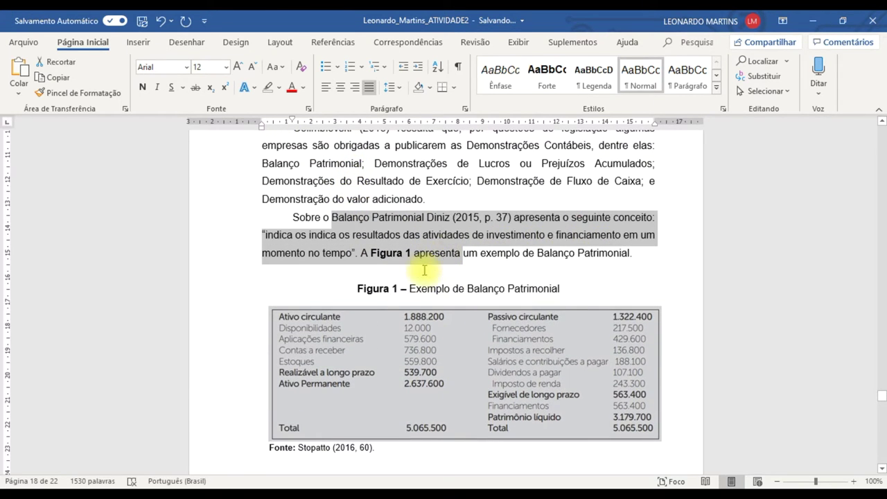
scroll(426, 285, "down", 2)
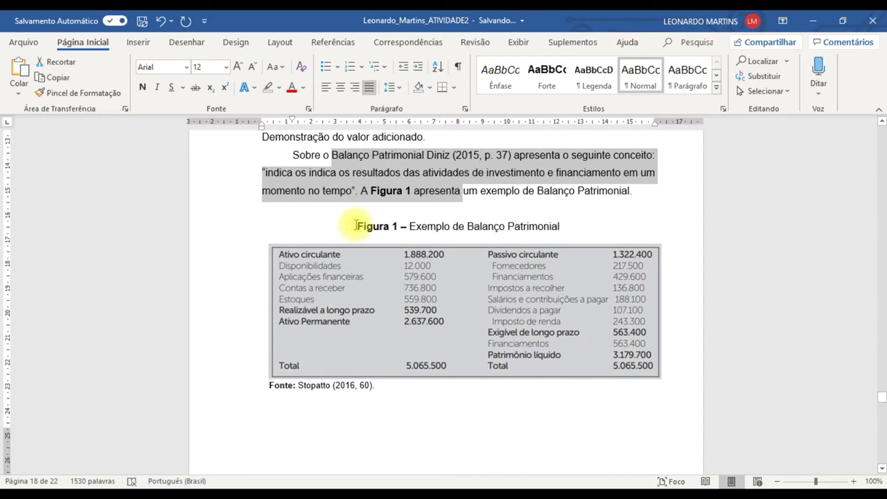
left_click_drag(359, 226, 426, 223)
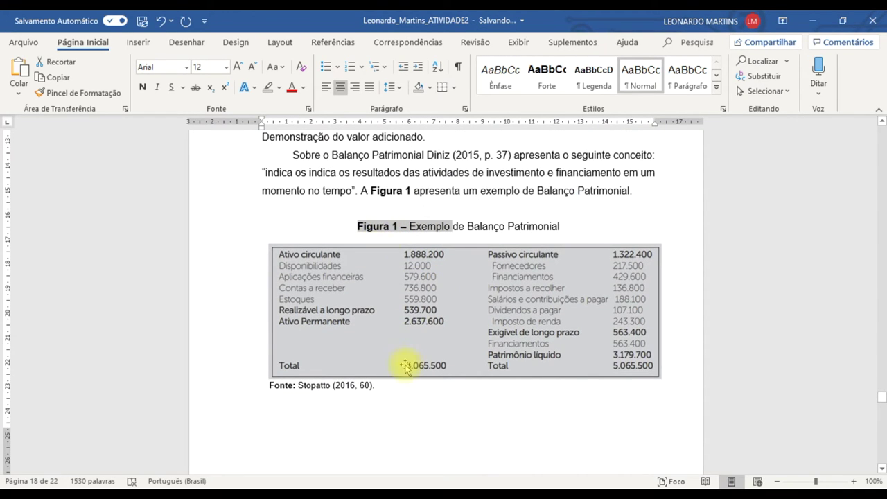
scroll(387, 372, "down", 1)
scroll(386, 371, "down", 3)
Start the paragraph after the figure with "Na Figura 1 temos um Balanço Patrimonial cujo o Patrimônio Líquido é de R$ 3.179.700,00"
left_click(390, 418)
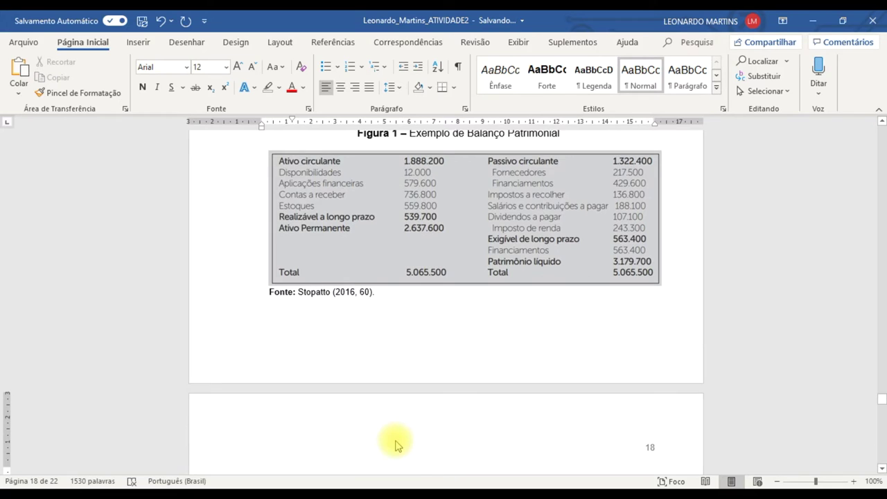
scroll(399, 444, "down", 2)
scroll(396, 424, "up", 3)
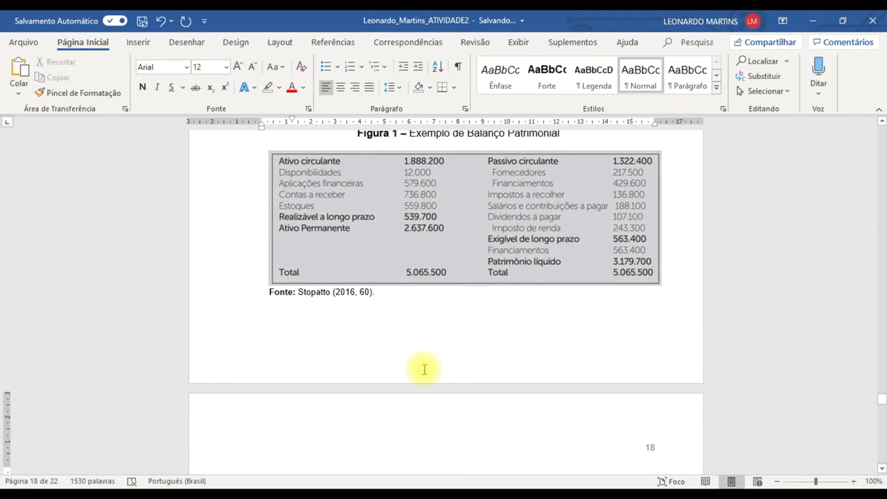
type("A")
type("Na Figura 1")
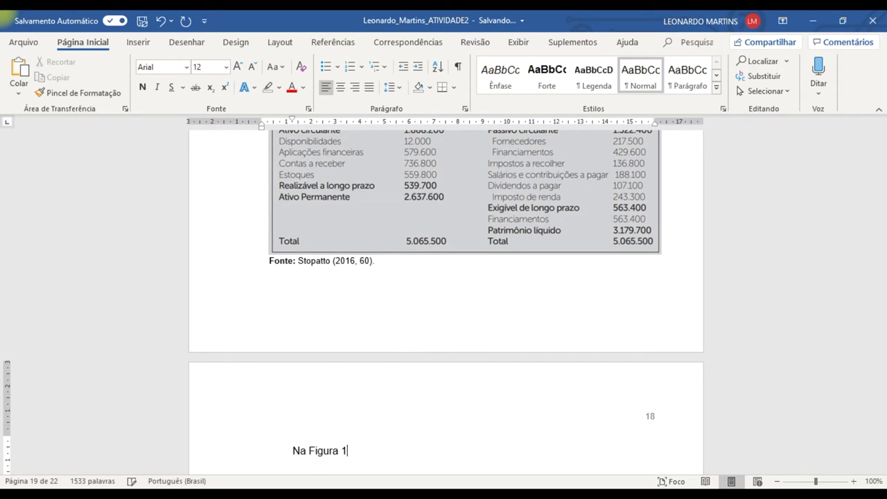
type(" temos um Balança")
type(" Pa")
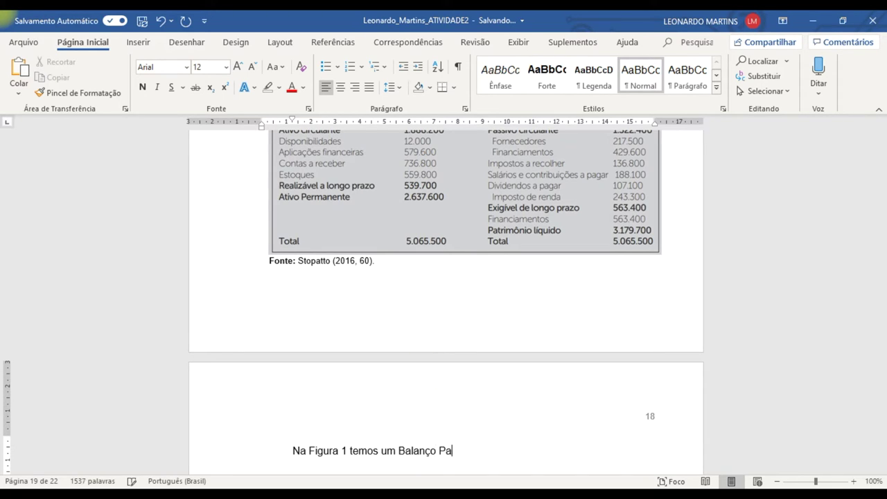
type("trimonial cujo o Patrimônio Líquido é de")
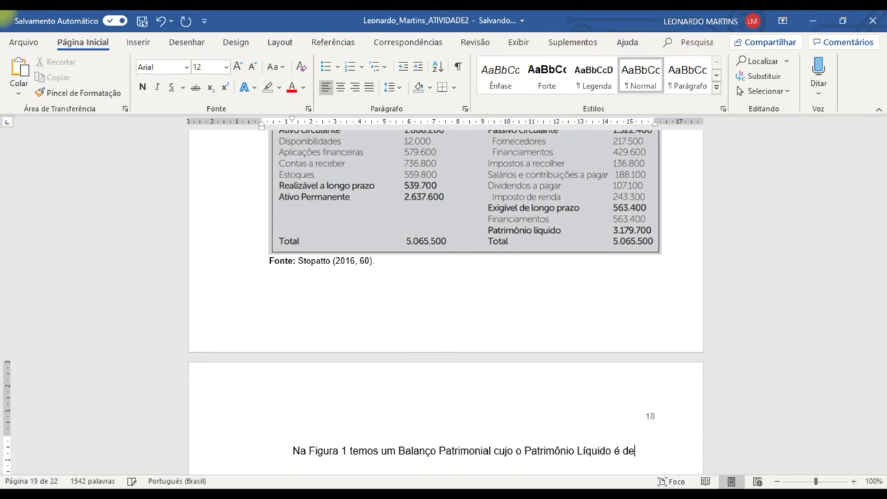
type(" R$ 3")
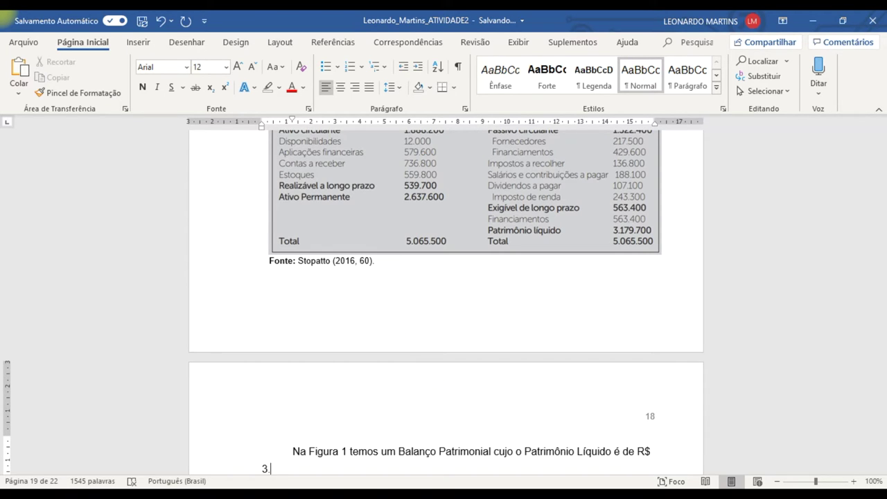
type(".179.700,00")
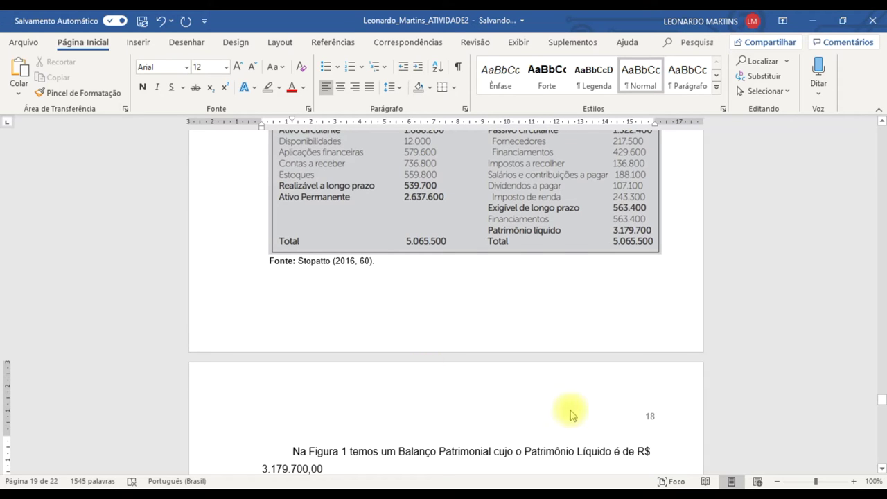
Remove the space between "R$" and 3.179.700,00 so the currency sign and amount stay on one line
left_click(652, 451)
key("Delete")
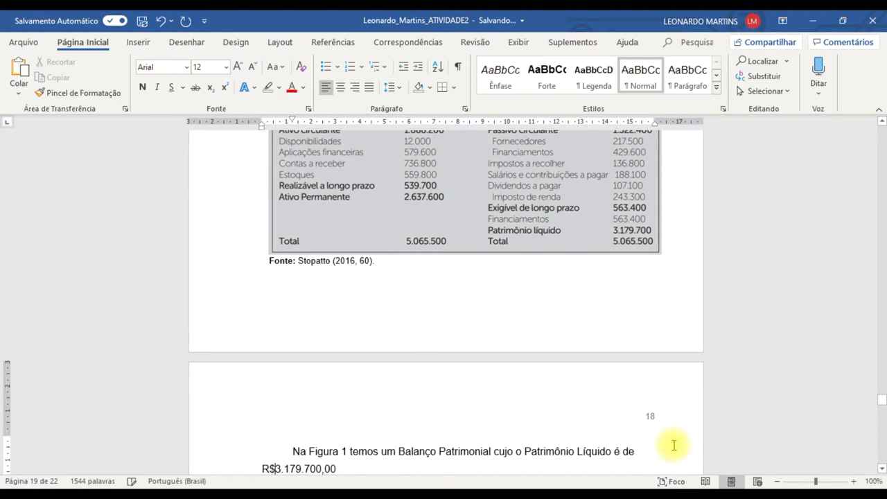
left_click(402, 468)
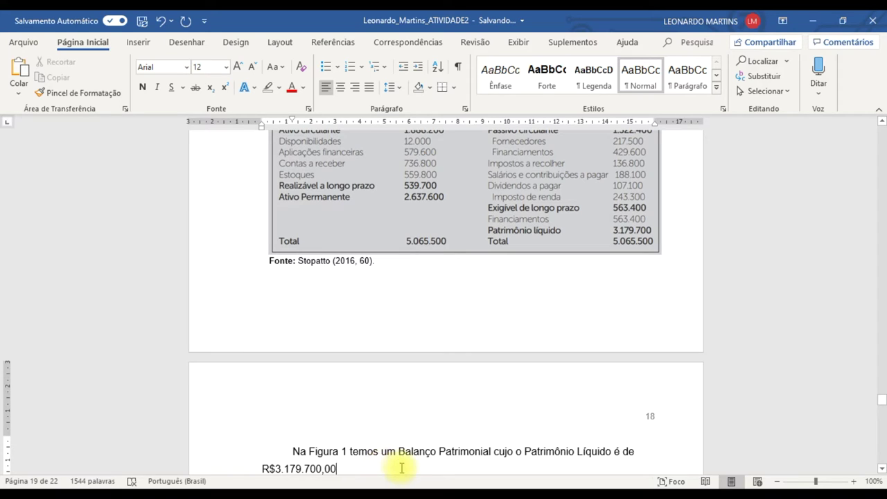
Continue the sentence after R$3.179.700,00 with ", os direitos da empresa correspondem a"
scroll(582, 421, "up", 2)
scroll(582, 423, "down", 3)
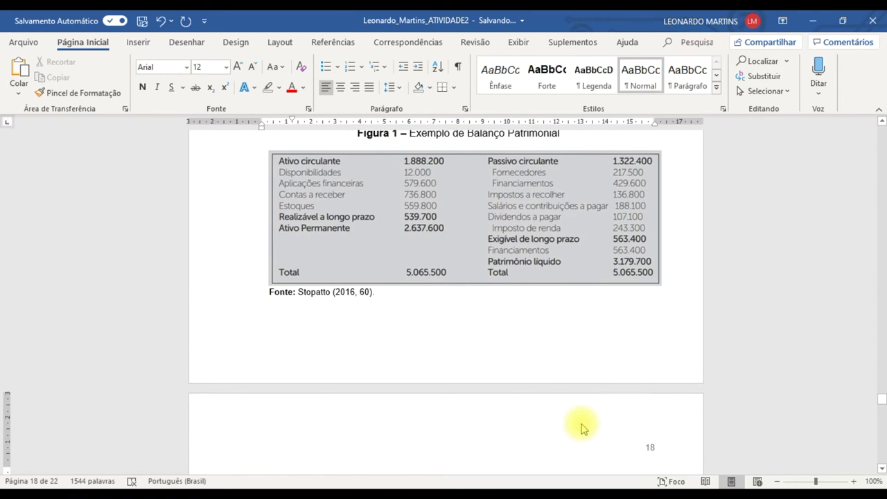
type(",00,")
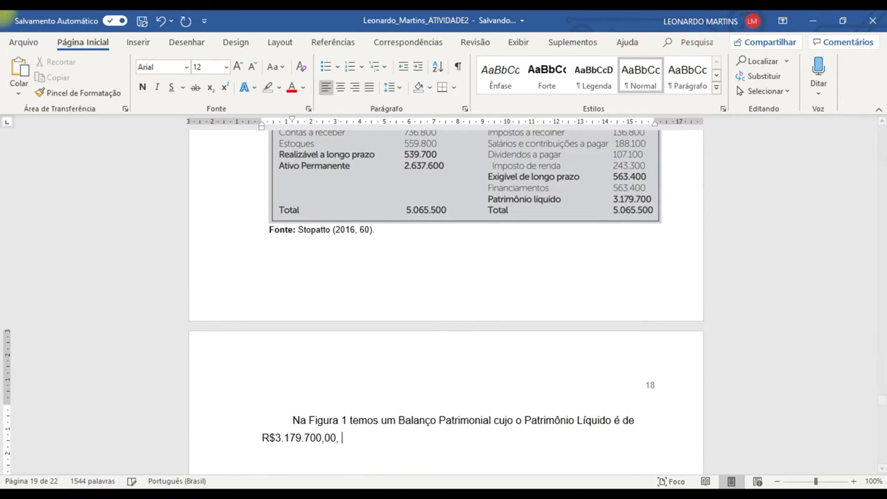
scroll(568, 422, "up", 2)
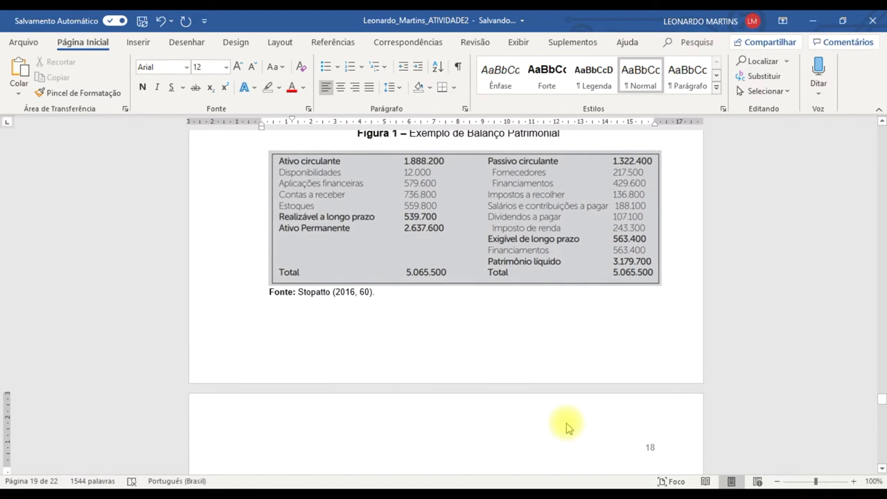
scroll(569, 426, "down", 1)
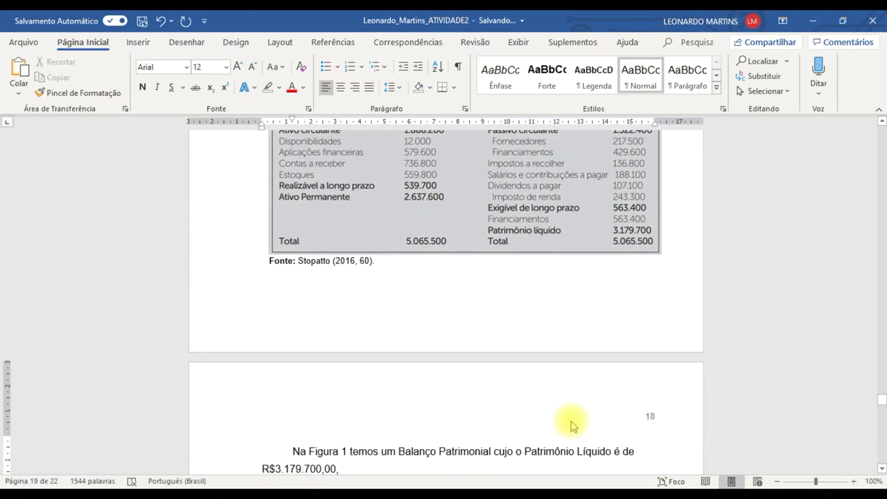
type("o par")
key("BackSpace")
key("BackSpace")
key("BackSpace")
key("BackSpace")
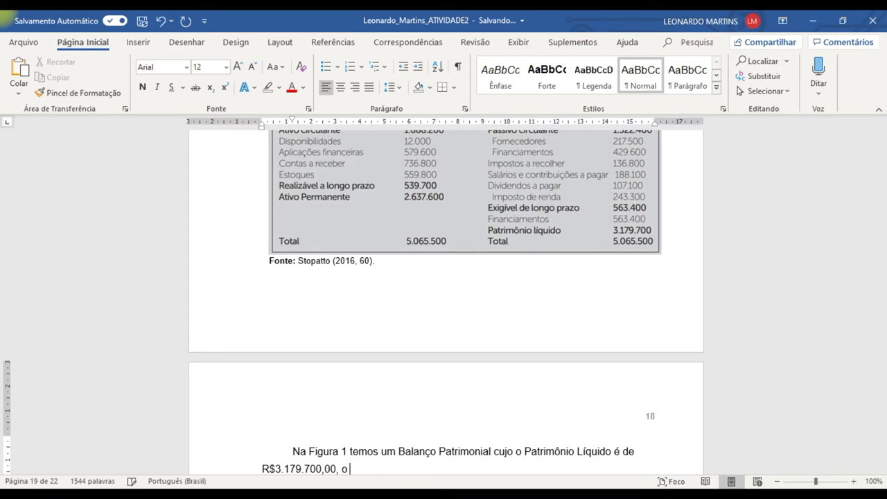
type("s direitos da empresa corres")
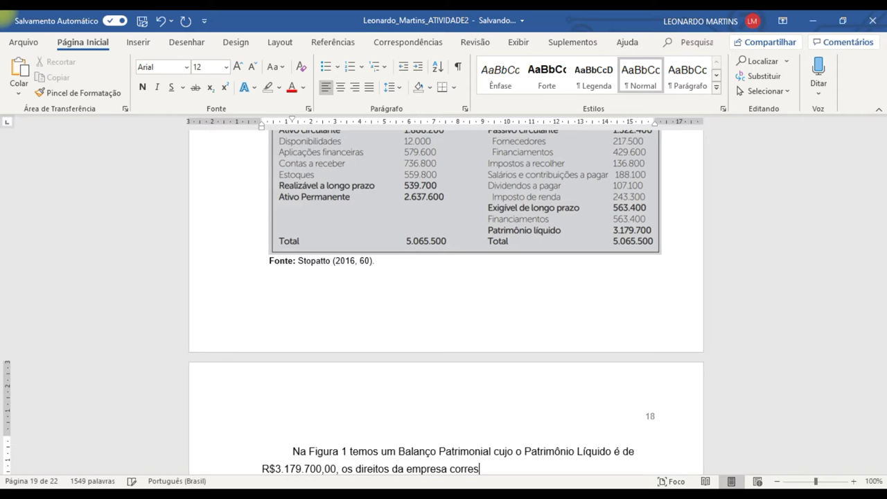
type("pondem a")
Examine the balance sheet in Figura 1 for the amount that represents the company's rights
scroll(511, 238, "up", 3)
scroll(476, 248, "down", 1)
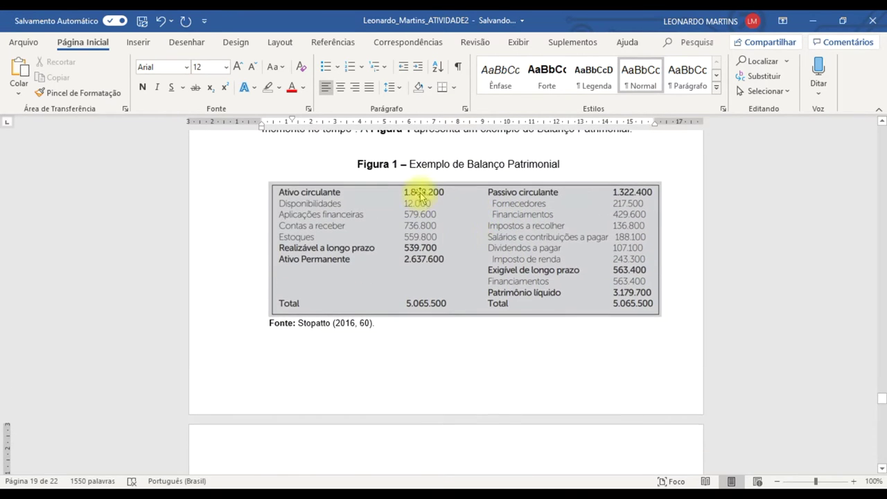
scroll(497, 269, "down", 1)
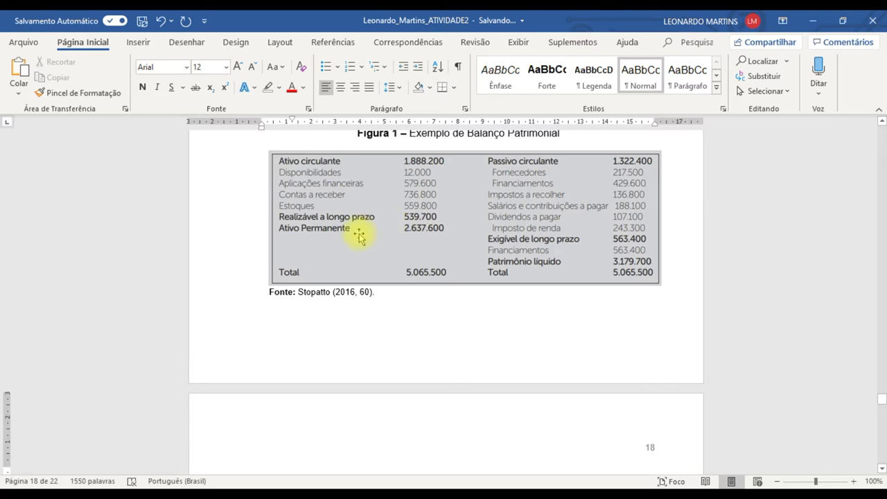
scroll(424, 262, "down", 2)
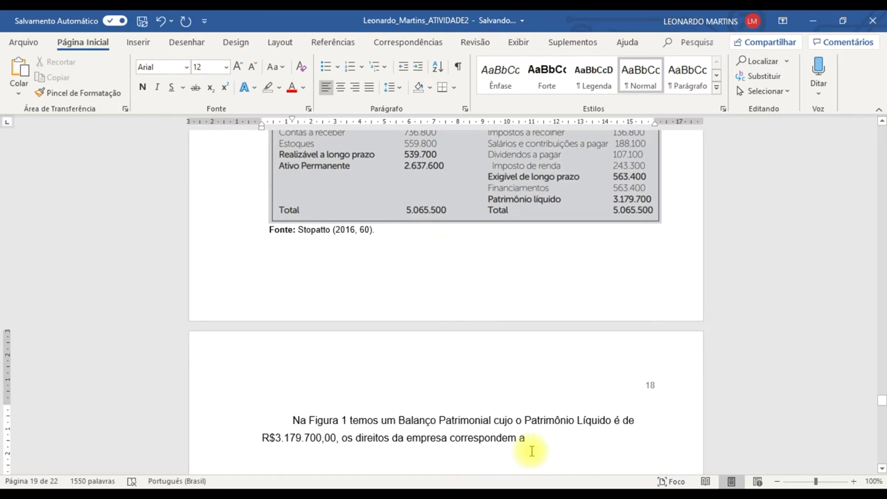
scroll(457, 295, "up", 1)
scroll(468, 311, "down", 1)
scroll(489, 326, "up", 1)
scroll(489, 325, "up", 2)
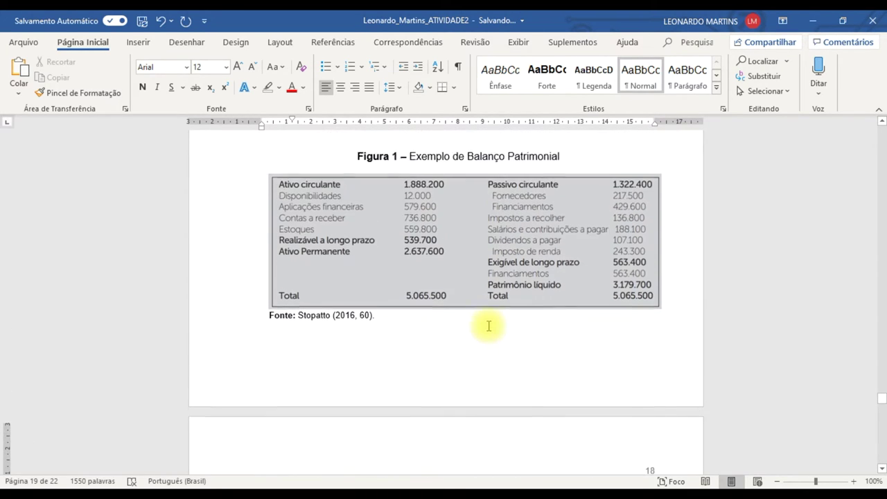
scroll(464, 317, "down", 1)
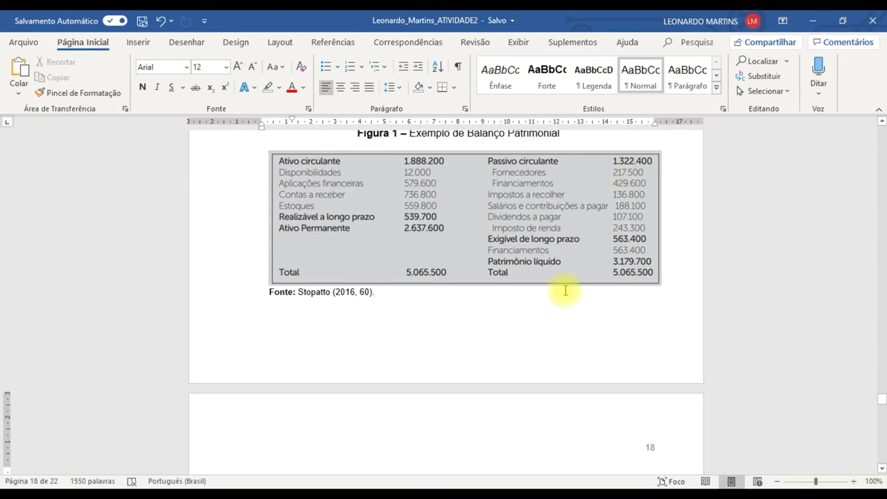
Enter R$5.065.500,00 as the amount of the company's rights and continue with "e suas obrigações são de"
scroll(566, 291, "down", 4)
type("R5")
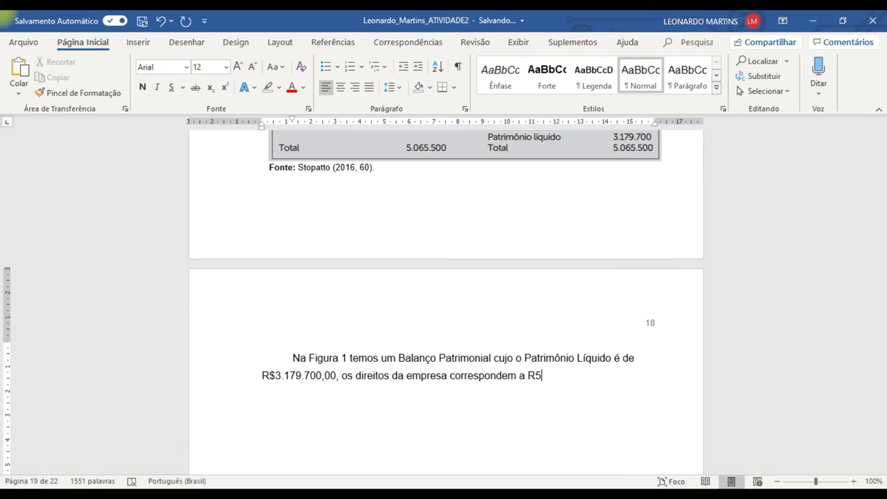
type(".06")
key("BackSpace")
key("BackSpace")
type("$")
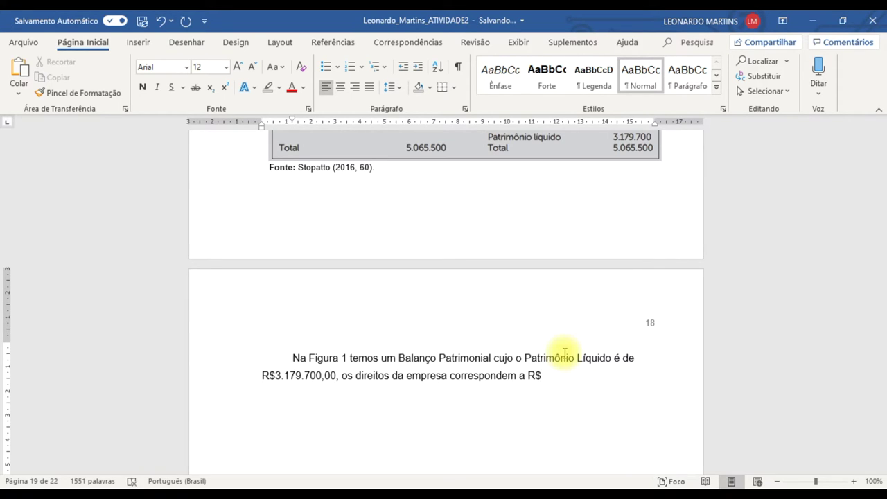
type("5.065")
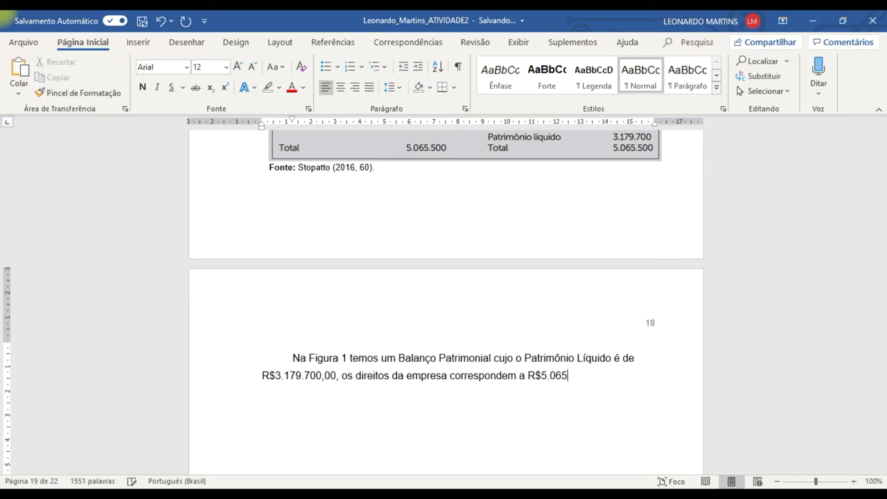
type(".500,00")
type(" e suas obrigações")
type(" são de")
Add up the current and long-term liabilities in Figura 1 and enter the digits 885.800 after "obrigações são de"
scroll(509, 290, "up", 2)
scroll(509, 290, "up", 1)
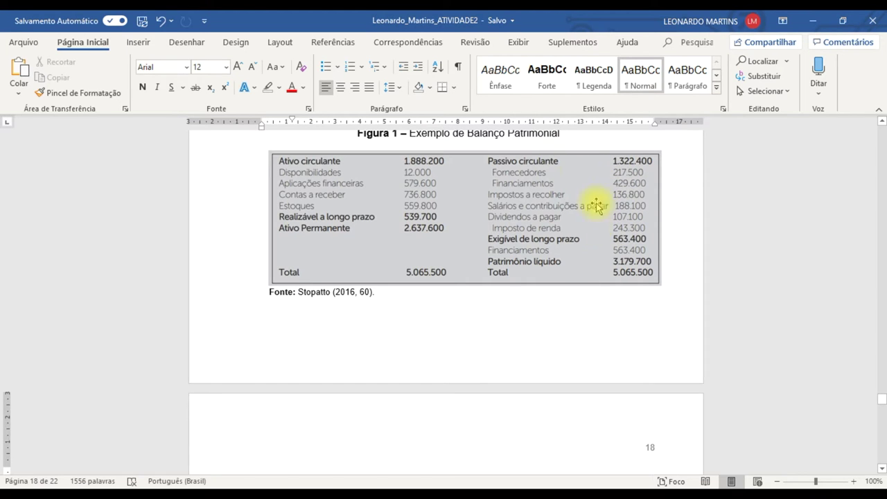
scroll(554, 243, "down", 3)
scroll(488, 378, "up", 3)
scroll(490, 381, "down", 1)
scroll(489, 380, "up", 1)
scroll(490, 381, "down", 1)
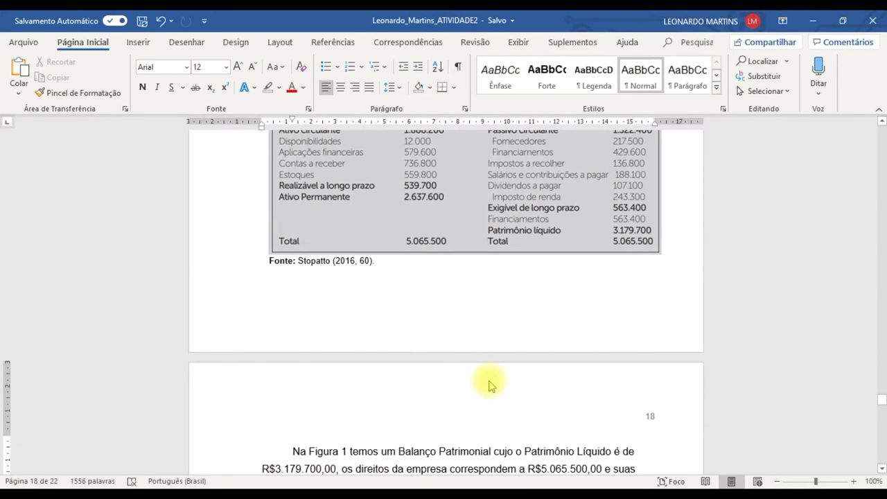
type("800")
left_click(357, 451)
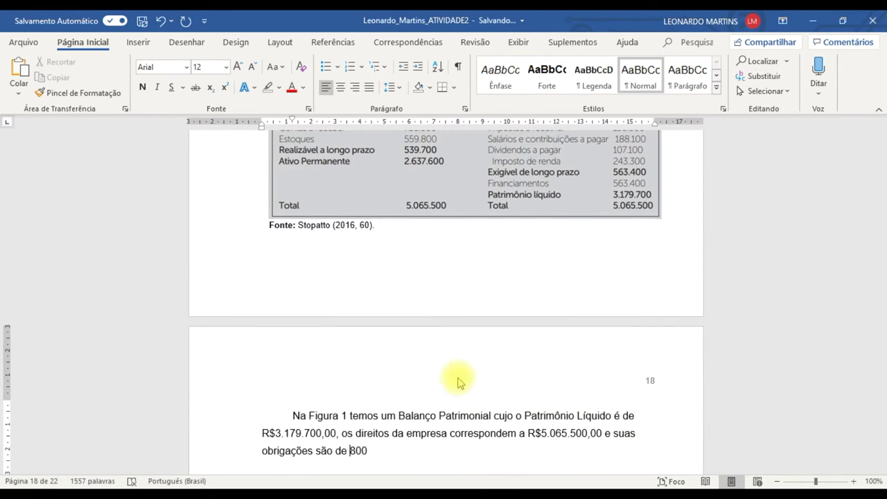
scroll(653, 264, "up", 1)
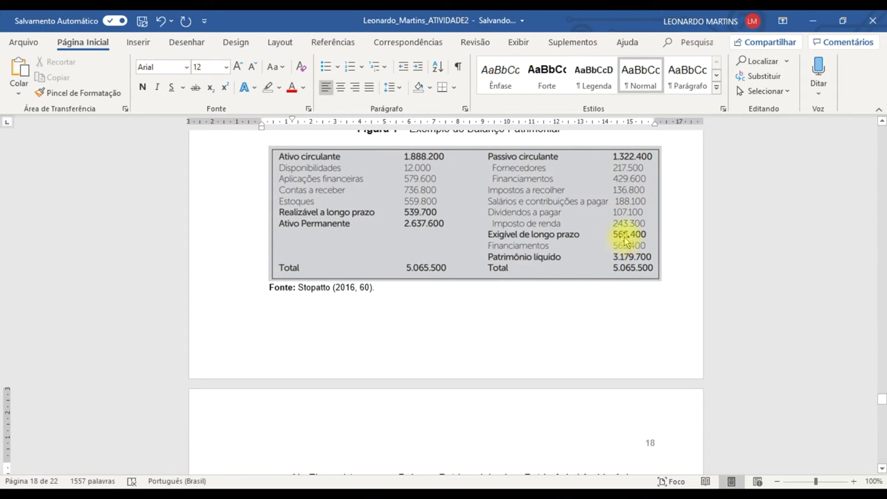
scroll(564, 291, "down", 3)
left_click(349, 389)
type("885.800")
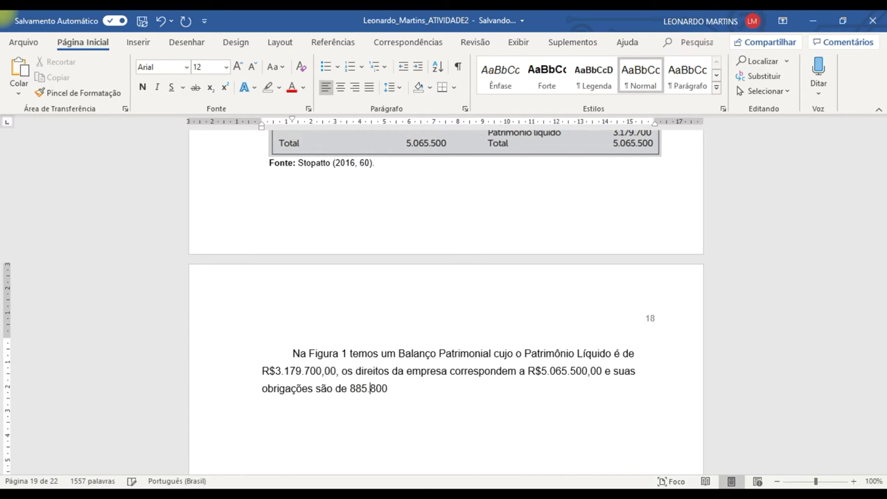
Complete the obligations amount so that it reads R$1.885.800,00
scroll(349, 395, "up", 4)
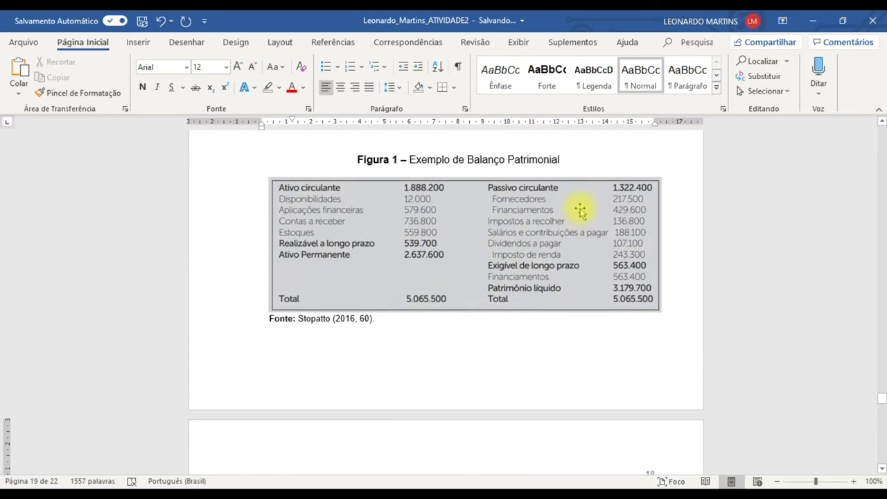
scroll(445, 353, "down", 2)
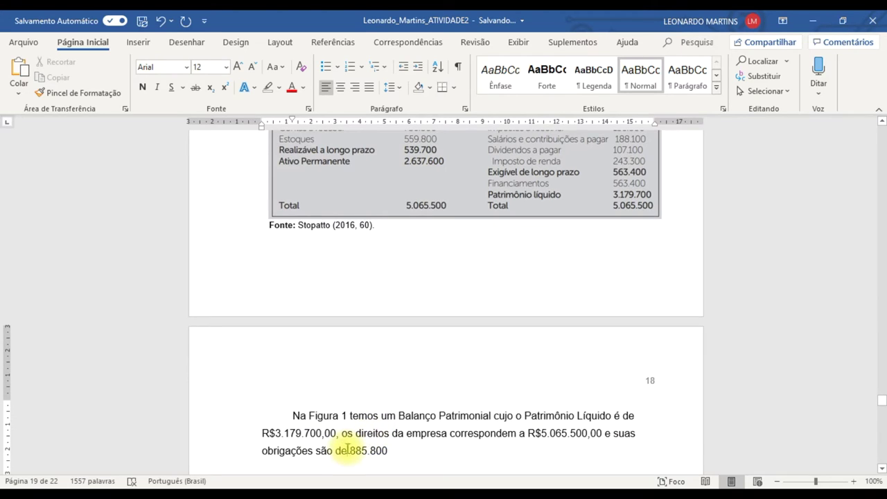
type("R$3.179.700")
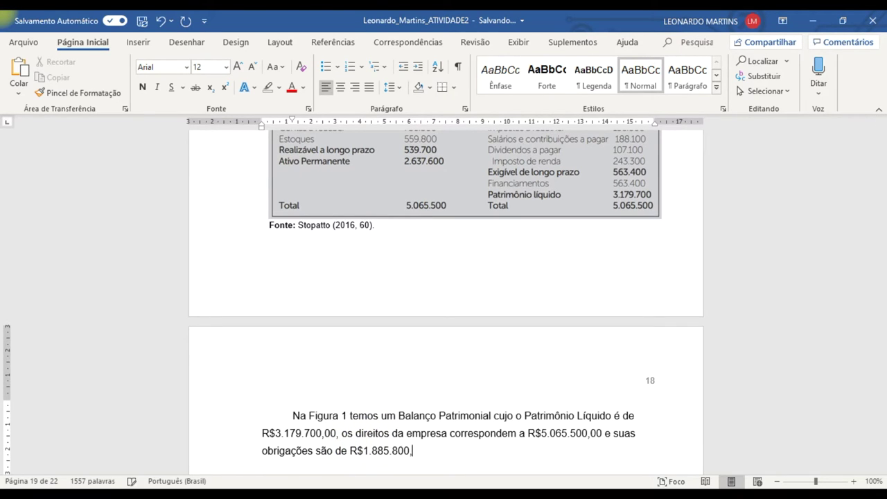
type(",00")
scroll(421, 371, "down", 2)
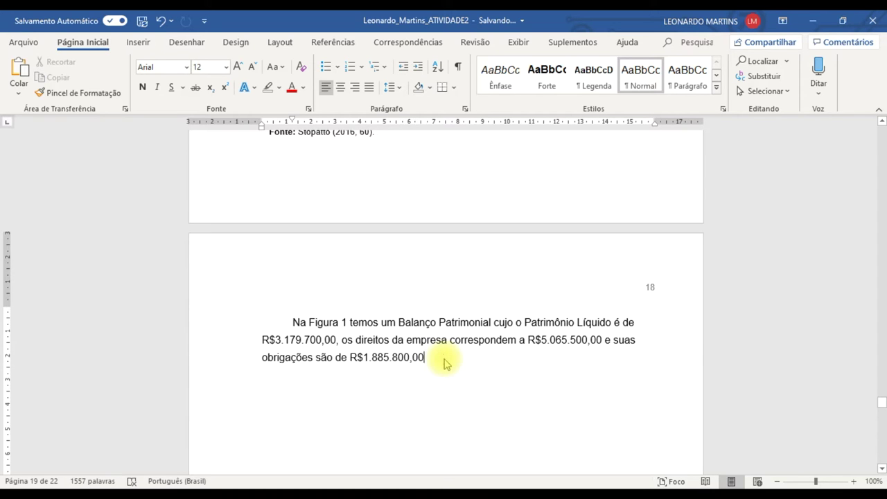
Continue the paragraph after R$1.885.800,00 with ". Além disso, por padronização do lado esquerdo ficam os direitos da empresa e do lado"
scroll(446, 358, "up", 3)
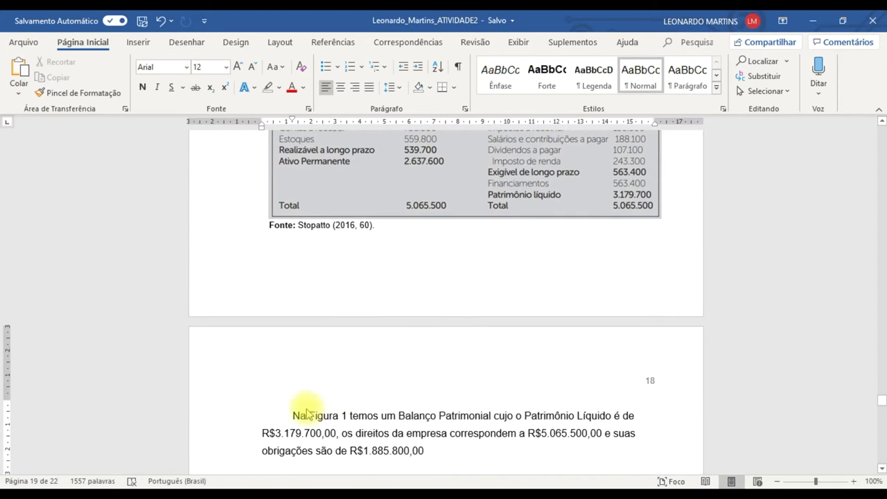
left_click_drag(309, 416, 430, 451)
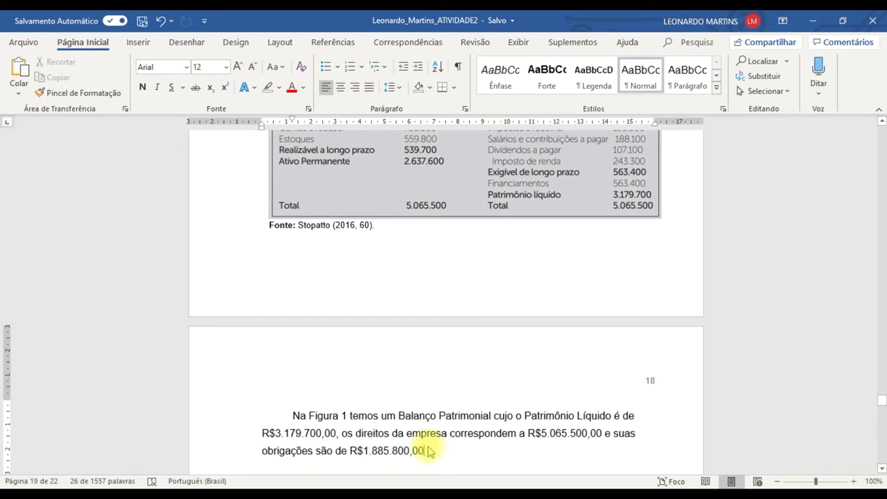
left_click(430, 449)
scroll(463, 438, "up", 2)
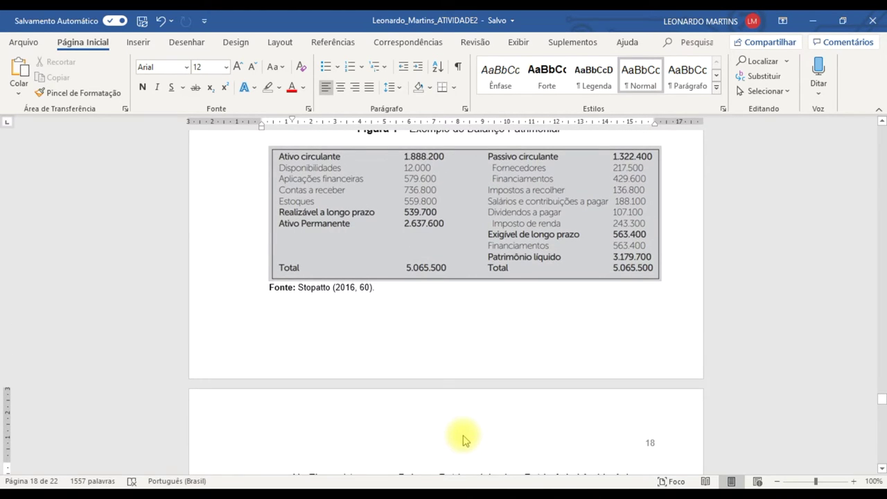
scroll(463, 438, "down", 3)
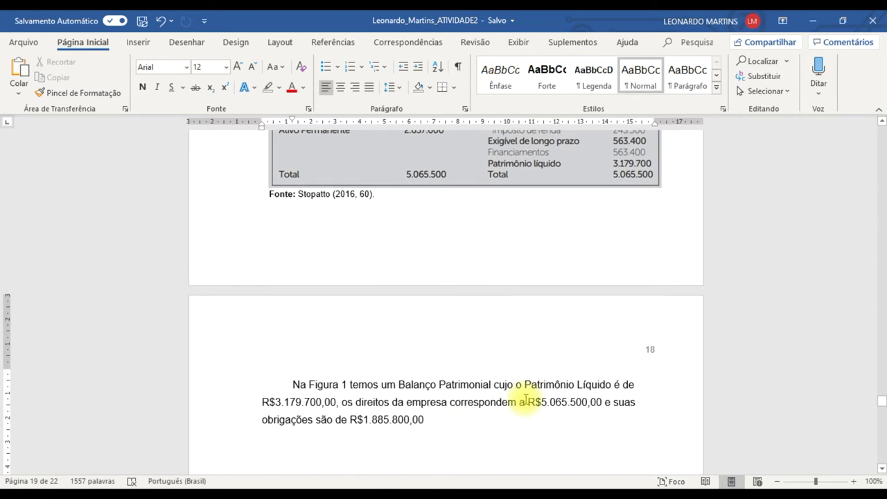
type(". Além disso, por padronização do lado esqu")
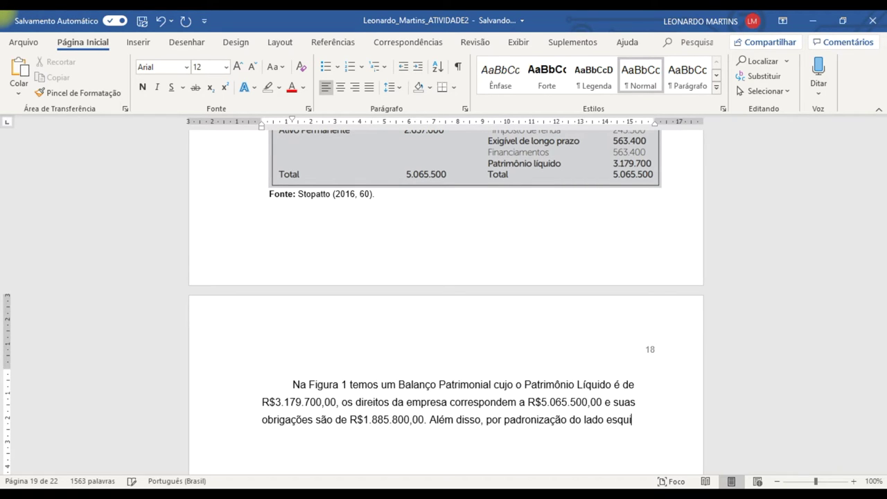
type("erdo ficam ")
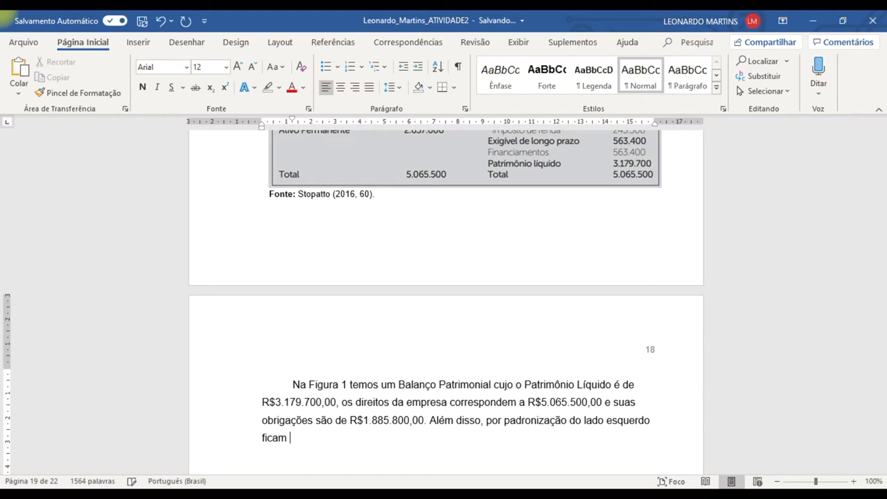
type("os direitos da empresa e do lado")
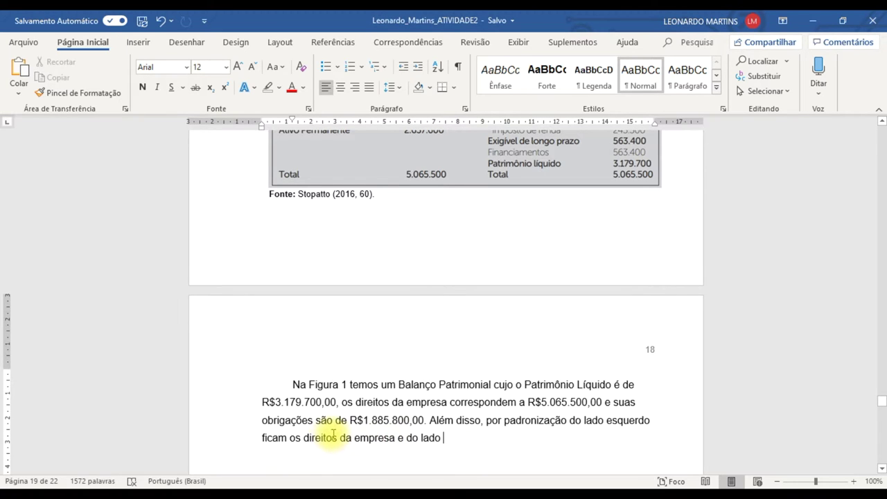
Reword the sentence's ending as "ficam os valores e bens que a empresa tem disponível, eqnaunto do lado direito são os passivos da empresa."
scroll(345, 404, "up", 3)
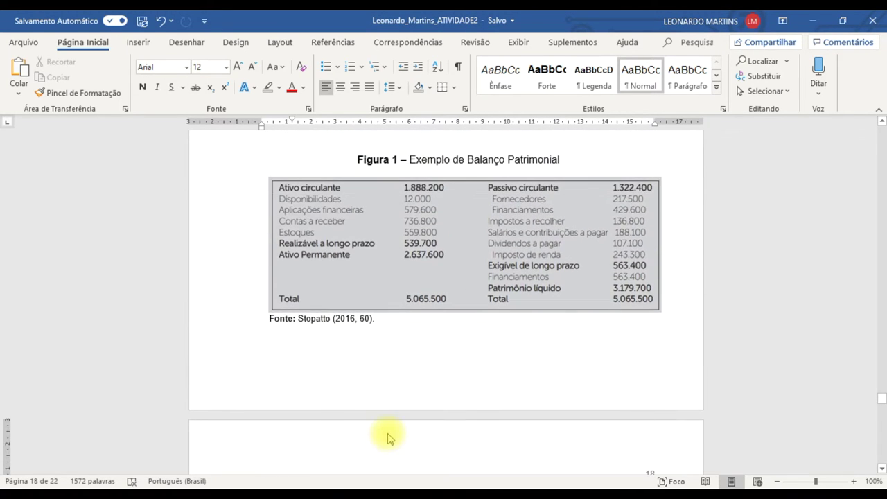
scroll(388, 438, "down", 4)
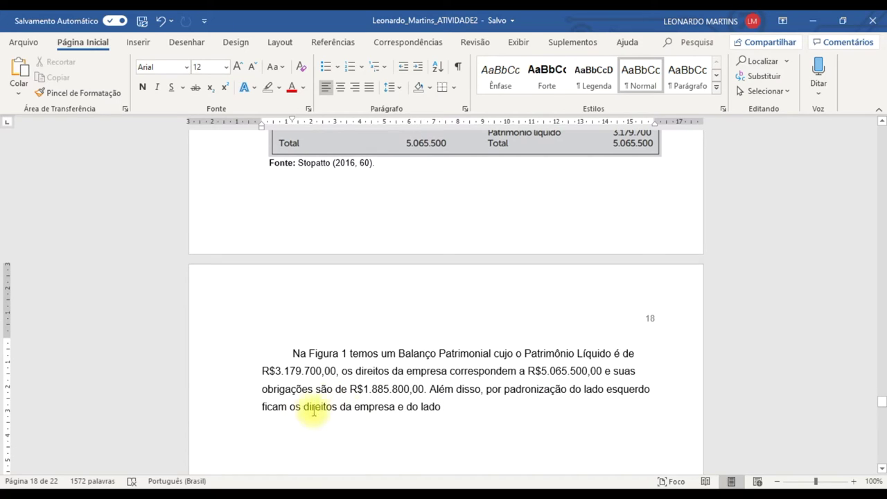
left_click_drag(344, 406, 396, 408)
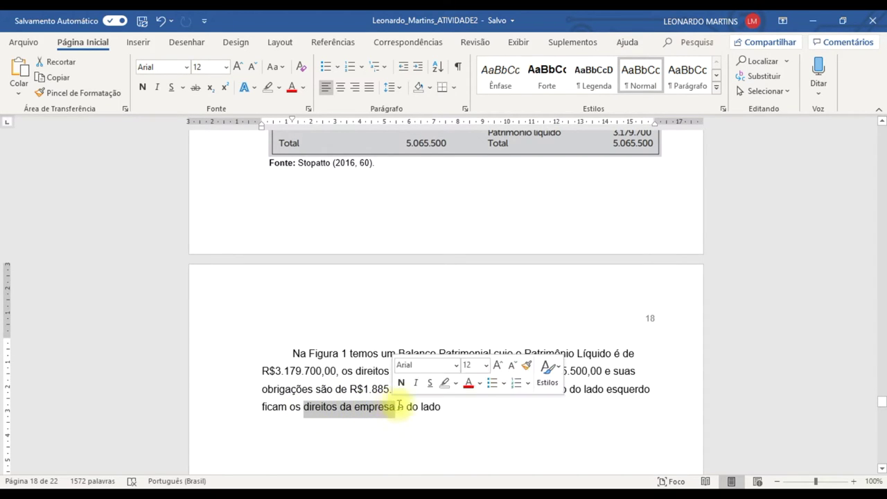
key("BackSpace")
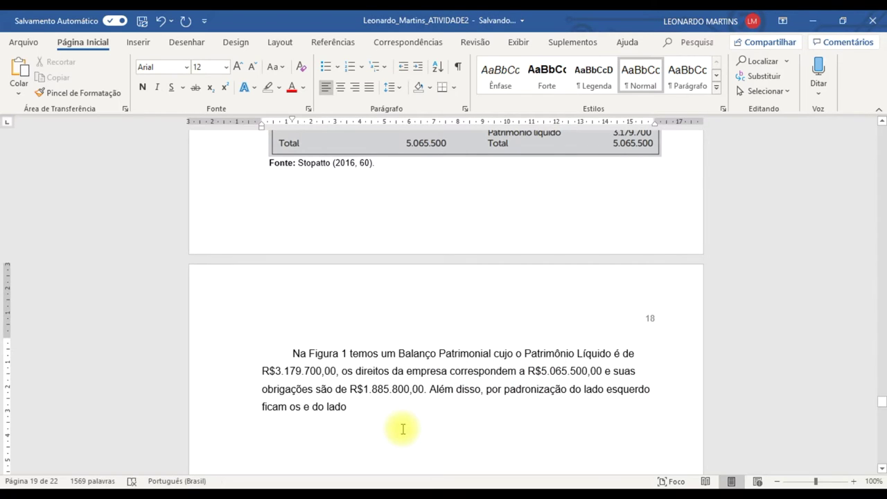
type("valores que a empresa")
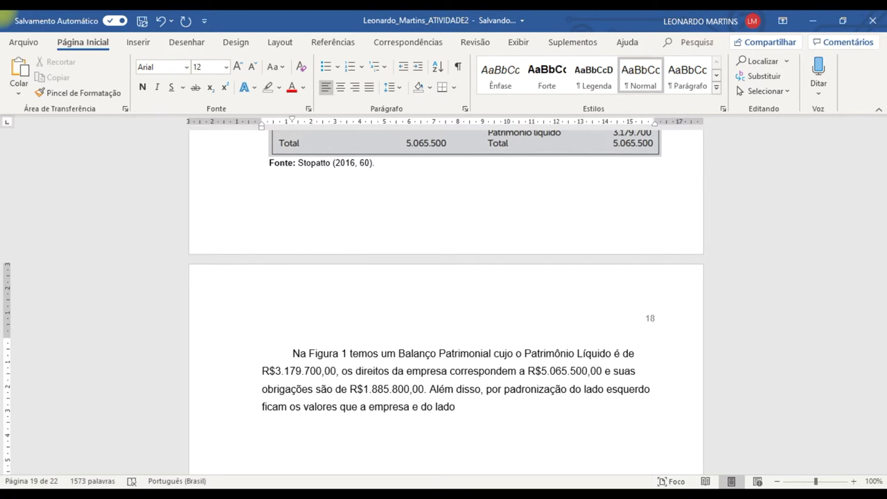
left_click(348, 407)
type("e bens")
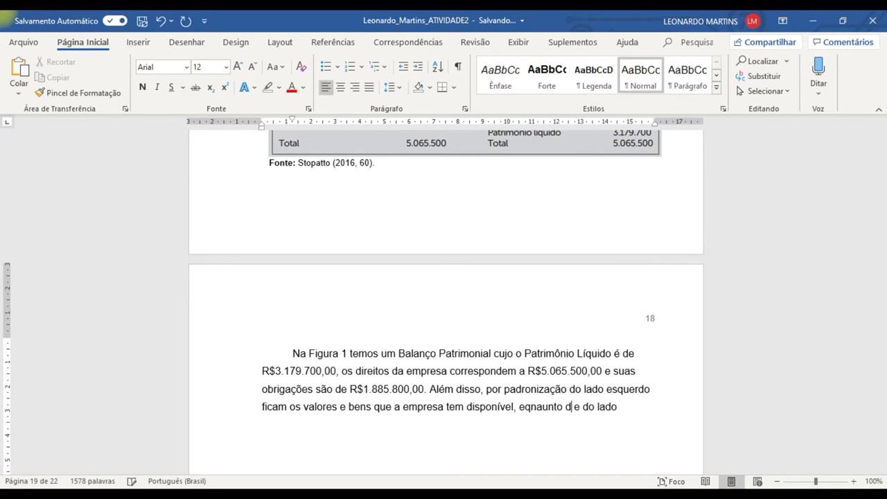
key("shift+End")
type("direito")
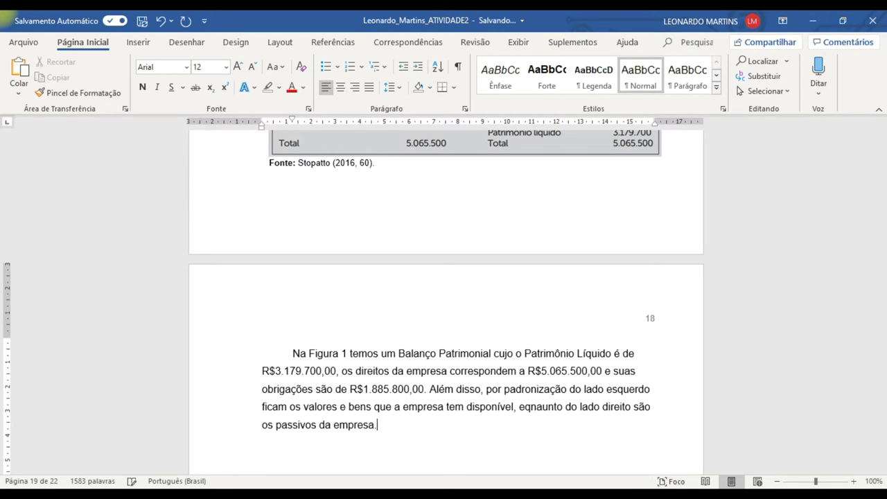
Replace "valores e bens que a empresa tem disponível" with "ativos" in the paragraph's last sentence
left_click(514, 389)
left_click_drag(304, 407, 487, 407)
type("a")
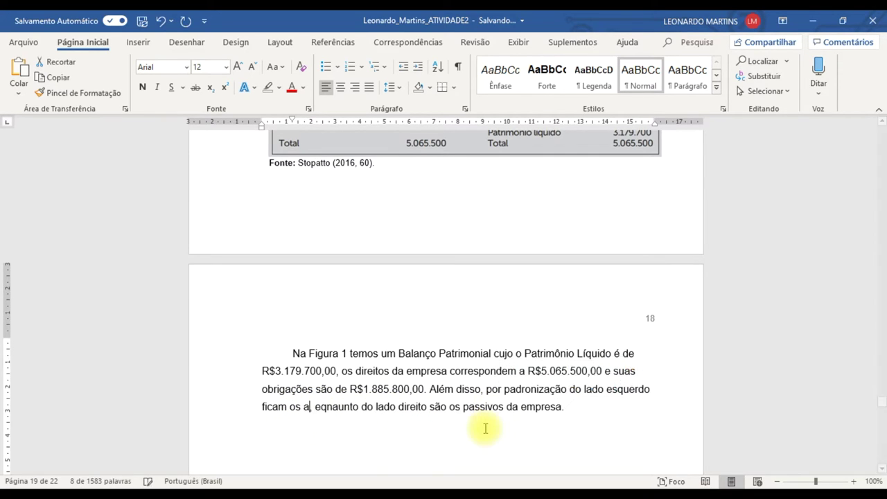
type("tivos")
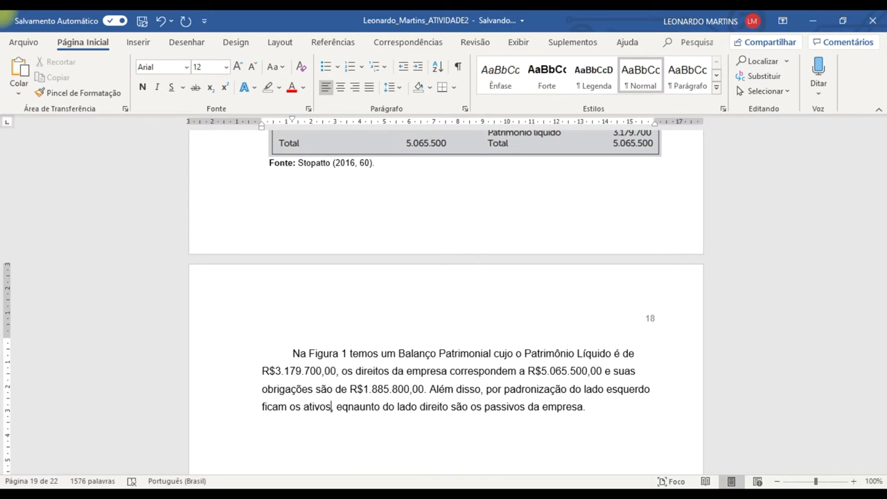
Correct the misspelled "eqnaunto" after "ficam os ativos," to "enquanto"
left_click(348, 407)
type("u")
key("BackSpace")
type("n")
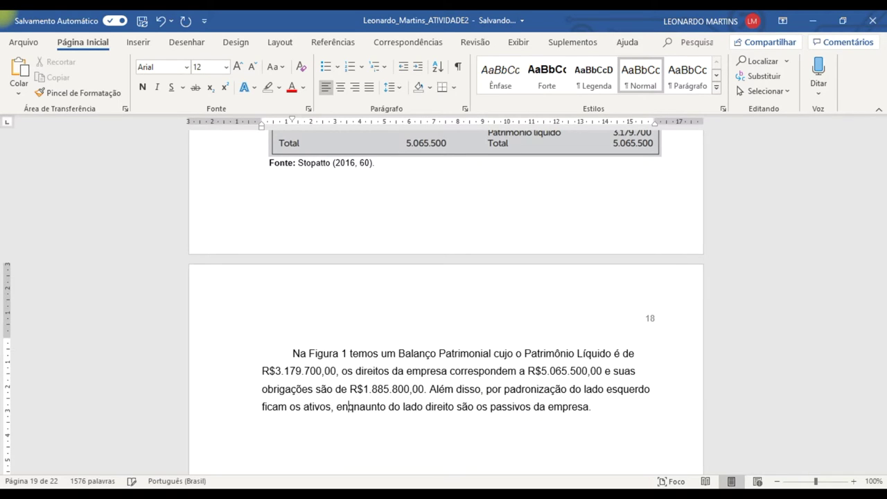
key("BackSpace")
key("Delete")
key("Delete")
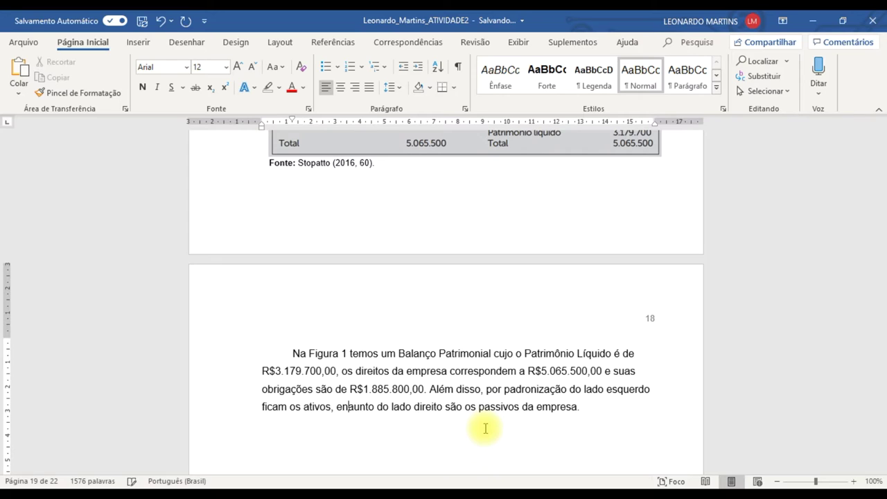
type("qu")
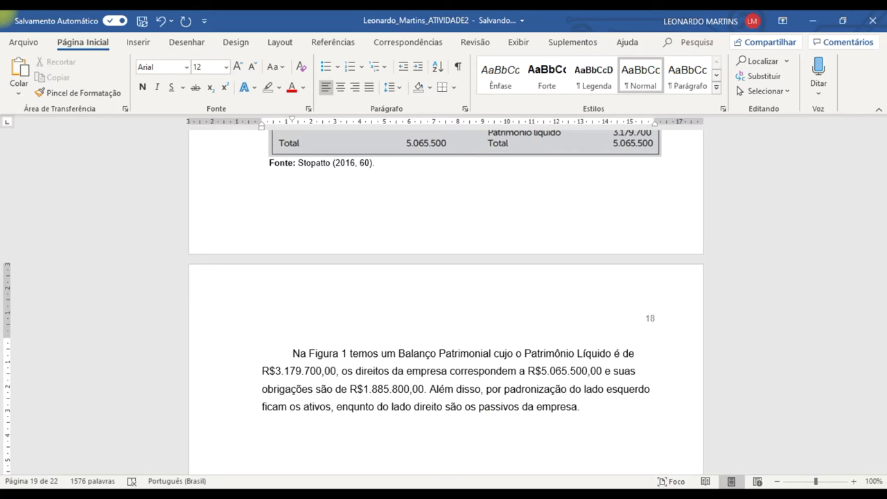
type("a")
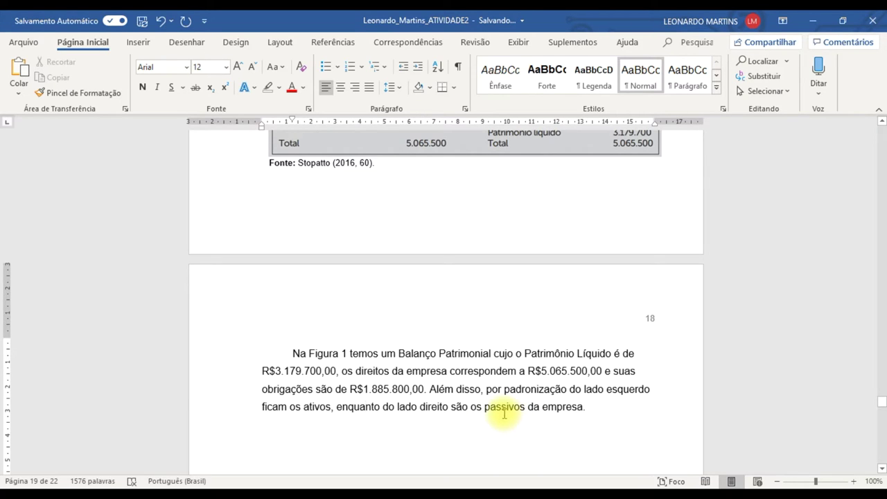
Reread the paragraph discussing Figura 1 and compare its amounts with the balance sheet in the figure
left_click(596, 405)
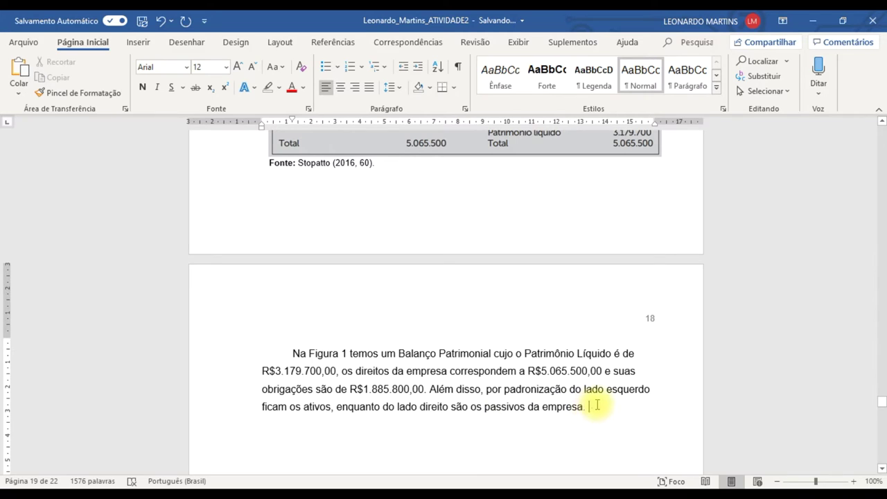
left_click_drag(409, 353, 495, 392)
left_click(499, 390)
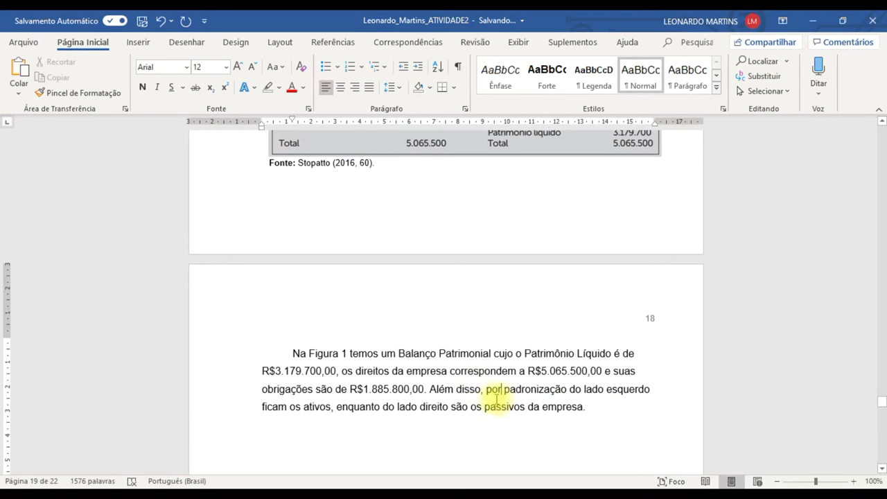
scroll(409, 337, "up", 2)
scroll(410, 339, "down", 1)
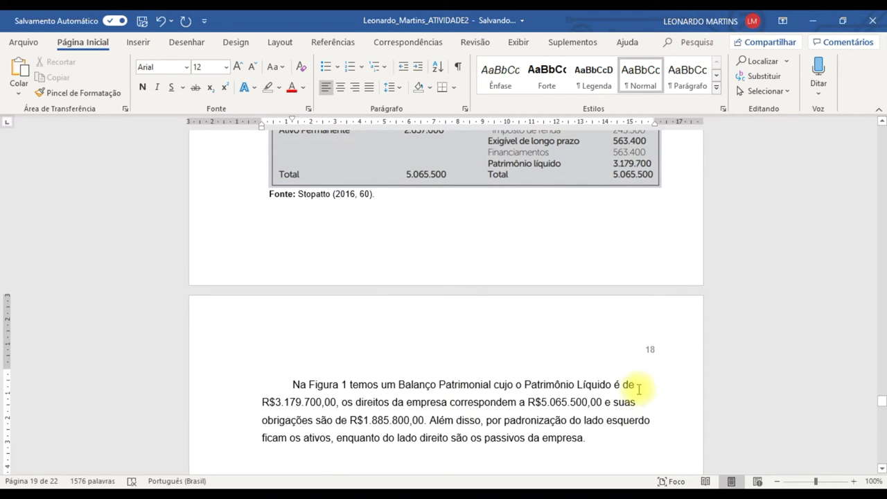
left_click_drag(596, 437, 615, 384)
left_click_drag(521, 385, 539, 405)
left_click(507, 416)
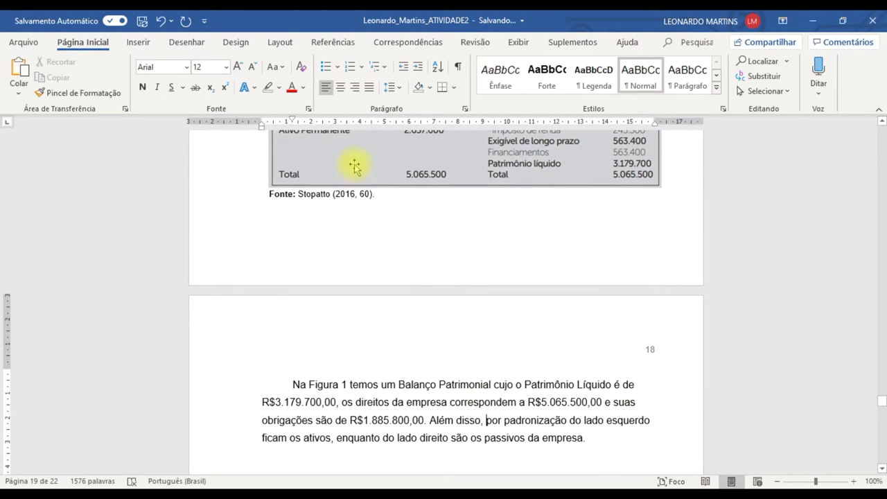
Justify the paragraph that discusses the balance sheet and make its "Figura 1" reference bold
left_click(370, 88)
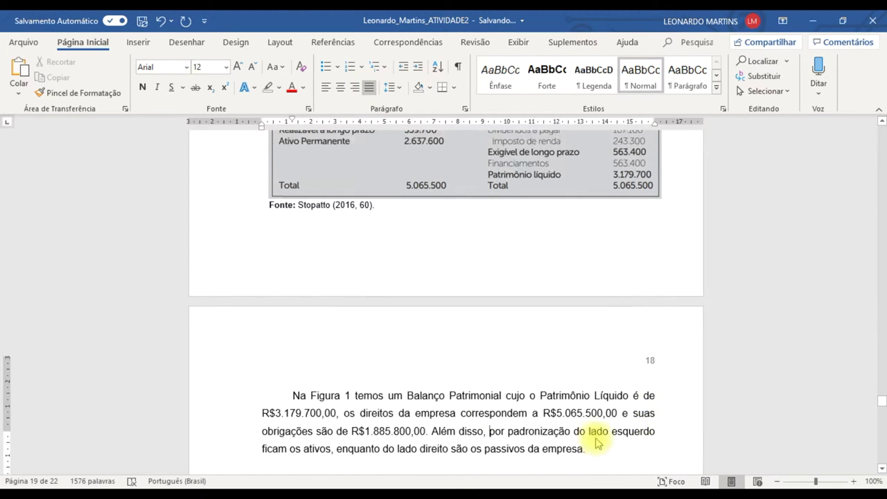
scroll(596, 436, "up", 5)
scroll(609, 362, "down", 8)
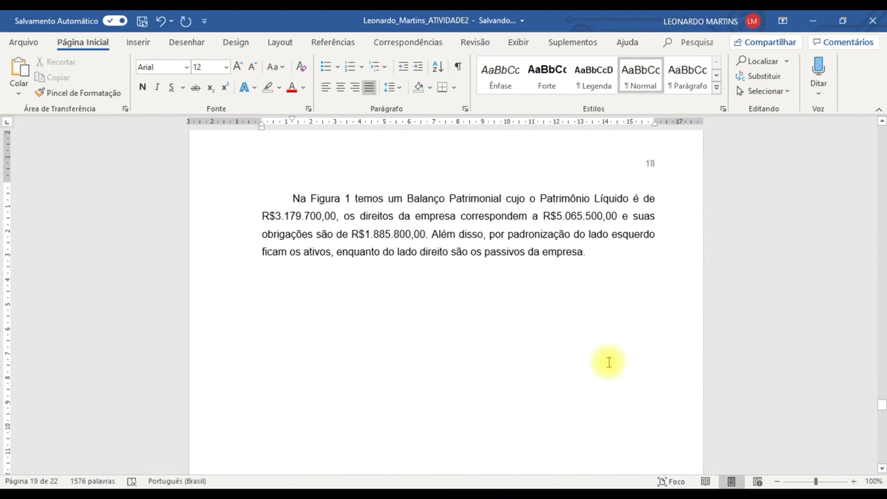
scroll(357, 316, "up", 2)
left_click_drag(310, 321, 352, 321)
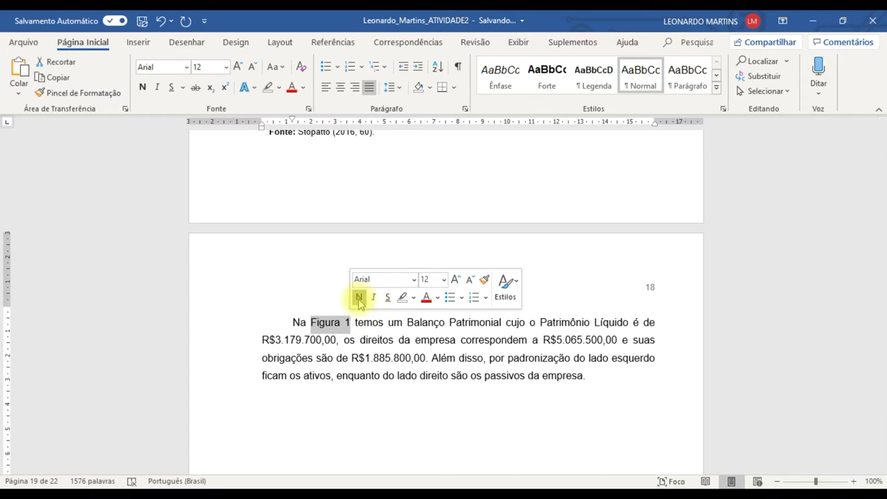
left_click(359, 297)
scroll(369, 330, "down", 1)
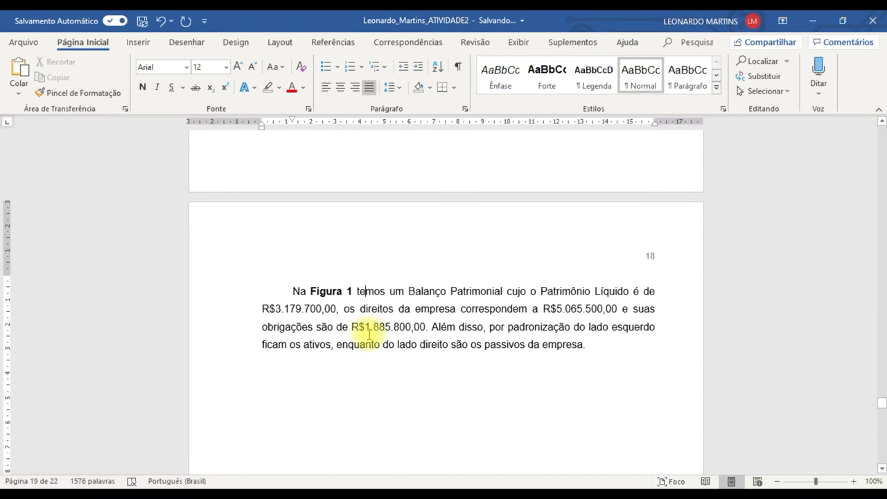
Review section 3, AS DEMONSTRAÇÕES CONTÁBEIS, from its opening paragraph through Figura 1 to the closing discussion
scroll(374, 324, "down", 1)
scroll(374, 323, "up", 15)
scroll(375, 326, "up", 6)
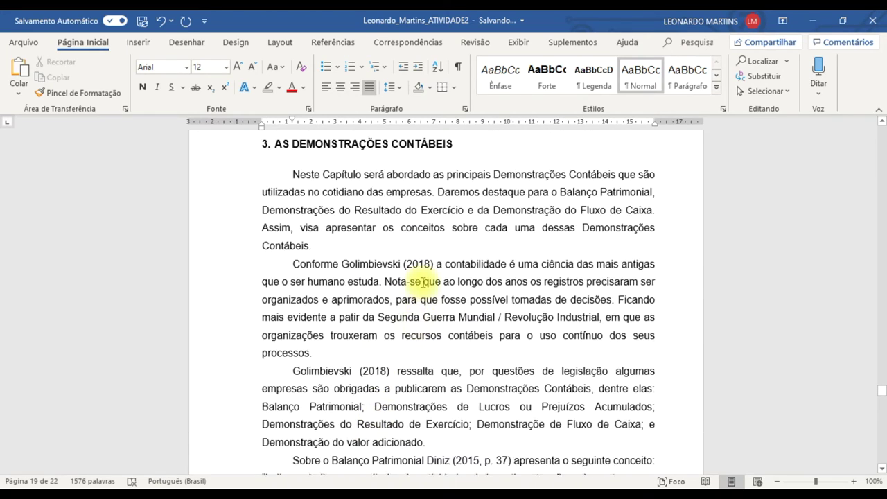
left_click_drag(294, 239, 341, 389)
scroll(340, 388, "down", 3)
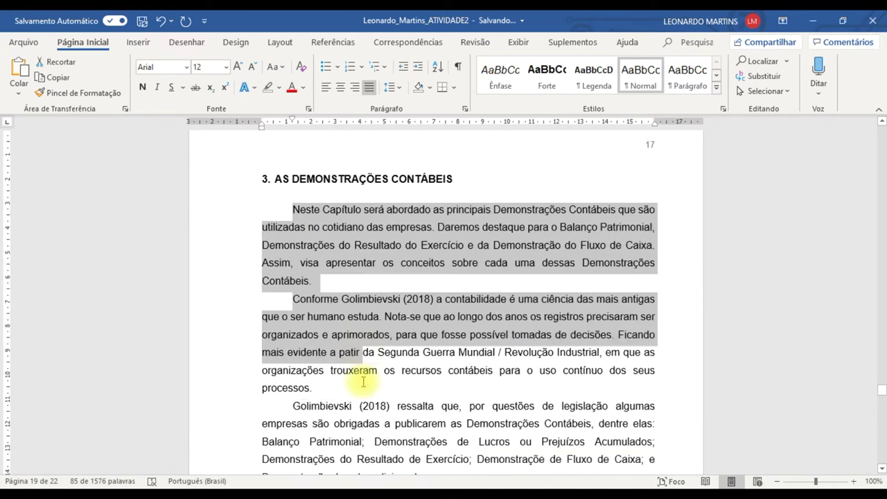
left_click_drag(340, 324, 350, 342)
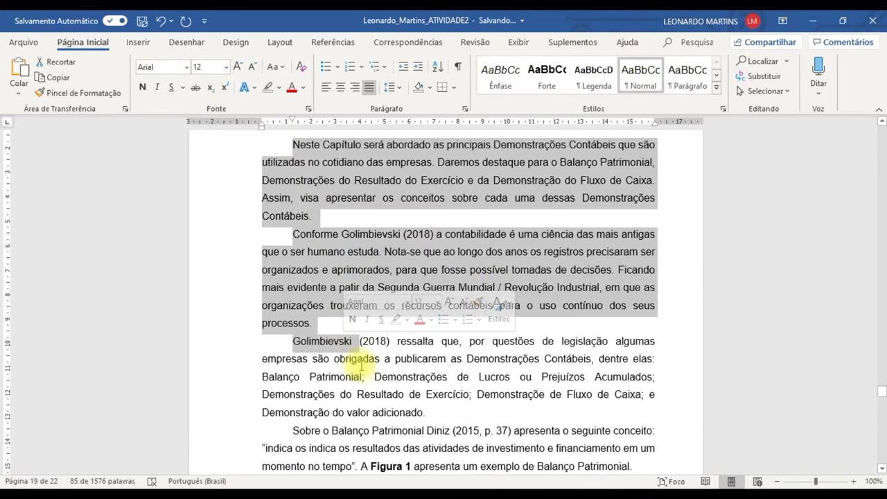
scroll(350, 342, "down", 5)
scroll(346, 339, "down", 2)
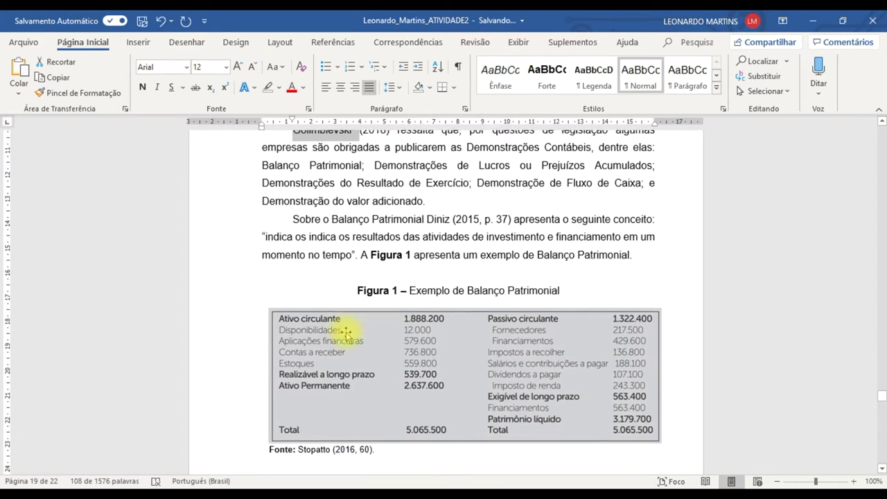
left_click_drag(347, 272, 406, 440)
scroll(406, 442, "down", 12)
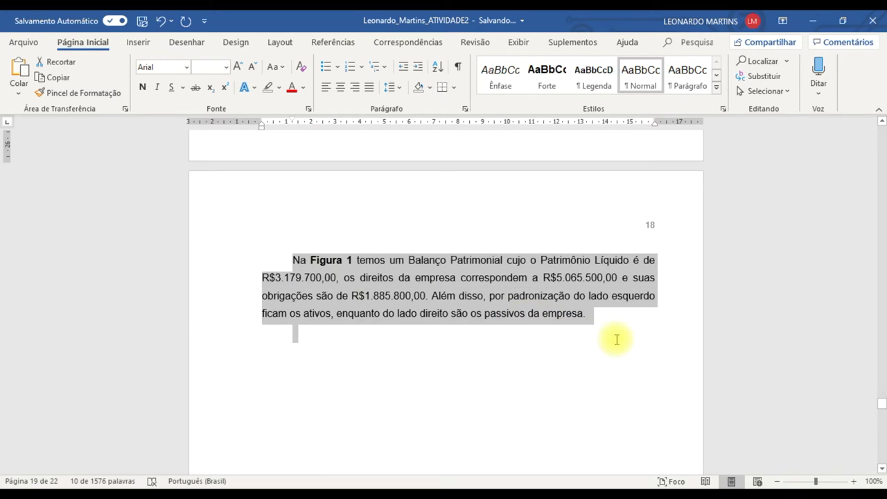
left_click(556, 378)
Examine how the Balanço Patrimonial introduction, Figura 1, its source line and the discussion paragraph follow one another across the pages
scroll(556, 379, "up", 4)
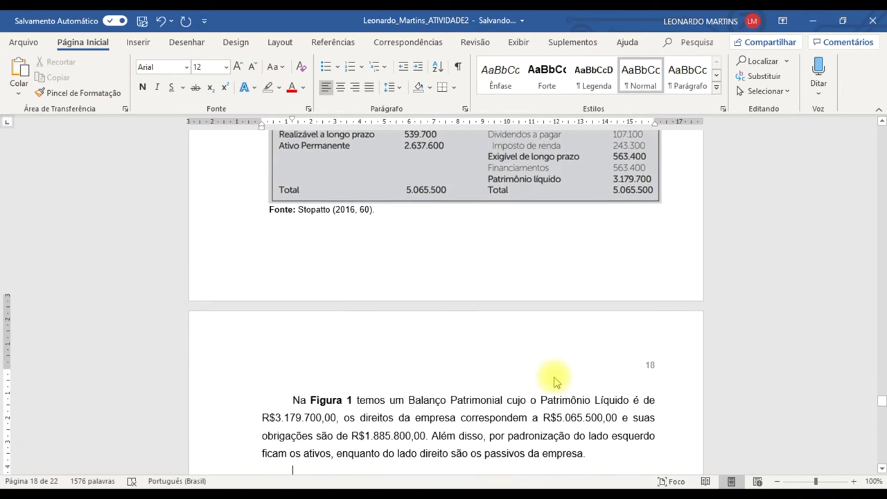
scroll(555, 378, "down", 3)
left_click(293, 290, "shift")
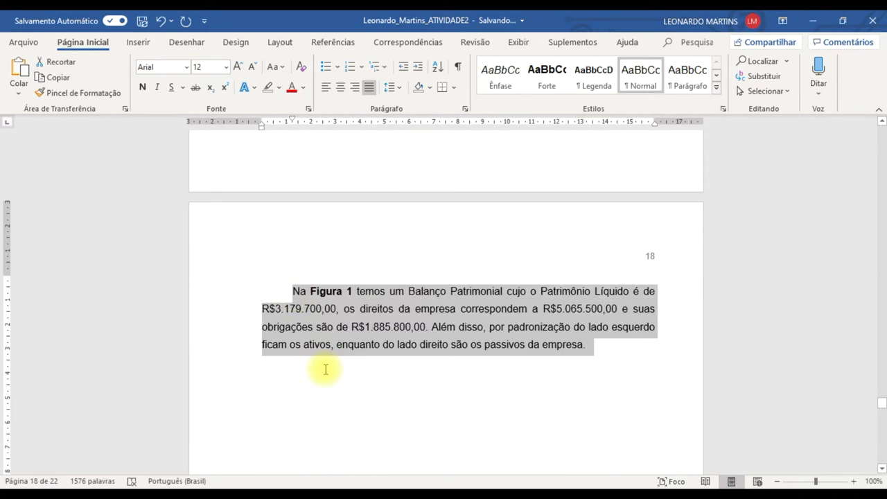
left_click(321, 396)
scroll(322, 396, "down", 2)
scroll(332, 375, "up", 15)
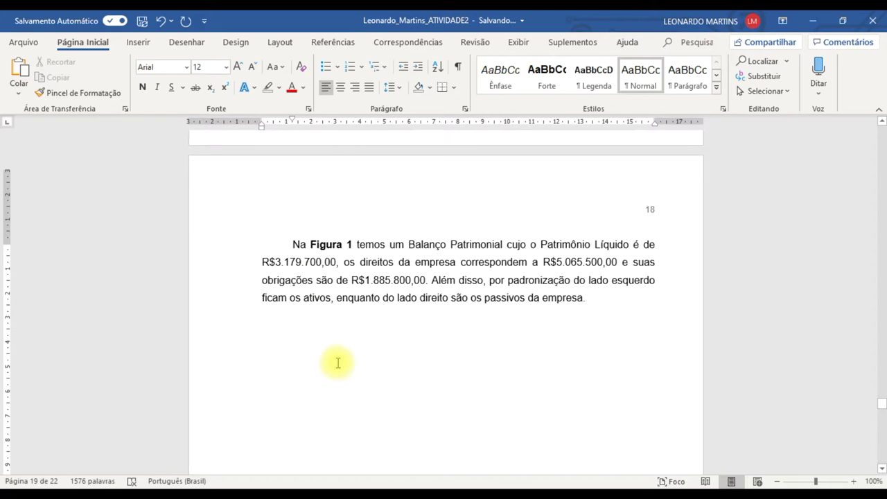
scroll(351, 319, "down", 7)
scroll(351, 319, "down", 8)
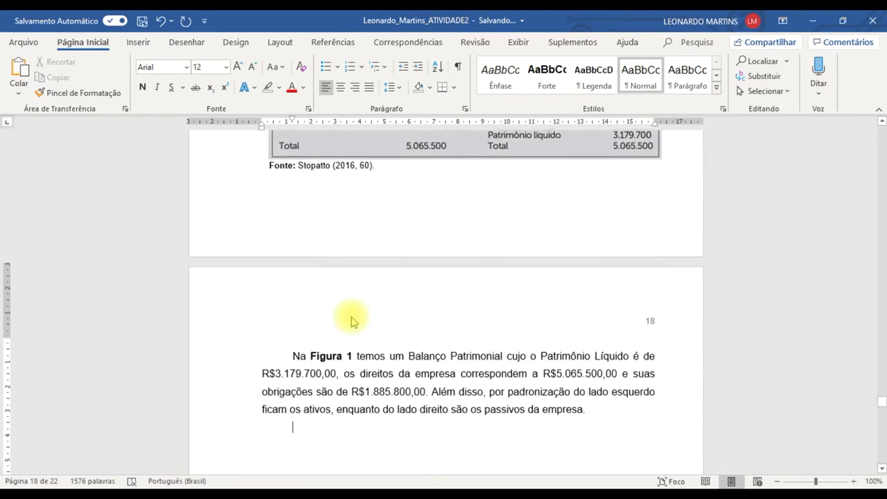
scroll(479, 334, "down", 3)
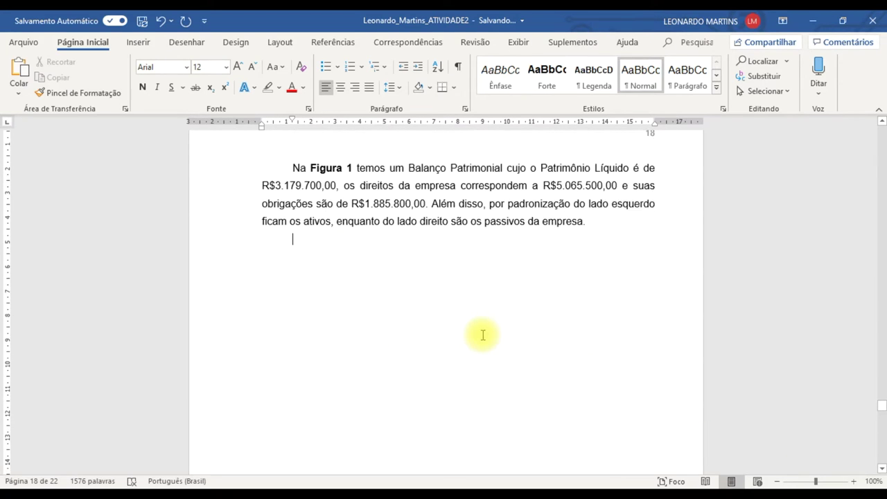
scroll(484, 336, "up", 11)
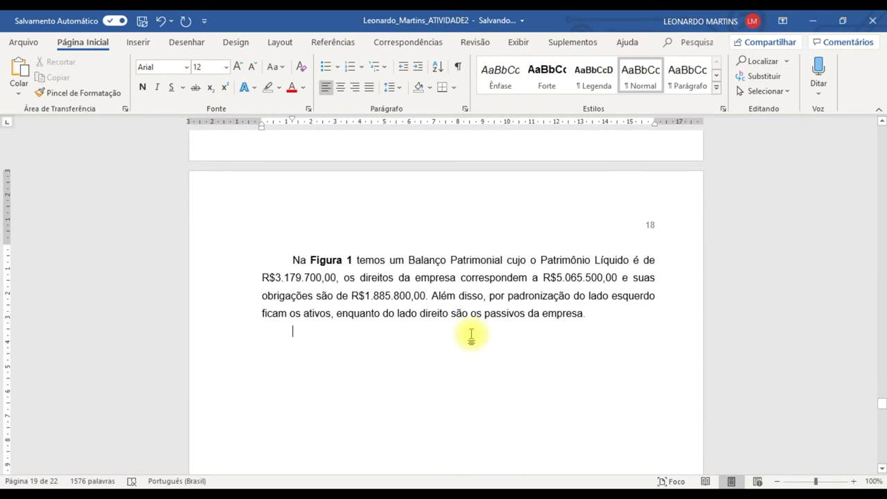
scroll(471, 336, "up", 3)
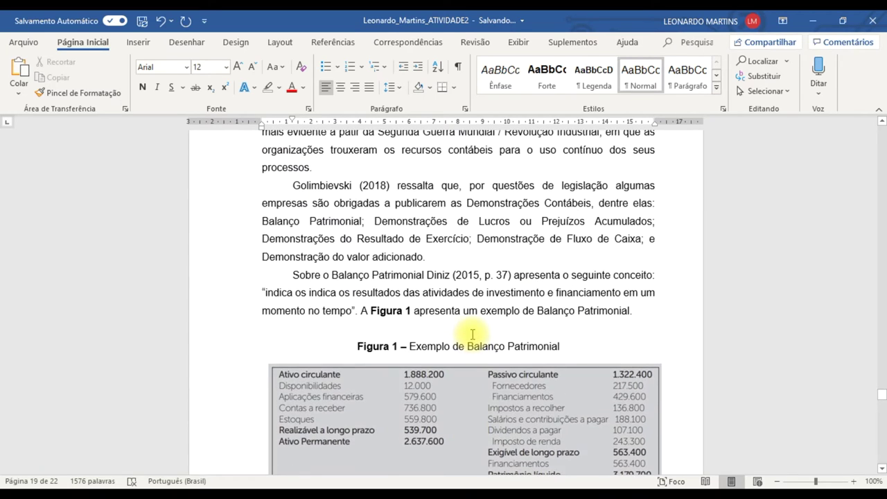
scroll(463, 337, "up", 2)
scroll(473, 334, "down", 2)
scroll(471, 336, "down", 3)
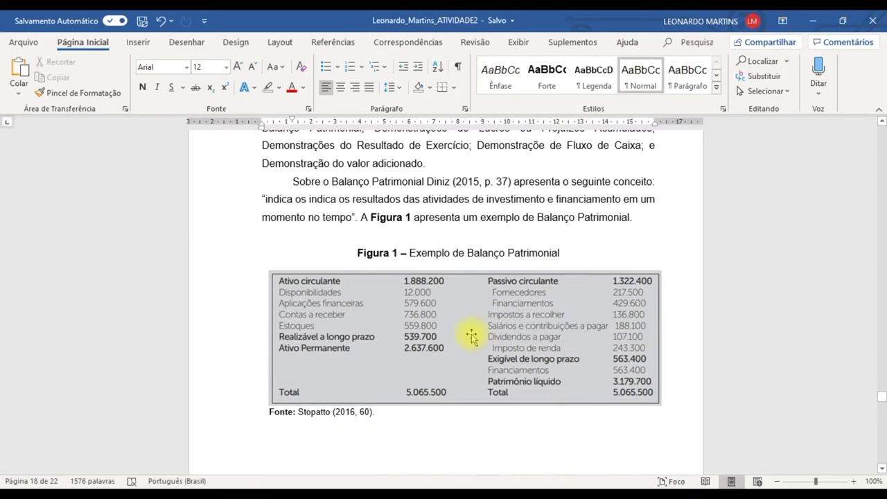
Switch to the Livro_Análise dos Relatórios Financeiros PDF open in the Chrome browser
key("alt+Tab")
key("alt+Tab")
key("Tab")
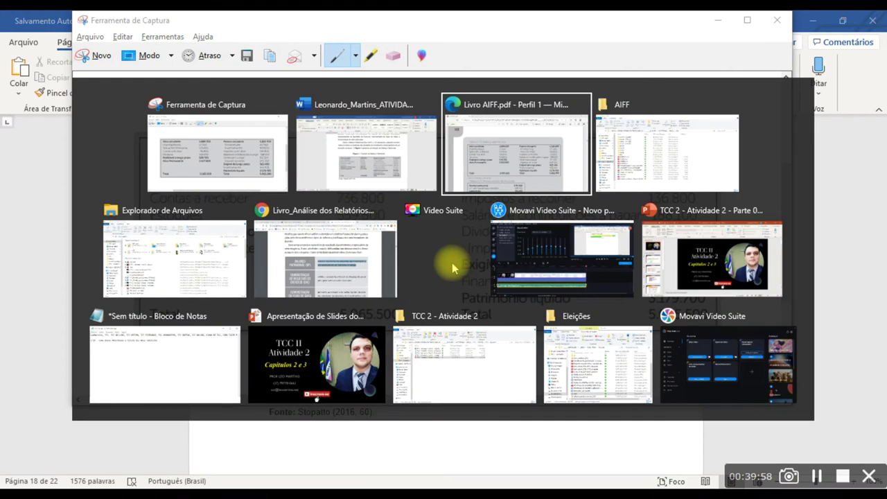
key("alt+Tab")
key("Tab")
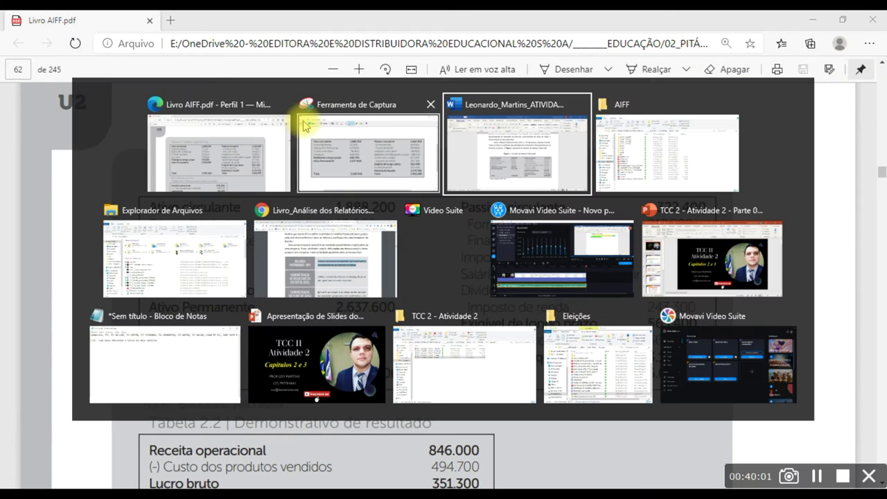
key("alt+Tab")
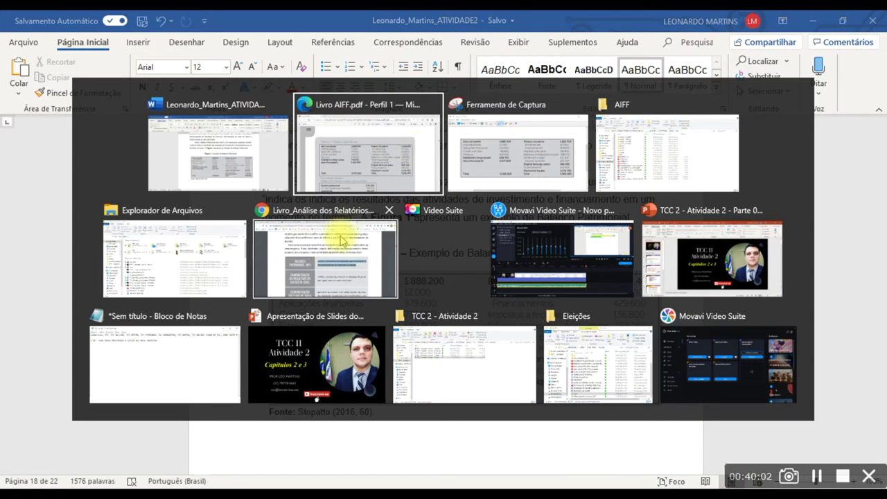
left_click(326, 259)
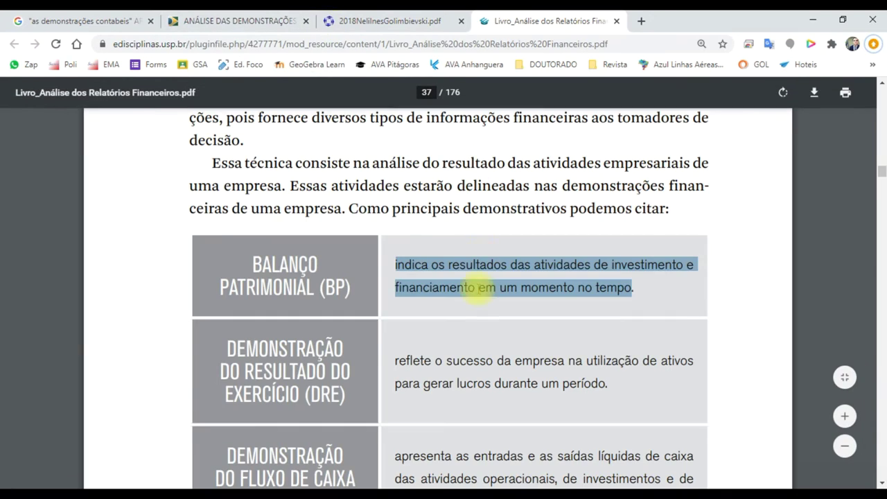
Copy the whole paragraph beginning "Quanto a nomenclatura" on page 38 of the book and return to the Word document
scroll(478, 294, "down", 5)
scroll(477, 296, "down", 2)
scroll(477, 297, "up", 2)
scroll(477, 297, "down", 4)
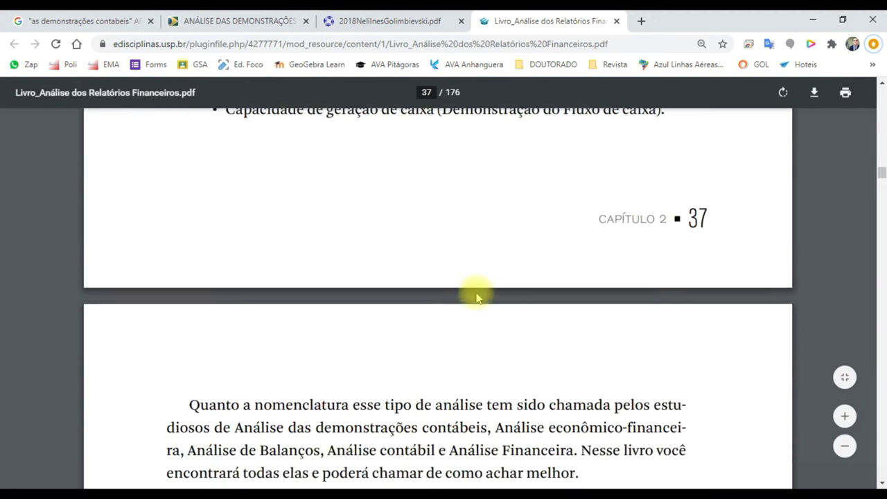
scroll(477, 296, "down", 1)
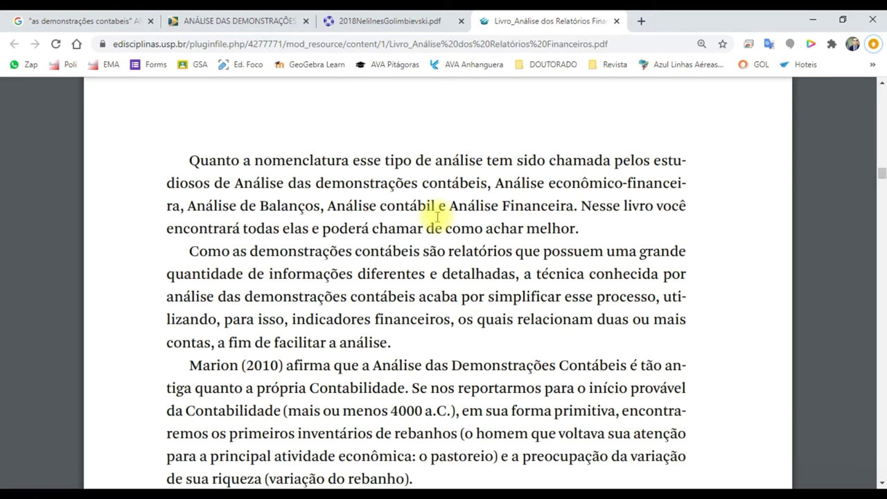
mouse_move(190, 160)
left_mouse_down()
mouse_move(450, 159)
mouse_move(524, 178)
mouse_move(598, 159)
mouse_move(665, 168)
mouse_move(649, 159)
mouse_move(535, 183)
mouse_move(430, 181)
mouse_move(562, 182)
mouse_move(499, 204)
mouse_move(460, 204)
mouse_move(585, 236)
mouse_move(580, 224)
mouse_move(195, 159)
left_mouse_up()
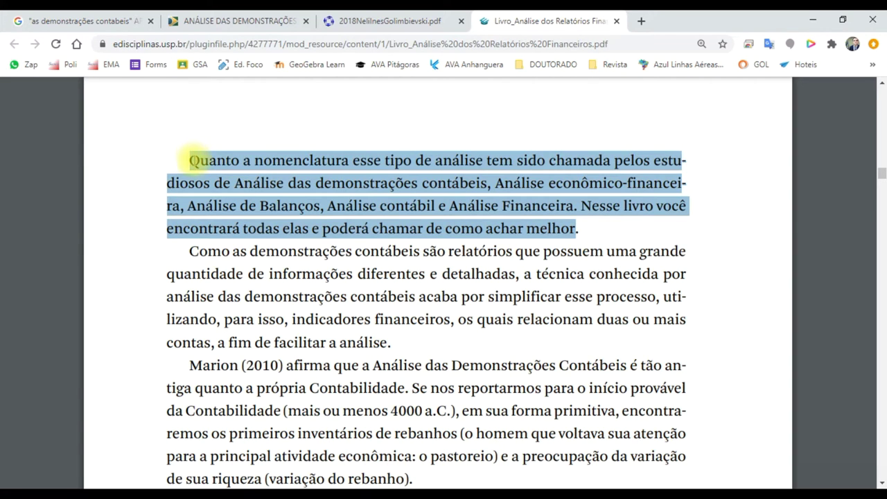
left_click(199, 161)
left_click_drag(194, 161, 577, 236)
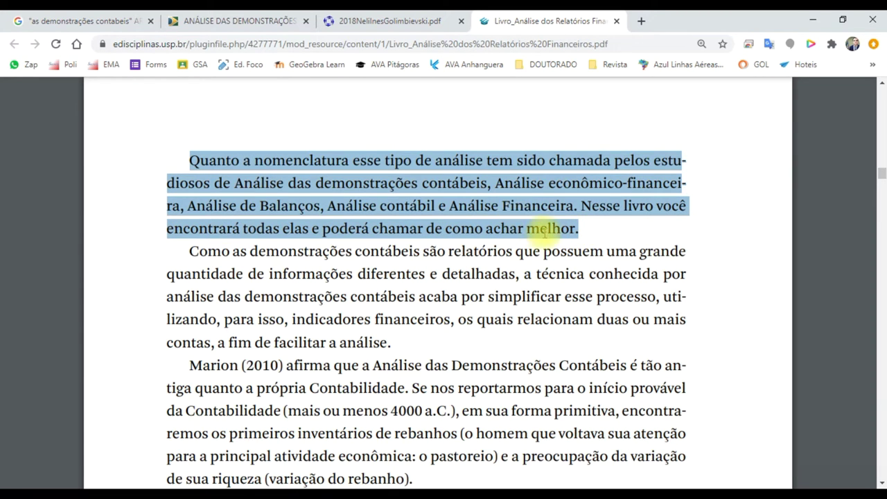
key("alt+Tab")
scroll(493, 320, "up", 6)
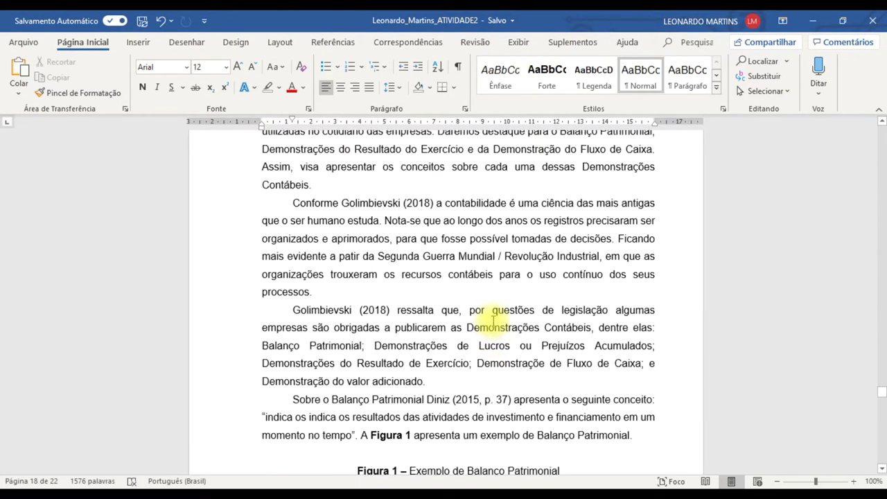
scroll(493, 320, "down", 10)
scroll(489, 320, "down", 6)
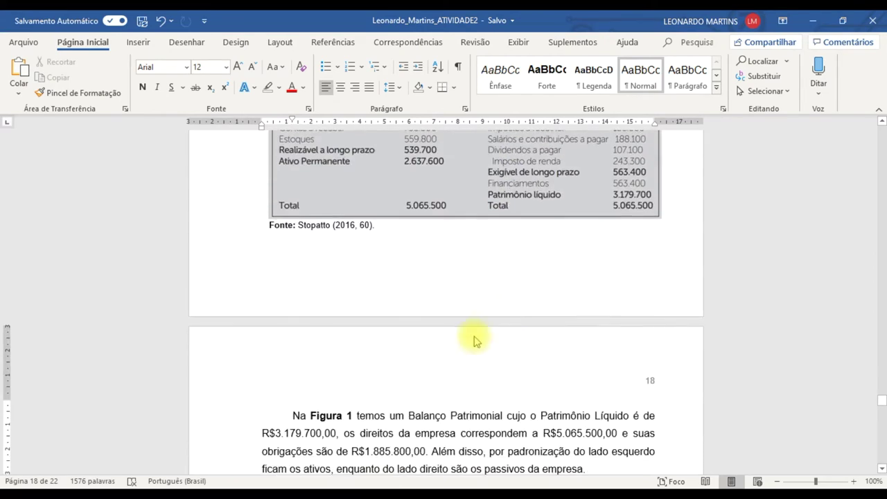
type("Quanto a nomenclatura esse tipo de análise tem sido chamada pelos estudiosos de Análise das demonstrações contábeis, Análise econômico-financeira, Análise de Balanços, Análise contábil e Análise Financeira. Nesse livro você encontrará todas elas e poderá chamar de como achar melhor.")
scroll(410, 286, "up", 10)
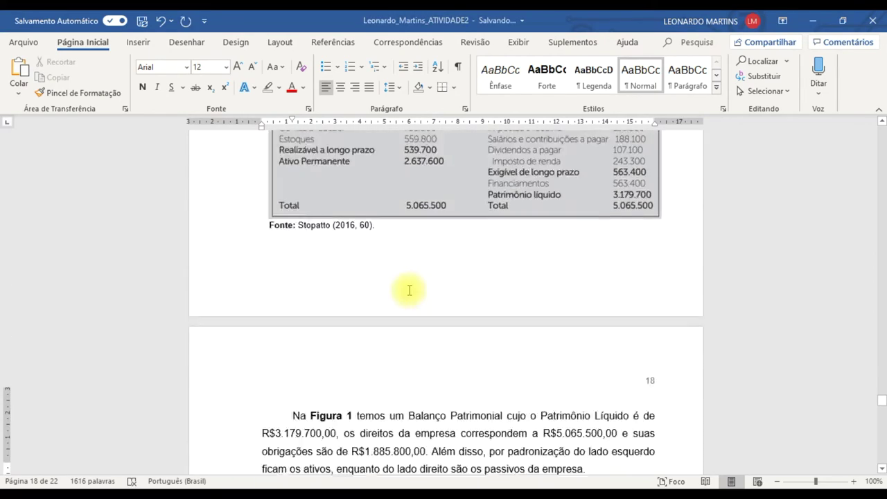
scroll(395, 312, "down", 3)
key("ctrl+z")
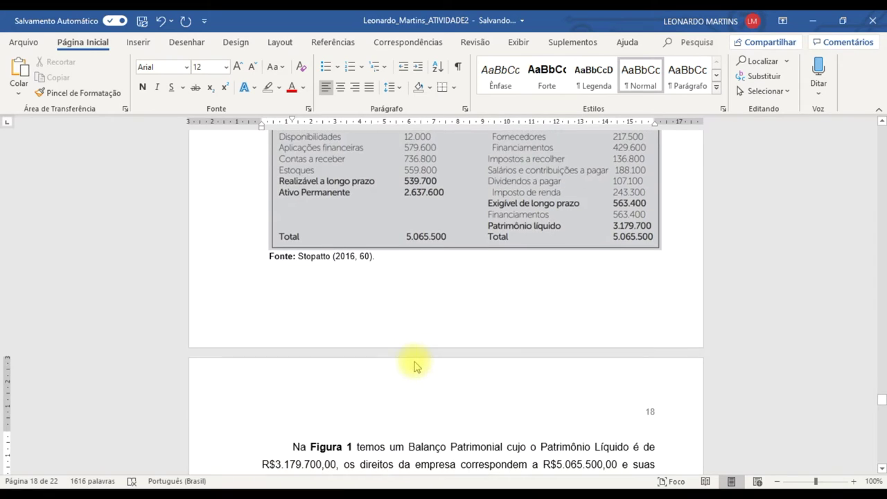
Paste the copied nomenclature paragraph as a new paragraph after the opening paragraph of section 3, AS DEMONSTRAÇÕES CONTÁBEIS
scroll(444, 364, "up", 5)
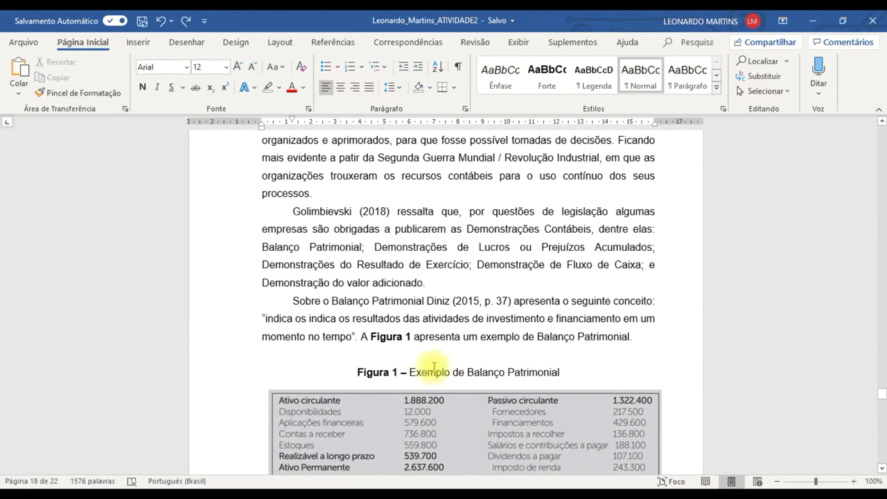
scroll(440, 286, "up", 4)
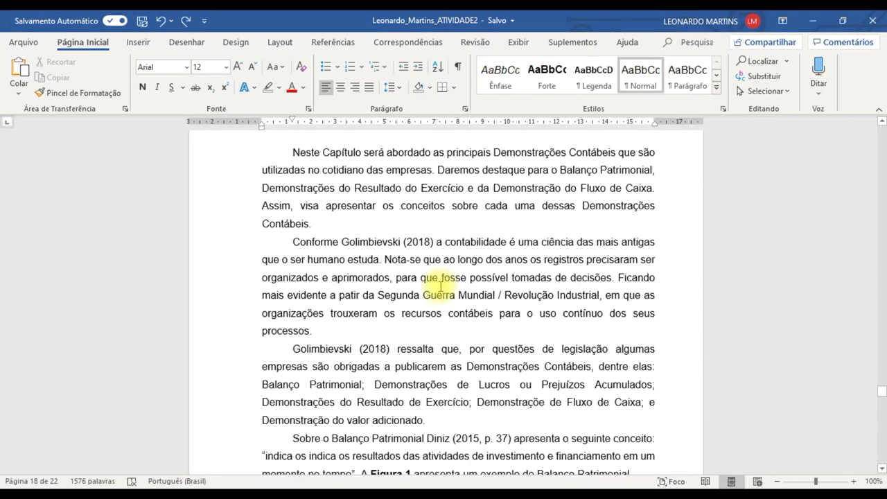
left_click(346, 239)
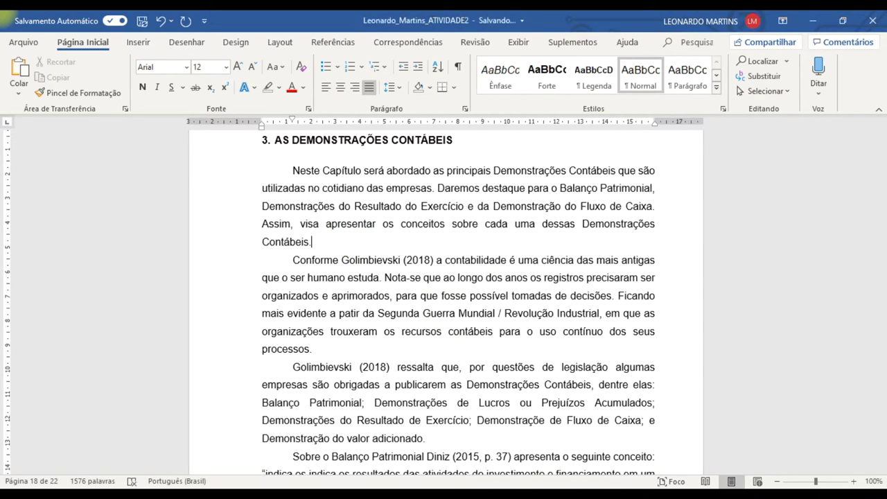
key("Return")
type("Quanto a nomenclatura esse tipo de análise tem sido chamada pelos estudiosos de Análise das demonstrações contábeis, Análise econômico-financeira, Análise de Balanços, Análise contábil e Análise Financeira. Nesse livro você encontrará todas elas e poderá chamar de como achar melhor.")
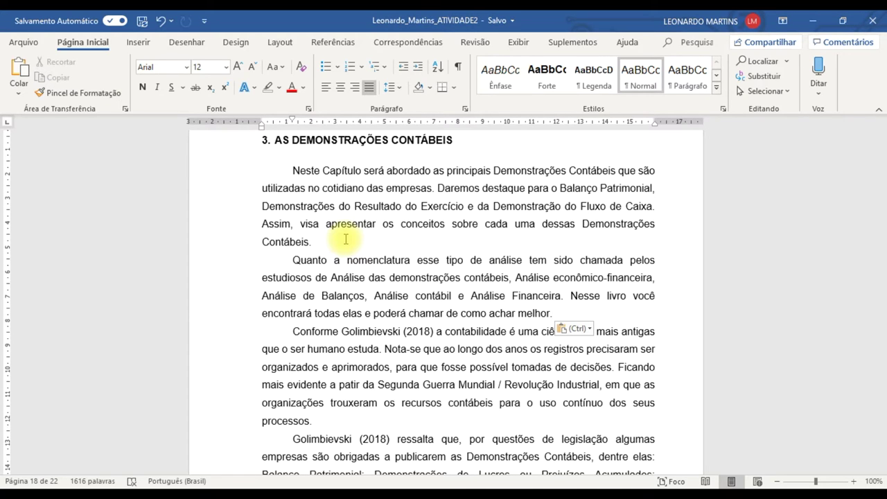
key("ctrl")
scroll(326, 249, "down", 1)
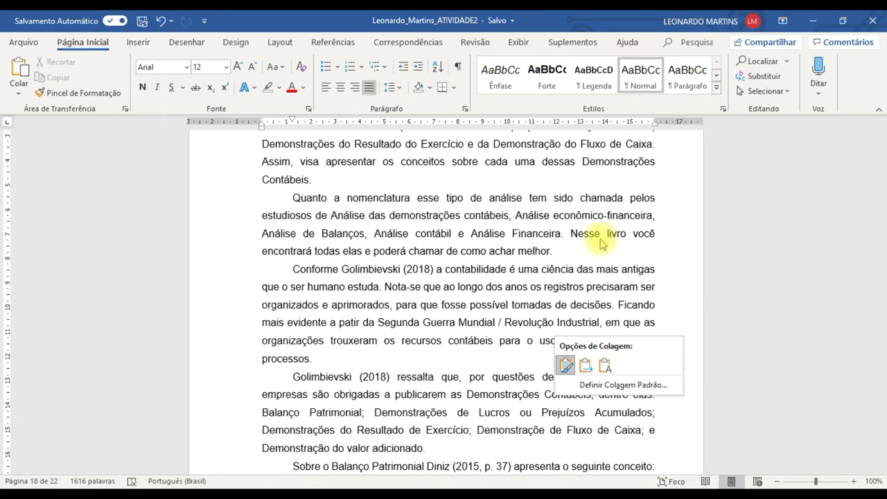
key("Escape")
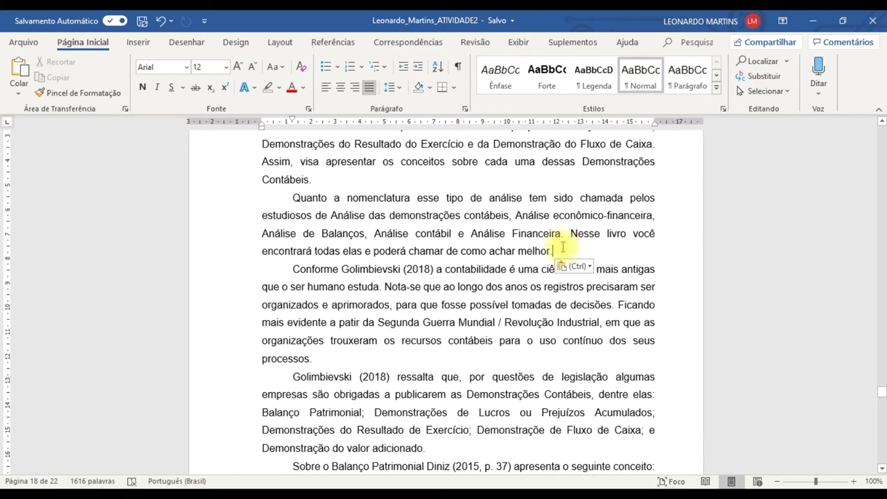
Delete the pasted sentence starting "Nesse livro você" and join the remaining text onto the end of the section's opening paragraph
left_click_drag(568, 246, 569, 234)
key("Delete")
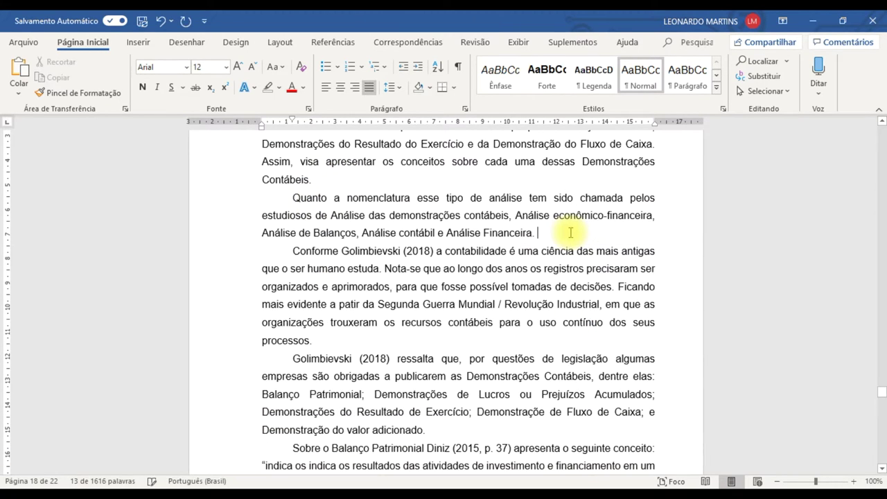
scroll(465, 325, "up", 1)
scroll(466, 327, "up", 1)
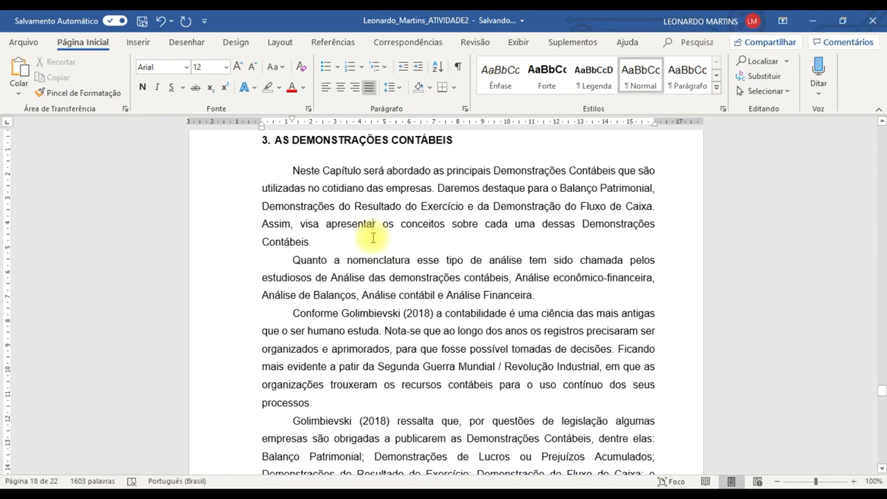
key("Delete")
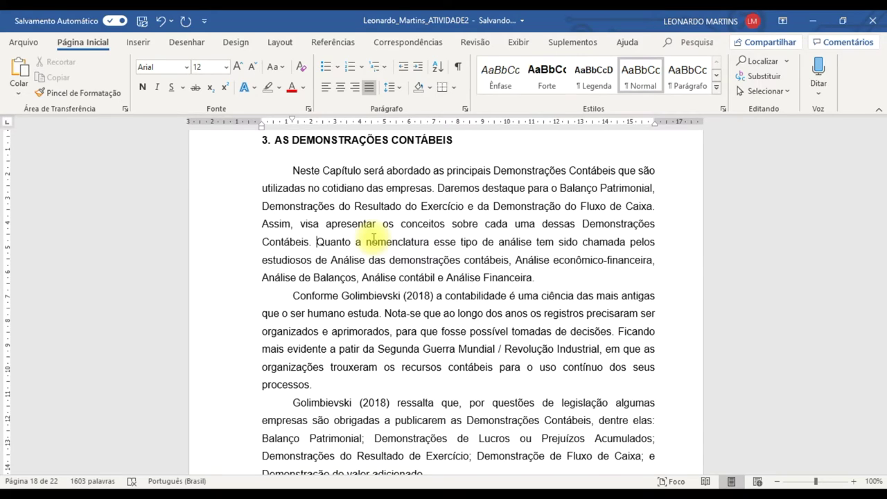
Enclose the pasted passage, from "Quanto a nomenclatura" to "Análise Financeira", in quotation marks before its full stop
key("alt+Tab")
key("alt+Tab")
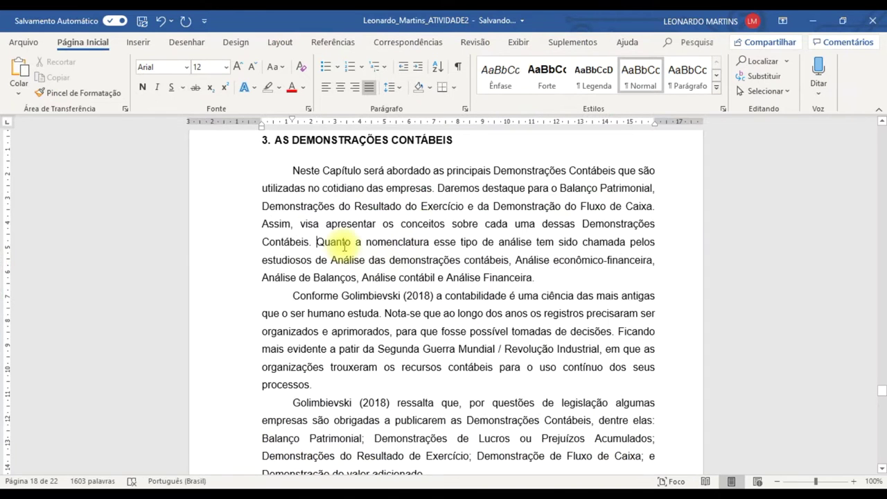
type("\"")
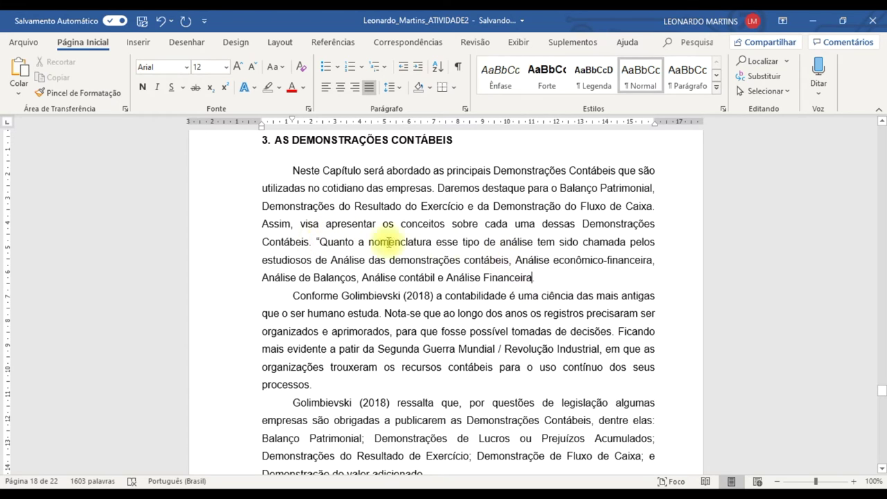
left_click(533, 278)
type("\"")
left_click_drag(316, 241, 320, 241)
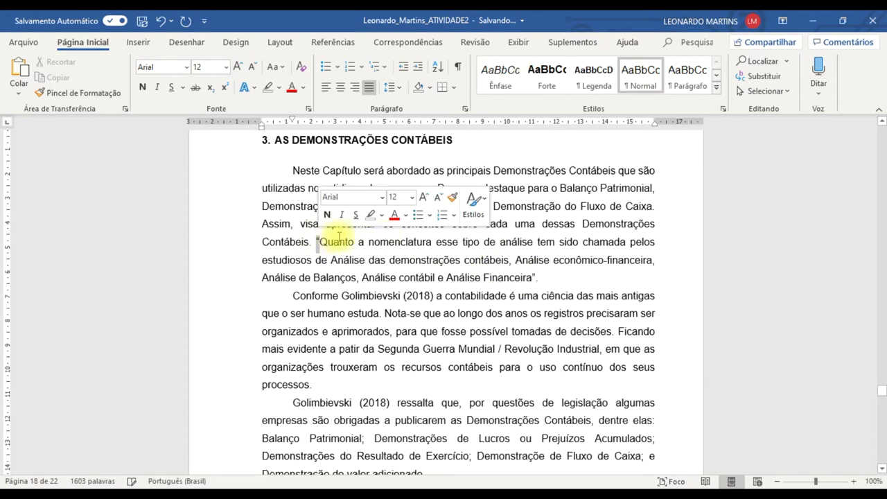
left_click(537, 279)
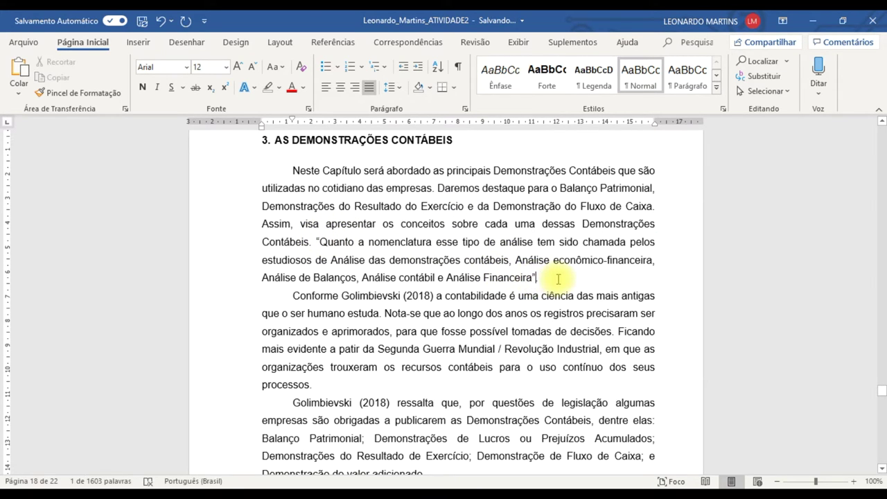
Look up the quoted passage's page number and the publication year on the title page of the Análise dos Relatórios Financeiros book
key("alt+Tab")
scroll(558, 263, "up", 3)
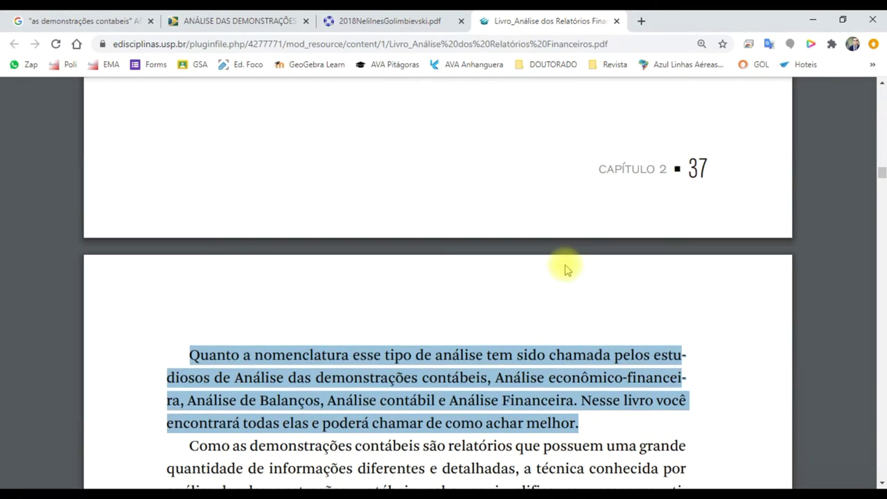
scroll(537, 291, "up", 2)
scroll(527, 313, "down", 6)
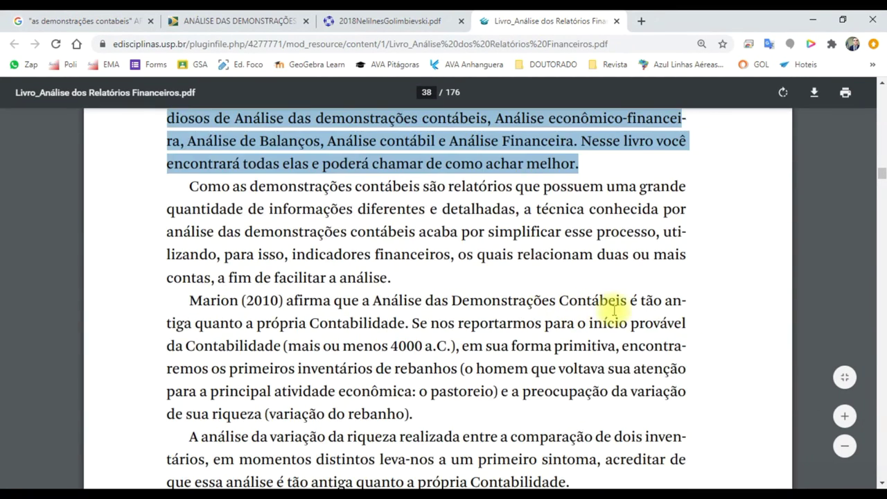
scroll(630, 301, "up", 4)
left_click_drag(881, 178, 879, 96)
scroll(589, 293, "down", 15)
scroll(590, 292, "up", 4)
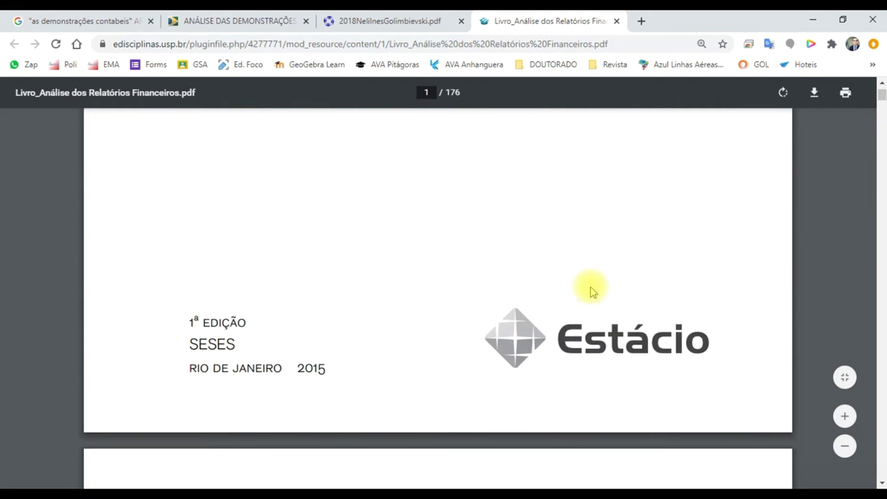
middle_click(597, 283)
key("alt+Tab")
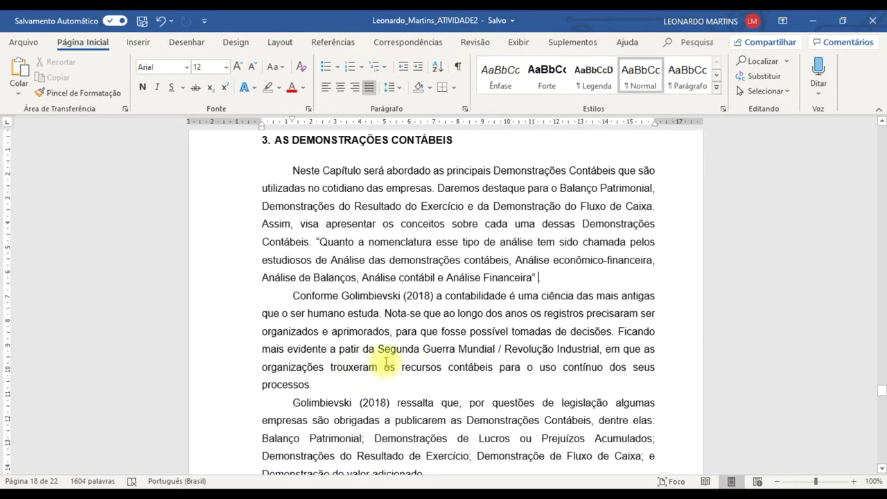
Add the citation "(DINIZ, 2015, p. 38)" after the quotation that closes the section's opening paragraph and check it
type("(DINIZ, 2015, p..")
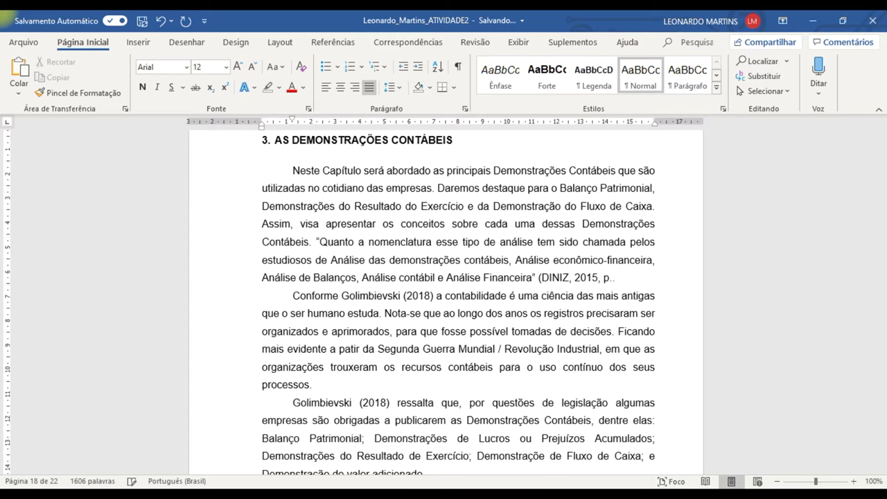
key("alt+Tab")
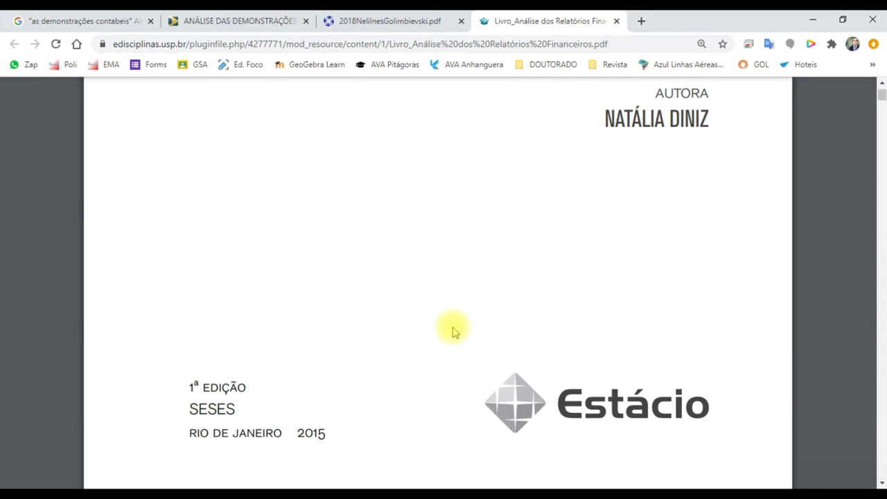
key("alt+Tab")
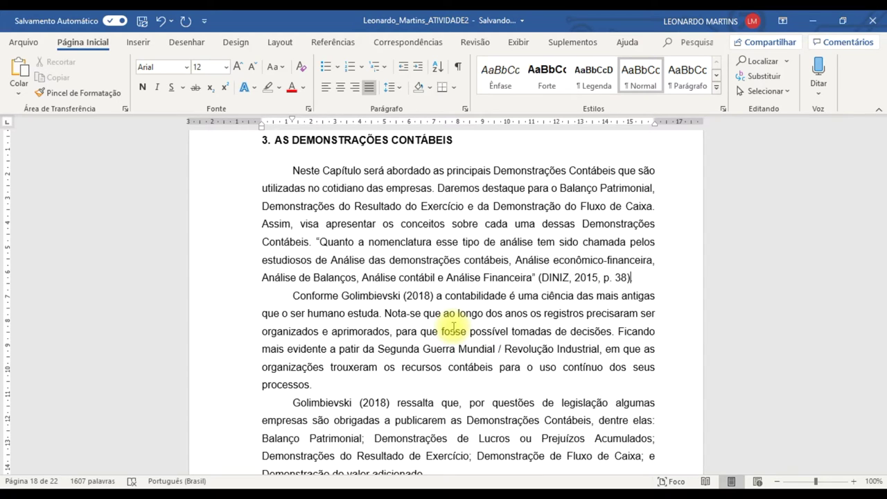
scroll(340, 363, "down", 2)
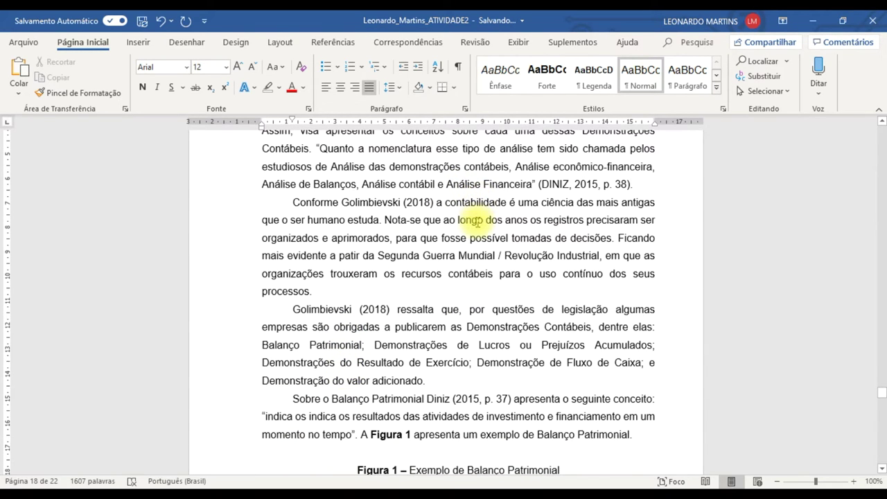
left_click_drag(542, 184, 629, 184)
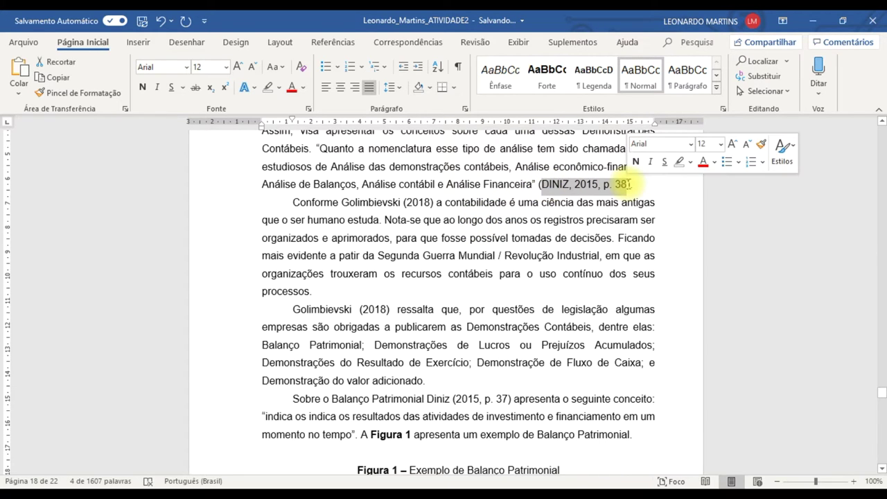
scroll(588, 248, "down", 1)
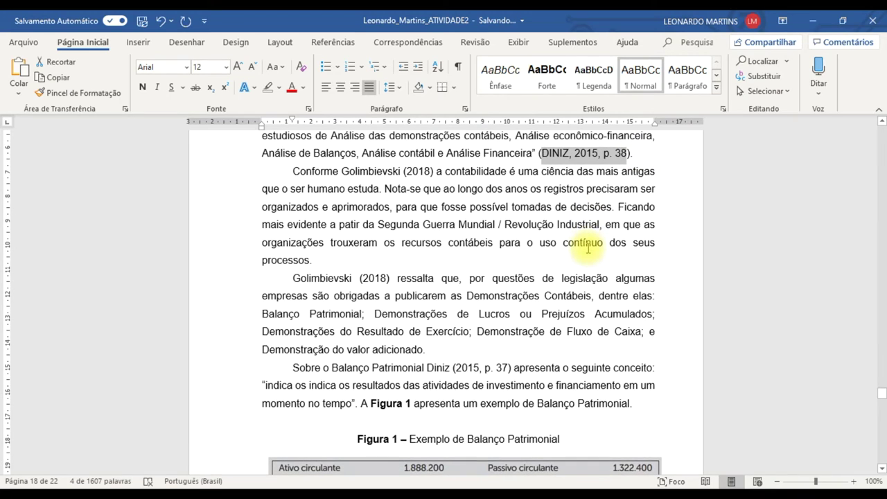
Review the author citations, Figura 1's source line and its discussion text throughout section 3, As Demonstrações Contábeis
scroll(587, 247, "up", 3)
left_click(560, 246)
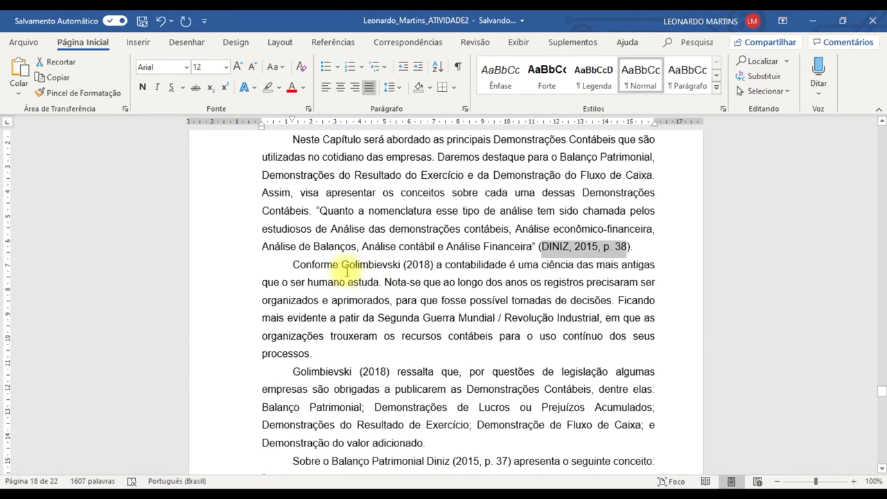
left_click_drag(341, 264, 434, 264)
left_click_drag(293, 372, 385, 372)
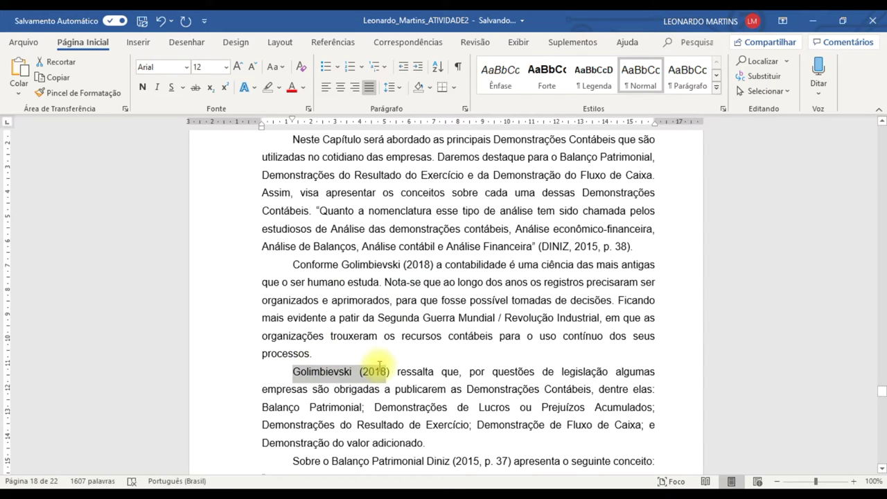
scroll(380, 367, "down", 3)
scroll(379, 367, "down", 3)
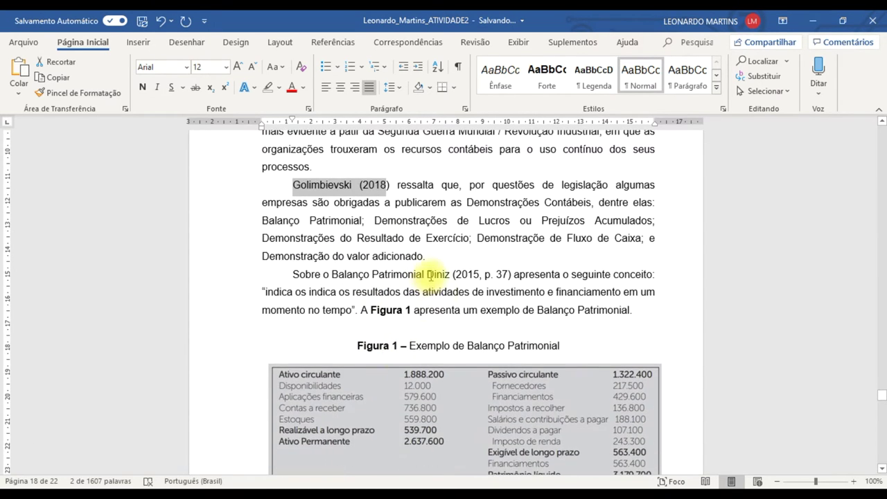
scroll(432, 270, "down", 5)
left_click_drag(354, 348, 371, 354)
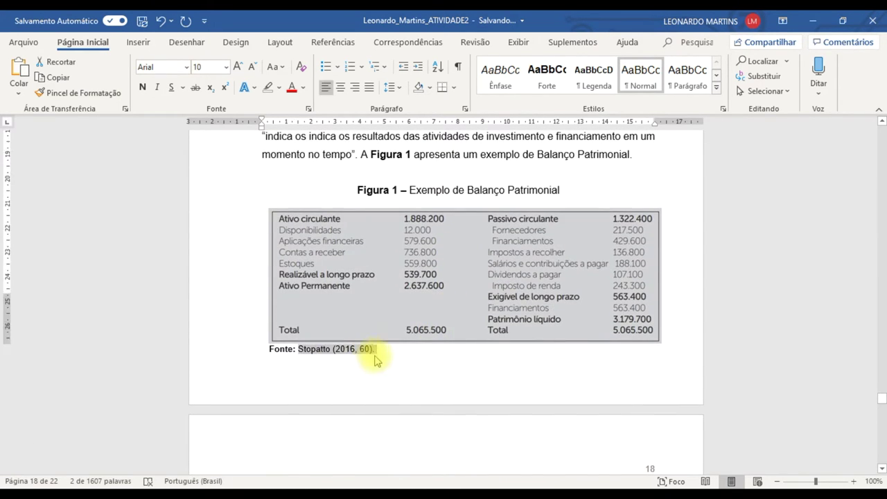
scroll(374, 357, "down", 8)
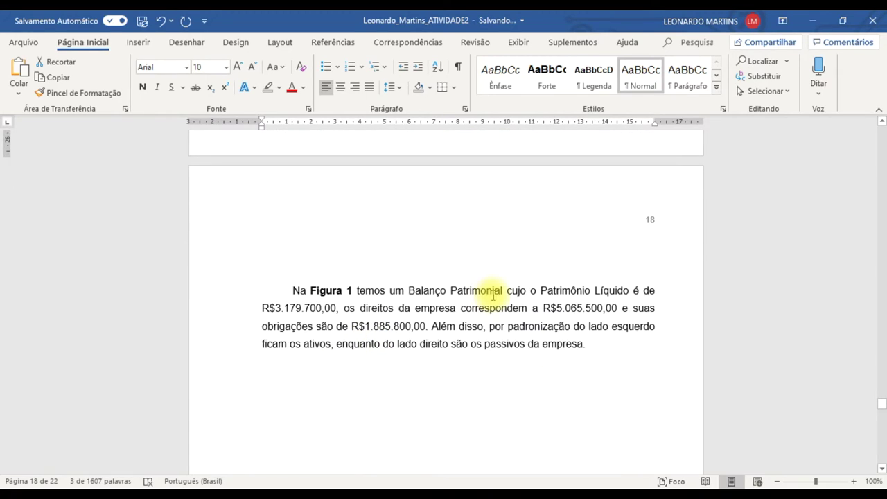
scroll(472, 323, "up", 20)
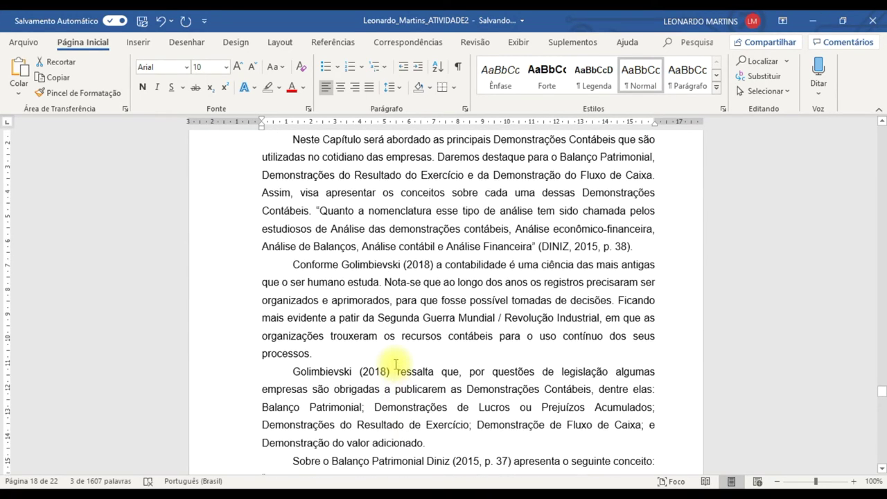
scroll(393, 364, "up", 2)
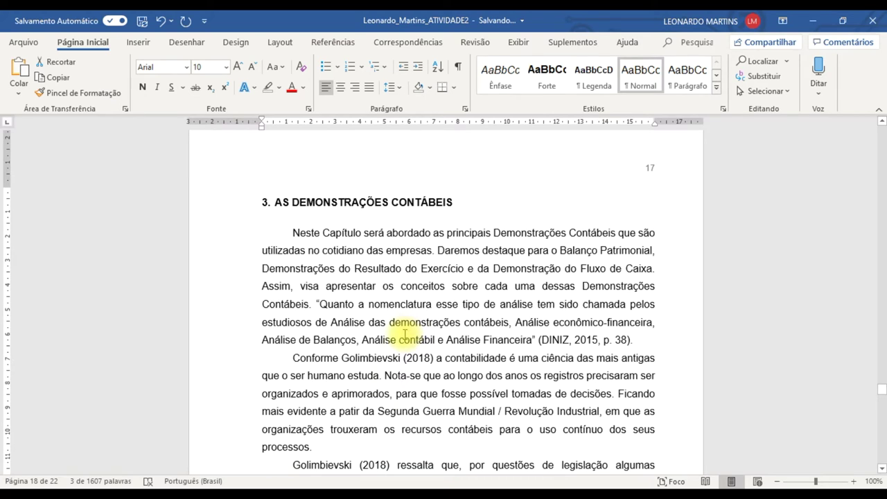
left_click(464, 204)
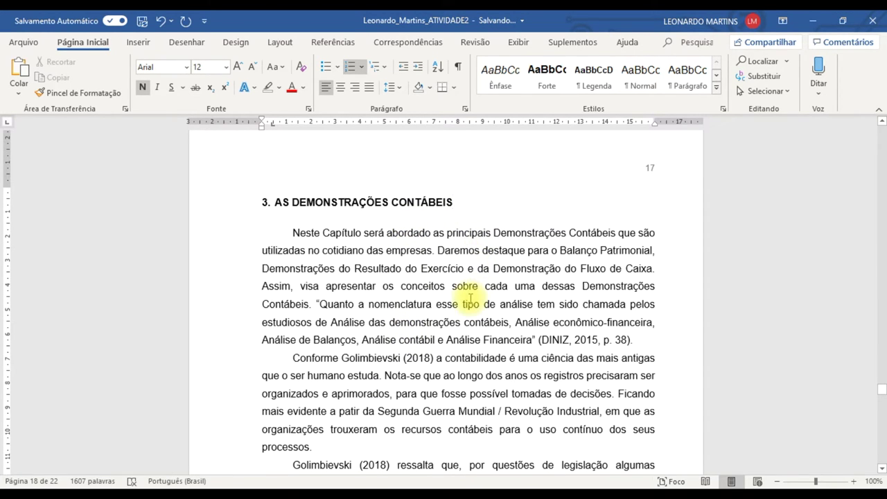
scroll(470, 298, "down", 3)
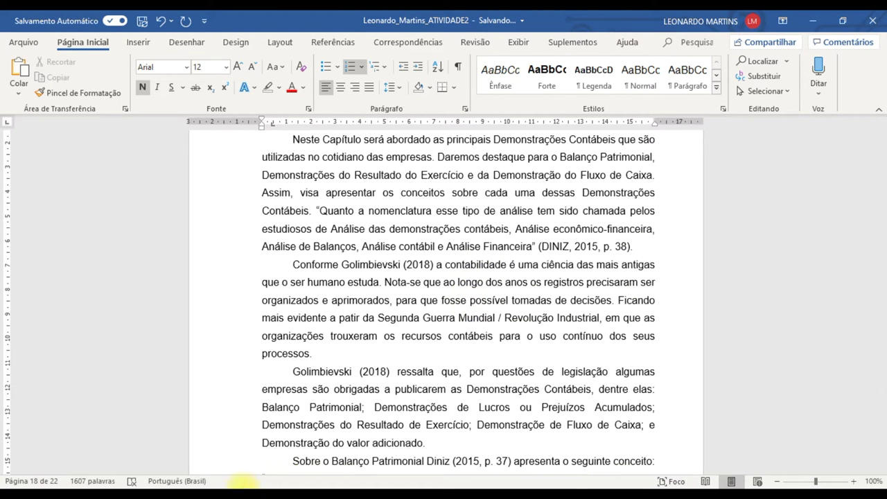
Switch to the browser's Google results and open the unisalesiano.edu.br PDF "ANÁLISE FINANCEIRA DAS DEMONSTRAÇÕES" in a new tab
key("alt+Tab")
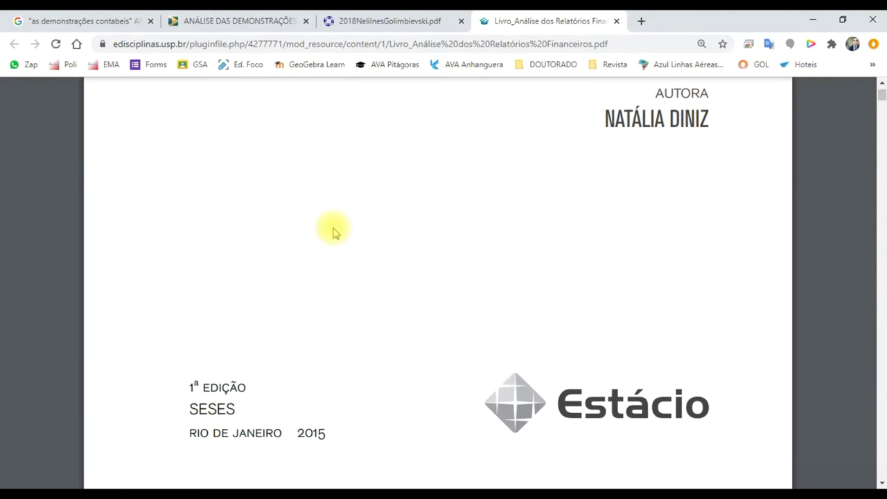
left_click(104, 20)
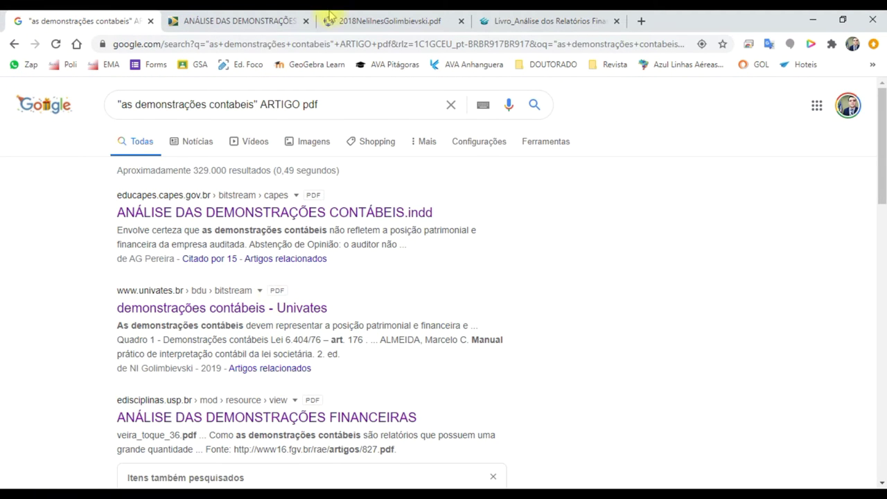
scroll(276, 298, "down", 2)
scroll(276, 303, "down", 4)
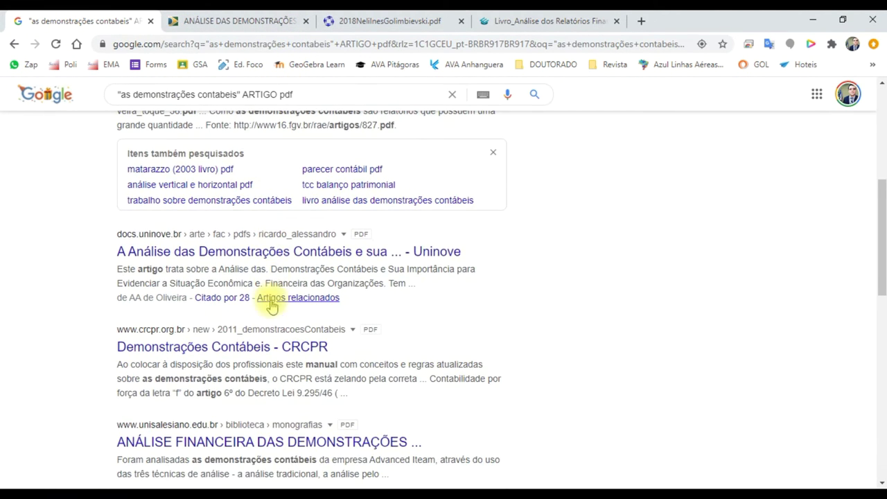
scroll(263, 311, "down", 1)
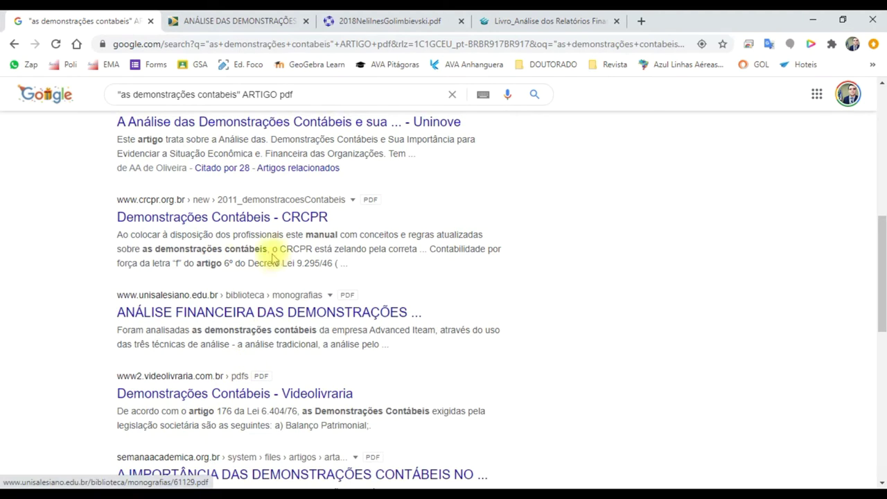
scroll(247, 291, "down", 1)
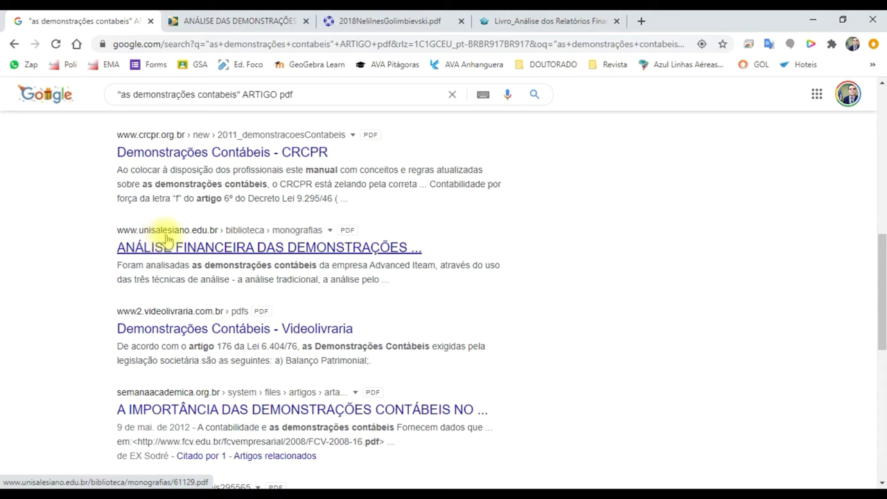
middle_click(208, 248)
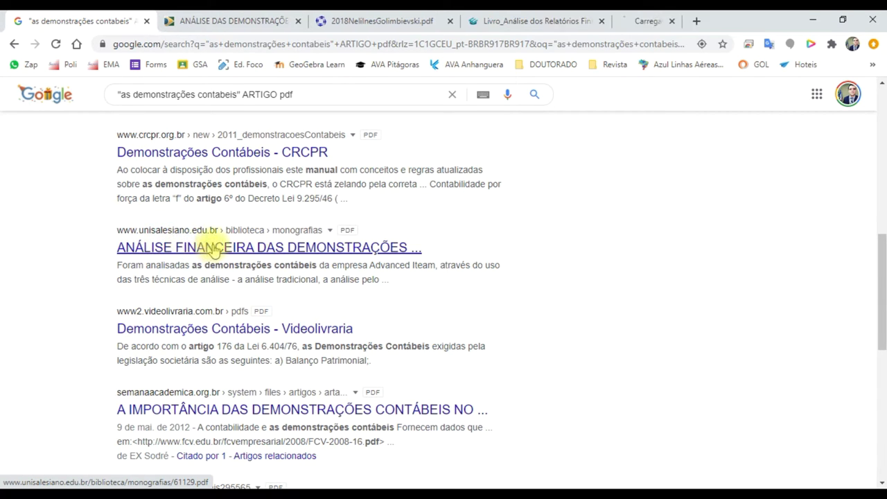
left_click(661, 25)
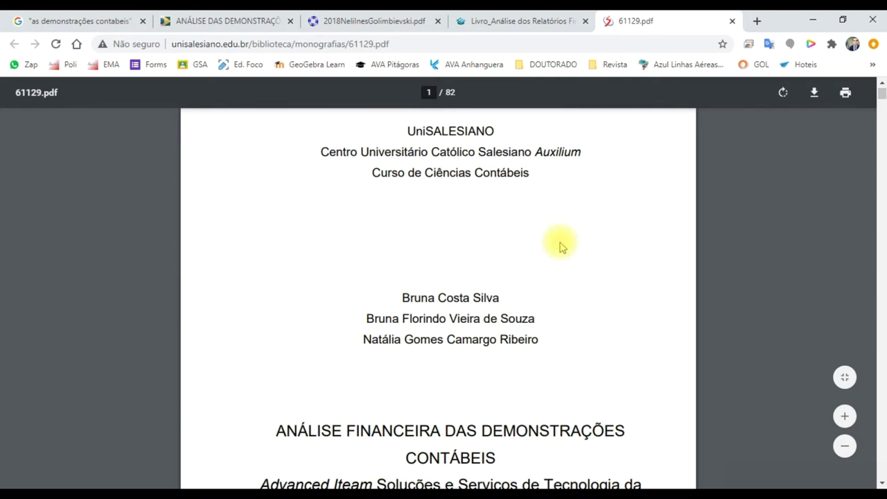
Check the monograph's authors and year on its cover and look through its abstract and the lists of figures and quadros
scroll(560, 245, "down", 1)
scroll(561, 245, "up", 1)
left_click_drag(431, 294, 494, 302)
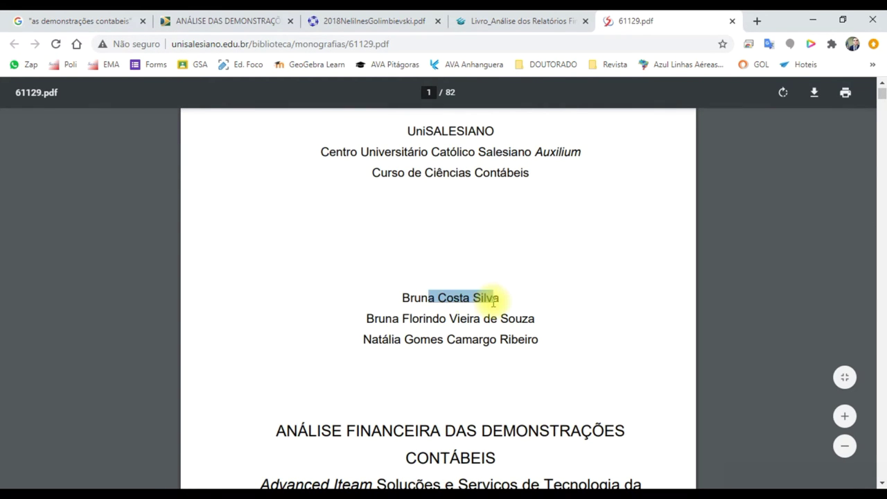
scroll(458, 298, "down", 10)
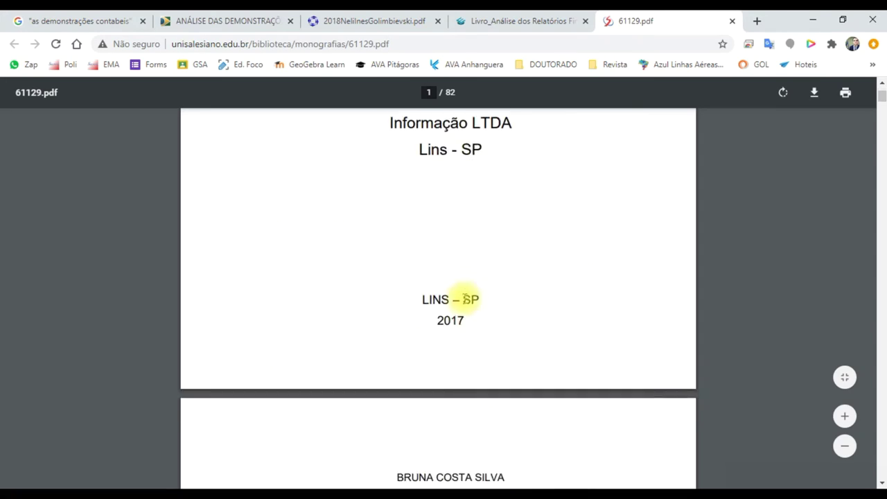
scroll(464, 298, "down", 20)
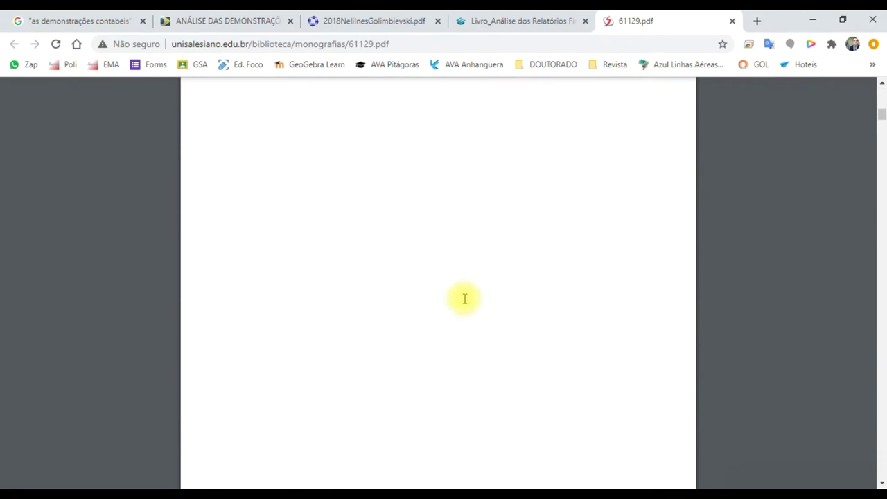
scroll(465, 298, "down", 20)
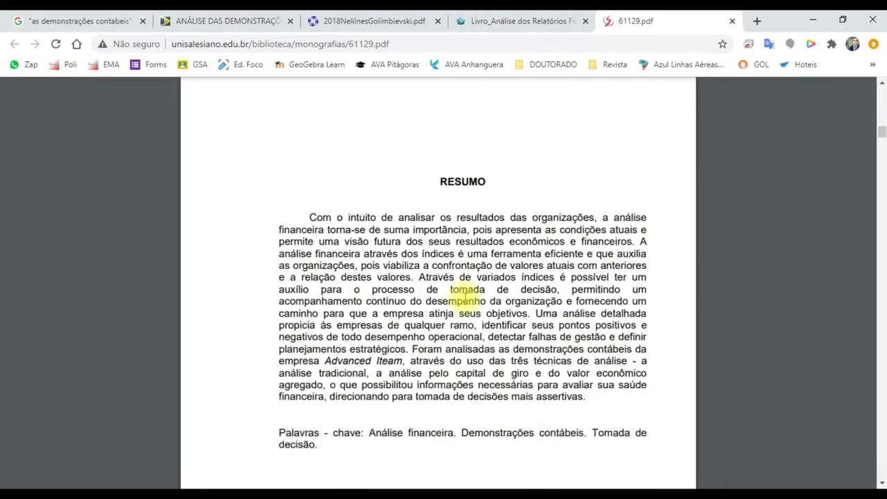
scroll(465, 298, "down", 15)
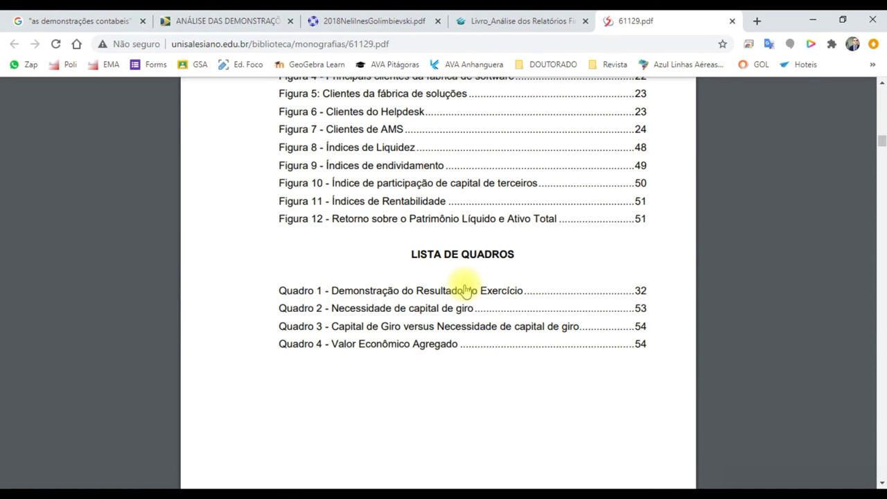
Search the monograph for "Fluxo de Caixa"
key("ctrl+f")
type("Fl")
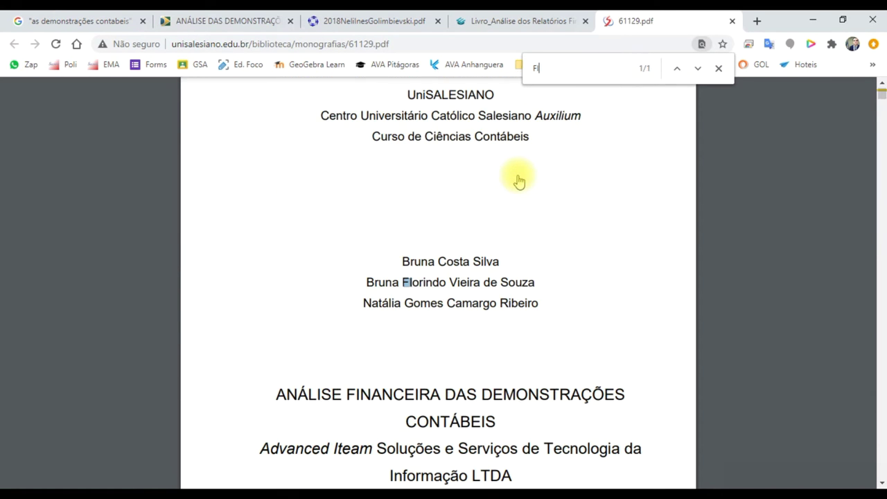
type("uxo")
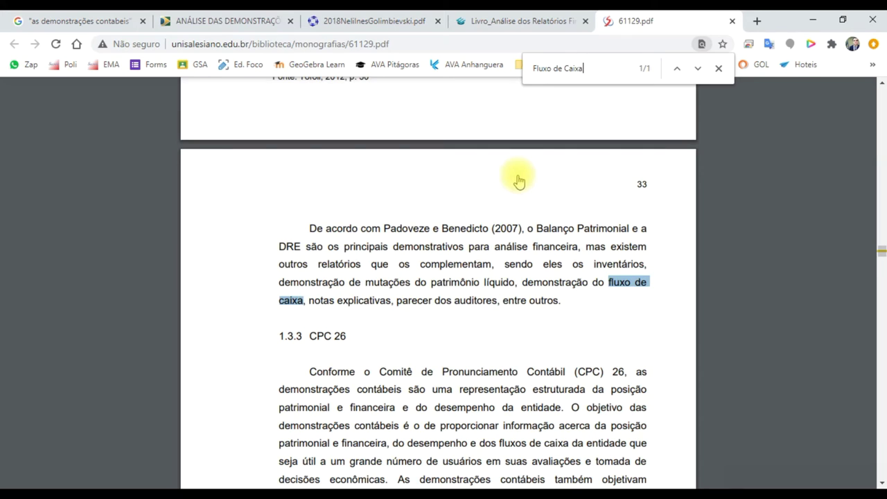
type(" de Caixa")
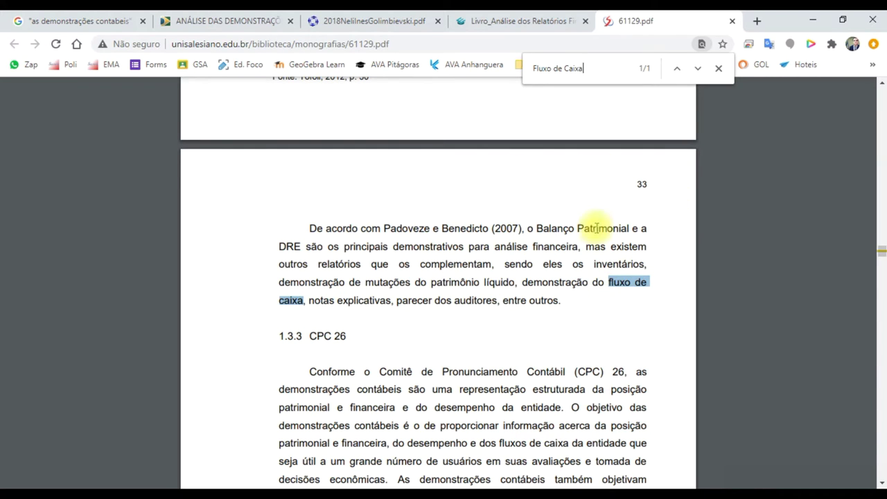
Search the monograph for "Balanço patrimonial" and go to the Demonstração do Resultado do Exercício section from the table of contents
key("ctrl+a")
type("Balanço")
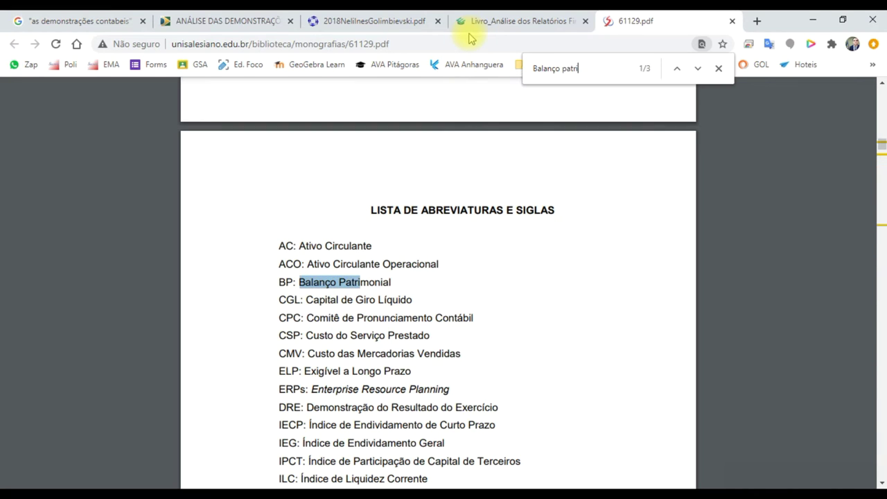
key("Return")
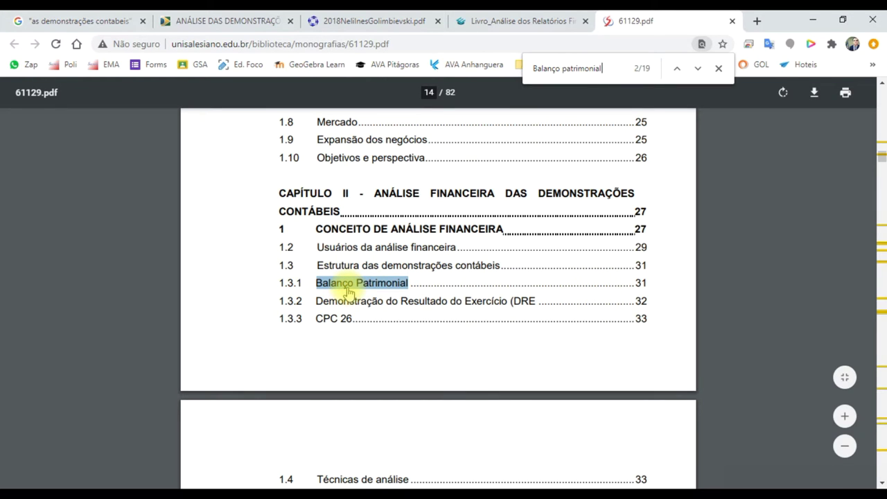
left_click(378, 307)
scroll(398, 287, "down", 3)
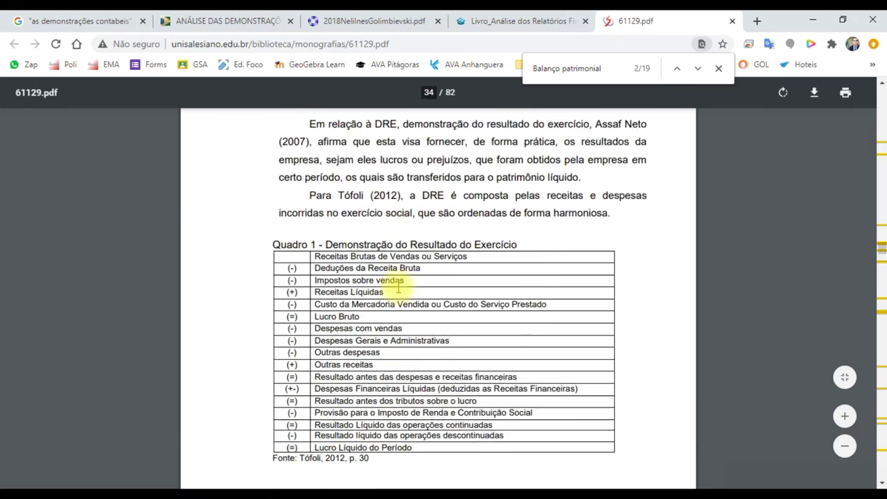
Examine Quadro 1, Demonstração do Resultado do Exercício, together with its caption and the source citation below it
scroll(398, 288, "up", 4)
scroll(399, 287, "down", 2)
scroll(399, 288, "down", 1)
left_click_drag(291, 213, 406, 430)
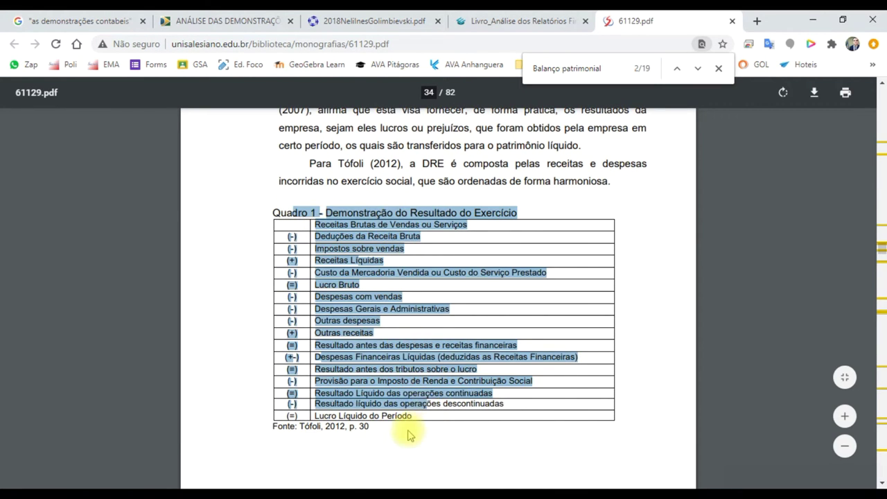
left_click(388, 430)
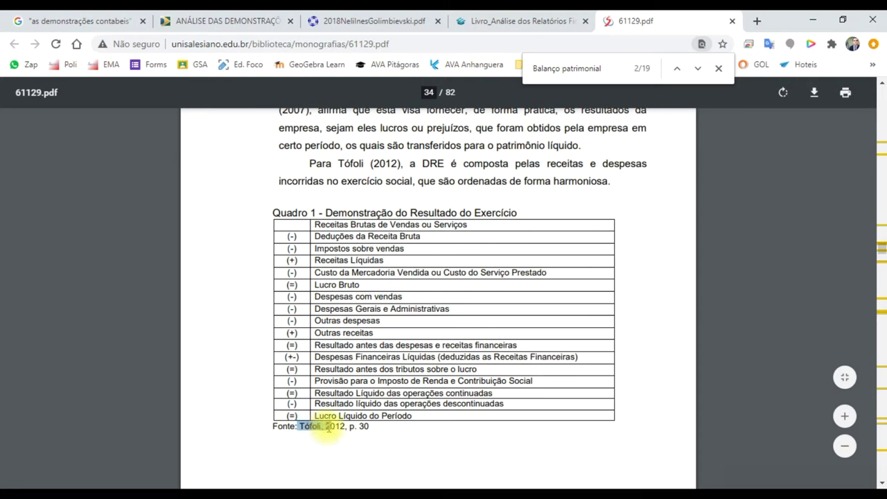
left_click_drag(369, 427, 333, 432)
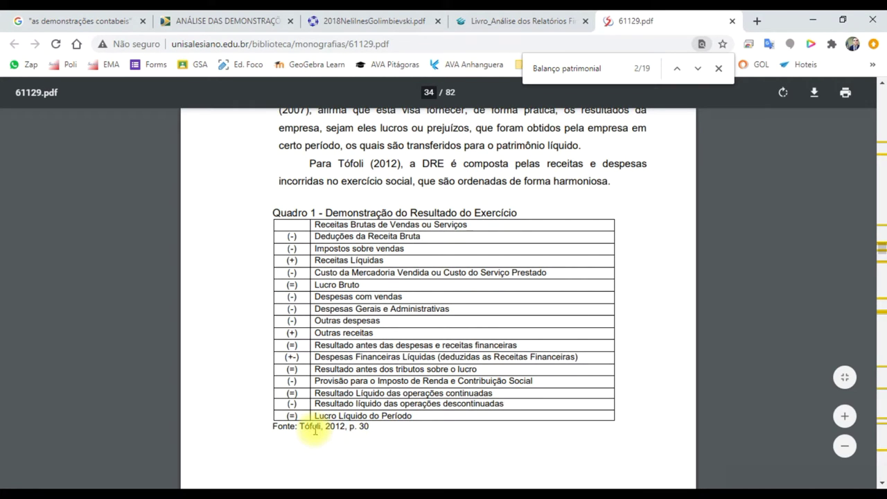
left_click_drag(270, 213, 489, 422)
left_click(362, 431)
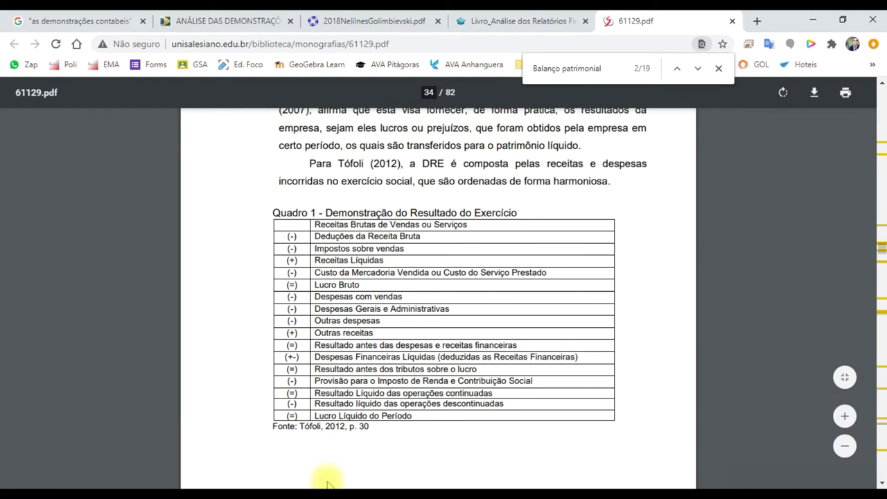
Capture Quadro 1 with its caption and source line in the Snipping Tool, and select the source citation under the table in the PDF
key("alt+Tab")
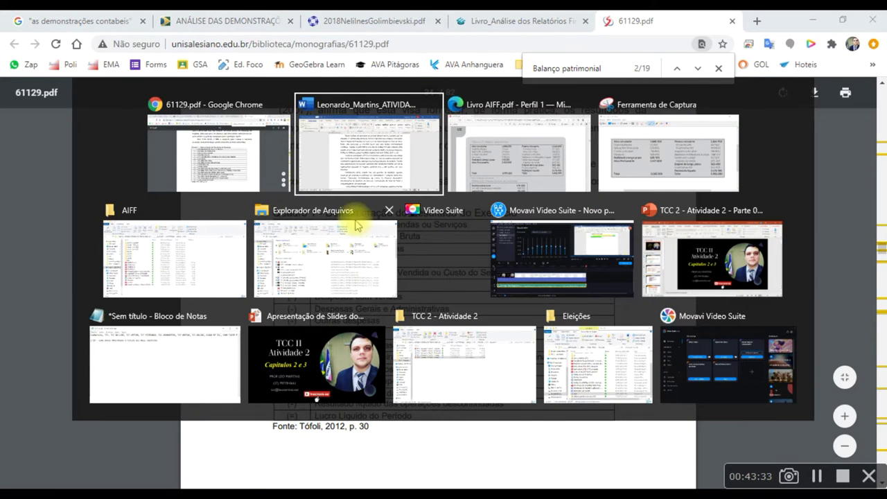
left_click(614, 157)
left_click(100, 56)
left_click_drag(267, 201, 633, 433)
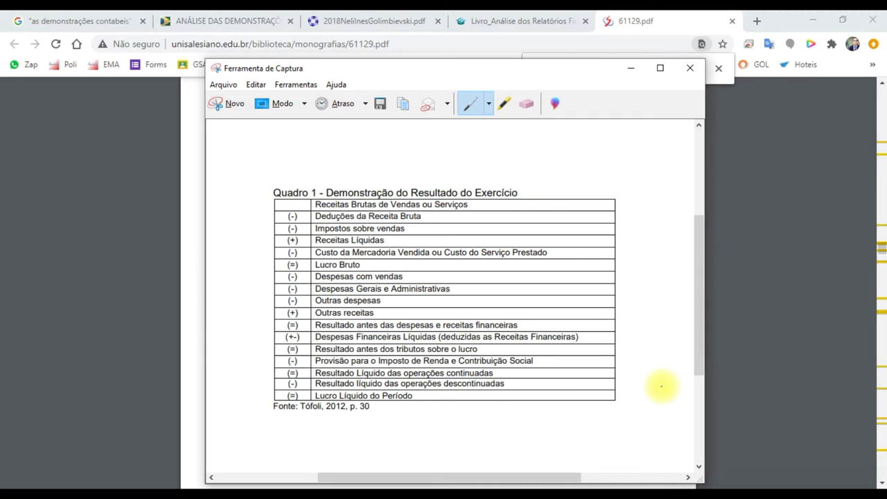
left_click(233, 105)
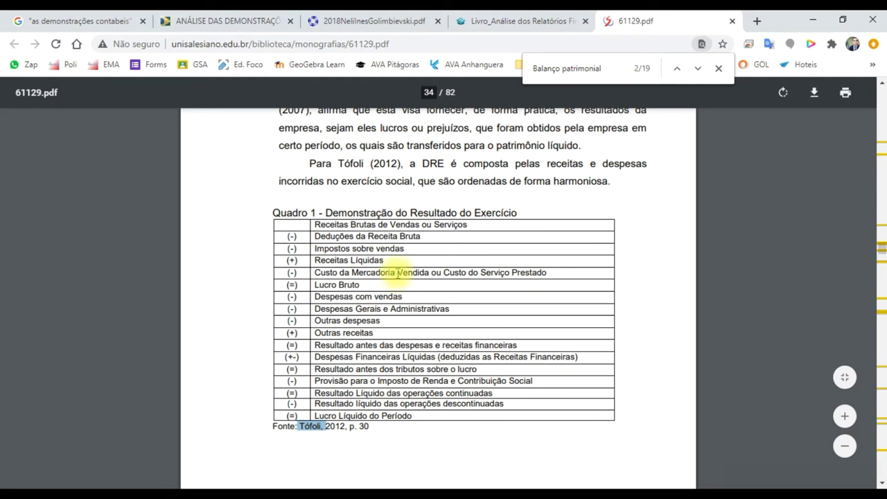
left_click_drag(369, 426, 300, 426)
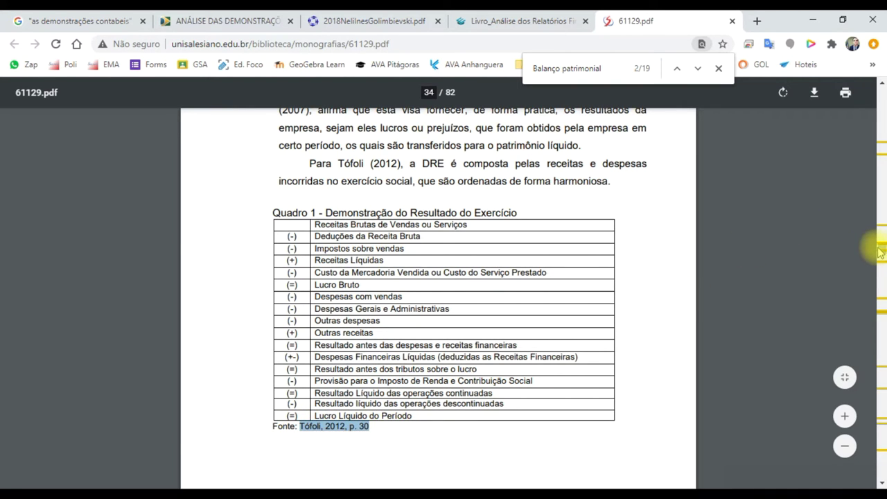
Find the entry for Quadro 1's source in the monograph's REFERÊNCIAS list and select the full reference
left_click_drag(880, 254, 882, 371)
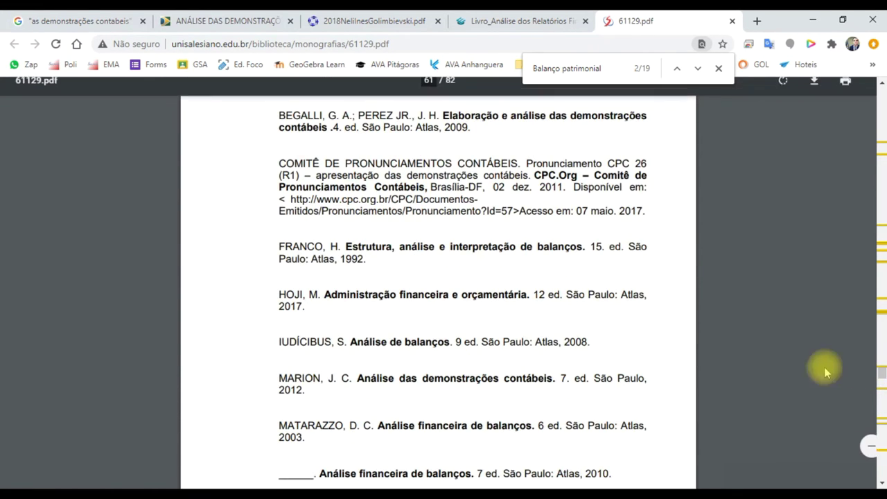
scroll(283, 352, "up", 6)
scroll(278, 351, "down", 8)
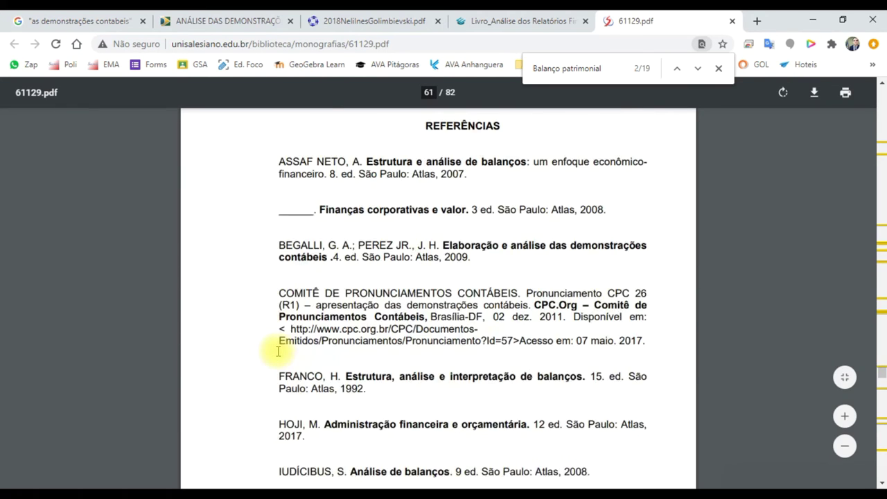
scroll(277, 352, "down", 5)
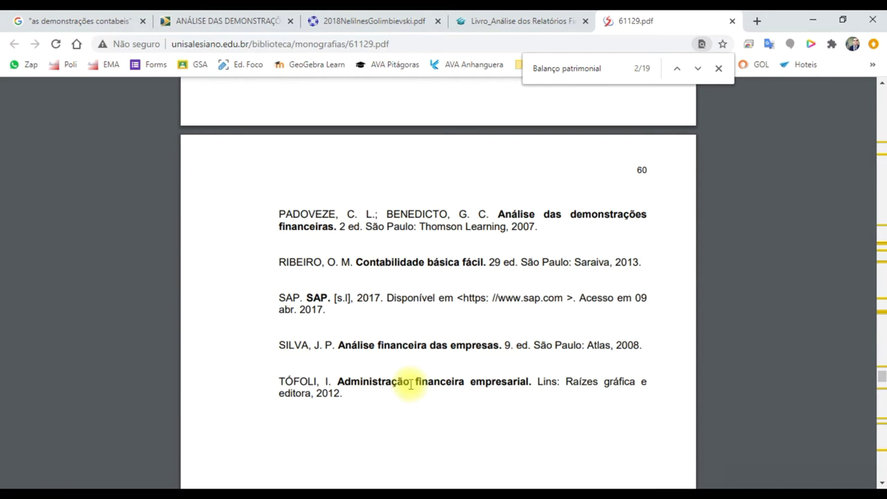
left_click_drag(466, 389, 511, 380)
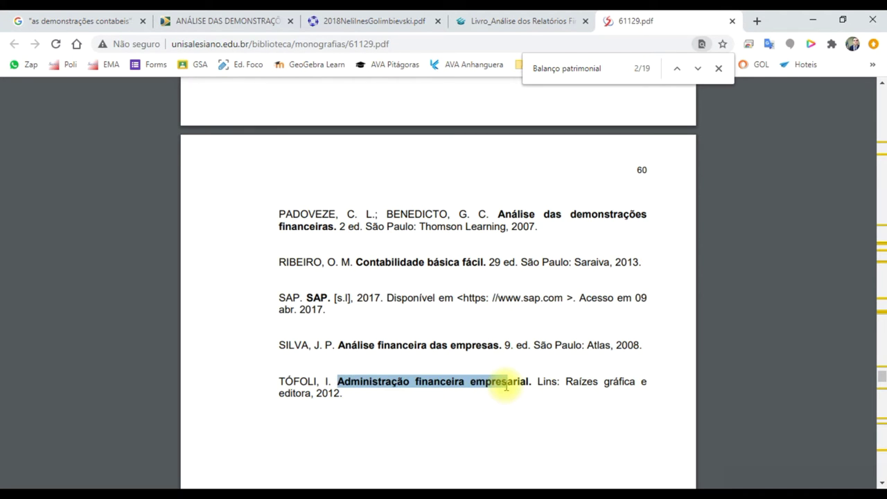
left_click(422, 387)
left_click_drag(280, 383, 783, 410)
Step through the "Balanço patrimonial" matches and go to section 1.3.1 Balanço Patrimonial from the table of contents
left_click_drag(879, 374, 880, 139)
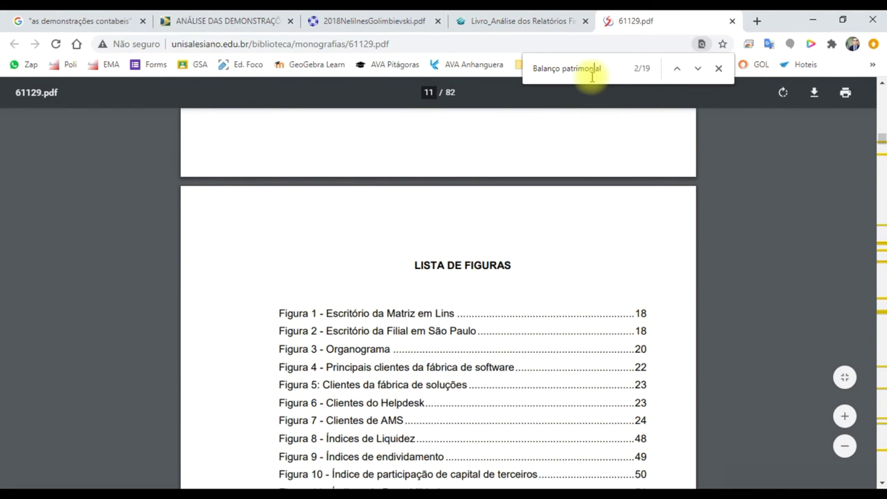
key("Return")
key("Return")
key("Return")
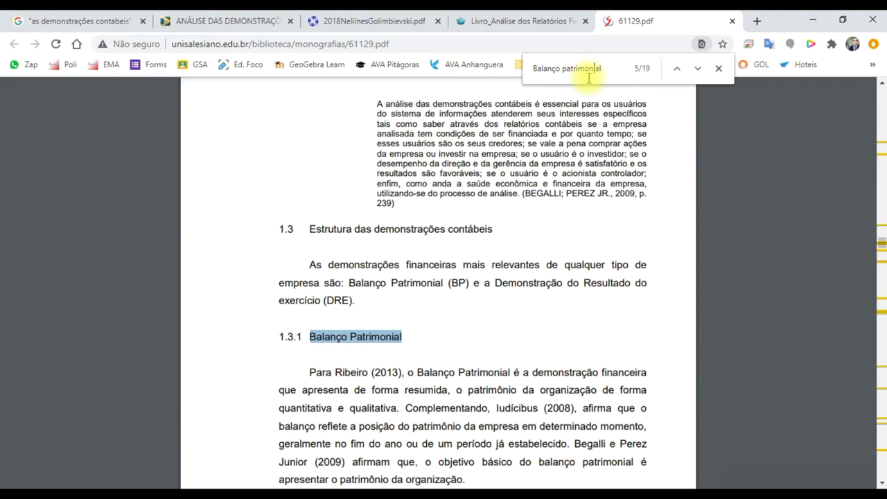
key("Return")
left_click(676, 68)
left_click(676, 68)
left_click(676, 68)
left_click(676, 68)
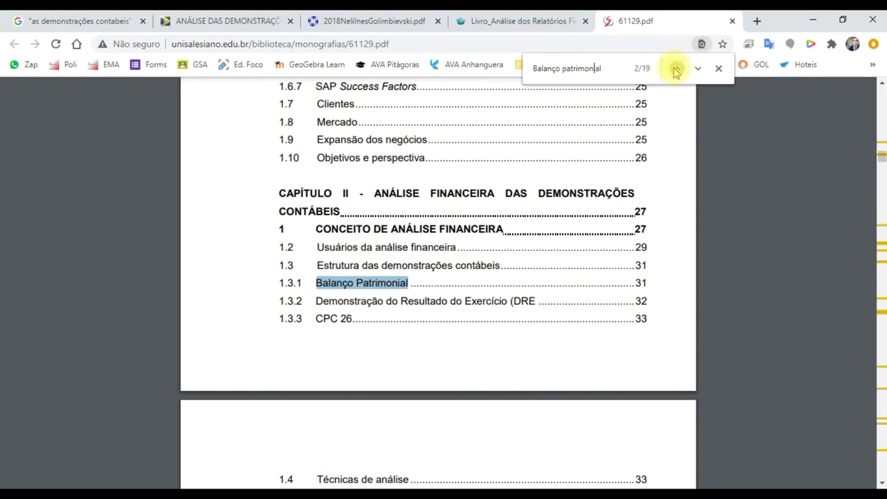
left_click(374, 282)
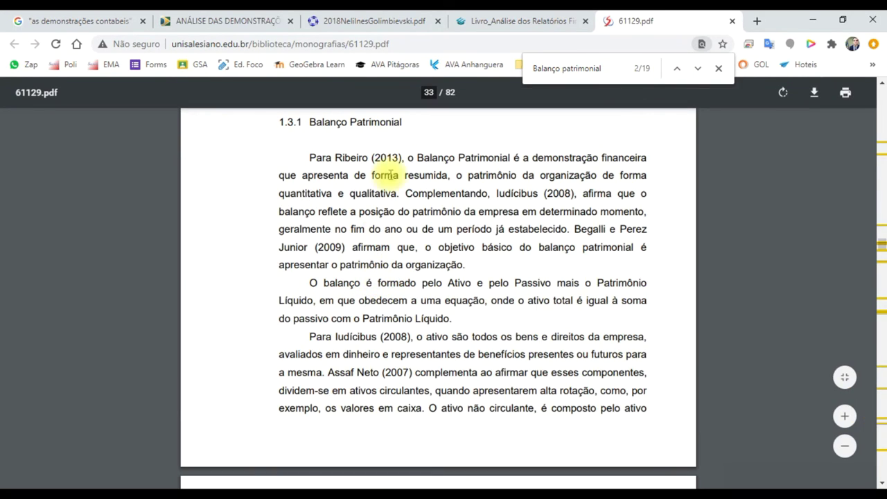
Examine the monograph's text on Balanço Patrimonial and Demonstração do Resultado do Exercício up to the start of page 33
scroll(400, 266, "down", 10)
scroll(400, 266, "down", 8)
scroll(396, 291, "up", 3)
scroll(356, 163, "down", 2)
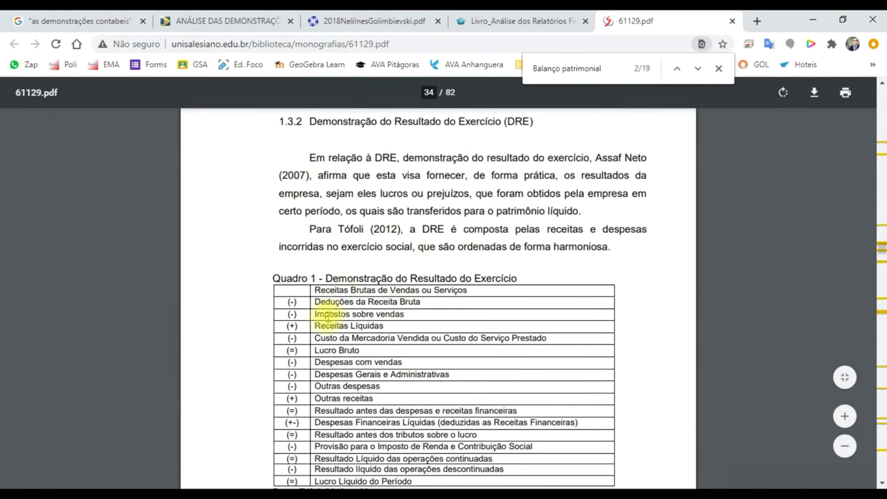
left_click_drag(303, 161, 383, 277)
left_click(385, 276)
scroll(338, 364, "down", 2)
scroll(336, 373, "down", 3)
scroll(337, 368, "up", 1)
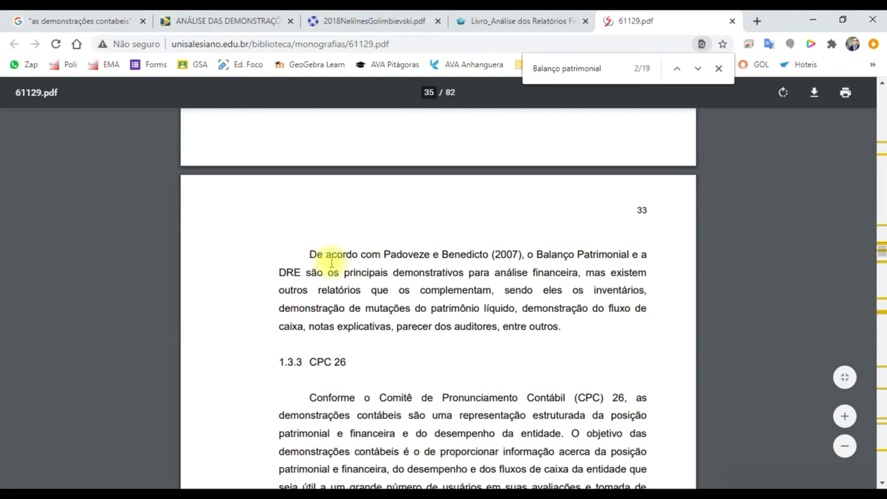
Examine how authors are cited in the paragraph on complementary reports and in sections CPC 26 and Análise Horizontal
left_click_drag(325, 254, 451, 276)
left_click(378, 269)
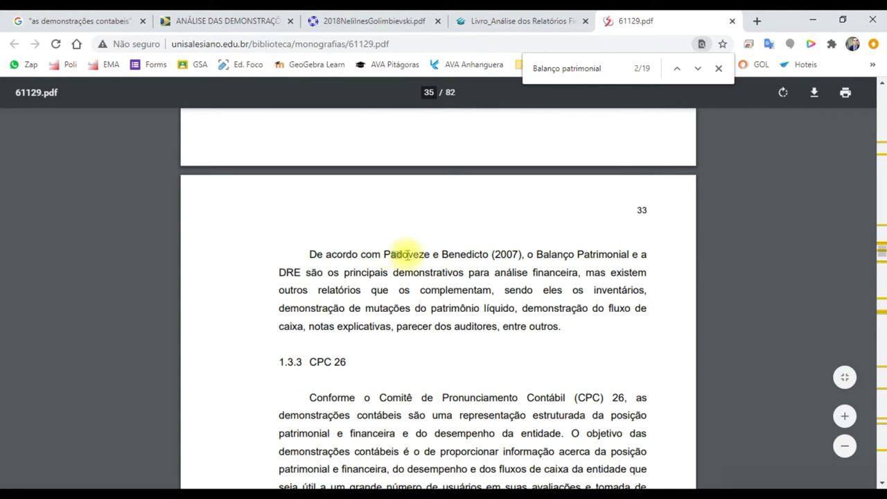
left_click_drag(392, 254, 475, 261)
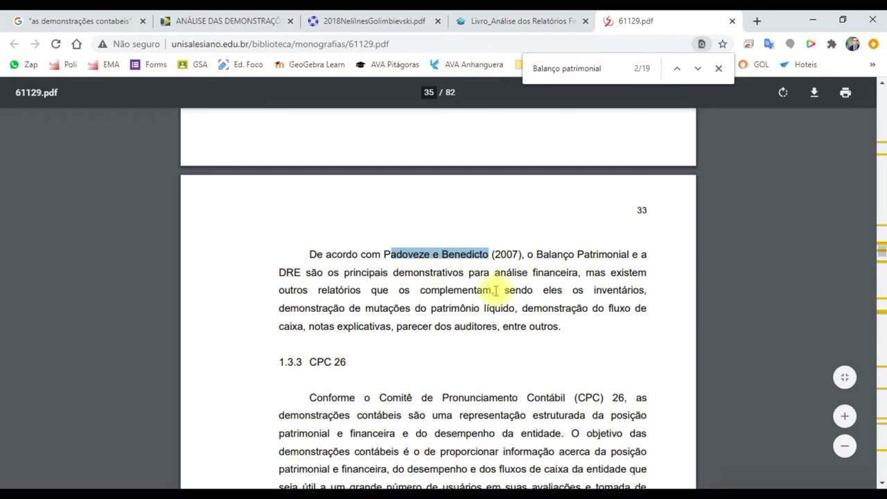
scroll(486, 312, "down", 2)
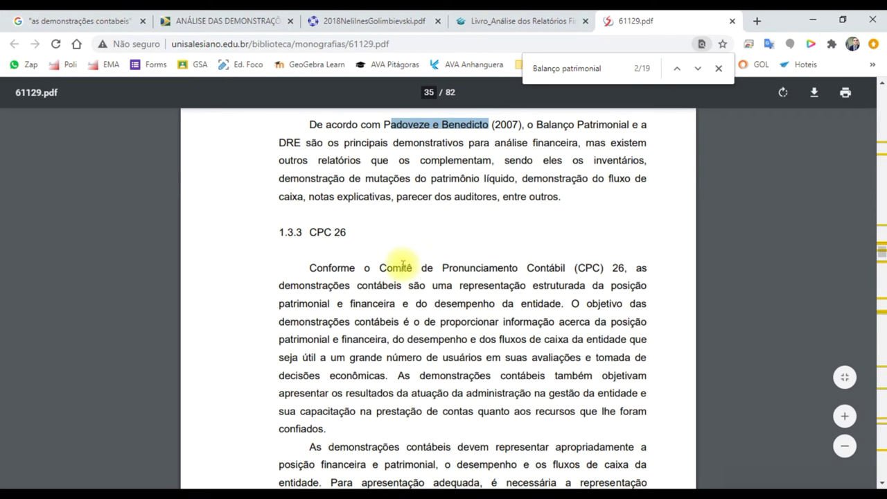
scroll(594, 285, "down", 1)
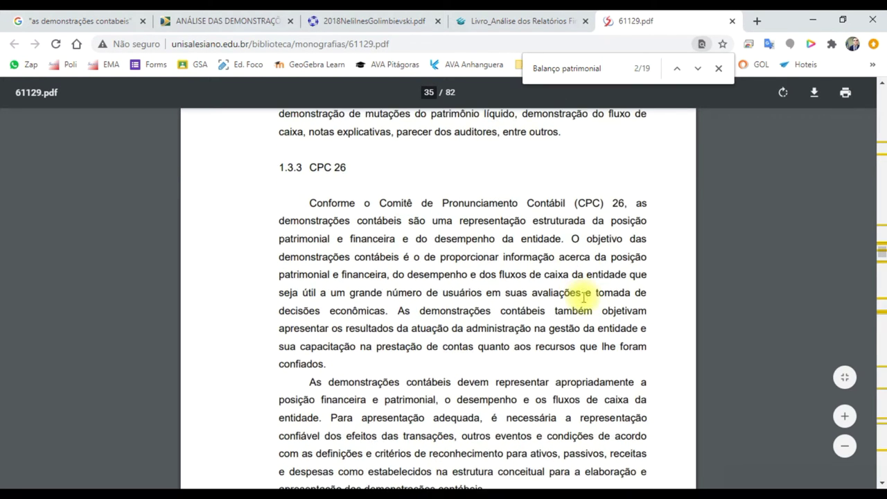
scroll(538, 258, "down", 3)
scroll(541, 278, "down", 8)
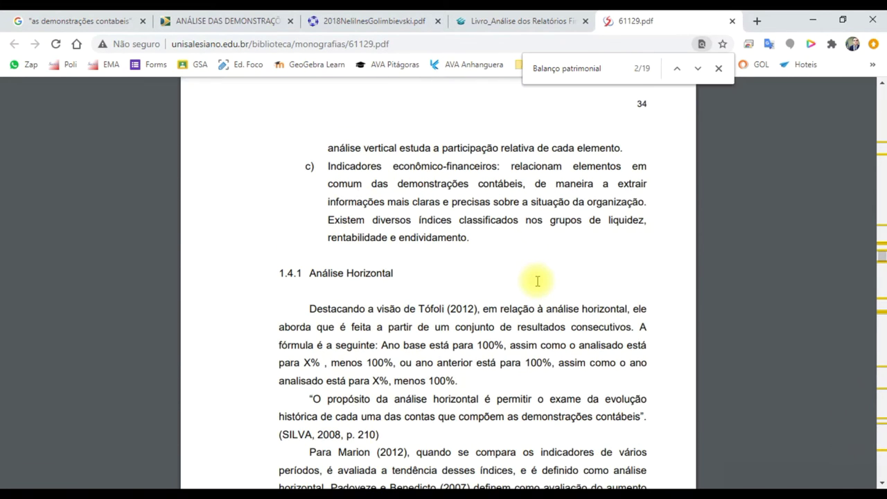
scroll(536, 282, "down", 1)
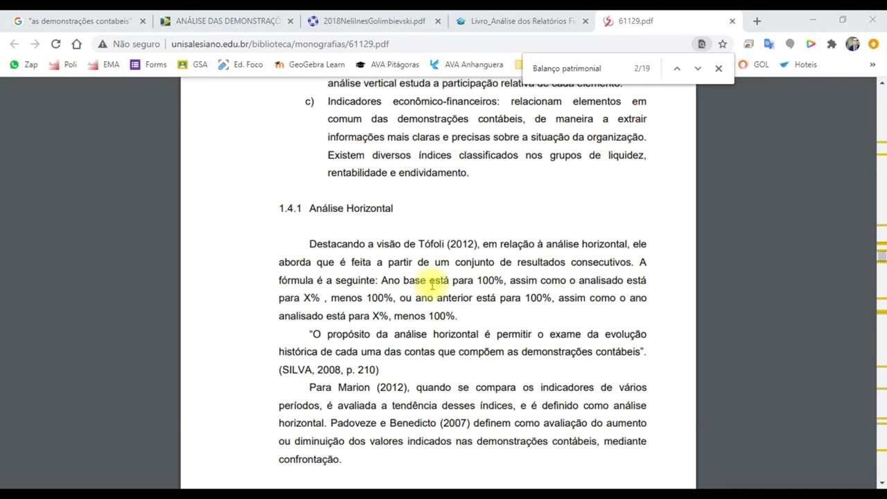
scroll(459, 263, "down", 1)
Switch to the Word document and attach a new comment to the 2015, p. 38 citation in section 3's first paragraph
key("alt+Tab")
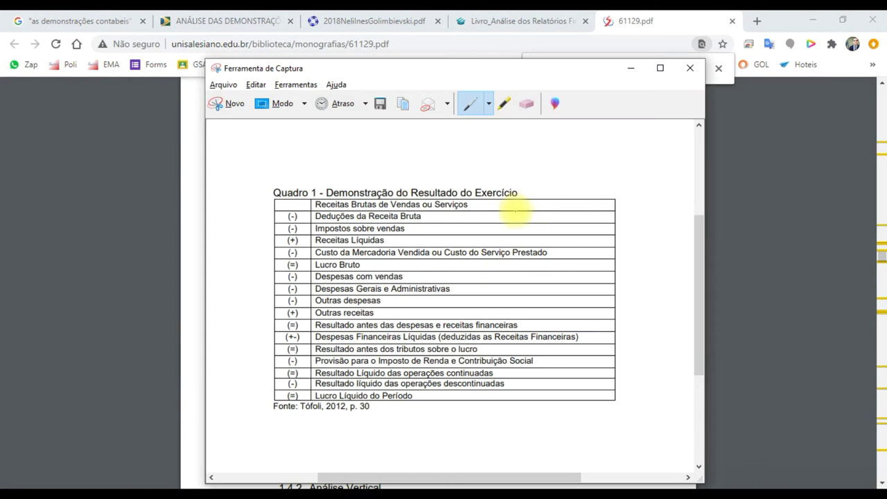
key("alt+Tab")
key("alt+Tab")
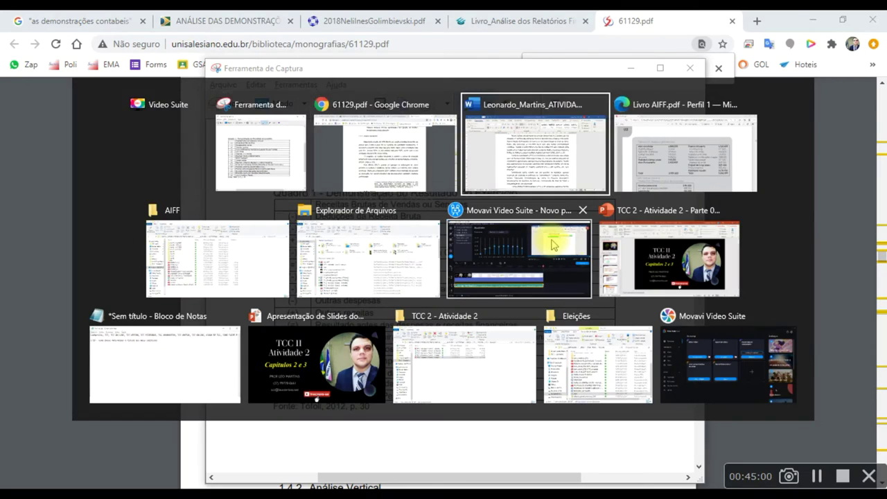
scroll(551, 322, "up", 3)
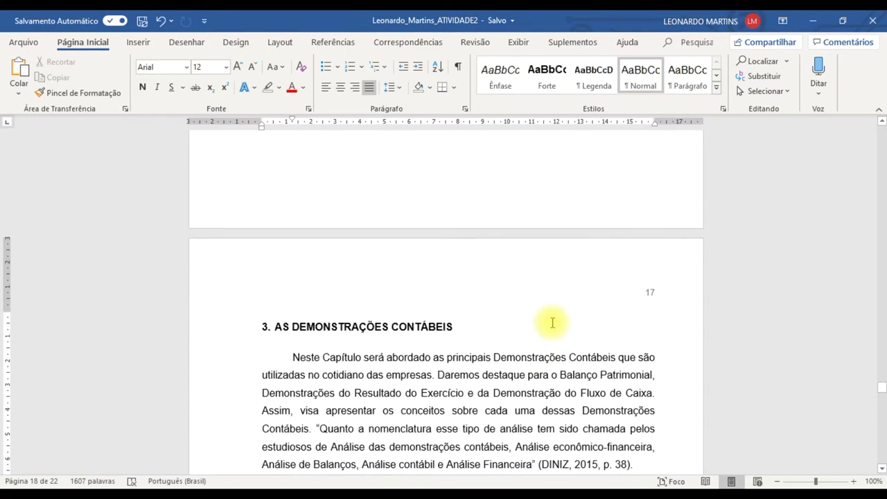
scroll(554, 322, "down", 2)
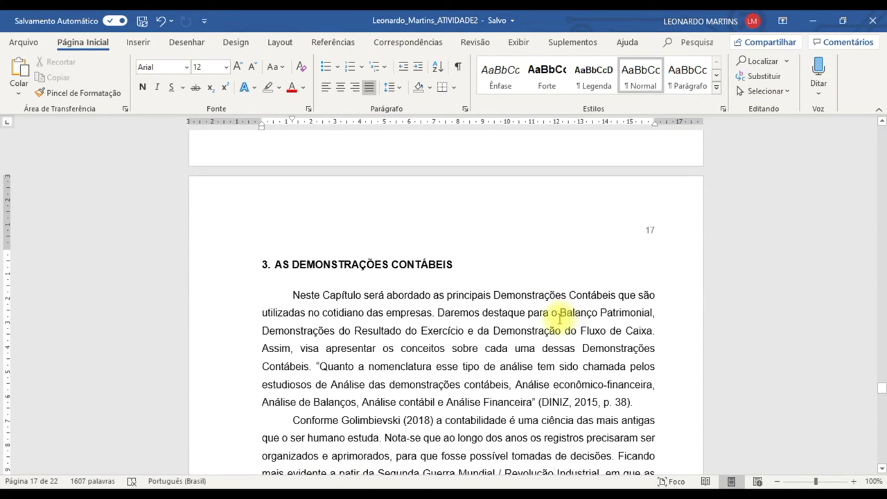
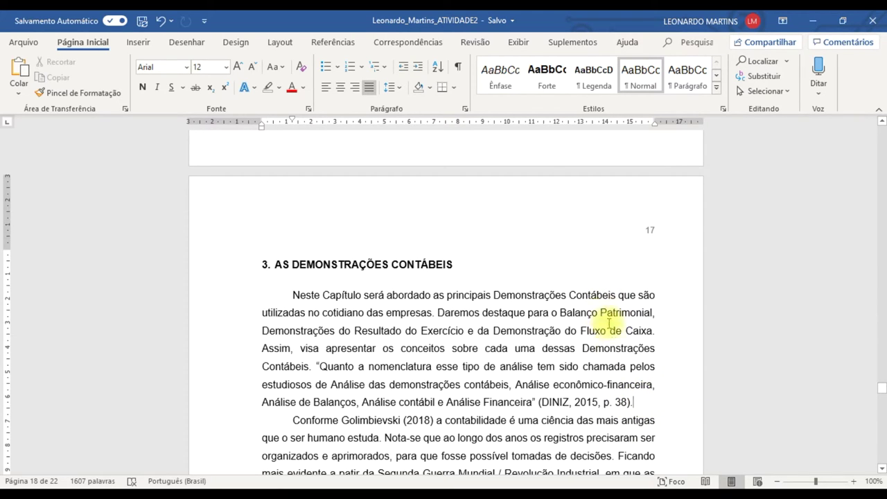
left_click(482, 47)
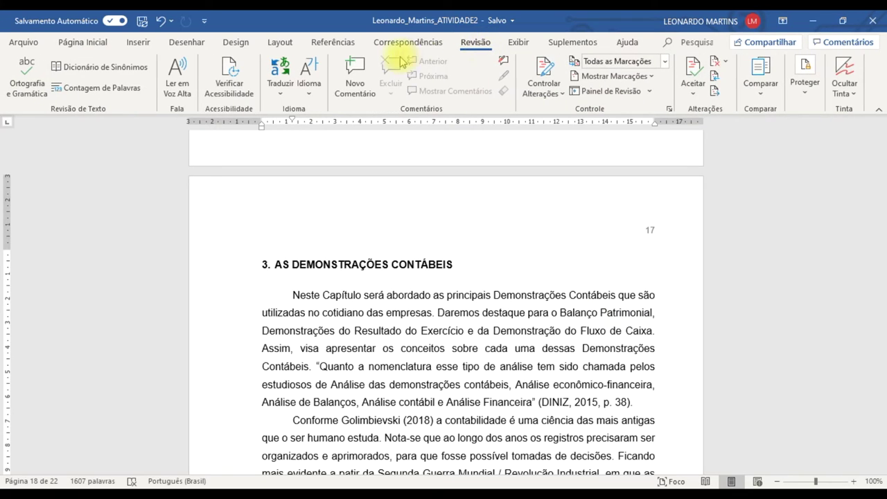
left_click(83, 43)
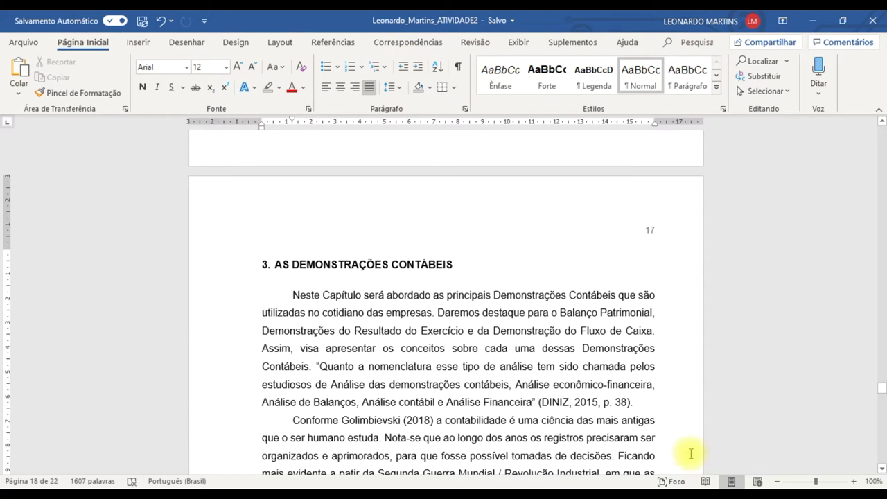
left_click_drag(636, 402, 542, 407)
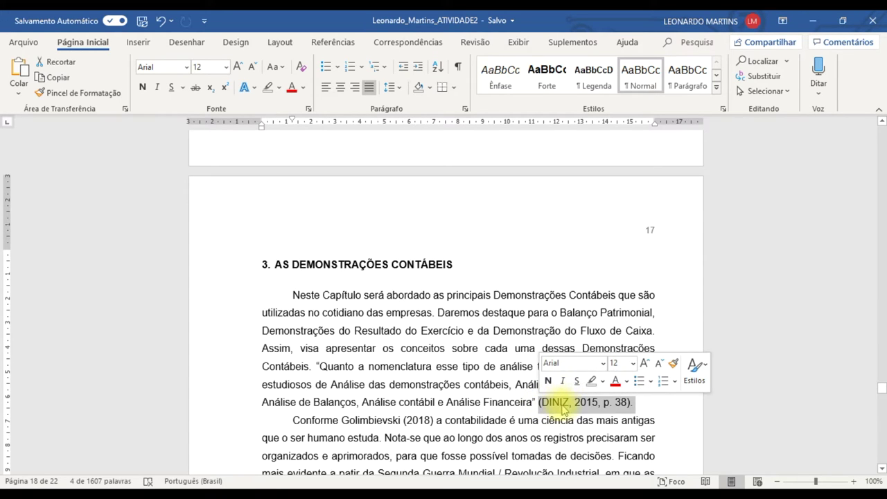
left_click(475, 43)
left_click(355, 78)
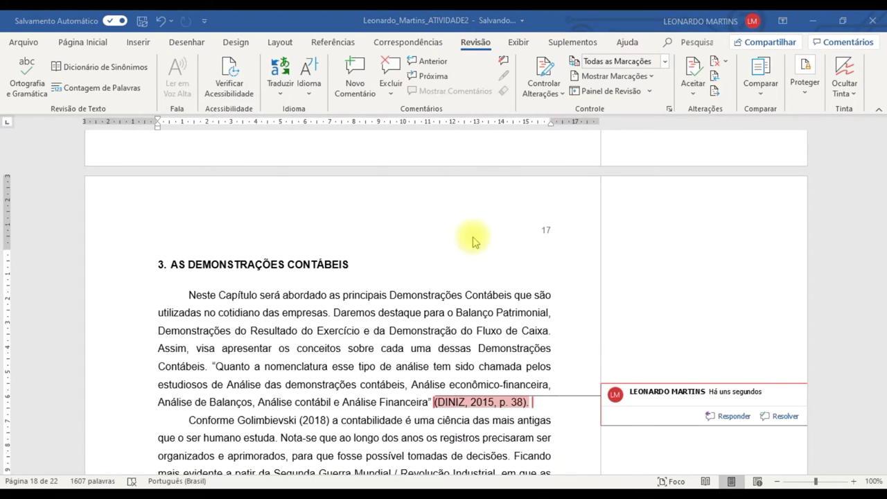
Switch to Chrome and copy the web address of the Livro_Análise dos Relatórios Financeiros PDF
key("alt+Tab")
key("alt+Tab")
key("Tab")
key("Tab")
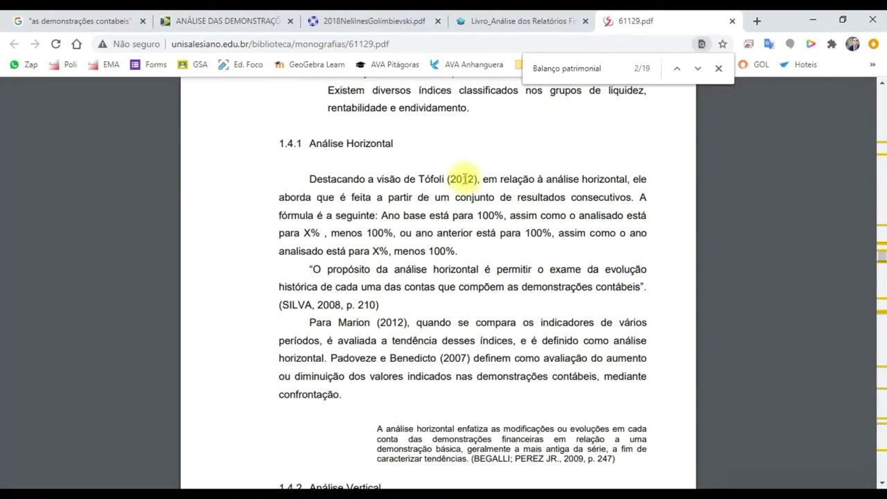
left_click(342, 15)
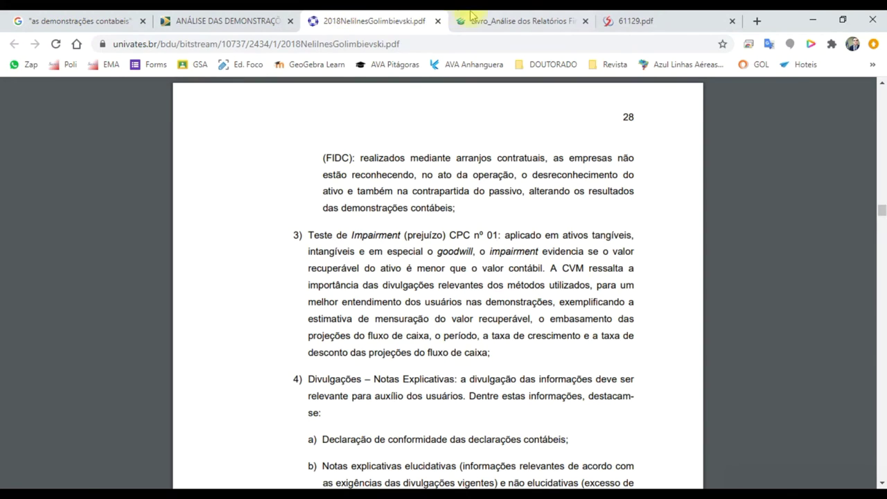
left_click(471, 15)
left_click(285, 46)
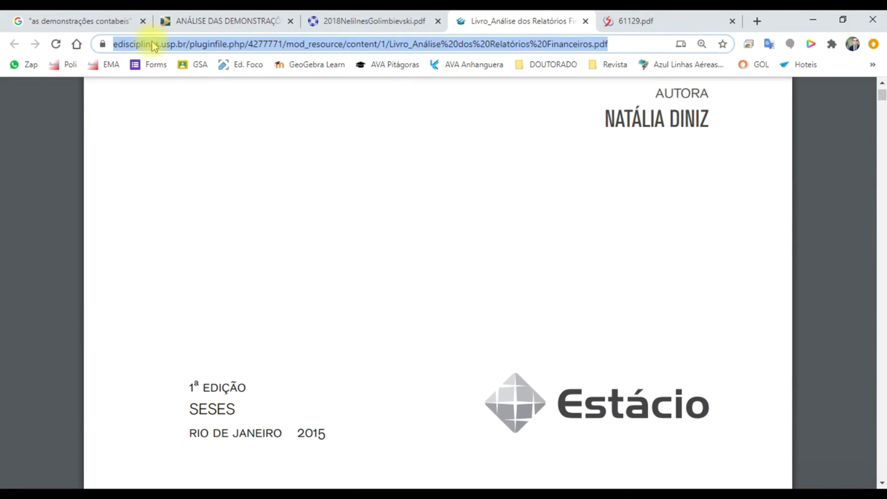
Return to Word and paste the book's edisciplinas.usp.br link into the new comment on the citation
key("alt+Tab")
key("alt+Tab")
key("alt+Tab")
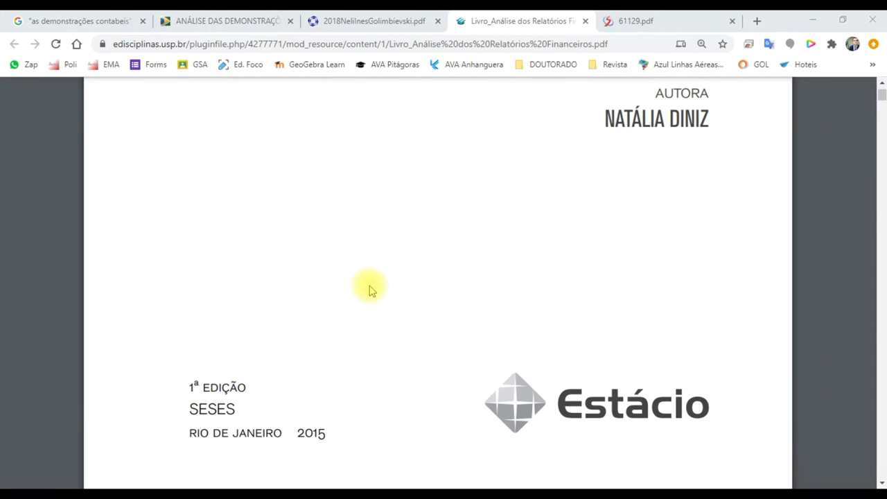
key("alt+Tab")
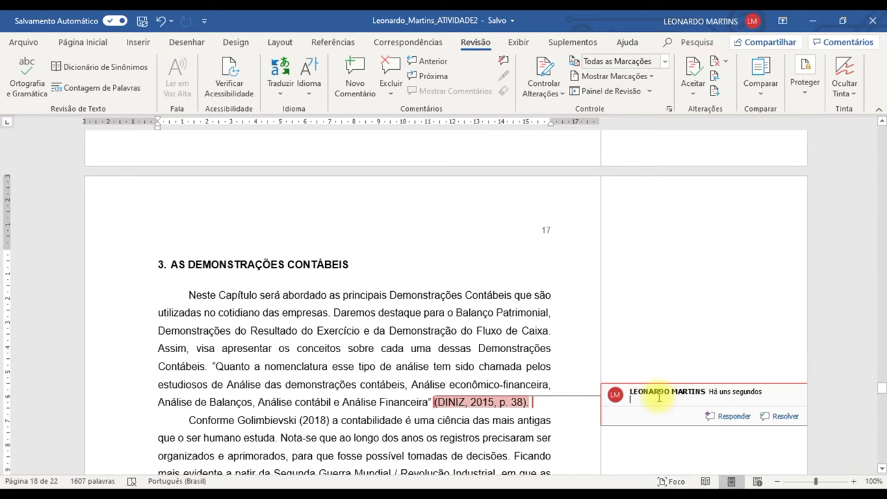
type("https://edisciplinas.usp.br/pluginfile.php/4277771/mod_resource/content/1/Livro_An%C3%A1lise%20dos%20Relat%C3%B3rios%20Financeiros.pdf")
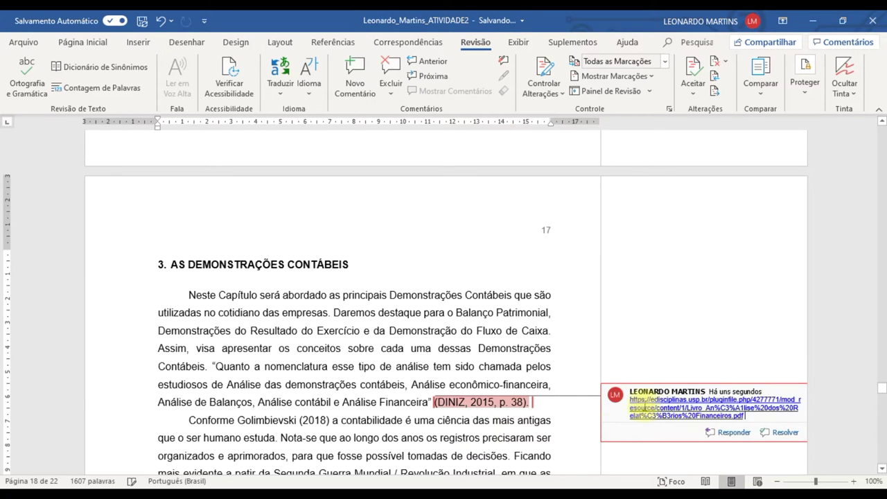
Switch to Chrome and copy the web address of the 2018 monograph PDF hosted on univates.br
scroll(574, 395, "down", 2)
scroll(542, 382, "down", 1)
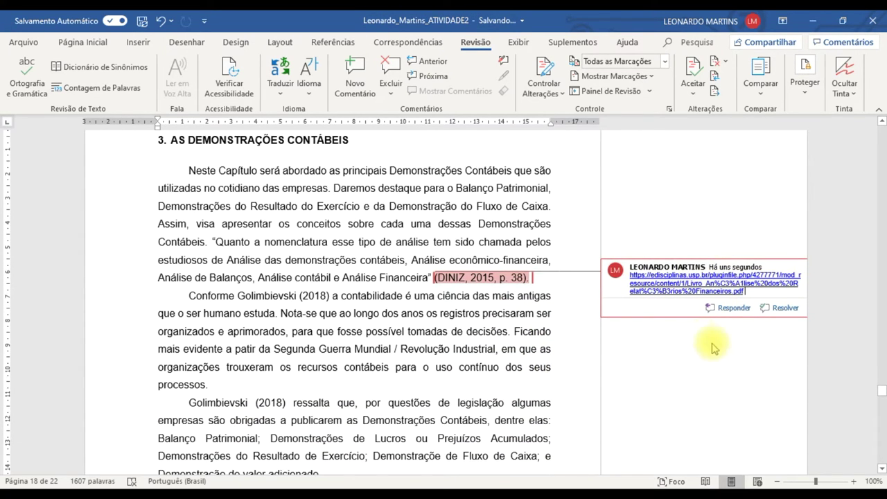
key("alt+Tab")
key("alt+Tab")
key("Tab")
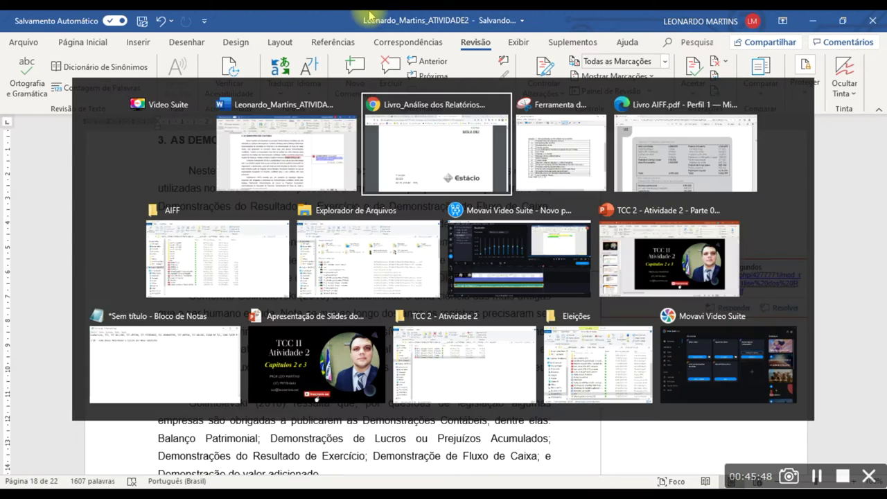
left_click(310, 16)
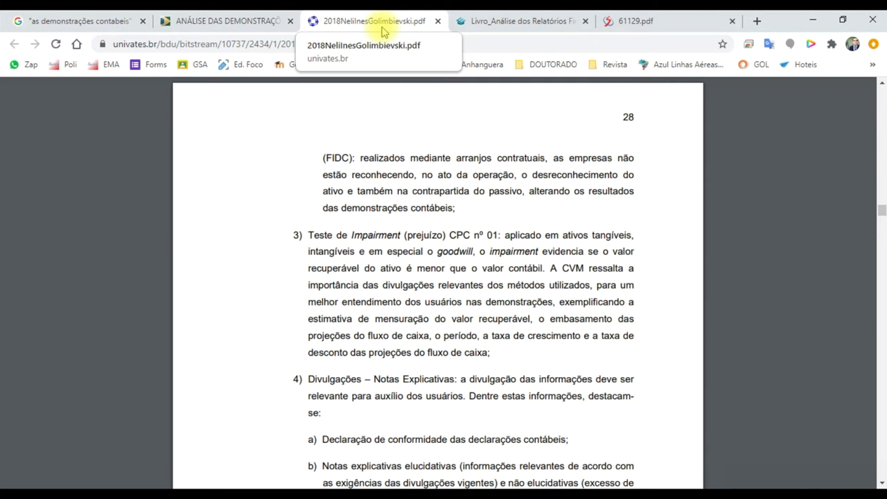
left_click(228, 44)
key("ctrl+c")
left_click(604, 280)
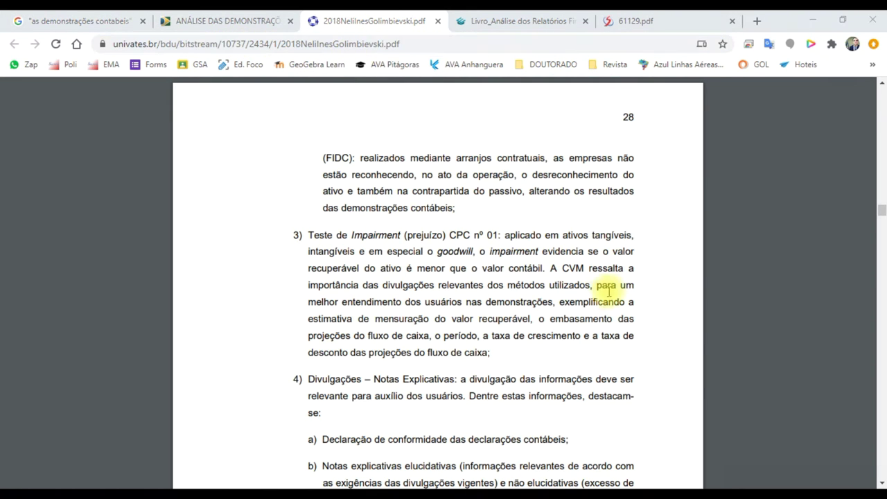
Switch to Word, attach a new comment to the 2018 citation opening section 3's second paragraph, and paste the univates.br monograph link into it
key("alt+Tab")
key("alt+Tab")
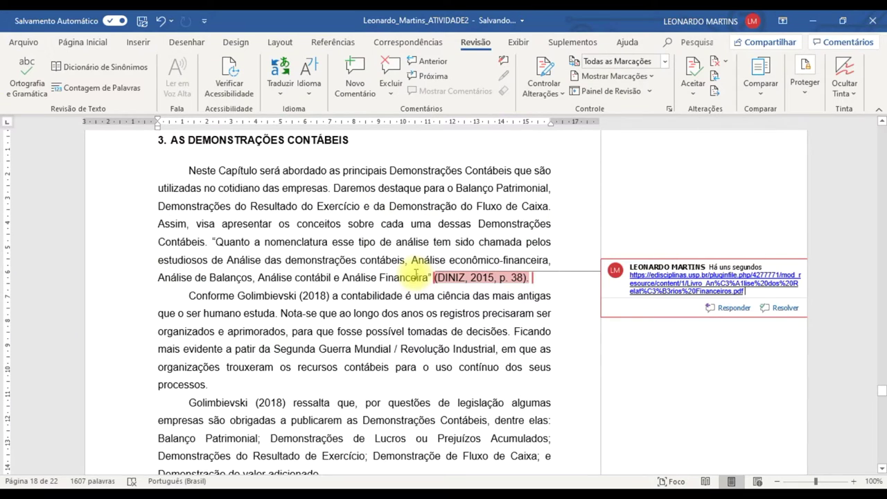
double_click(289, 298)
left_click_drag(289, 298, 330, 298)
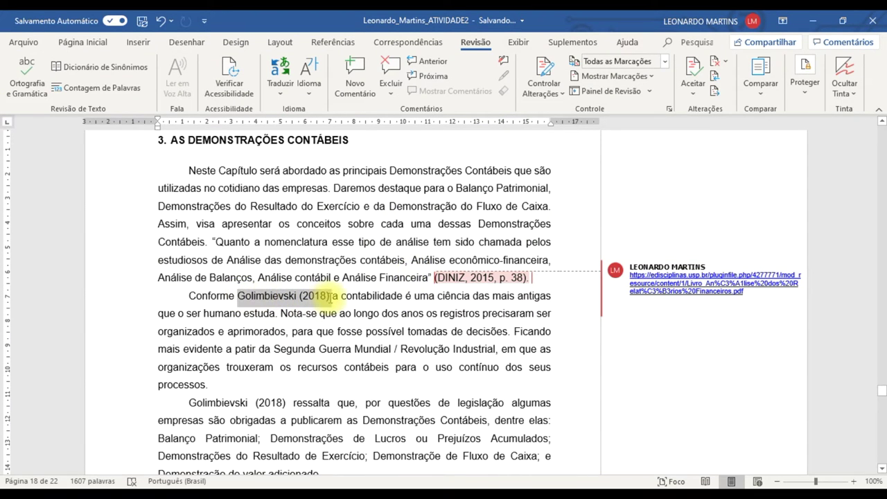
left_click(354, 66)
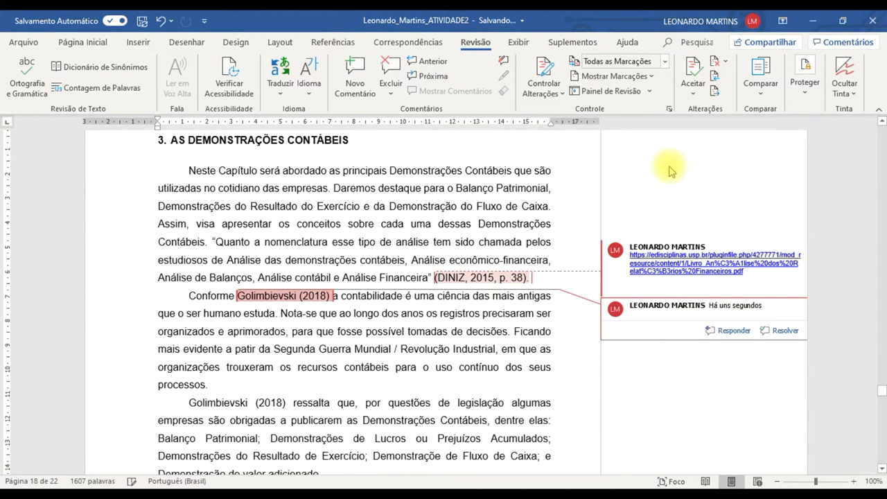
type("https://www.univates.br/bdu/bitstream/10737/2434/1/2018NeliInesGolimbievski.pdf")
Attach a new comment with the same univates.br monograph link to the 2018 citation opening section 3's third paragraph
left_click_drag(196, 403, 272, 403)
key("ctrl+v")
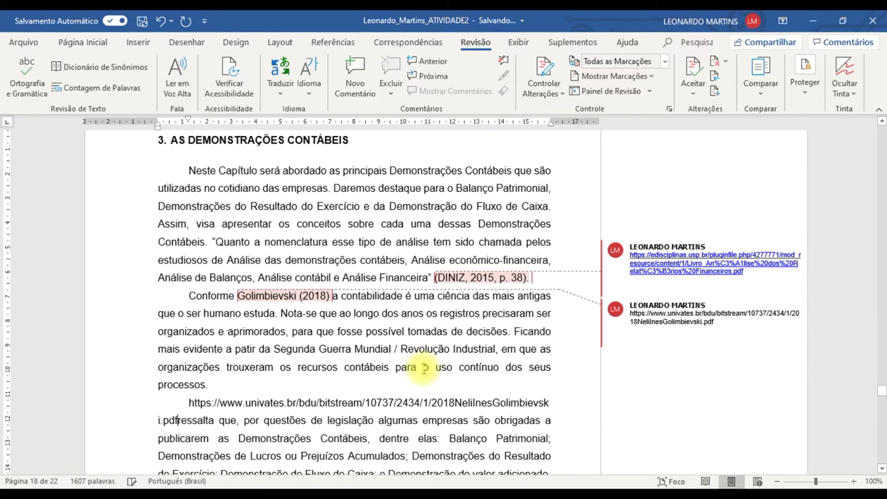
key("ctrl+z")
left_click(355, 69)
type("https://www.univates.br/bdu/bitstream/10737/2434/1/2018NeliInesGolimbievski.pdf")
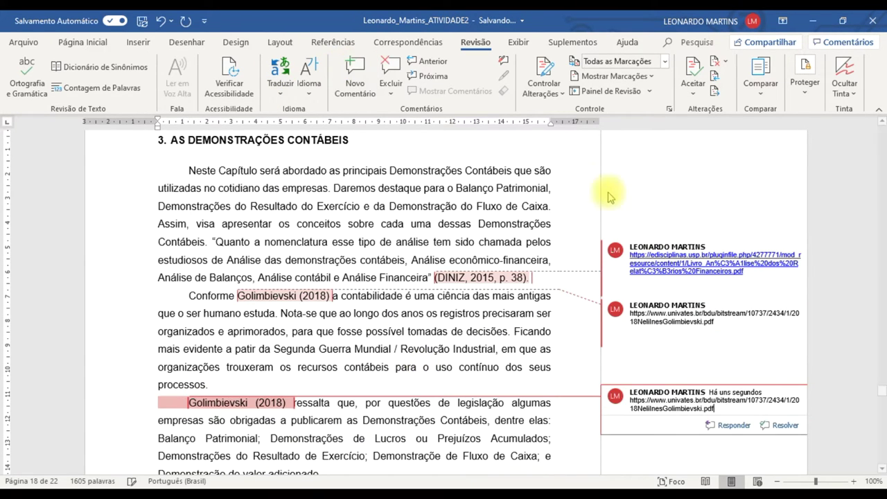
left_click(503, 348)
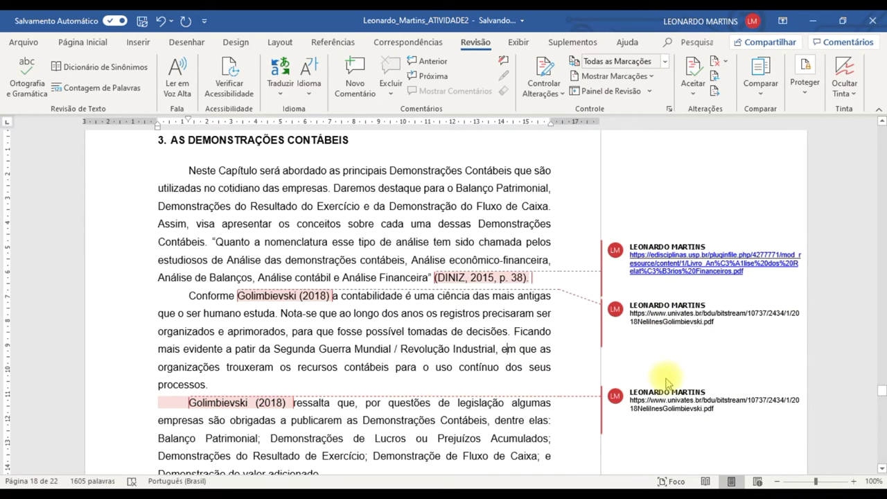
Attach a comment reading "Livro de AIFF da Faculdade" to the source credit below Figura 1
scroll(666, 383, "down", 2)
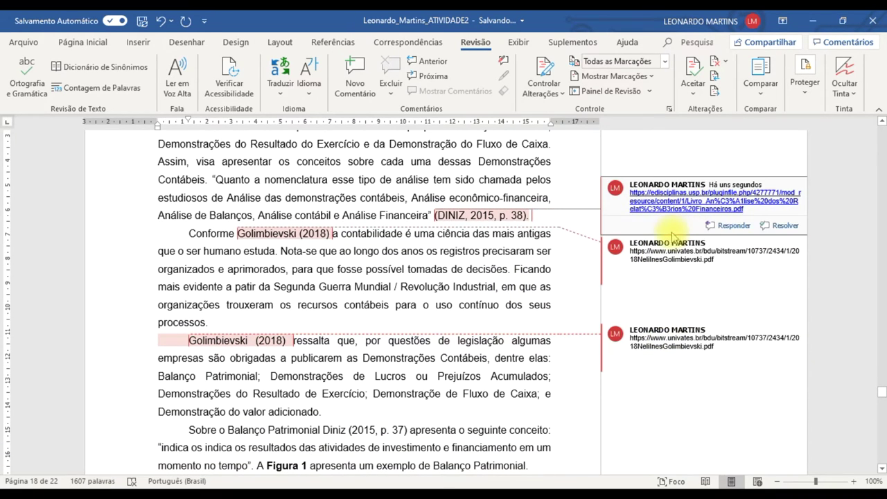
scroll(492, 281, "down", 3)
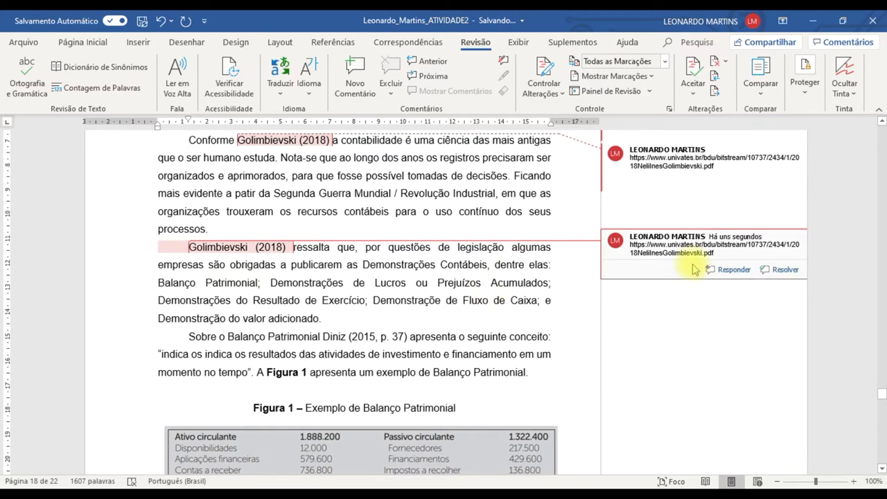
scroll(531, 386, "down", 4)
scroll(481, 409, "down", 3)
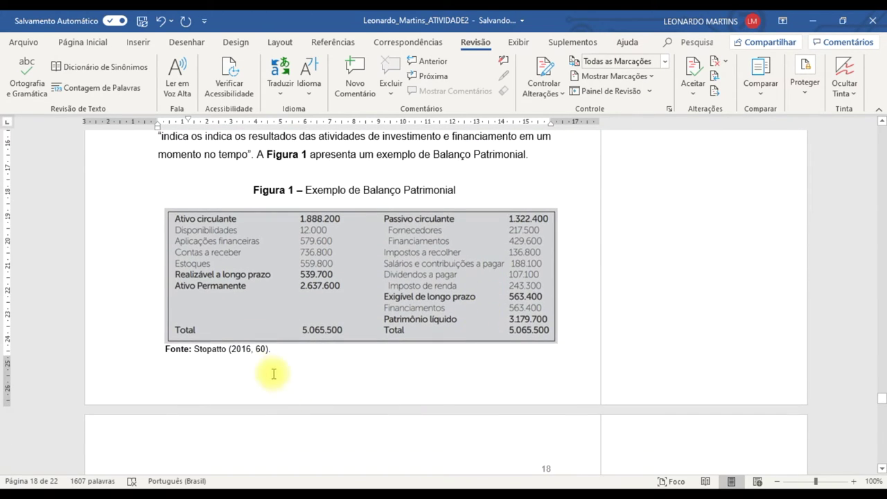
left_click_drag(271, 351, 188, 352)
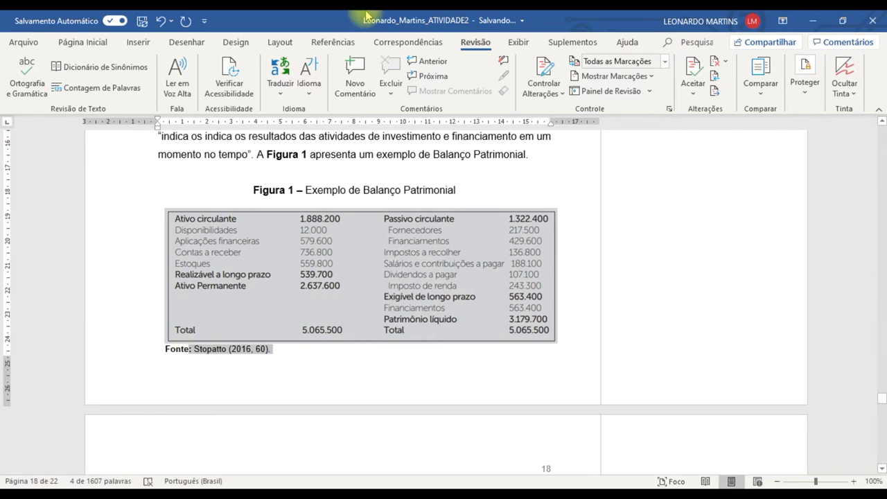
left_click(355, 75)
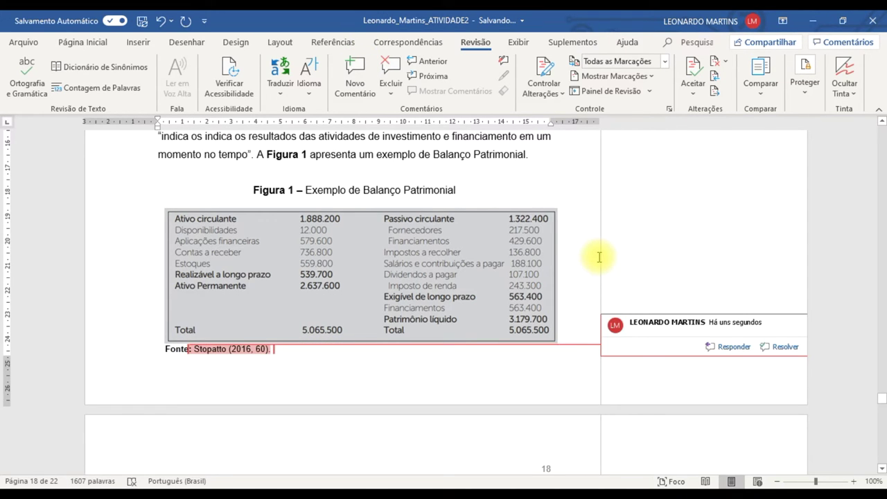
type("Livro de AIFF")
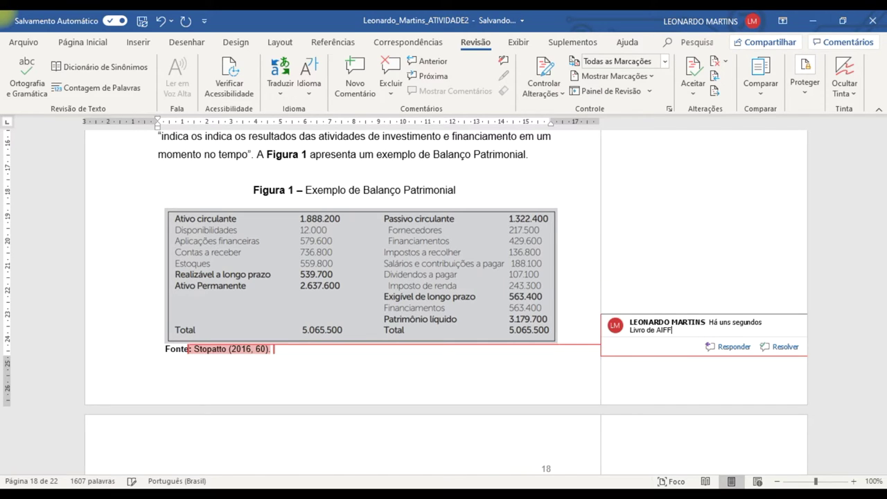
type(" (")
key("BackSpace")
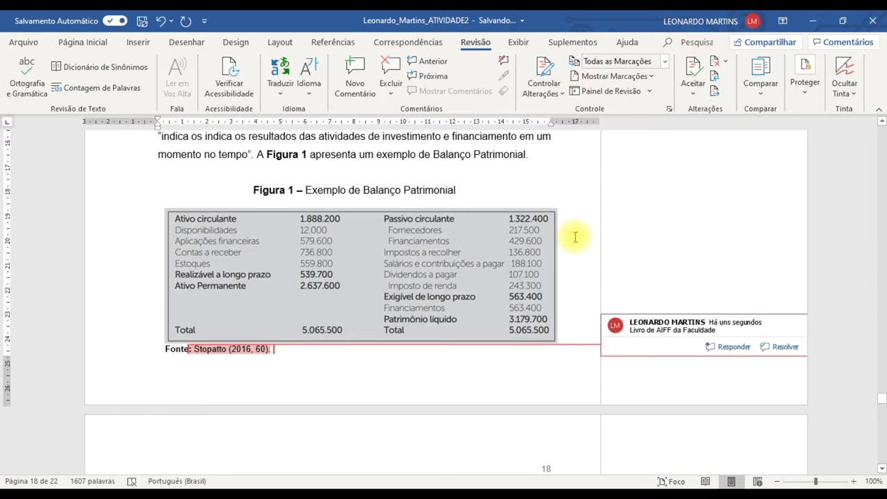
Review Figura 1, the paragraph explaining it on the following page, and the source comments beside section 3's citations
scroll(575, 237, "up", 1)
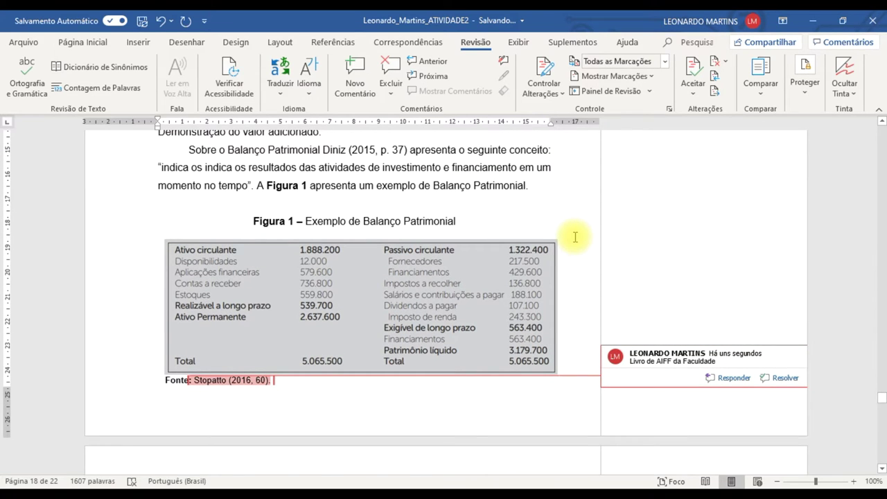
scroll(406, 287, "up", 2)
scroll(407, 290, "down", 3)
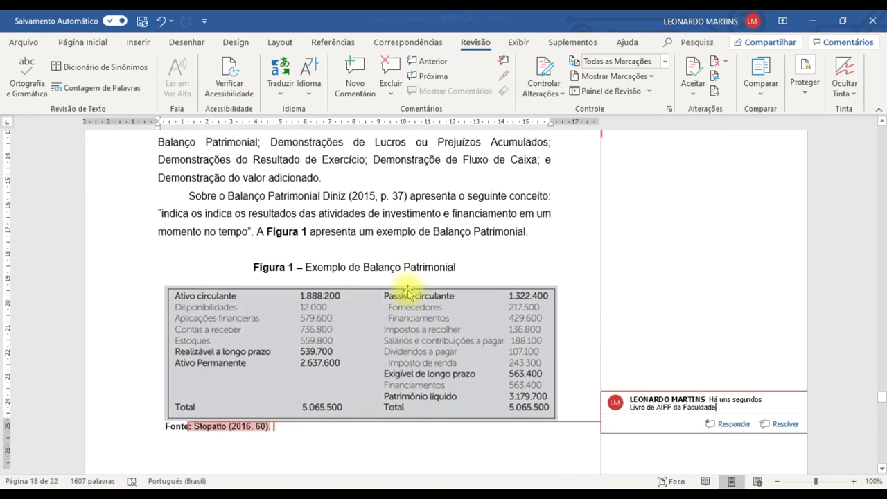
scroll(409, 291, "down", 10)
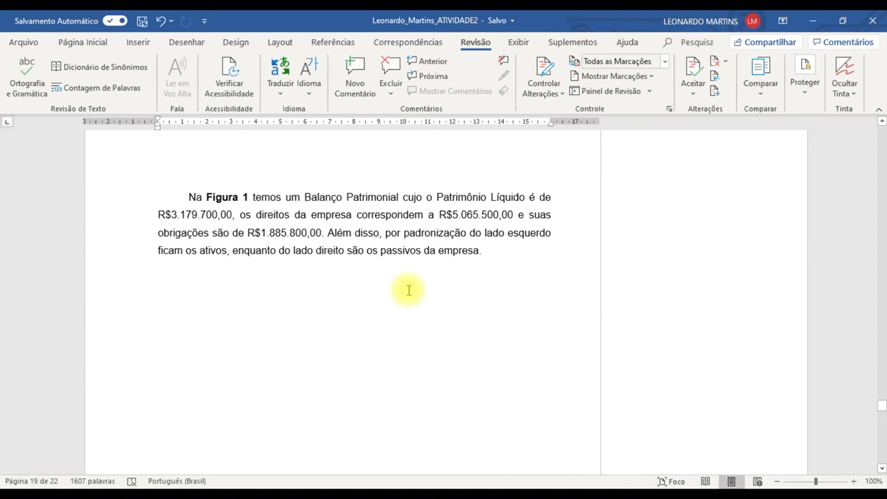
scroll(421, 284, "up", 5)
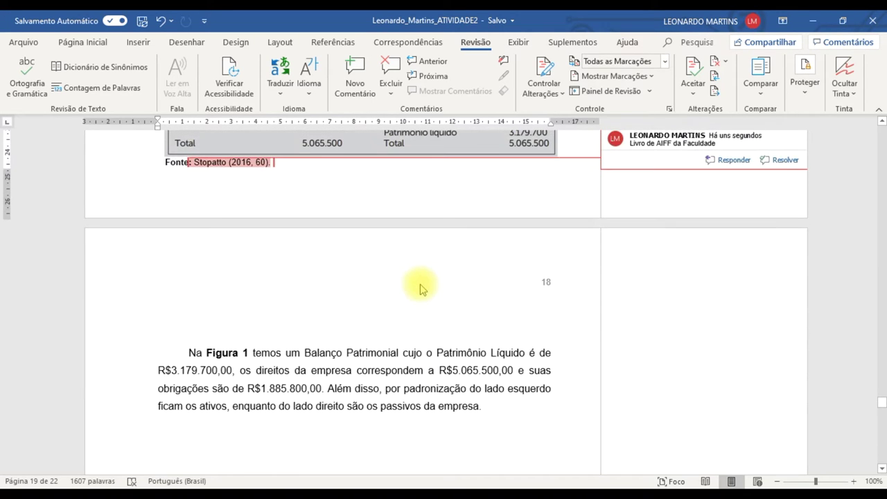
scroll(421, 284, "down", 3)
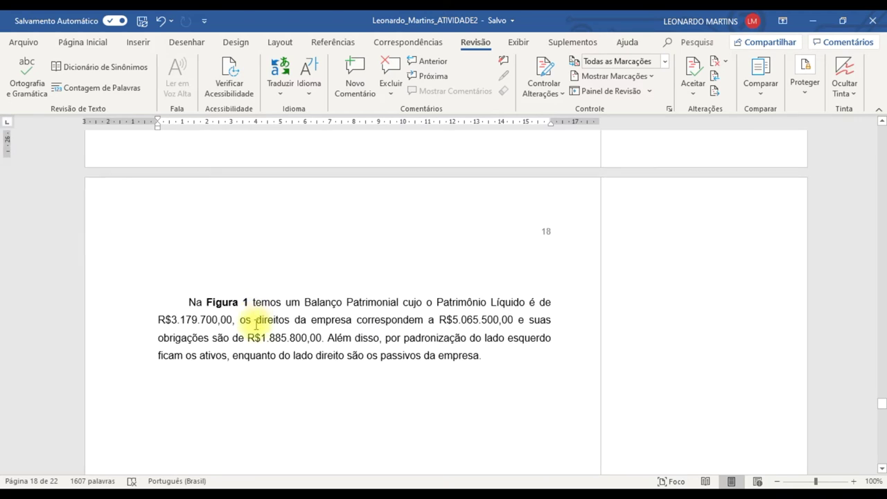
left_click_drag(188, 262, 178, 242)
left_click(330, 319)
scroll(521, 368, "up", 9)
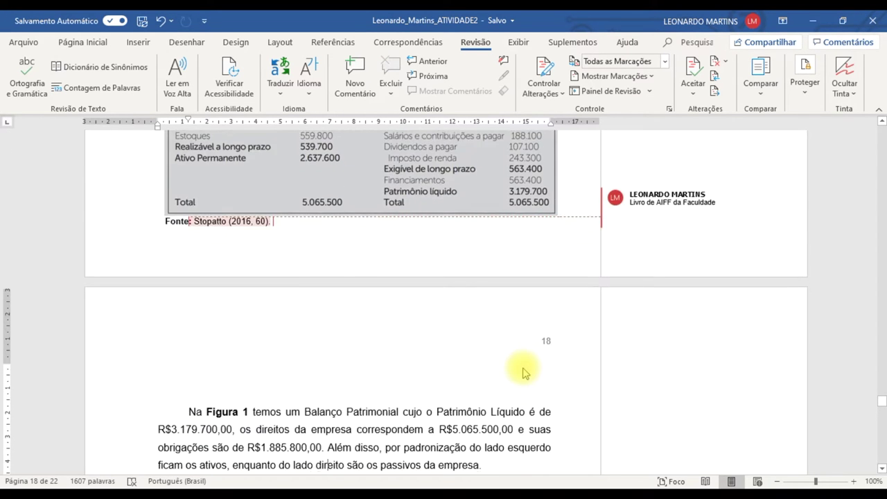
scroll(524, 368, "up", 9)
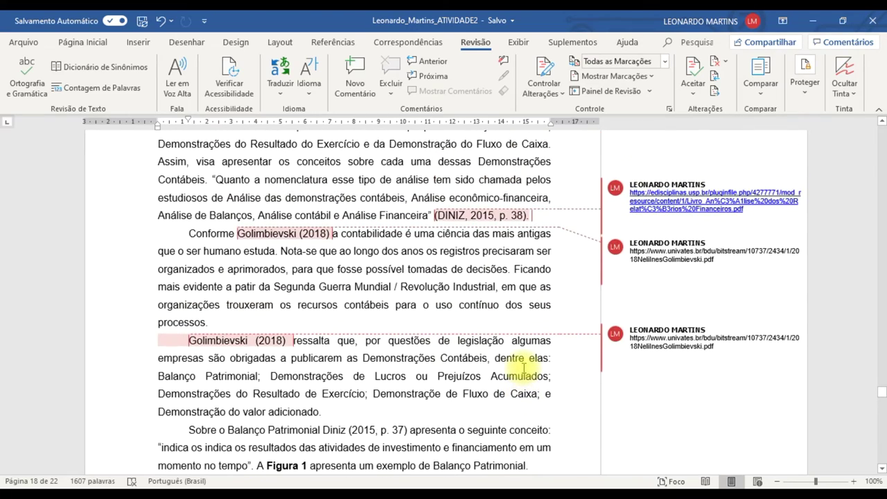
scroll(623, 313, "down", 8)
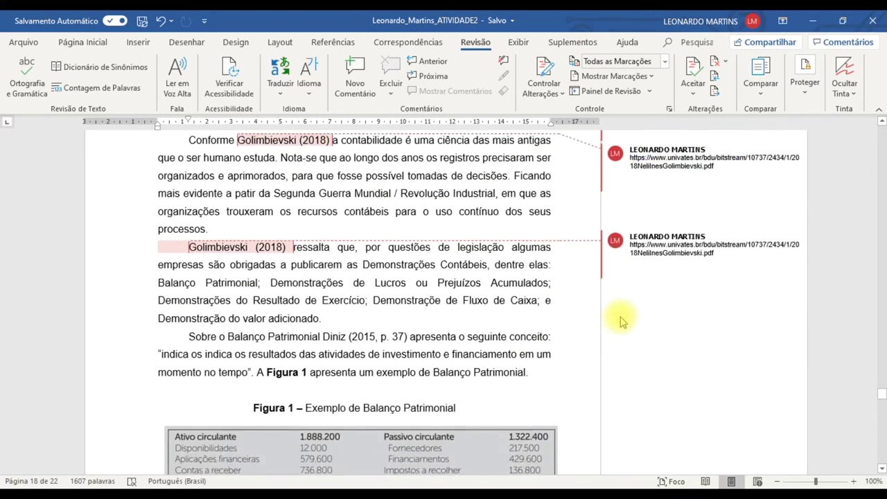
scroll(613, 319, "up", 8)
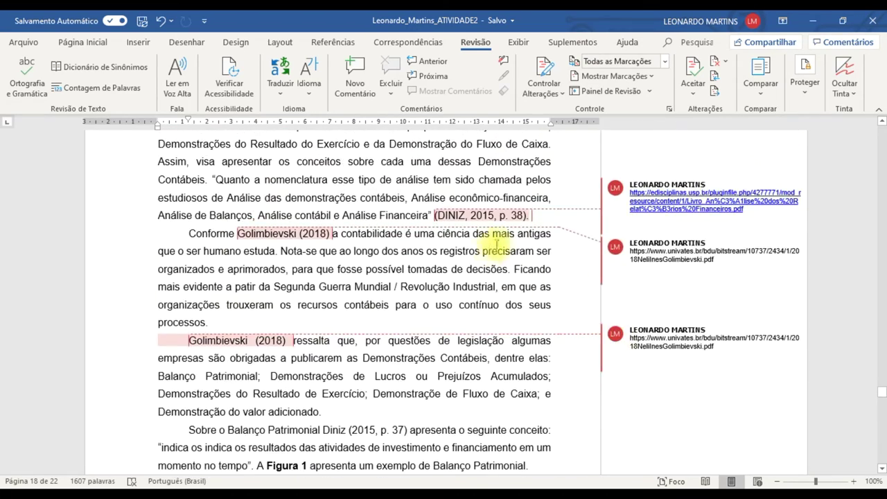
Switch to Chrome and look through the opening pages of the ANÁLISE DAS DEMONSTRAÇÕES CONTÁBEIS e-book and the other open source PDFs
key("super+Tab")
key("super")
key("Escape")
key("alt+Tab")
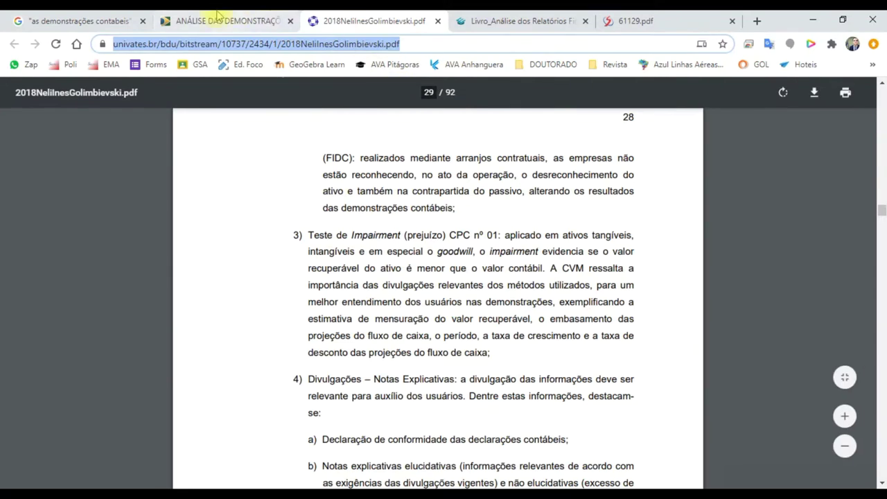
left_click(296, 26)
scroll(432, 333, "up", 6)
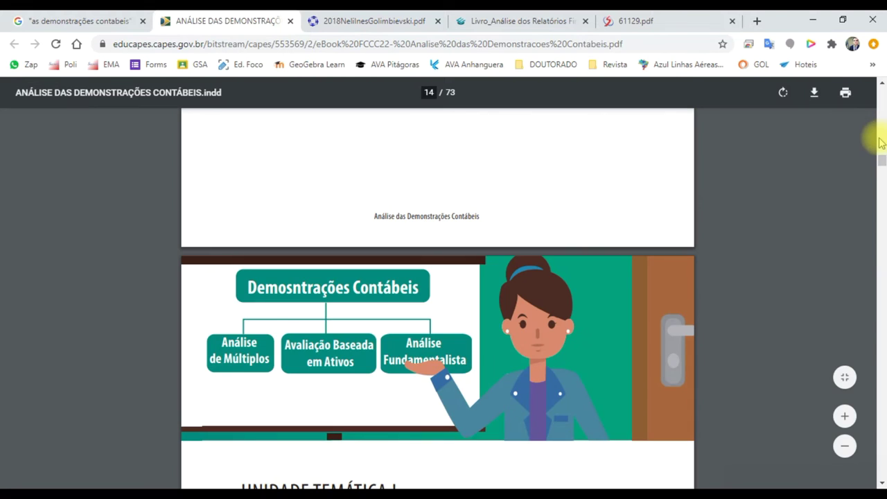
left_click_drag(882, 160, 881, 97)
scroll(610, 267, "down", 5)
scroll(590, 283, "down", 10)
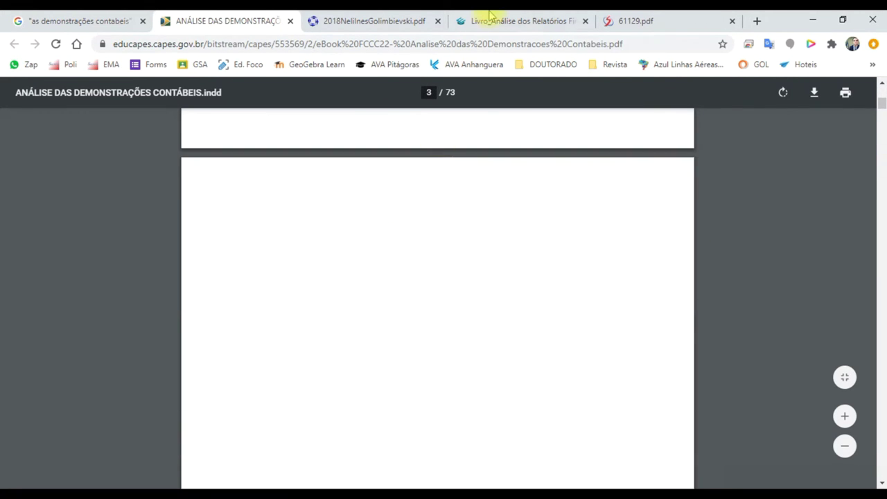
left_click(485, 21)
left_click(636, 18)
Return to the Word document and review the Balanço Patrimonial paragraph above Figura 1
key("alt+Tab")
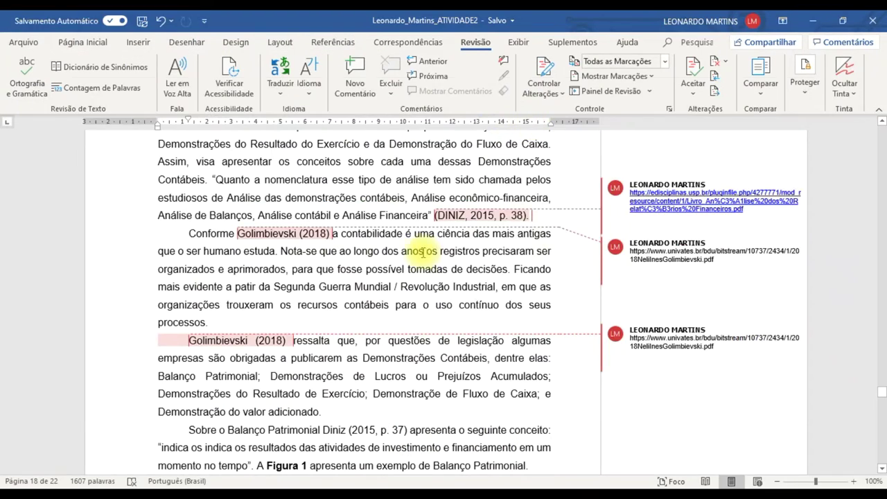
key("alt+Tab")
key("alt+Tab")
key("alt+Tab")
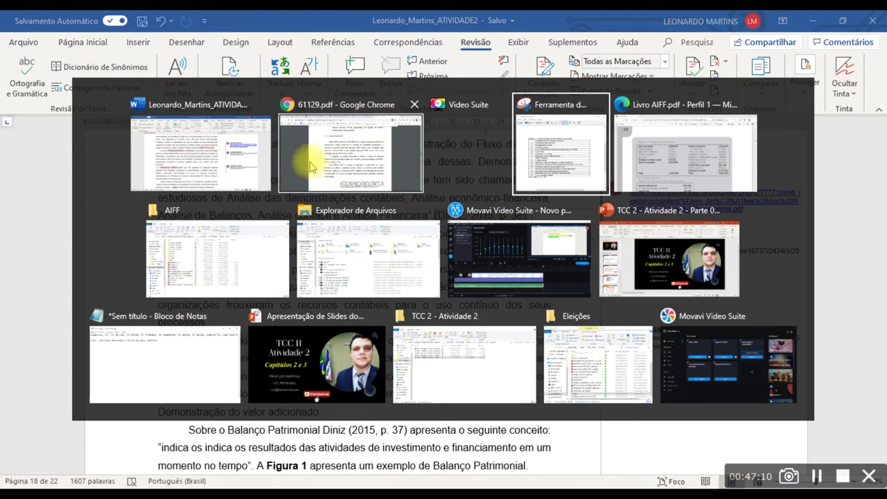
left_click(244, 154)
scroll(449, 339, "down", 2)
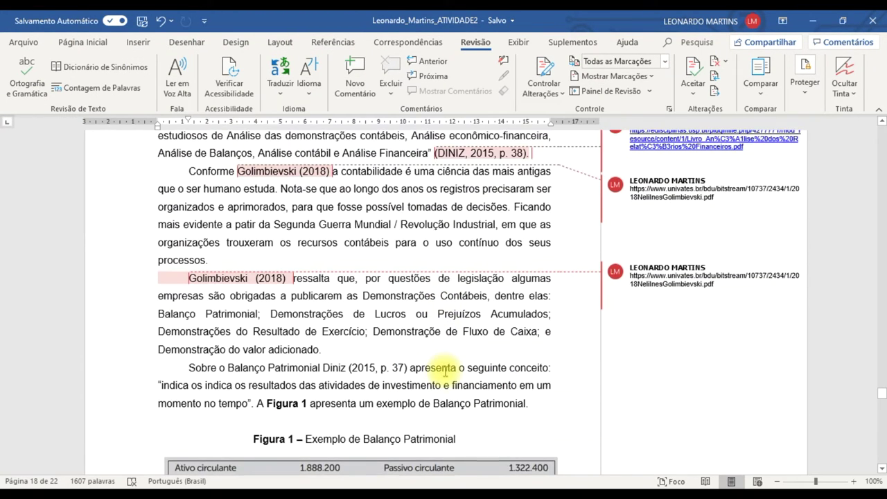
scroll(446, 375, "down", 1)
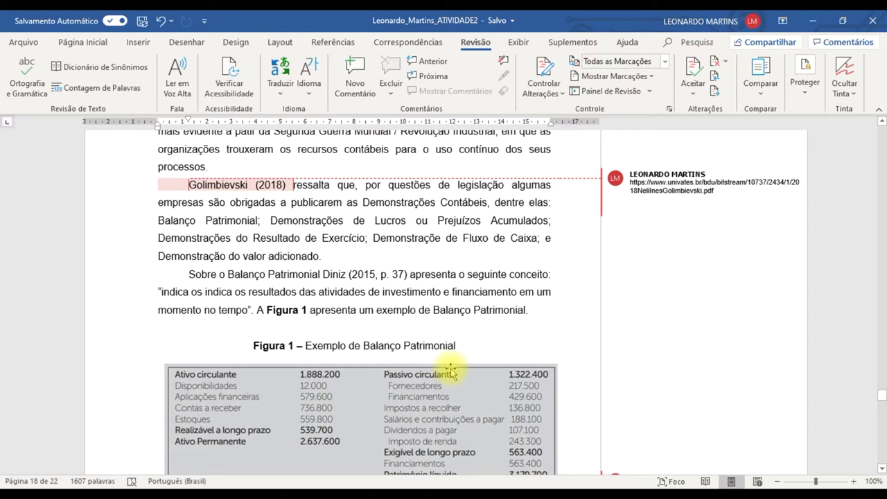
Review the chapter 3 text on the Demonstrações Contábeis, including its commented citations, the Balanço Patrimonial concept and Figura 1
scroll(377, 313, "up", 4)
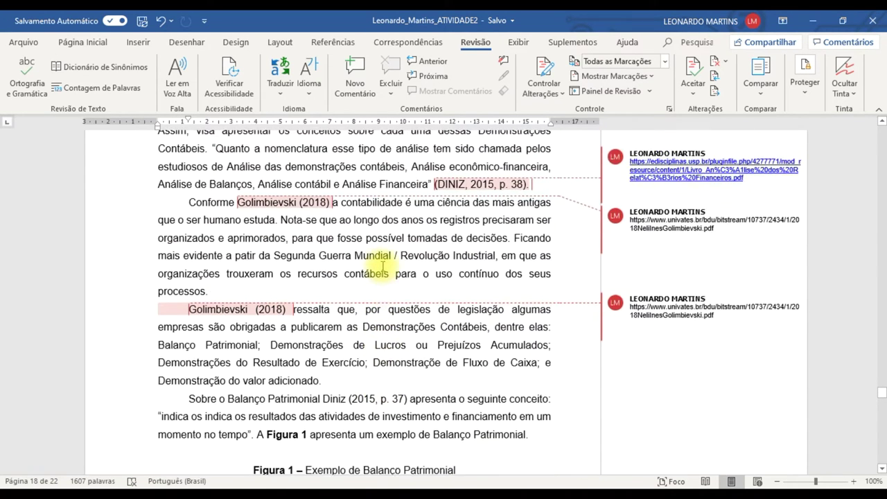
left_click_drag(184, 165, 281, 420)
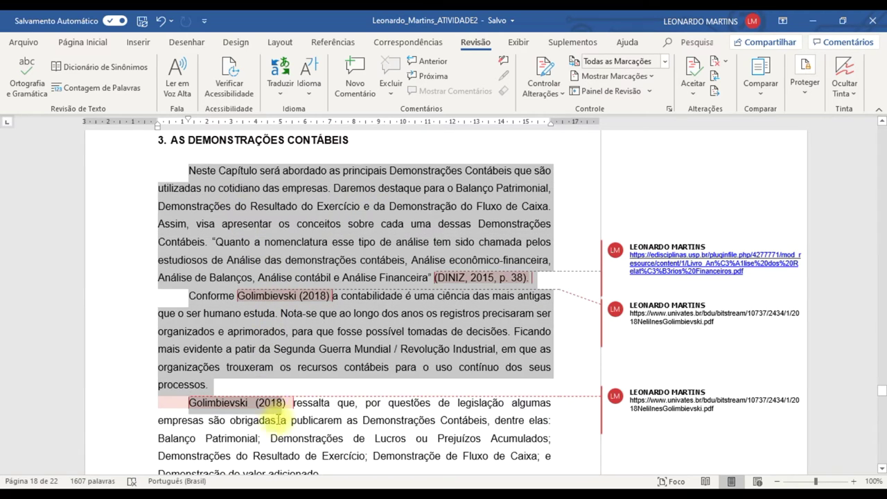
scroll(285, 420, "down", 2)
scroll(353, 444, "down", 1)
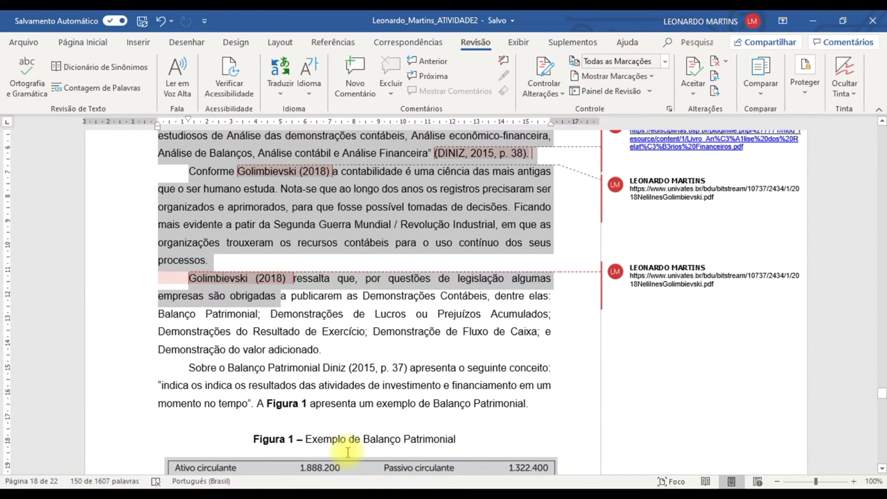
left_click(191, 369)
left_click_drag(203, 375, 436, 396)
left_click(443, 390)
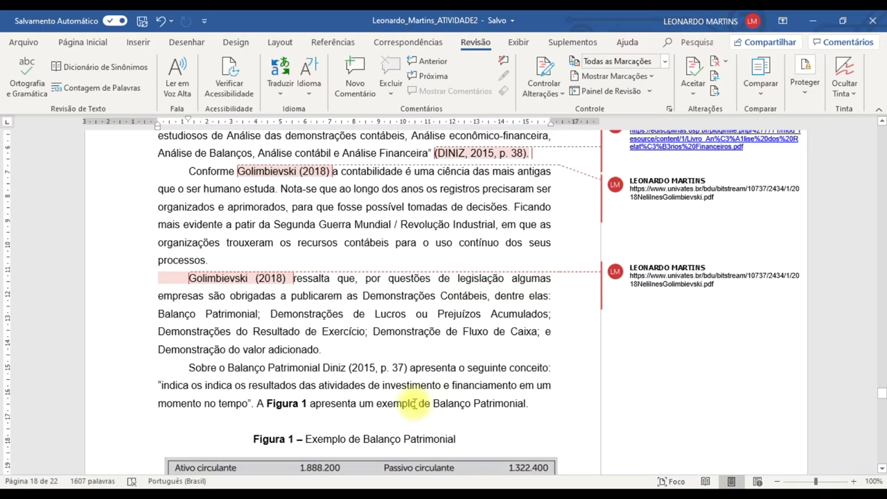
scroll(405, 404, "up", 1)
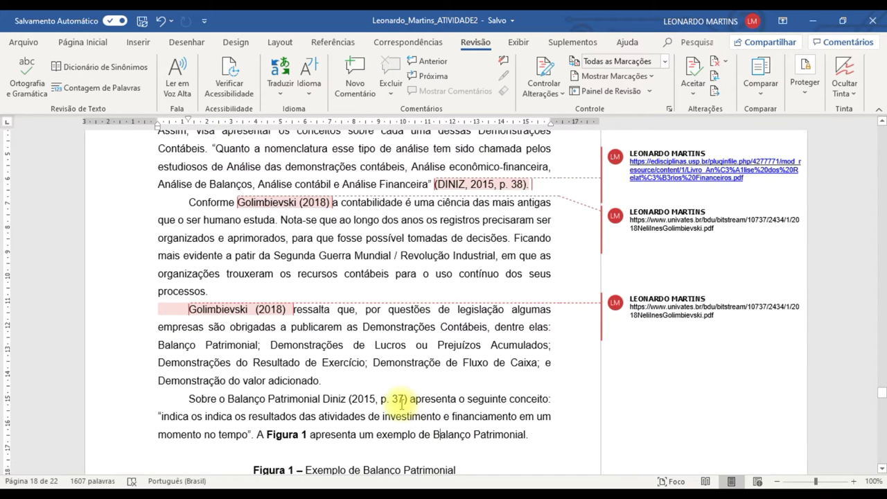
left_click_drag(229, 399, 321, 400)
scroll(289, 405, "down", 1)
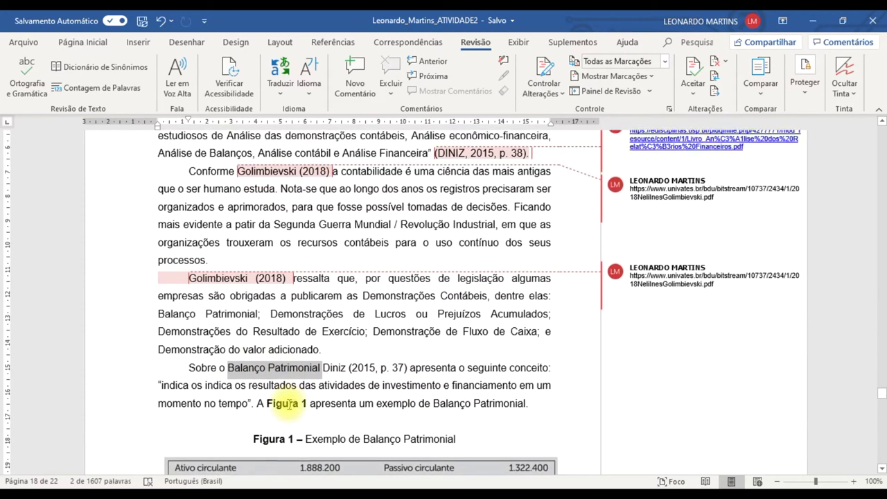
scroll(289, 405, "down", 3)
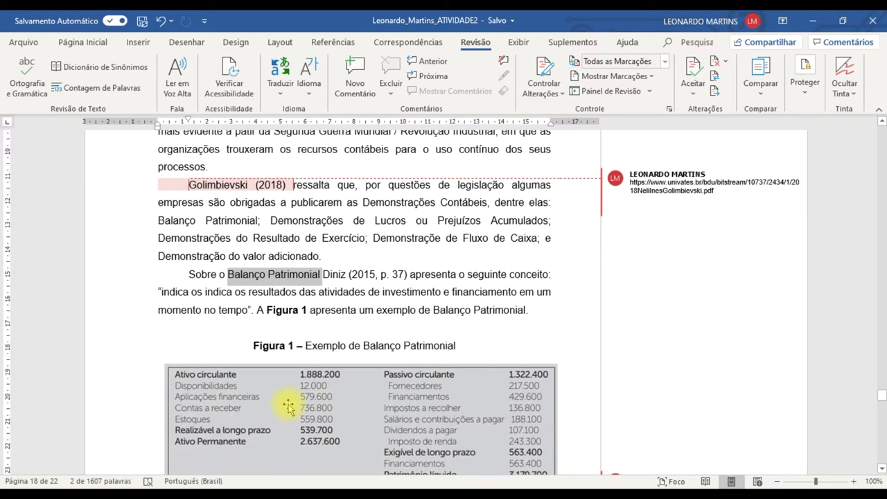
scroll(288, 408, "down", 1)
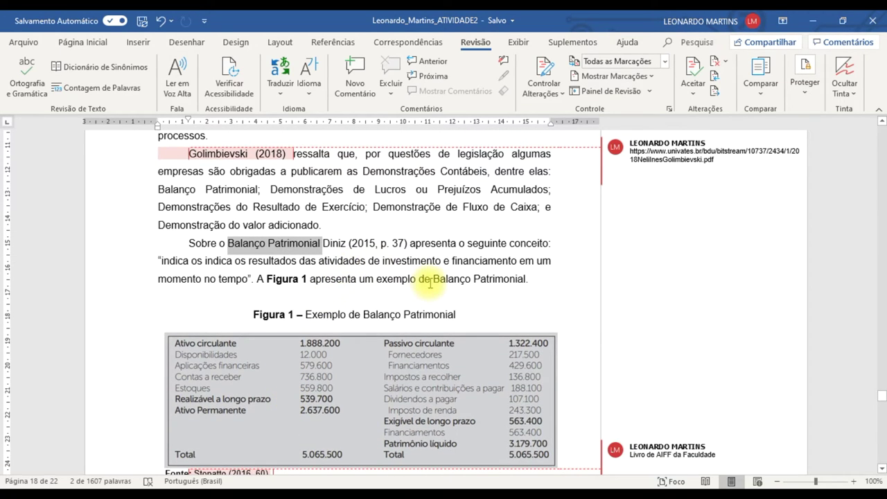
Delete the blank line above the paragraph starting "Na Figura 1 temos um Balanço Patrimonial" on the page after the figure
scroll(396, 329, "down", 10)
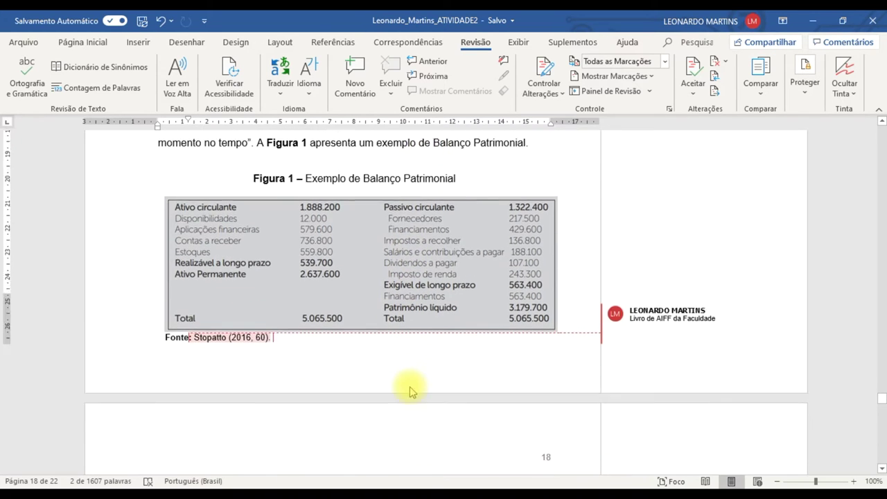
left_click(380, 340)
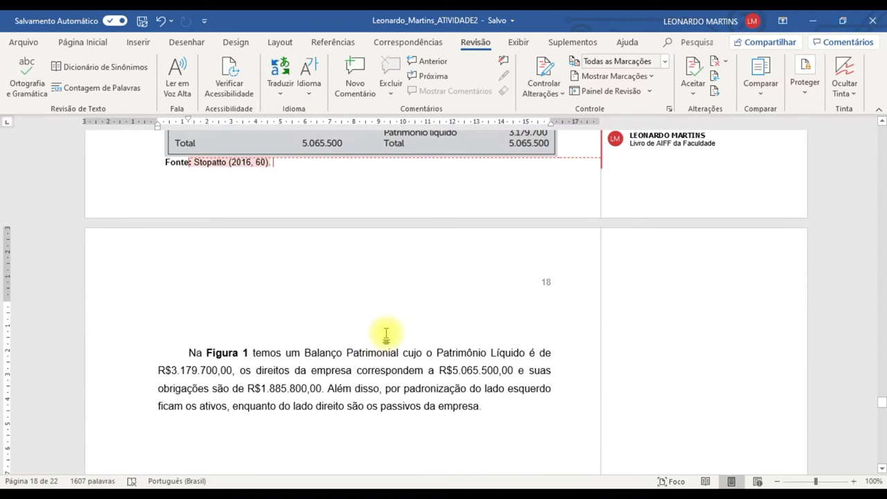
key("Delete")
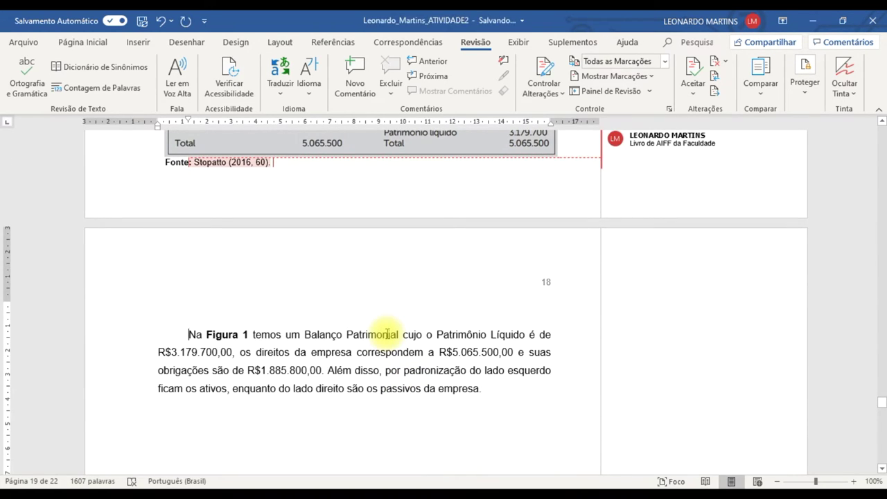
Switch to Chrome and show the first Google results for "as demonstrações contabeis" ARTIGO pdf
scroll(407, 312, "up", 11)
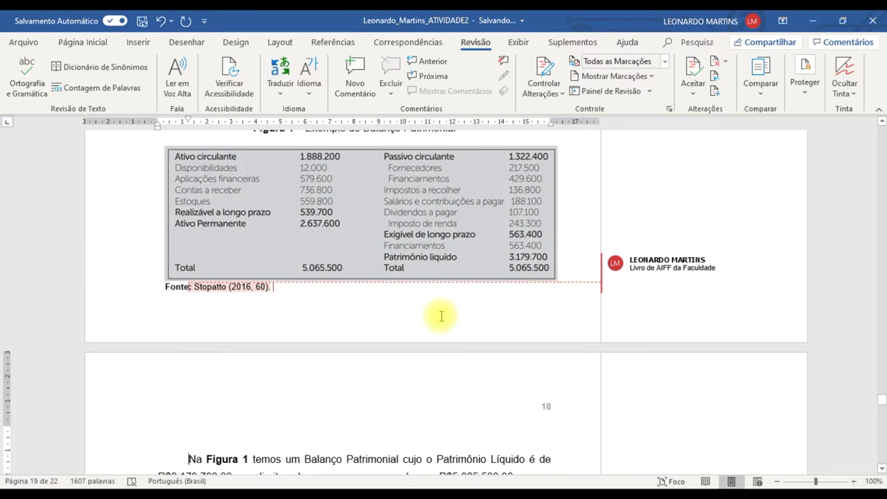
scroll(465, 323, "up", 8)
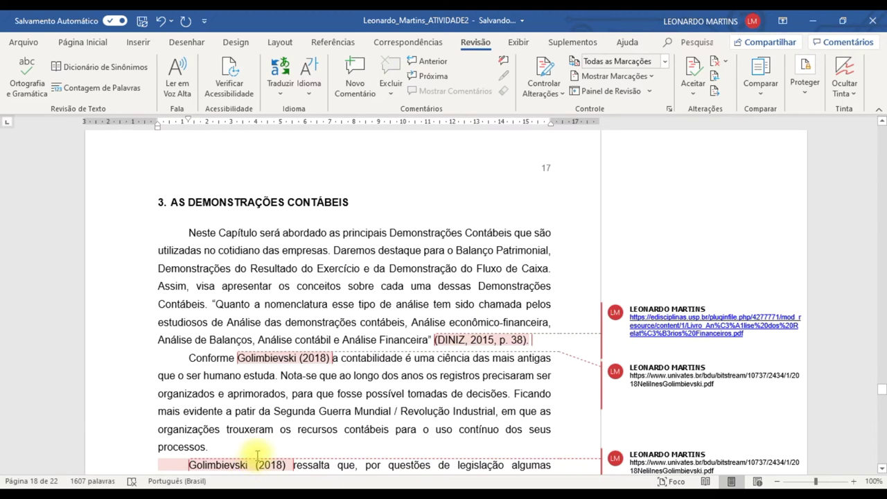
key("alt+Tab")
left_click(84, 21)
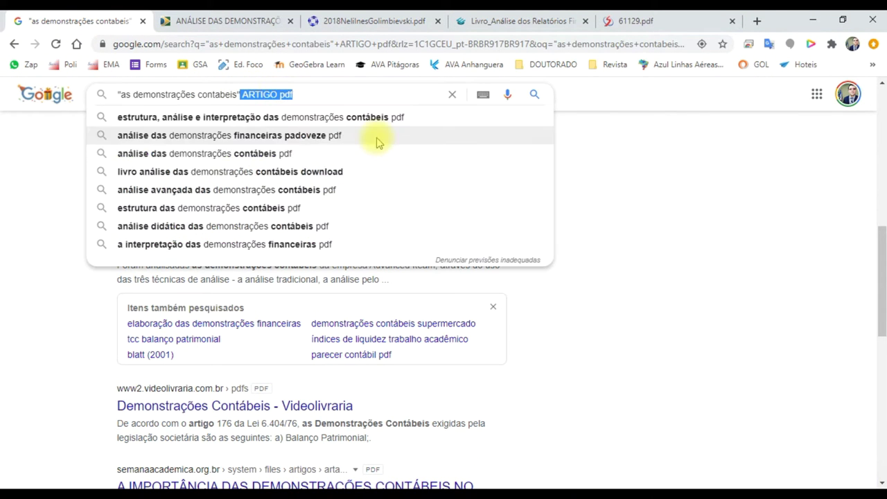
left_click(702, 237)
scroll(444, 277, "up", 5)
scroll(441, 277, "up", 3)
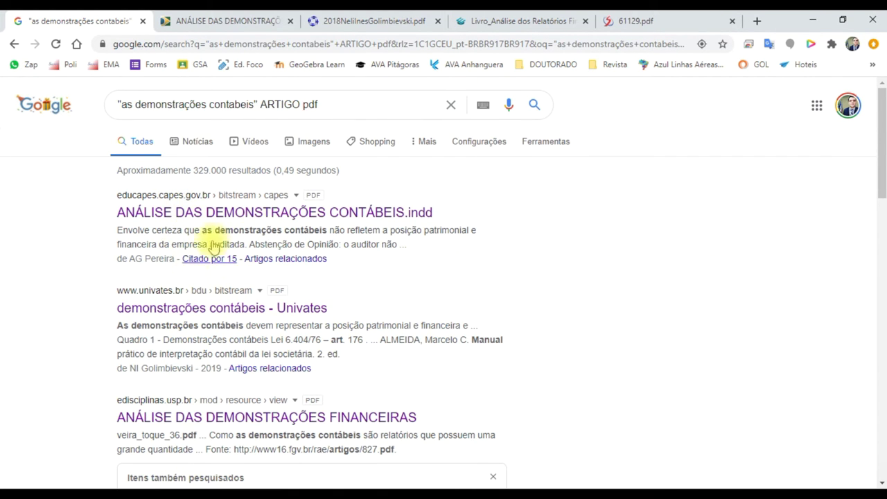
Look through the query wording and the listed results, and open the second page of results
double_click(295, 102)
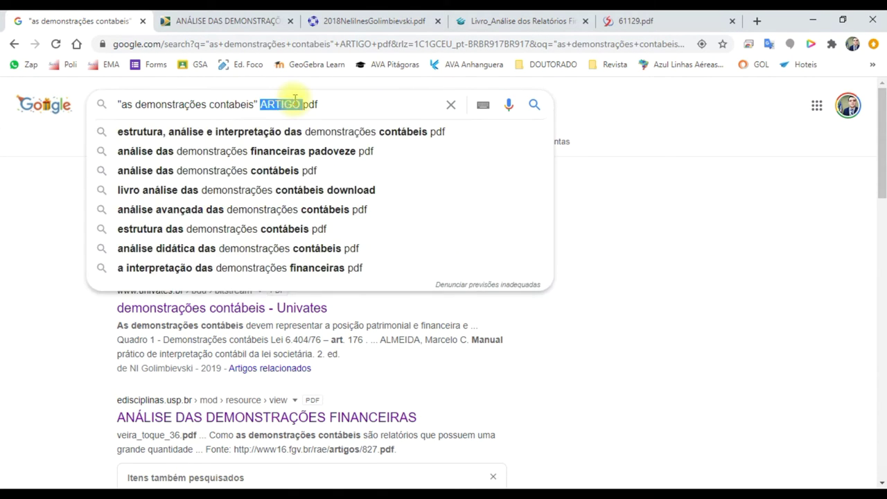
left_click(295, 102)
left_click(357, 105)
key("Escape")
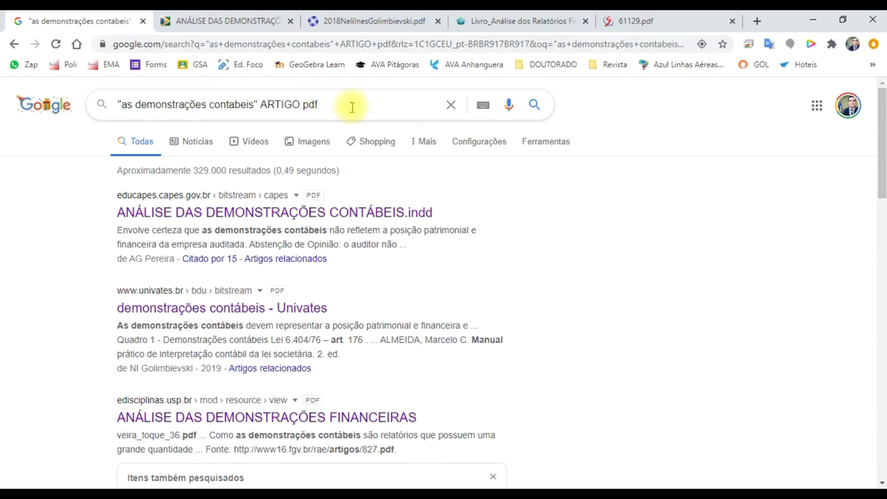
scroll(380, 347, "down", 10)
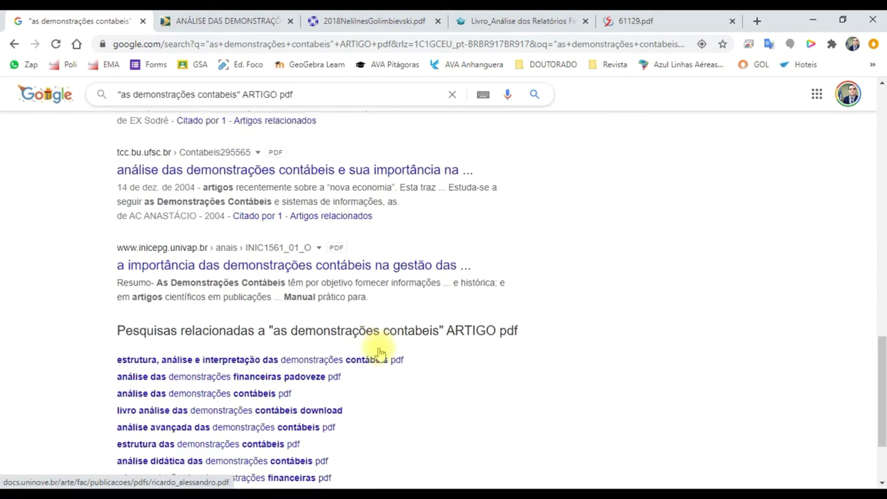
scroll(379, 353, "down", 2)
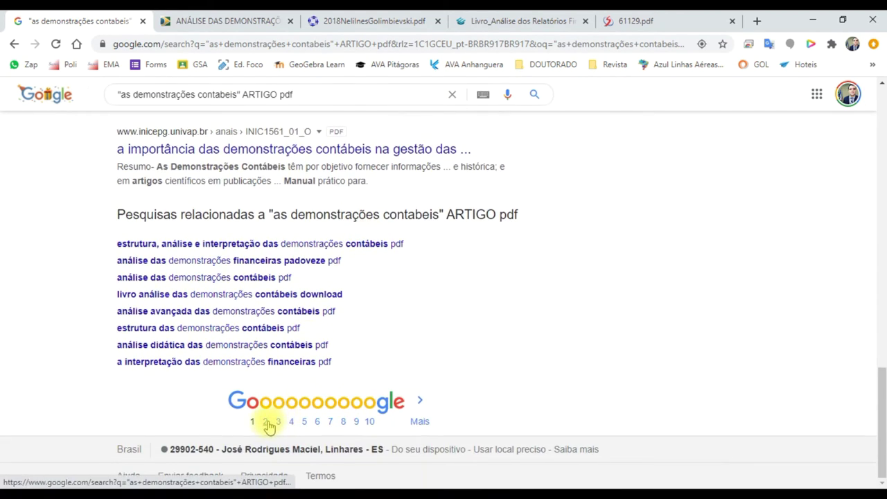
left_click(267, 423)
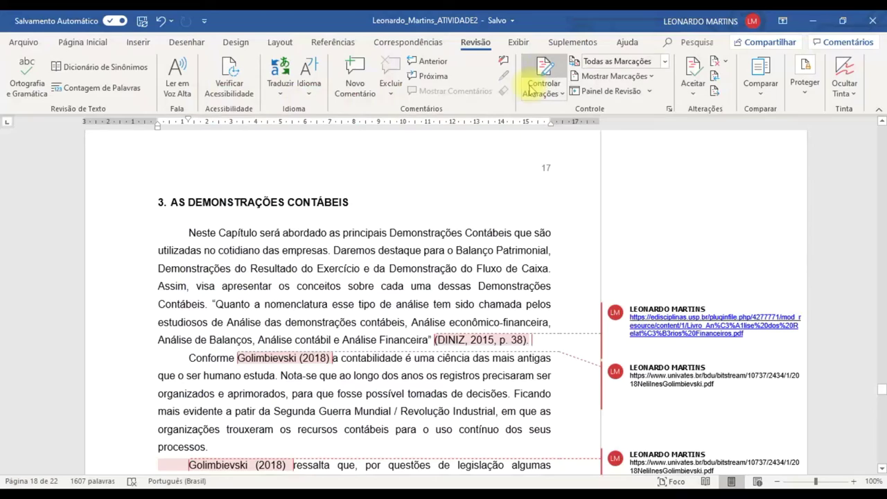
Switch to the Word document and look further down, past the chapter 3 text
scroll(435, 320, "down", 10)
scroll(435, 320, "down", 10)
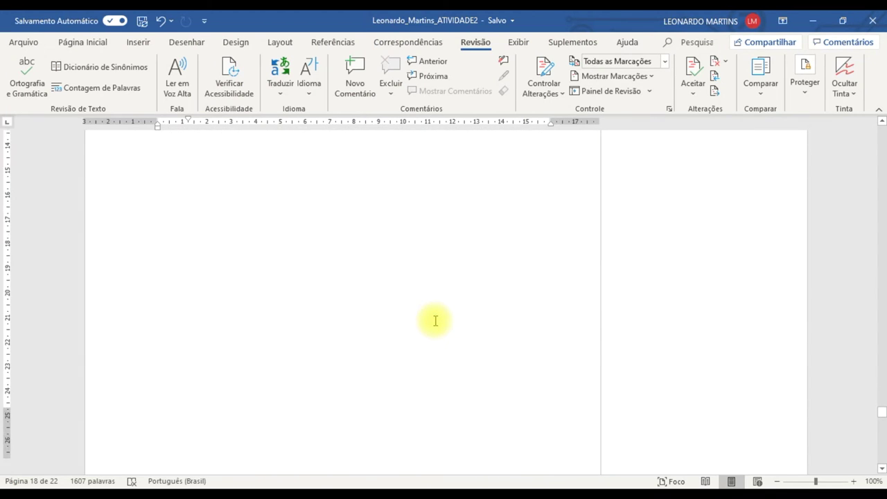
left_click_drag(330, 247, 196, 241)
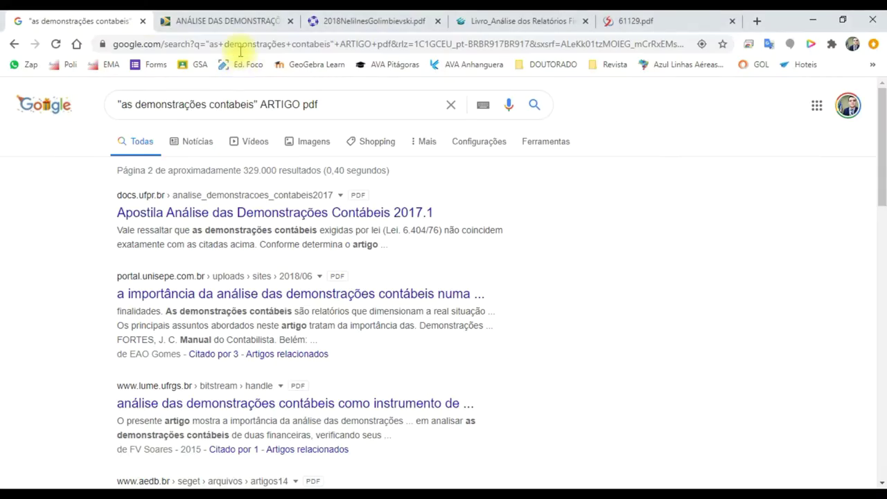
Switch to Chrome and search Google for "OS INDICADORES FINANCEIROS" ARTIGO pdf in place of the previous quoted phrase
left_click_drag(254, 104, 164, 106)
key("BackSpace")
type("OS INDICADORES FINANCEIROS")
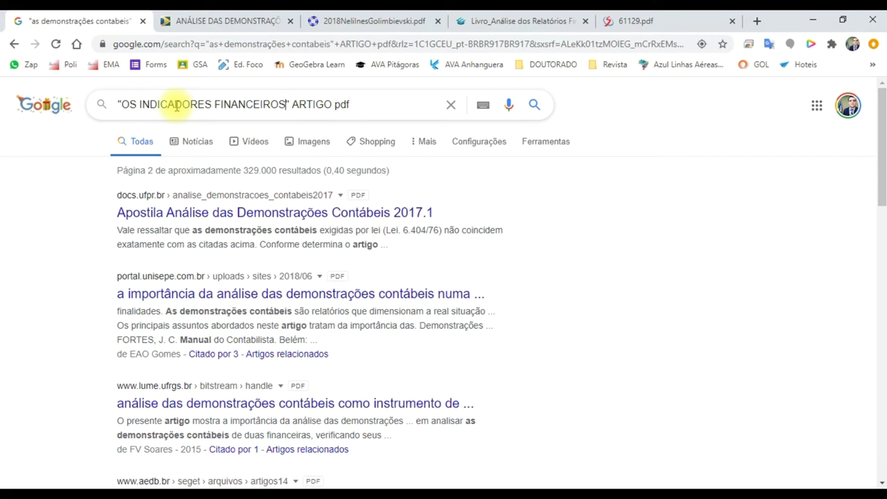
key("Return")
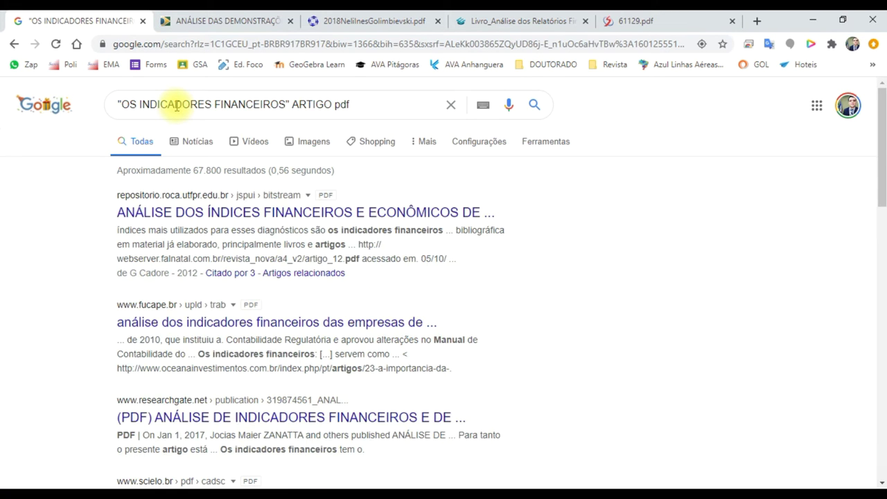
Remove the article "OS" from the quoted phrase and search for "INDICADORES FINANCEIROS" ARTIGO pdf
left_click(176, 105)
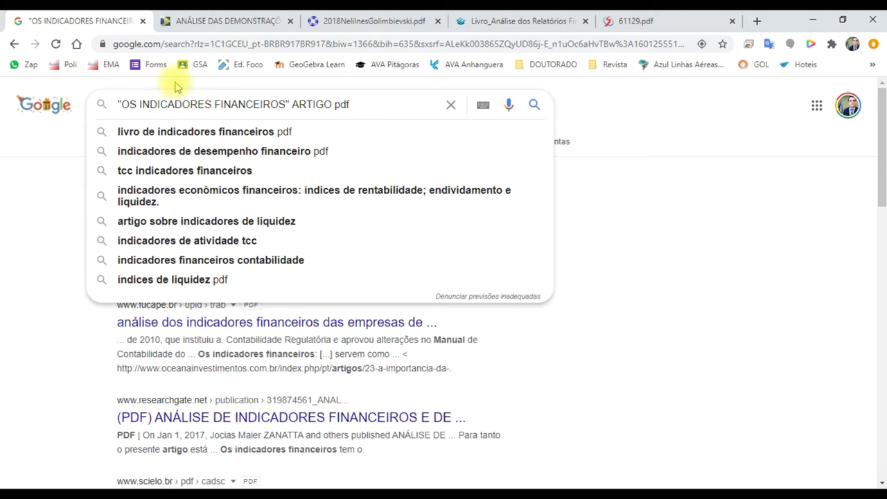
key("BackSpace")
key("BackSpace")
key("BackSpace")
key("Return")
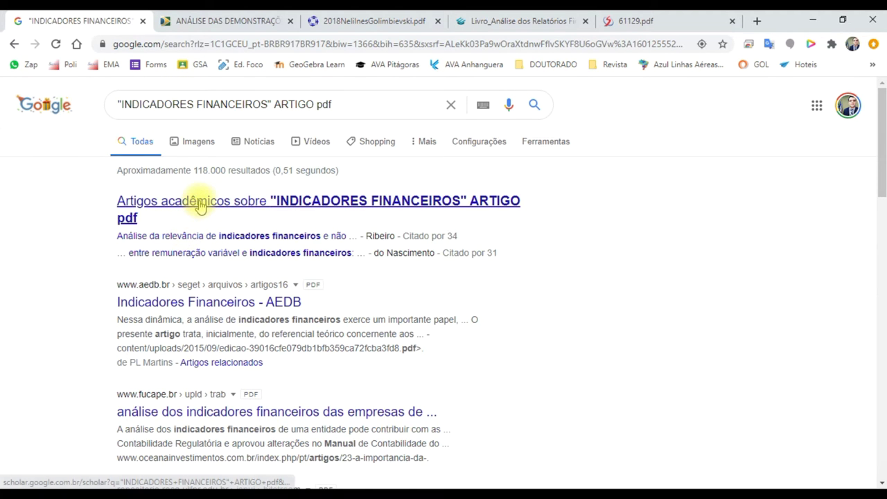
Open the academic articles on financial indicators and skim the PDF on the relevance of financial and non-financial indicators
left_click(258, 208)
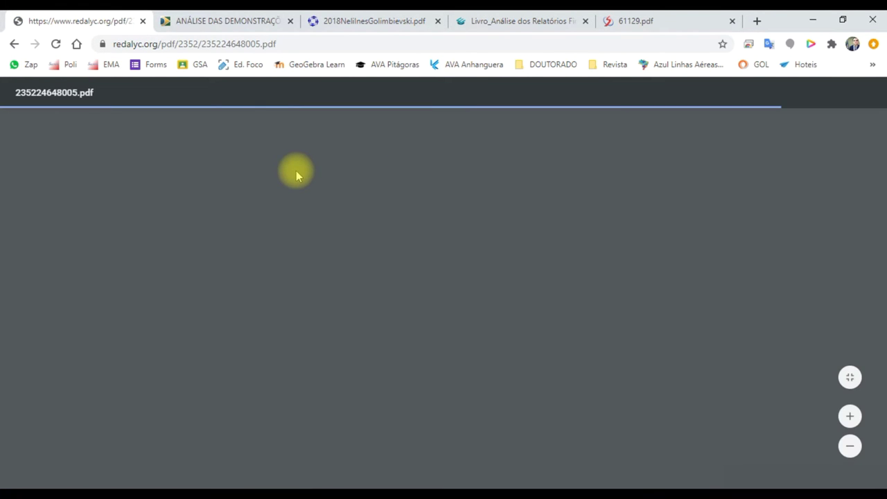
scroll(370, 233, "down", 2)
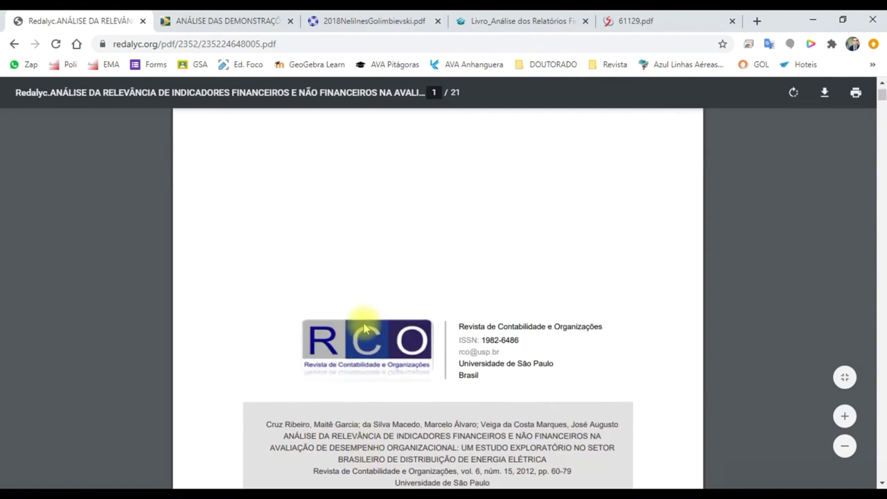
scroll(366, 328, "down", 2)
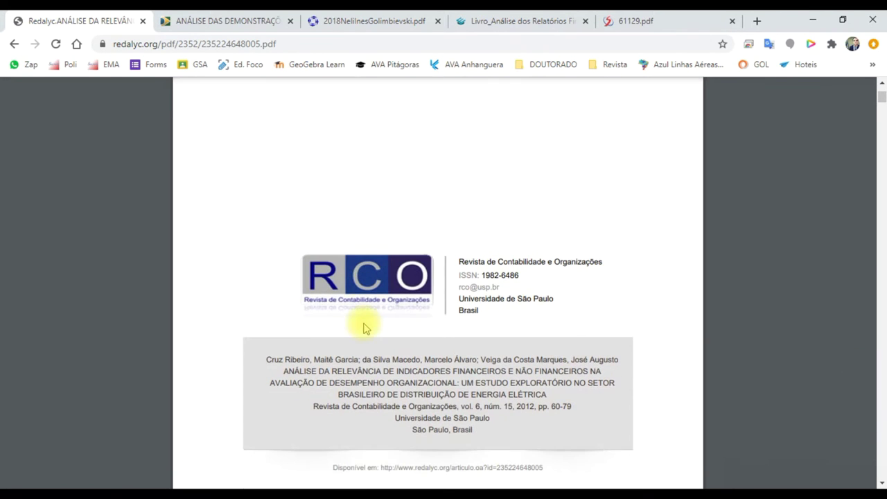
scroll(392, 319, "down", 15)
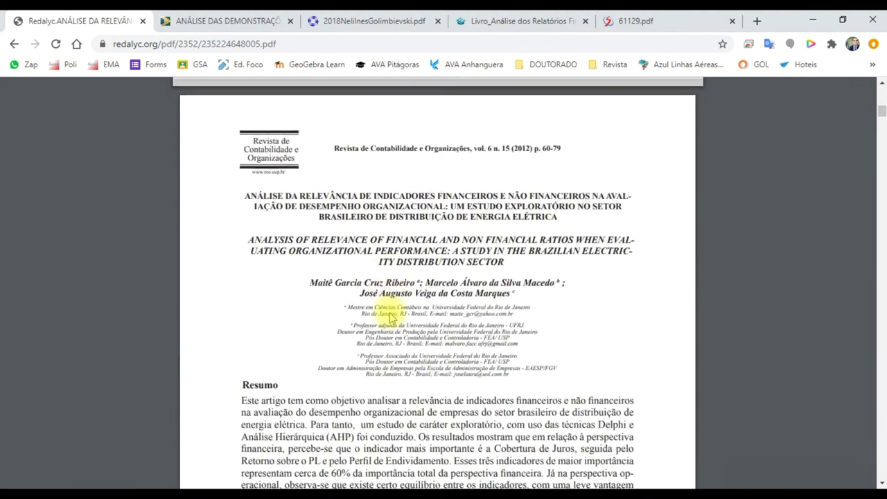
scroll(389, 317, "down", 15)
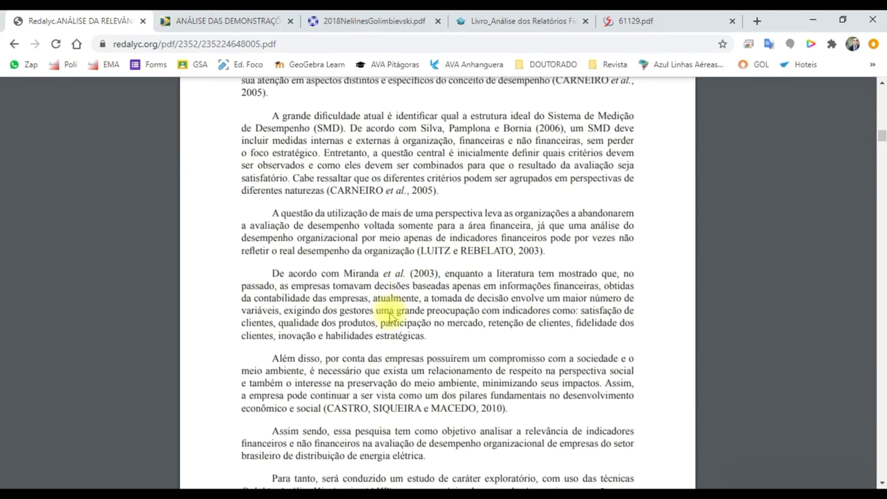
scroll(389, 317, "down", 15)
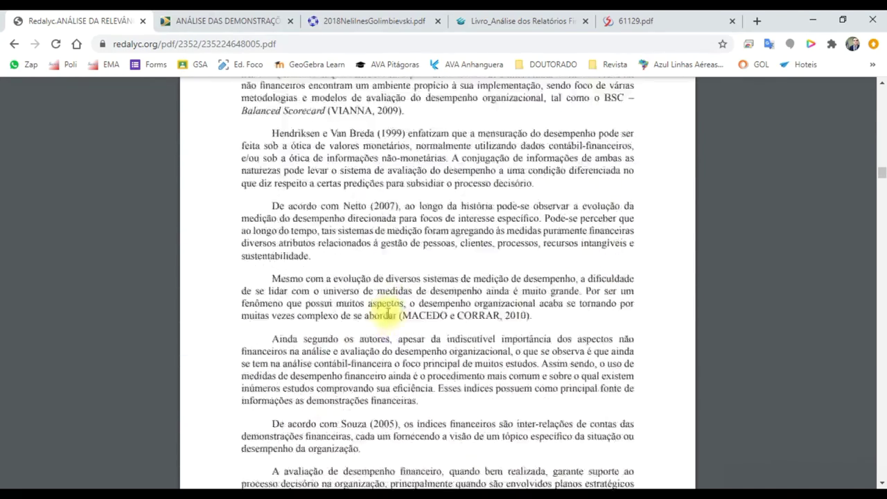
scroll(387, 313, "down", 15)
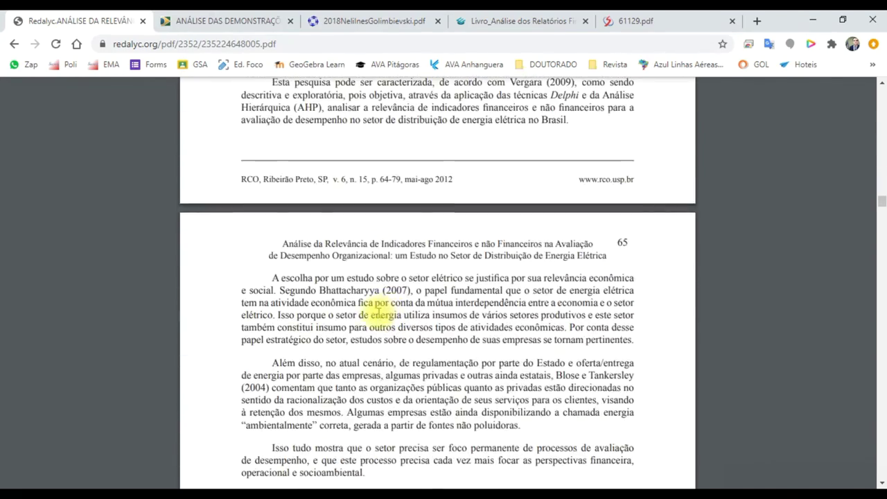
scroll(377, 313, "down", 15)
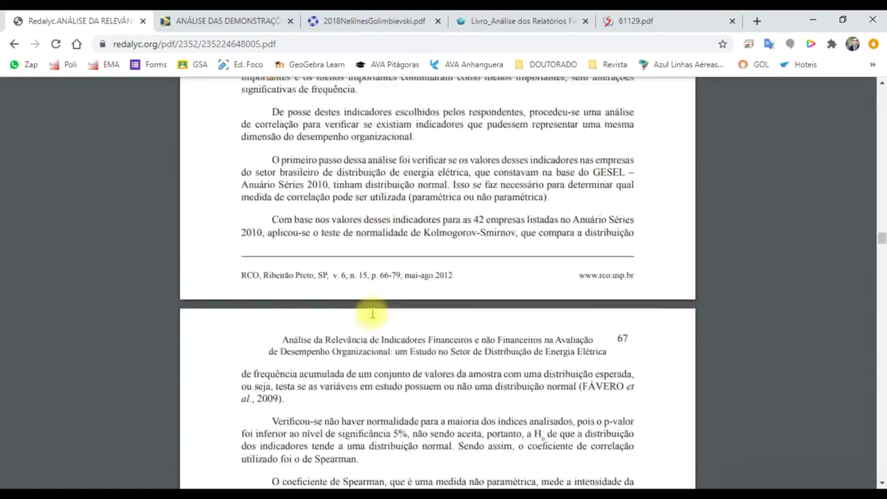
scroll(373, 314, "down", 15)
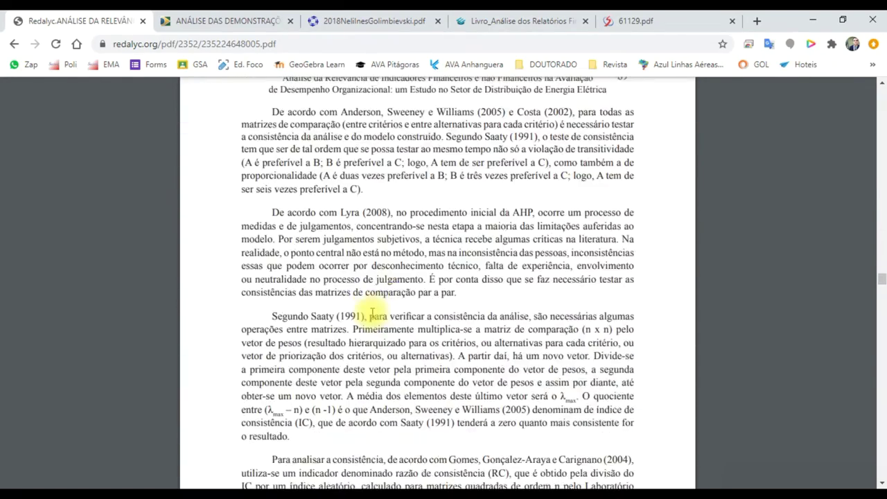
Finish skimming the PDF, return to the Google Scholar results and switch to the TCC II Atividade 2 slide show
scroll(372, 314, "down", 6)
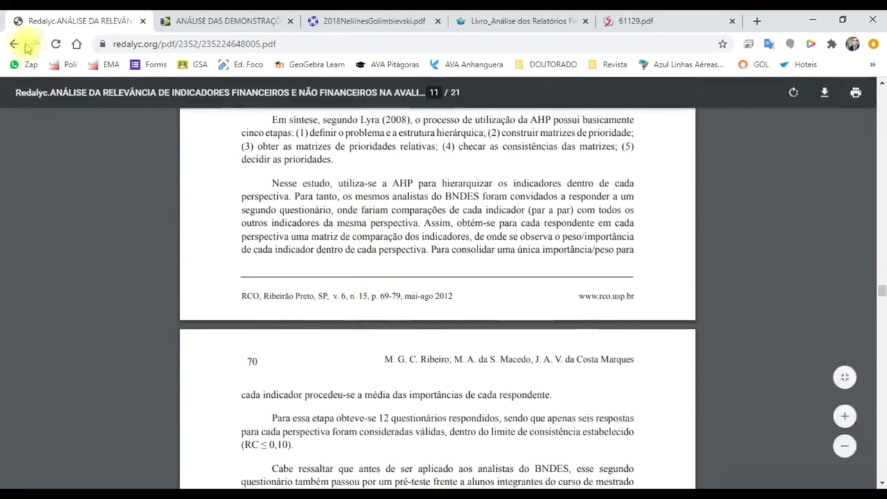
left_click(17, 43)
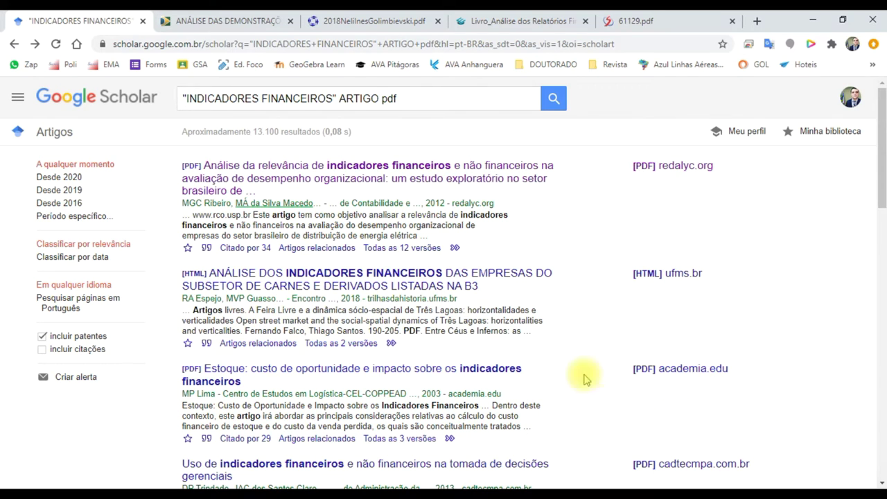
key("alt+Tab")
key("alt+Tab")
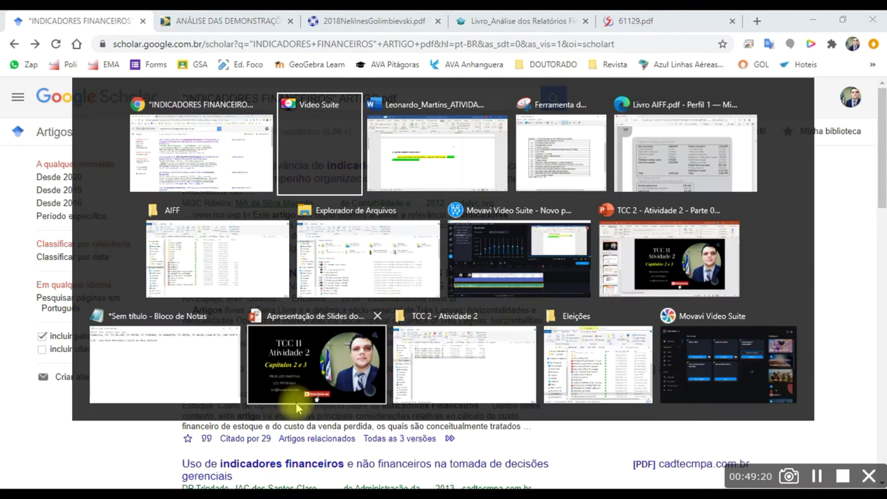
left_click(337, 349)
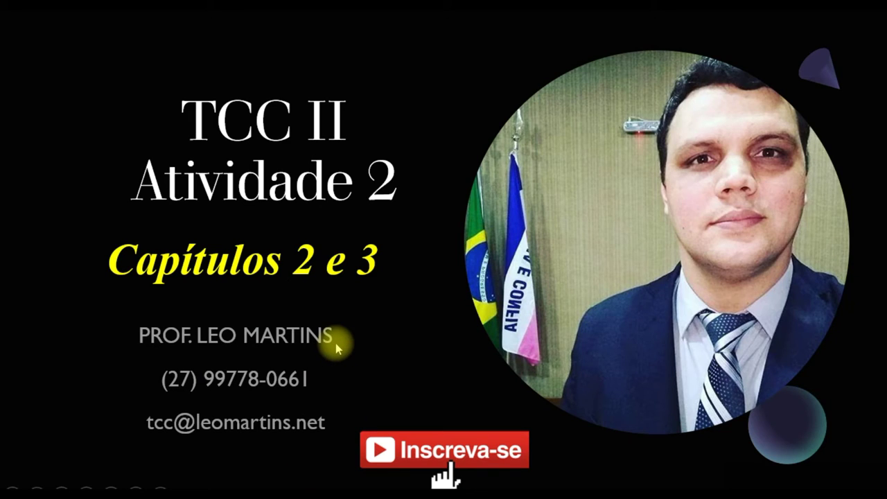
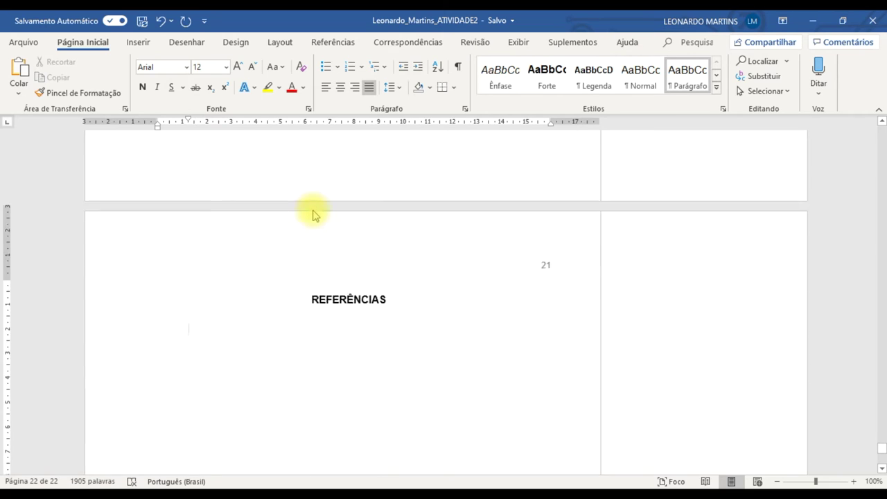
Create a new blank Word document and center its first paragraph
scroll(323, 202, "up", 3)
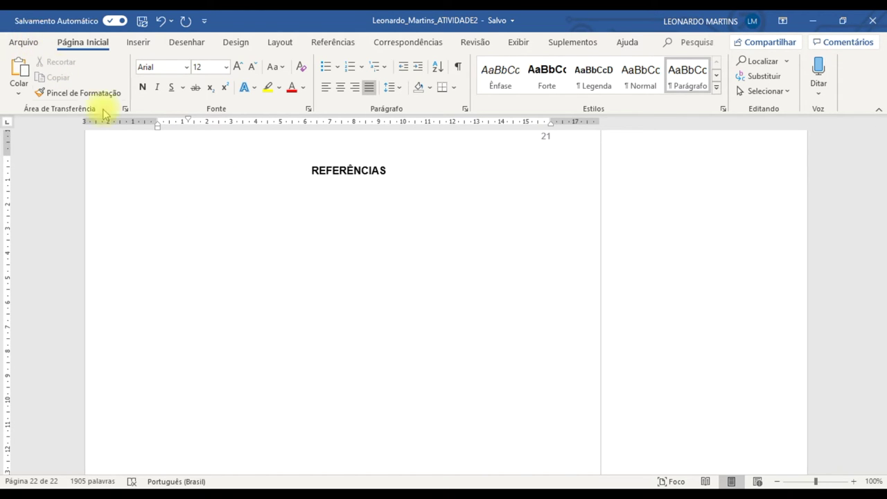
key("ctrl+n")
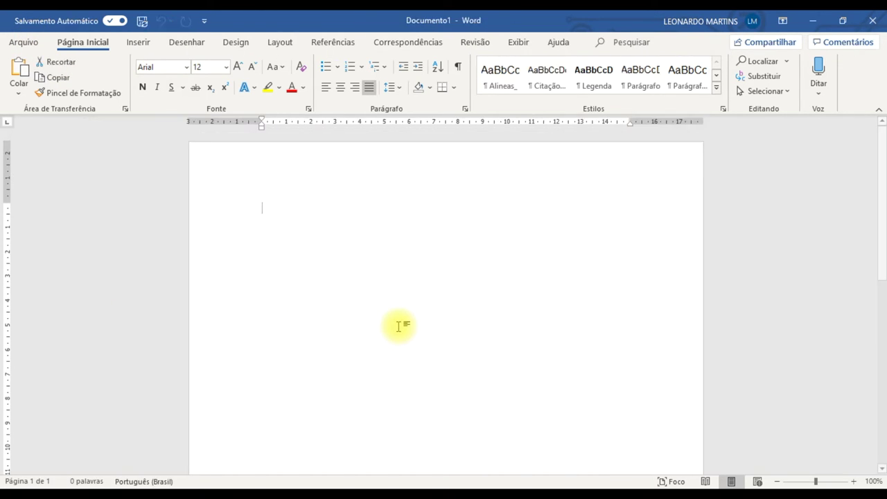
key("ctrl+e")
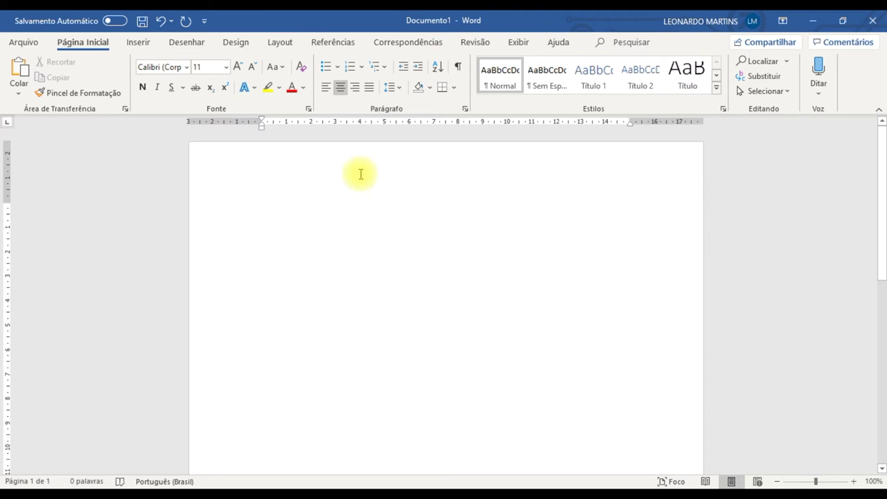
Save the new document as REFERÊNCIA in the TCC 2 - Atividade 2 folder
left_click(26, 43)
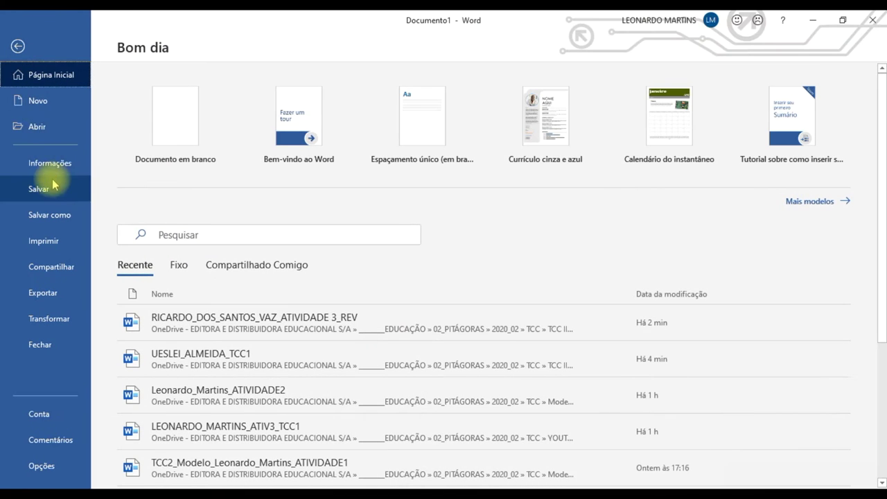
left_click(54, 212)
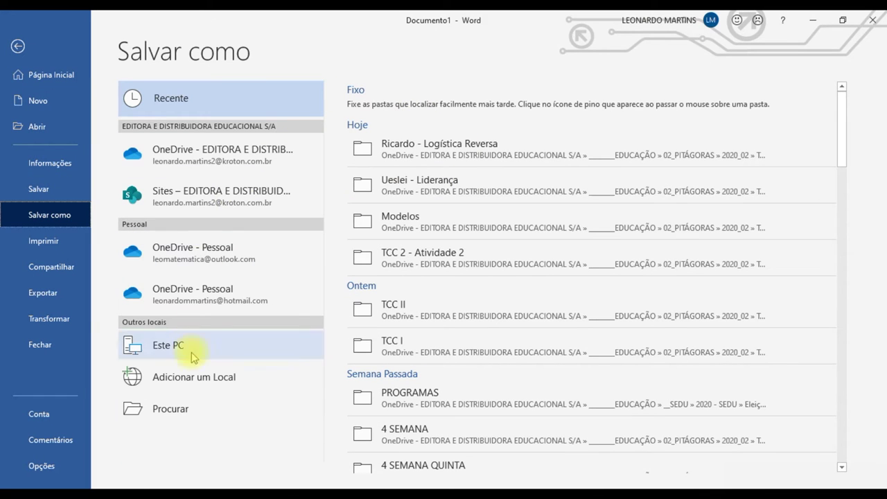
left_click(174, 409)
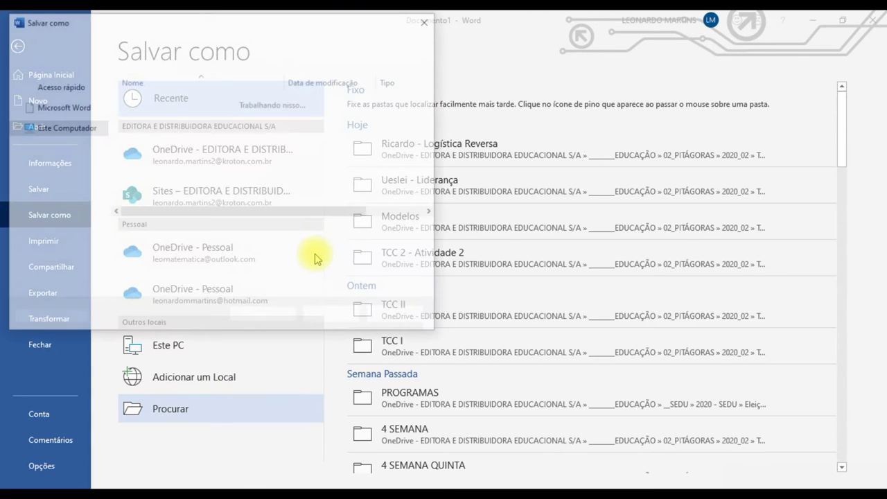
scroll(73, 132, "up", 5)
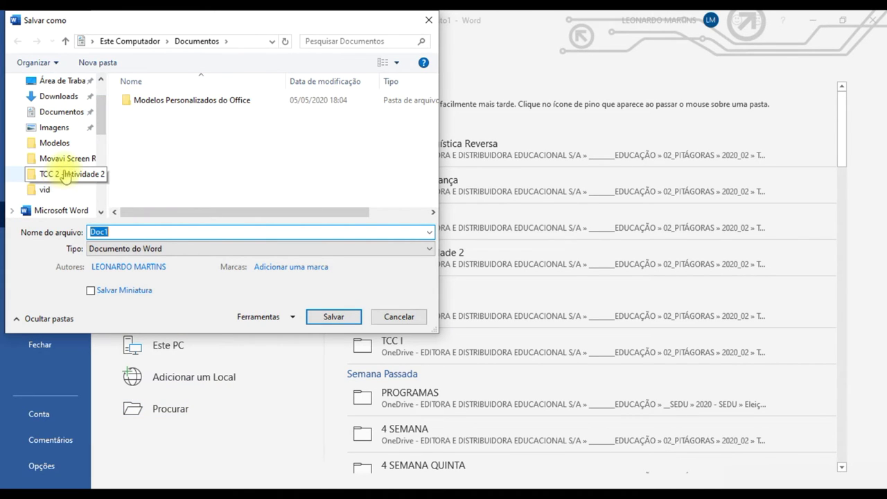
left_click(64, 177)
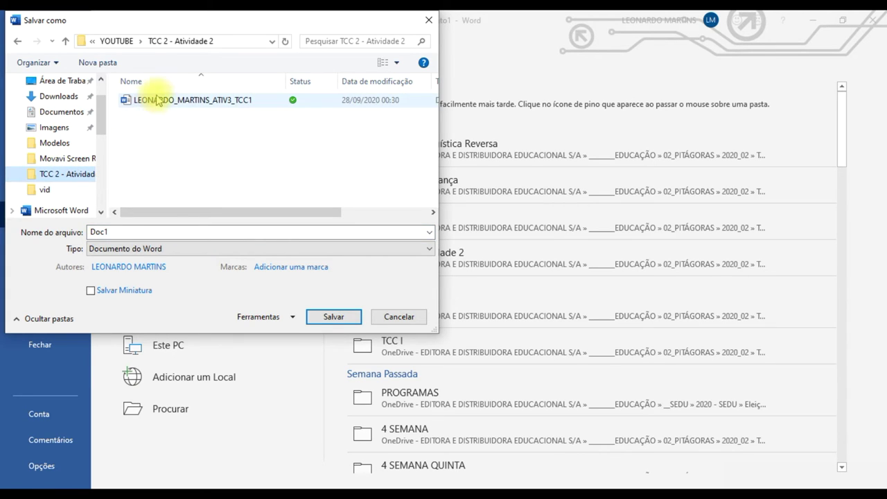
double_click(191, 230)
type("REFERÊNCIA")
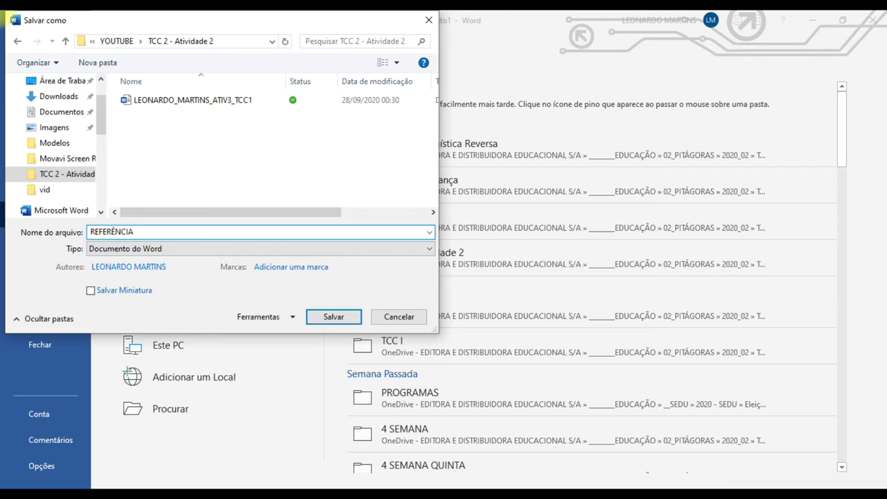
left_click(328, 319)
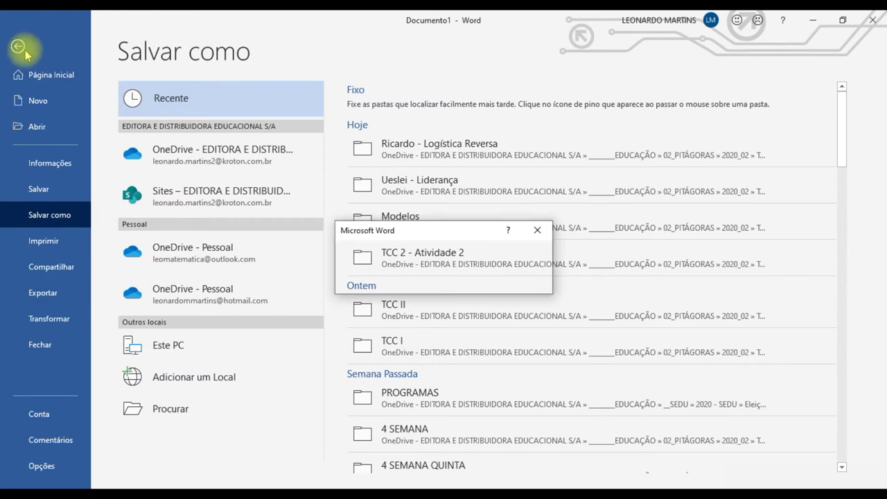
left_click(18, 46)
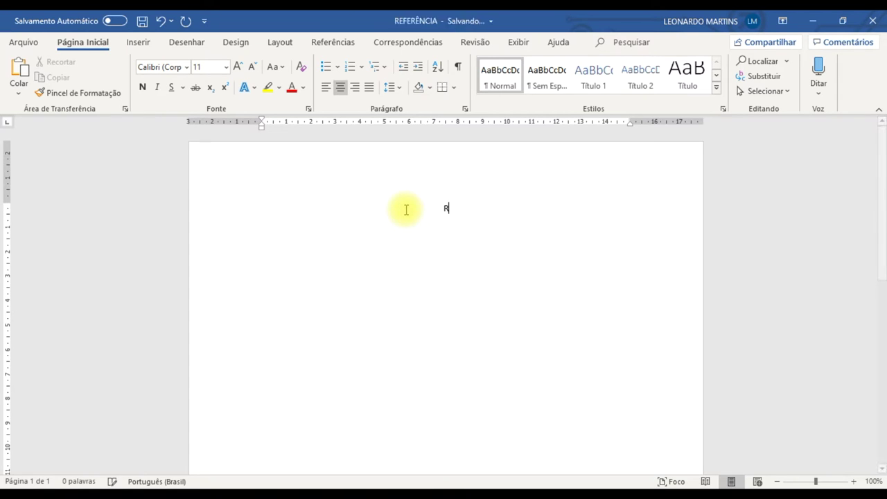
Enter the centered title REFERÊNCIA in the new document and enlarge its font to size 16
type("EFERÊNCIA")
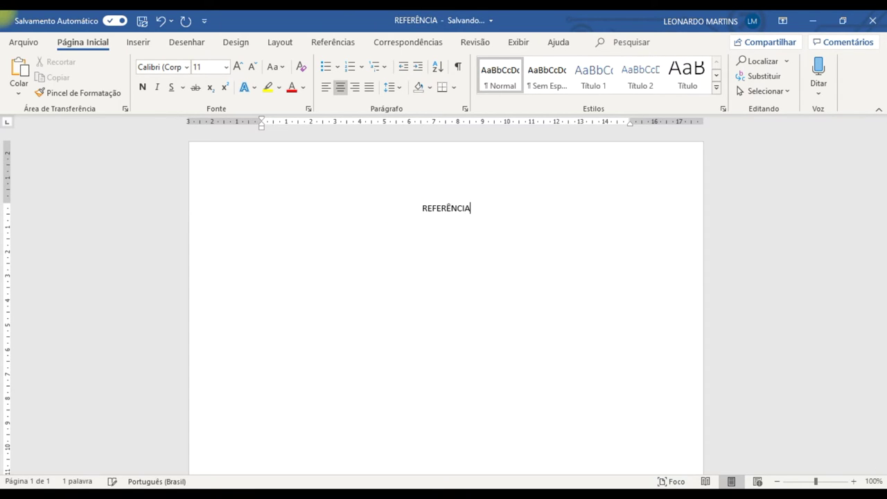
triple_click(406, 210)
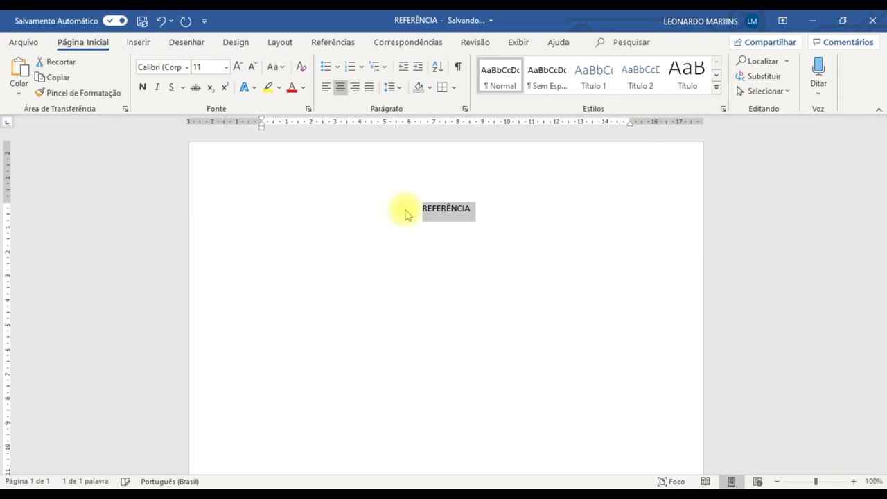
key("ctrl+shift+period")
key("ctrl+shift+period")
key("ctrl+shift+period")
key("End")
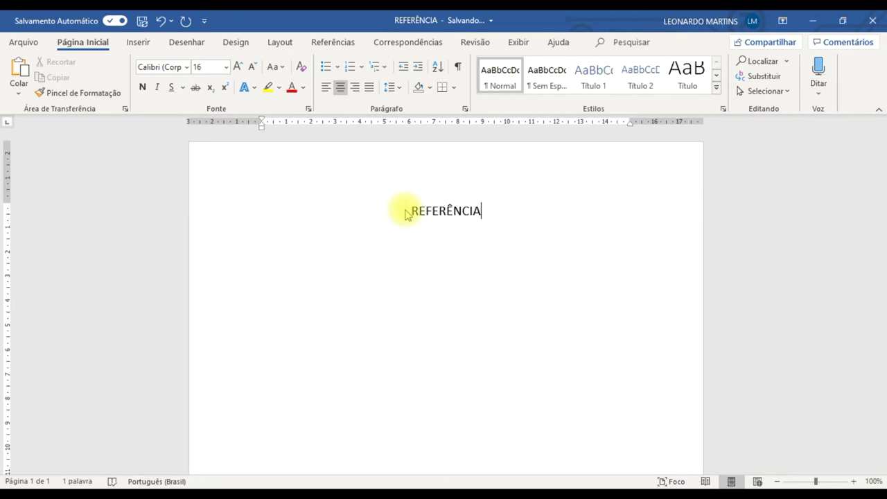
Add a justified line below the title and set the whole document's font to Arial, size 12
key("Return")
key("ctrl+j")
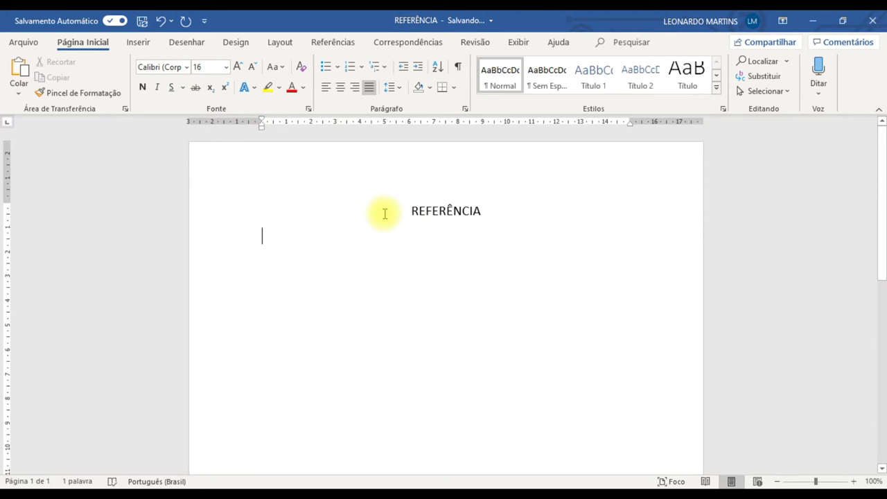
key("ctrl+a")
type("Arial")
left_click(212, 66)
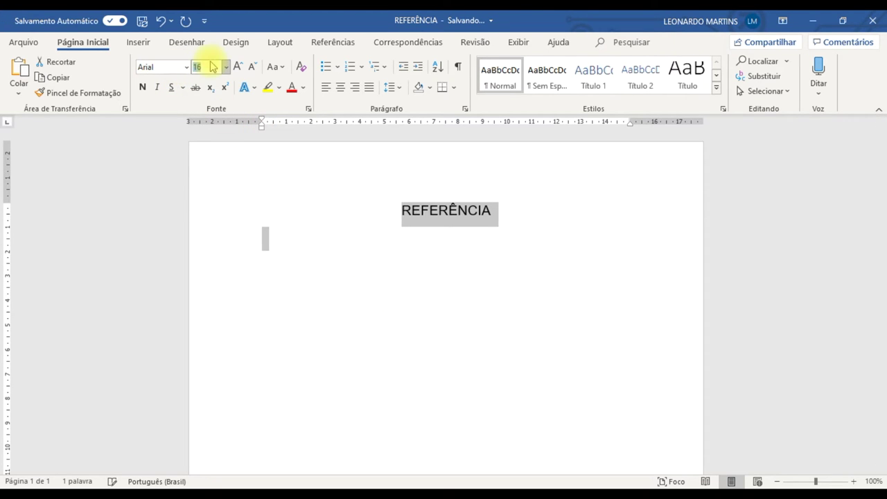
type("12")
key("Return")
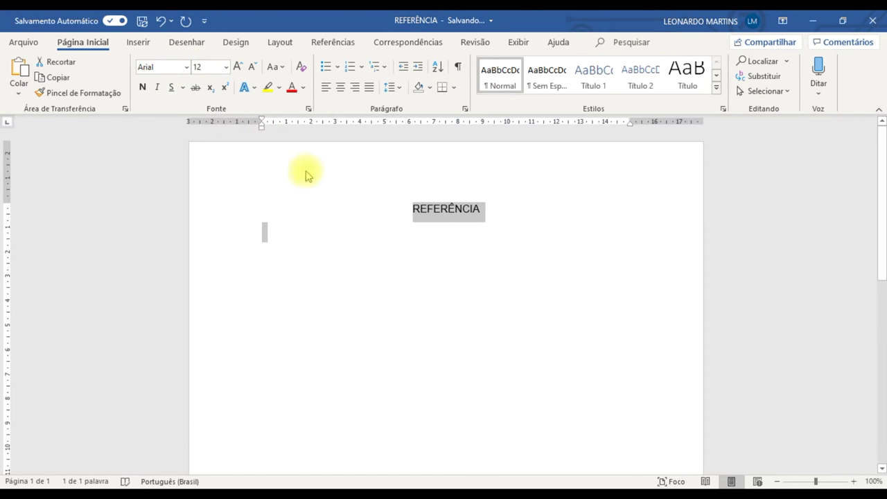
Make the title REFERÊNCIA bold and place the cursor on the line below it
double_click(460, 216)
left_click(142, 87)
left_click(340, 249)
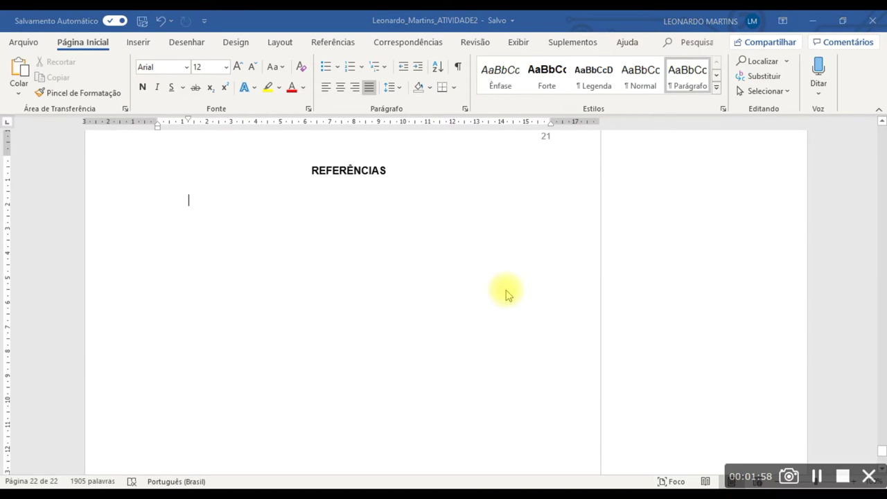
Switch to the academic paper and look back from the REFERÊNCIAS page to the introduction's highlighted objectives
key("alt+Tab")
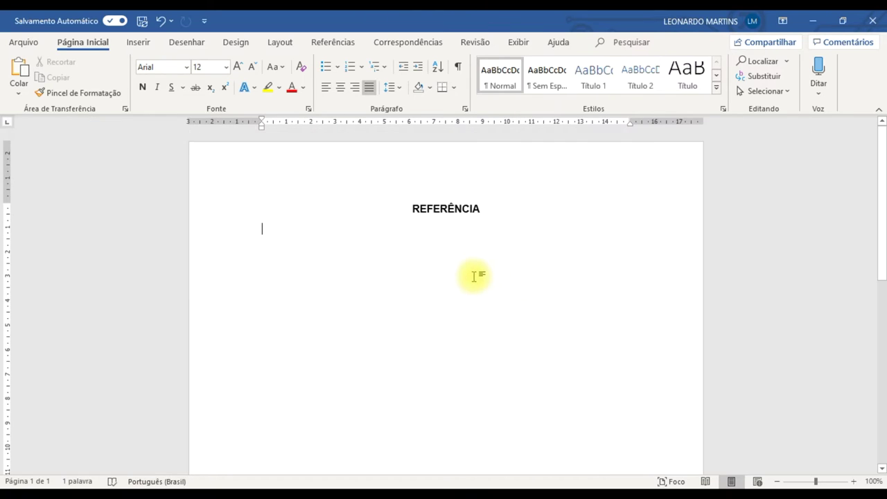
key("alt+Tab")
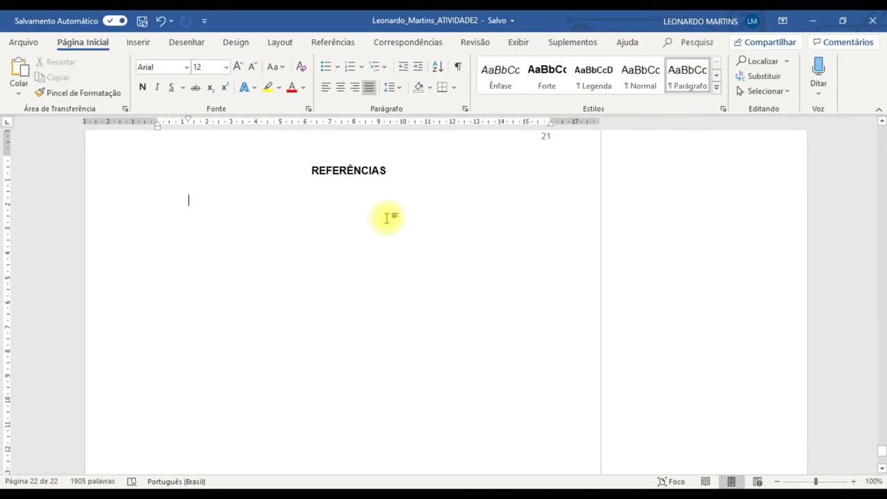
scroll(386, 218, "up", 4)
scroll(406, 216, "up", 15)
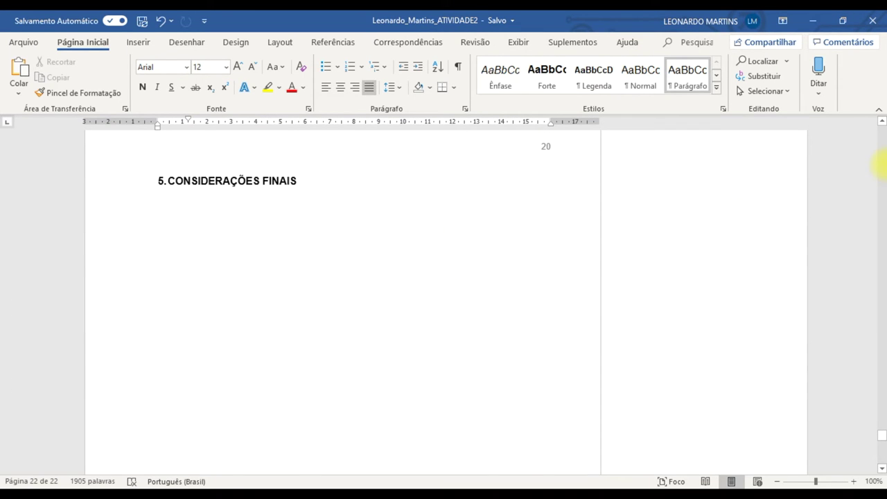
scroll(877, 170, "up", 20)
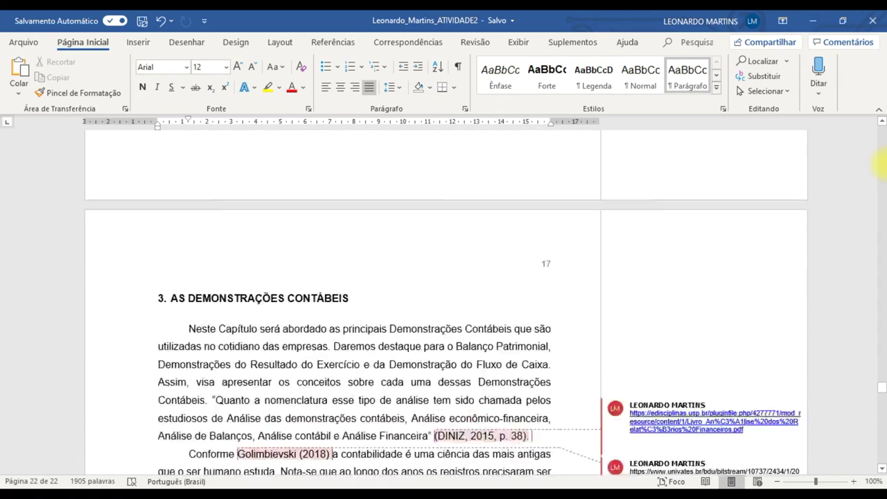
scroll(876, 175, "up", 20)
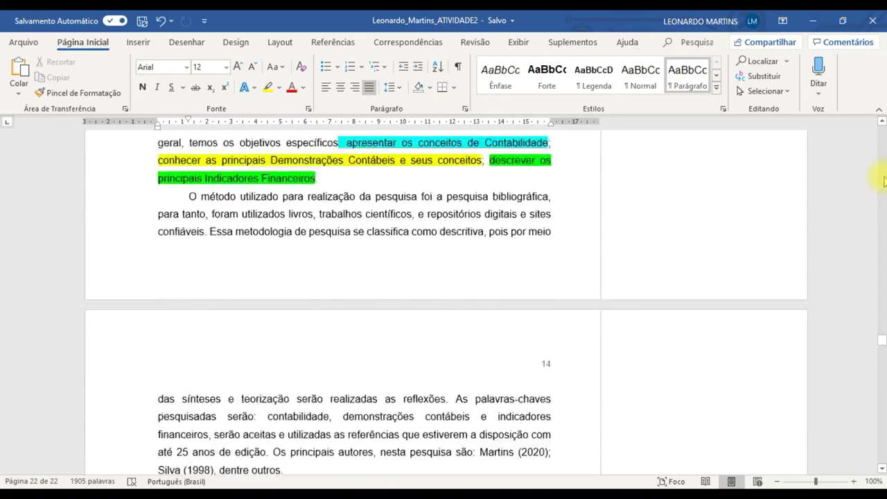
Review the introduction's theme, specific objectives and research method, continuing to the start of chapter 2, CONCEITOS DE CONTABILIDADE
scroll(367, 208, "down", 15)
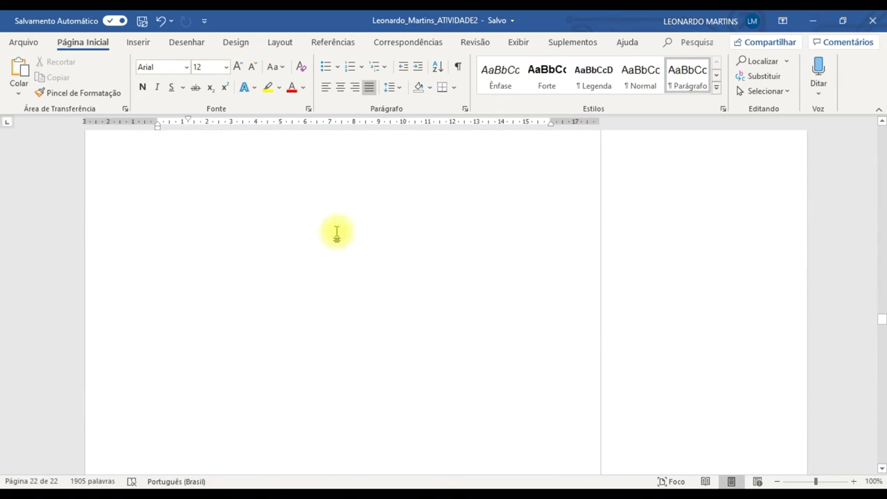
scroll(337, 236, "down", 14)
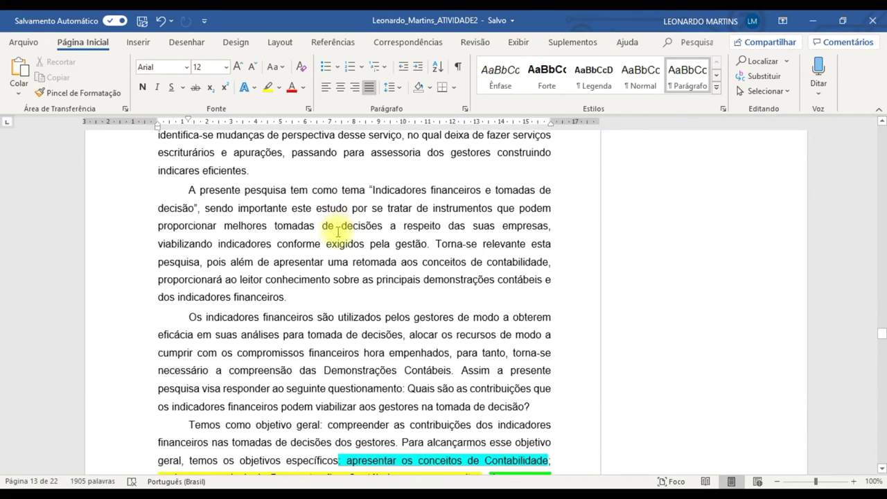
scroll(338, 234, "down", 8)
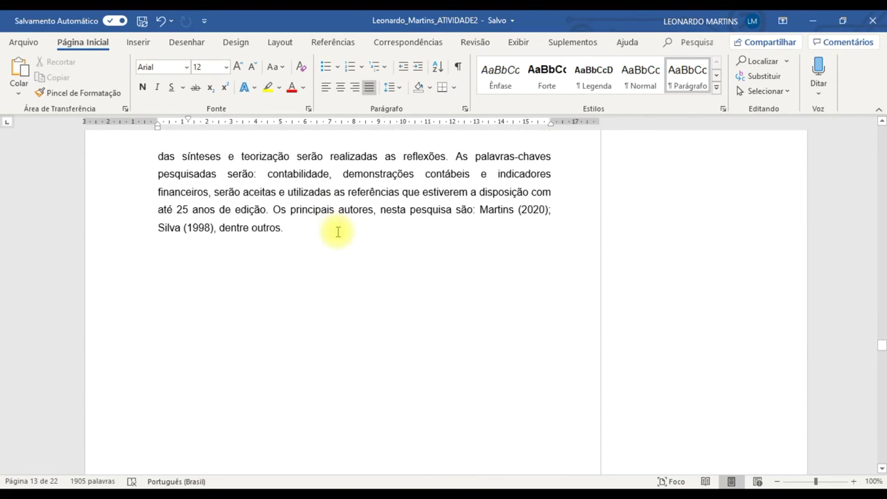
scroll(367, 232, "up", 4)
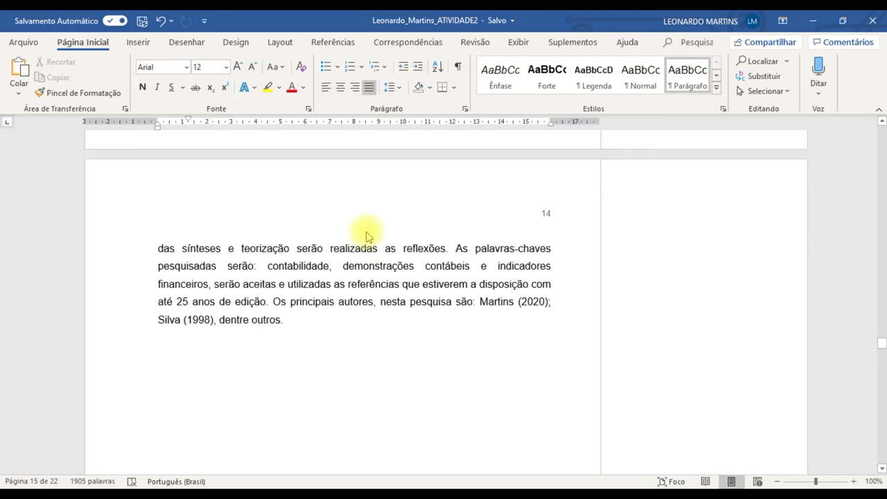
scroll(368, 239, "up", 2)
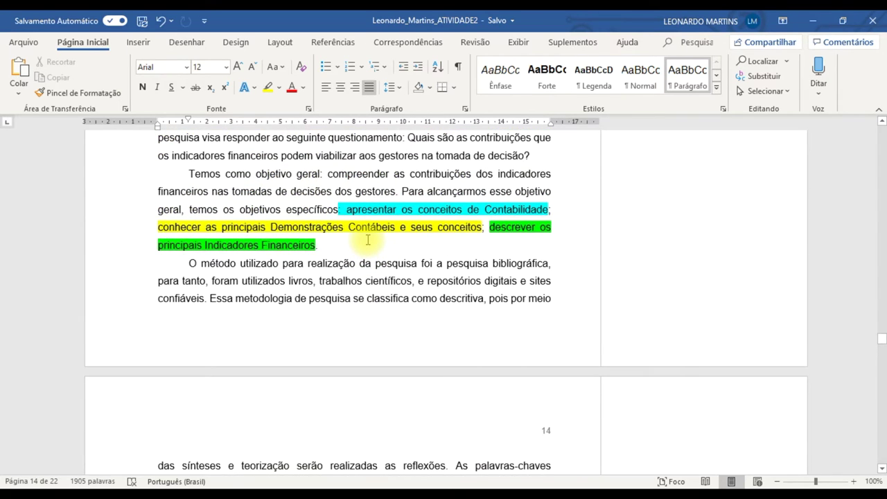
scroll(368, 240, "up", 3)
scroll(371, 242, "down", 8)
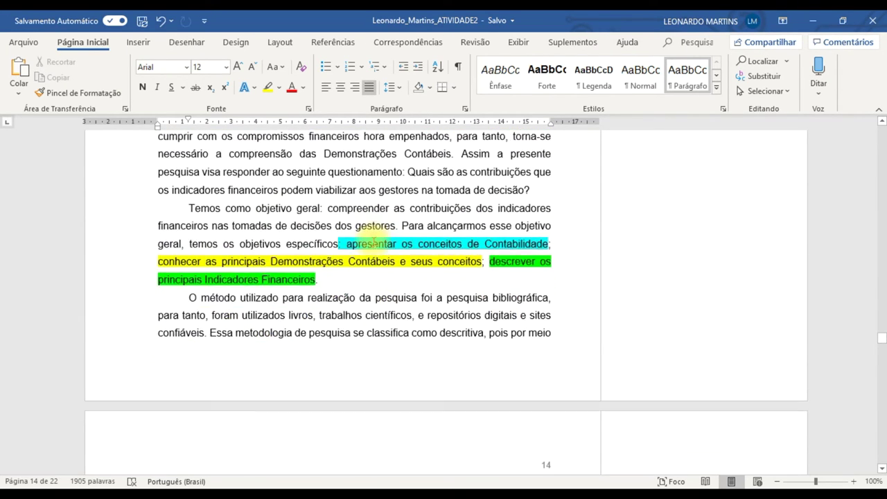
scroll(372, 244, "down", 6)
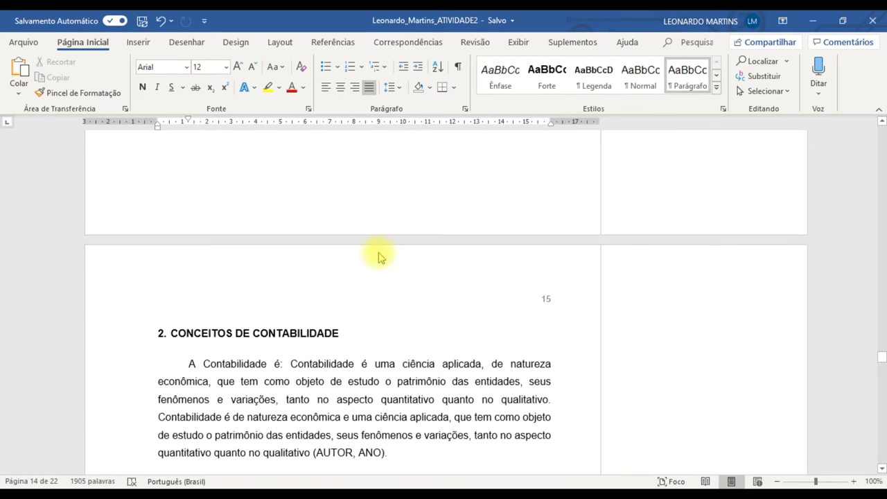
Correct the author's surname in the chapter 2 citation to read (CHIAVENATO, 2015) and select the citation text
scroll(352, 258, "down", 5)
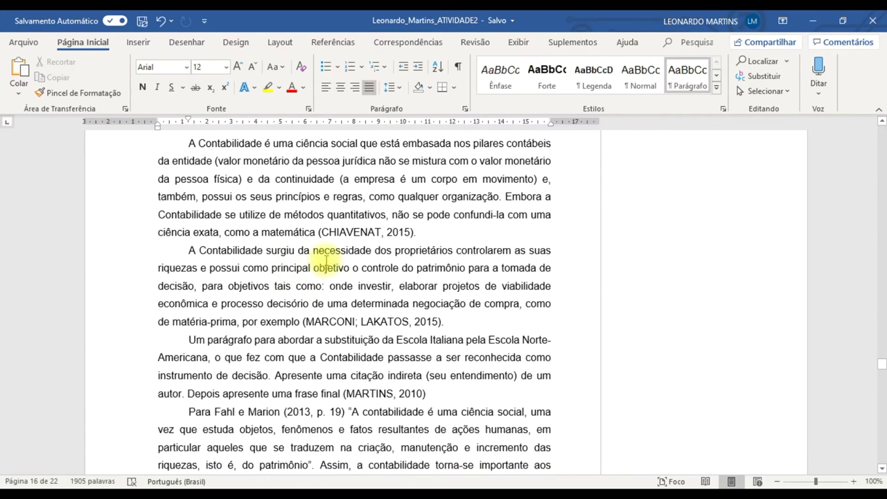
left_click(382, 232)
type("O")
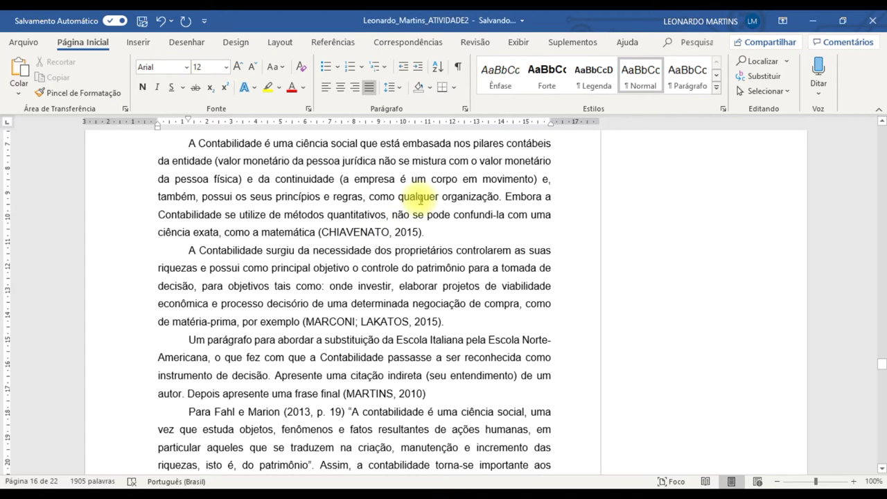
left_click_drag(421, 233, 334, 230)
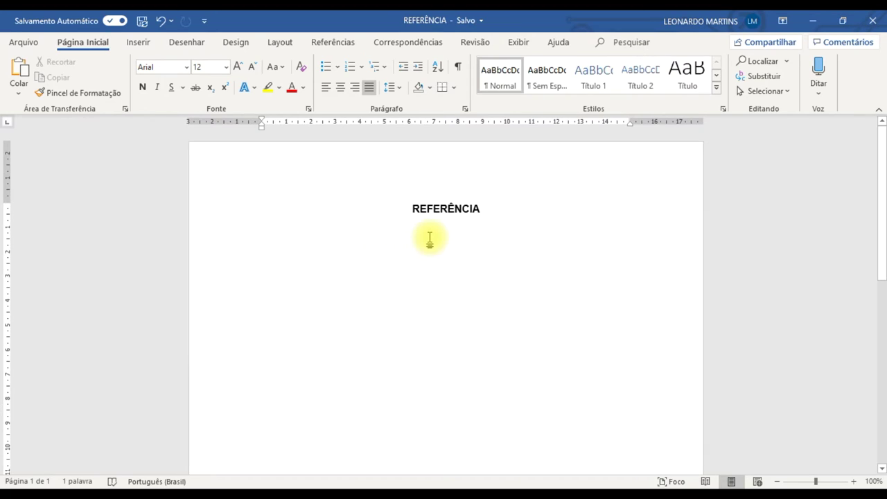
type("CHIAVENATO, Idalberto")
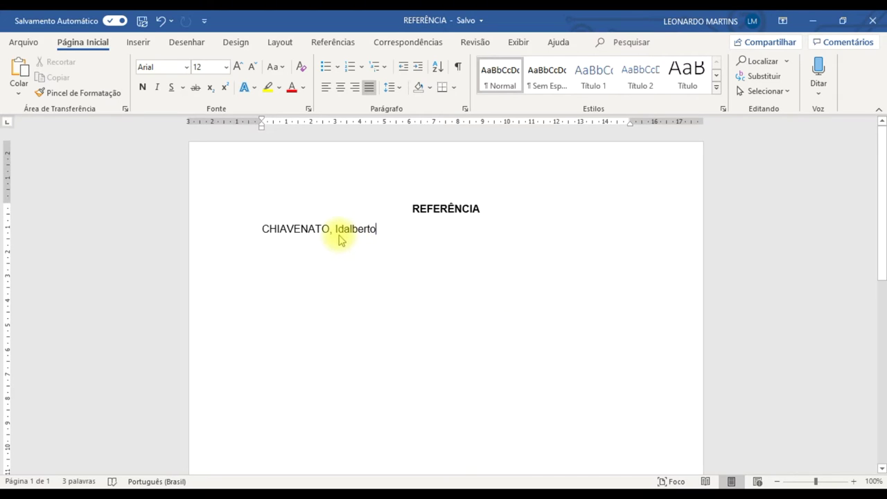
left_click_drag(335, 233, 257, 231)
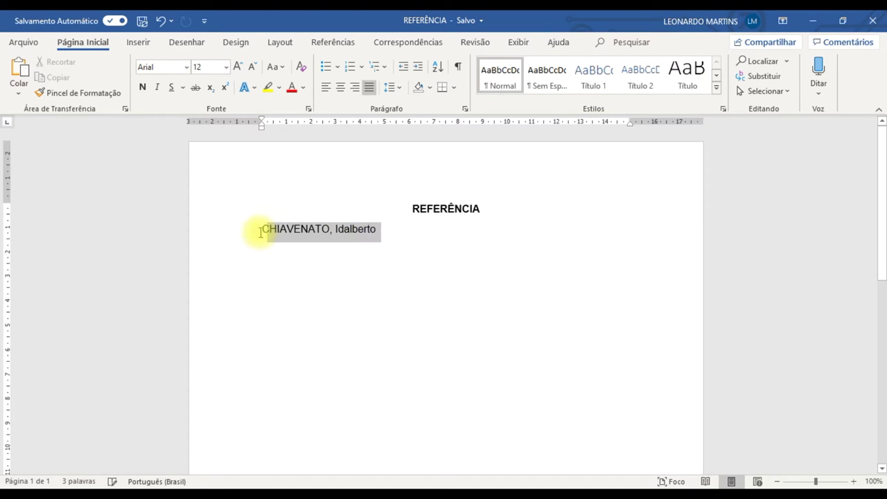
key("ctrl+n")
key("ctrl+e")
key("BackSpace")
key("BackSpace")
key("alt+x")
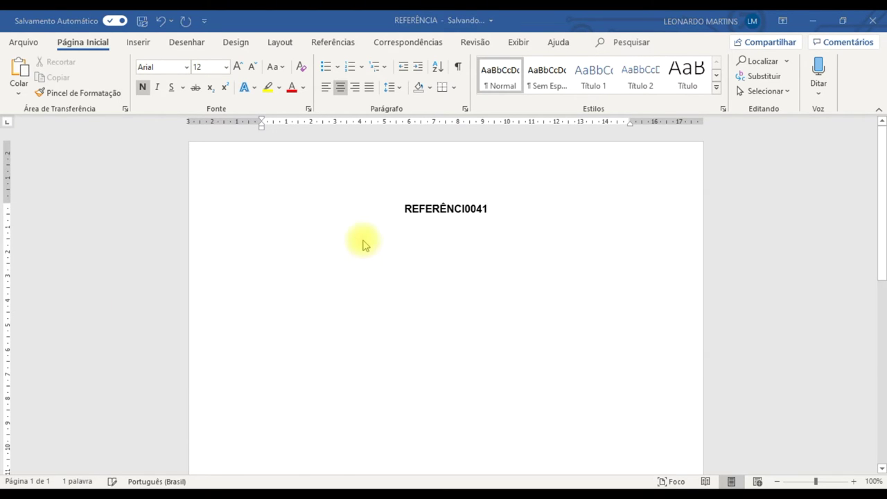
key("BackSpace")
key("BackSpace")
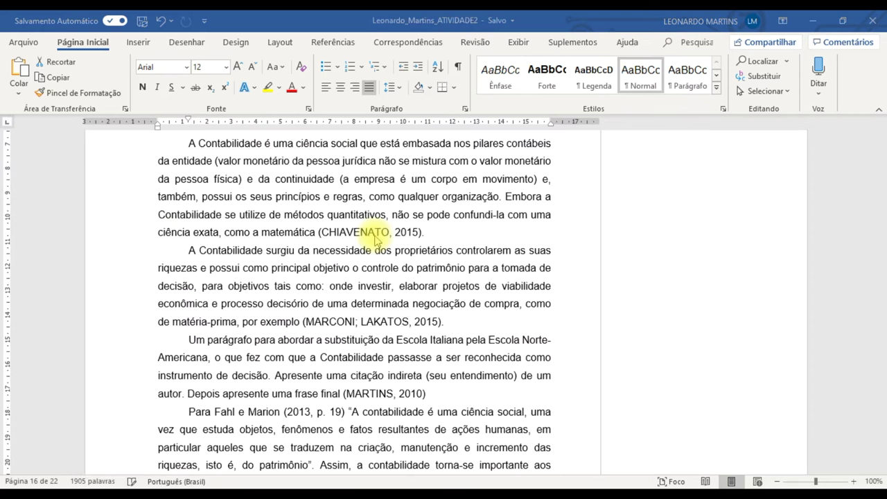
Look back through the paper from chapter 2 to the start of the introduction and on to the REFERÊNCIAS page
left_click(375, 240)
scroll(378, 244, "up", 15)
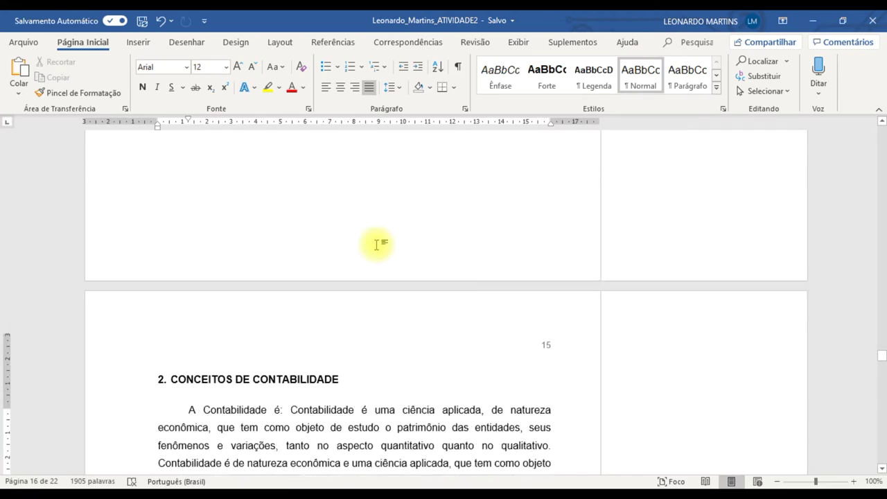
scroll(407, 249, "up", 12)
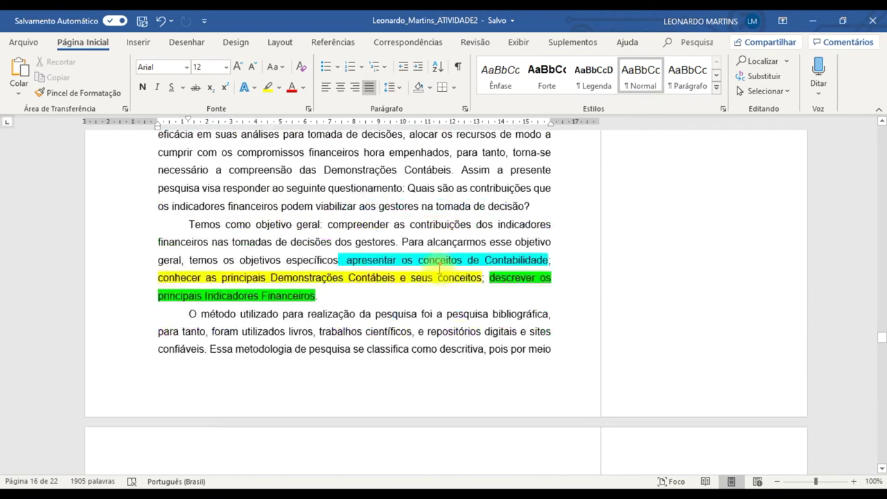
scroll(437, 269, "up", 6)
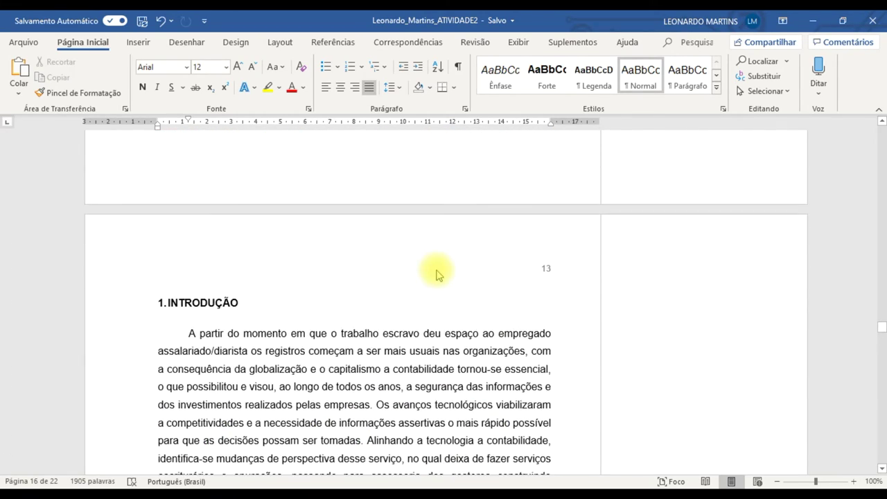
scroll(435, 268, "down", 4)
scroll(839, 287, "down", 1)
left_click_drag(880, 329, 881, 457)
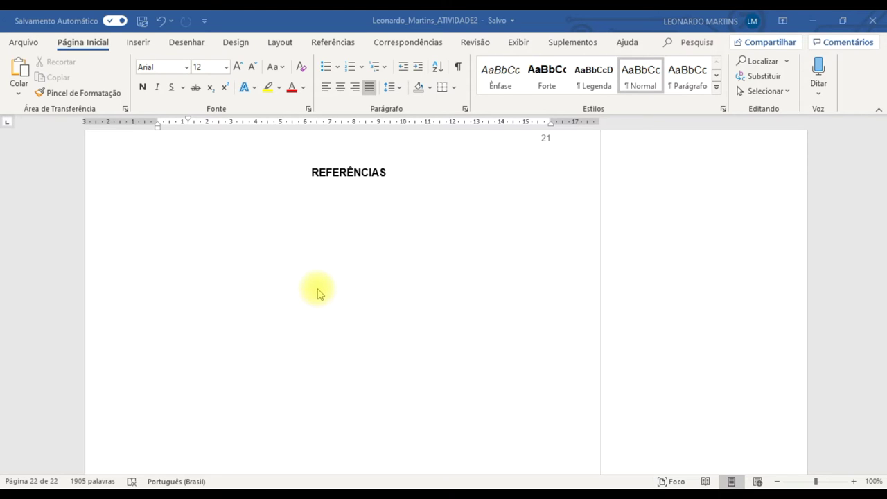
Look back from the REFERÊNCIAS page through the final considerations and earlier chapters to the introduction
scroll(482, 303, "up", 3)
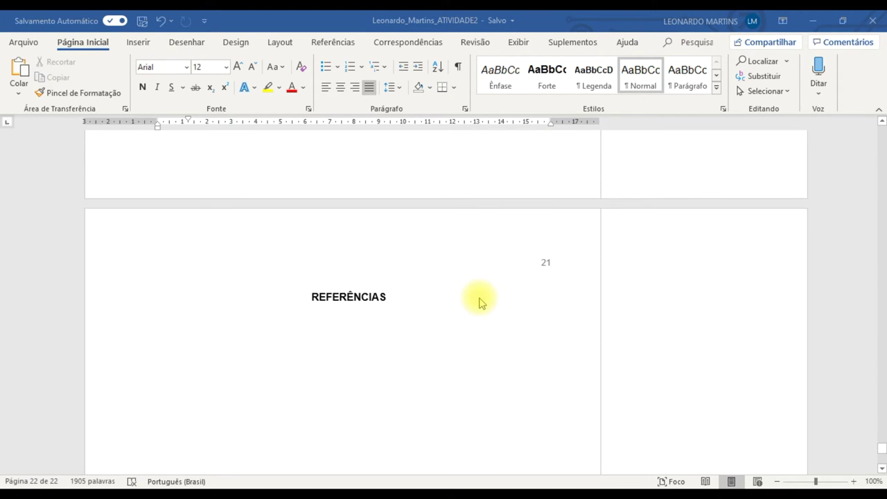
scroll(482, 303, "up", 12)
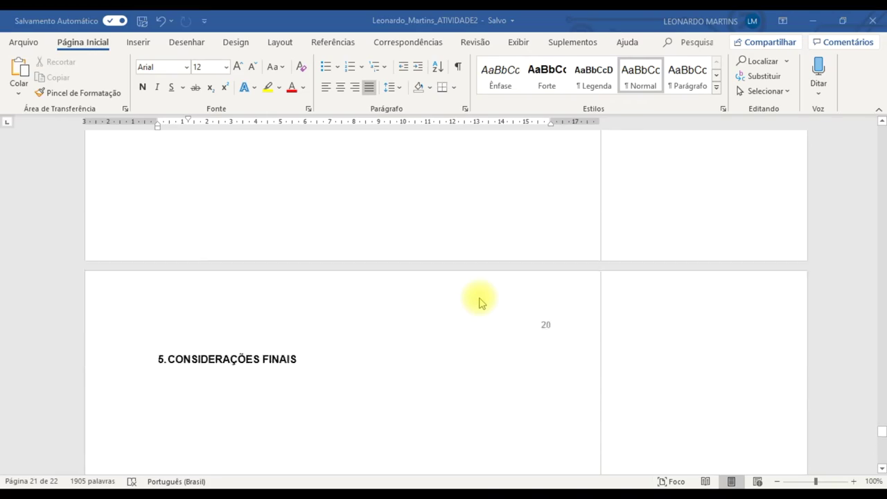
scroll(882, 168, "up", 20)
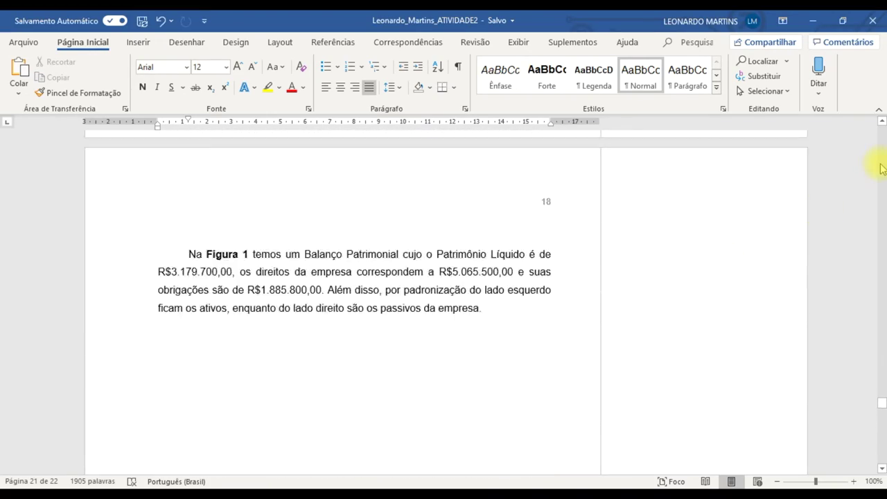
scroll(881, 168, "up", 20)
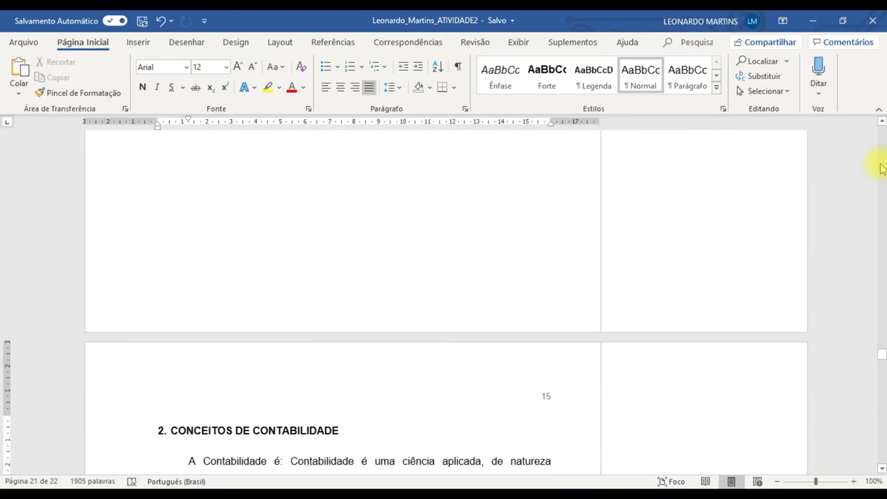
scroll(882, 168, "up", 15)
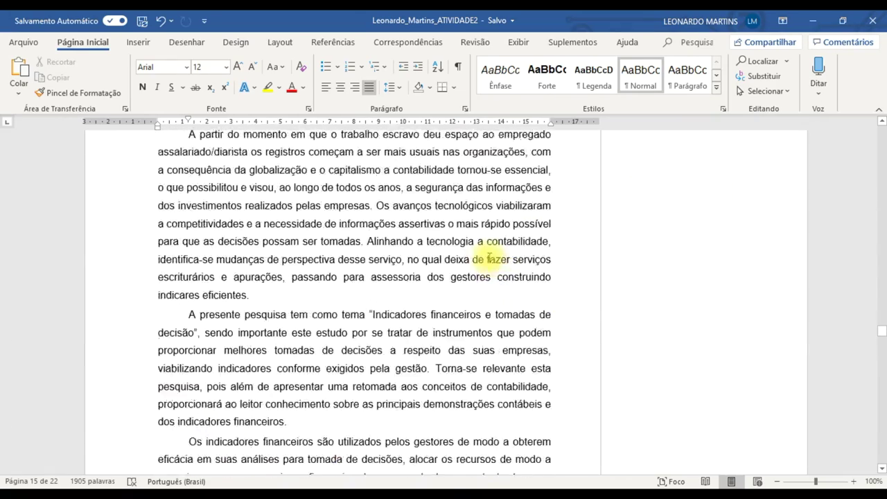
Review the introduction through its closing paragraph on page 14 and select the main authors, Martins (2020) and Silva (1998)
scroll(459, 270, "down", 4)
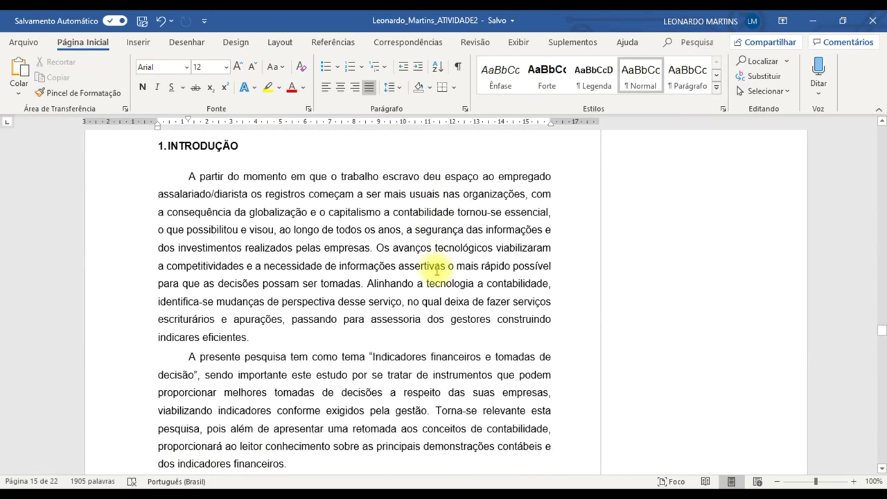
scroll(437, 271, "down", 2)
scroll(431, 264, "down", 3)
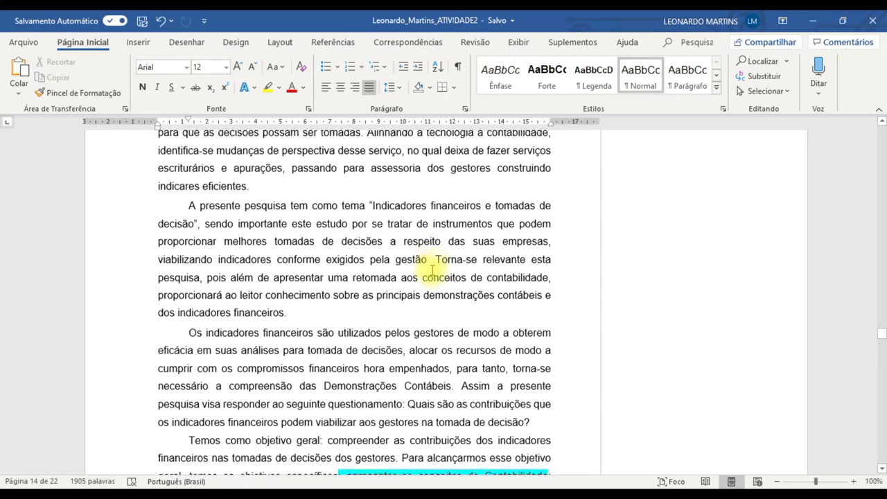
scroll(356, 311, "down", 15)
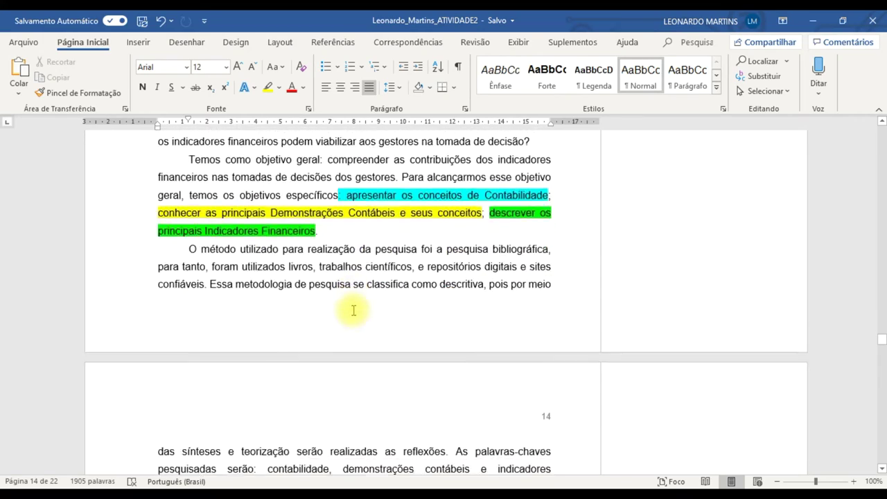
scroll(354, 310, "down", 3)
scroll(352, 309, "up", 3)
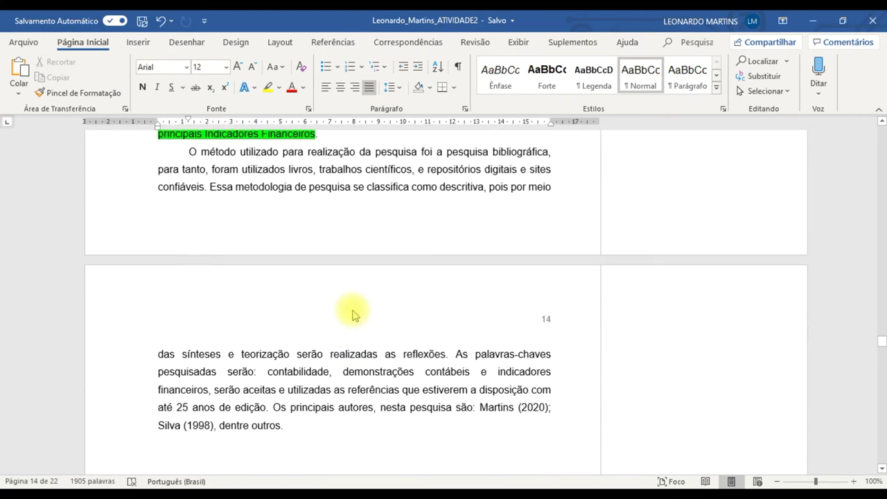
scroll(352, 309, "down", 1)
scroll(350, 311, "down", 1)
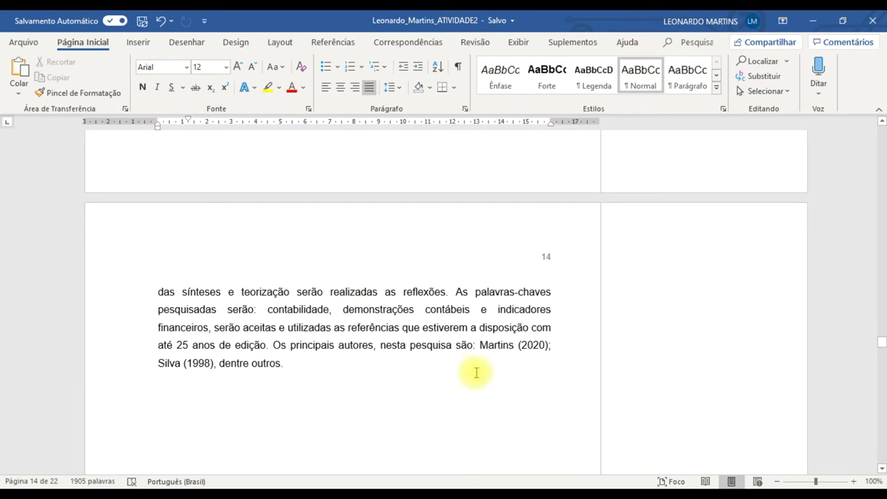
left_click_drag(500, 345, 451, 363)
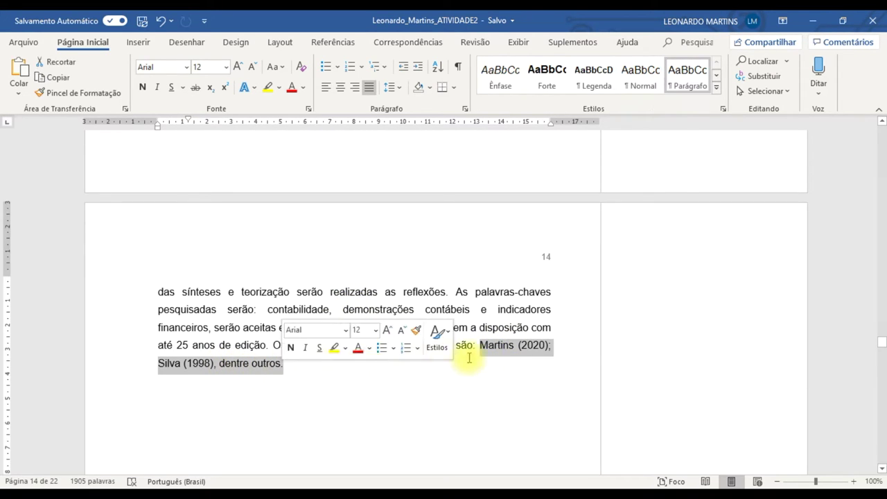
Examine the citations in chapter 2, CONCEITOS DE CONTABILIDADE, and select the CHIAVENATO, 2015 citation
scroll(204, 370, "down", 10)
scroll(205, 371, "down", 10)
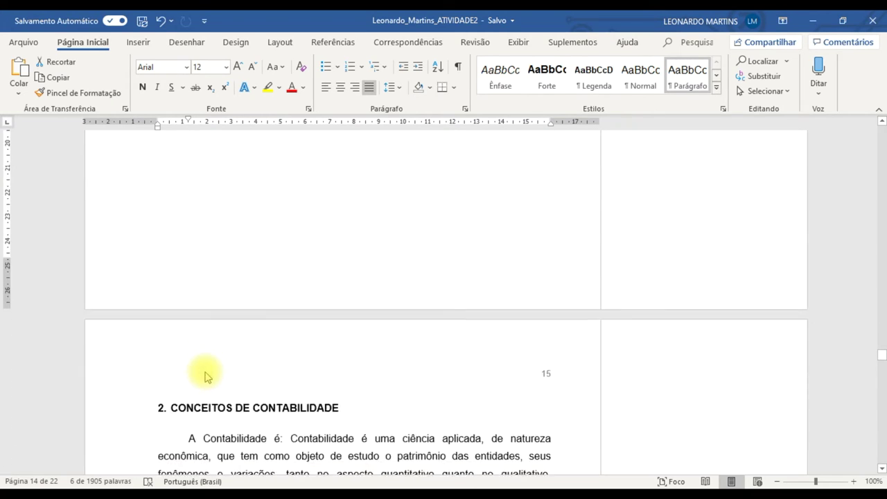
scroll(308, 336, "down", 1)
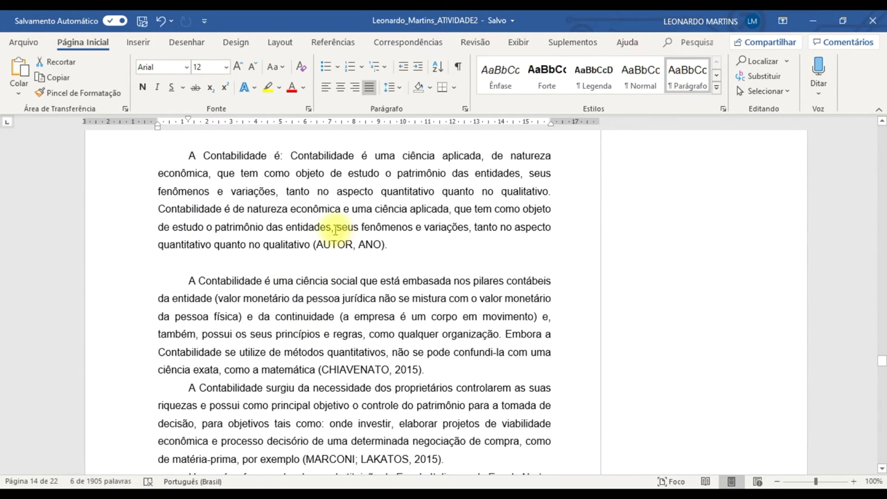
left_click(285, 191)
left_click(362, 227, "shift")
left_click(388, 270)
scroll(360, 278, "down", 2)
left_click_drag(321, 307, 418, 307)
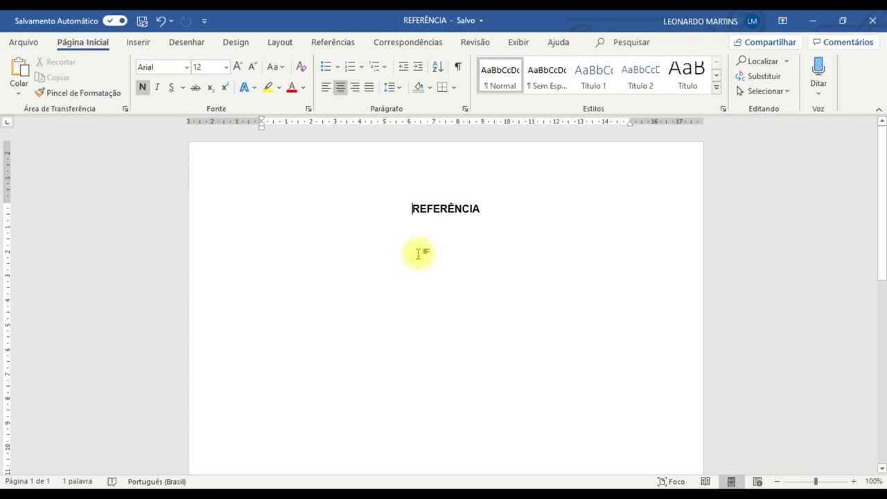
Switch to the REFERÊNCIA document and start a justified, non-bold entry below the title with "CHIAVENATO, Idalberto."
key("Return")
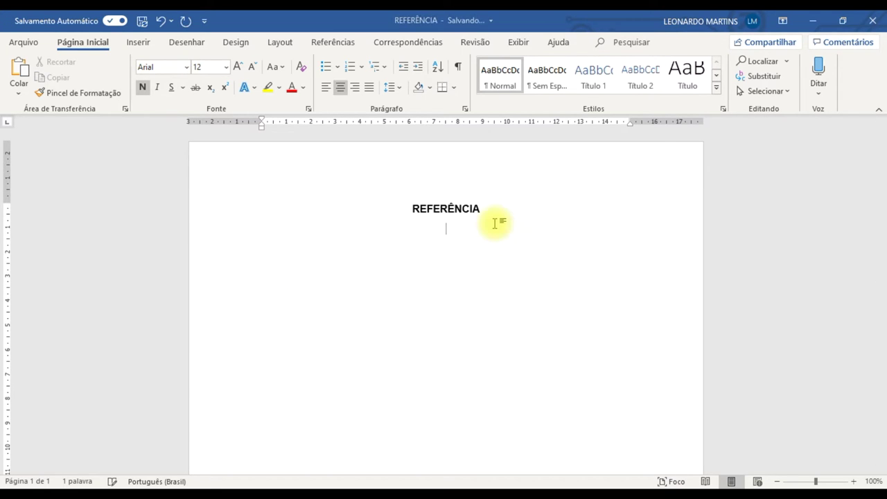
type("CHIAVENATO, Idalbe")
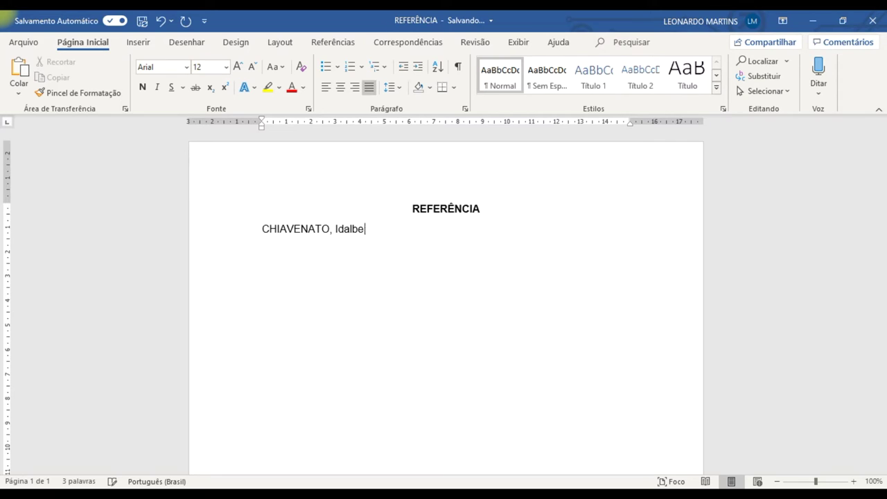
type("to.")
Add the bold placeholder "Titulo" after the author's name, followed by a non-bold full stop
key("ctrl+n")
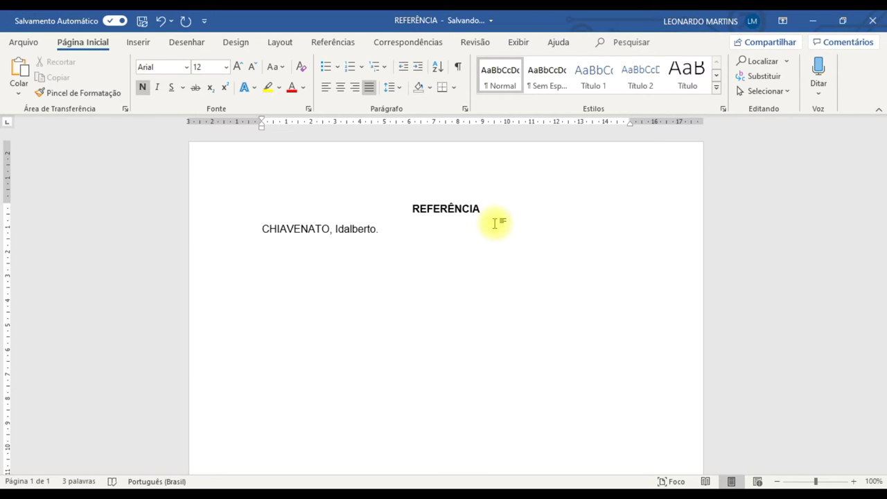
type("Te")
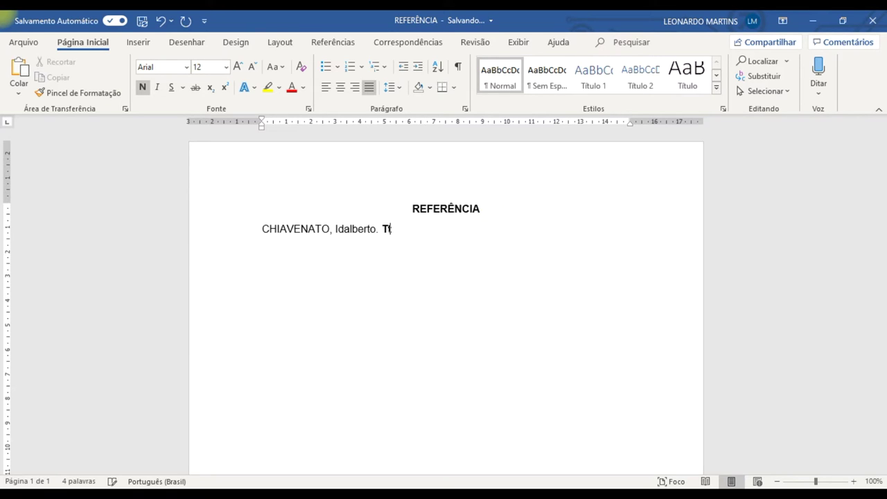
type("ítulo")
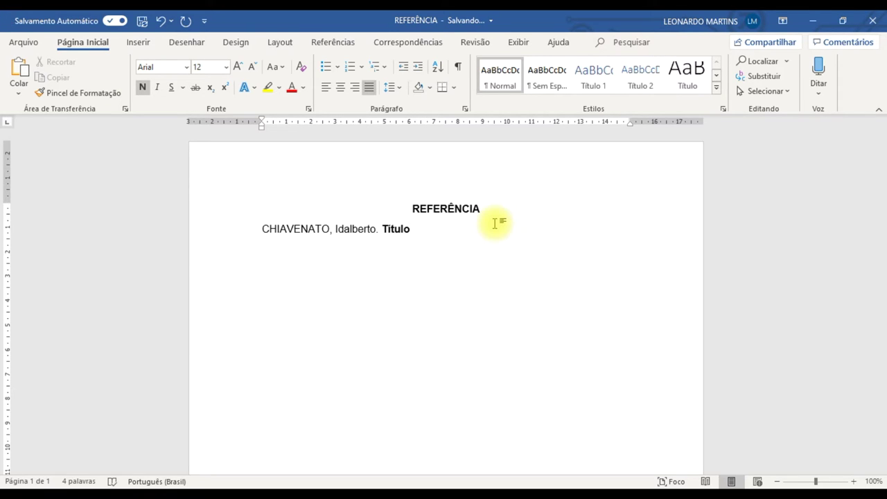
key("ctrl+n")
type(". ")
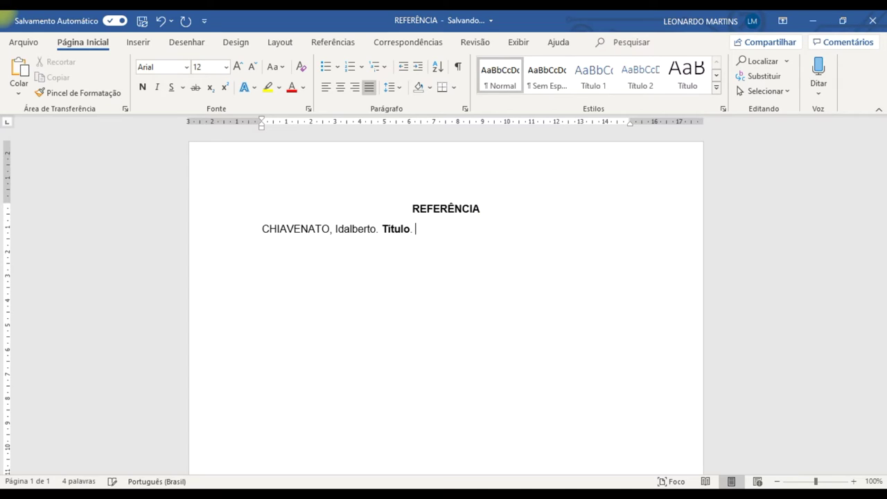
Extend the Chiavenato reference with the edition and city placeholders "Ed. Cidade"
type("Ed")
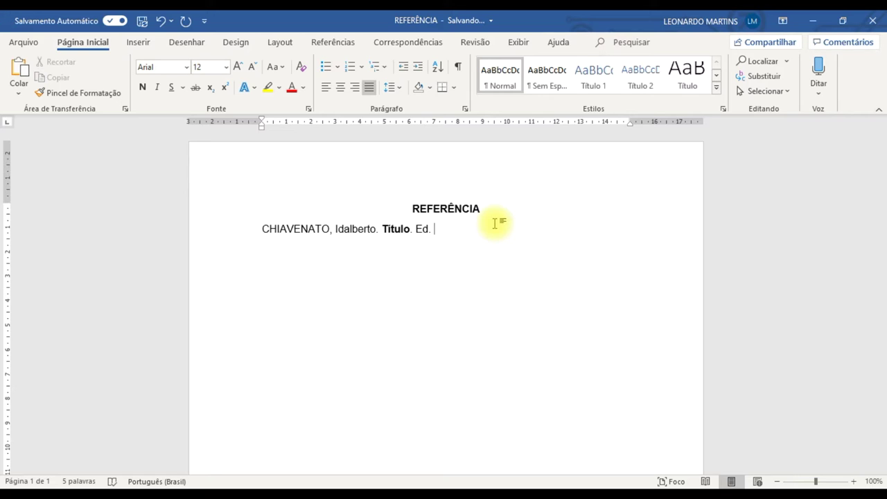
type(". S")
key("BackSpace")
type("Cidade")
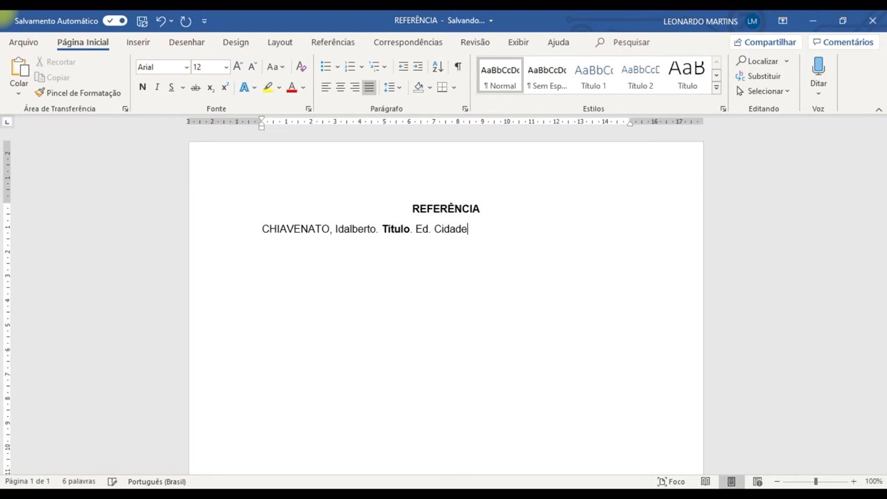
Complete the reference with ": Editora, ano." and place the cursor on a new line below it
type(" E")
key("BackSpace")
key("BackSpace")
type(",")
key("BackSpace")
type(": Editora, ano.")
key("Return")
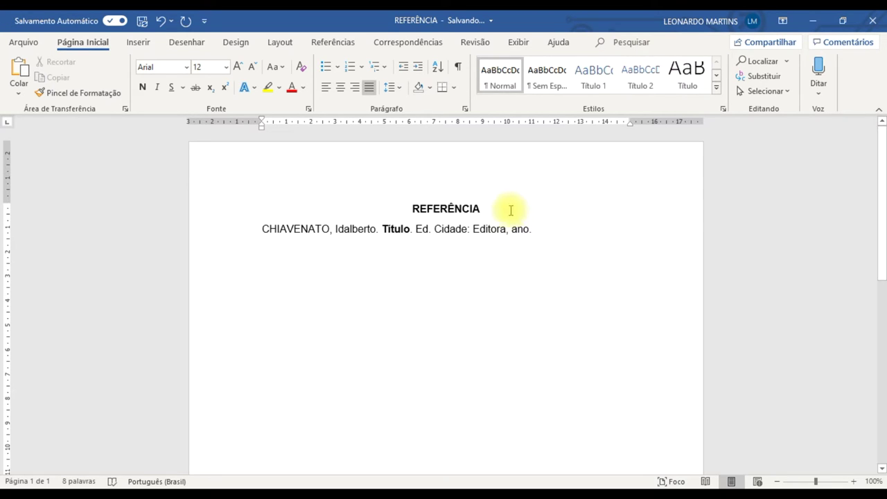
left_click_drag(545, 240, 287, 229)
left_click(258, 248)
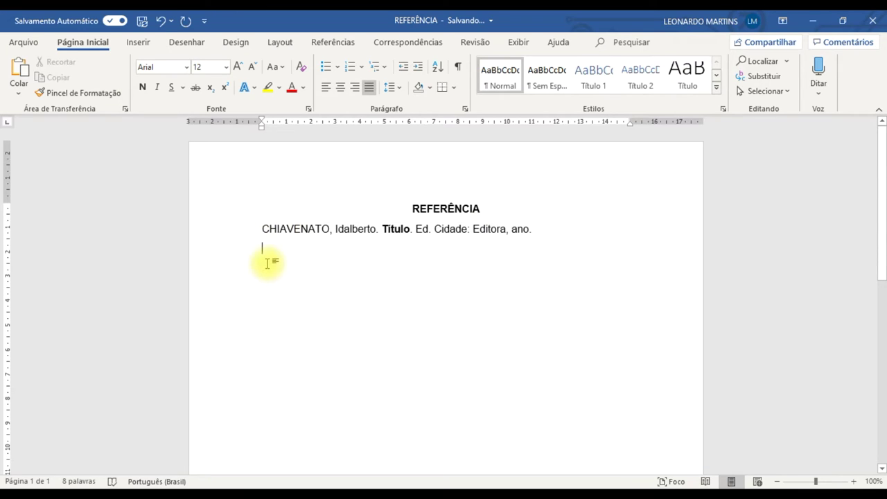
Try removing the "Ed." placeholder from the Chiavenato entry, undo the deletion, and return the cursor to the line below it
key("alt")
key("alt")
double_click(422, 231)
key("Delete")
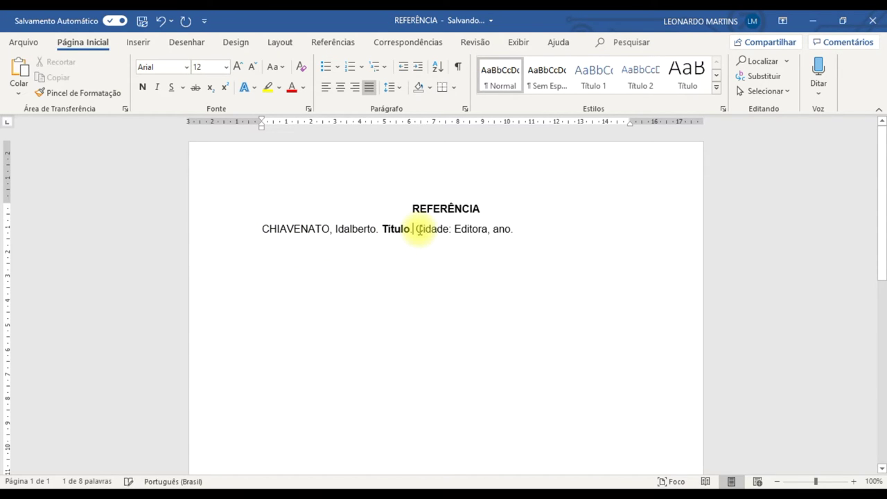
key("ctrl+z")
key("ctrl+z")
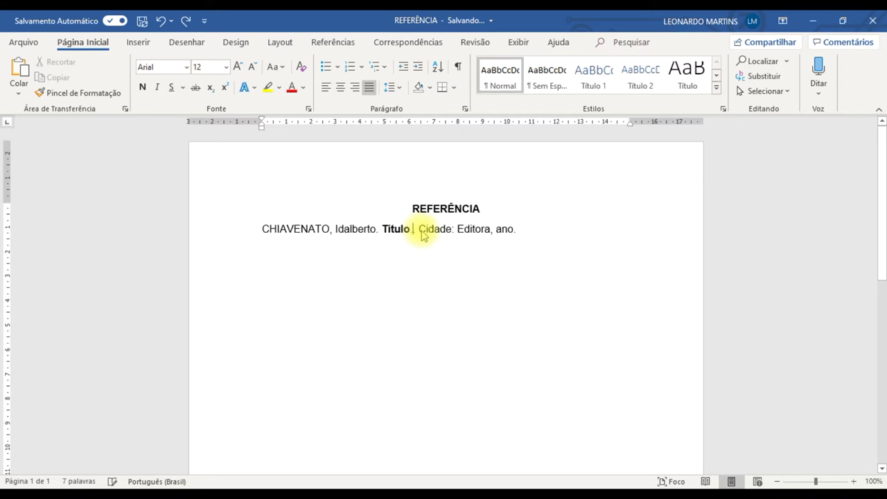
left_click(418, 247)
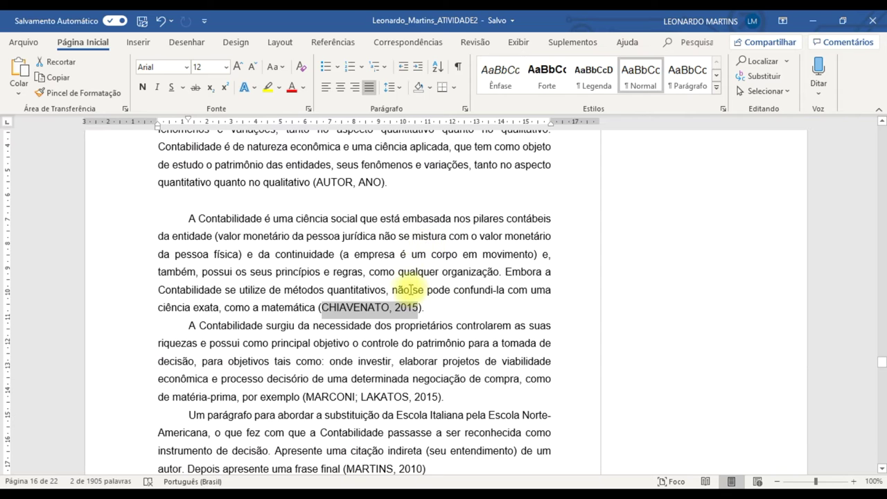
In the ATIVIDADE2 paper, find and select the "MARCONI; LAKATOS, 2015" citation in the paragraph after the Chiavenato citation
scroll(408, 288, "down", 1)
left_click(375, 246)
scroll(374, 246, "down", 1)
left_click_drag(298, 291, 322, 272)
left_click_drag(261, 272, 438, 275)
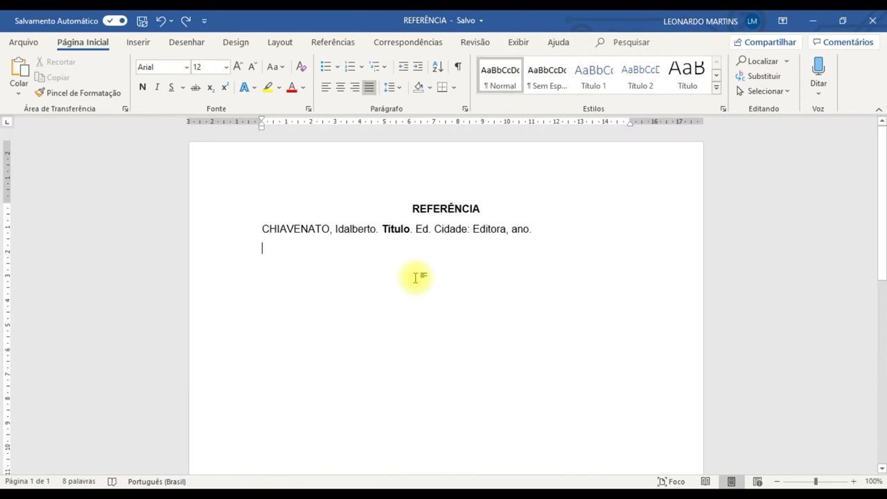
Return to the REFERÊNCIA document and start the second entry with the surnames "MARCONI; LAKATOS"
type("m")
key("BackSpace")
type("MAR")
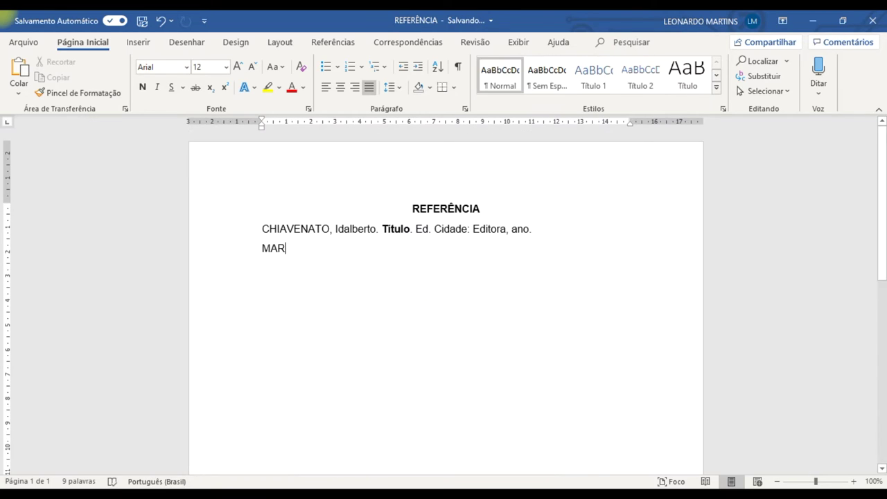
type("CONI ")
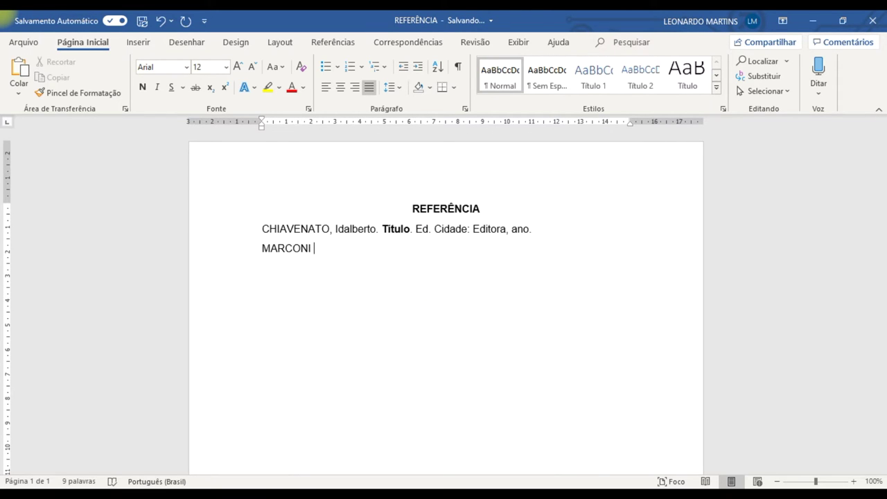
type("; LAKATOS")
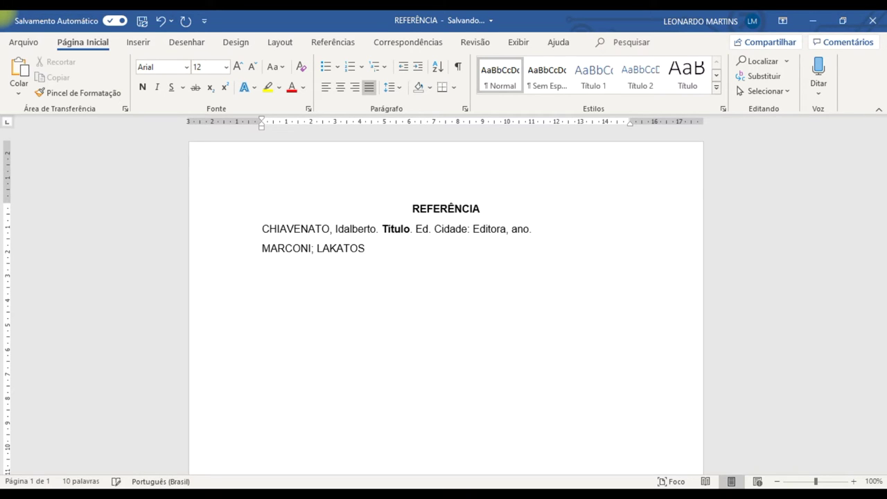
Complete the authors of the second entry as "MARCONI, Marina de Andrade; LAKATOS, Eva Maria."
left_click(313, 253)
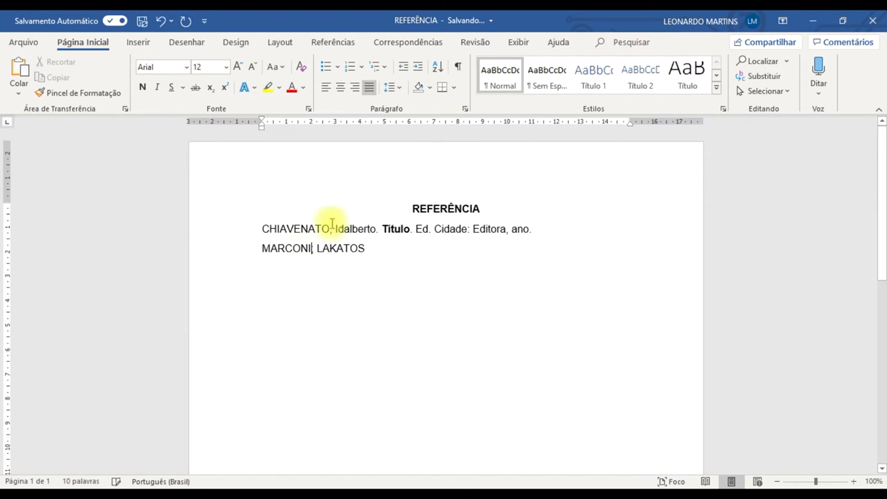
type(", ")
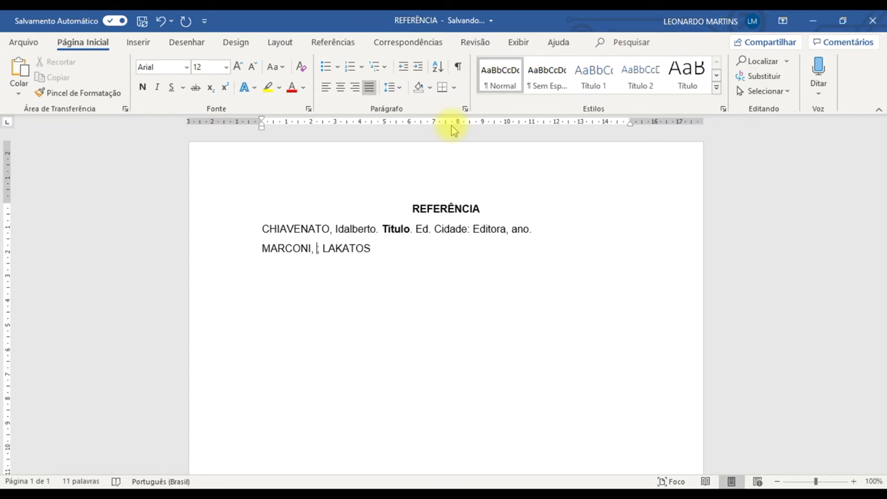
type("M")
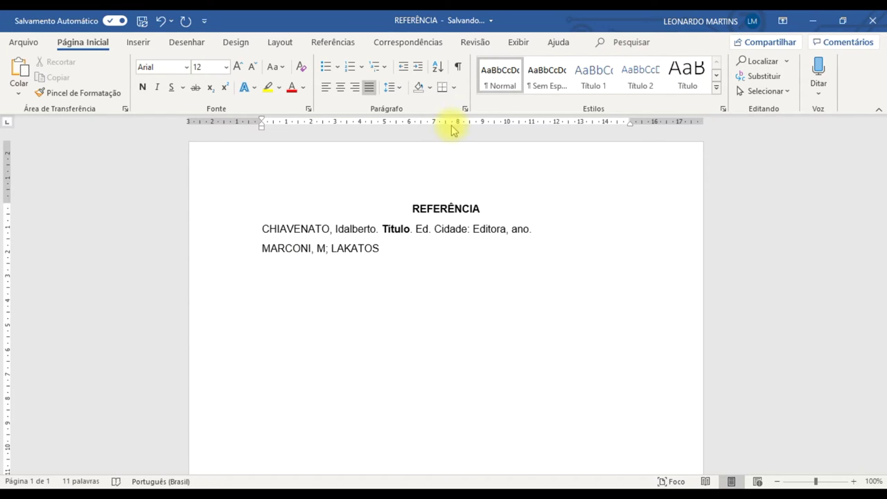
type("arian")
key("BackSpace")
key("BackSpace")
type("na de Andrade")
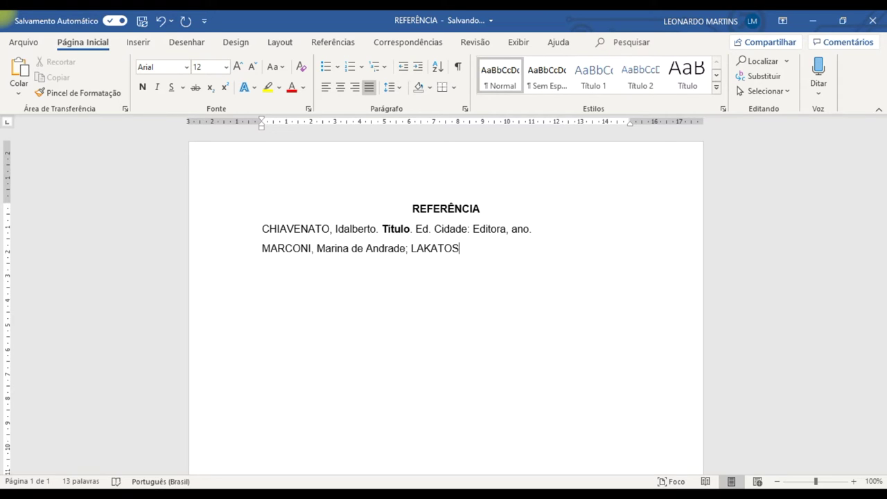
type("Eva Maria.")
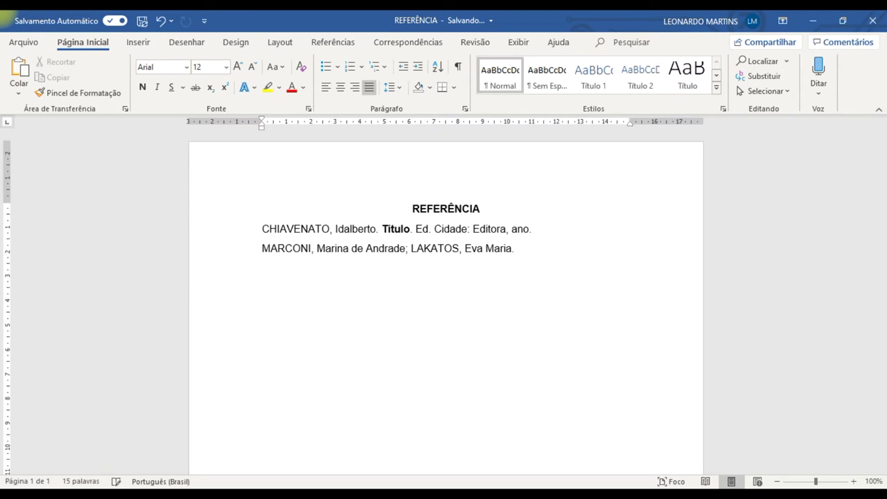
Add the bold title "Fundamentos de Metodologia Científica." after the authors and clear the bold formatting for the text that follows
key("ctrl+n")
type("Fundament")
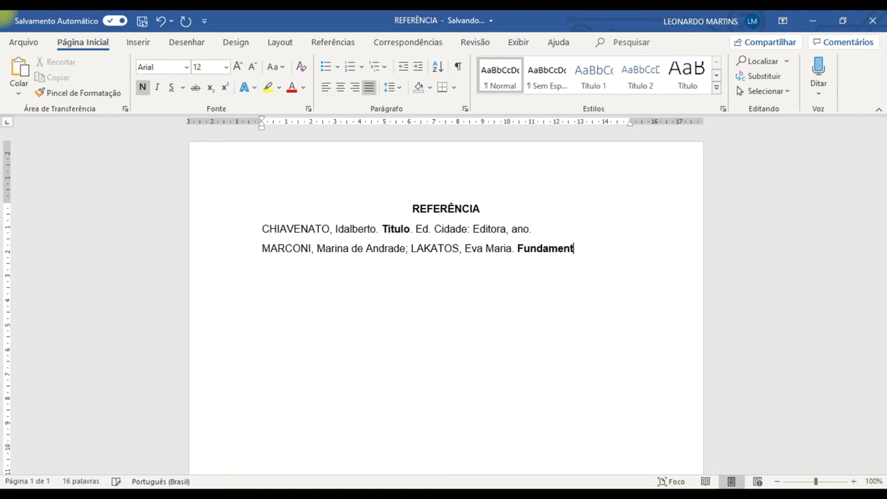
type("os de Metod")
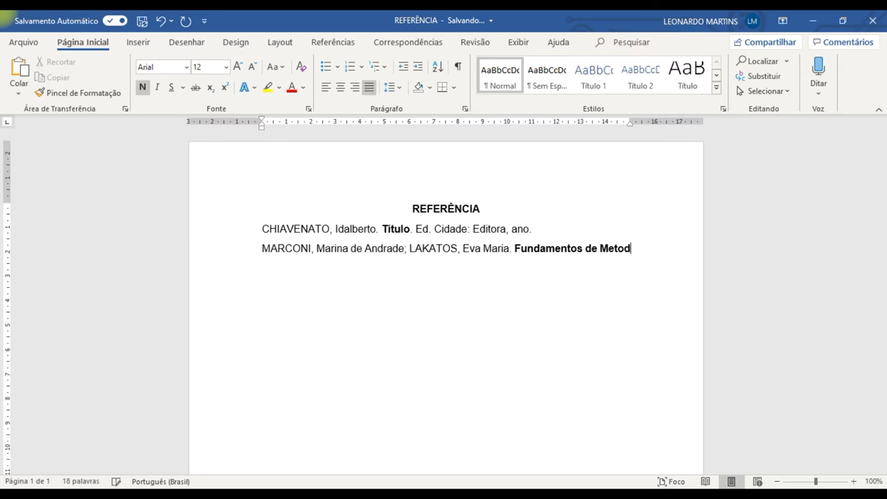
type("ologia Científica")
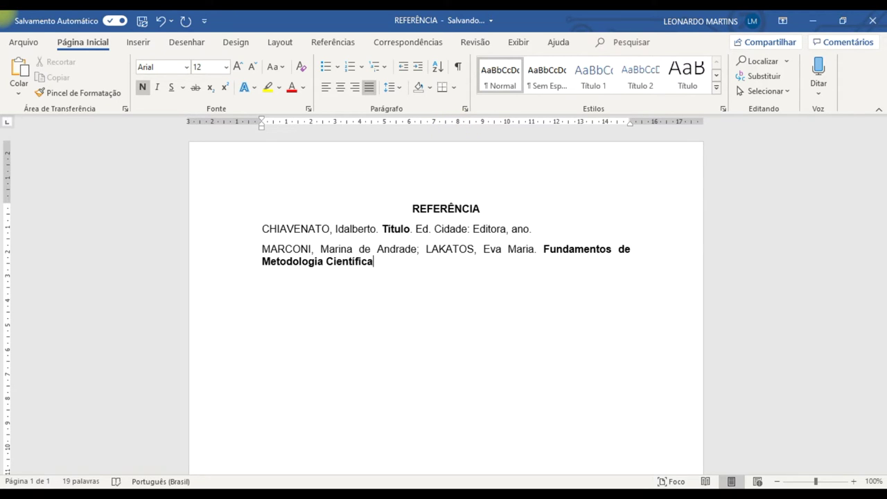
type(".")
key("ctrl+space")
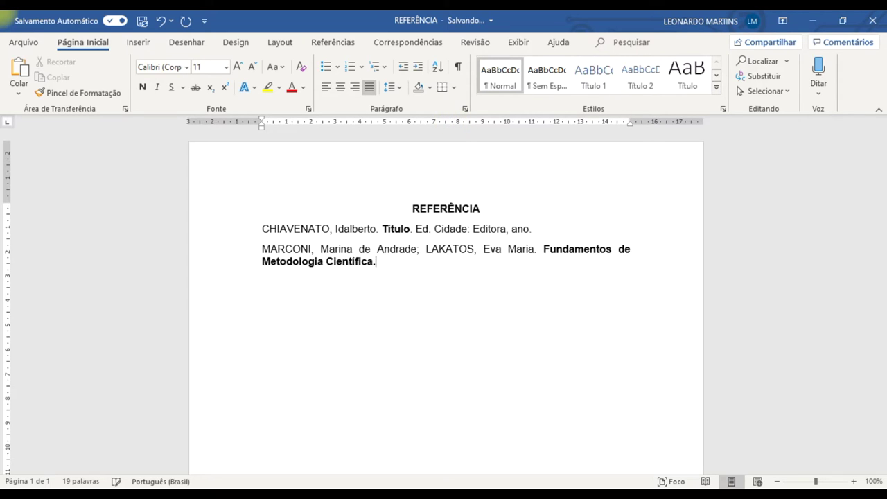
Finish the Marconi and Lakatos reference with the edition, city, publisher and year: "7 ed. São Paulo: Atlas, 2010."
type("7")
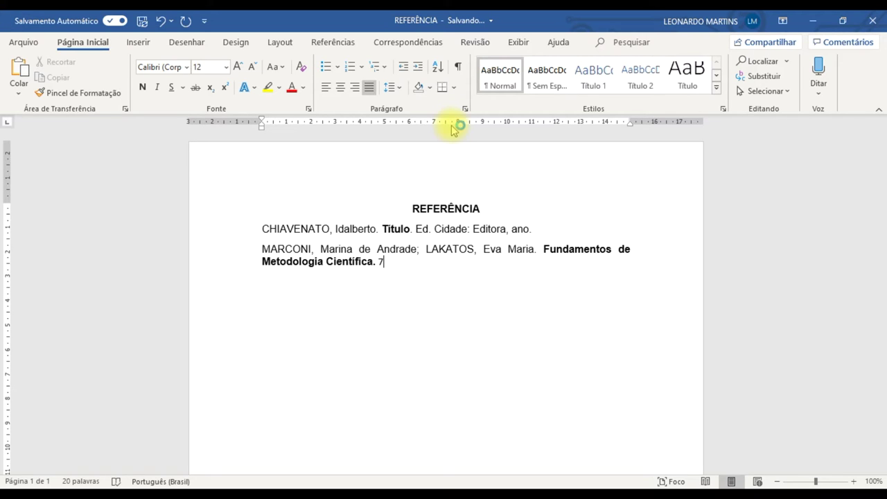
type(" ed")
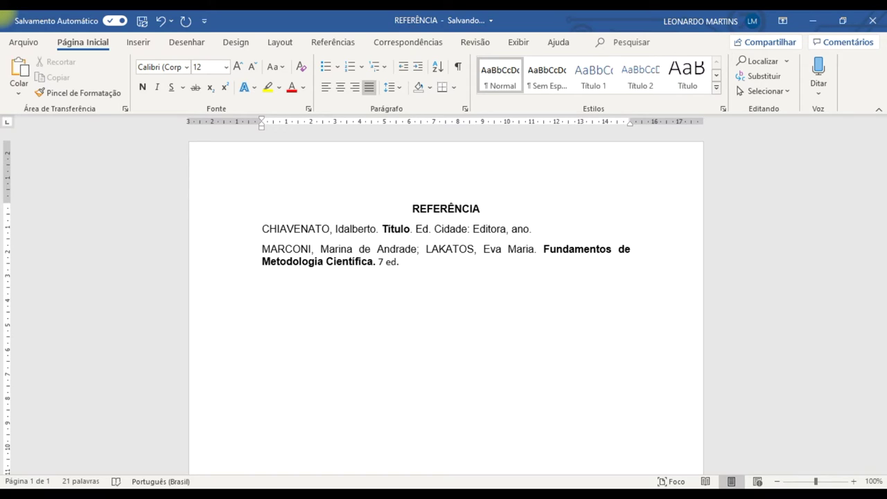
type(".")
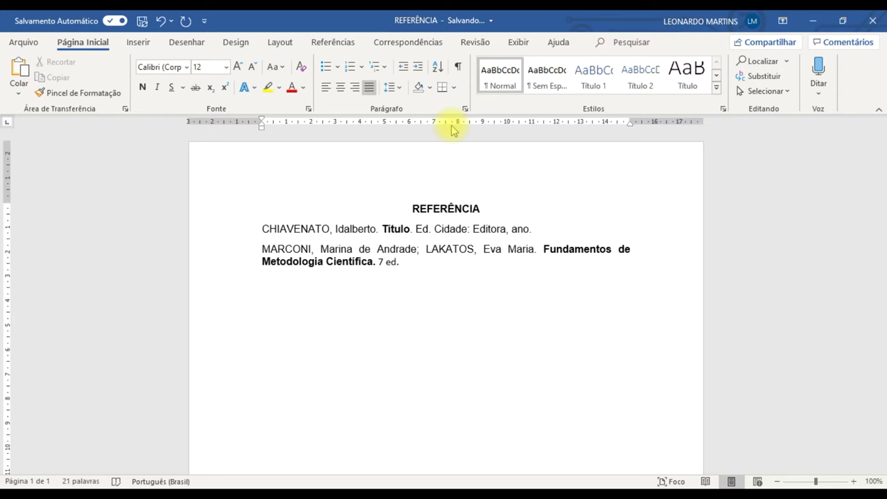
type("São Paulo")
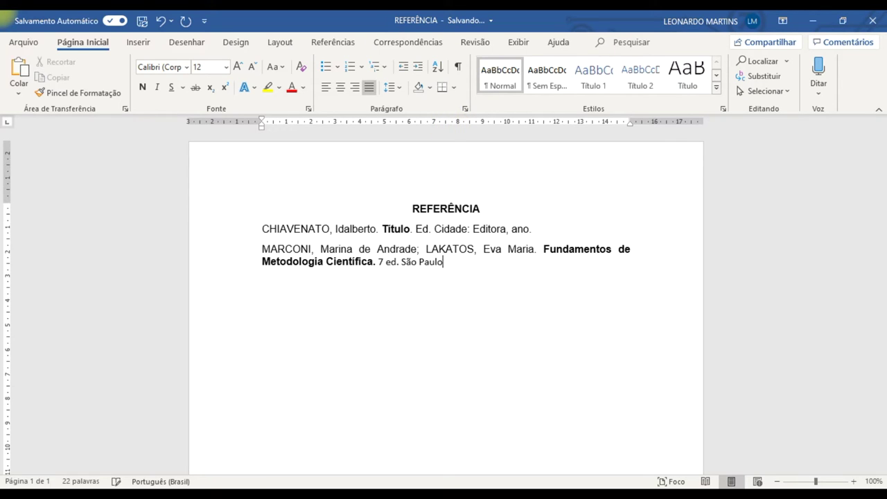
type(":")
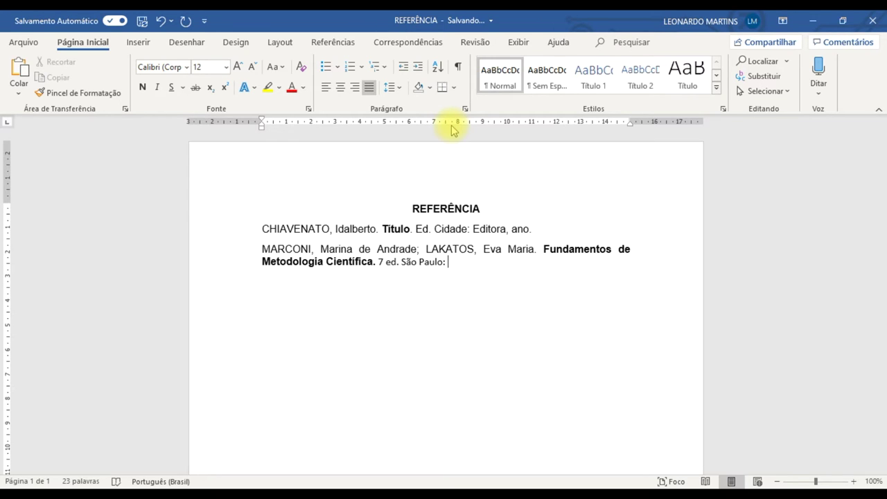
type(" Atlas, 2010.")
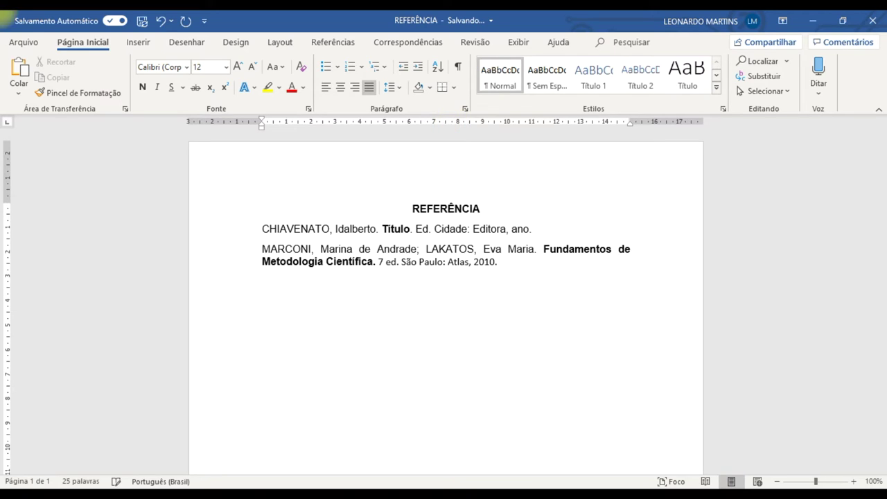
Set the font of both reference entries to Arial and place the cursor at the end of the second entry
left_click_drag(501, 263, 234, 219)
left_click(172, 66)
type("Arial")
key("Tab")
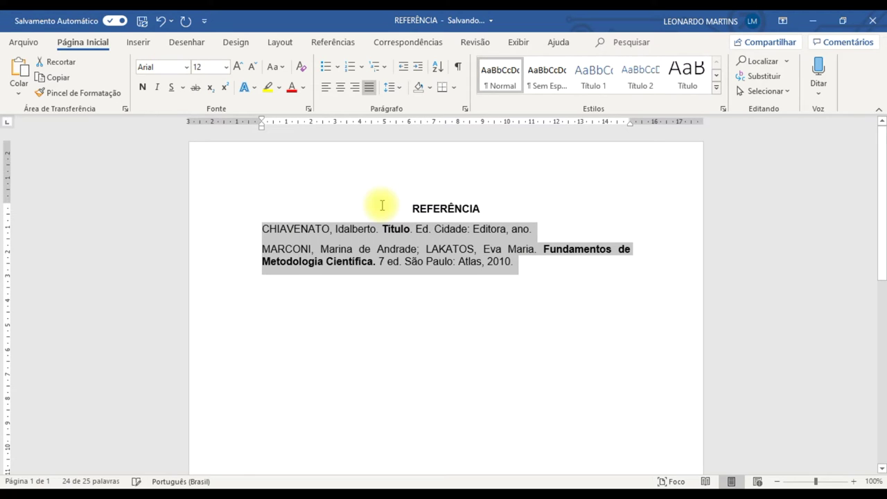
left_click(532, 262)
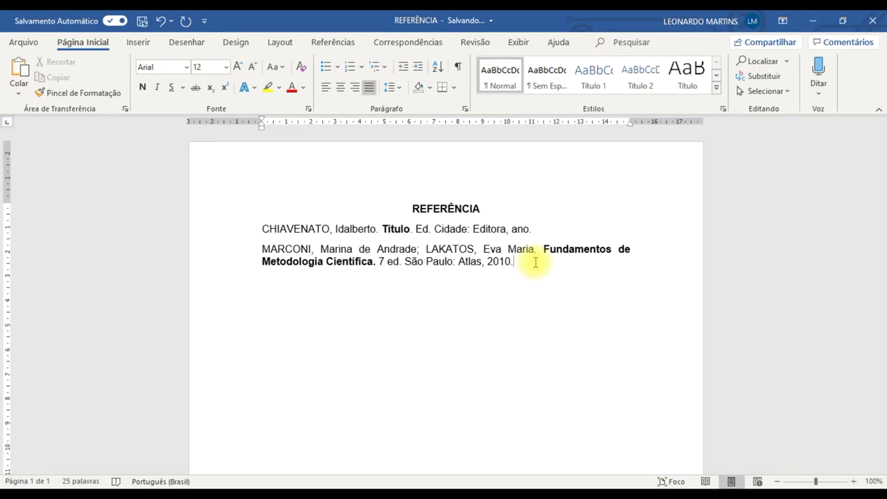
left_click_drag(320, 249, 523, 261)
left_click(523, 262)
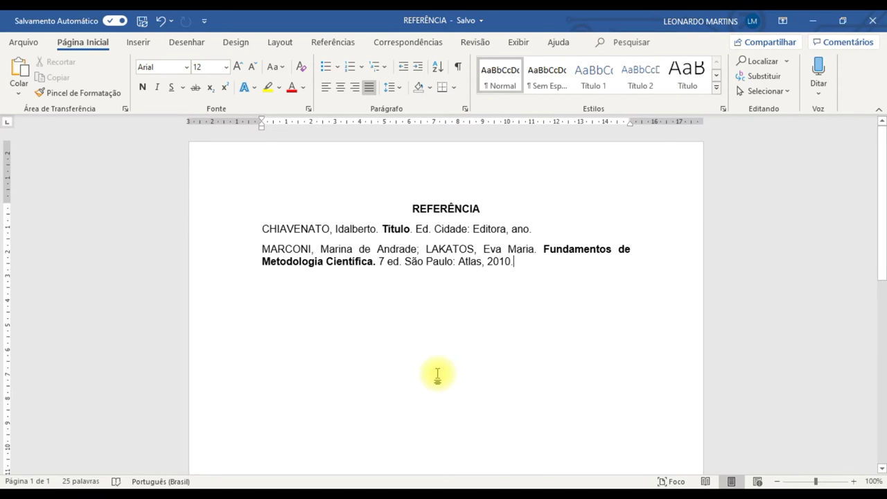
Switch to the open File Explorer window and go from the "2020 - SEDU" shortcut to the _______EDUCAÇÃO folder
key("alt+Tab")
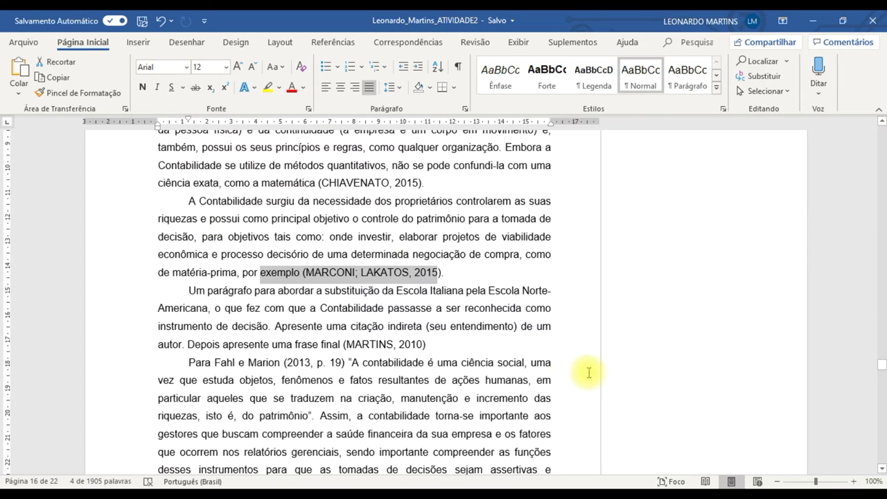
key("alt+Tab")
key("alt+Tab")
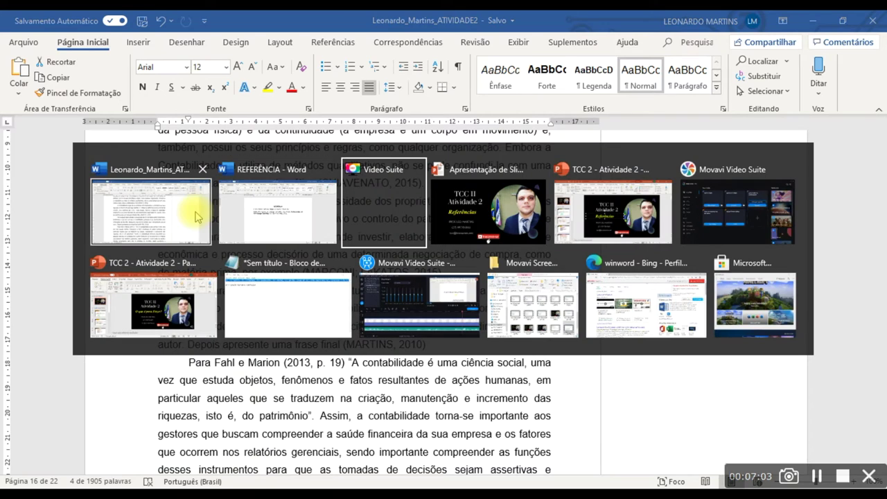
left_click(560, 320)
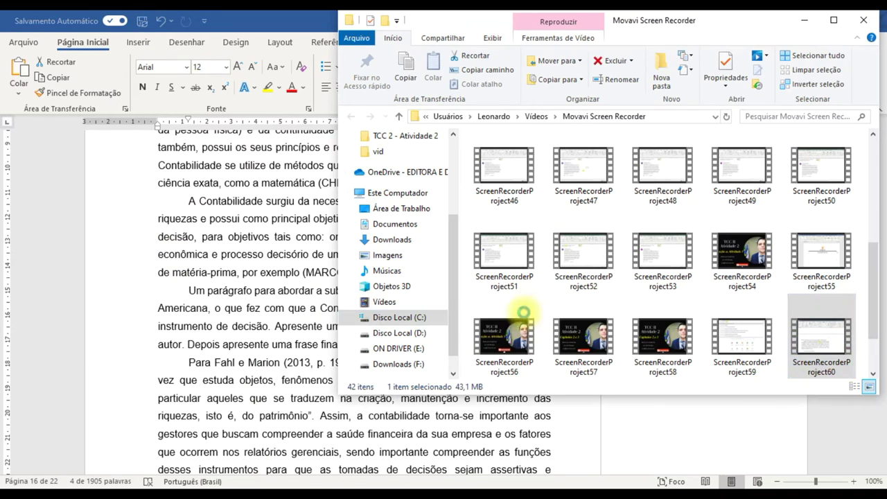
scroll(449, 197, "up", 3)
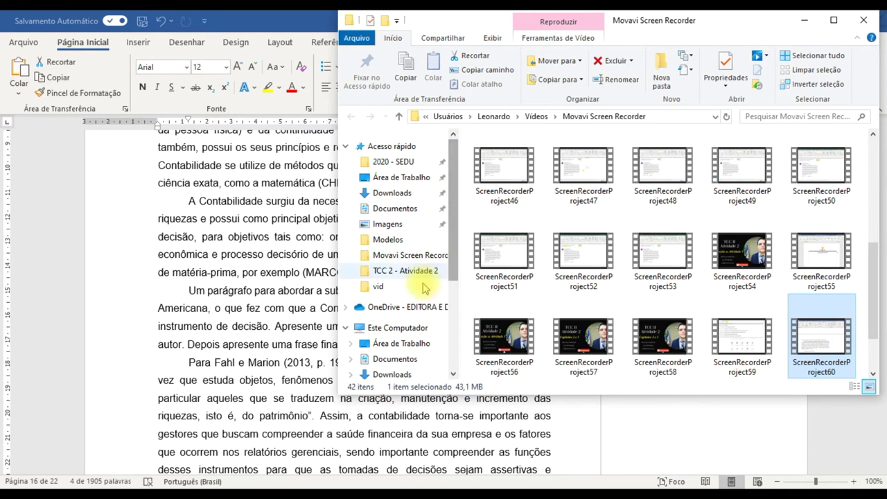
left_click(400, 163)
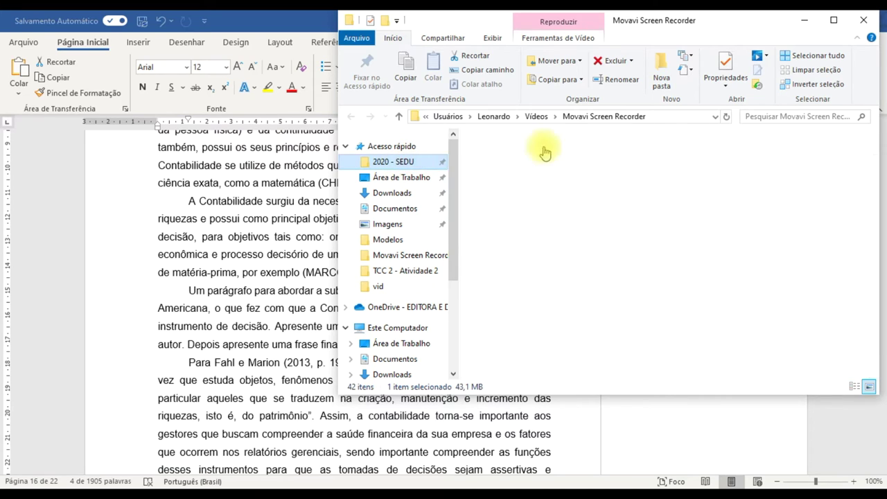
left_click(494, 118)
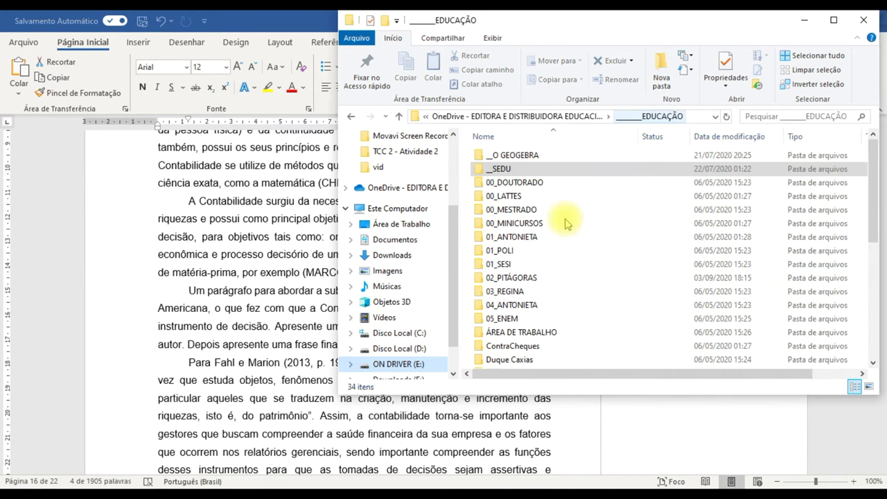
Open the 02_PITÁGORAS folder and go into its 2020_02 subfolder
left_click(514, 277)
double_click(514, 278)
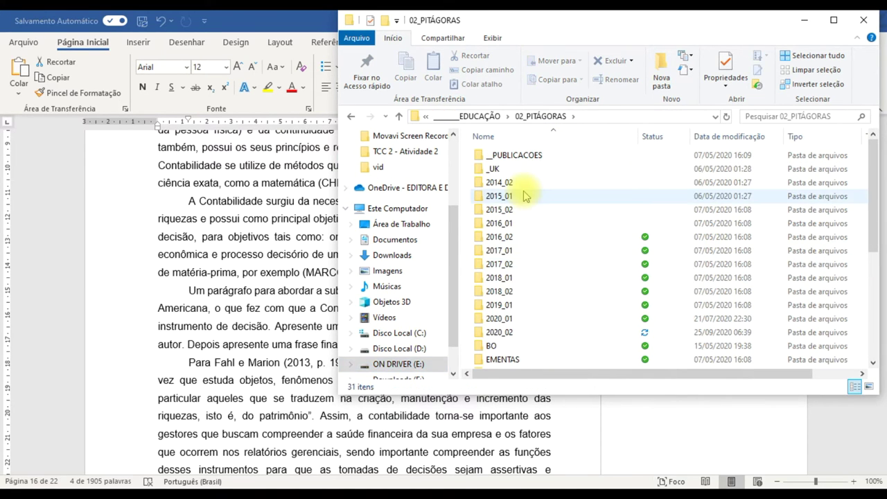
left_click(525, 336)
double_click(525, 336)
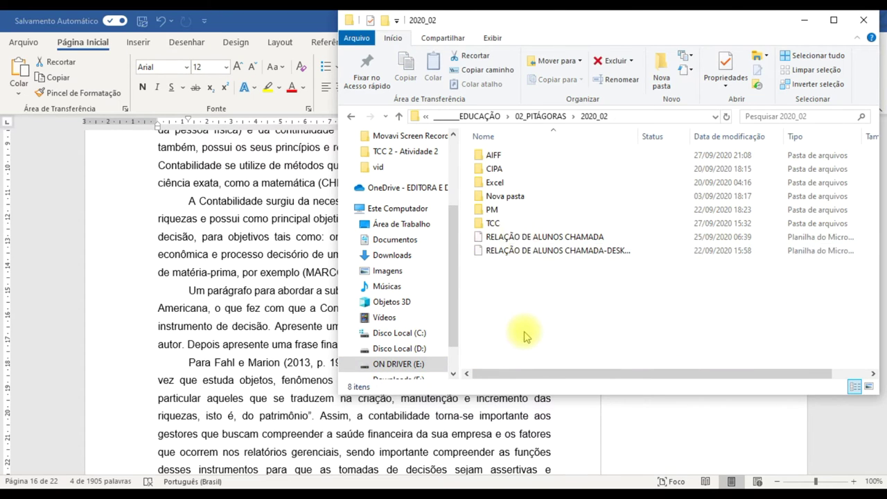
Find the Livro_Pesq_Mercadologica PDF in the PM folder of 2020_02 and open it
double_click(494, 224)
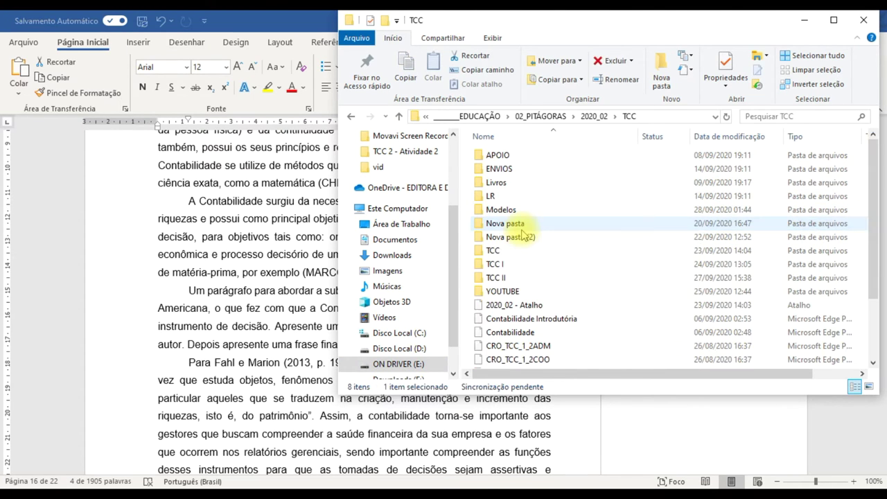
left_click(399, 116)
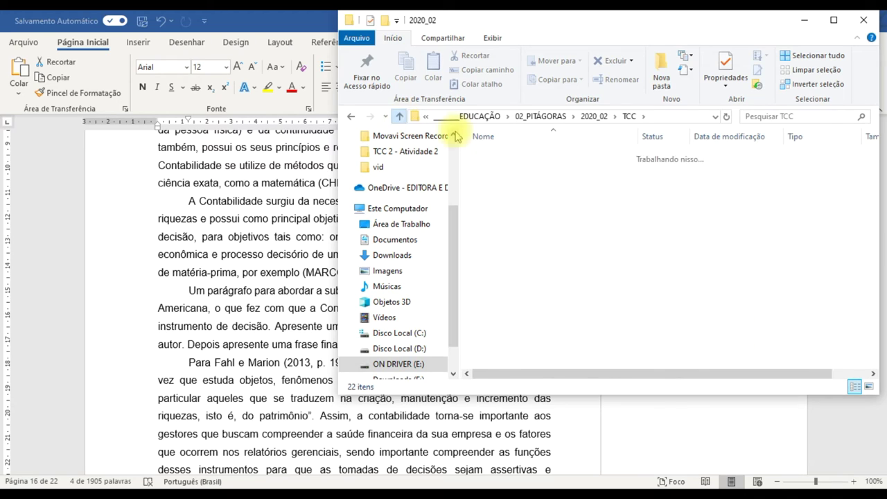
double_click(513, 211)
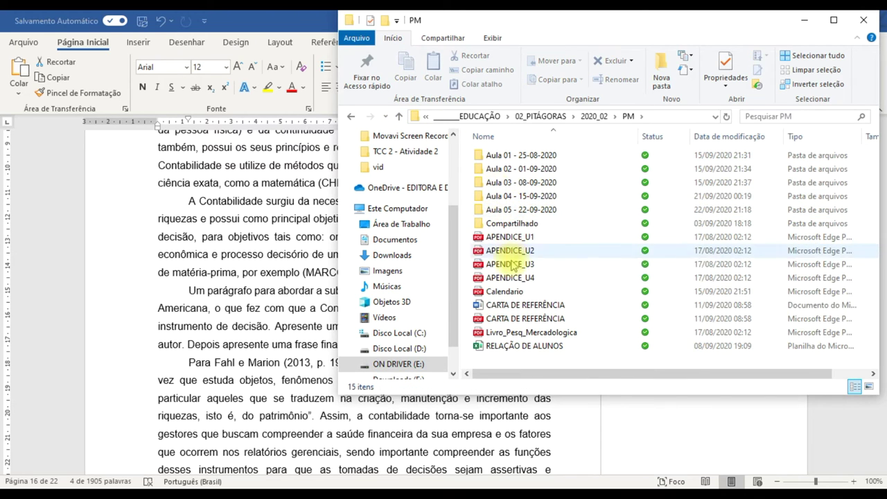
left_click(514, 333)
double_click(534, 333)
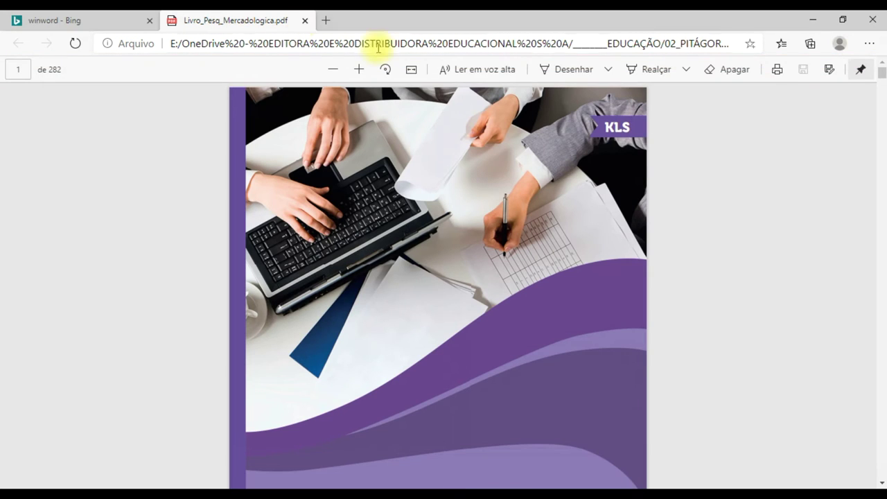
Bring up the enlarged "Dados Internacionais de Catalogação na Publicação (CIP)" block on page 4 of the PDF and close the winword - Bing page
scroll(469, 293, "down", 5)
scroll(470, 293, "up", 4)
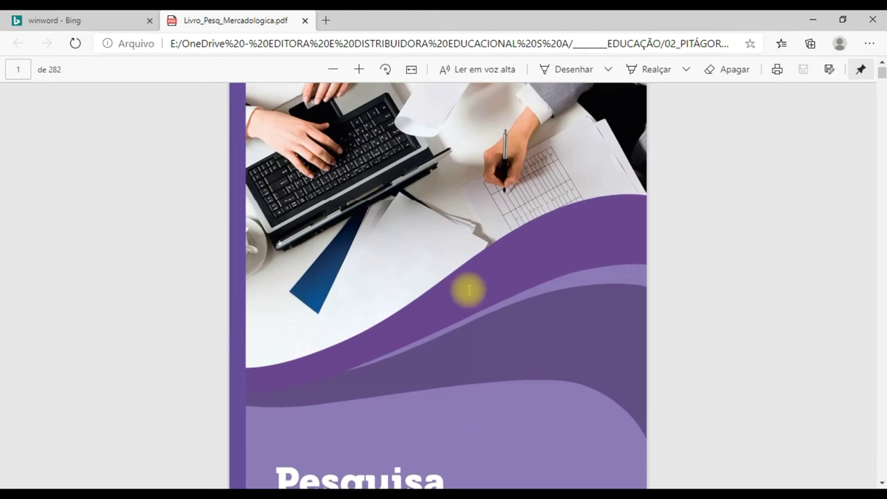
scroll(468, 294, "down", 8)
scroll(466, 297, "down", 12)
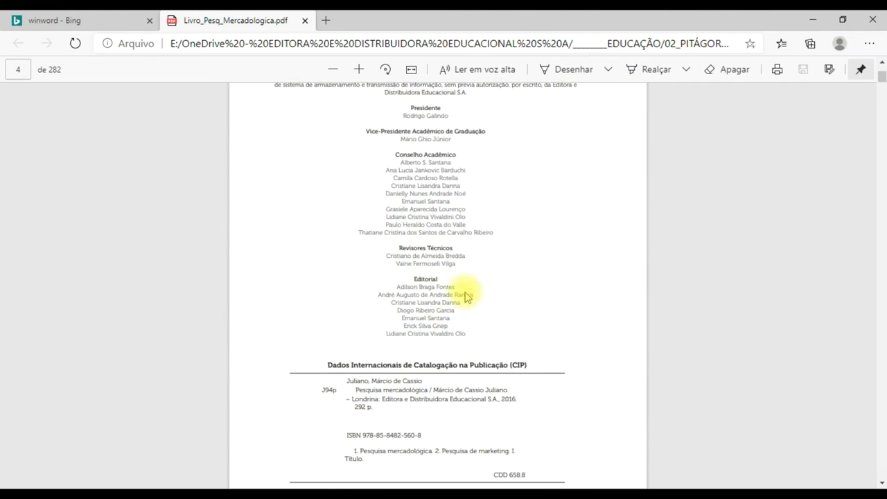
scroll(466, 296, "down", 3)
left_click_drag(328, 234, 378, 234)
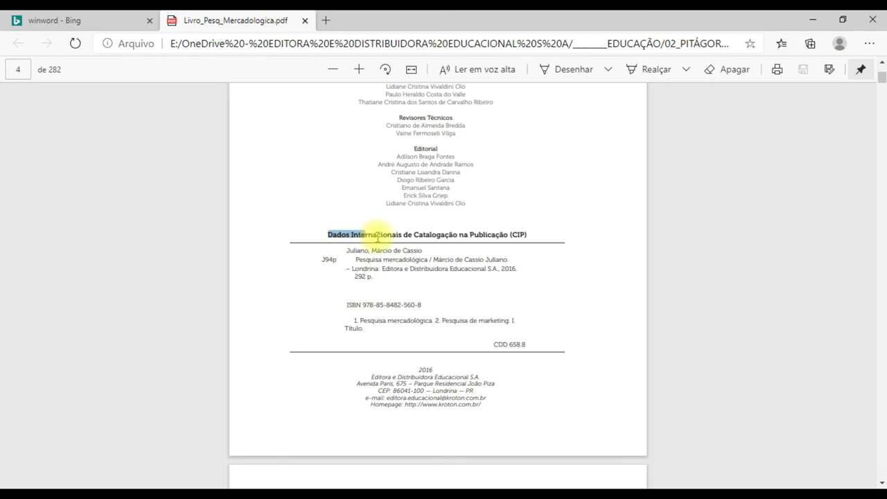
left_click(358, 70)
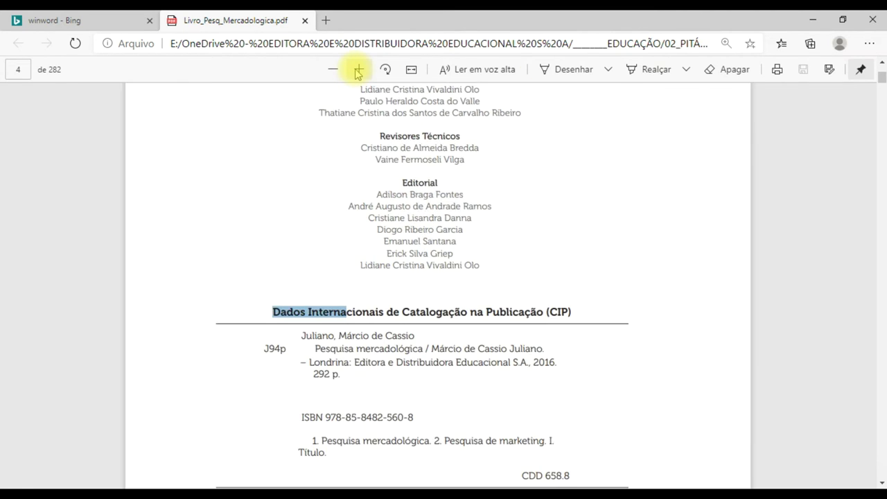
scroll(489, 246, "down", 3)
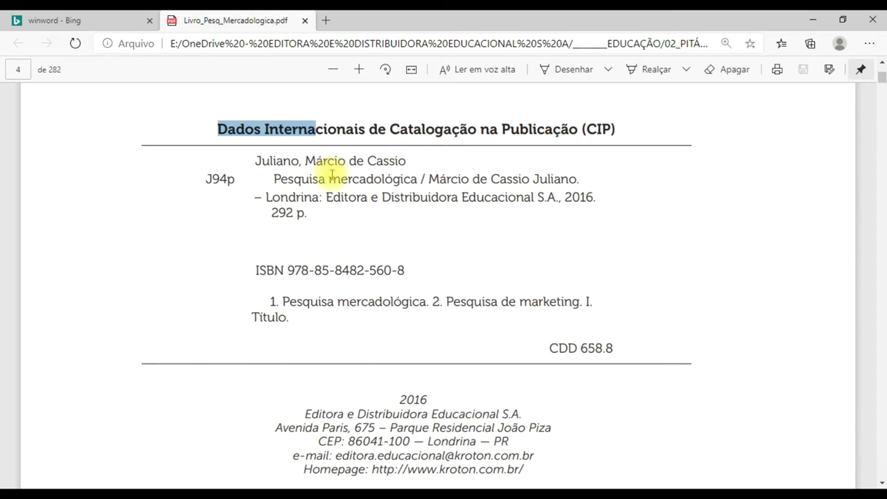
left_click(149, 20)
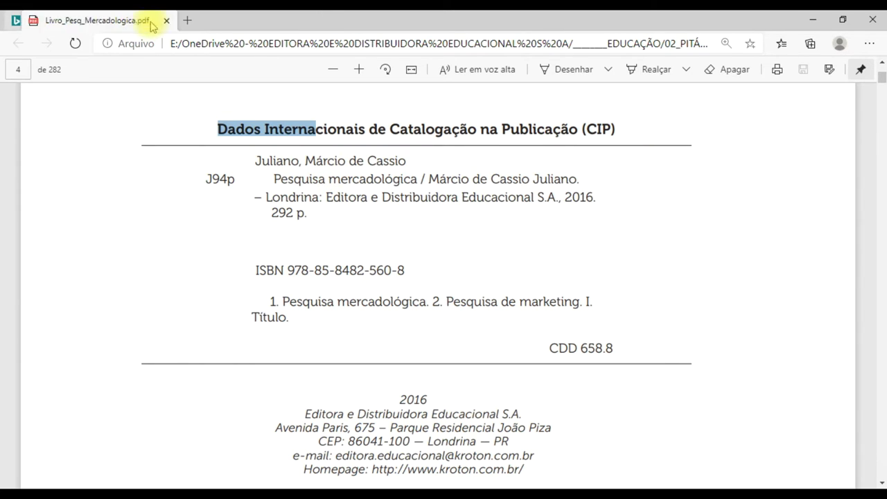
Examine the CIP block for the order of the author's surname and given names, the title and the publication details
left_click(281, 147)
left_click_drag(291, 127, 584, 136)
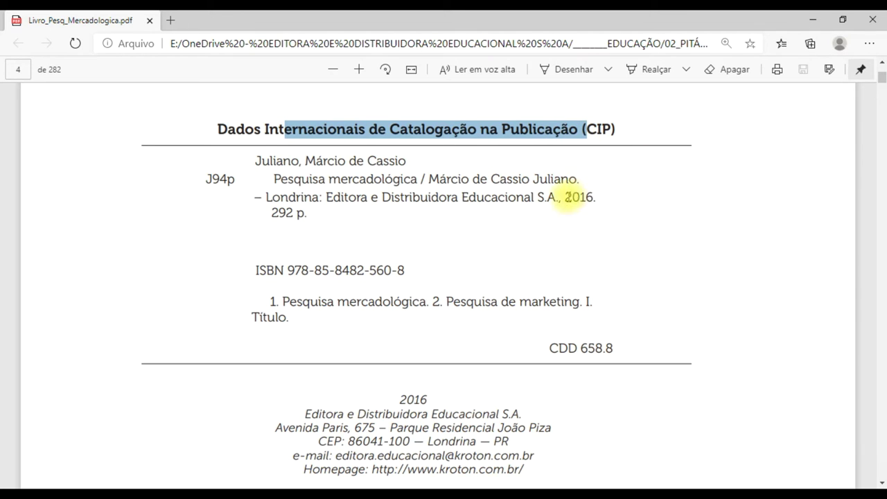
scroll(481, 301, "down", 1)
scroll(483, 305, "up", 2)
scroll(483, 305, "down", 1)
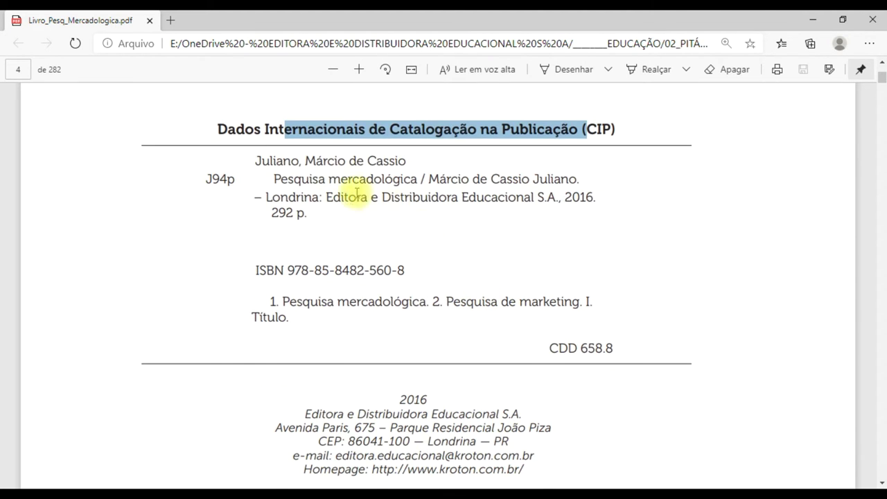
left_click_drag(254, 159, 402, 159)
left_click(372, 177)
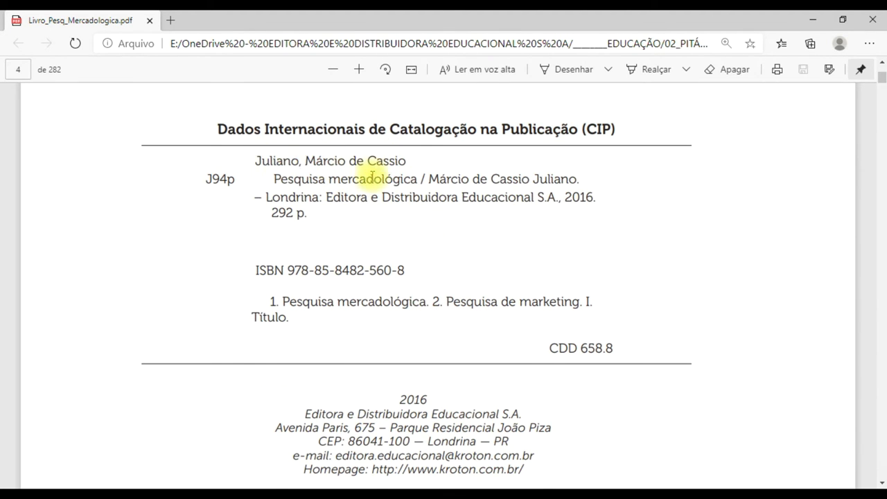
left_click_drag(307, 160, 396, 160)
left_click(274, 164)
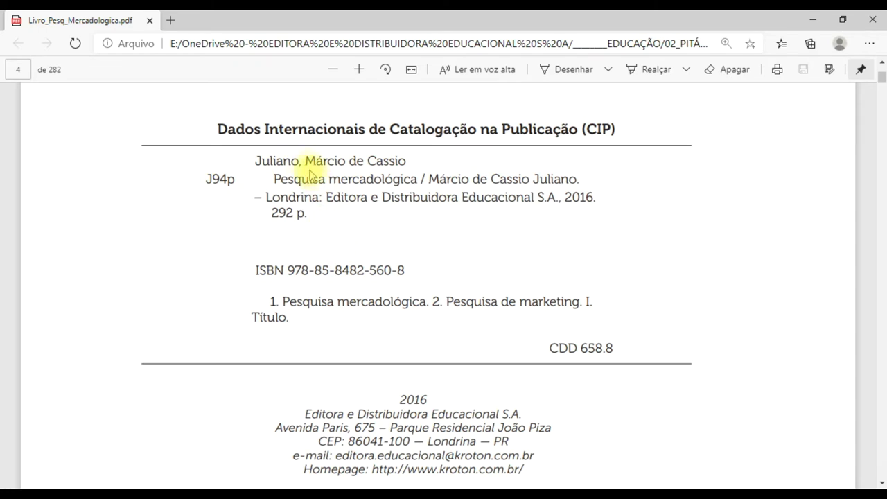
mouse_move(255, 161)
left_mouse_down()
mouse_move(302, 161)
mouse_move(253, 158)
left_mouse_up()
left_click(294, 159)
left_click(284, 159)
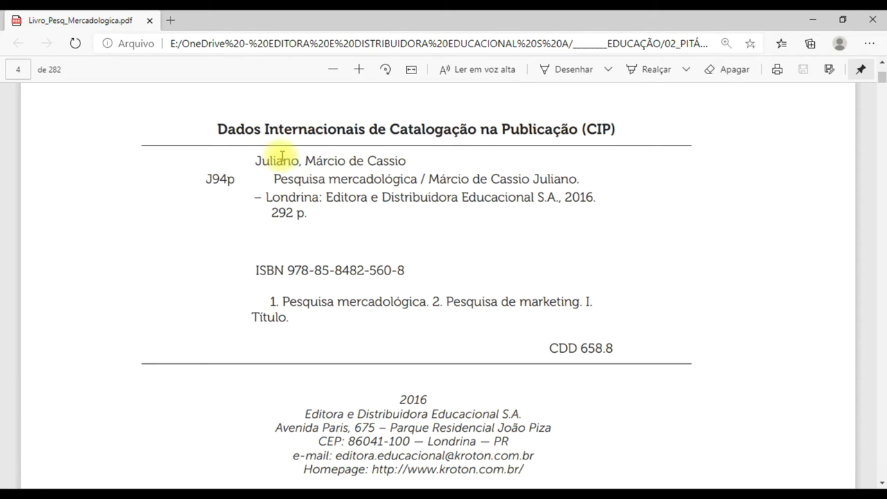
Switch to the REFERÊNCIA document and start a new entry below the Marconi and Lakatos reference with the book author's surname in capitals and a comma
key("alt")
key("alt+Tab")
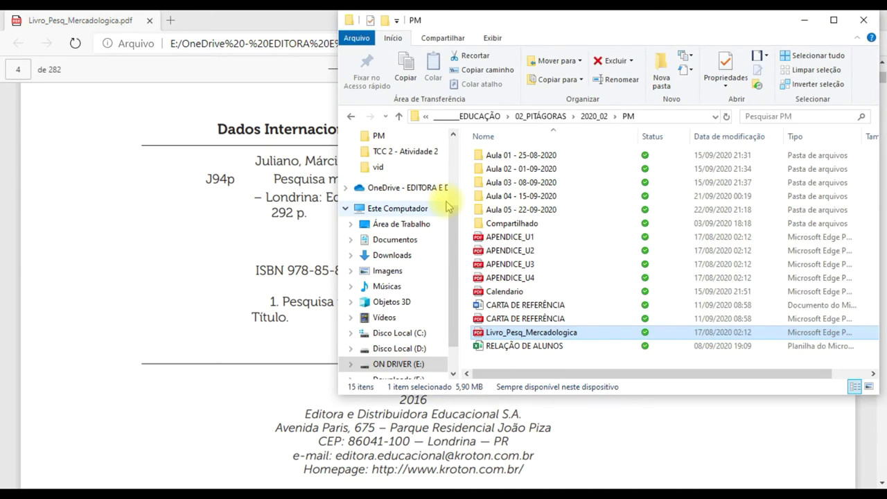
key("alt+Tab")
key("alt+Tab")
key("Tab")
key("alt+Tab")
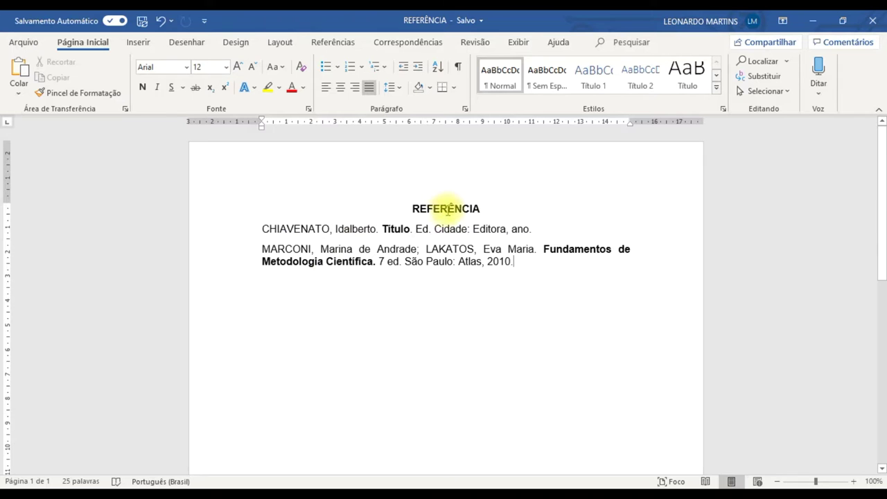
left_click(534, 274)
key("Return")
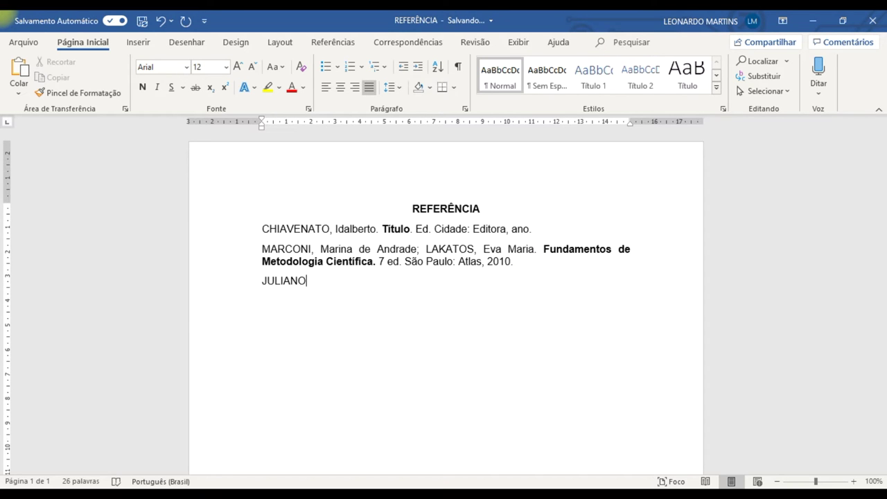
type("JULIANO,")
Complete the author's given names in the new entry as spelled in the PDF's CIP data, correcting the mistyped letters
key("alt+Tab")
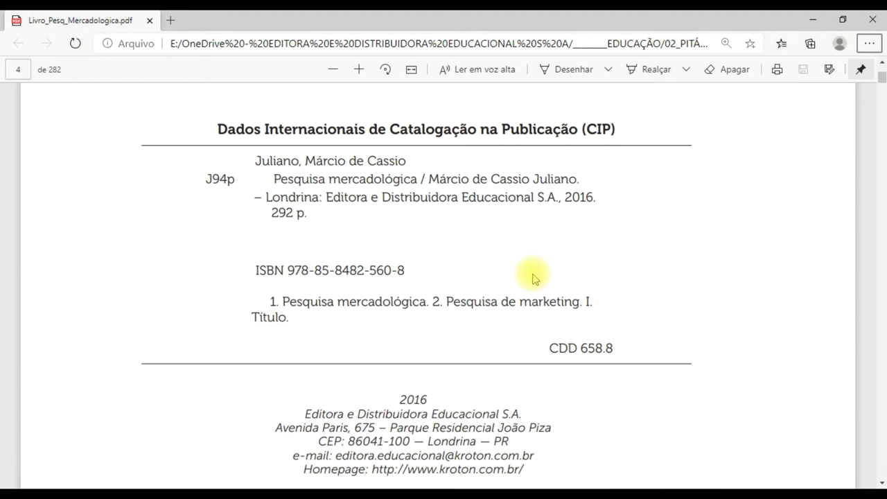
key("alt+Tab")
type("Márico")
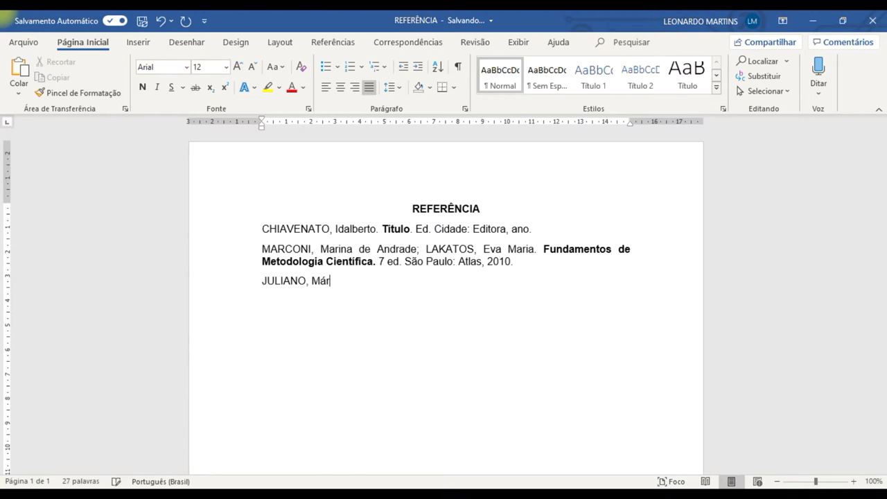
key("alt+Tab")
key("alt+Tab")
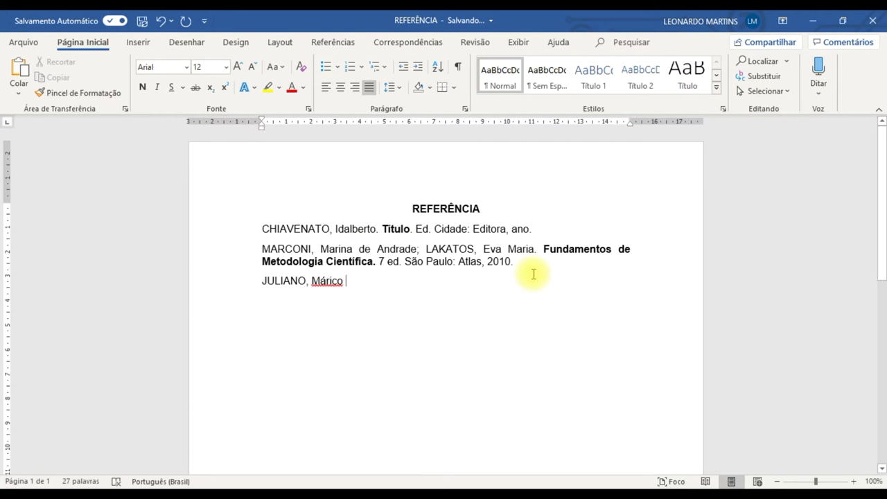
key("BackSpace")
key("BackSpace")
key("BackSpace")
type("cio de Cassio")
key("alt+Tab")
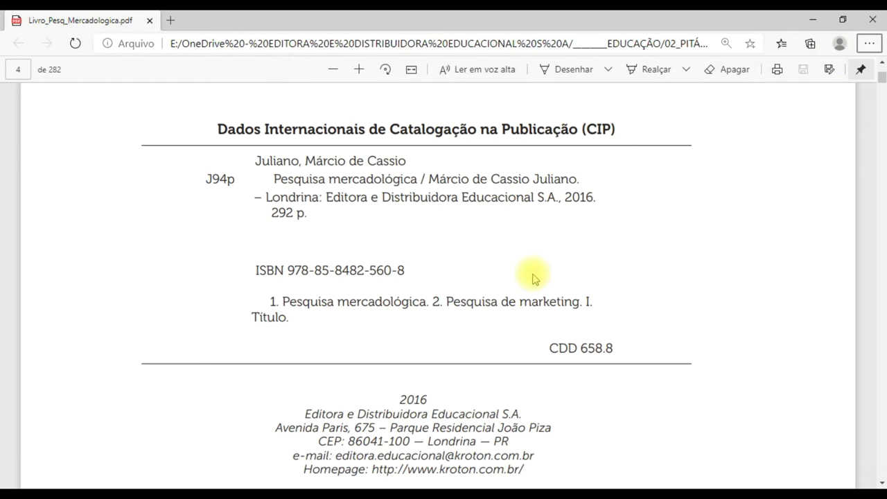
key("alt+Tab")
key("BackSpace")
key("BackSpace")
key("BackSpace")
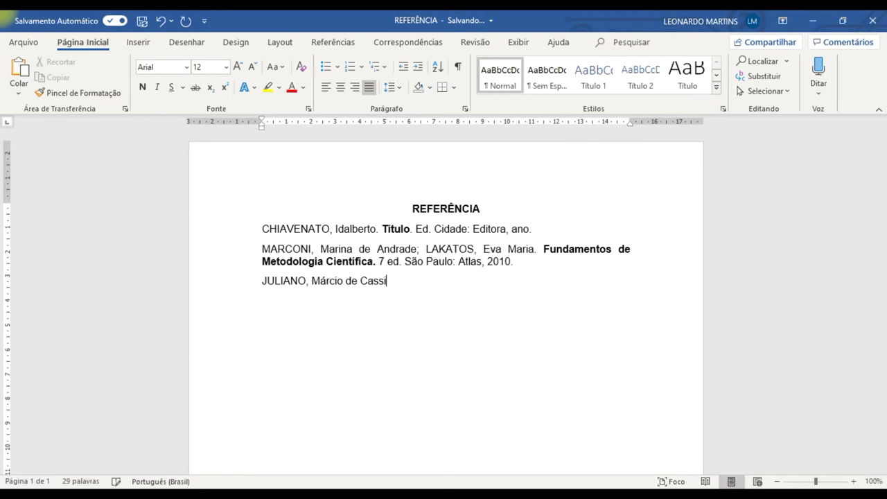
Add the bold title "Pesquisa Mercadológica" after the author and close it with a non-bold period
key("ctrl+n")
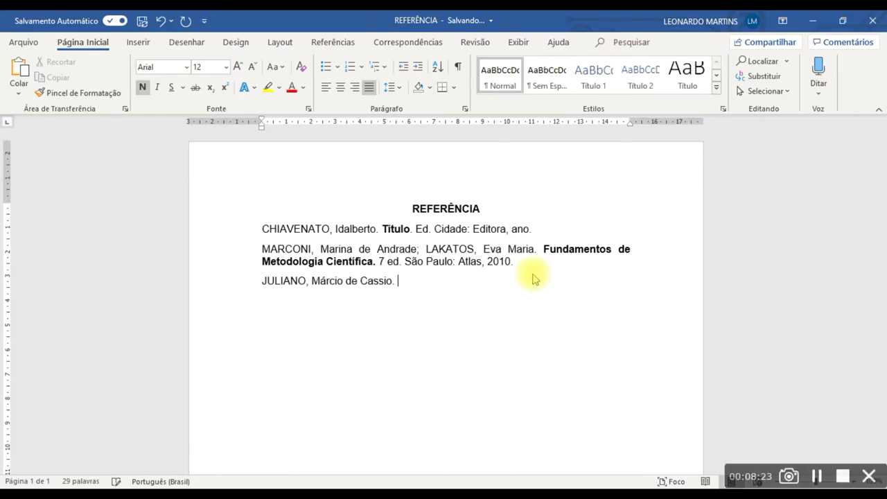
key("alt+Tab")
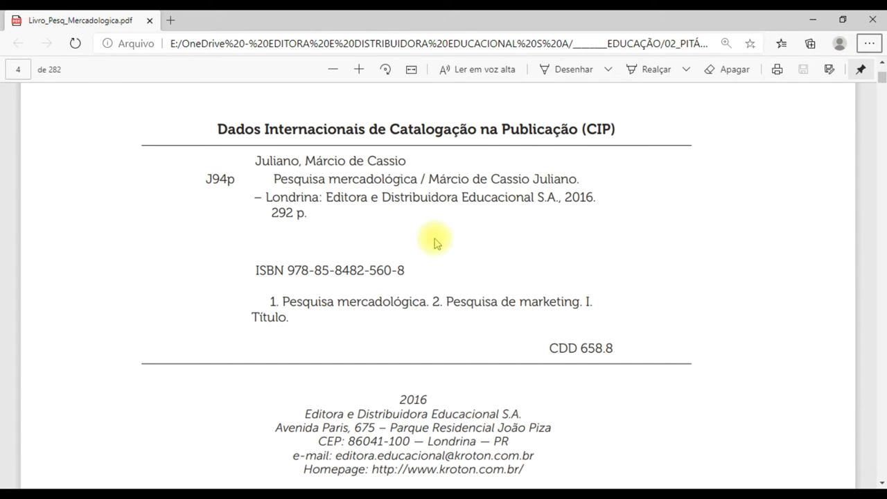
left_click_drag(275, 179, 419, 179)
key("alt+Tab")
type("Pesquisa Merc")
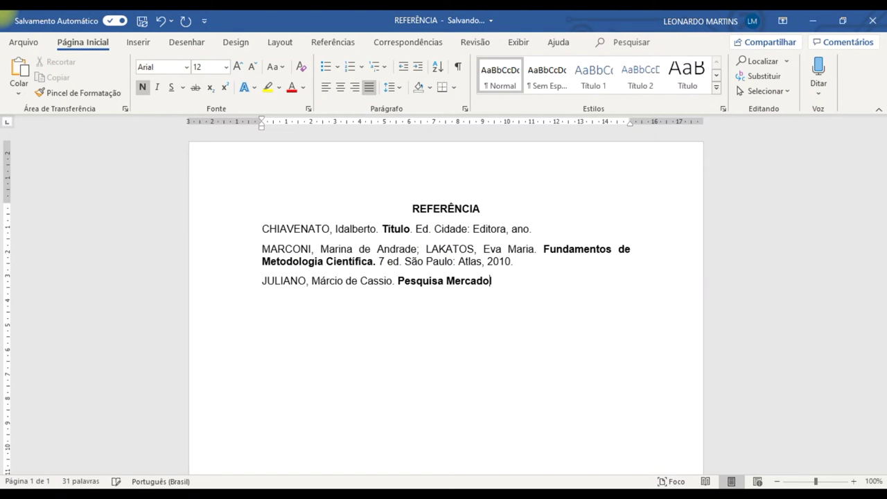
type("adológica")
key("ctrl+b")
type(".")
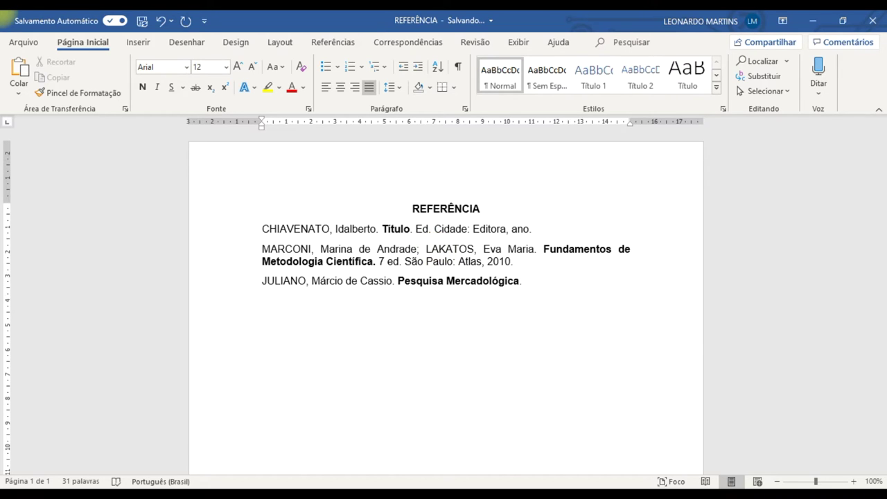
Compare the publication details in the PDF's CIP block with the city in the Marconi and Lakatos reference
key("alt+Tab")
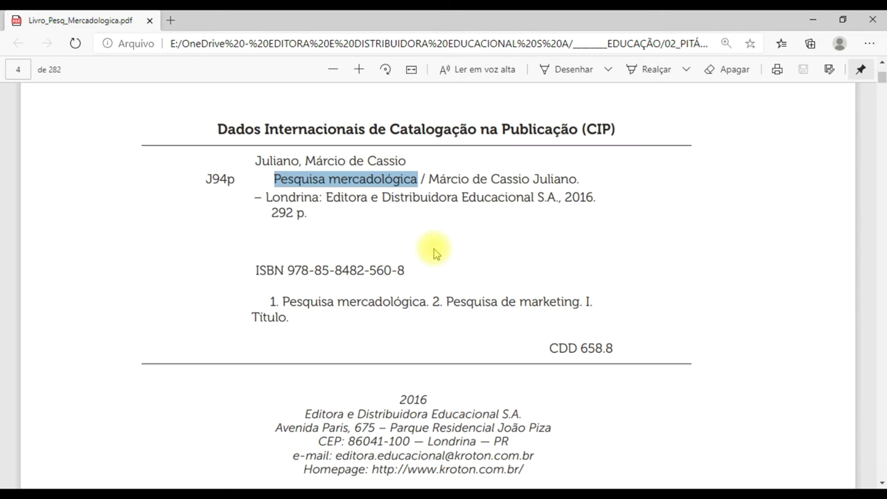
left_click(309, 203)
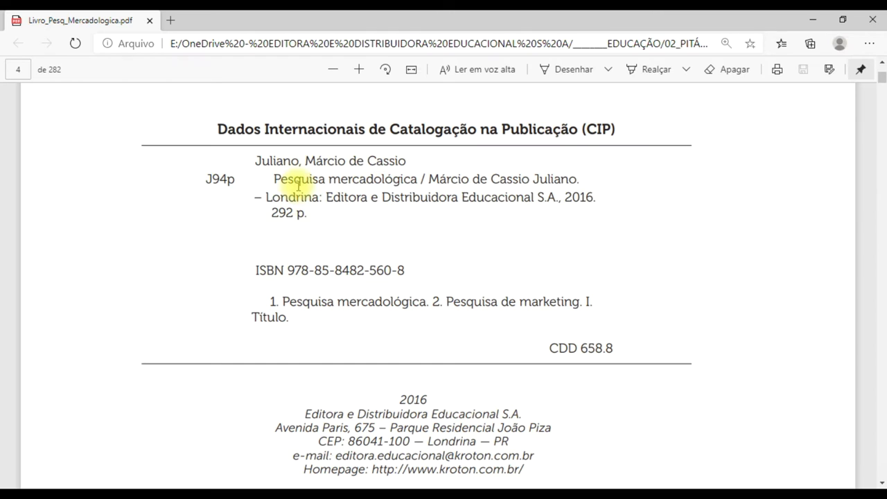
left_click_drag(284, 179, 353, 211)
left_click(390, 220)
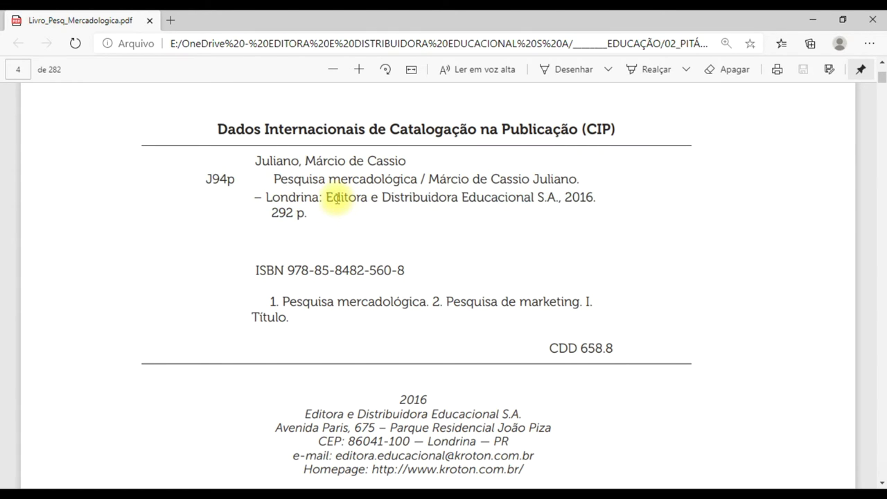
key("alt+Tab")
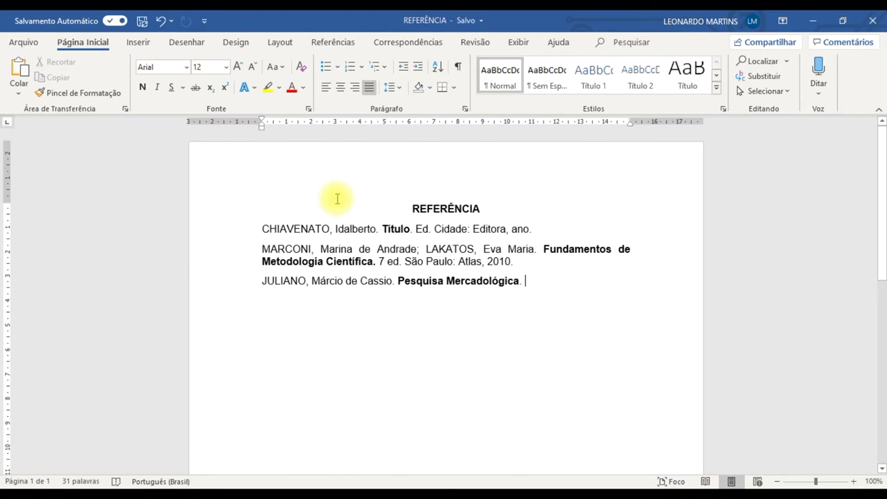
key("alt+Tab")
key("alt+Tab")
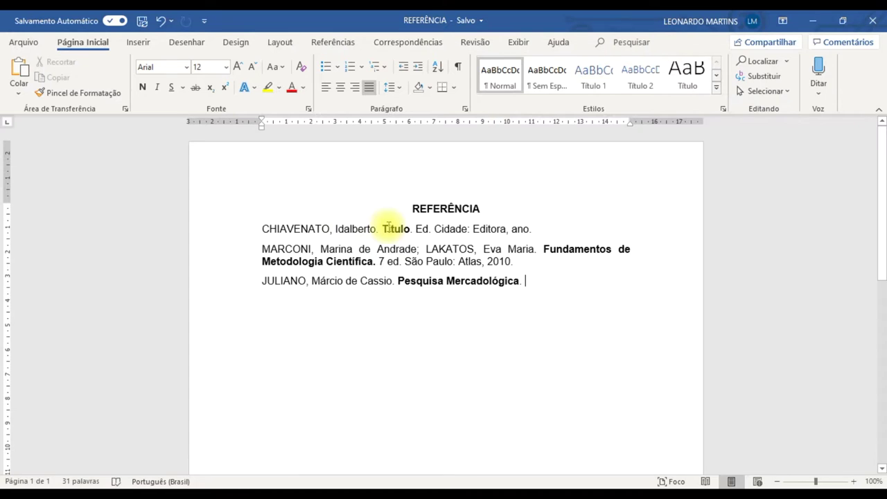
left_click_drag(405, 261, 454, 261)
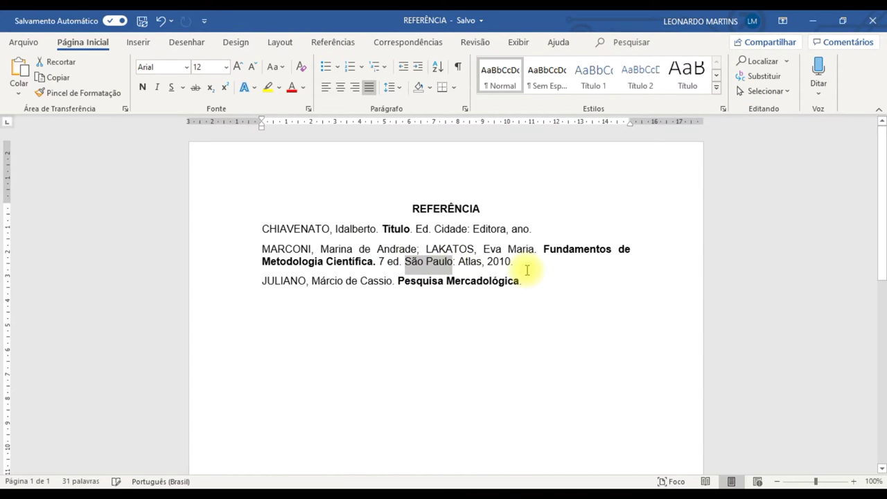
Add the publication city "Londrina:" after the title in the Pesquisa Mercadológica entry, taking it from the PDF's CIP data
key("alt+Tab")
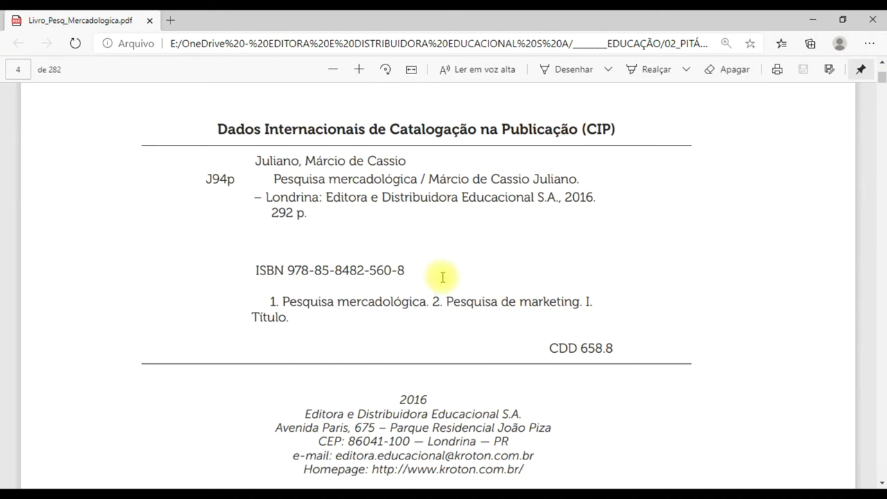
left_click_drag(258, 198, 303, 198)
key("alt+Tab")
key("Delete")
key("ctrl+z")
key("Down")
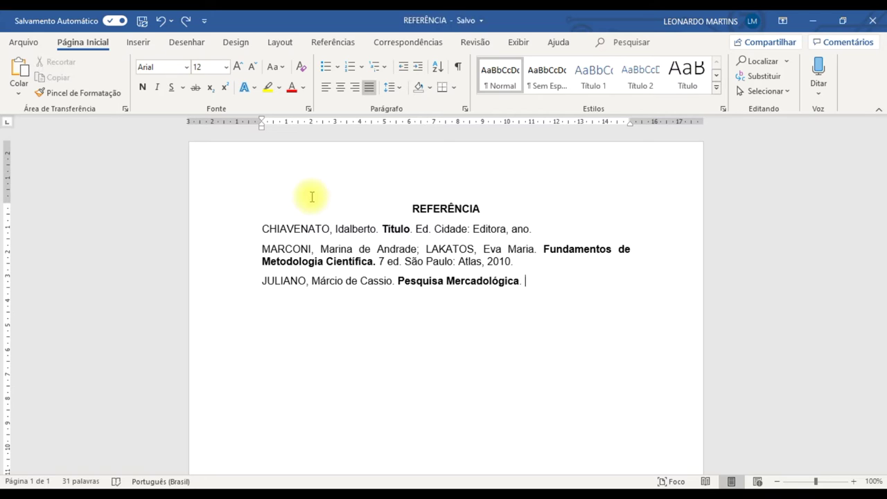
type("Londrina:")
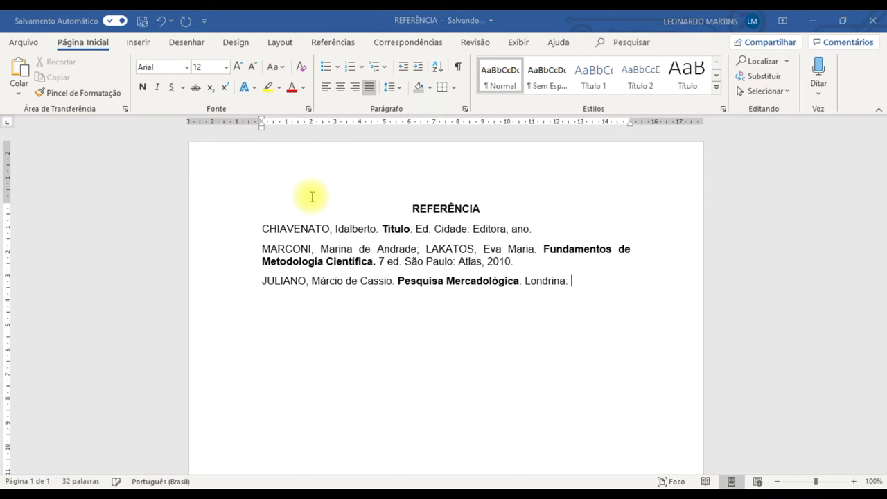
Add the publisher "Editora e Distribuidora Educacional S.A." after the city, matching the spelling in the PDF's CIP data
key("alt+Tab")
left_click_drag(326, 197, 555, 200)
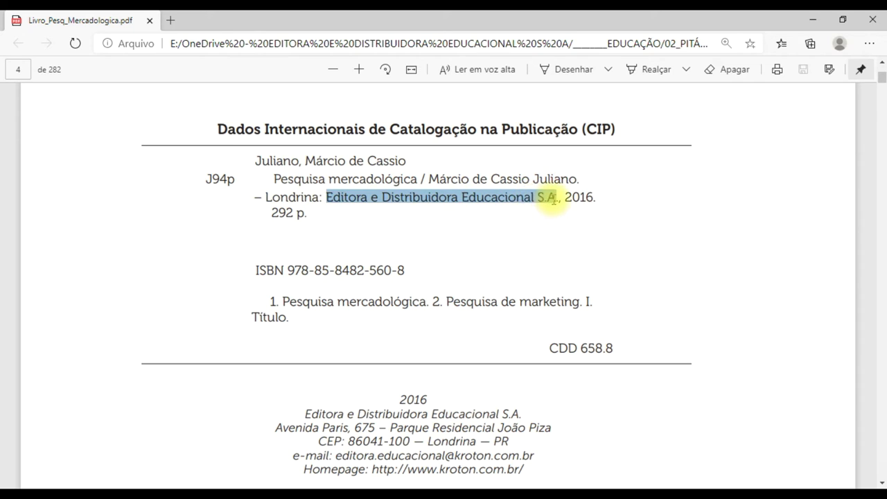
key("alt+Tab")
type("Editora e Distribuidora Educacional S/")
key("alt+Tab")
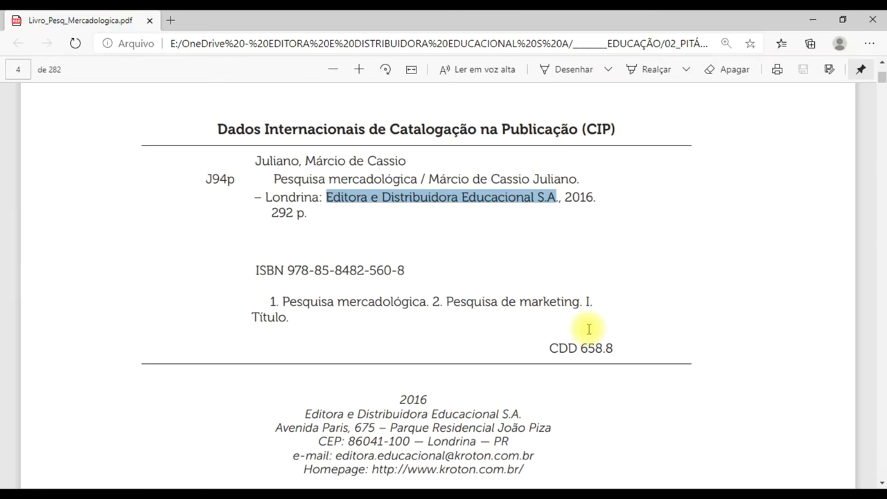
key("alt+Tab")
key("BackSpace")
type(".A.")
key("alt+Tab")
key("alt+Tab")
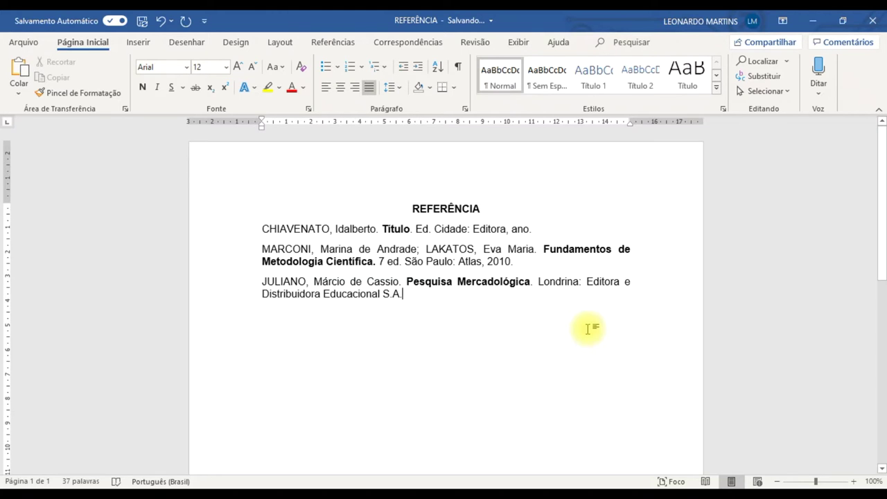
Finish the Pesquisa Mercadológica entry with a comma, the year 2016 and a closing period
type(",")
key("alt+Tab")
key("alt+Tab")
type("201")
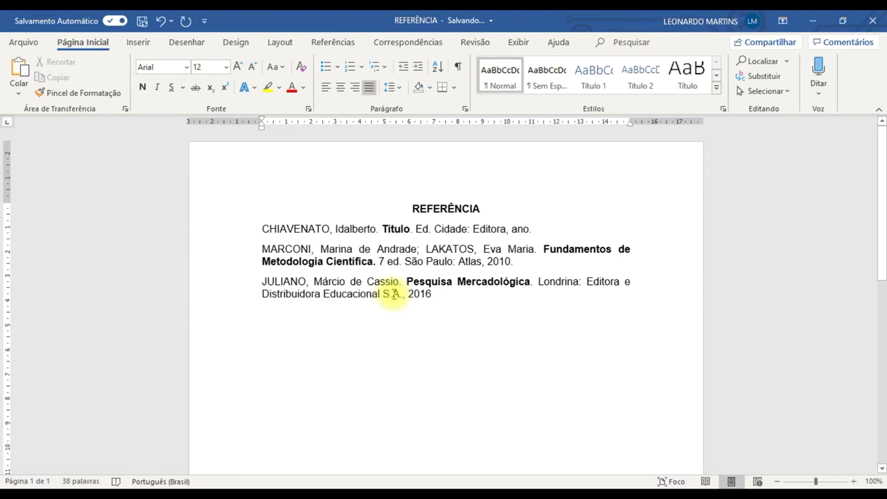
left_click(402, 294)
left_click(436, 295)
type(".")
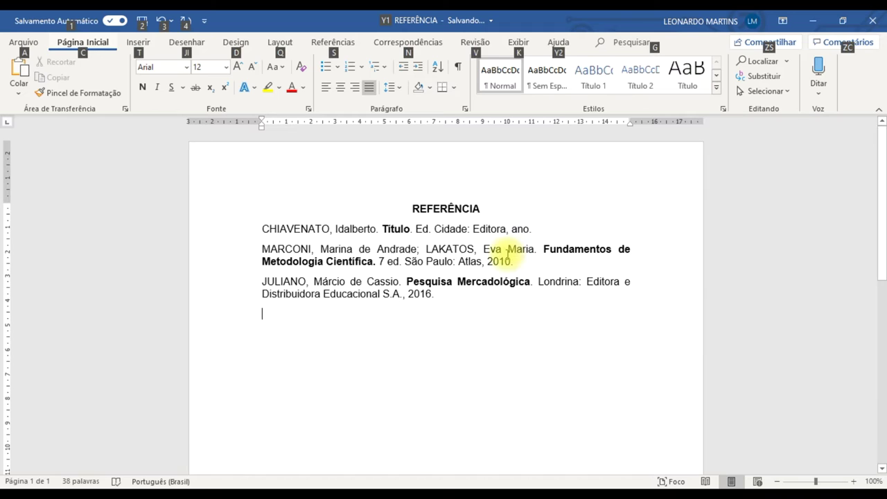
left_click(462, 261)
left_click_drag(437, 295, 291, 283)
left_click(290, 282)
Open the Livro AIFF PDF from the AIFF folder under 2020_02 and go to its CIP block on page 4
key("alt+Tab")
key("alt+Tab")
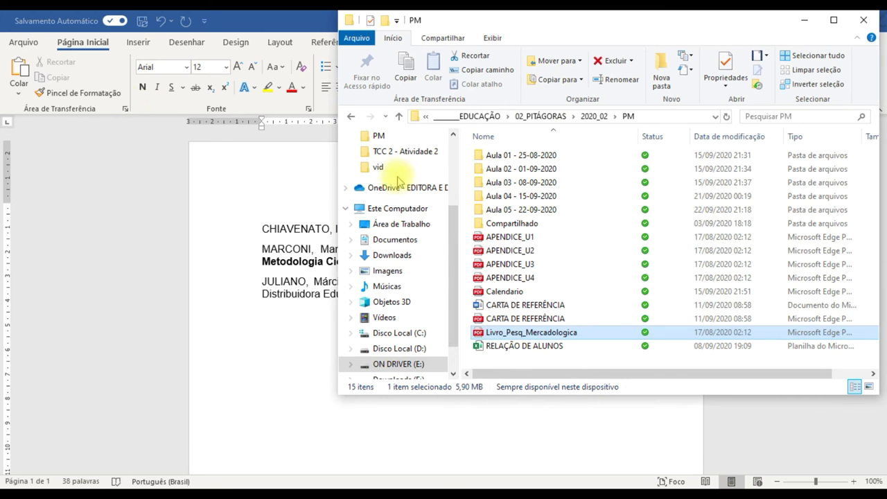
left_click(594, 115)
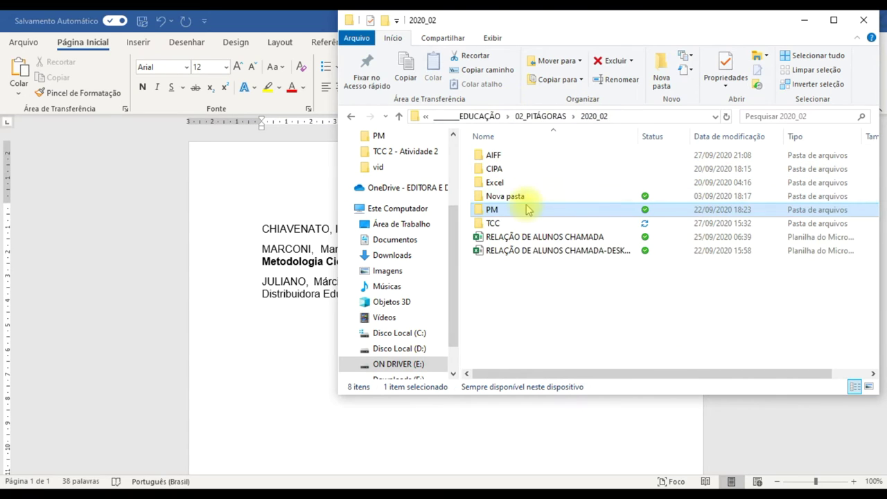
double_click(493, 155)
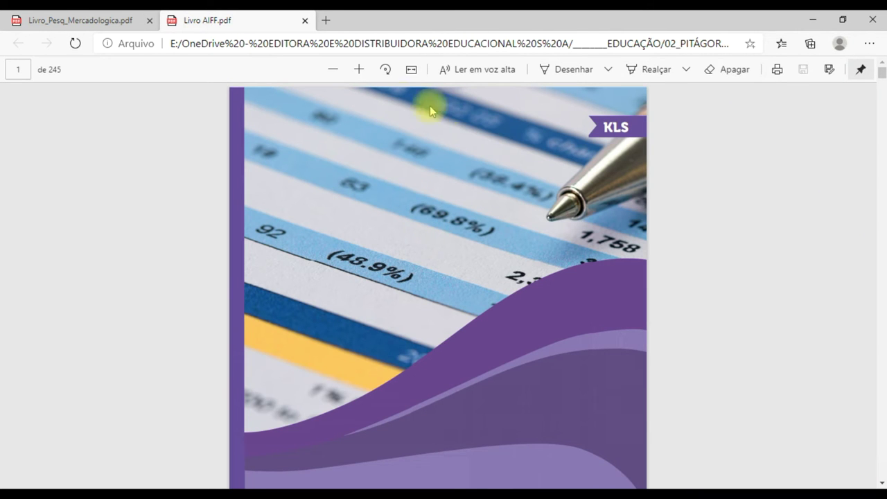
left_click(358, 69)
left_click(359, 69)
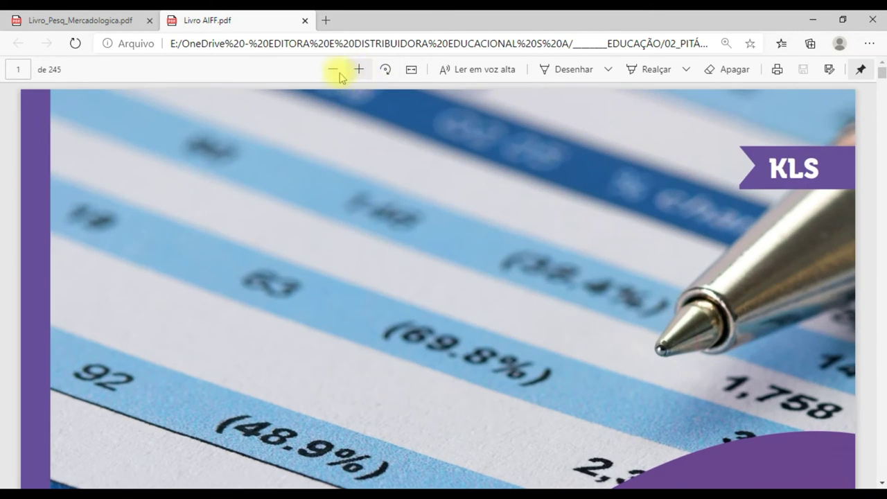
scroll(488, 254, "down", 10)
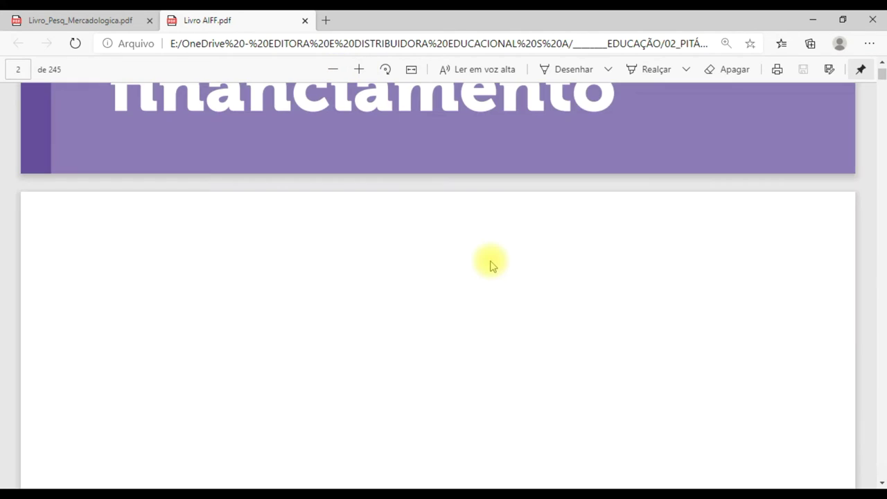
scroll(490, 265, "down", 3)
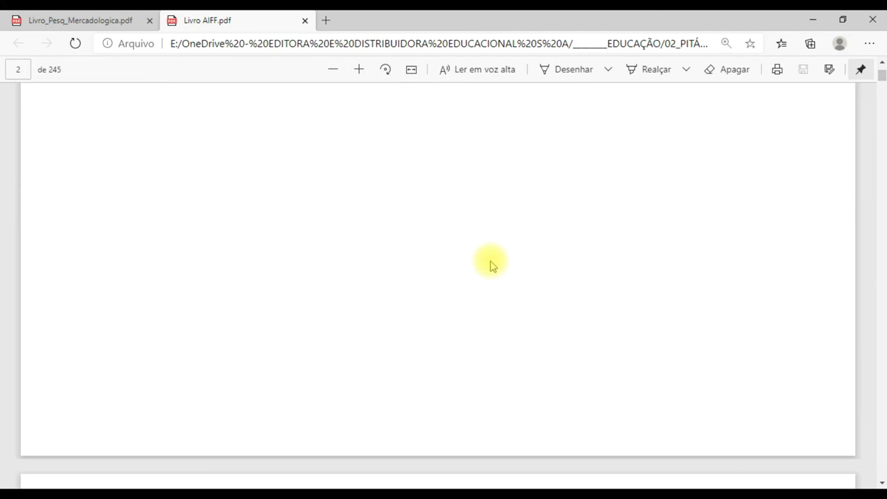
scroll(490, 265, "down", 10)
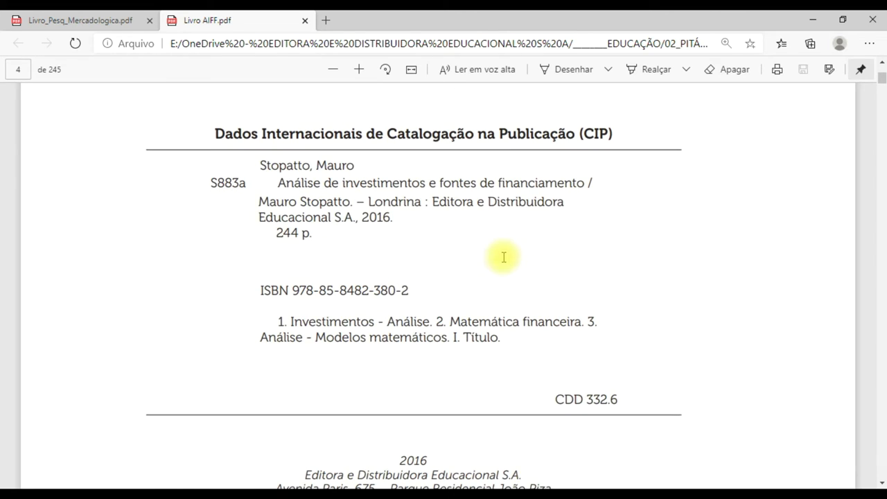
Start a new entry below the Pesquisa Mercadológica reference with the AIFF book author's surname in capitals, a comma, the given name and a period
left_click_drag(260, 165, 311, 164)
key("alt+Tab")
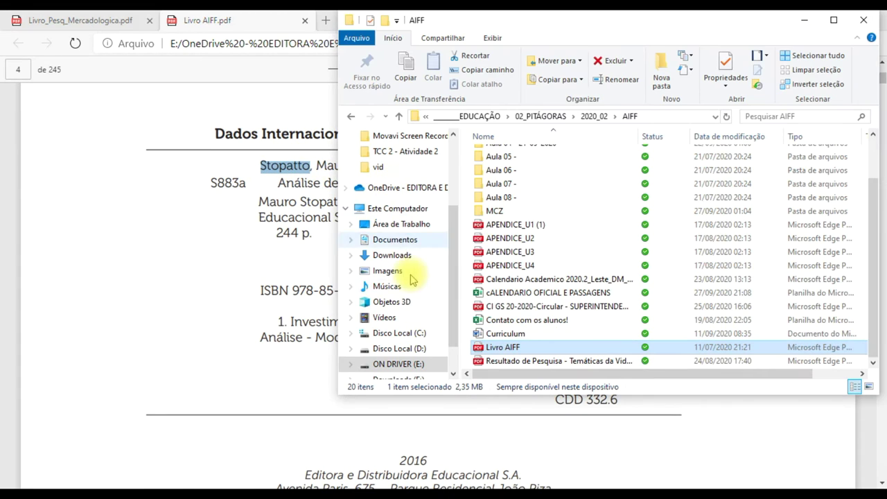
key("alt+Tab")
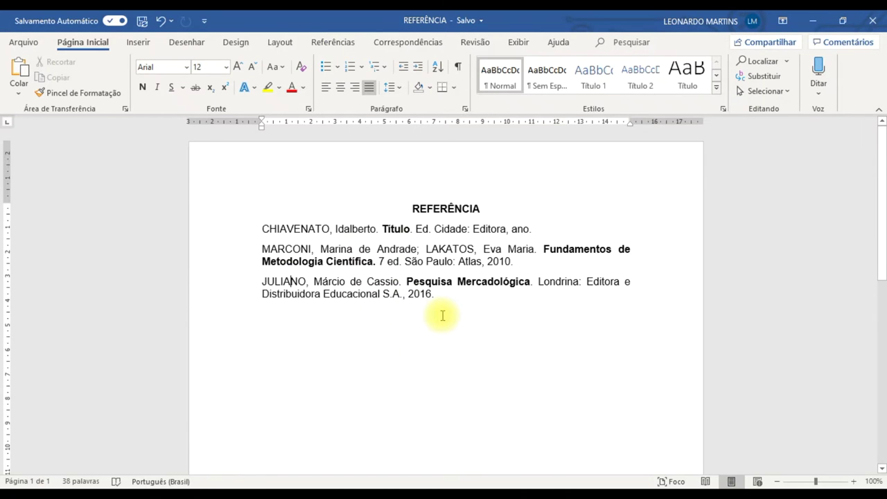
key("Return")
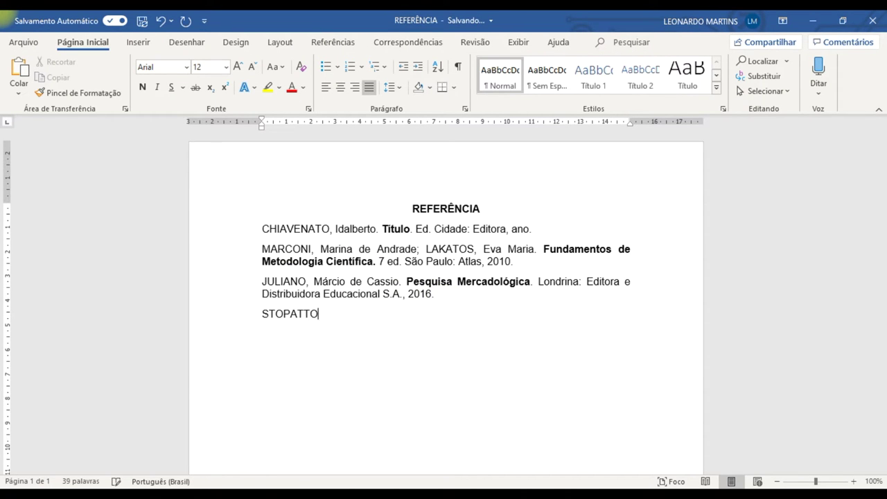
key("alt+Tab")
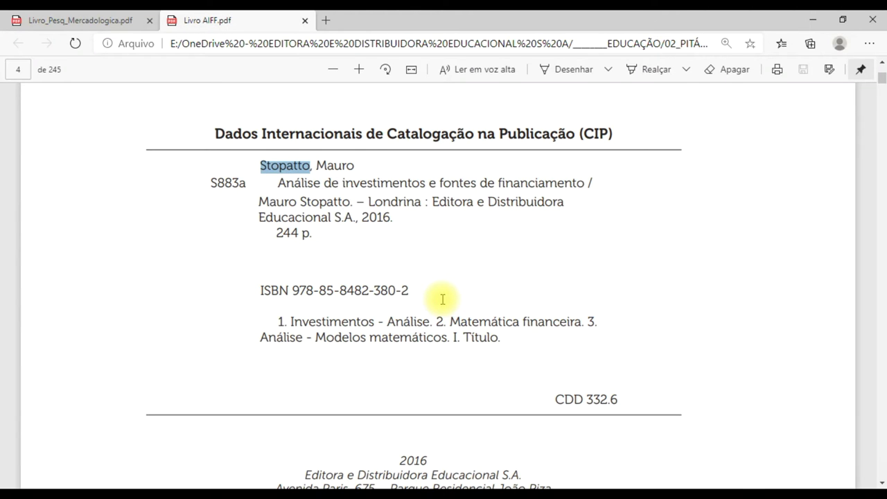
key("alt+Tab")
type("MAURO")
key("BackSpace")
type("auro.")
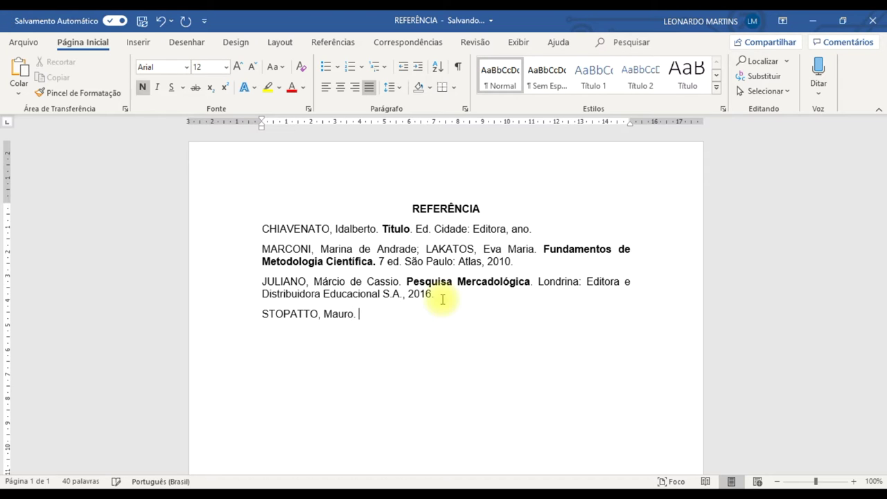
Add the bold title "Análise de Investimentos e Fontes de Financiamento." after the author, following the PDF's CIP data
key("alt+Tab")
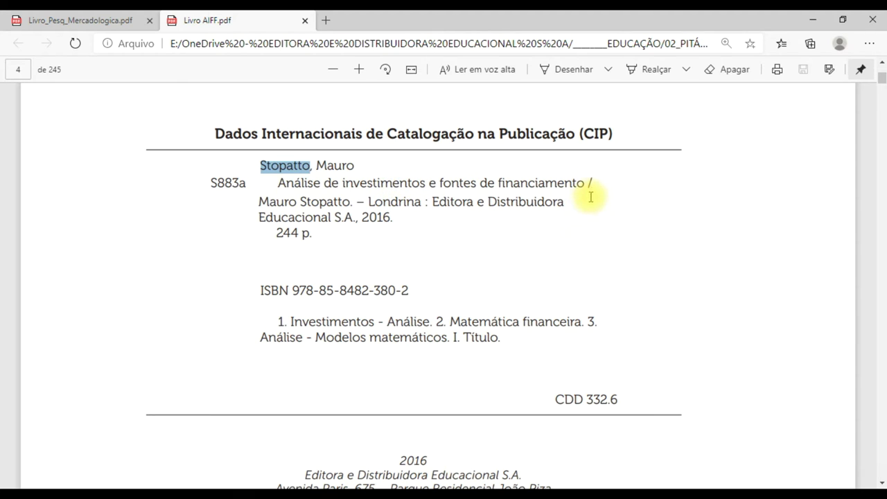
key("alt+Tab")
type("Análise de Inve")
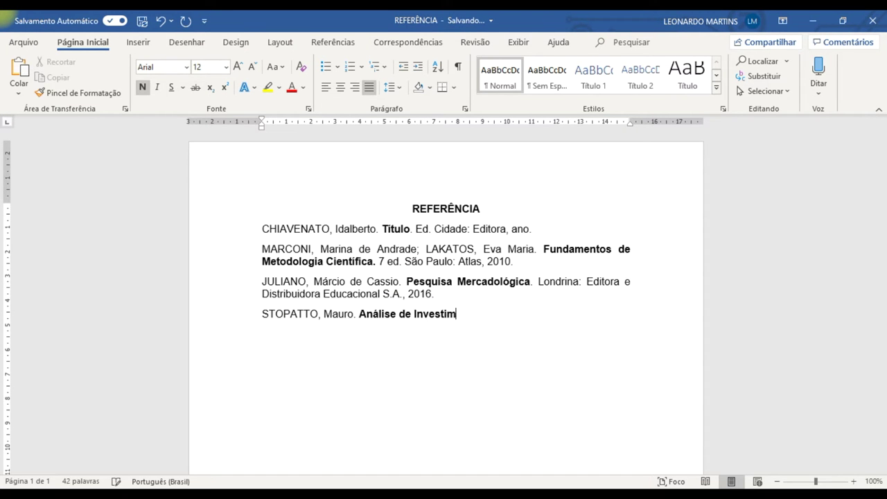
type("stimentos e Fontes de ")
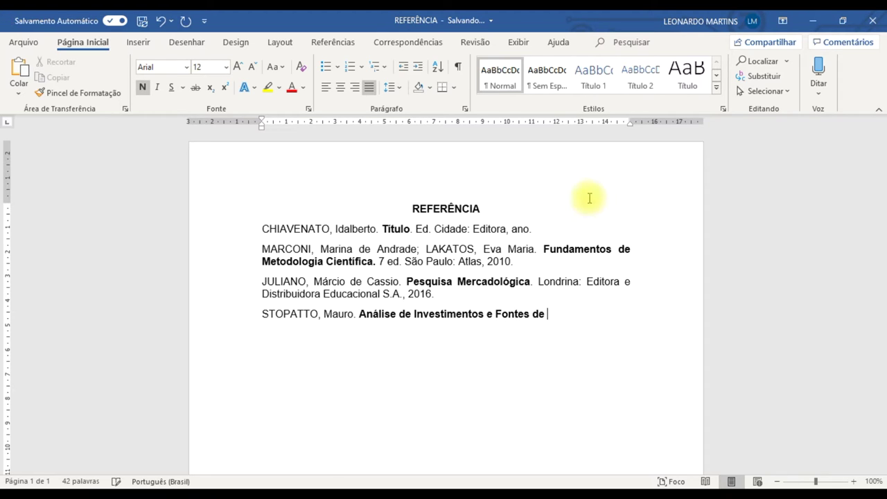
type("Financiamento.")
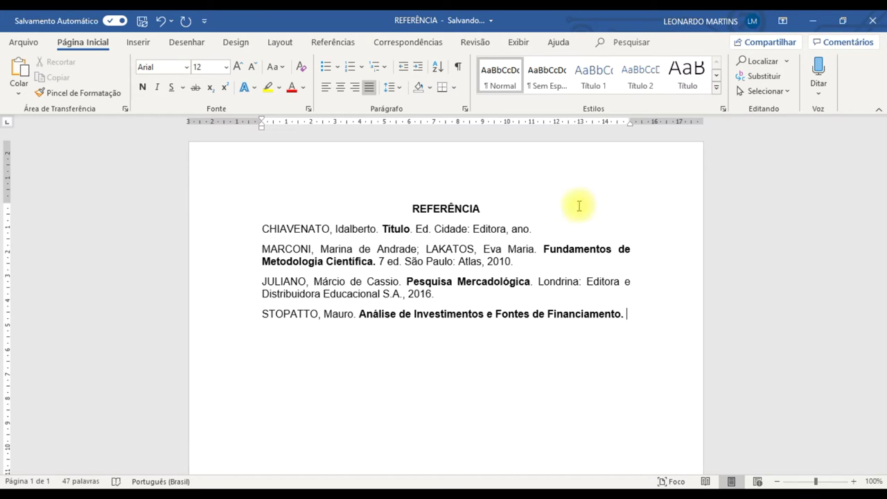
Copy "Londrina: Editora e Distribuidora Educacional S.A., 2016." from the Pesquisa Mercadológica entry and paste it as text only after the new title
left_click_drag(442, 292, 541, 282)
key("ctrl+c")
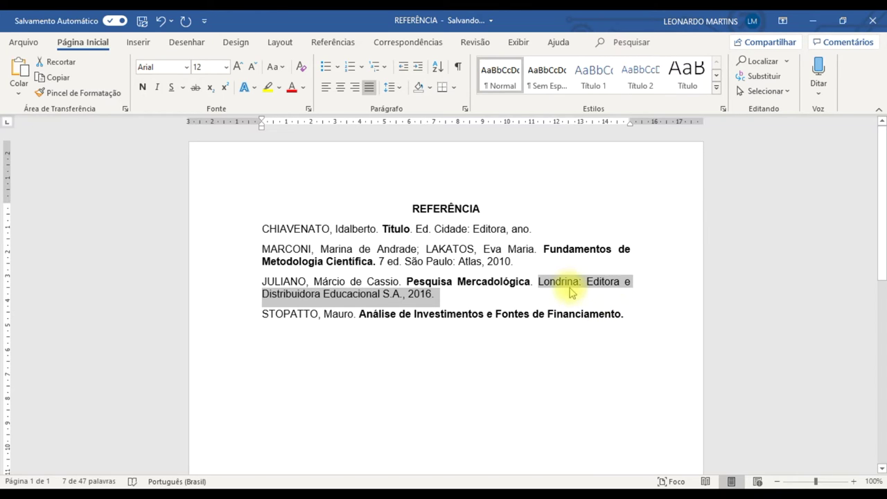
right_click(569, 288)
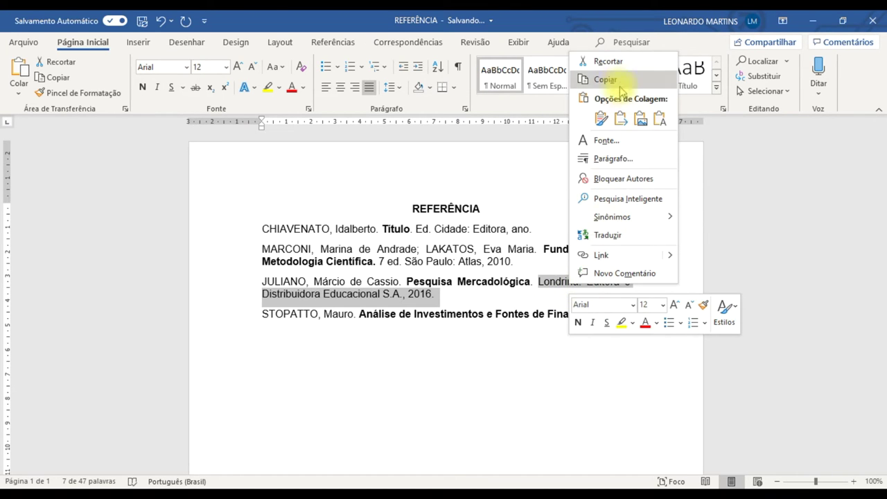
left_click(606, 80)
left_click(642, 313)
right_click(632, 315)
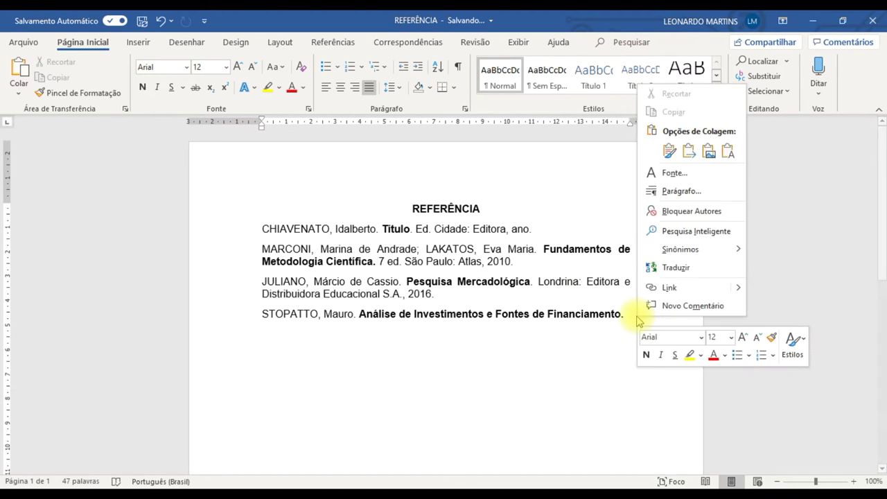
left_click(626, 313)
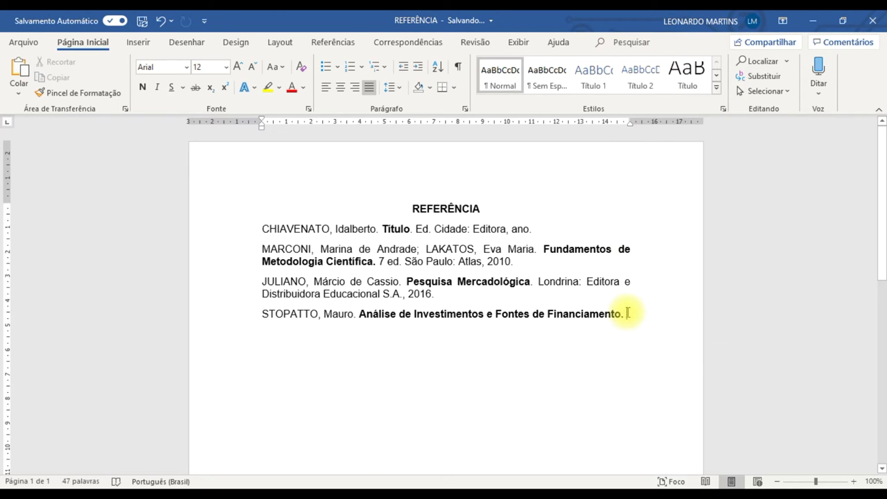
right_click(628, 313)
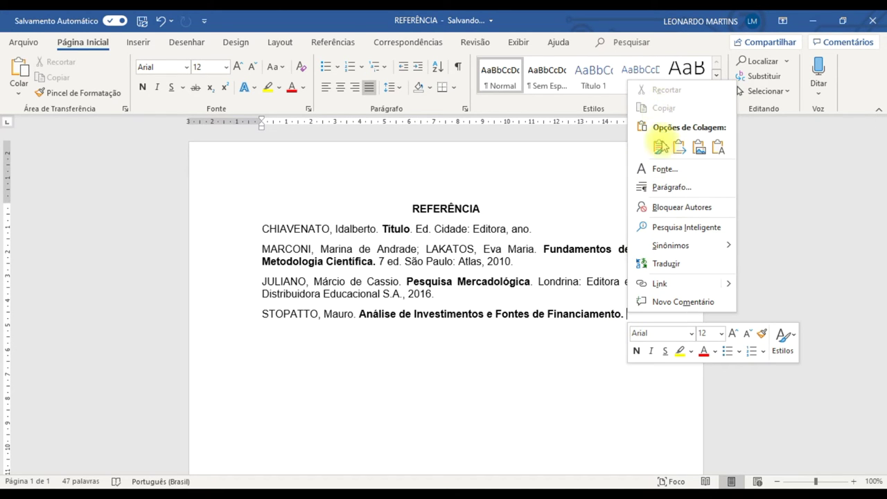
left_click(718, 147)
Compare the pasted publisher and year with the CIP data in the Livro AIFF PDF
left_click_drag(313, 327, 525, 330)
key("alt+Tab")
double_click(371, 217)
key("ctrl+c")
key("alt+Tab")
key("ctrl+v")
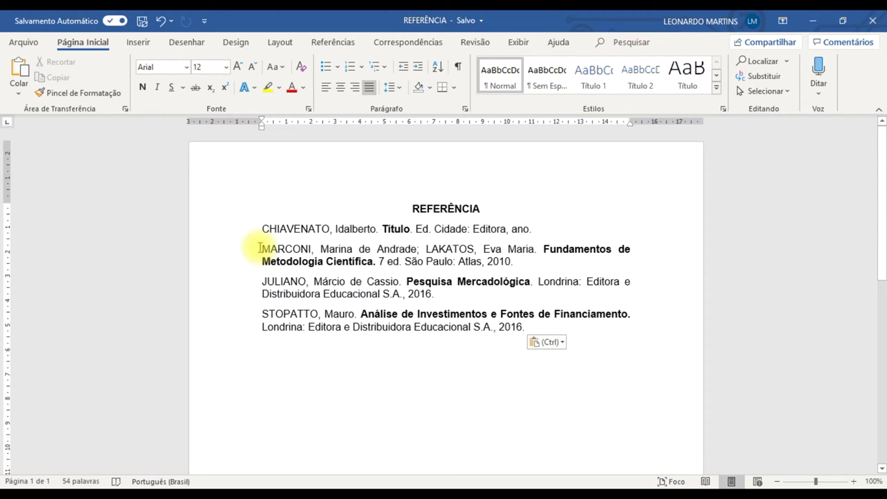
Align all four reference entries below the REFERÊNCIA heading to the left instead of justifying them
left_click_drag(262, 230, 523, 327)
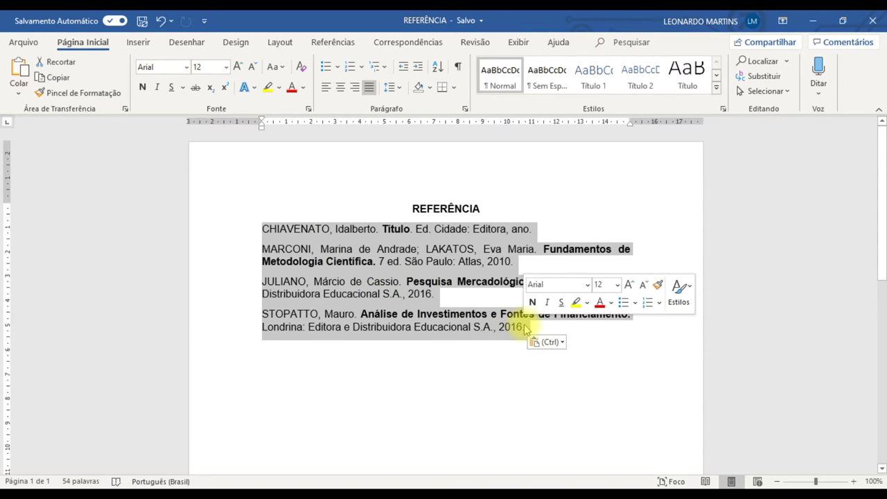
left_click(326, 90)
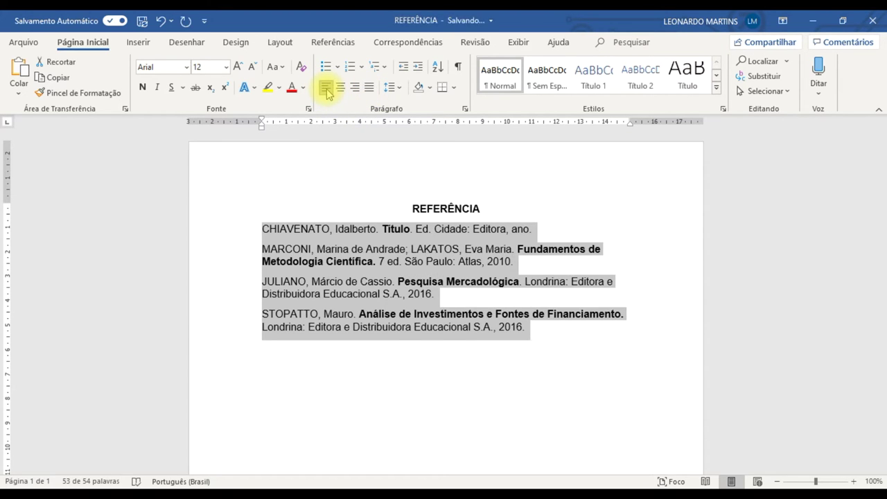
left_click(367, 89)
left_click(327, 92)
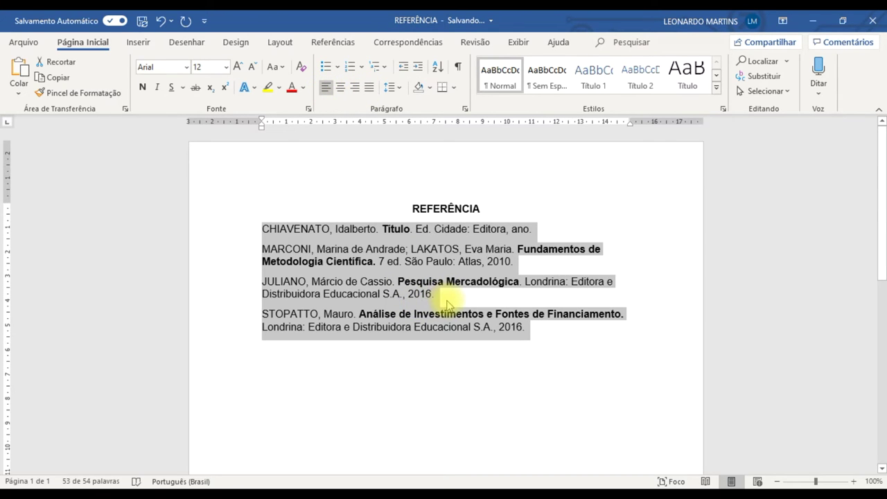
Move the whole Pesquisa Mercadológica entry above the Fundamentos de Metodologia Científica entry to put the references in alphabetical order
left_click(309, 281)
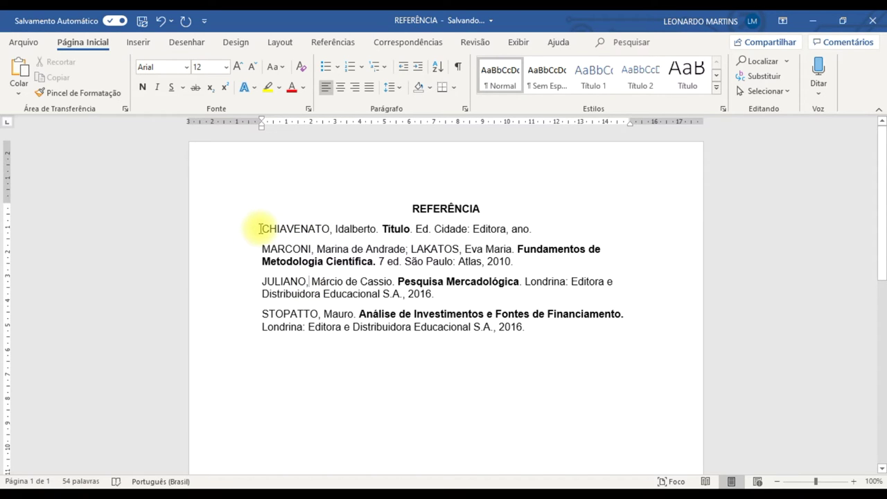
left_click_drag(261, 228, 329, 237)
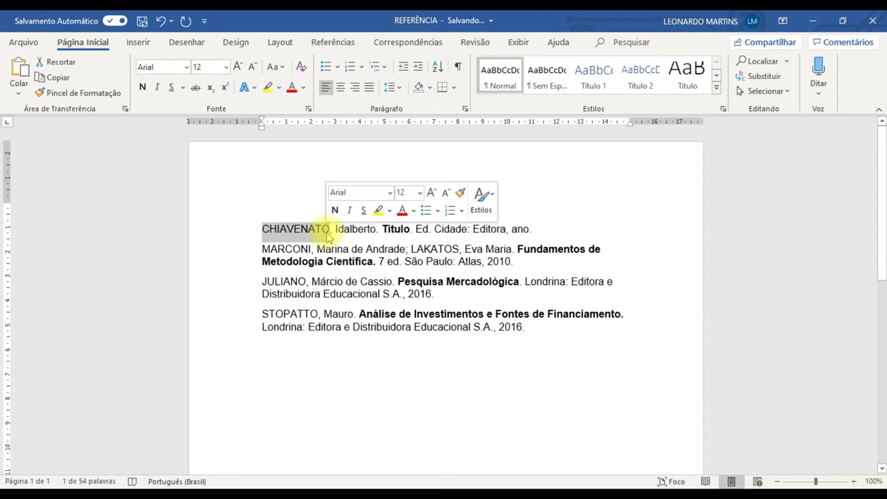
left_click(330, 232)
left_click_drag(263, 227, 325, 229)
left_click_drag(262, 229, 323, 230)
left_click_drag(262, 283, 443, 294)
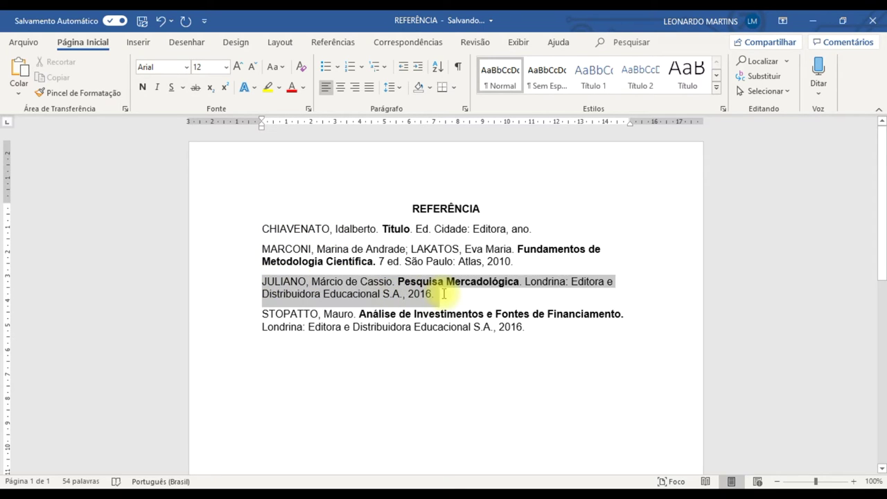
key("ctrl+x")
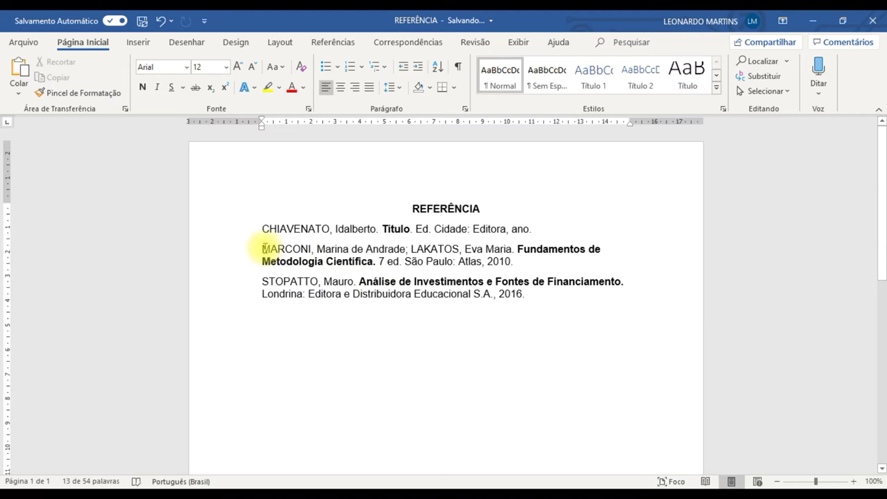
left_click(262, 248)
key("ctrl+v")
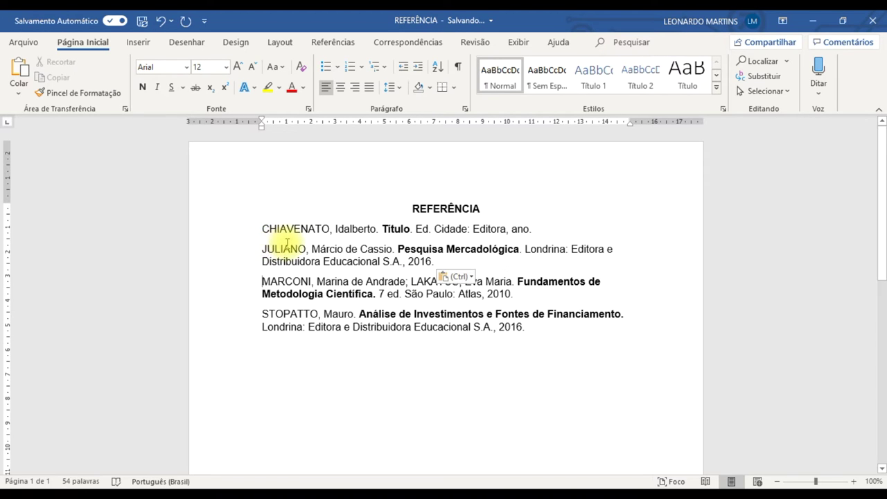
Check the four reference entries for alphabetical order by the authors' surnames
left_click_drag(275, 230, 443, 267)
left_click_drag(263, 282, 516, 297)
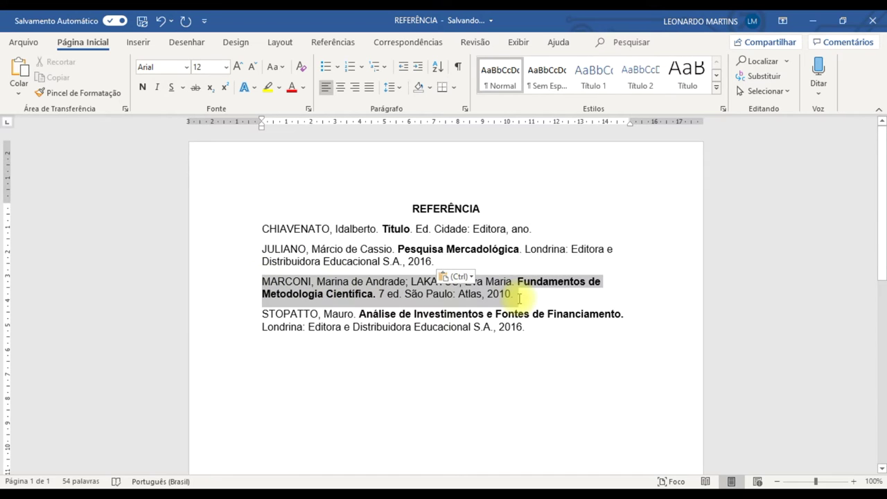
left_click_drag(520, 330, 269, 237)
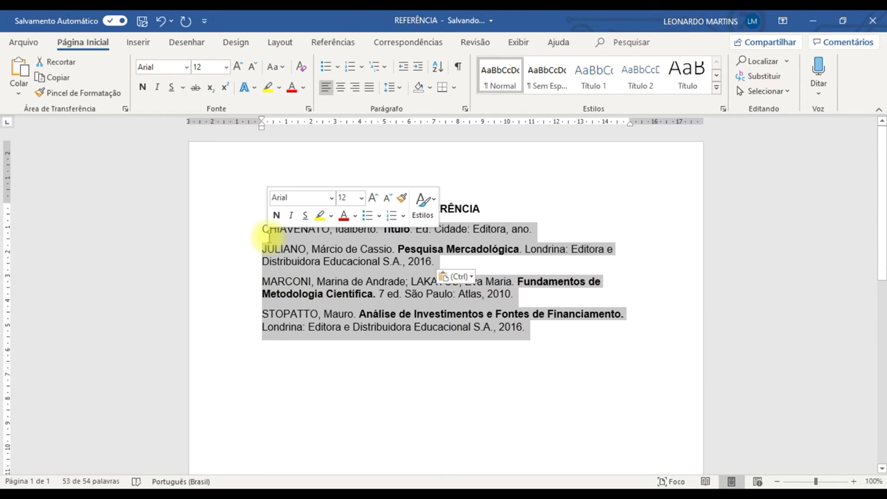
left_click(271, 244)
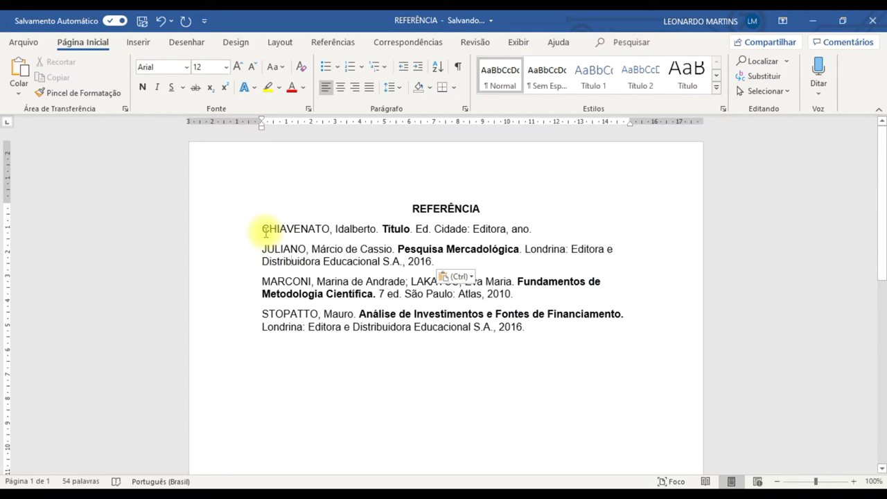
left_click_drag(265, 230, 326, 232)
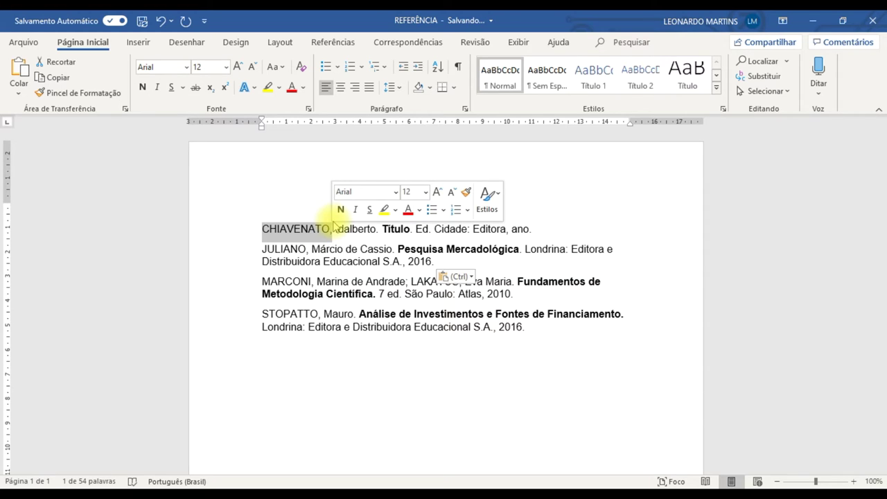
left_click(339, 230)
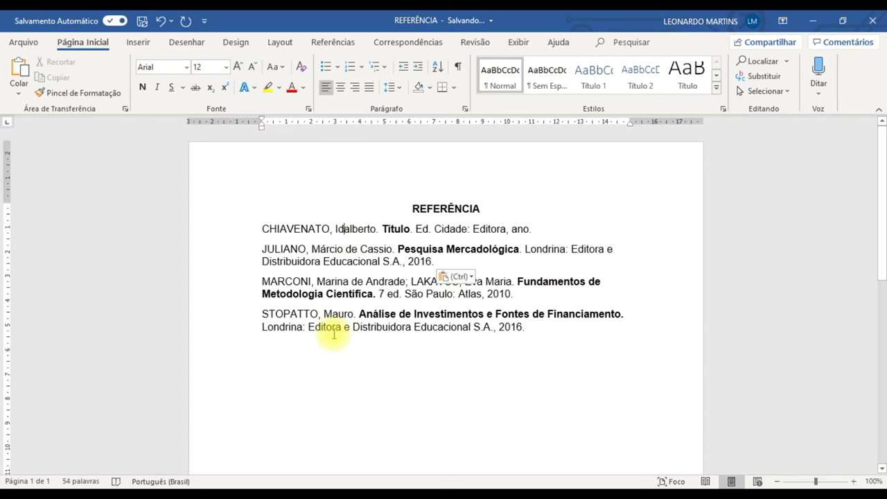
Switch to the ATIVIDADE2 document and highlight in yellow the two-author citation "(2013, p. 19)" that introduces the direct quotation
key("alt+Tab")
key("alt+Tab")
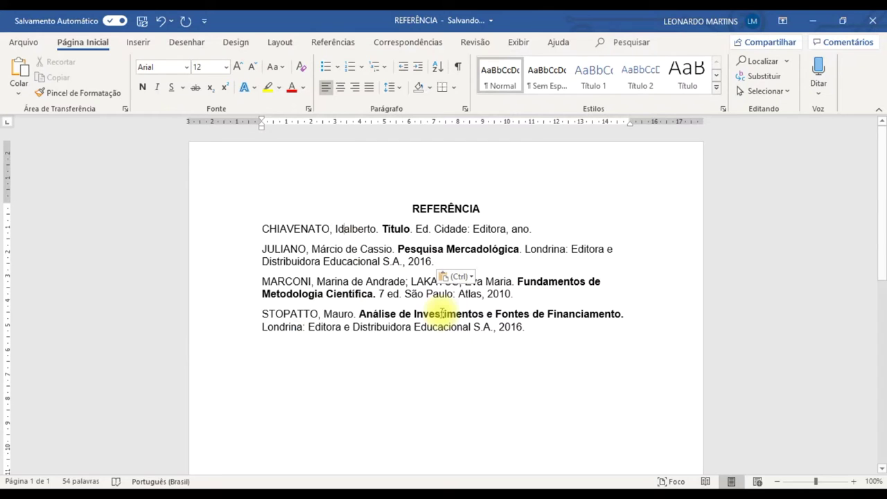
key("alt+Tab")
key("alt+Tab")
key("alt+Tab")
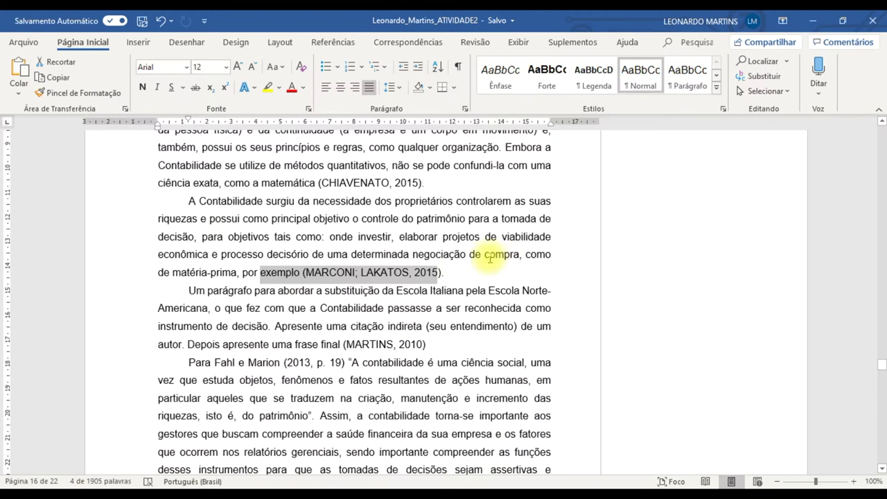
scroll(409, 300, "up", 3)
left_click(323, 259)
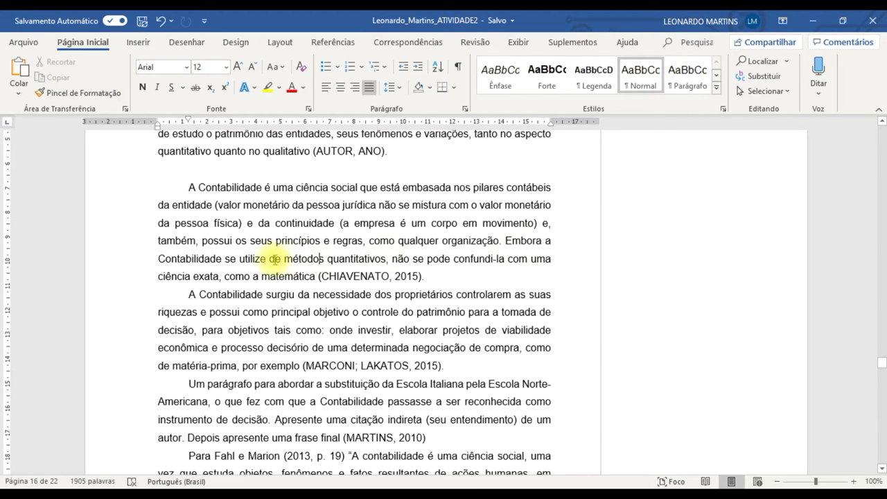
scroll(298, 321, "down", 2)
scroll(307, 324, "down", 3)
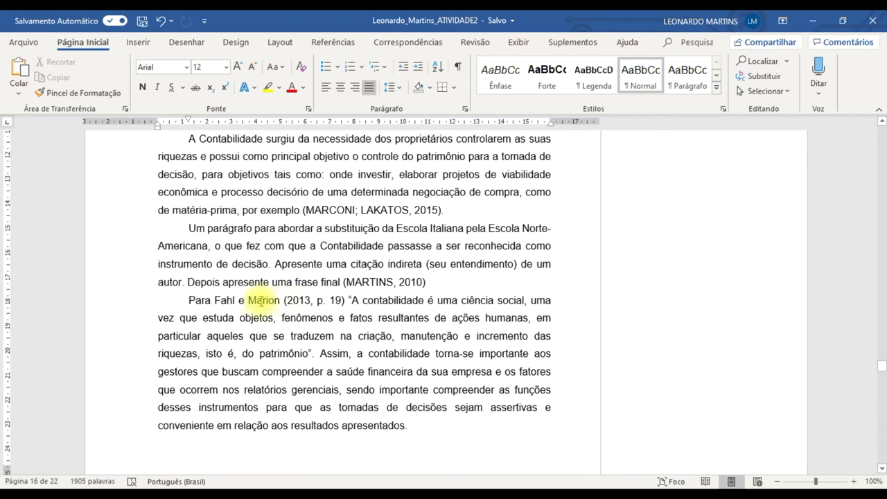
double_click(216, 299)
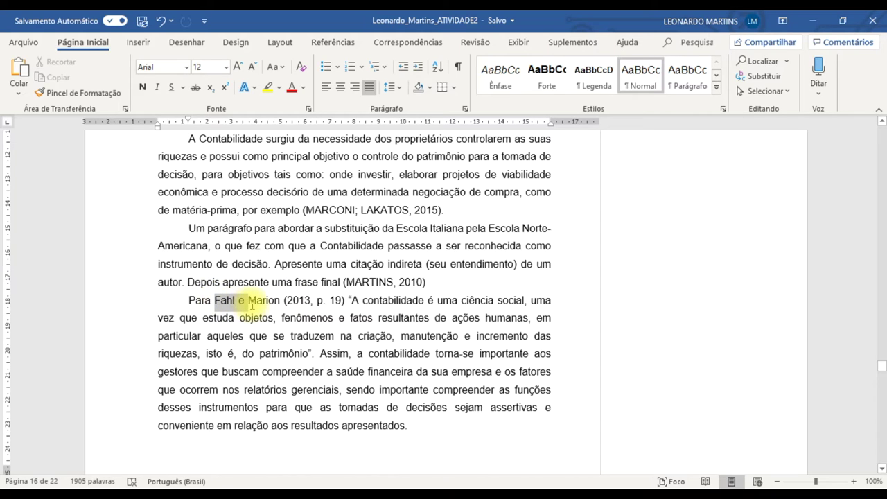
left_click_drag(221, 299, 350, 297)
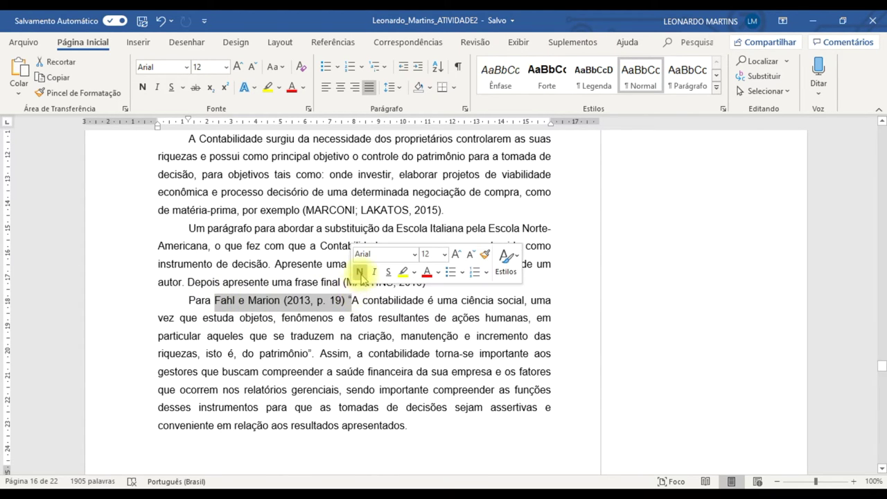
left_click(404, 273)
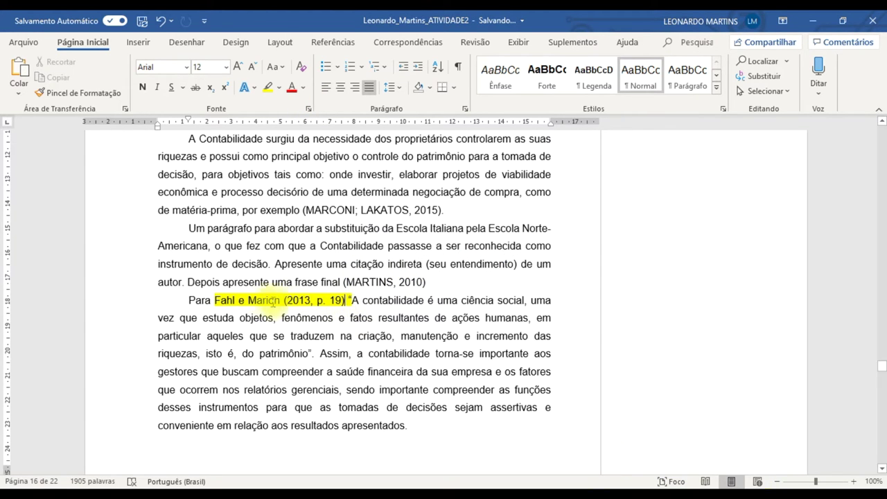
double_click(264, 301)
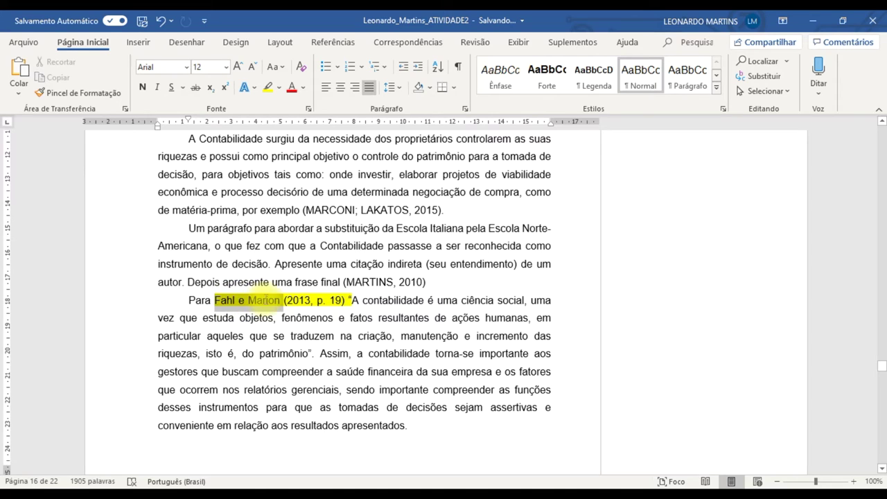
left_click(357, 317)
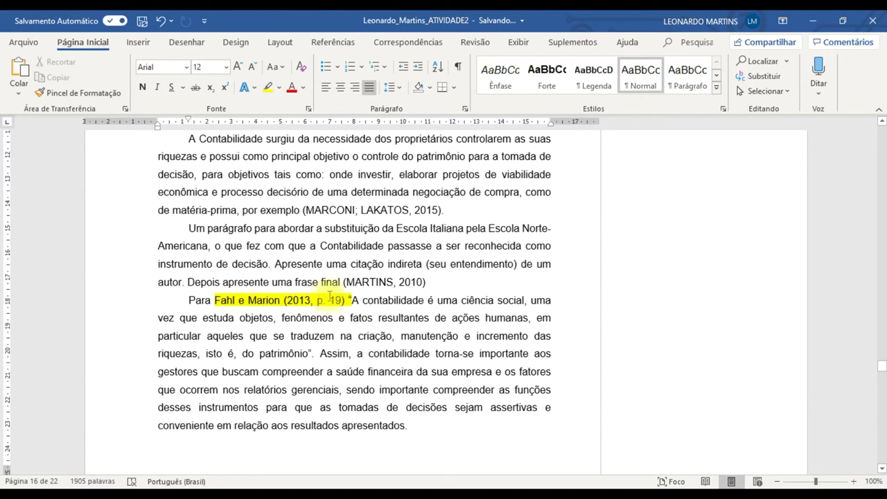
Copy the quotation from "A contabilidade é uma ciência social" to "do patrimônio" and search for it on Google in Chrome
left_click_drag(354, 300, 312, 354)
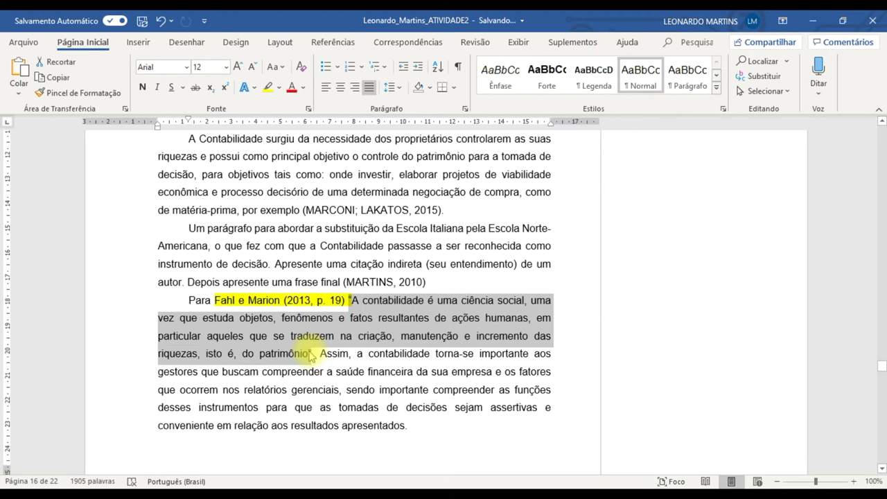
key("alt+Tab")
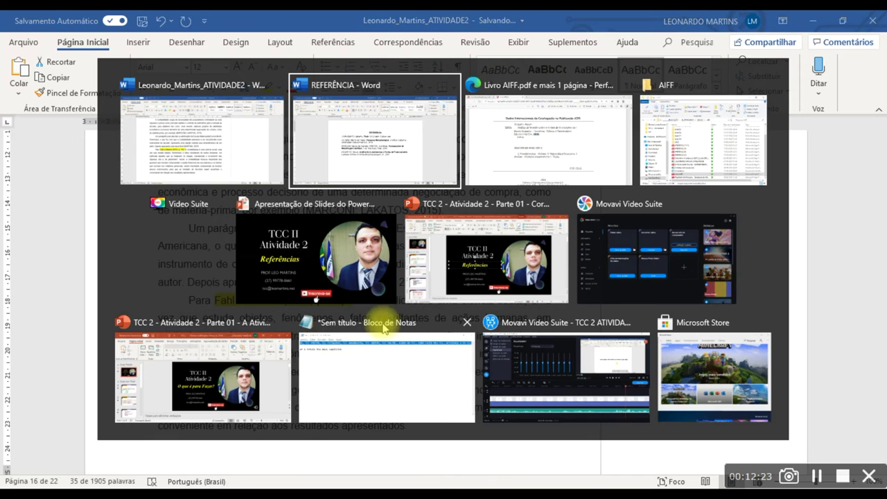
key("super")
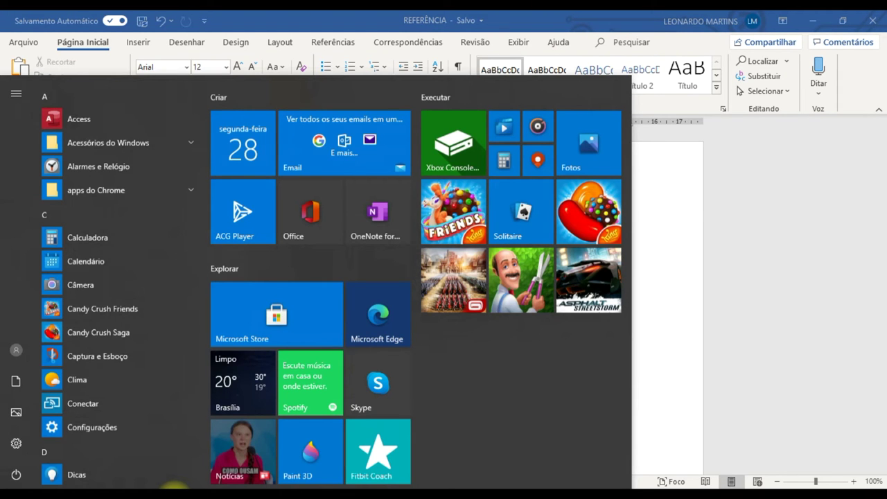
key("super")
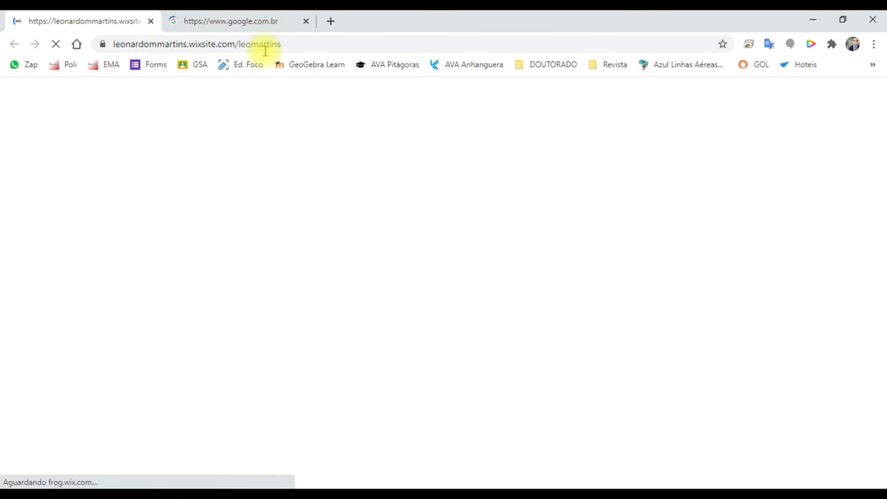
left_click(150, 21)
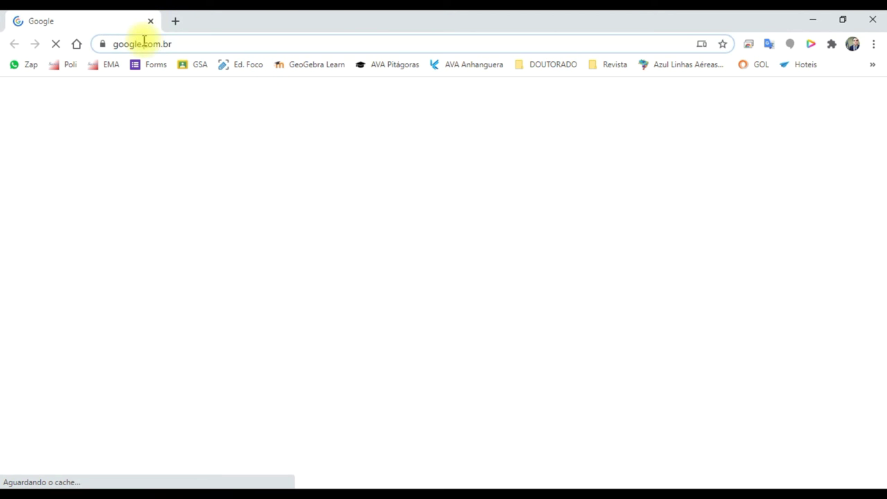
left_click(145, 42)
key("ctrl+v")
key("Return")
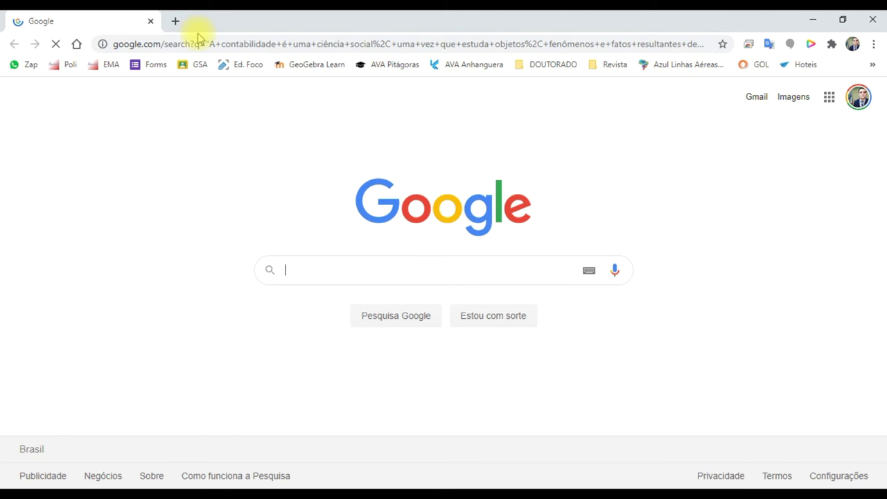
Look through the Google results for a source that contains the quoted accounting definition
left_click(223, 105)
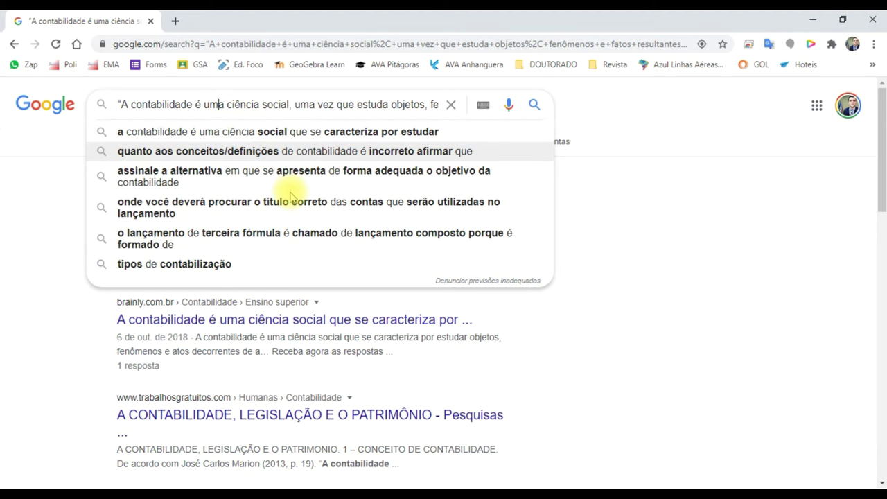
scroll(237, 317, "down", 3)
scroll(236, 319, "up", 1)
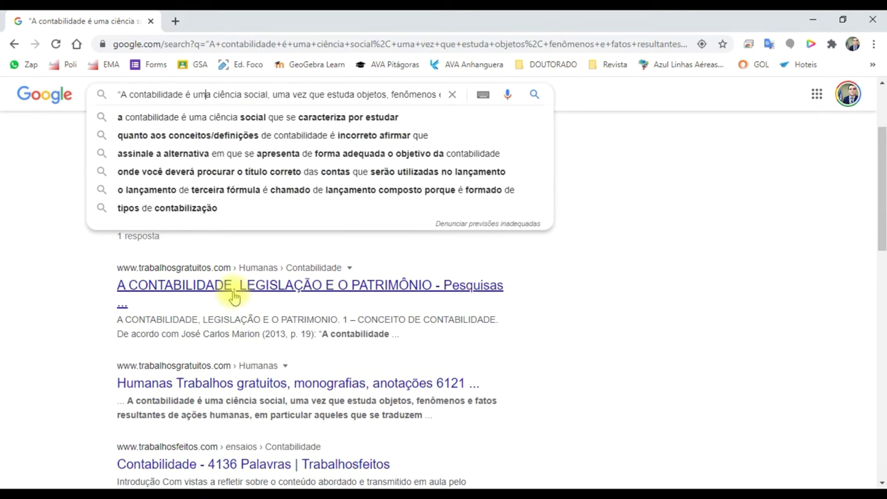
scroll(236, 296, "up", 2)
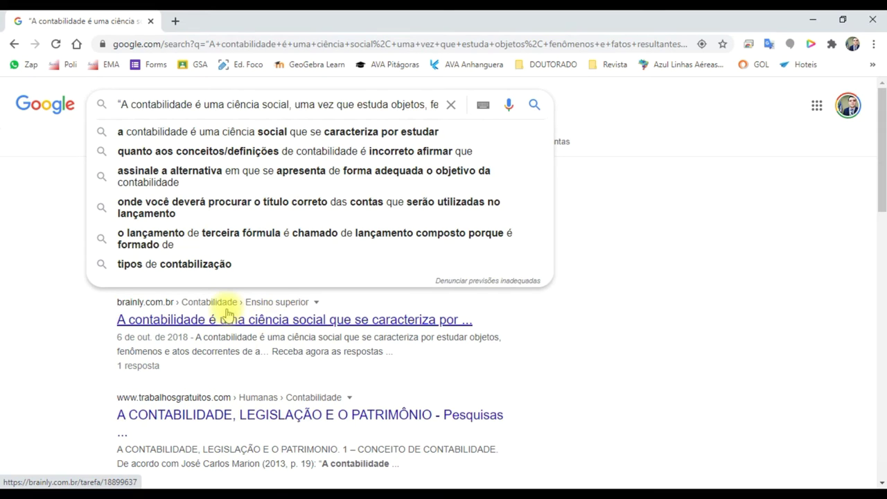
left_click(182, 194)
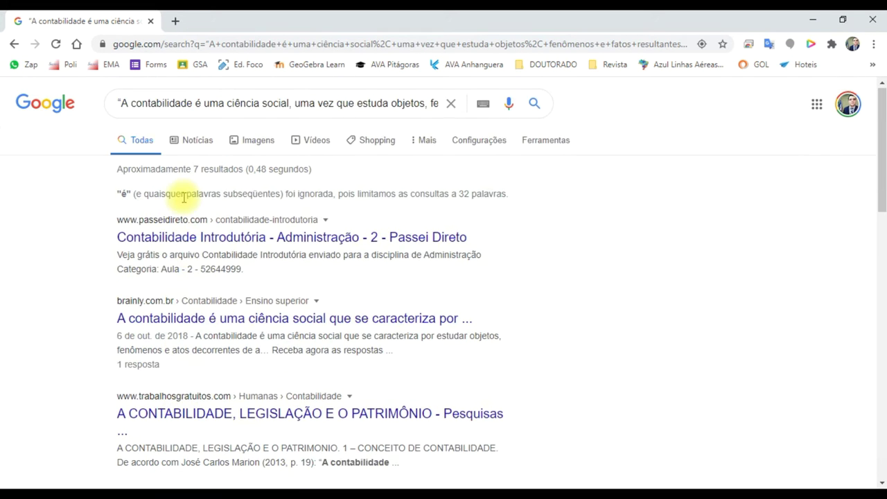
scroll(247, 334, "down", 5)
scroll(248, 334, "down", 2)
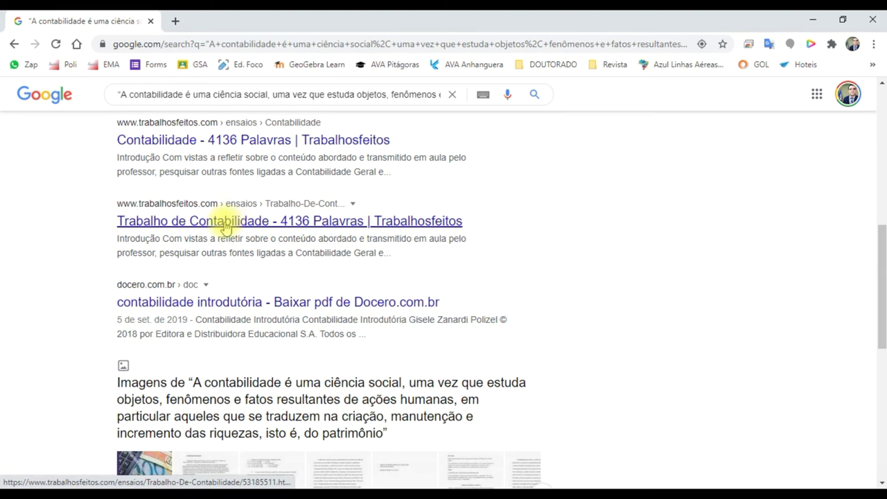
scroll(257, 347, "down", 2)
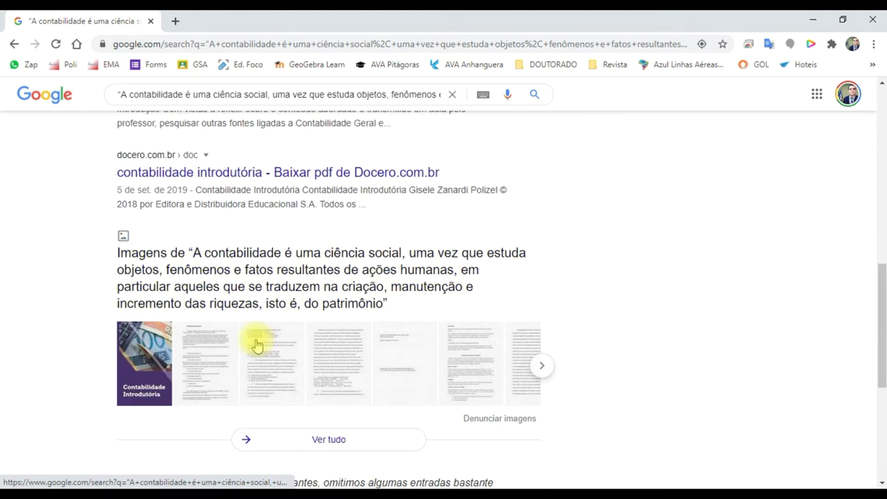
scroll(255, 345, "up", 2)
scroll(224, 299, "up", 2)
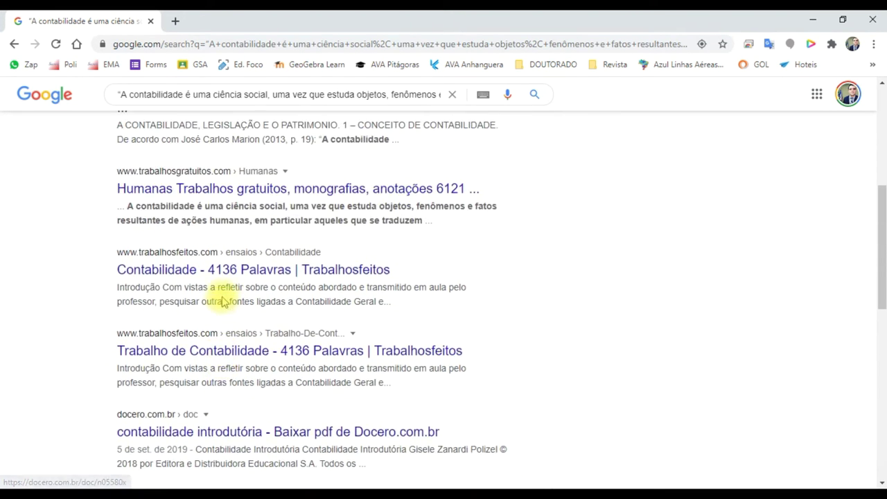
Open the trabalhosgratuitos.com Humanas result and search its page for the copied accounting quotation
left_click(226, 197)
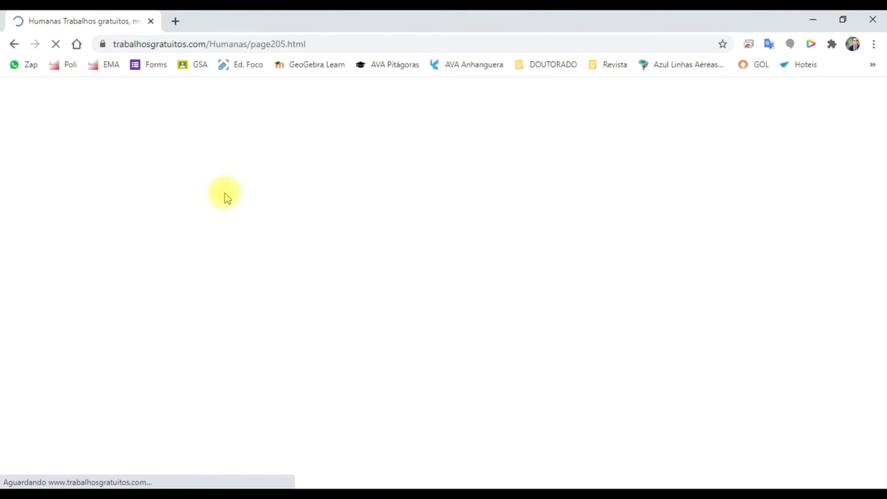
scroll(409, 277, "down", 5)
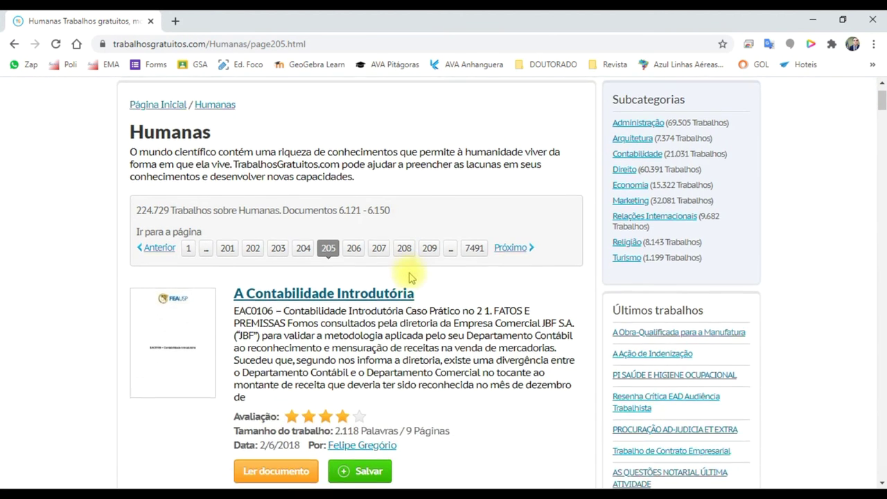
scroll(409, 276, "down", 1)
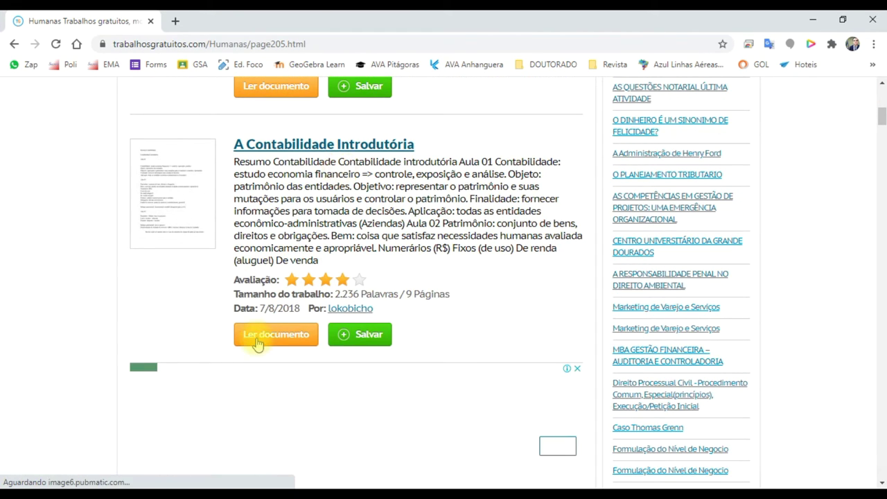
scroll(271, 345, "down", 3)
scroll(271, 345, "down", 3)
scroll(278, 333, "up", 7)
key("ctrl+f")
type("ezas, isto é, do patrimônio")
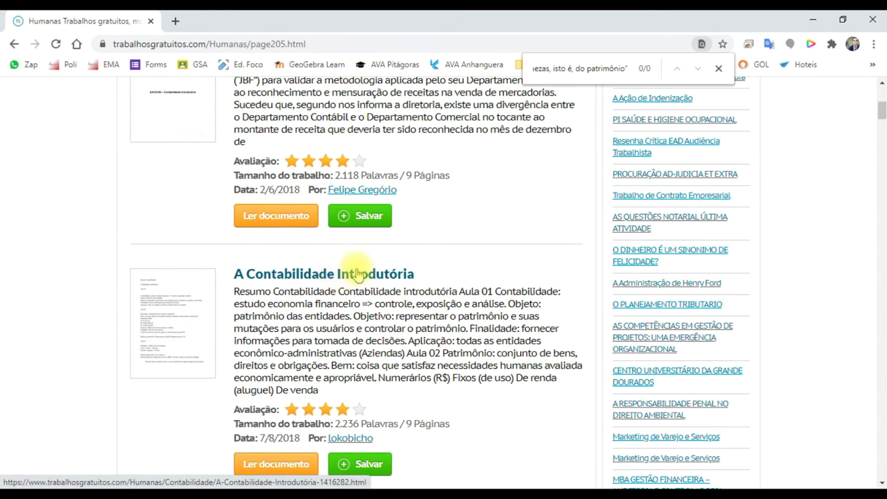
Open the first "A Contabilidade Introdutória" document and search it for the full quotation and for "A contabilidade"
scroll(351, 268, "up", 4)
left_click(291, 301)
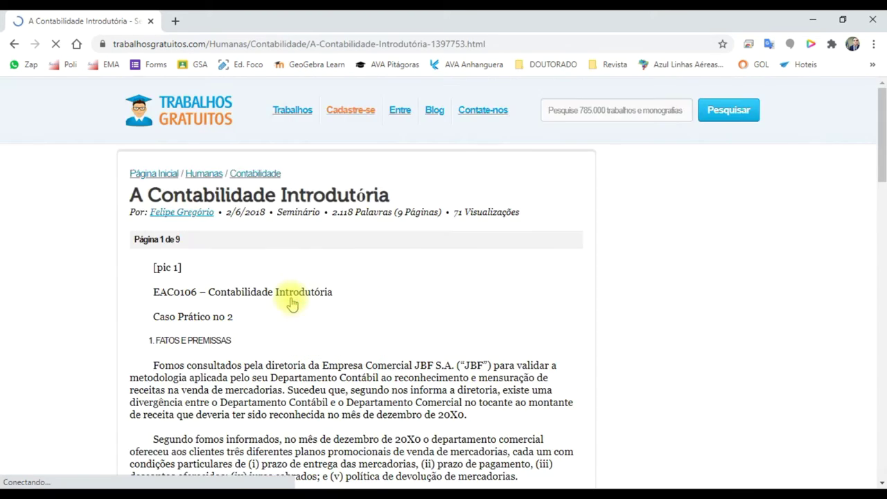
scroll(353, 316, "down", 5)
key("ctrl+f")
key("ctrl+v")
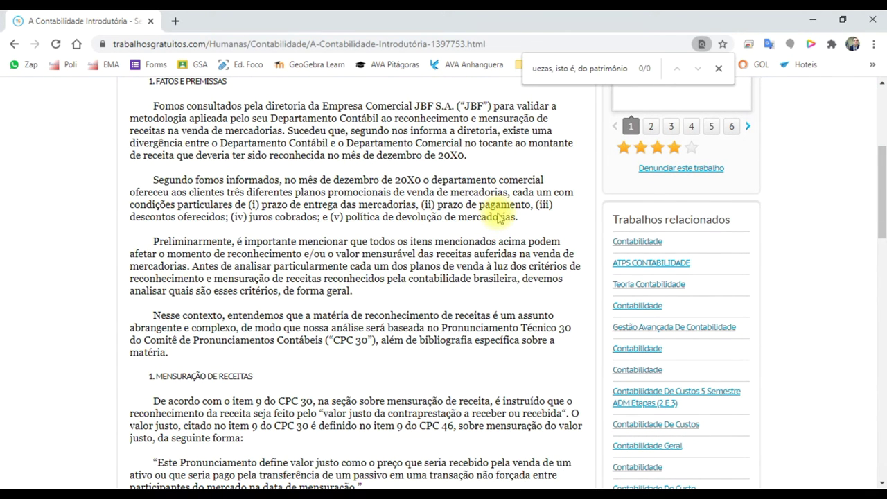
key("ctrl+a")
key("BackSpace")
type("A cont")
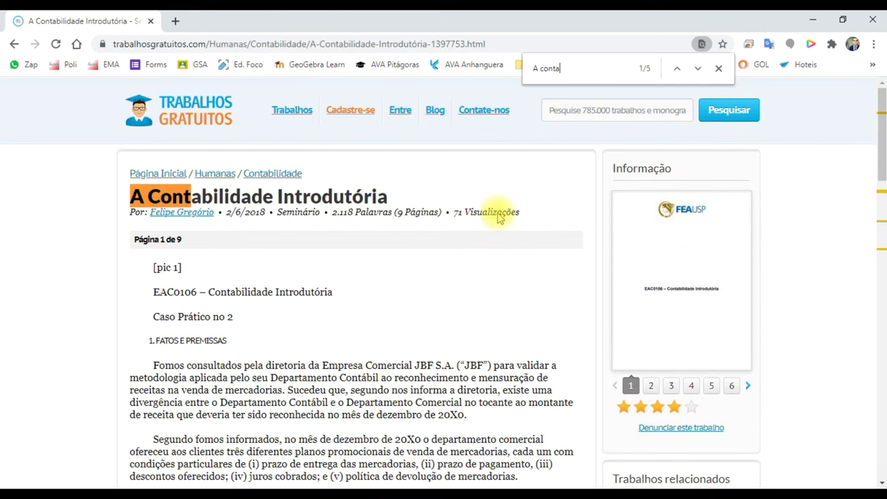
type("abilidade")
Check the quotation's wording in ATIVIDADE2 and search the "A Contabilidade Introdutória" web page for "A contabilidade é uma"
key("alt+Tab")
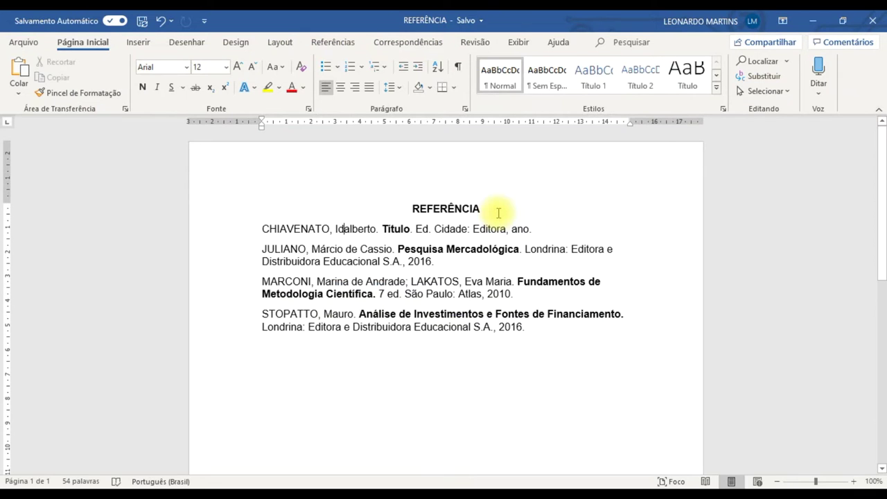
key("alt+Tab")
key("alt+Tab")
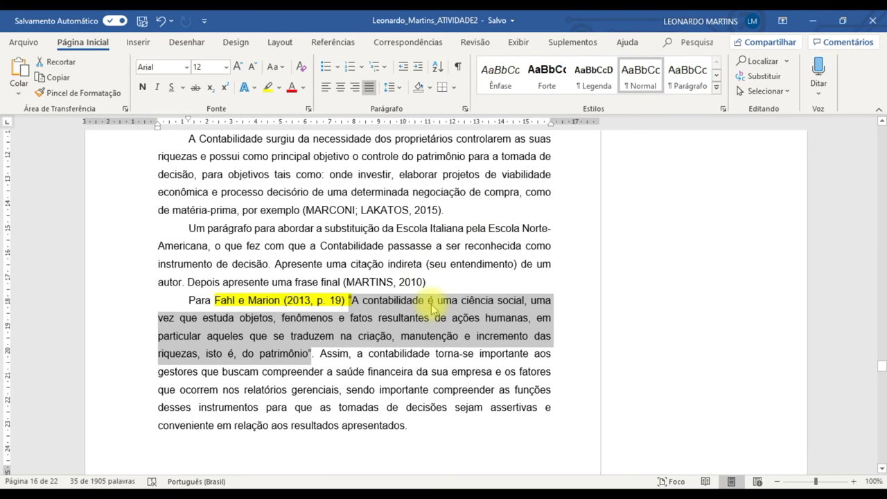
key("alt+Tab")
key("alt+Tab")
key("alt+Tab")
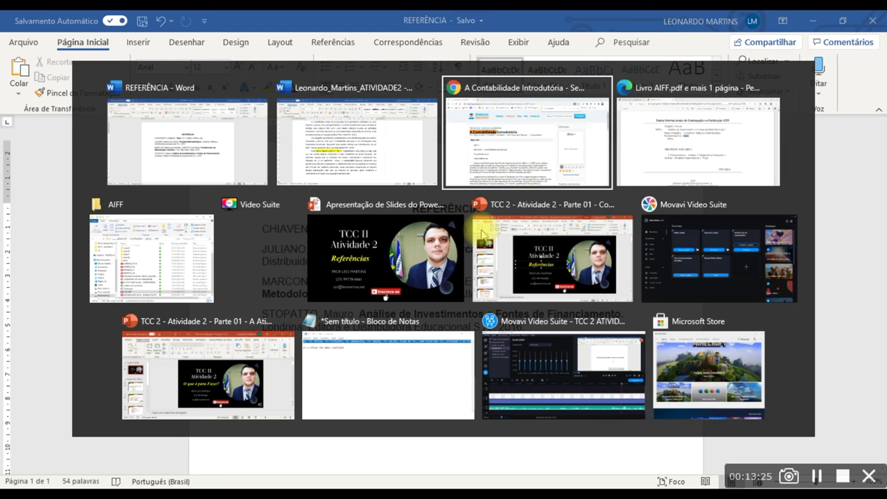
type("é")
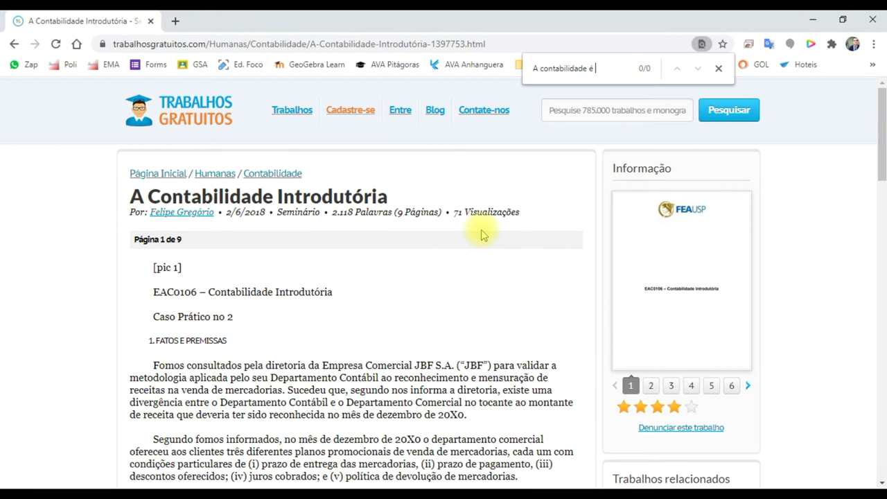
scroll(366, 311, "down", 15)
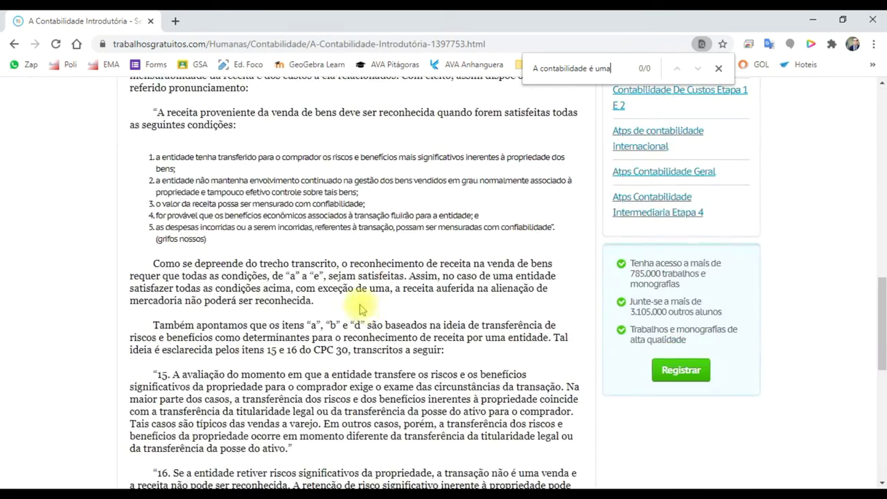
key("alt+Tab")
left_click(505, 327)
left_click(396, 314)
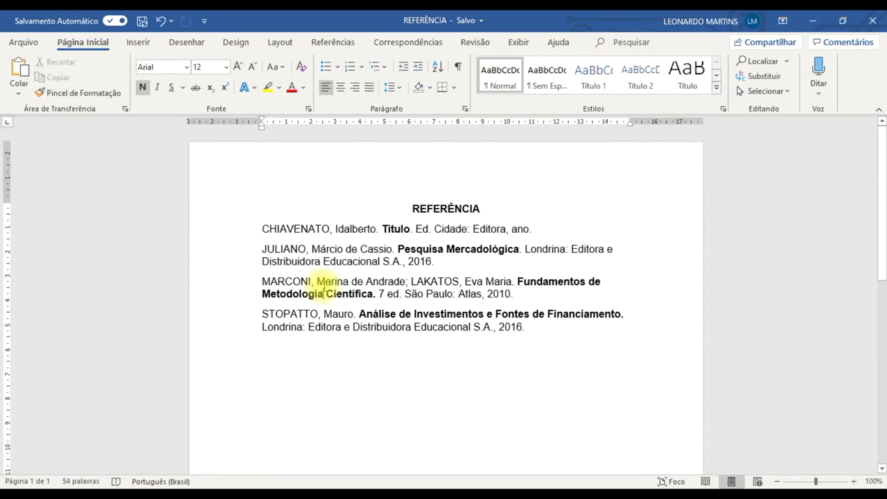
Switch to Chrome, leave the document page and load the Google home page
key("alt+Tab")
key("alt+Tab")
key("alt+Tab")
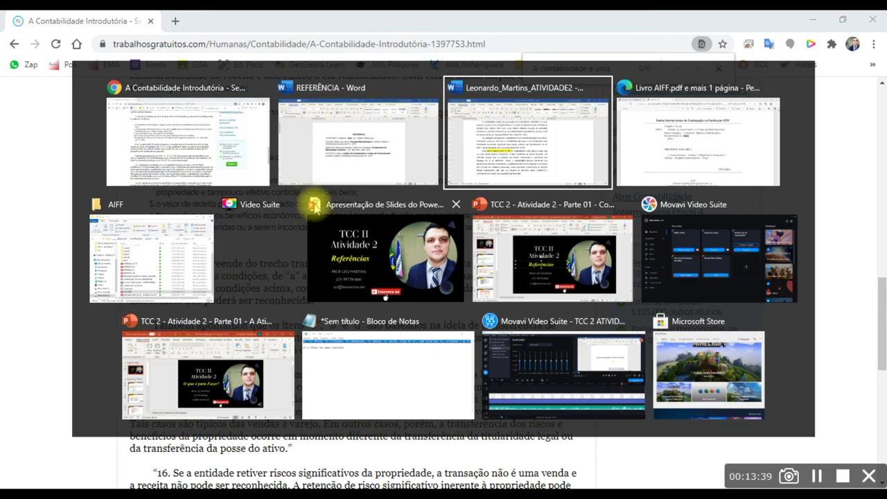
left_click(201, 132)
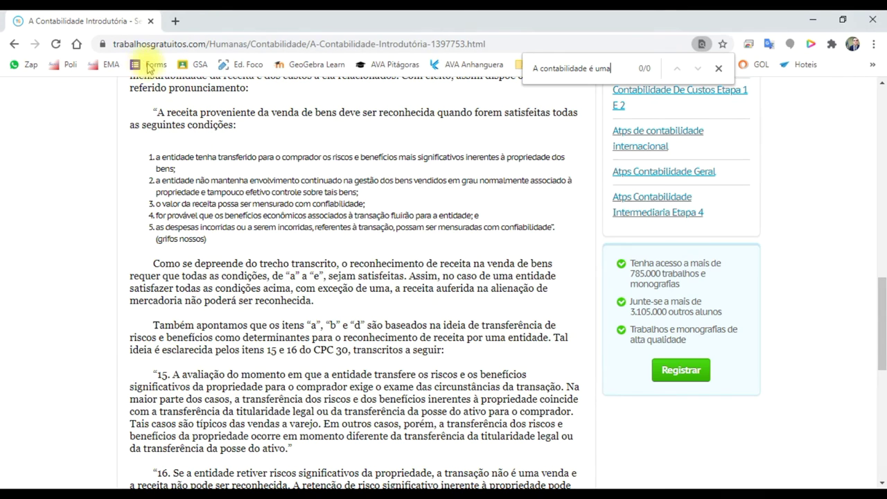
left_click(15, 43)
left_click(75, 45)
left_click(130, 44)
type("goog")
key("Return")
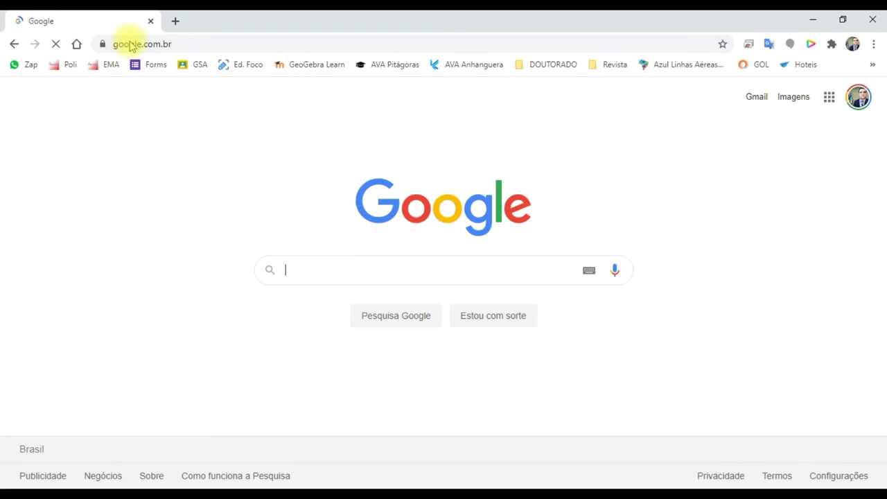
Switch to the ATIVIDADE2 document and remove the yellow highlight from the "(2013, p. 19)" citation
key("alt+Tab")
key("alt+Tab")
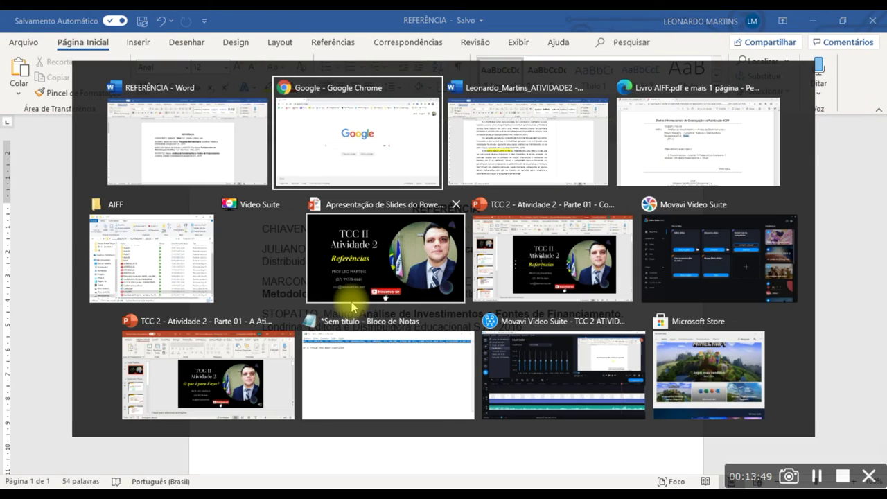
key("alt+Tab")
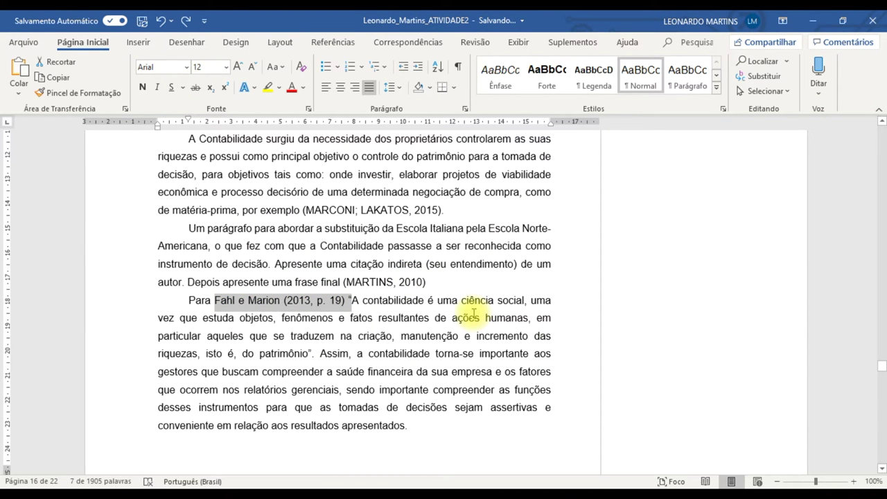
left_click(393, 312)
Review the extent of the reference list in REFERÊNCIA, from the first entry to the last
key("alt+Tab")
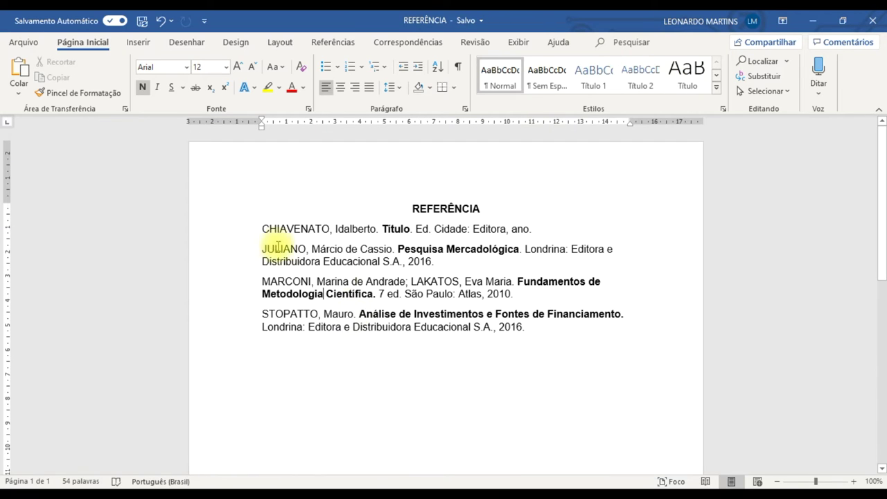
left_click_drag(262, 230, 434, 329)
left_click(433, 327)
mouse_move(527, 330)
left_mouse_down()
mouse_move(298, 282)
mouse_move(264, 214)
mouse_move(528, 329)
left_mouse_up()
left_click(263, 218)
left_click(529, 329)
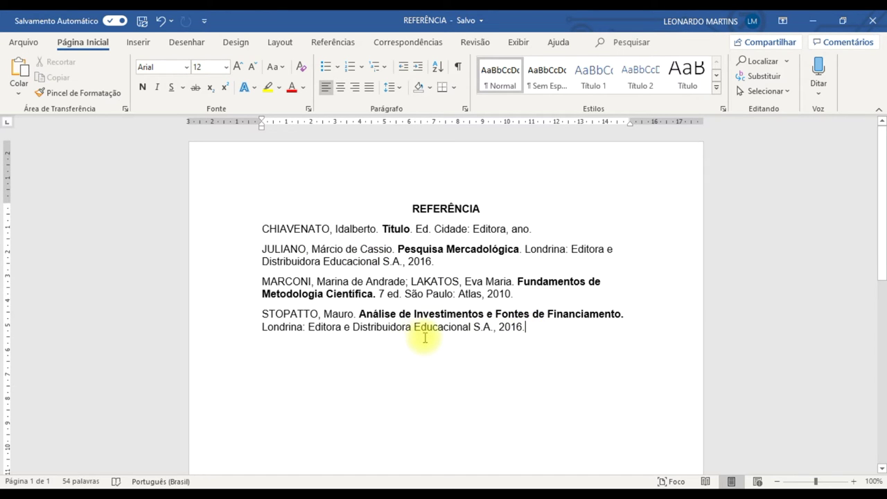
Examine how the body text is laid out under "2. CONCEITOS DE CONTABILIDADE" in ATIVIDADE2
key("alt+Tab")
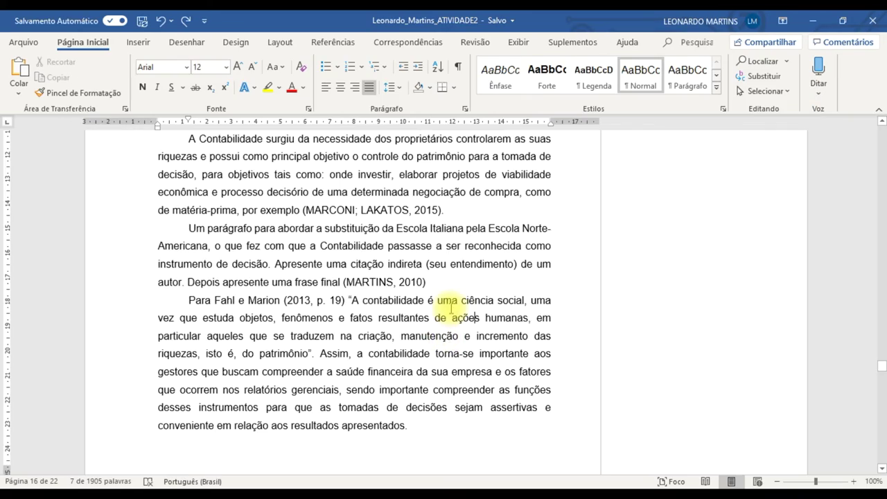
scroll(451, 307, "up", 3)
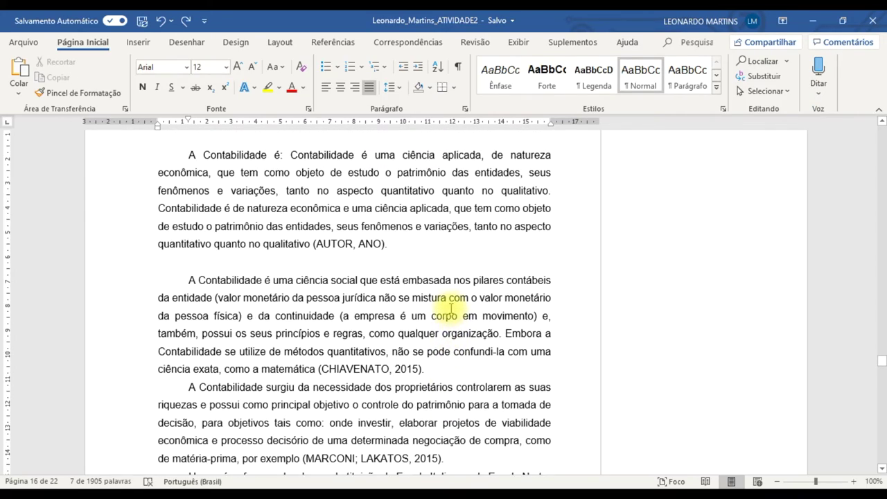
scroll(450, 307, "up", 2)
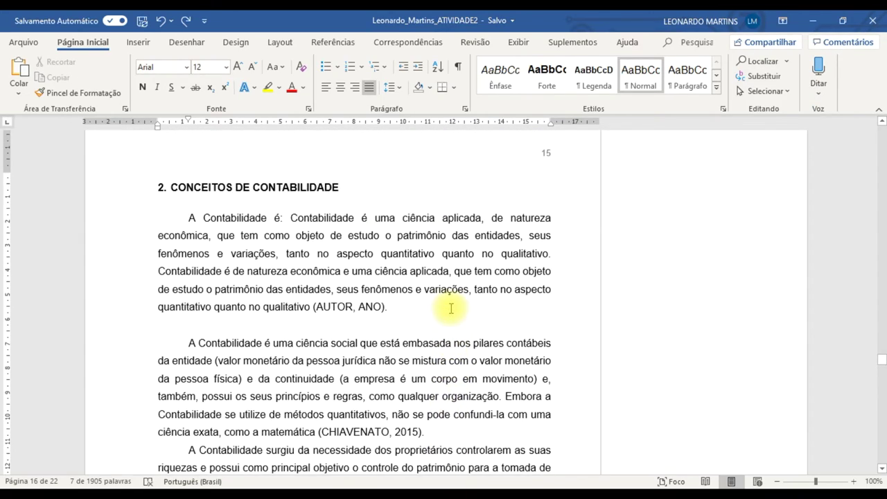
Switch to REFERÊNCIA and left-align all the reference entries under the heading
key("alt+Tab")
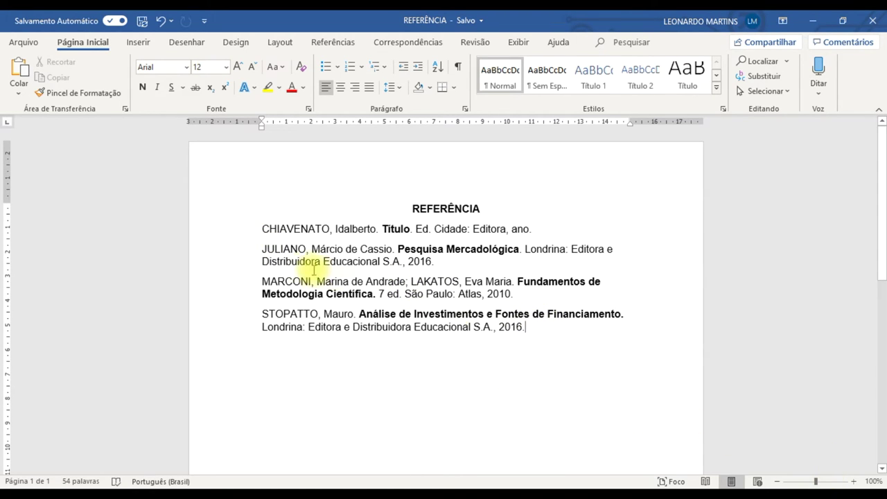
left_click_drag(263, 229, 526, 343)
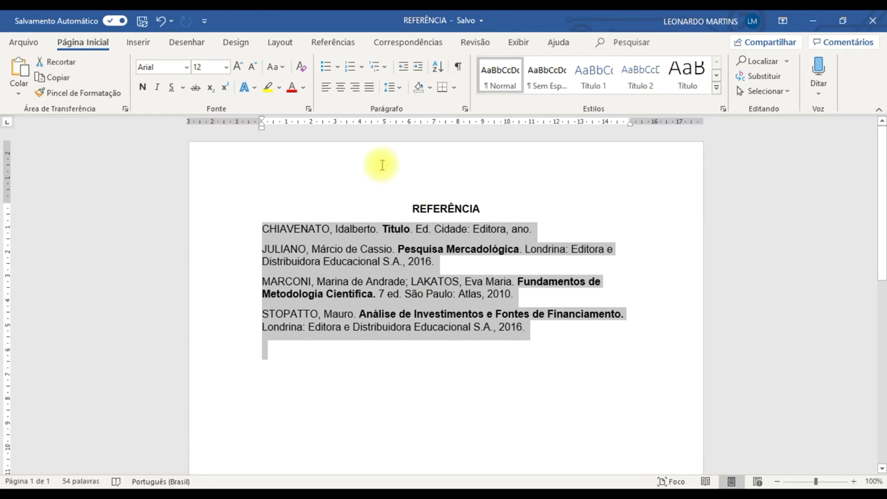
left_click(324, 88)
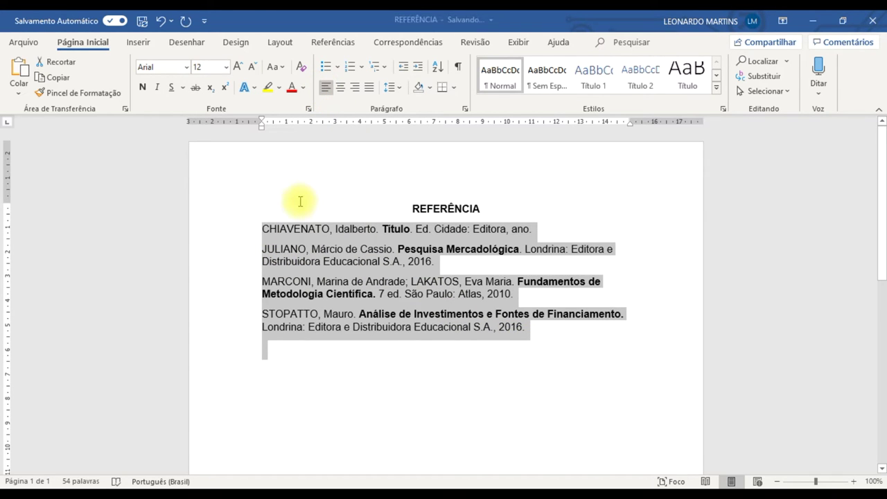
left_click(290, 315)
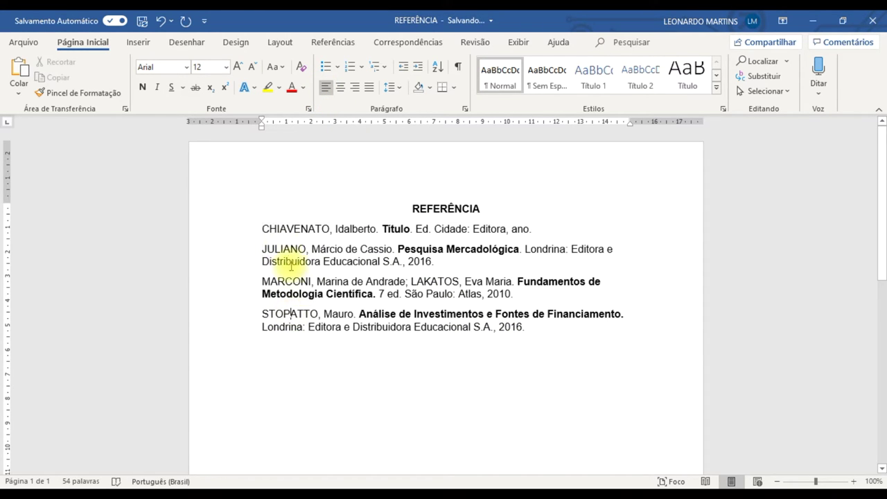
Examine the order and format of the surnames and given names in the reference entries
double_click(269, 230)
left_click_drag(335, 229, 359, 223)
left_click_drag(326, 262, 392, 283)
left_click(264, 227)
left_click_drag(262, 228, 324, 232)
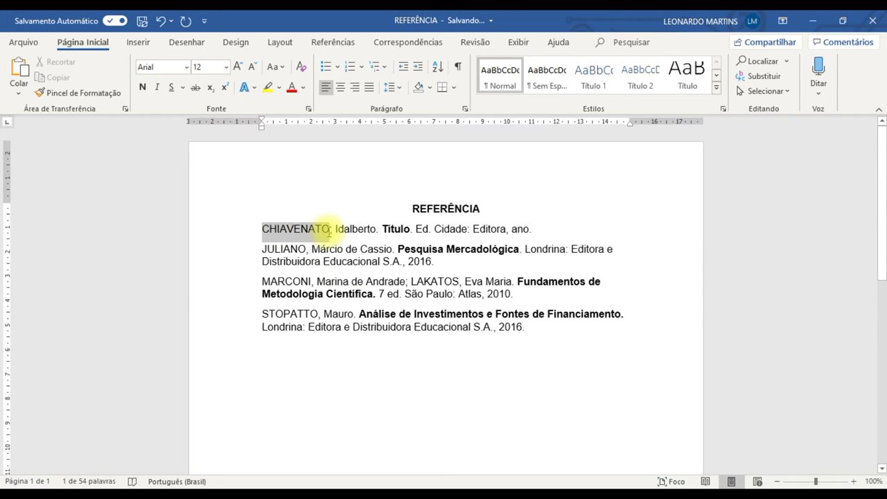
left_click(277, 249)
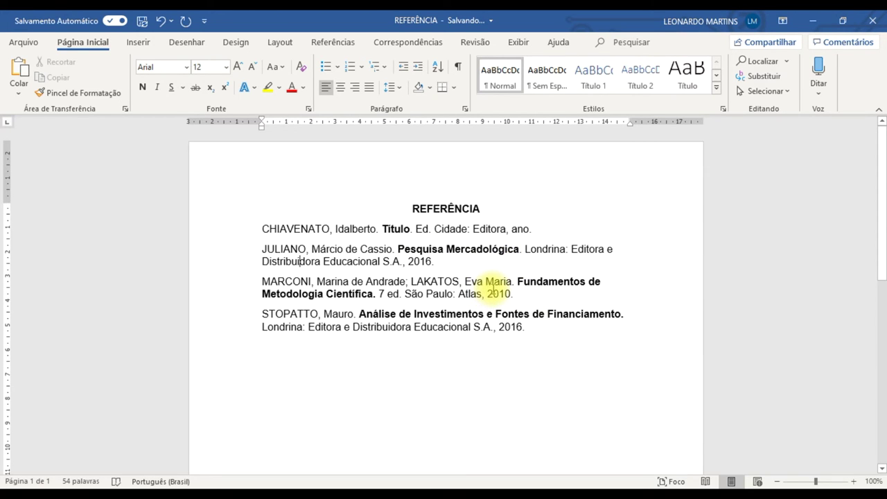
Check which authors are cited in section 2 of ATIVIDADE2, including the 2010 citation, and return to REFERÊNCIA
key("alt+Tab")
scroll(419, 322, "down", 2)
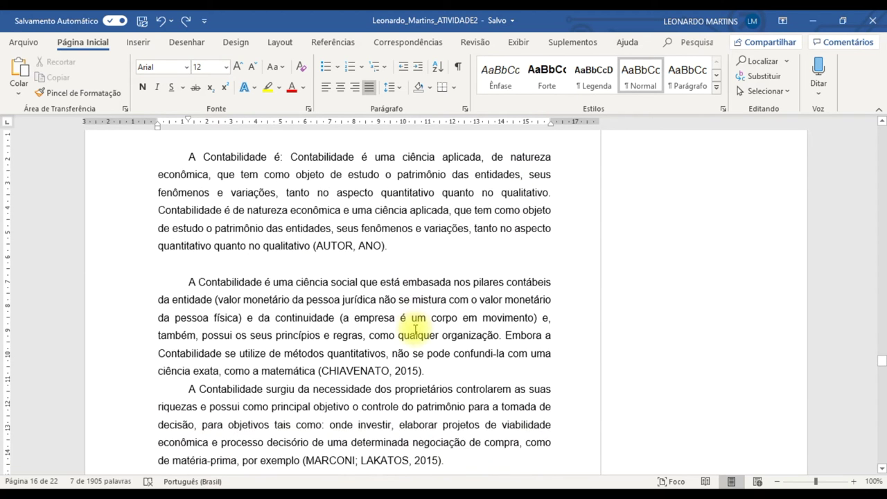
scroll(416, 330, "down", 1)
left_click_drag(261, 308, 393, 308)
left_click_drag(326, 396, 424, 409)
scroll(368, 390, "down", 1)
key("alt+Tab")
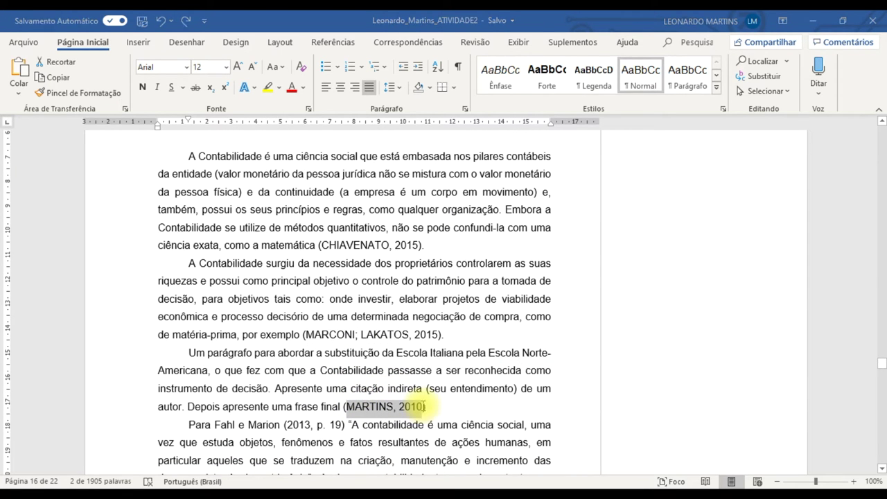
key("Return")
type("martins")
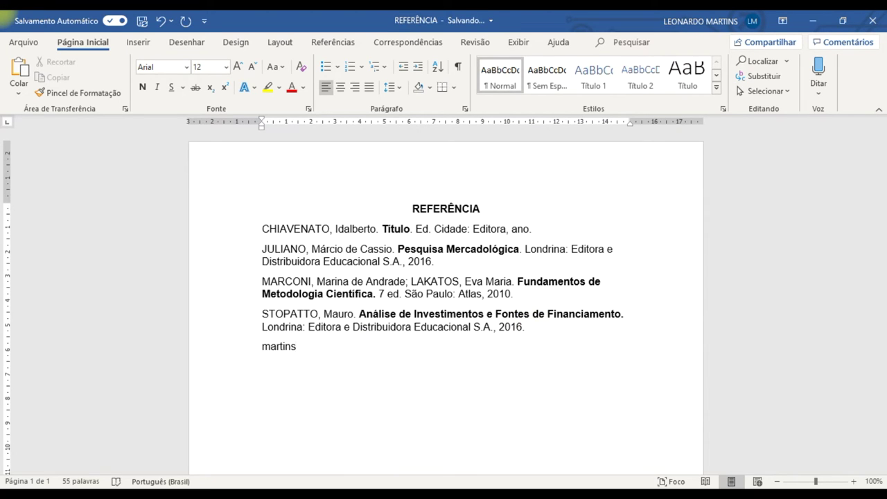
key("shift+Home")
key("BackSpace")
Remove the loose surname below the last reference and add an empty line just before the final entry for a new reference
key("ctrl+Up")
key("ctrl+Up")
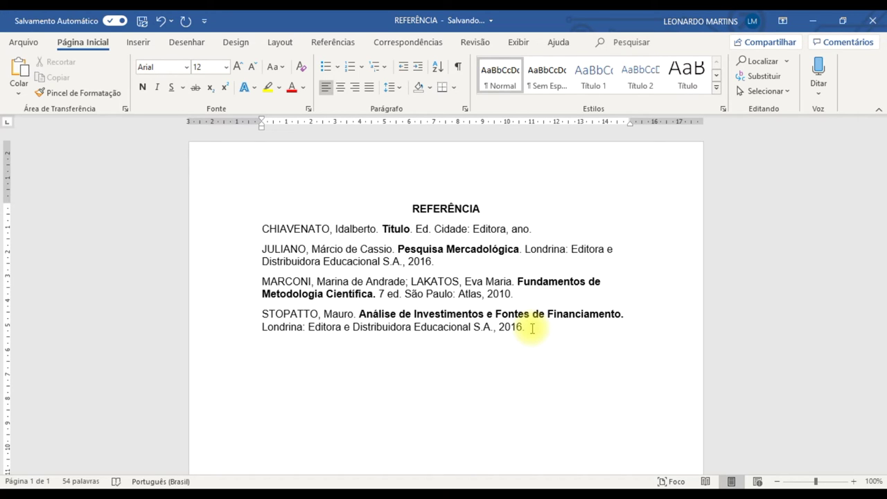
key("Down")
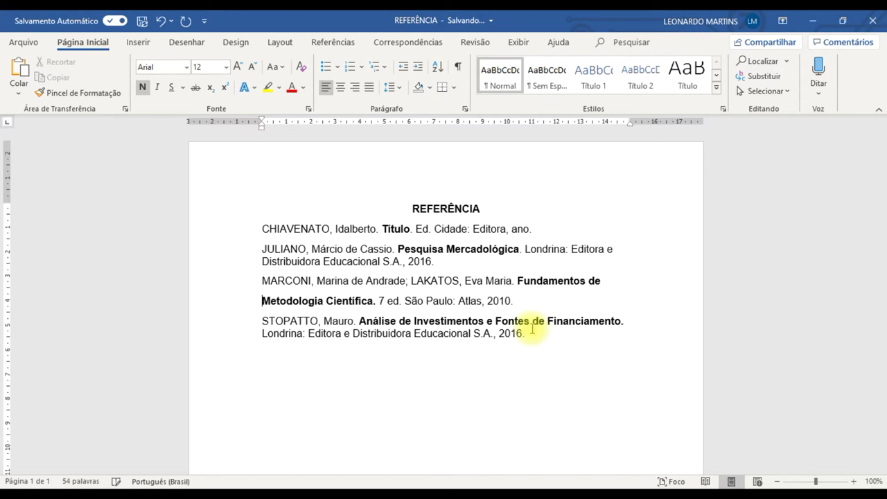
key("Return")
key("Up")
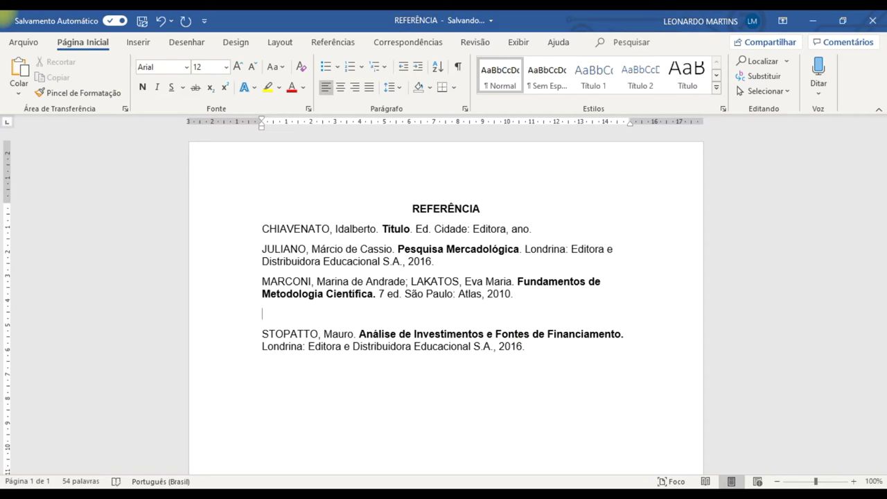
Start the new entry with the 2010 author's surname in capitals, the placeholder "nome." and a bold "Título"
type("M")
type("ARTINS, ")
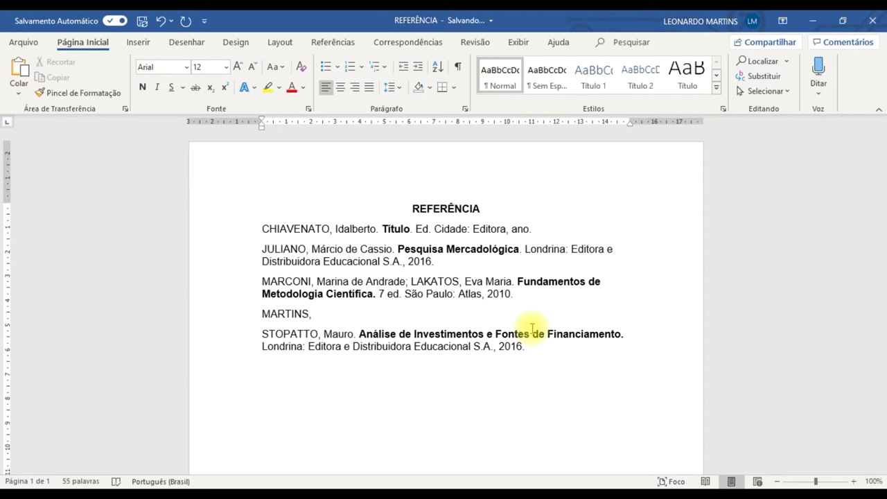
type("nome")
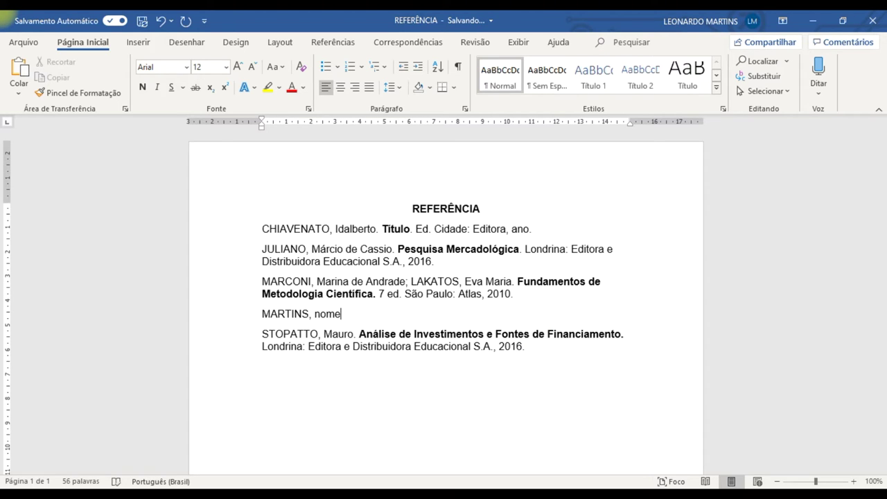
type(".")
key("ctrl+n")
type("Títutlo")
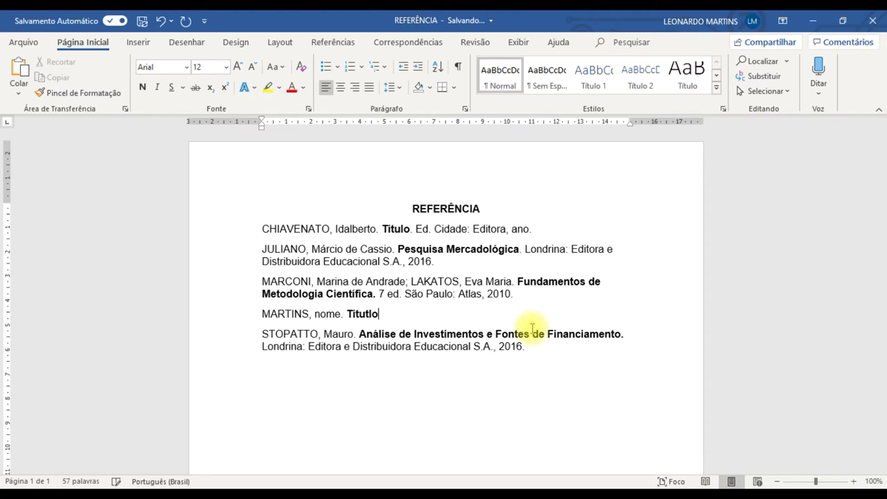
key("alt+Tab")
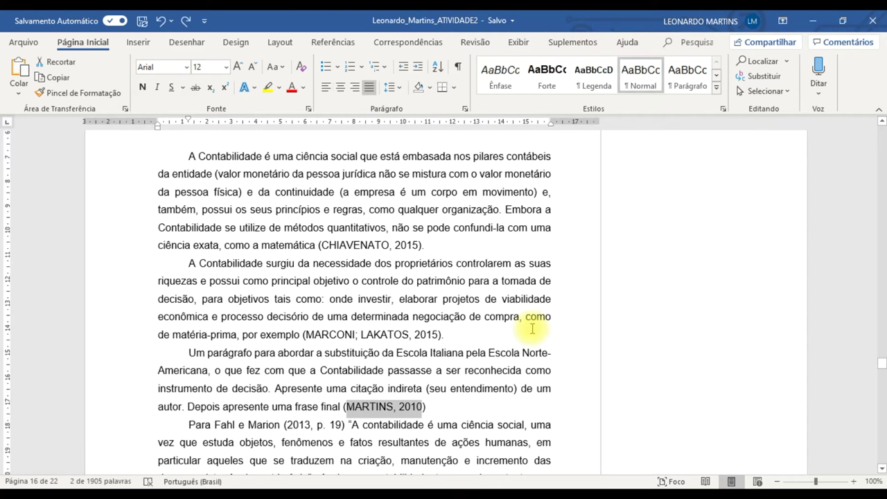
key("alt+Tab")
key("BackSpace")
key("BackSpace")
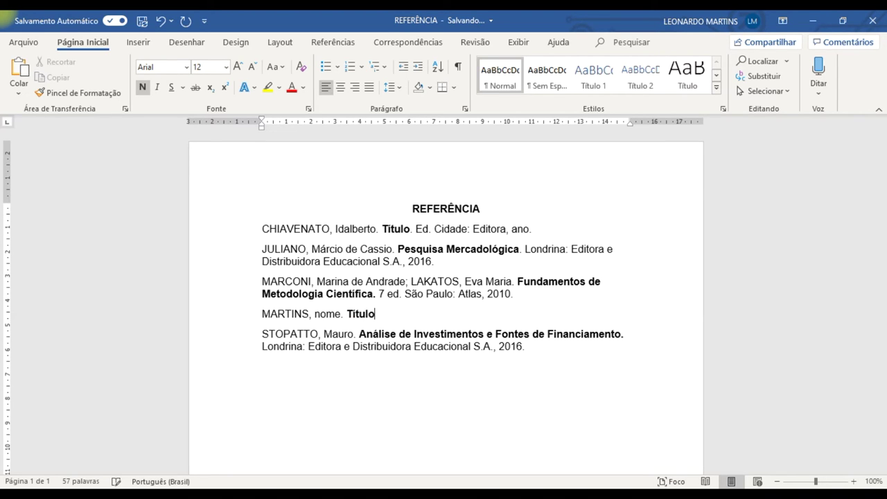
Complete the new entry after the bold title with the non-bold placeholder text "ed. Cidade: Editora, ano."
key("ctrl+n")
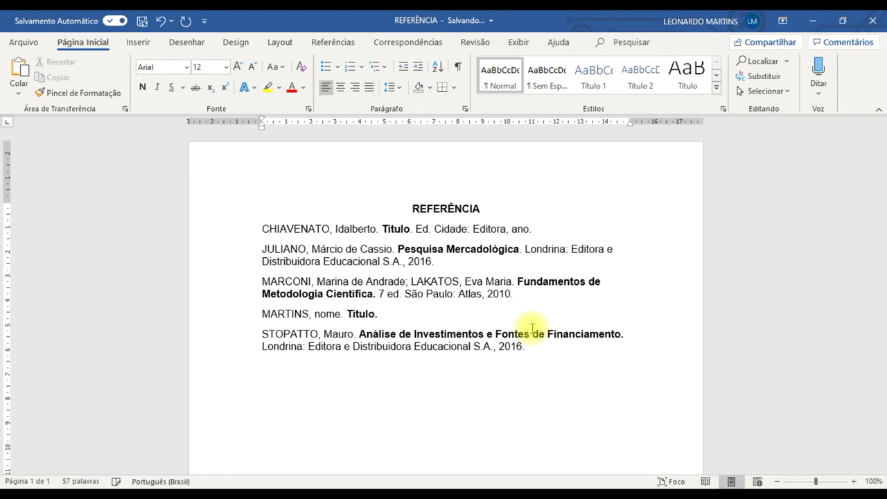
type("ed.")
key("alt+Tab")
key("alt+Tab")
key("ctrl+z")
type("Cidade: Editora, ano.")
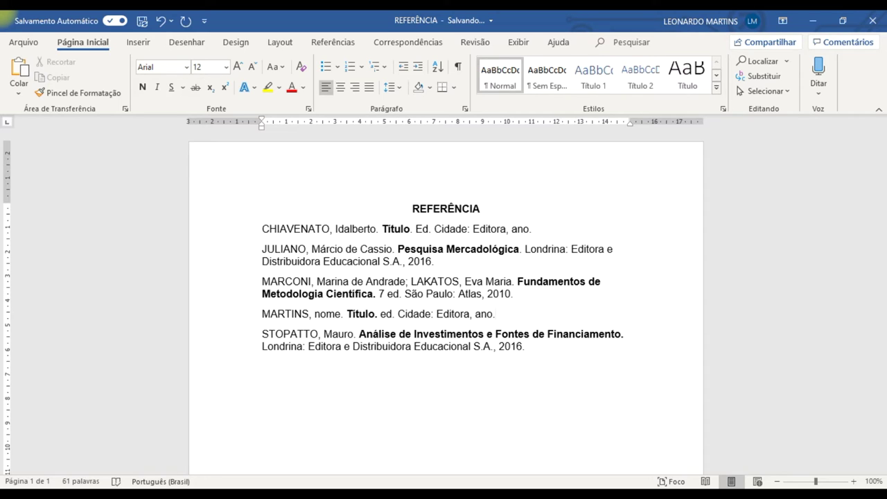
Highlight in yellow the placeholder title, edition, city, publisher and year in the first entry and the newly added entry
left_click_drag(529, 230, 383, 223)
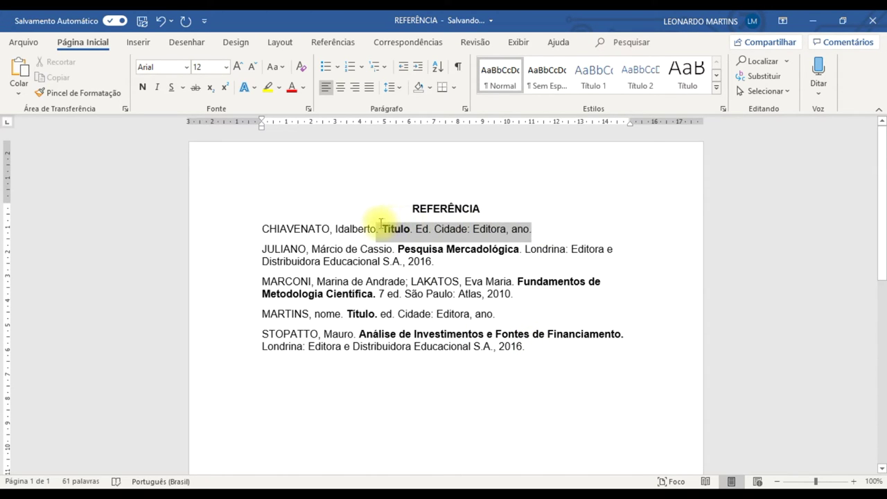
left_click(267, 87)
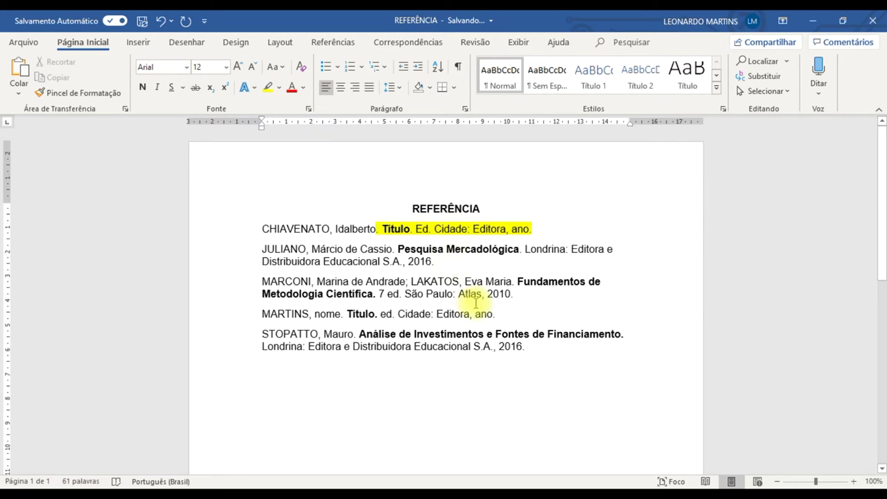
left_click_drag(495, 313, 369, 311)
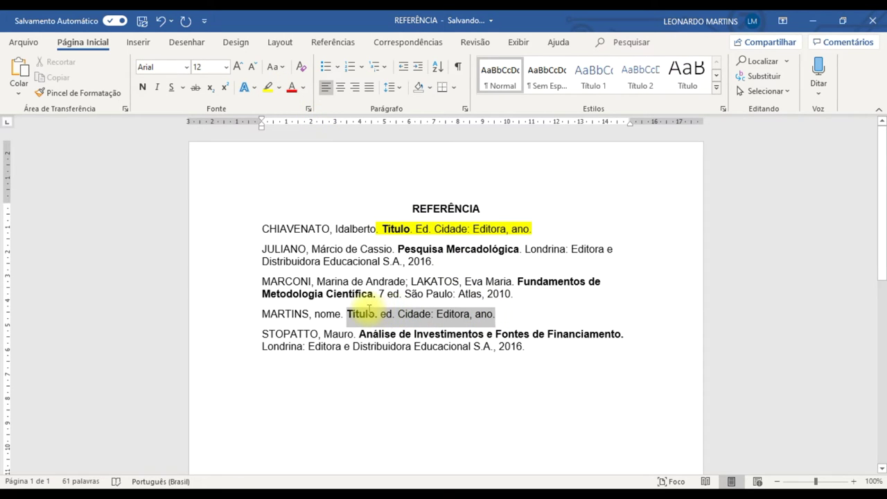
key("ctrl+n")
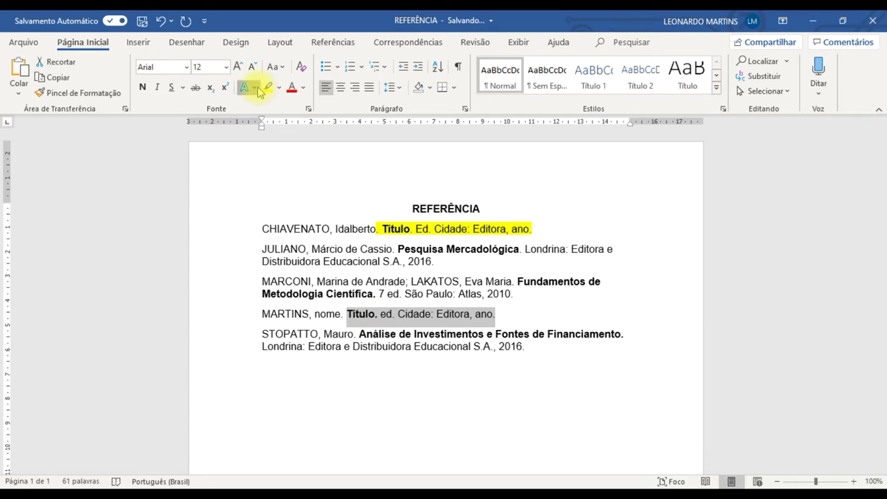
left_click(267, 87)
left_click(527, 310)
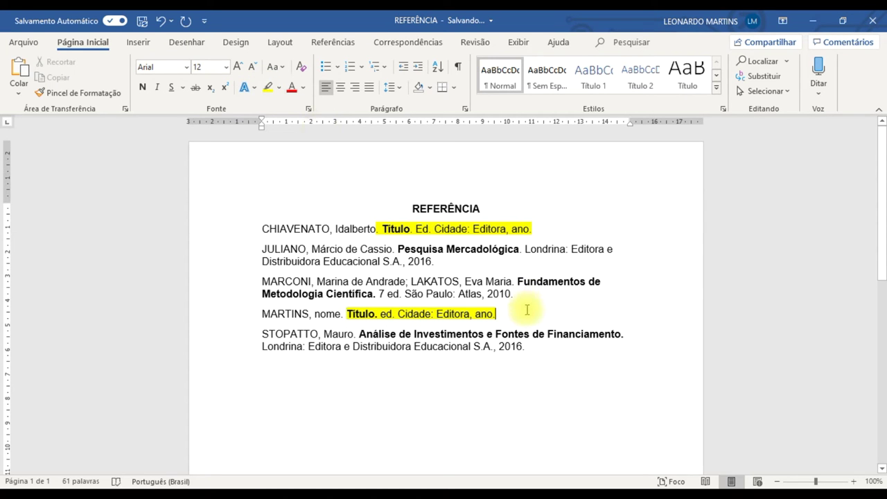
Check in ATIVIDADE2 which two authors are cited for the 2013, p. 19 quotation, and return to REFERÊNCIA
key("alt+Tab")
scroll(409, 299, "down", 3)
scroll(413, 299, "down", 3)
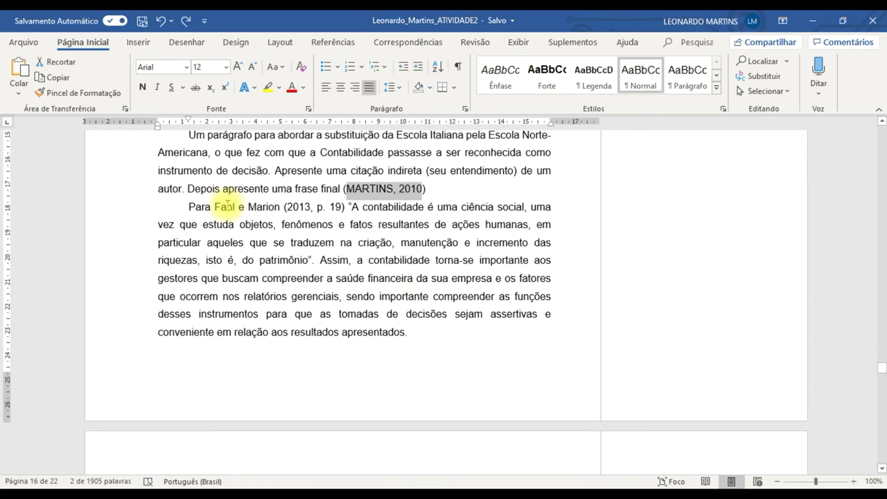
left_click_drag(224, 204, 255, 208)
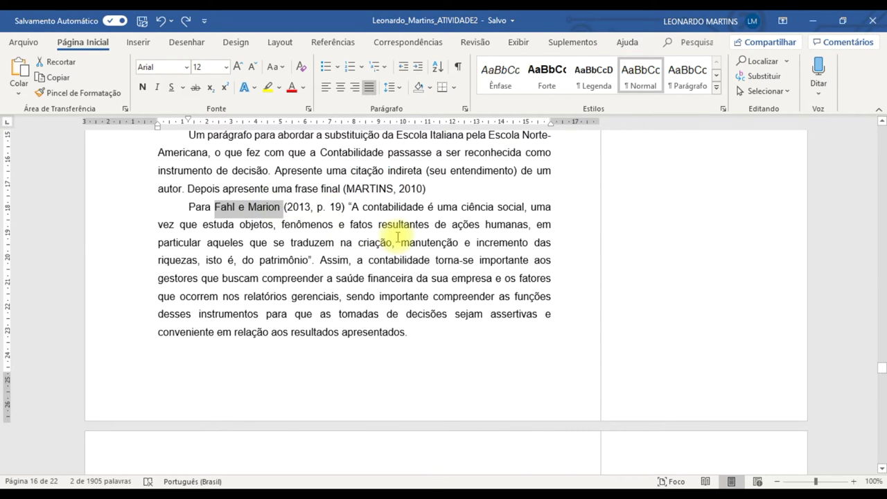
key("alt+Tab")
left_click(544, 354)
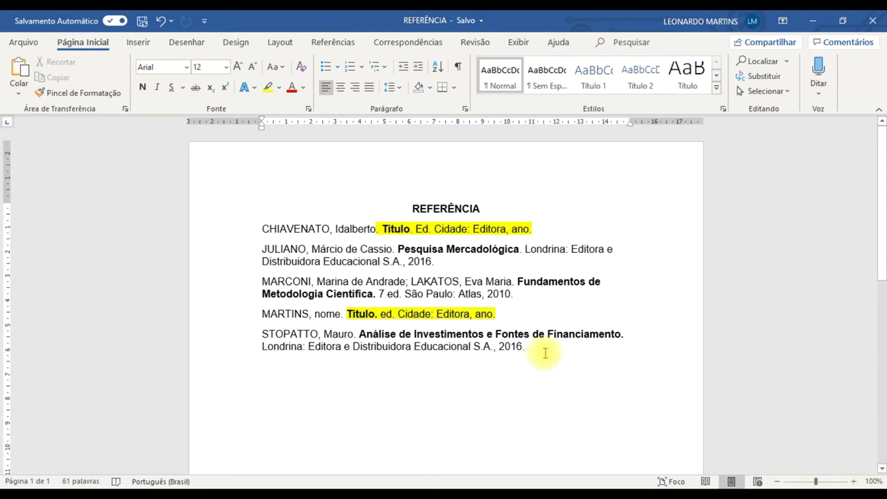
key("Return")
type("F")
key("alt+Tab")
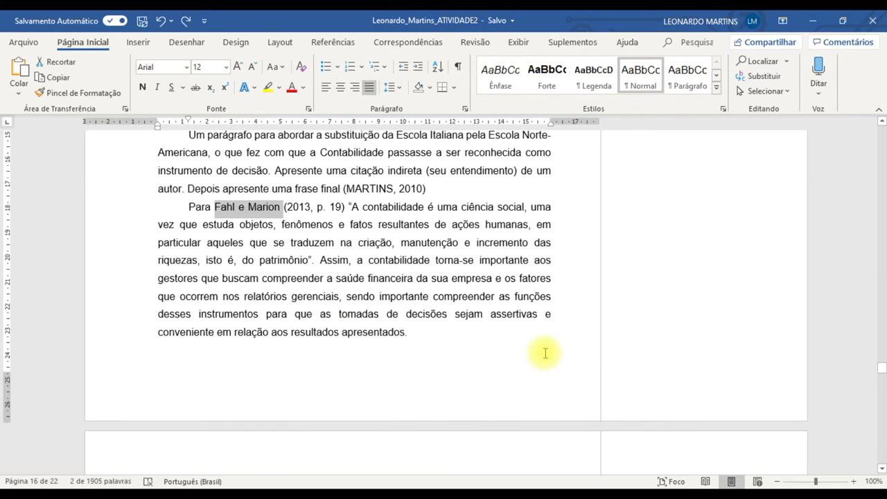
key("alt+Tab")
key("ctrl+z")
Insert a new entry below the first reference with the two 2013 authors' surnames in capitals, separated by a semicolon
key("Up")
key("Up")
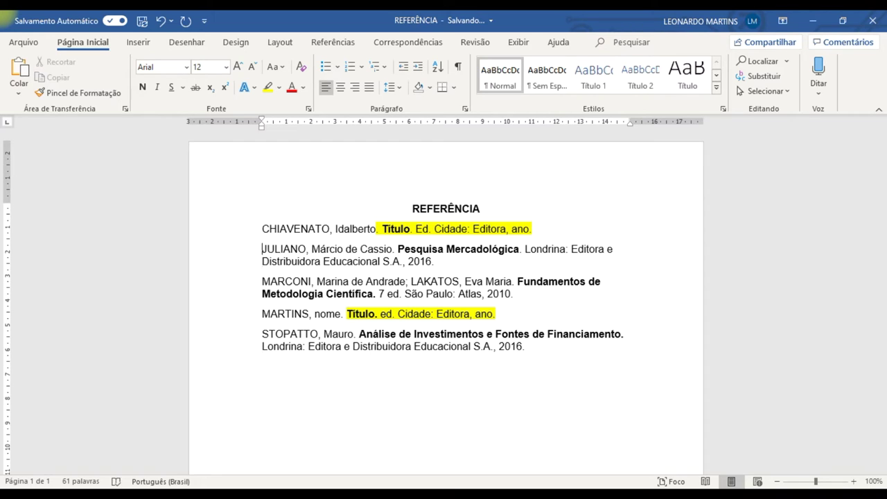
key("Return")
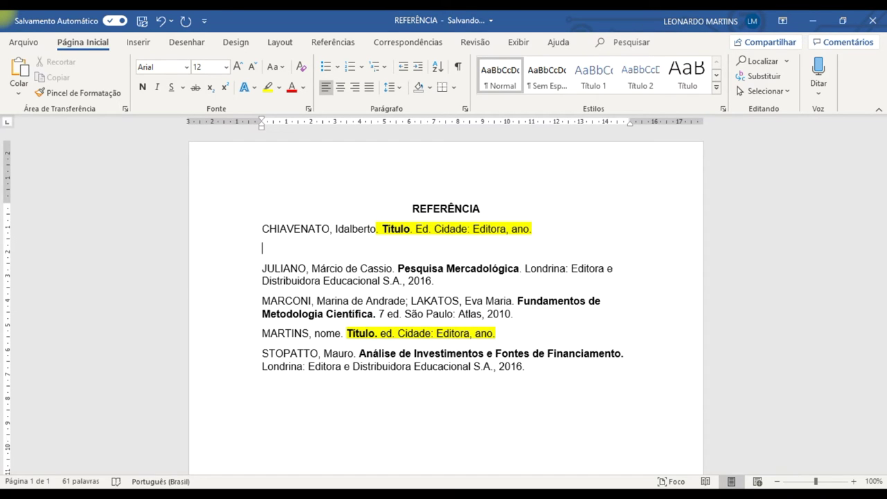
key("alt+Tab")
key("alt+Tab")
type("FAHL,")
key("alt+Tab")
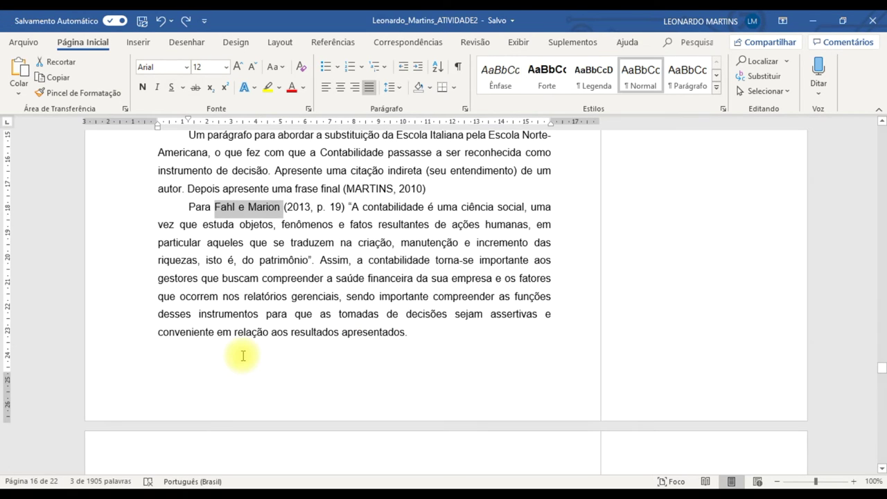
key("alt+Tab")
type("MARION")
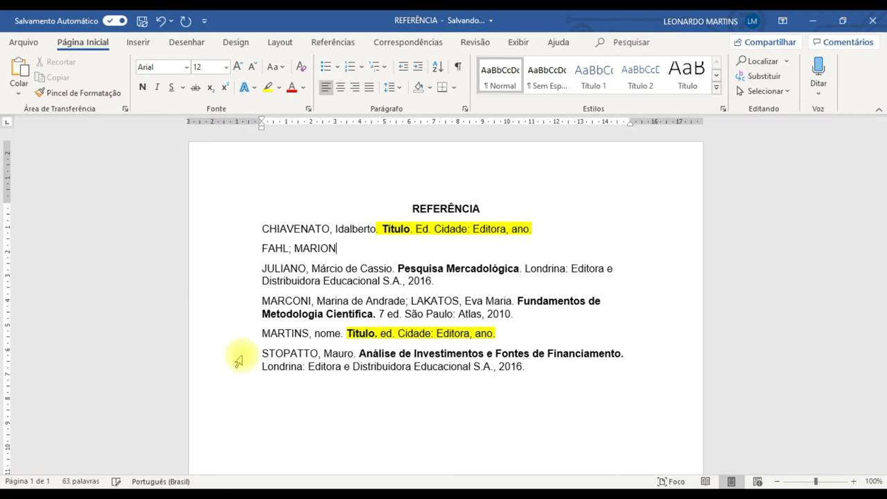
Copy the two authors' surnames and the year 2013 from the p. 19 citation in ATIVIDADE2
key("alt+Tab")
left_click(215, 208)
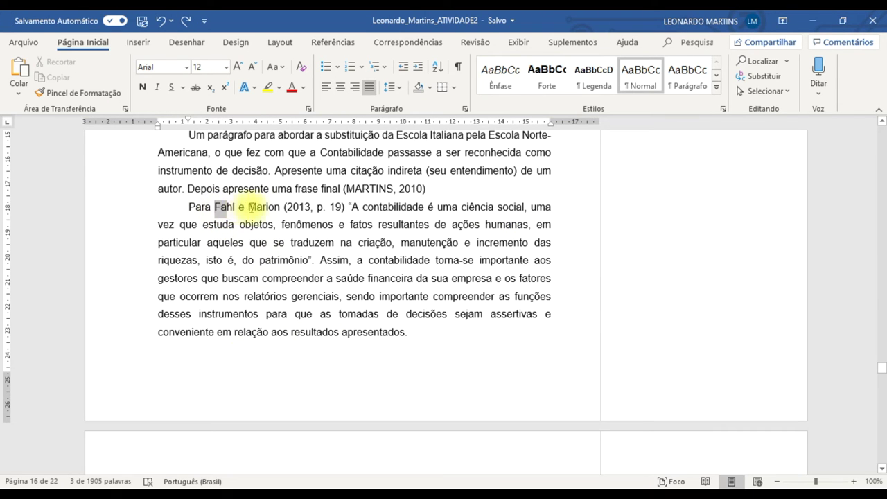
left_click_drag(284, 206, 311, 208)
key("ctrl+c")
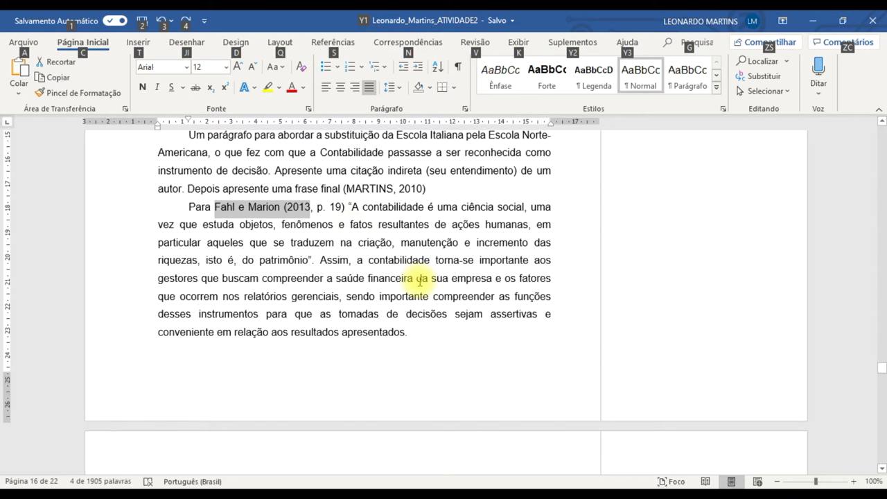
Switch to Google in Chrome and search for the copied authors and year as an exact phrase in quotation marks
key("alt+Tab")
key("alt+Tab")
left_click(198, 44)
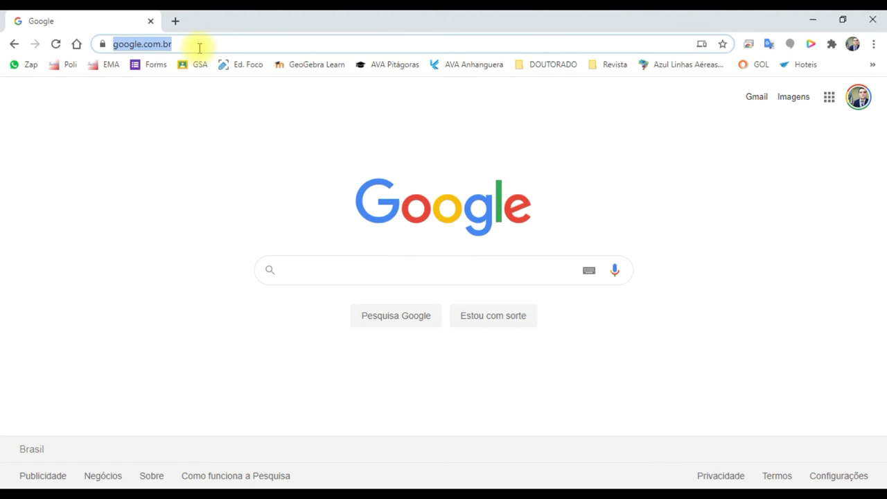
left_click(335, 270)
key("ctrl+v")
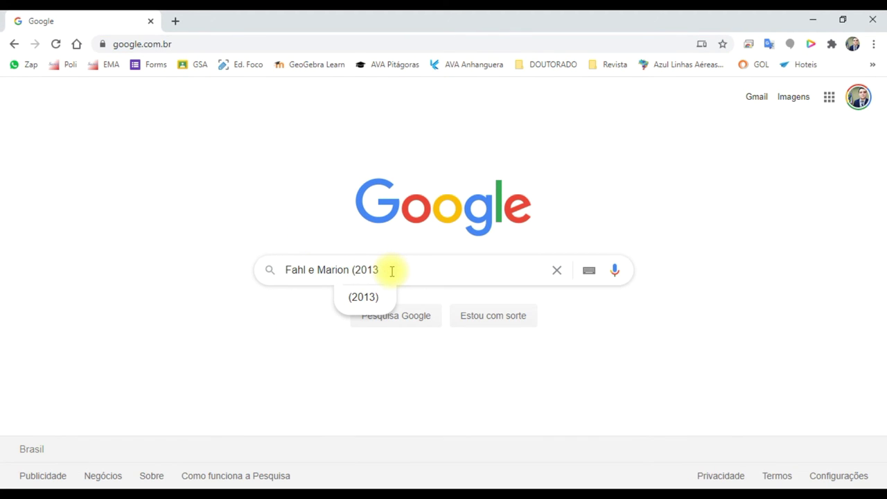
type("\"")
type("\"")
key("Return")
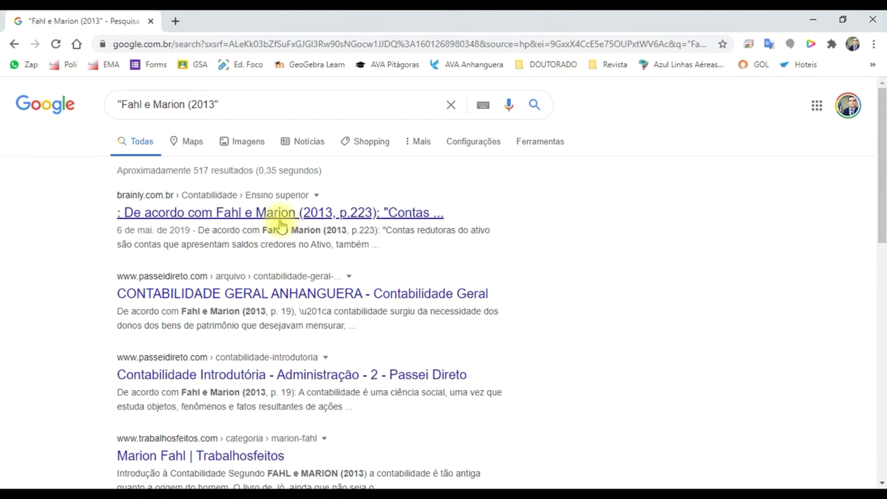
Look through the results, refine the quoted search by adding "PDF", and open the trabalhosfeitos.com result
scroll(274, 221, "down", 1)
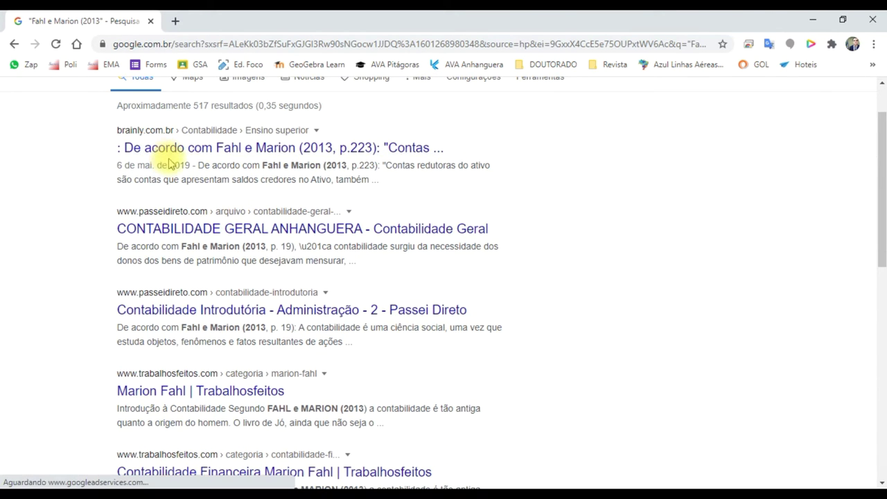
scroll(276, 290, "down", 4)
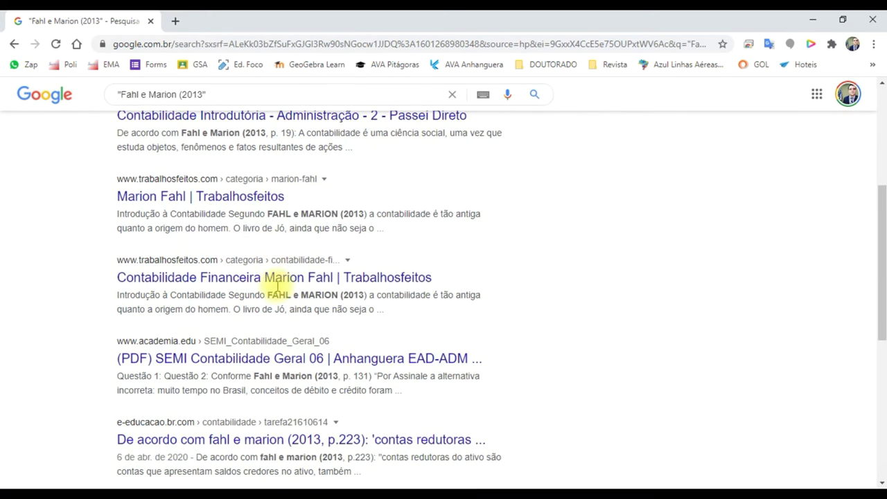
scroll(198, 295, "down", 2)
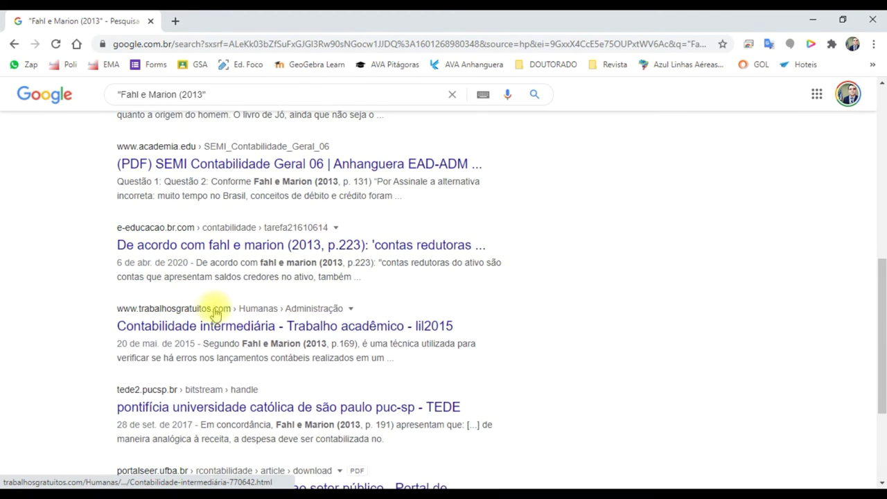
scroll(231, 317, "down", 1)
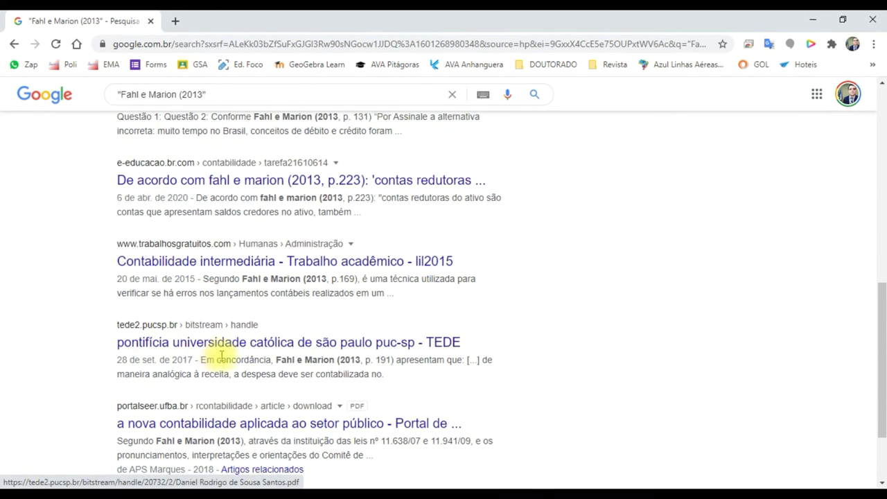
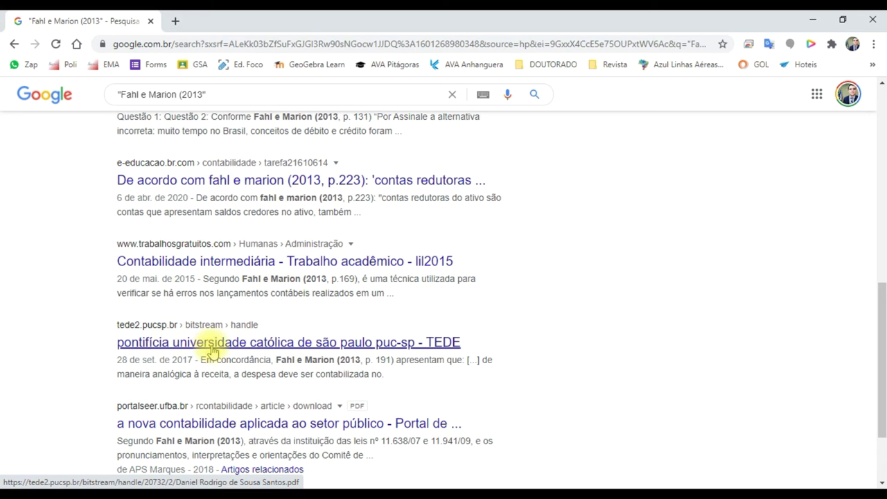
scroll(236, 350, "up", 10)
left_click(269, 100)
type("PDF")
key("Return")
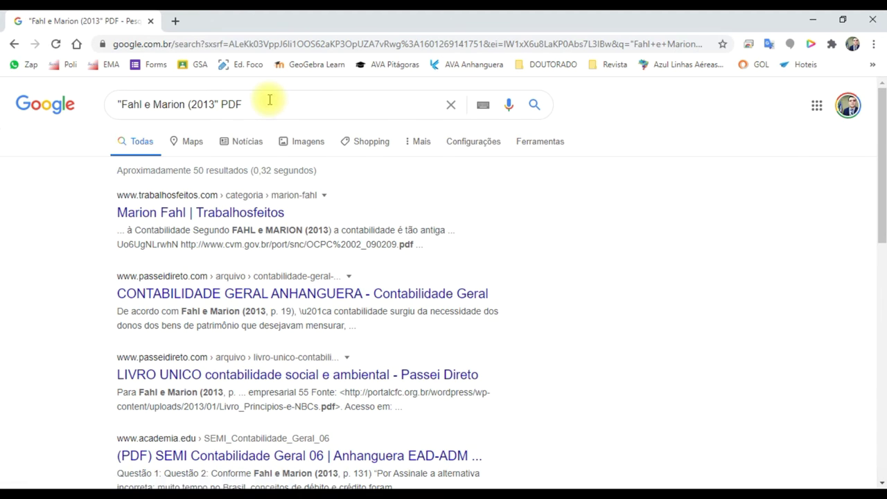
left_click(255, 220)
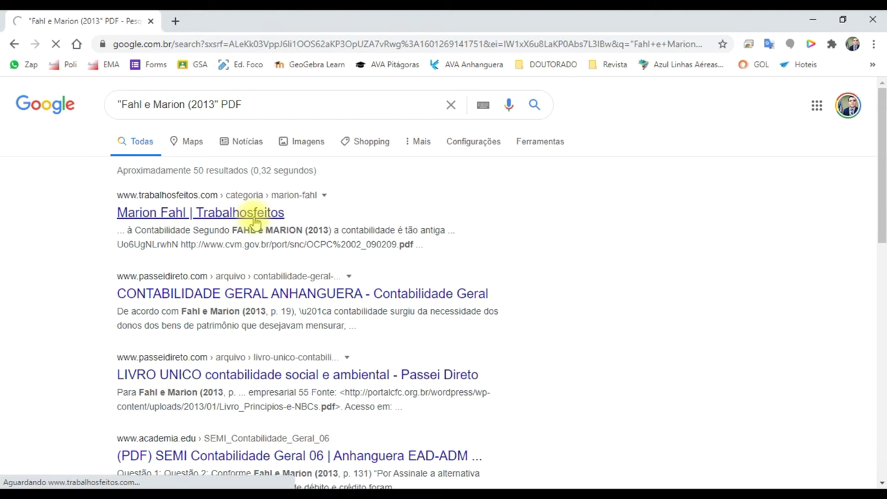
Look through the trabalhosfeitos.com page for the 2013 book's publication details and return to the Google results
scroll(255, 221, "down", 2)
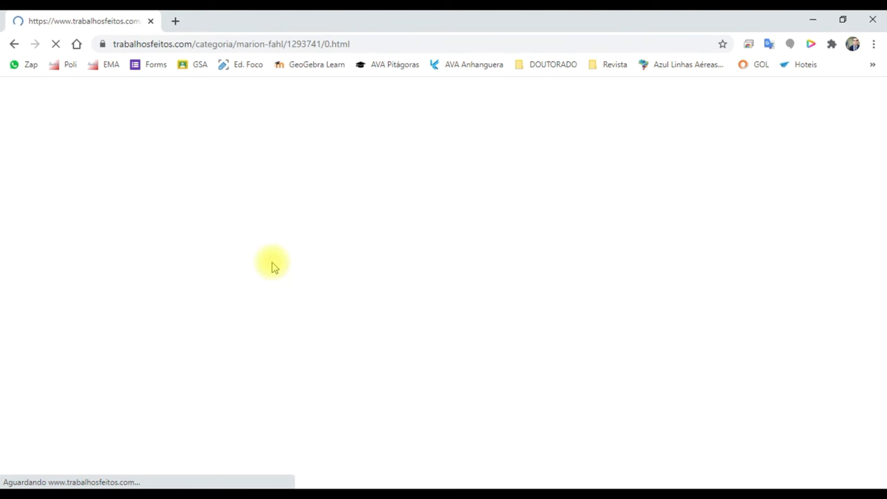
scroll(273, 267, "down", 5)
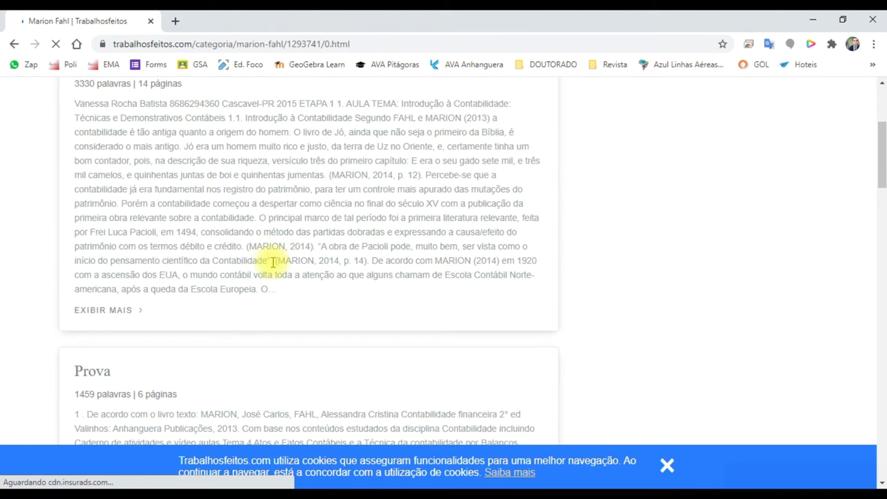
scroll(273, 262, "down", 7)
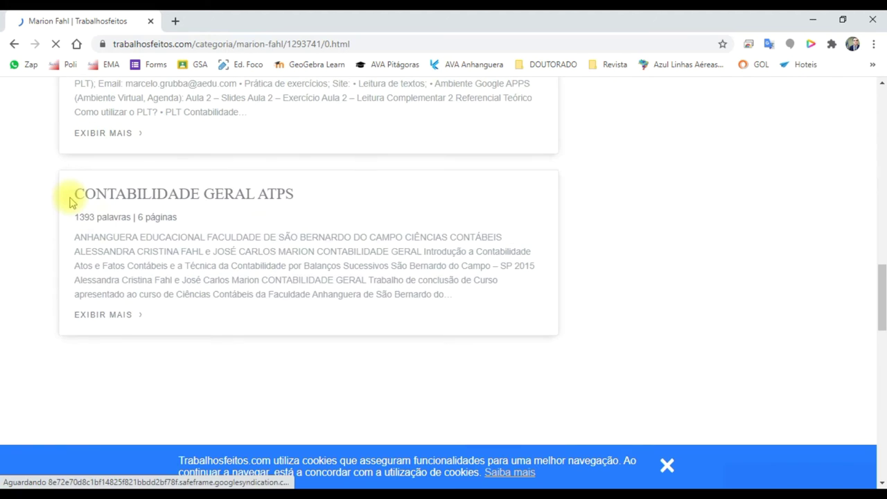
left_click(13, 46)
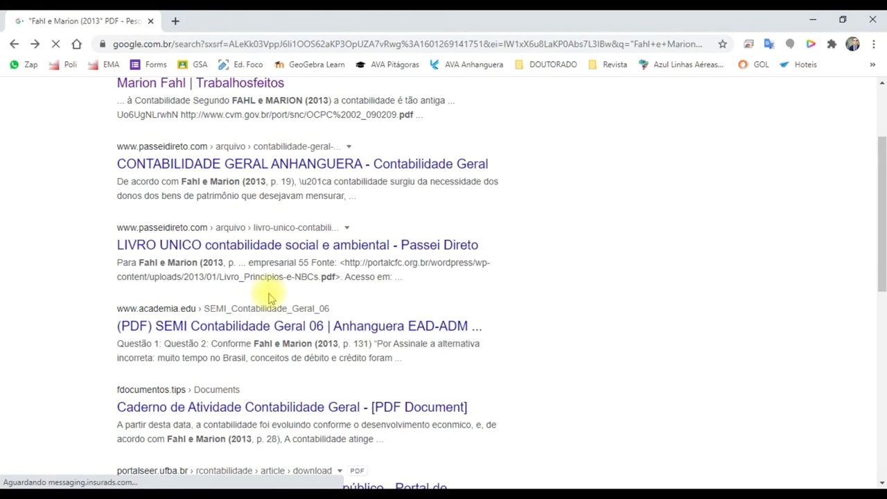
Save the portalseer.ufba.br PDF result "a nova contabilidade aplicada ao setor público" and open the downloaded file
scroll(259, 326, "down", 1)
scroll(260, 326, "down", 3)
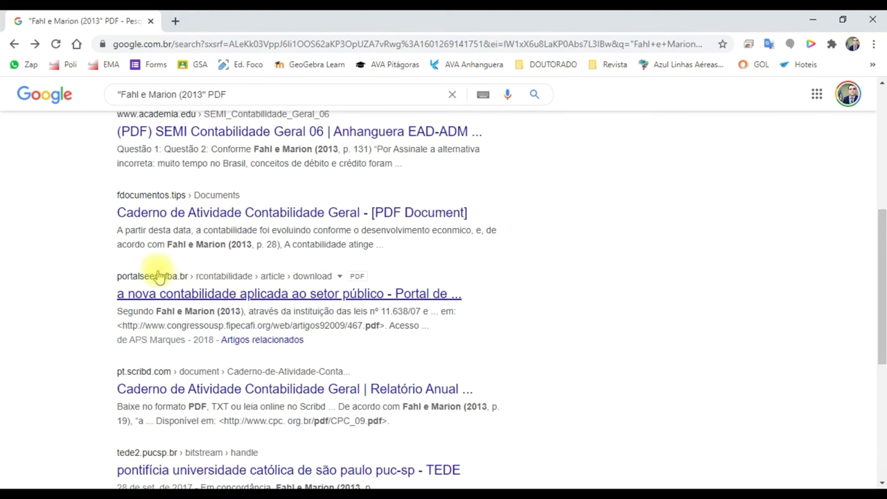
left_click_drag(350, 277, 361, 276)
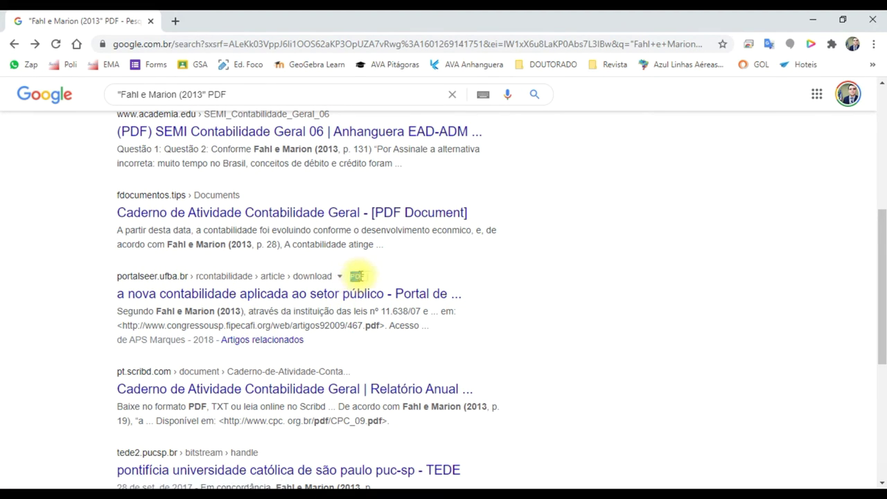
left_click(357, 275)
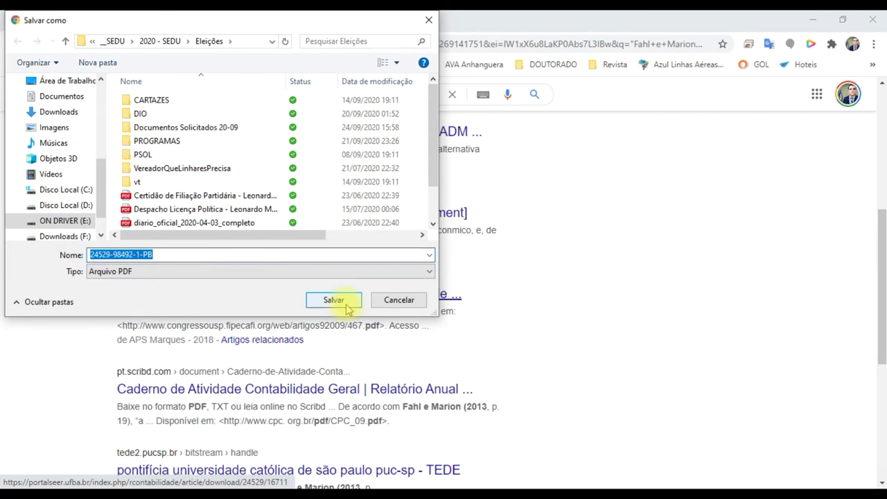
left_click(343, 305)
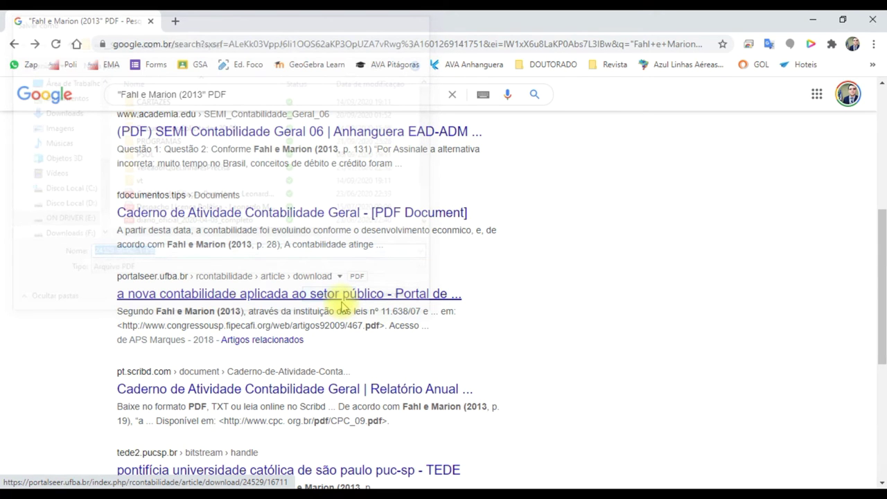
left_click(79, 474)
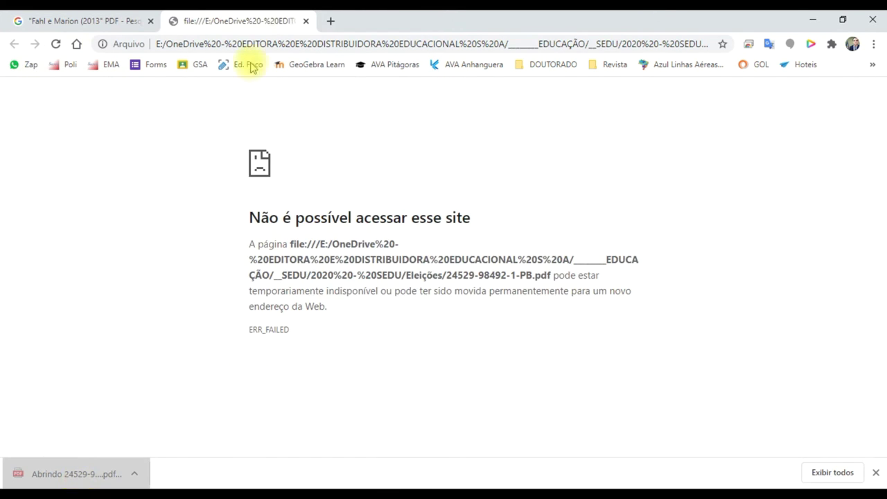
left_click(307, 22)
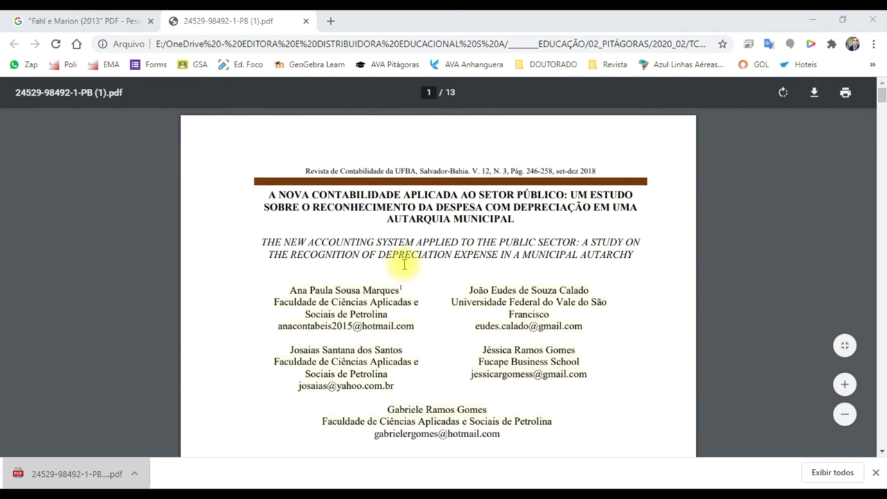
Go through the PDF to its REFERÊNCIAS section and check the alphabetical list for the first author of the 2013 book
scroll(407, 276, "down", 3)
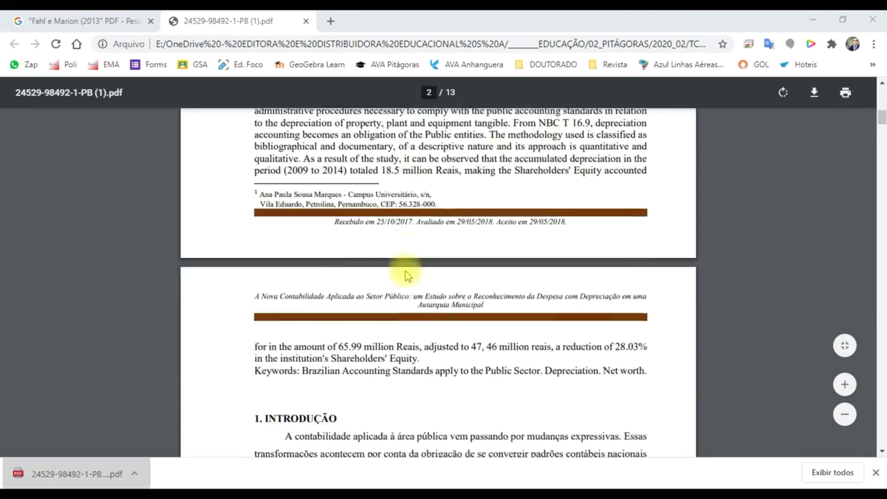
scroll(407, 278, "down", 2)
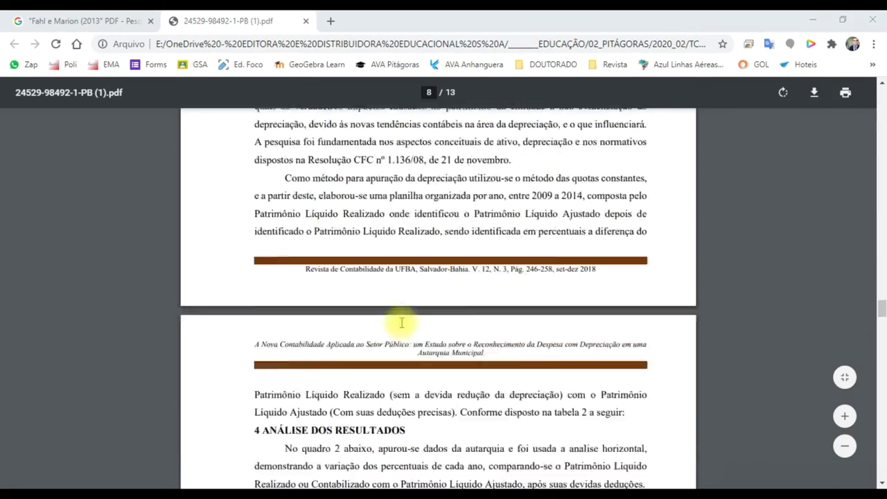
scroll(402, 320, "down", 5)
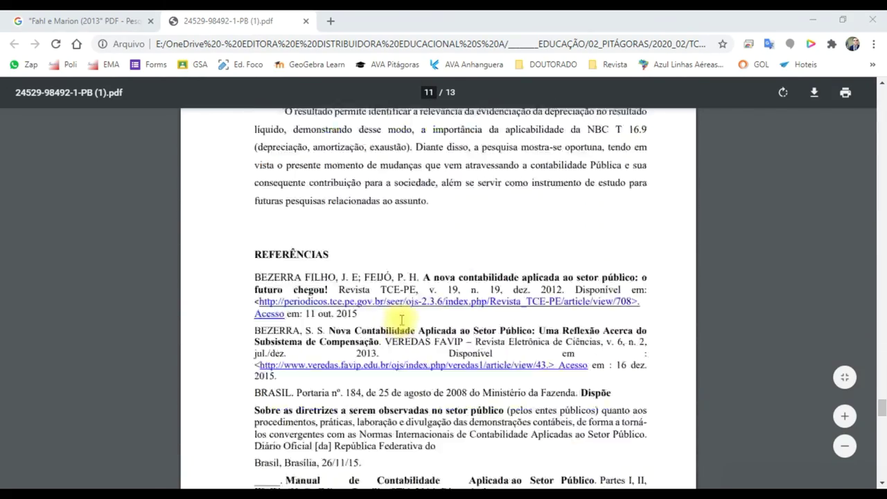
scroll(399, 315, "up", 1)
scroll(298, 298, "down", 1)
scroll(316, 305, "down", 3)
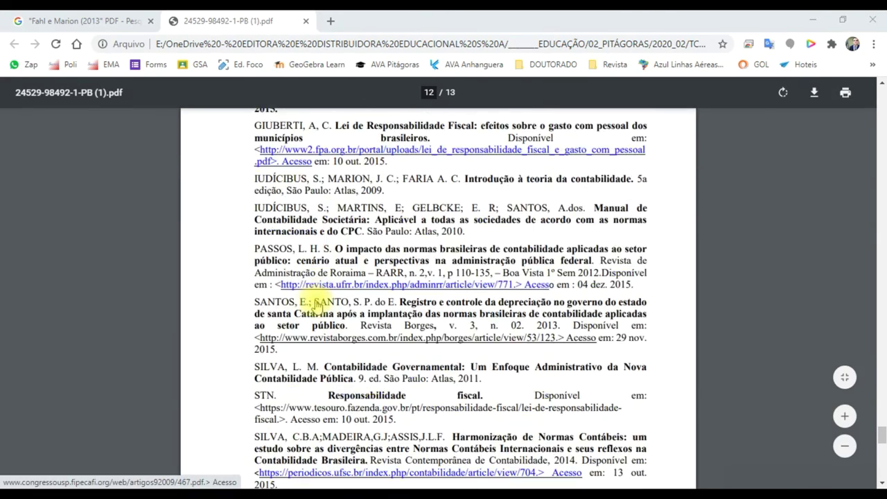
scroll(316, 305, "down", 7)
scroll(315, 305, "up", 15)
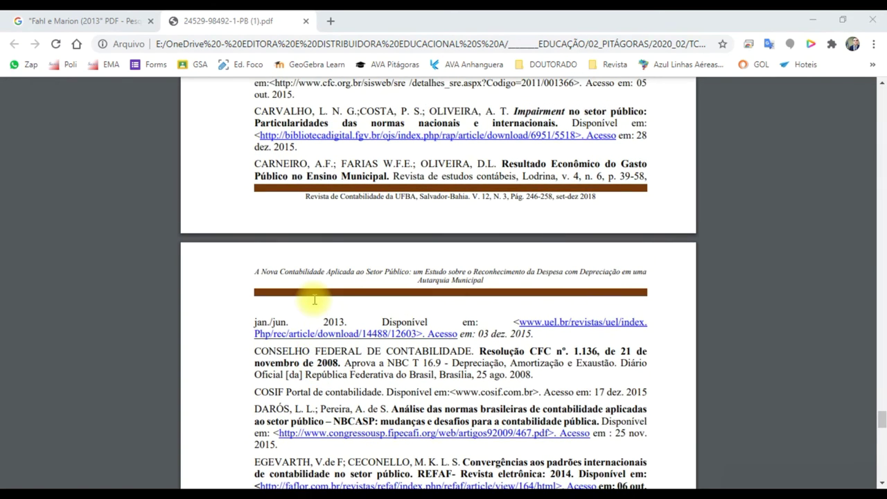
scroll(277, 322, "down", 2)
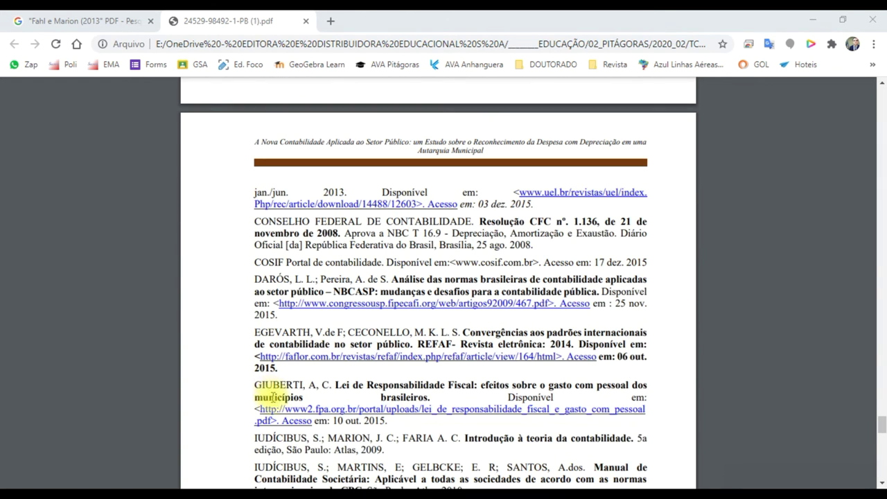
left_click_drag(255, 333, 305, 333)
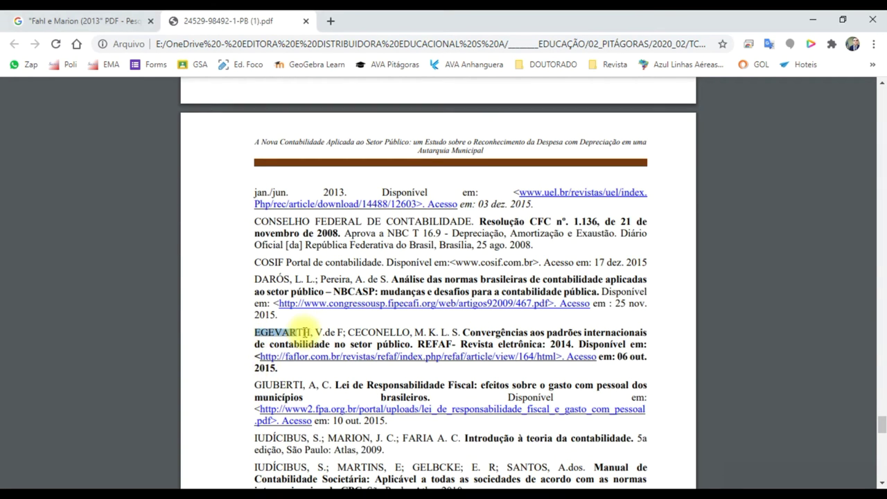
Search the PDF for the first author's surname and examine the passage citing the 2013 work
key("ctrl+f")
type("F")
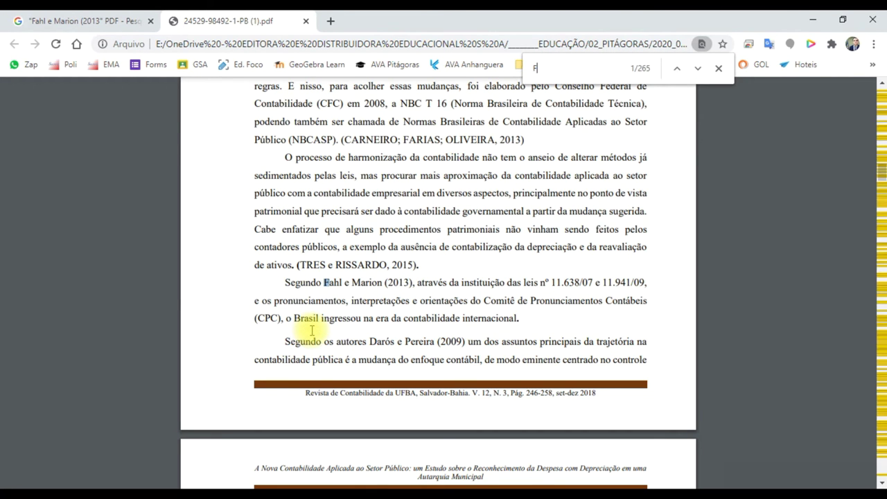
type("AHSHL")
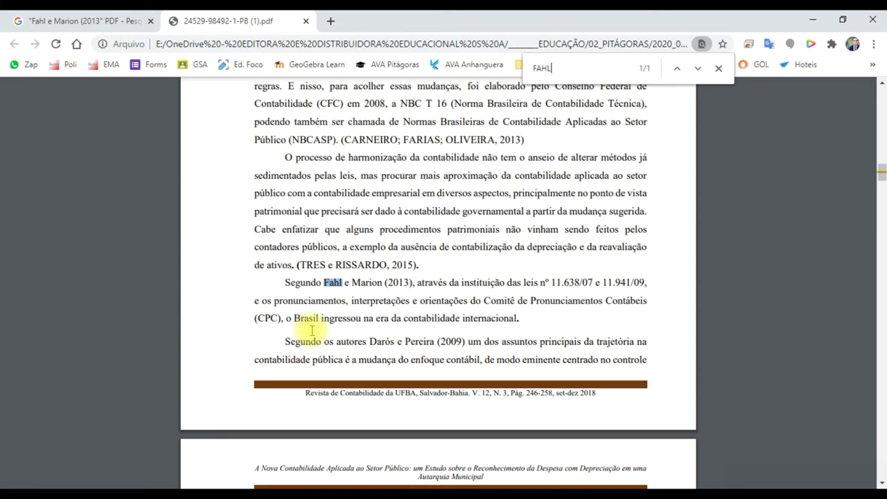
left_click_drag(321, 276, 378, 275)
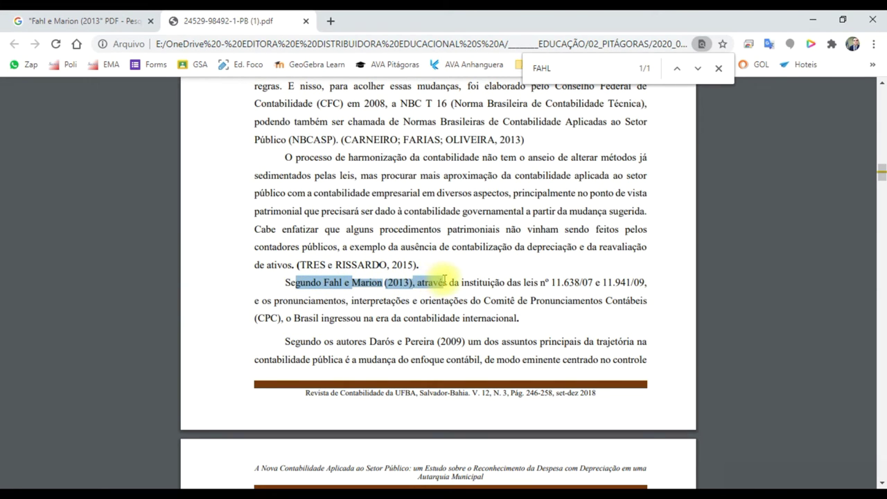
left_click(443, 280)
left_click_drag(456, 280, 444, 299)
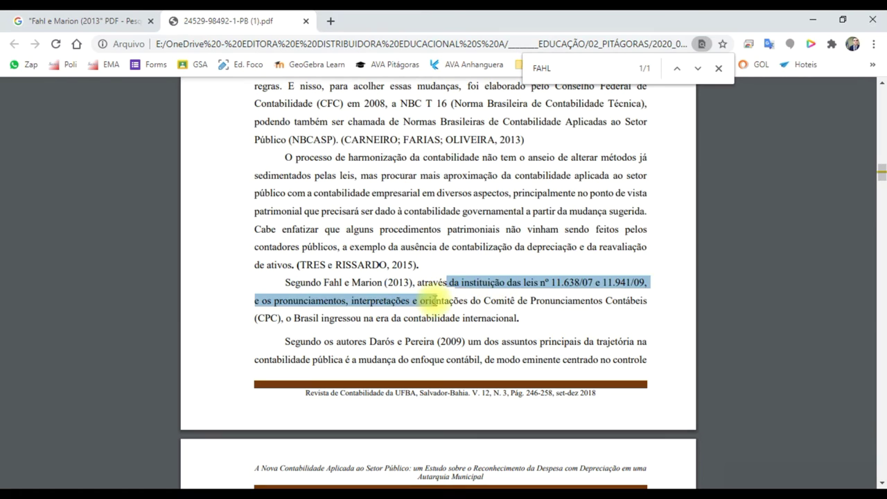
left_click(444, 299)
left_click_drag(286, 283, 372, 283)
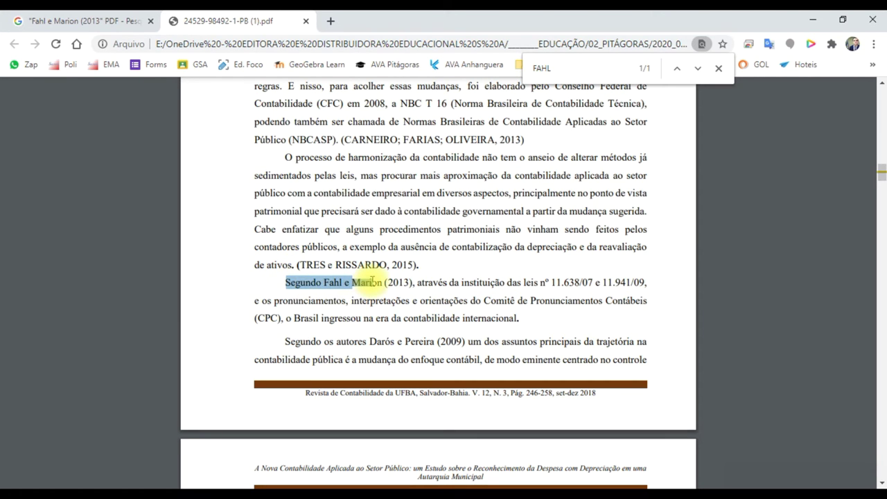
left_click(374, 281)
Check for another occurrence of the surname and look through the rest of the PDF again
left_click(698, 68)
scroll(366, 352, "down", 10)
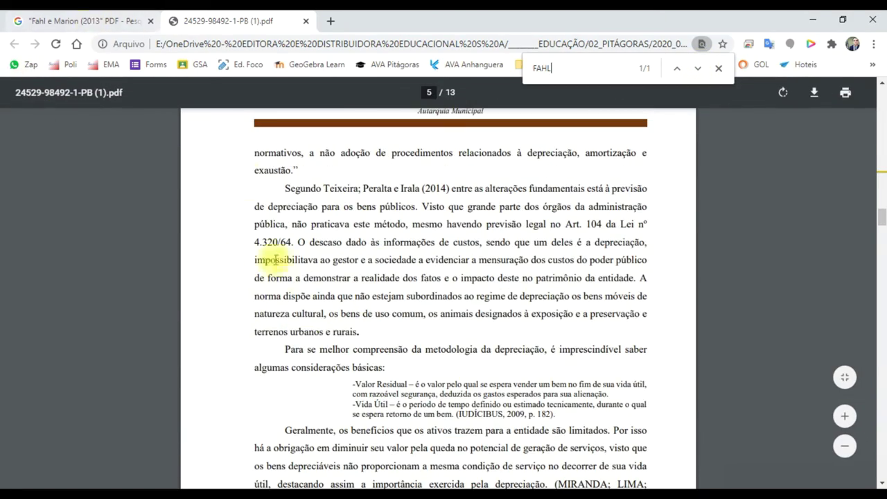
scroll(287, 317, "down", 15)
scroll(294, 321, "up", 8)
Return to the Google results and open the Scribd document "Caderno de Atividade Contabilidade Geral" at its first page
left_click(83, 21)
scroll(318, 312, "down", 2)
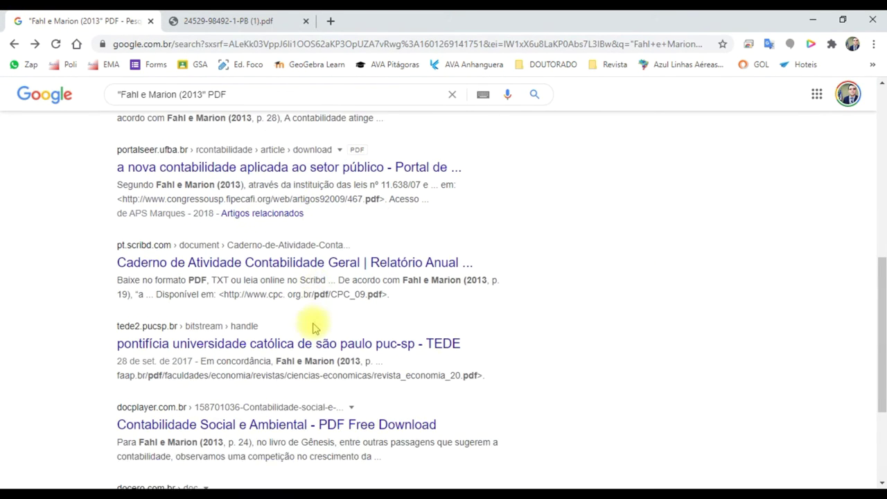
scroll(313, 305, "down", 1)
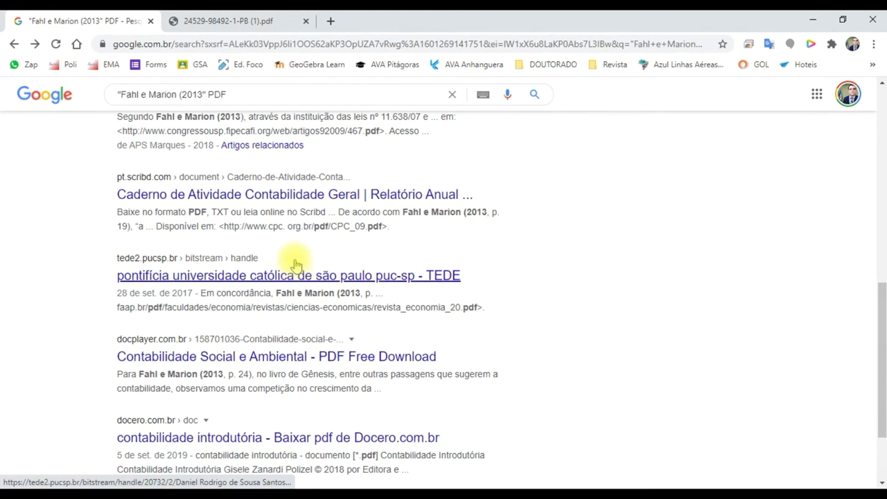
left_click(291, 199)
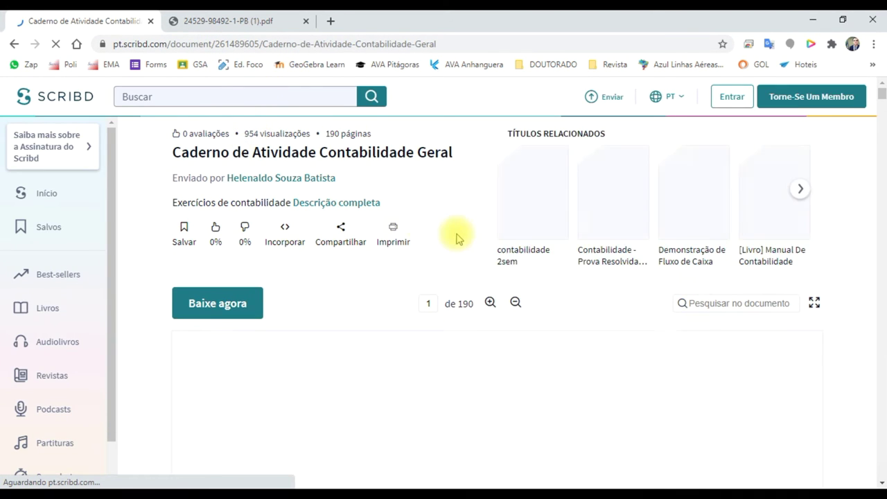
scroll(447, 262, "down", 2)
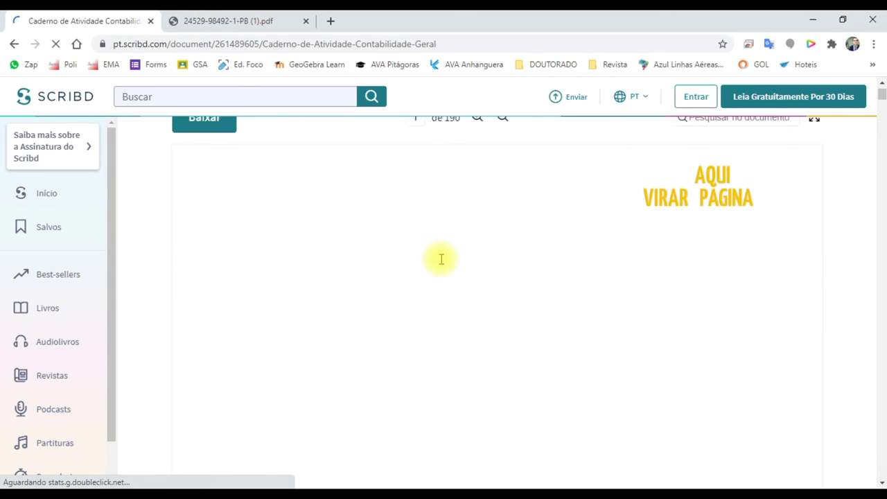
scroll(442, 264, "down", 5)
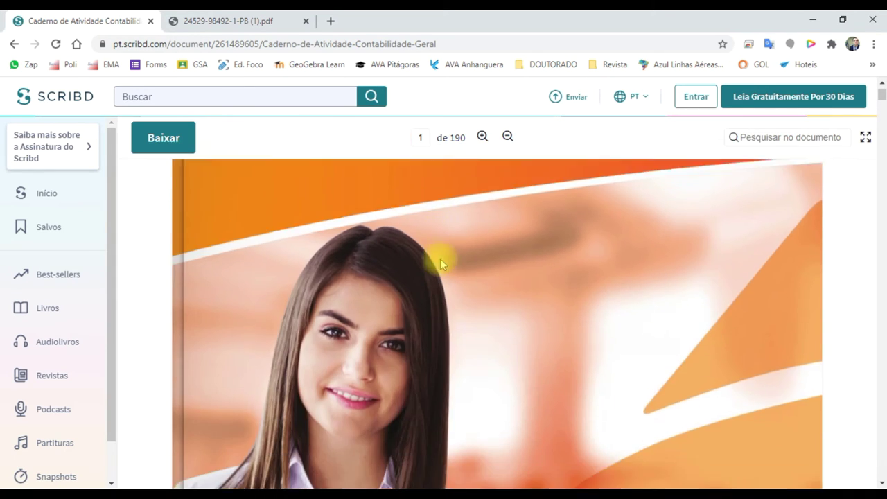
Search the accounting workbook on Scribd for the first cited author's surname, using both the page search and the document search
scroll(442, 264, "down", 3)
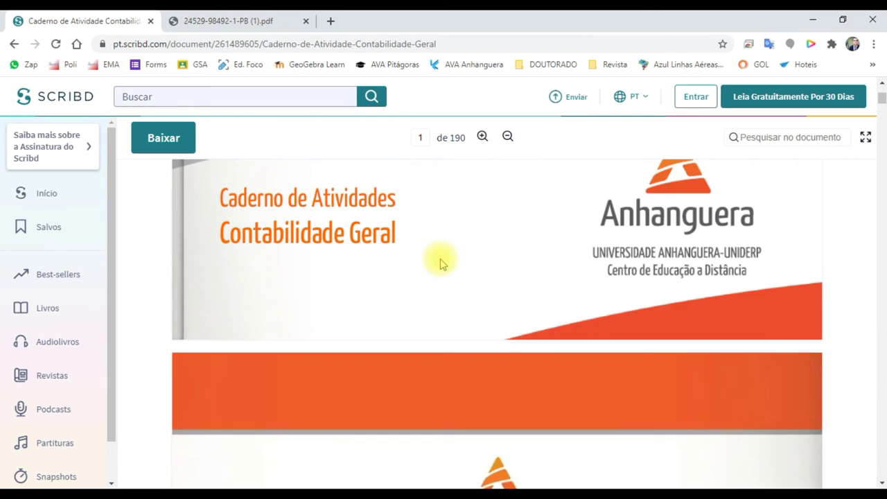
scroll(442, 264, "down", 10)
key("ctrl+f")
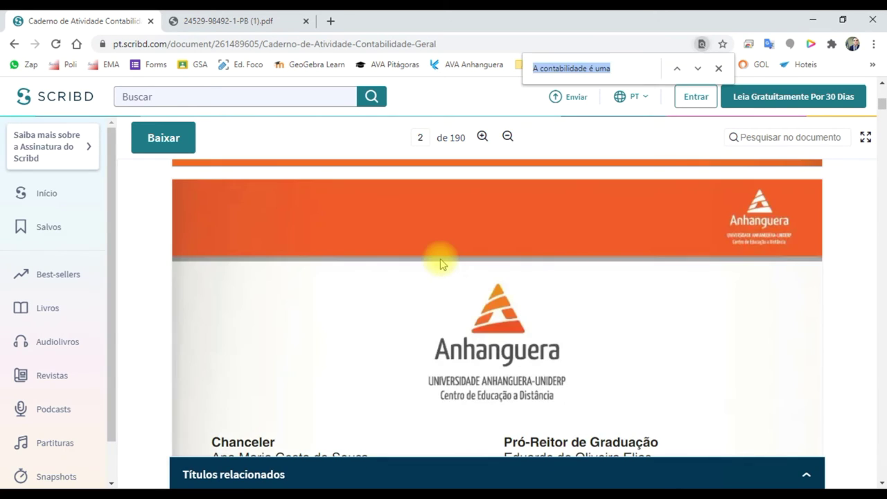
type("FAHL")
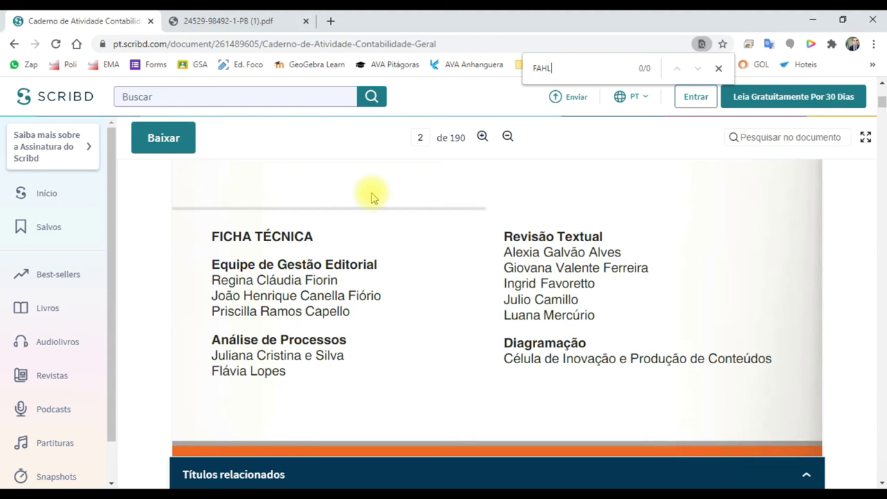
left_click(764, 141)
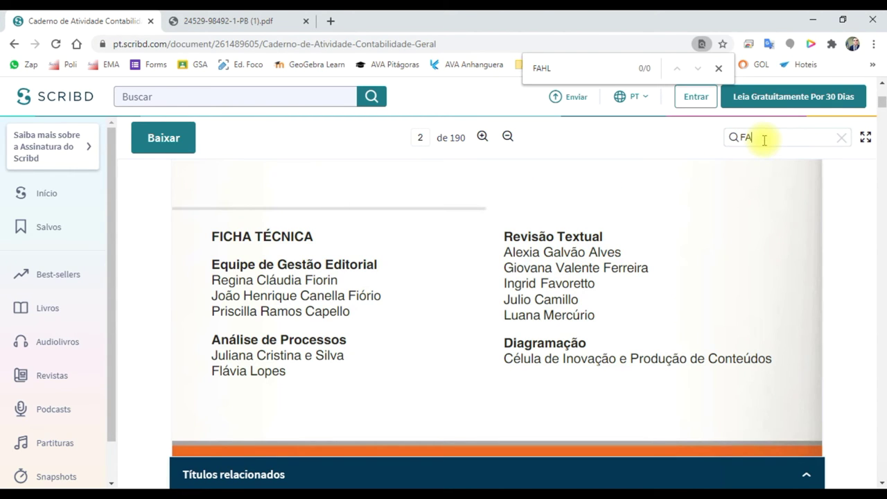
type("FAHL")
key("Return")
scroll(765, 168, "up", 1)
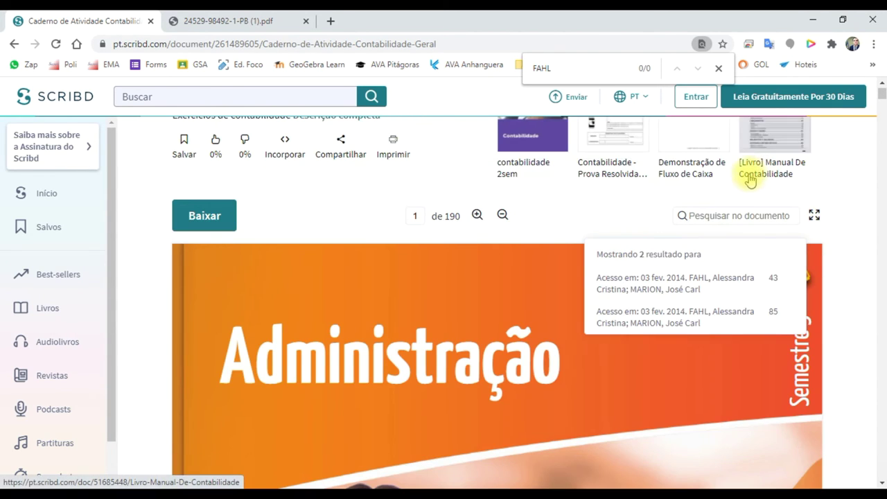
Open the matches found in the workbook and look through the surrounding pages for the full bibliographic reference
left_click(678, 280)
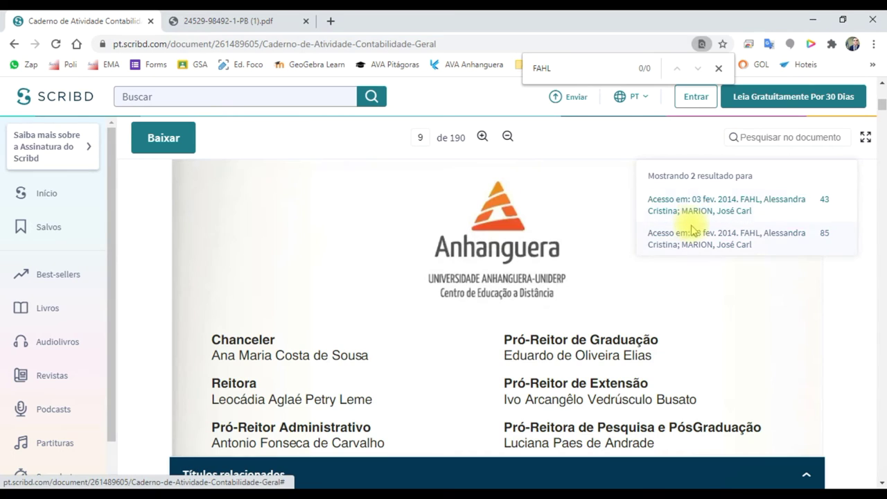
scroll(544, 315, "down", 7)
left_click(667, 254)
scroll(576, 293, "down", 10)
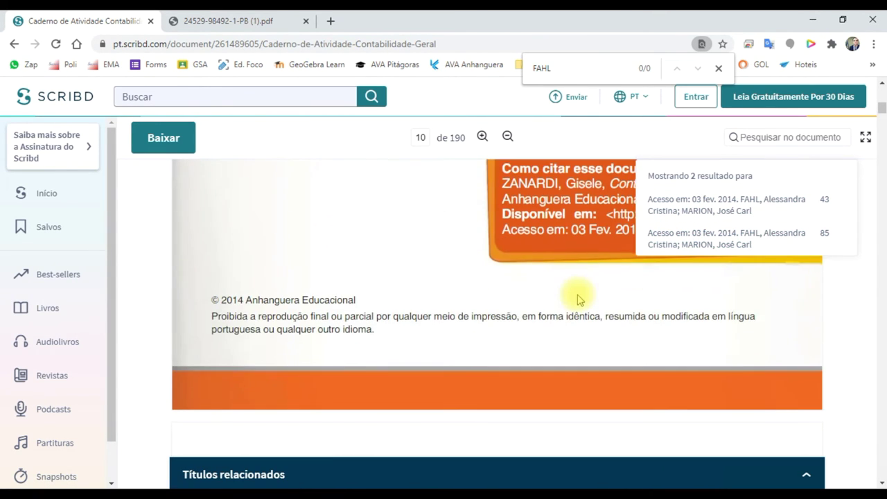
scroll(580, 300, "up", 3)
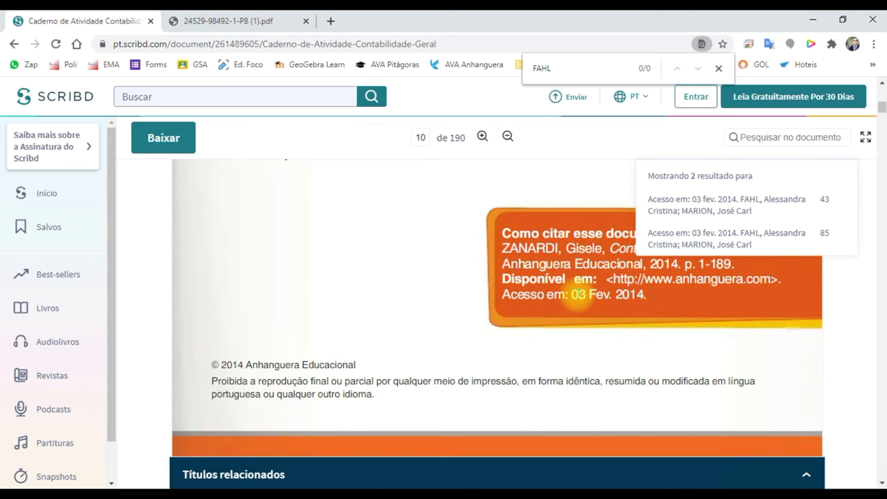
left_click(695, 219)
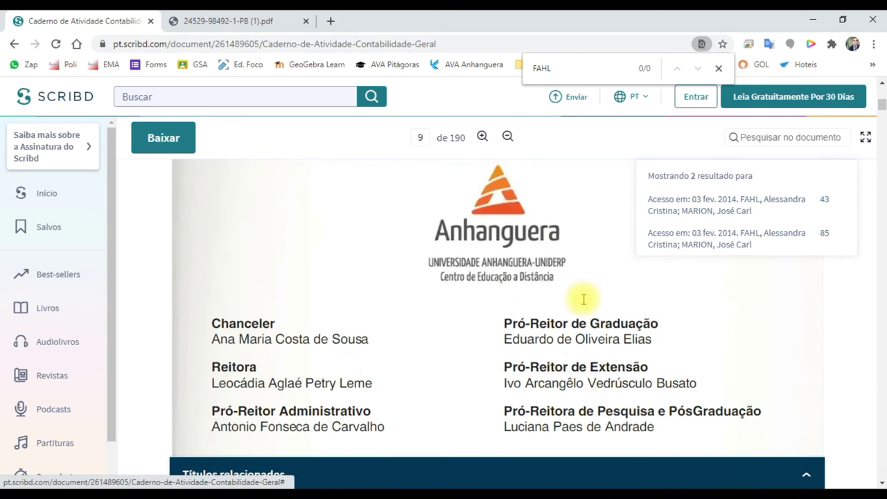
scroll(580, 307, "down", 6)
scroll(579, 302, "down", 8)
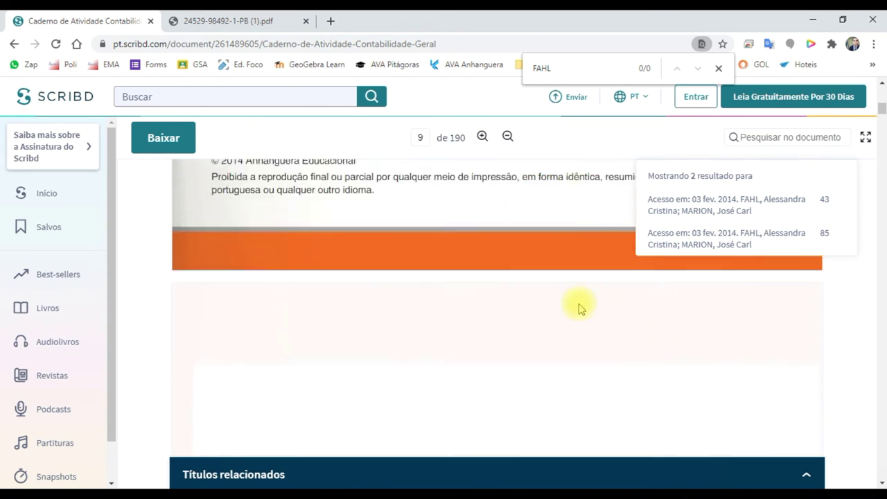
Return to the Google results and open the trabalhosgratuitos.com result "Contabilidade intermediária - Trabalho acadêmico"
left_click(225, 21)
left_click(80, 20)
left_click(16, 44)
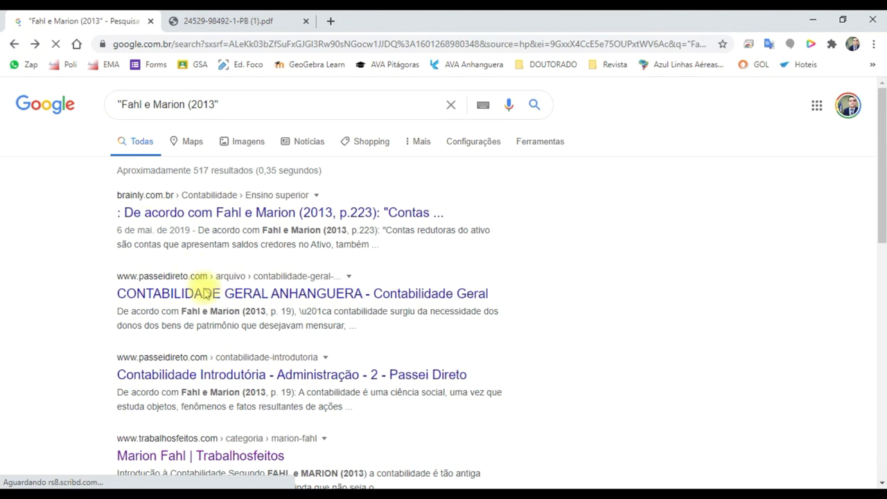
scroll(234, 312, "down", 4)
scroll(236, 319, "down", 1)
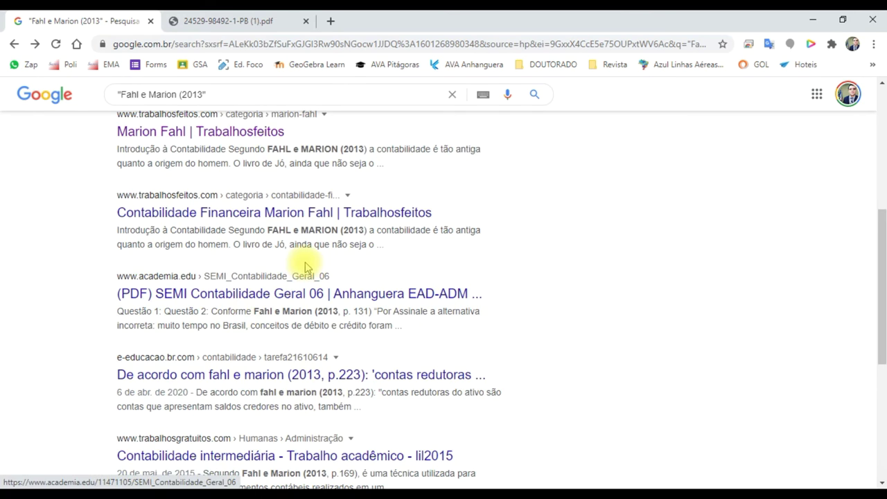
scroll(319, 267, "down", 2)
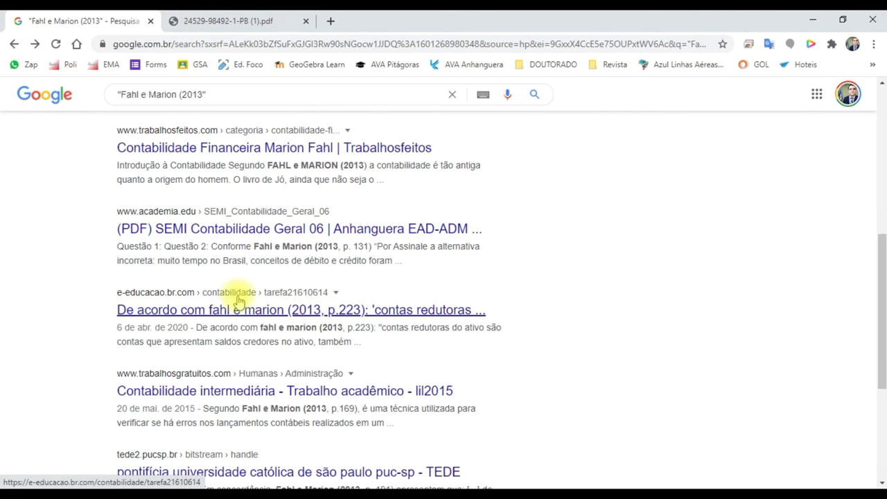
scroll(284, 305, "down", 2)
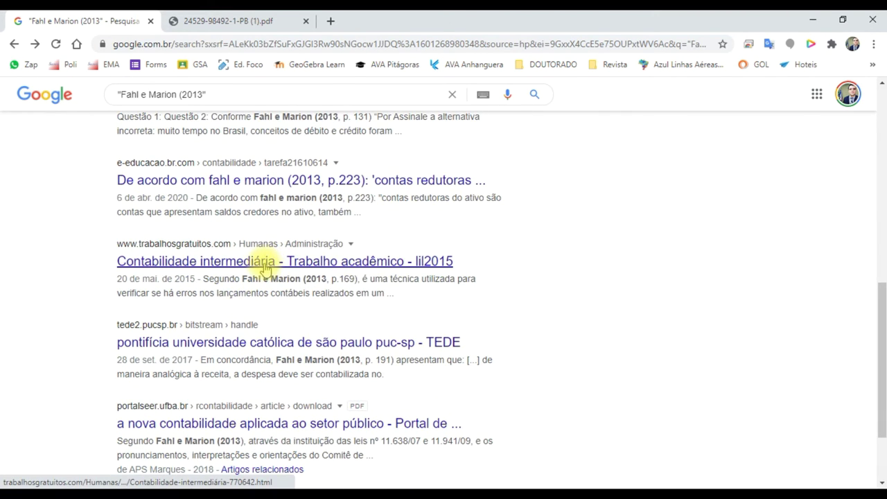
scroll(266, 267, "down", 3)
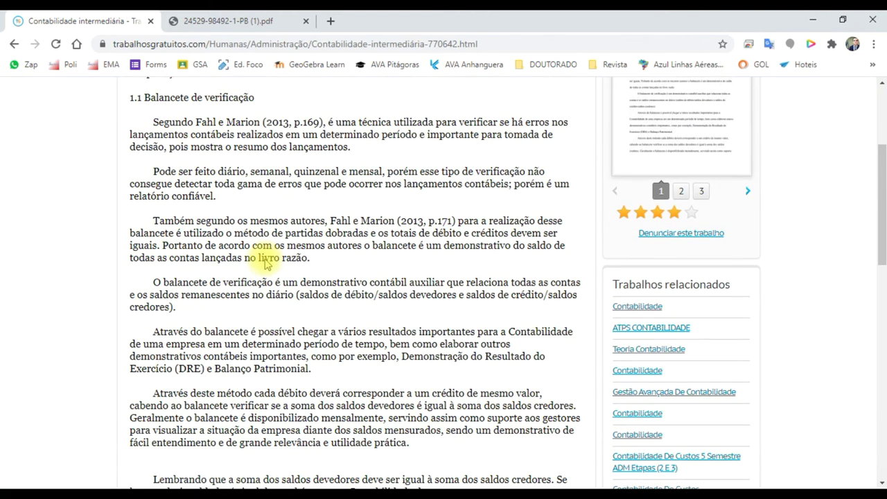
Search the article for the cited author's surname, and try to open the complete document
key("ctrl+f")
type("FAH")
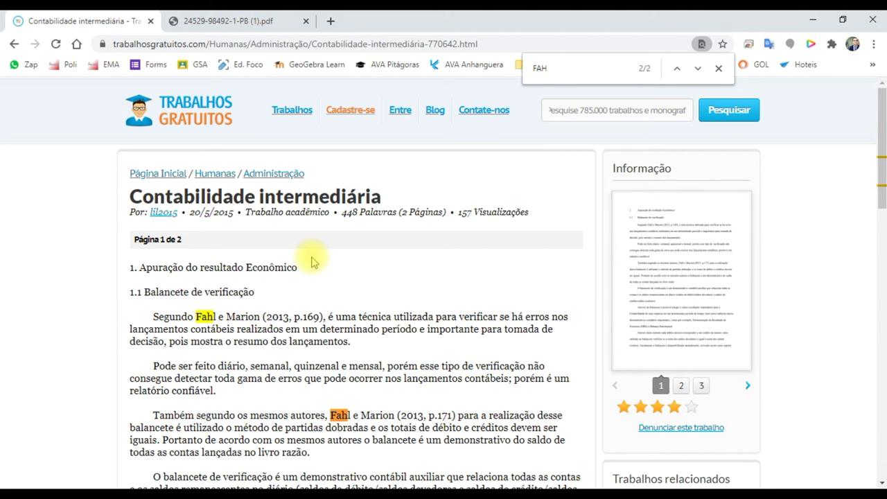
scroll(311, 270, "down", 15)
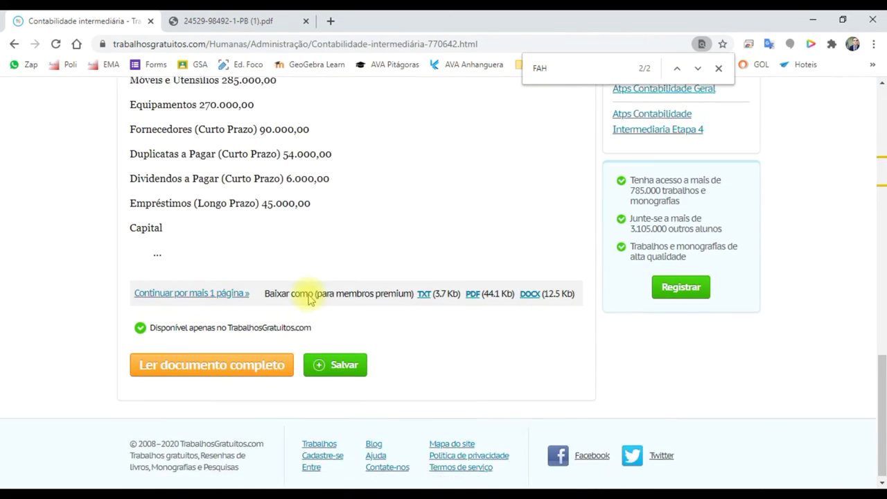
left_click(217, 358)
scroll(252, 355, "down", 2)
scroll(76, 100, "up", 2)
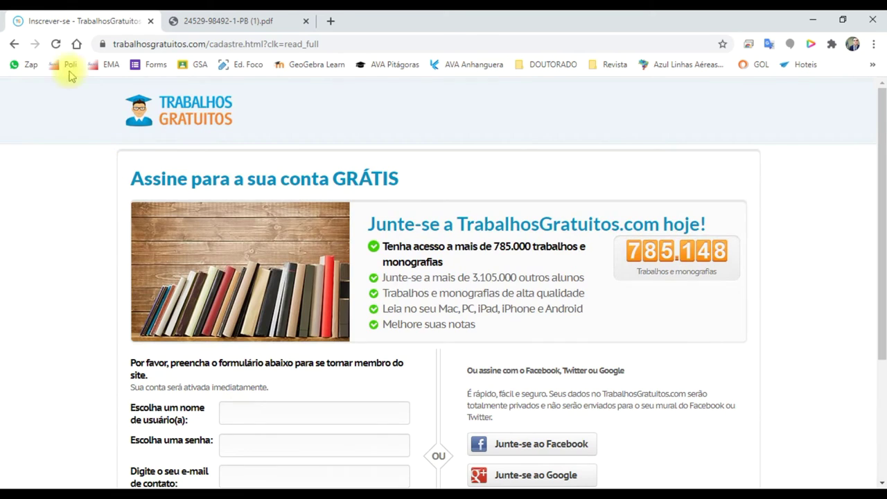
Return to Google, search for the quoted two-author 2013 citation plus the word "referencia", and look through the results
left_click(15, 44)
left_click(15, 44)
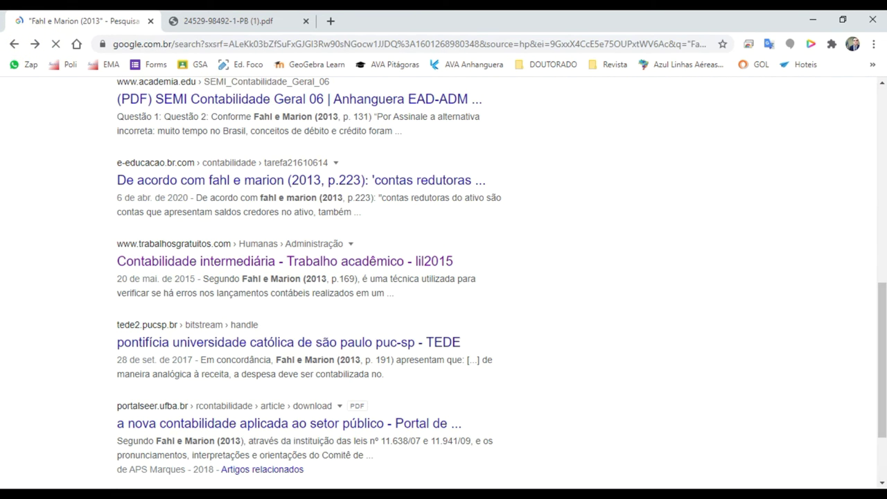
scroll(821, 482, "up", 5)
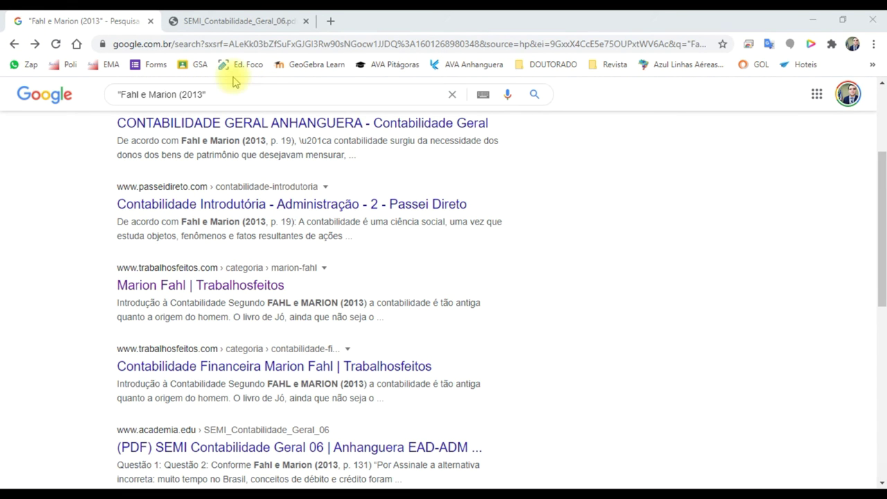
left_click(201, 94)
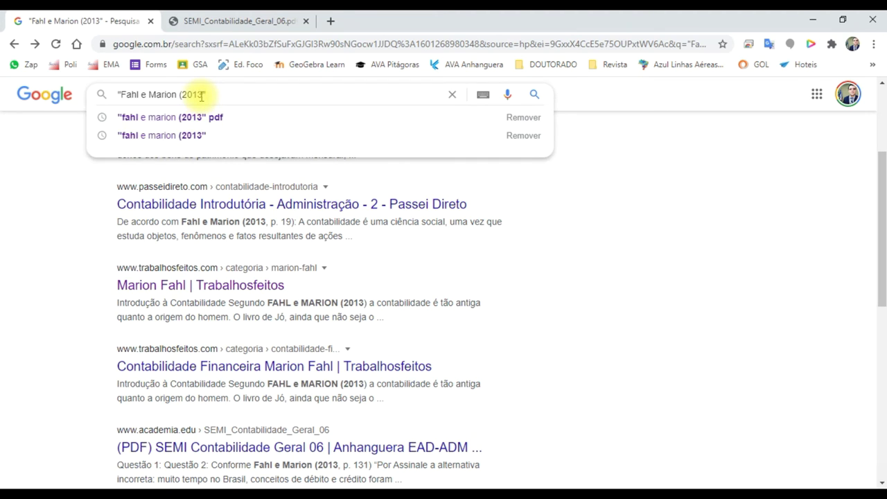
type("referencia")
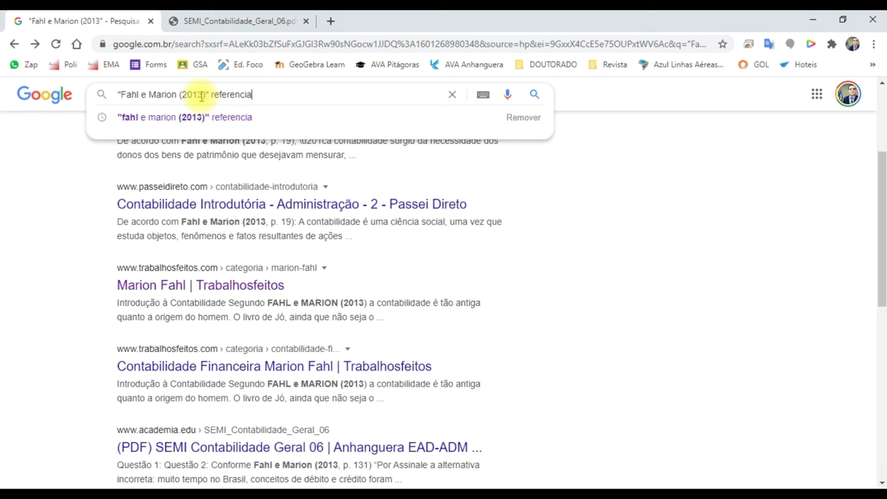
key("Return")
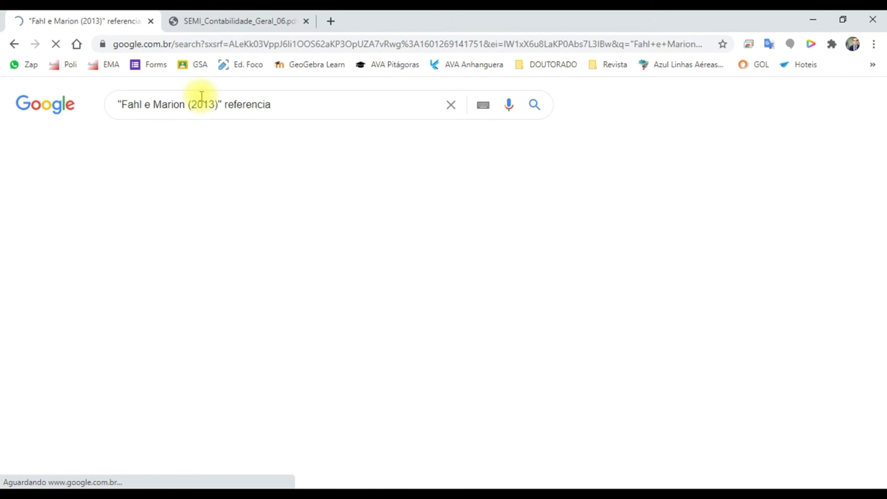
scroll(315, 288, "down", 1)
scroll(316, 287, "down", 2)
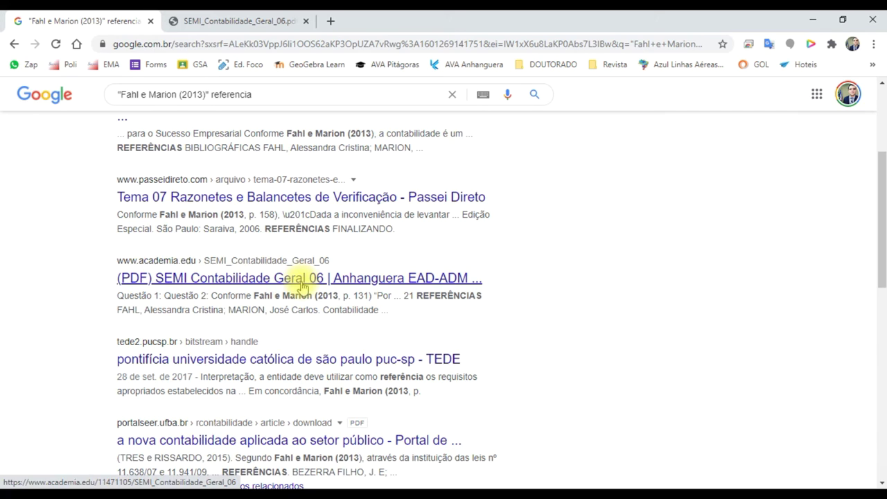
scroll(332, 329, "down", 1)
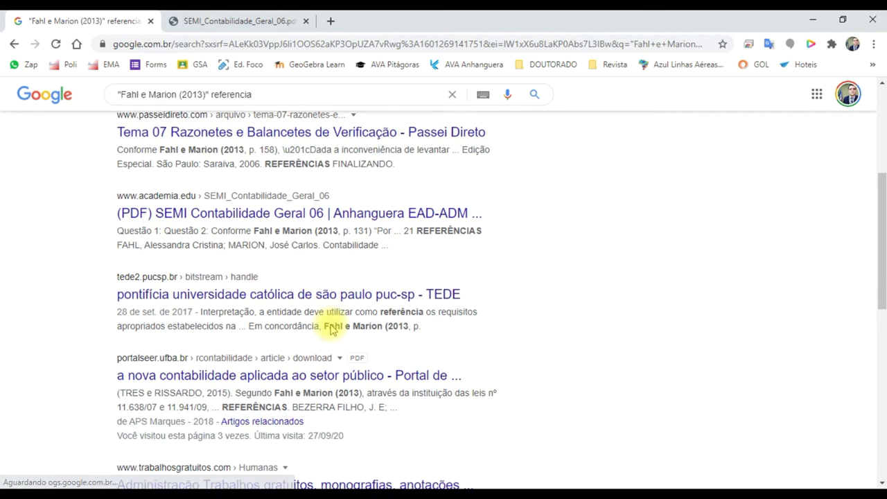
In SEMI_Contabilidade_Geral_06.pdf, select and copy the full 2013 "Contabilidade Financeira" reference from the Referências list
left_click(235, 21)
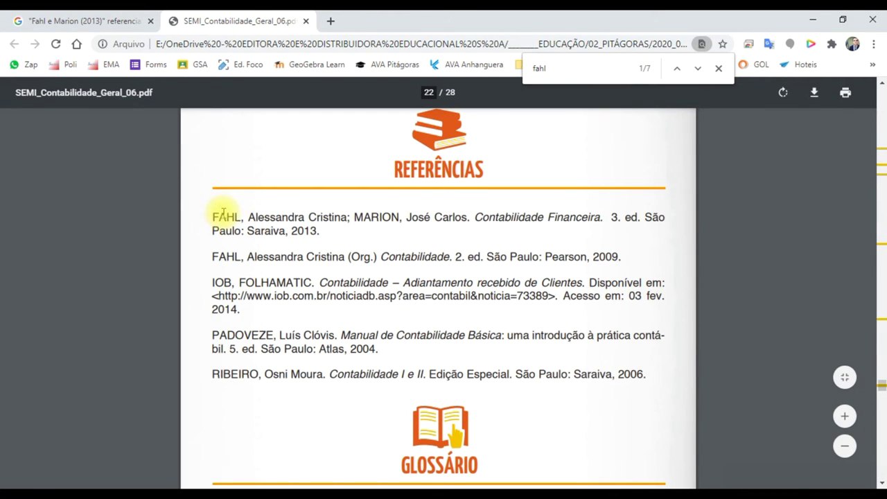
left_click_drag(317, 231, 296, 239)
left_click_drag(227, 256, 315, 257)
double_click(614, 255)
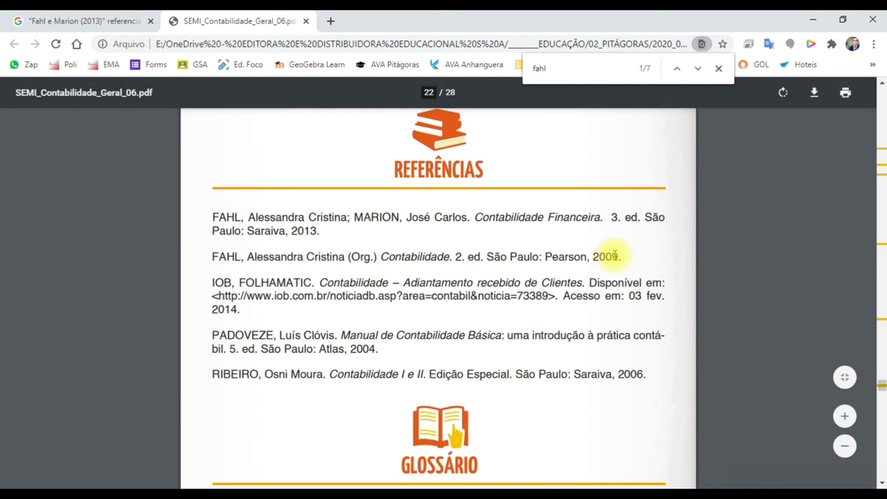
left_click_drag(212, 219, 317, 231)
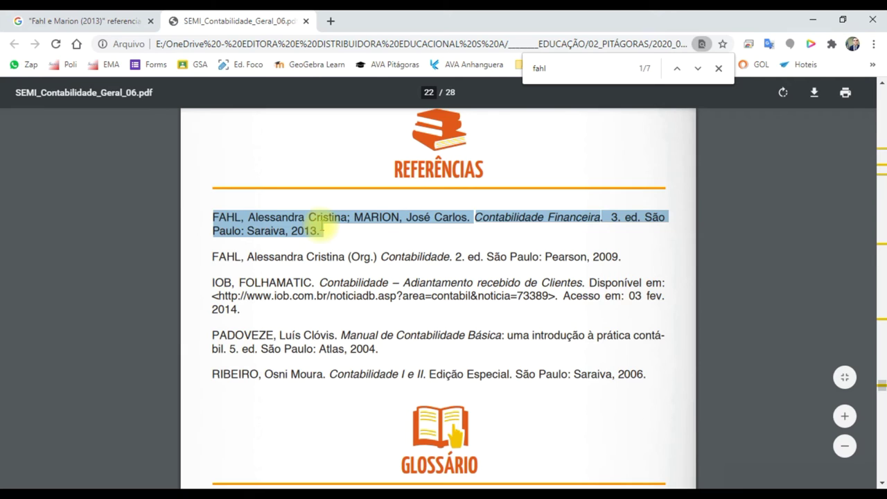
Switch to the REFERÊNCIA document in Word and replace the incomplete two-author entry with an empty paragraph
key("alt+Tab")
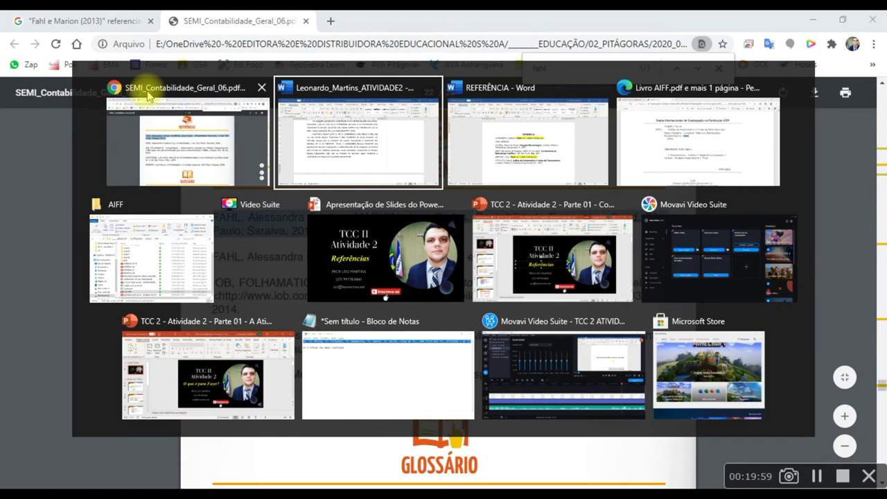
key("alt+Tab")
key("alt+Tab")
key("Tab")
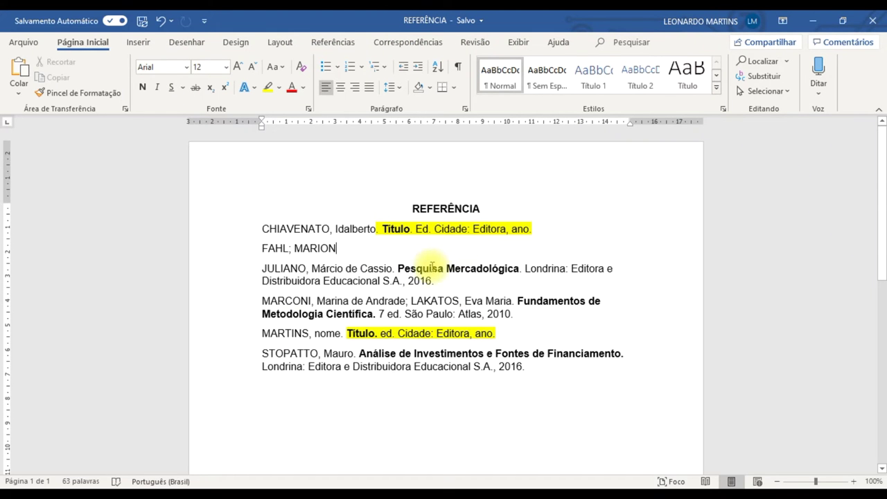
left_click(251, 248)
key("Delete")
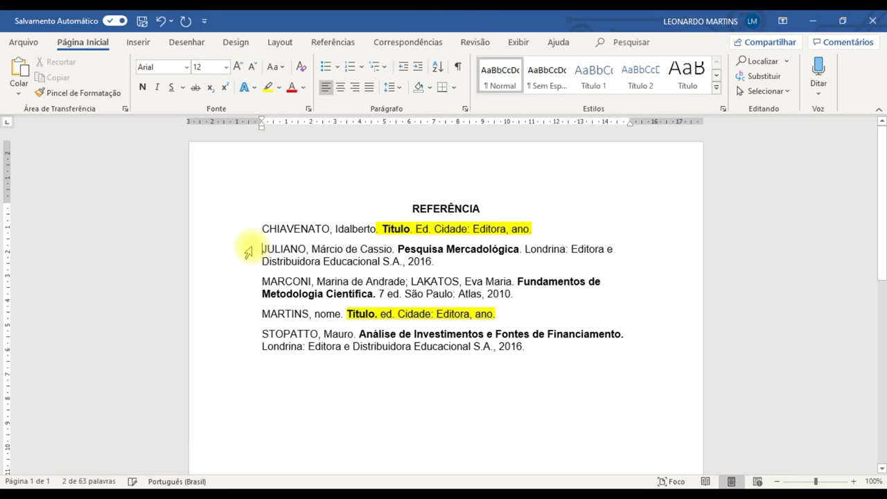
key("Return")
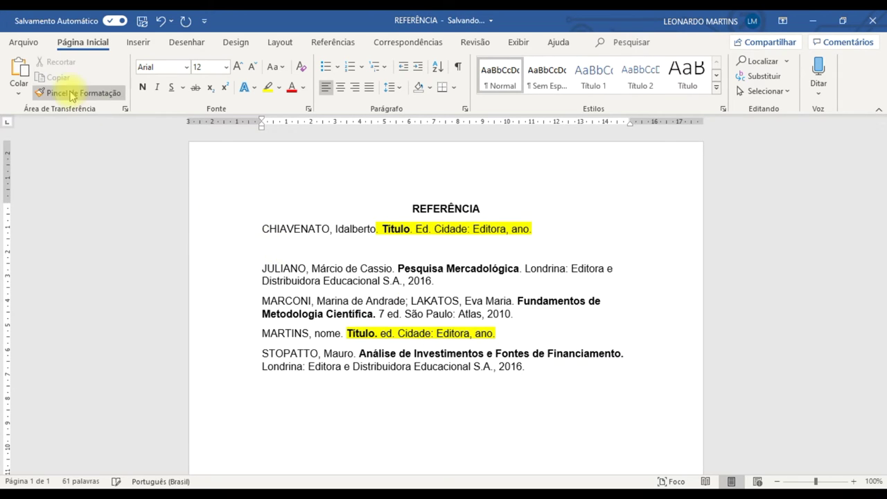
Paste the copied "Contabilidade Financeira" reference into the empty paragraph and check its font against the neighbouring entries
left_click(28, 97)
left_click(56, 131)
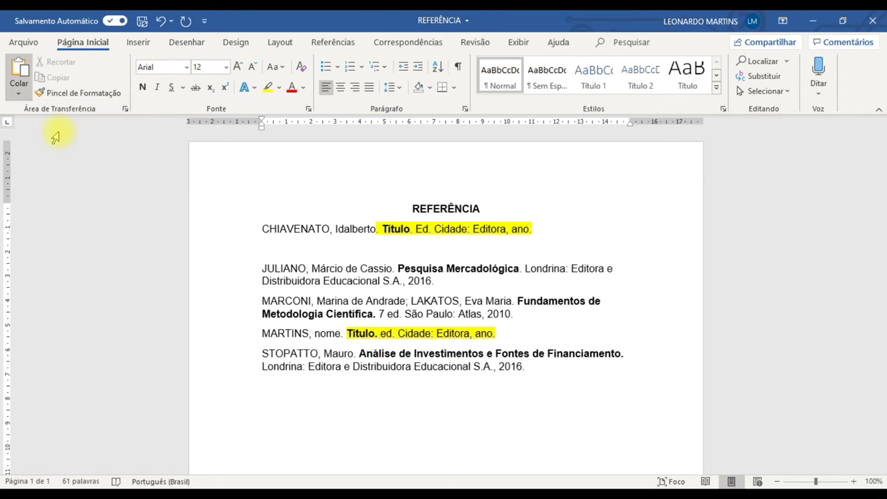
left_click_drag(275, 240, 405, 335)
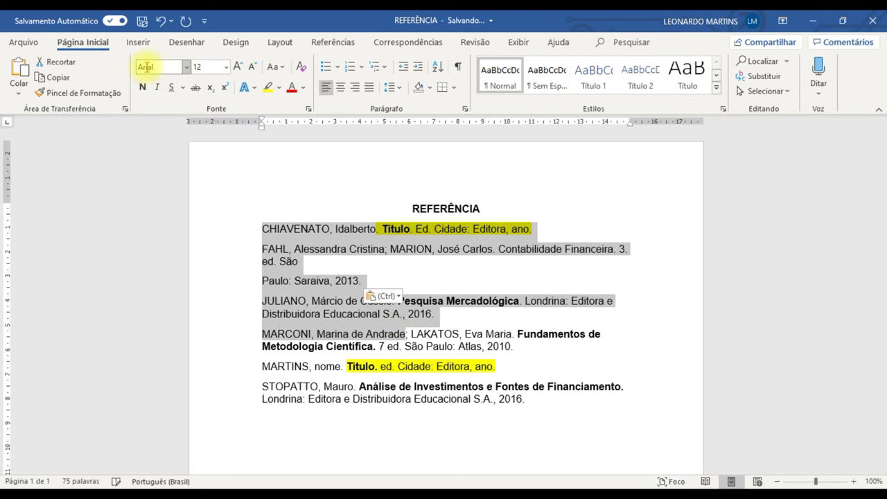
left_click(338, 249)
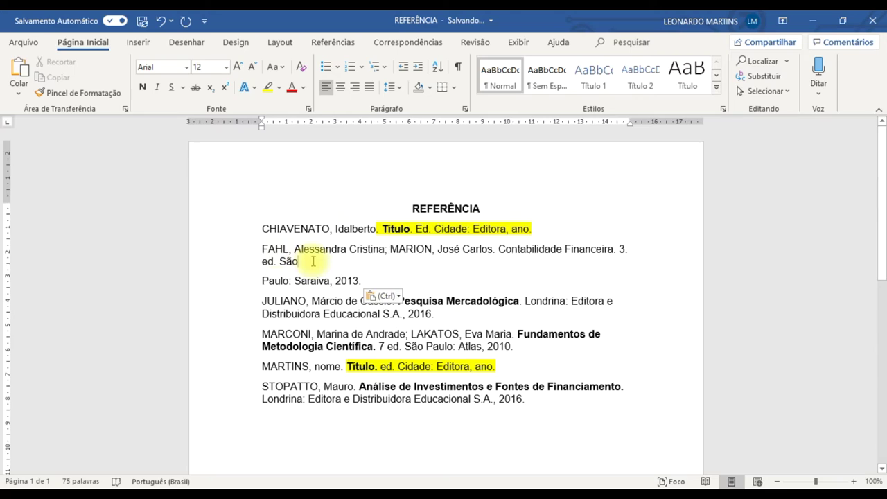
Compare the pasted "Contabilidade Financeira" reference with the PDF and remove its line break between "São" and "Paulo"
key("alt+Tab")
left_click(323, 236)
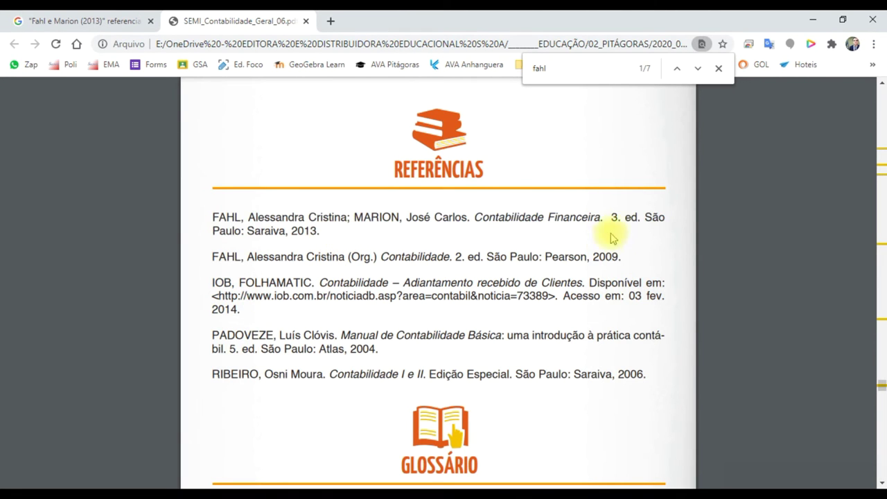
key("alt+Tab")
type("FAHL, Alessandra Cristina; MARION, José Carlos. Contabilidade Financeira. 3. ed. São Paulo: Saraiva, 2013.")
left_click(313, 263)
key("Delete")
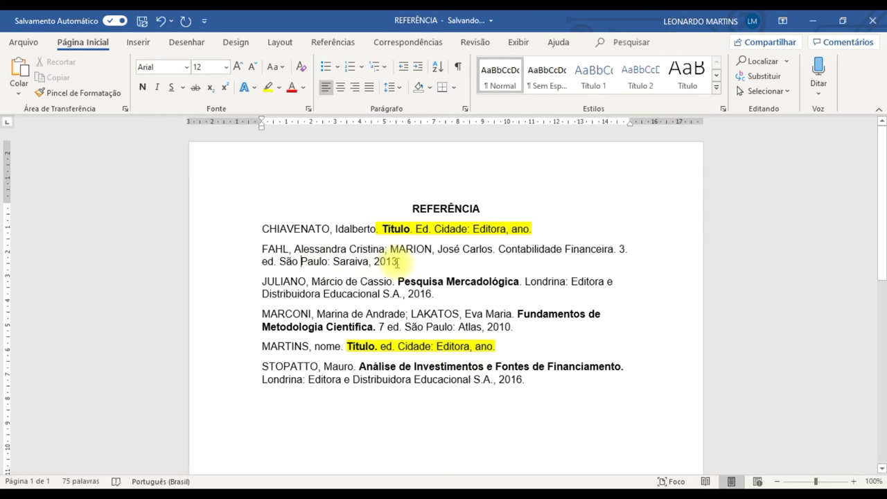
left_click(405, 261)
left_click_drag(263, 232, 326, 273)
left_click(405, 275)
left_click_drag(397, 263, 261, 252)
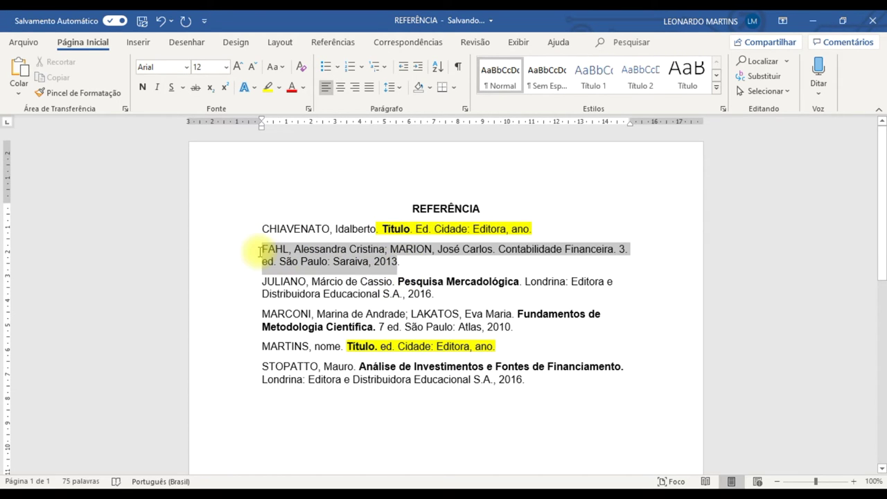
left_click(262, 255)
left_click_drag(409, 259, 288, 237)
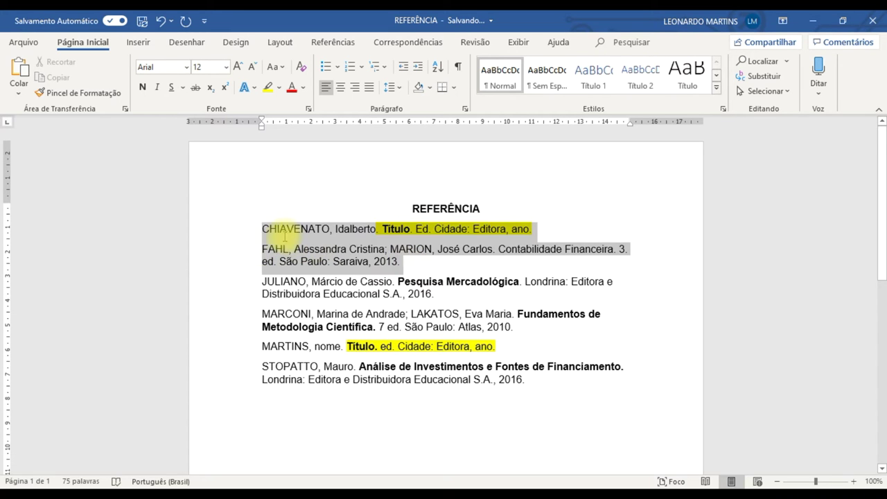
left_click(275, 250)
left_click_drag(264, 232, 336, 281)
left_click(335, 281)
key("alt+Tab")
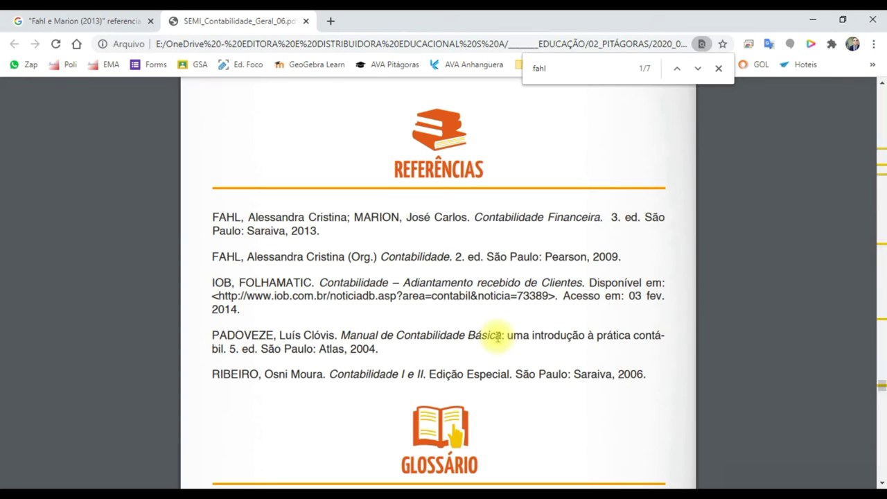
left_click(102, 18)
left_click(250, 24)
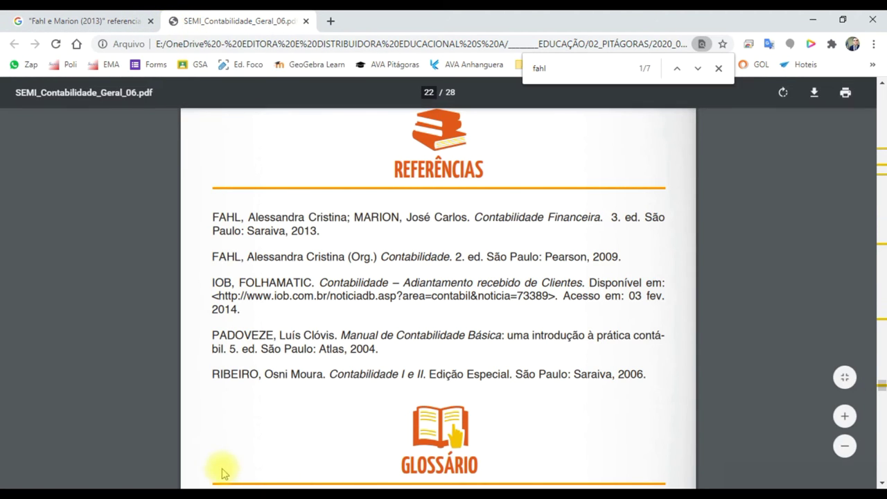
Switch to the ATIVIDADE2 document and copy the source link from the comment on the "2015, p. 38" citation in chapter 3
key("alt+Tab")
key("alt+Tab")
scroll(575, 224, "up", 3)
scroll(493, 222, "down", 5)
scroll(438, 280, "down", 6)
scroll(429, 274, "down", 5)
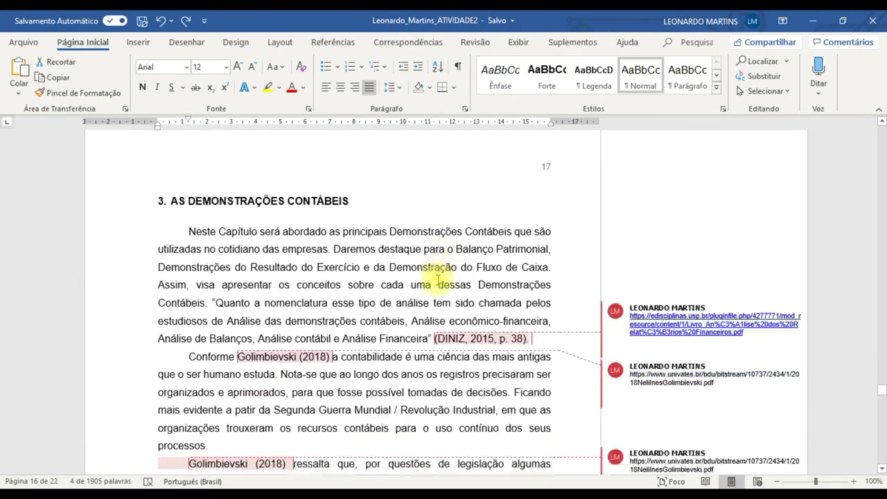
scroll(416, 278, "up", 3)
double_click(666, 305)
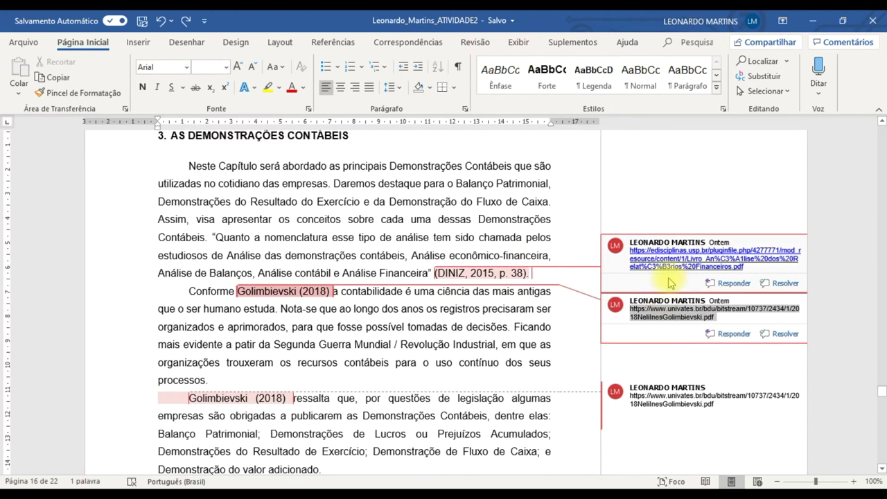
left_click_drag(762, 277, 642, 248)
key("ctrl+c")
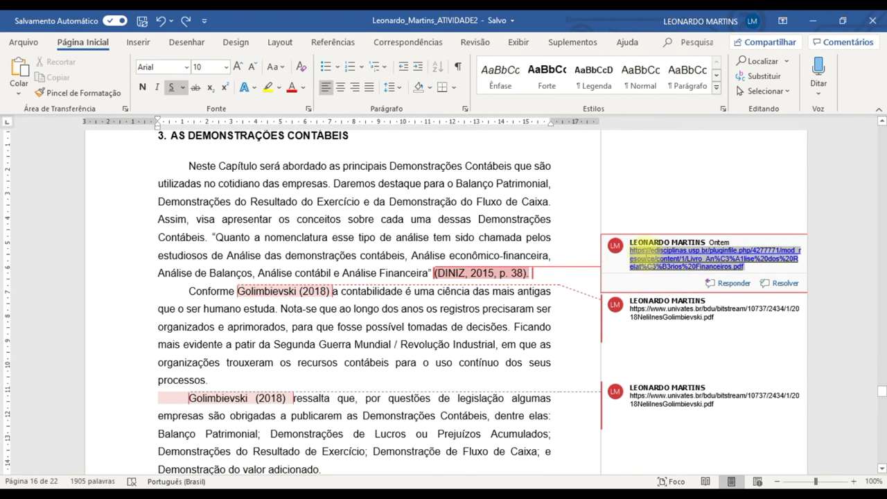
Switch to Chrome and open the copied edisciplinas.usp.br link in place of the Contabilidade Geral PDF
key("alt+Tab")
key("alt+Tab")
left_click(307, 119)
left_click(267, 43)
key("ctrl+v")
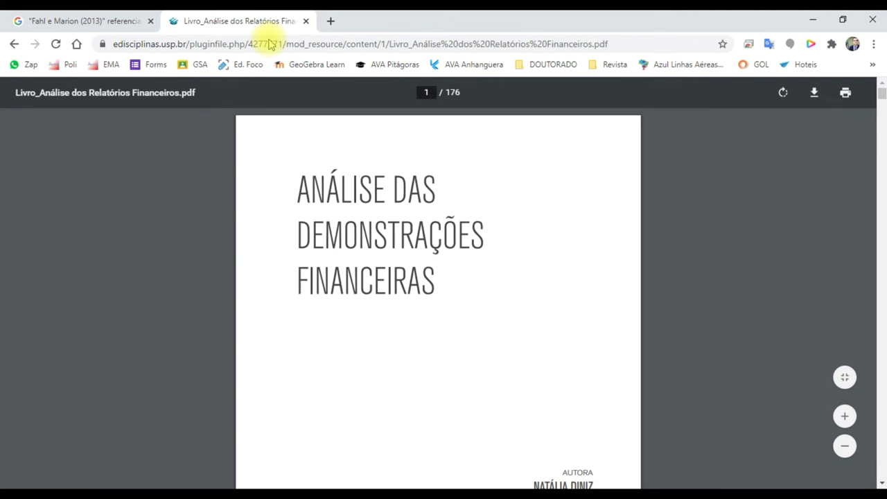
Examine the book's title page and enlarged cataloguing record on page 2 for author, title, city, publisher and year
scroll(454, 210, "down", 3)
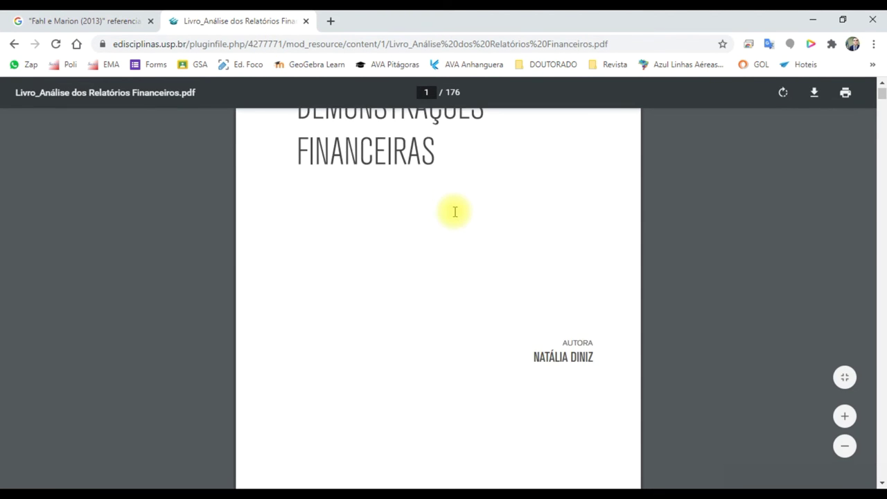
scroll(565, 302, "down", 1)
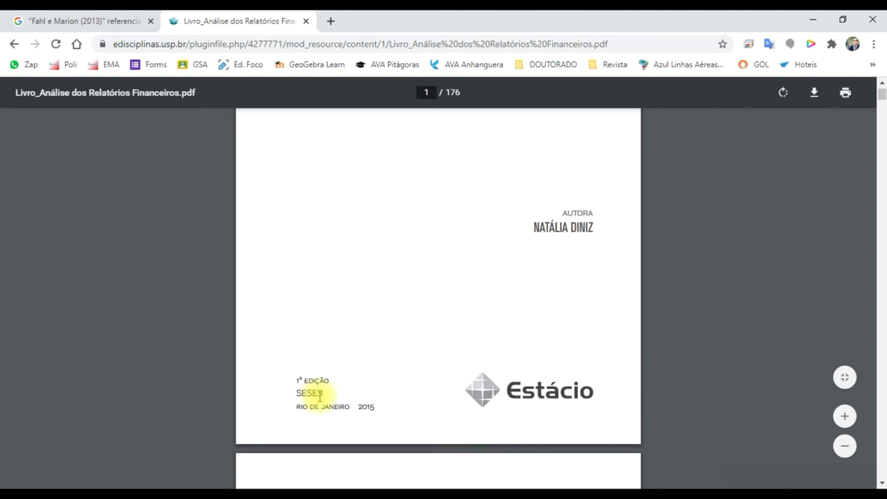
scroll(518, 349, "up", 2)
scroll(477, 313, "up", 2)
scroll(499, 347, "down", 5)
scroll(478, 399, "down", 8)
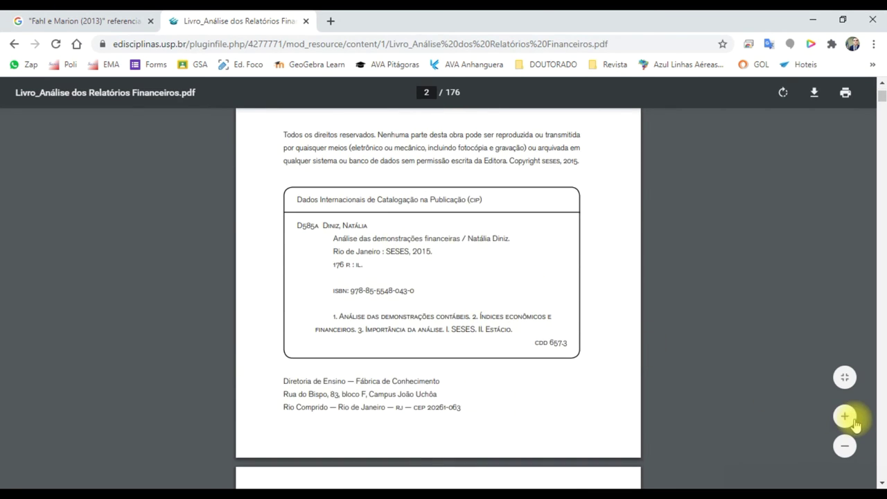
left_click(845, 417)
left_click(845, 417)
scroll(560, 307, "down", 2)
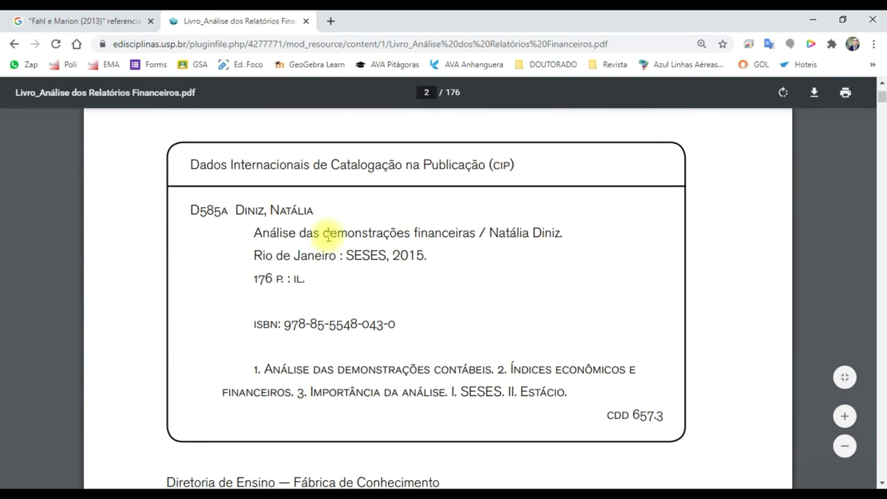
double_click(256, 212)
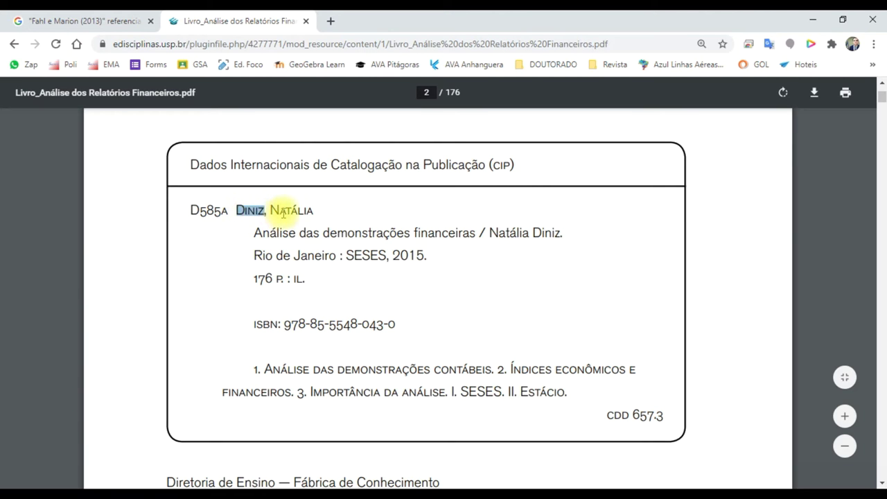
double_click(275, 209)
Switch to the REFERÊNCIA document, start a new paragraph after the last entry and enter the author's given name in capitals
key("alt+Tab")
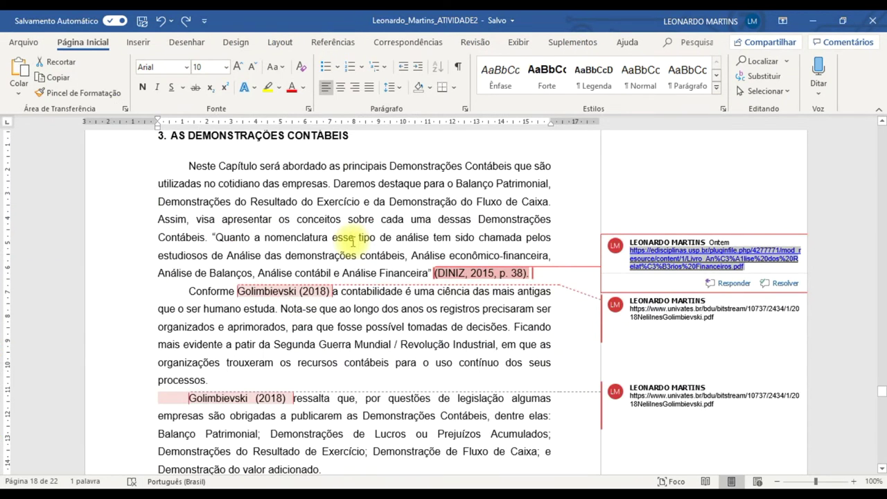
key("alt+Tab")
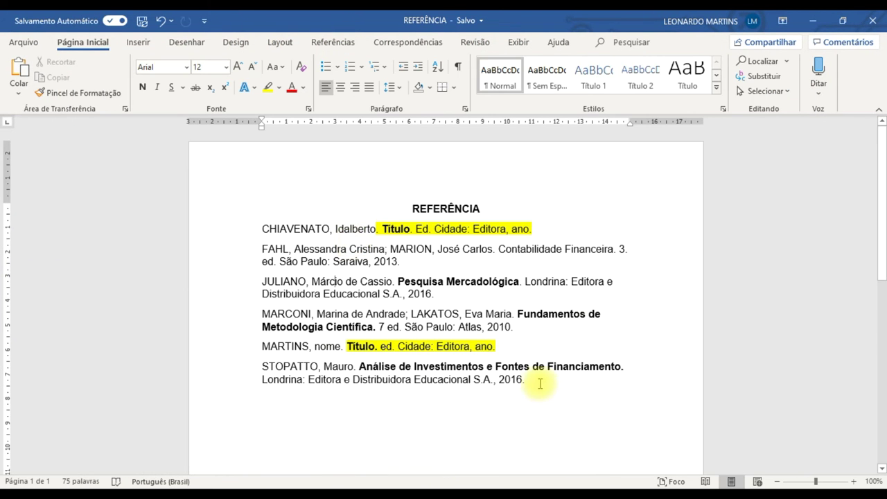
key("Return")
type("NATÁLIA")
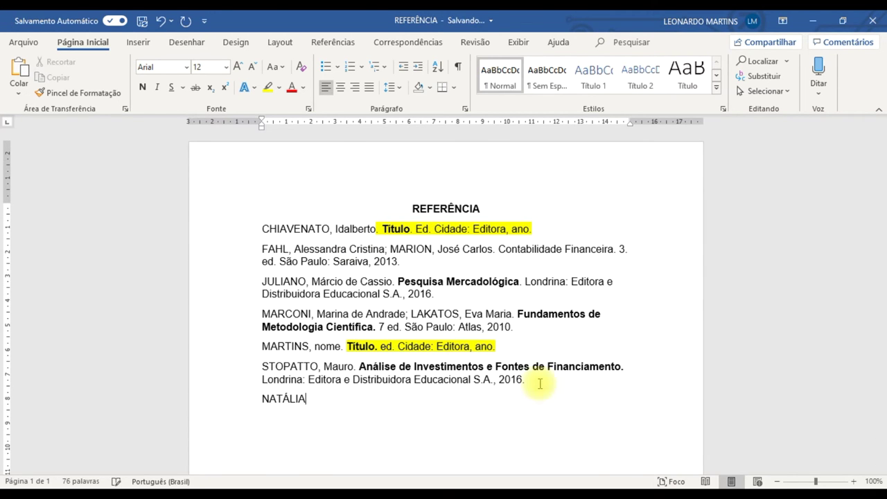
Check the author's name in the cataloguing record and replace the new line with the capitalised surname, a comma and the given name
key("alt+Tab")
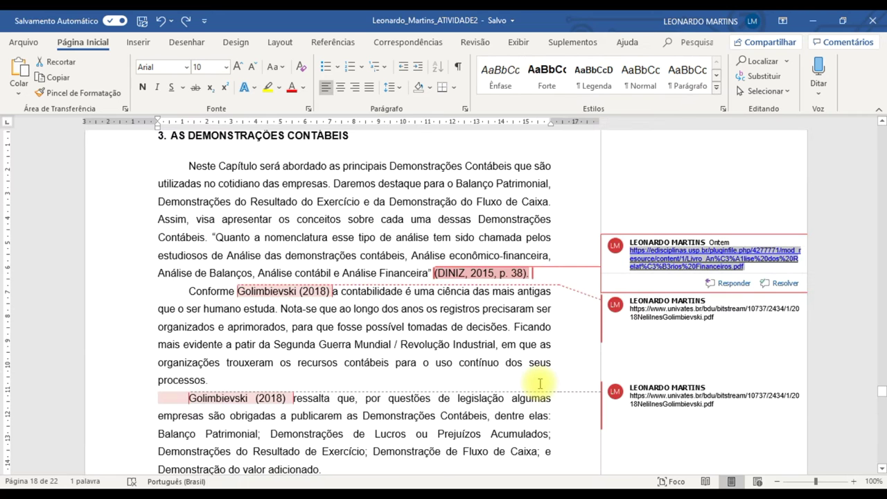
key("alt+Tab")
key("alt+Tab")
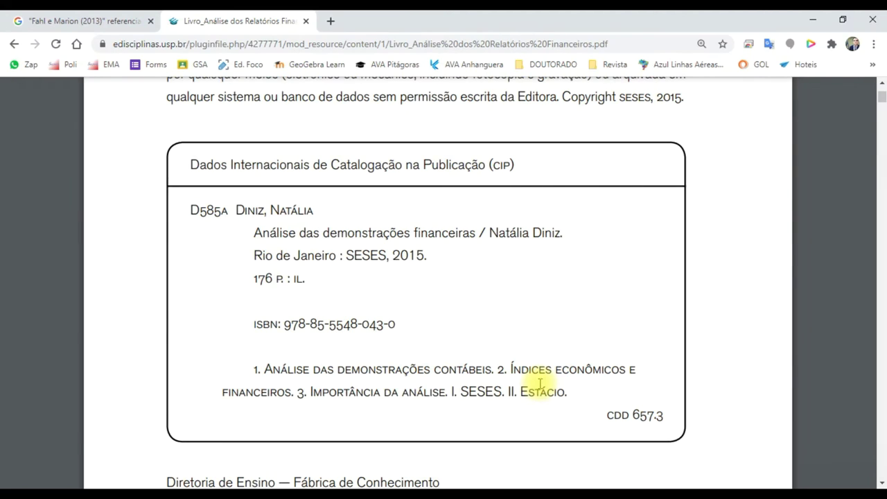
key("alt+Tab")
key("shift+Home")
type("D")
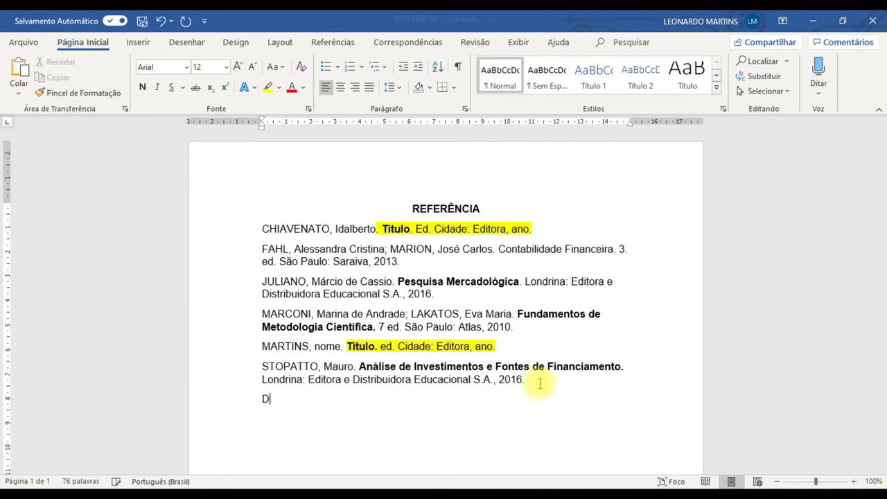
type("INIZ, Natáli")
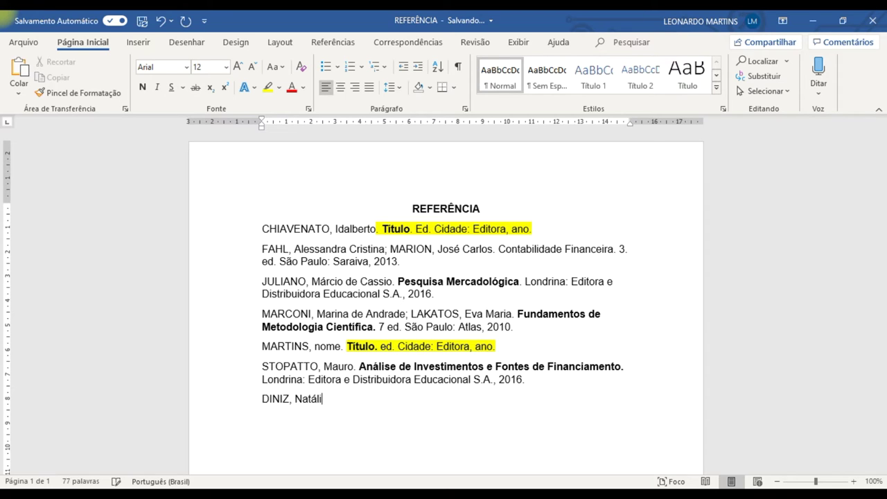
Copy the title "Análise das demonstrações financeiras" from the cataloguing record and paste it into Word after the author's name and a period
key("alt+Tab")
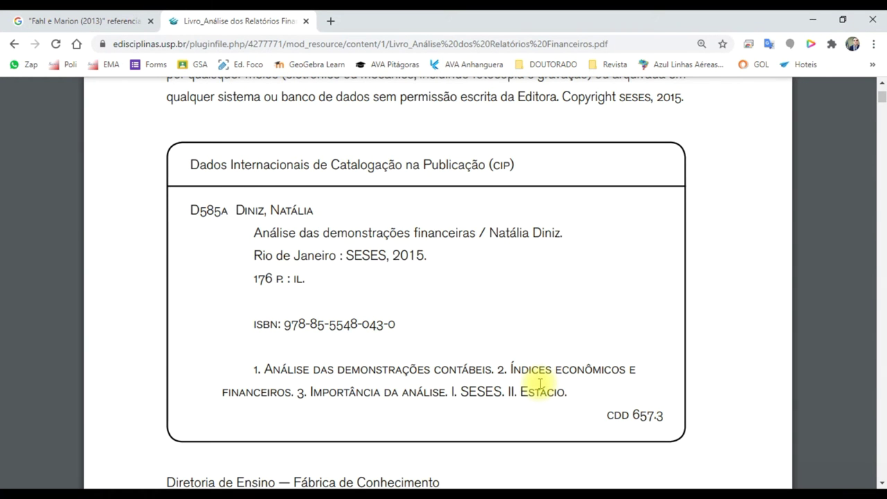
left_click_drag(254, 233, 460, 233)
key("ctrl+c")
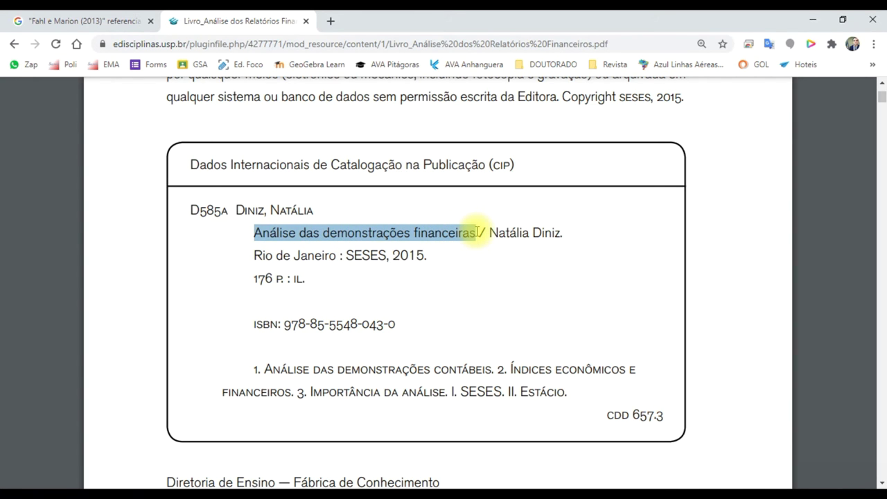
key("alt+Tab")
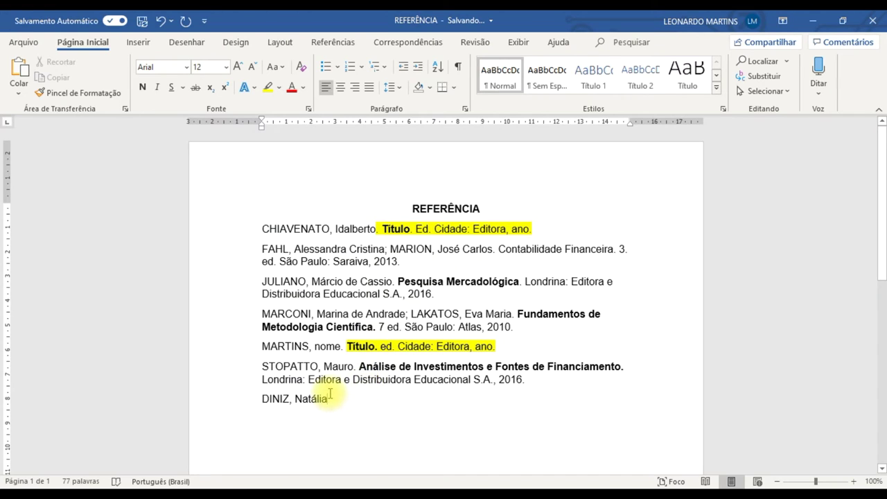
type(".")
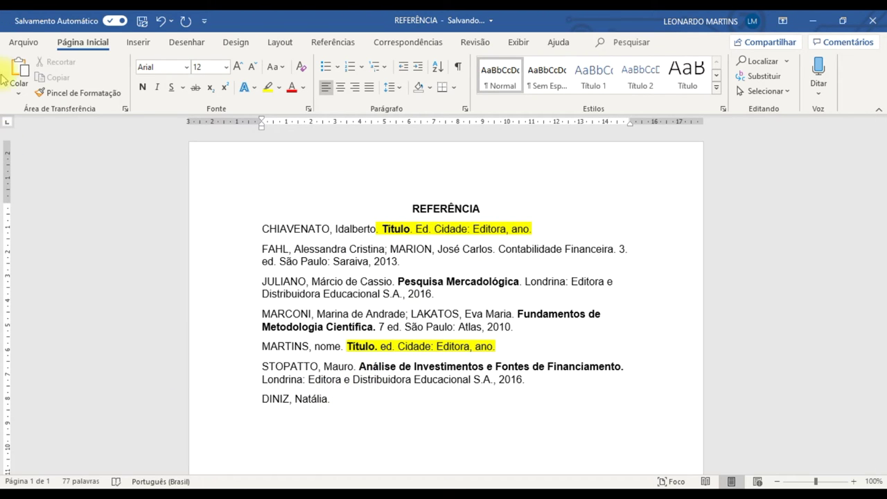
left_click(18, 93)
left_click(54, 130)
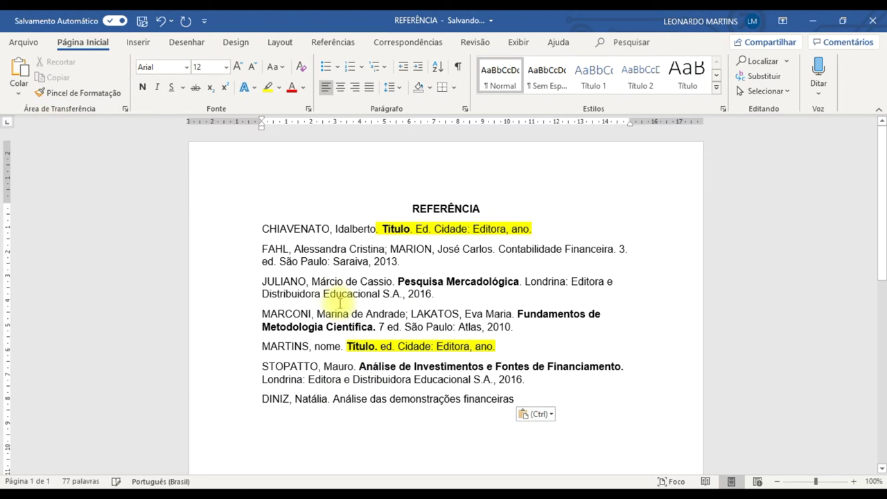
Make the title "Análise das demonstrações financeiras" bold and end it with a period
left_click(335, 401, "shift")
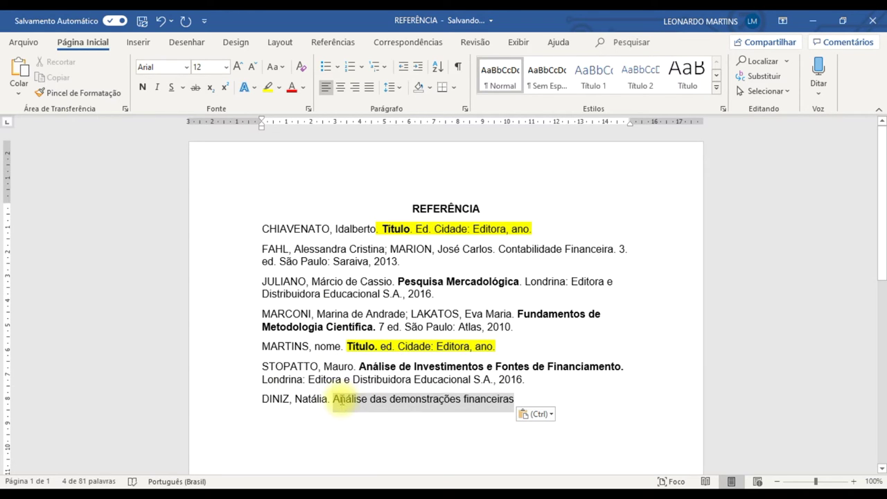
left_click_drag(326, 402, 355, 403)
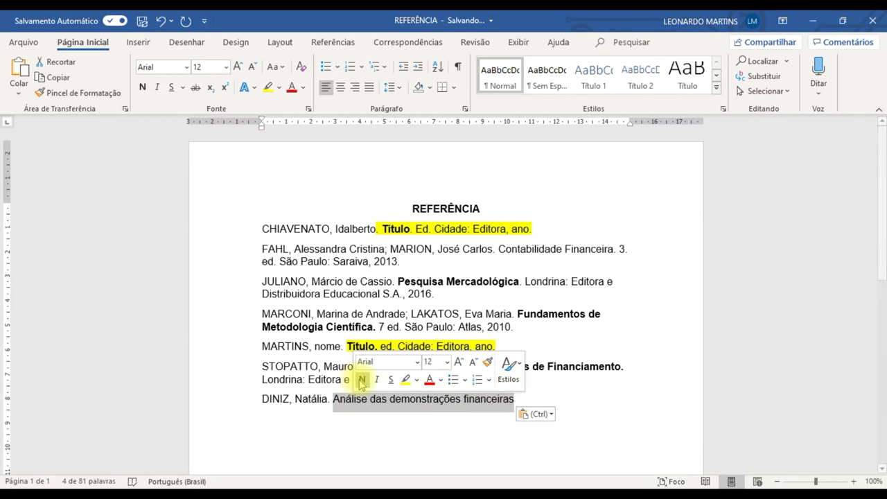
left_click(362, 379)
left_click(437, 399)
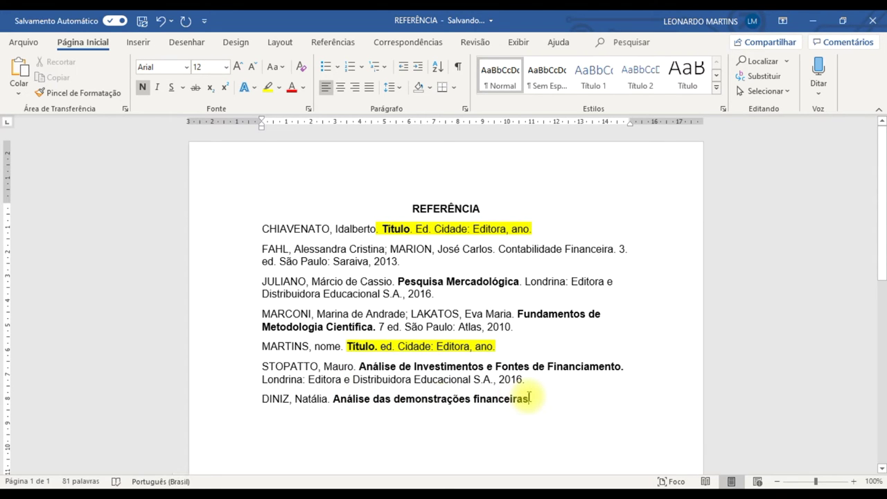
Check the place of publication in the cataloguing record and enter "Rio de Janeiro:" after the bold title in Word
key("alt+Tab")
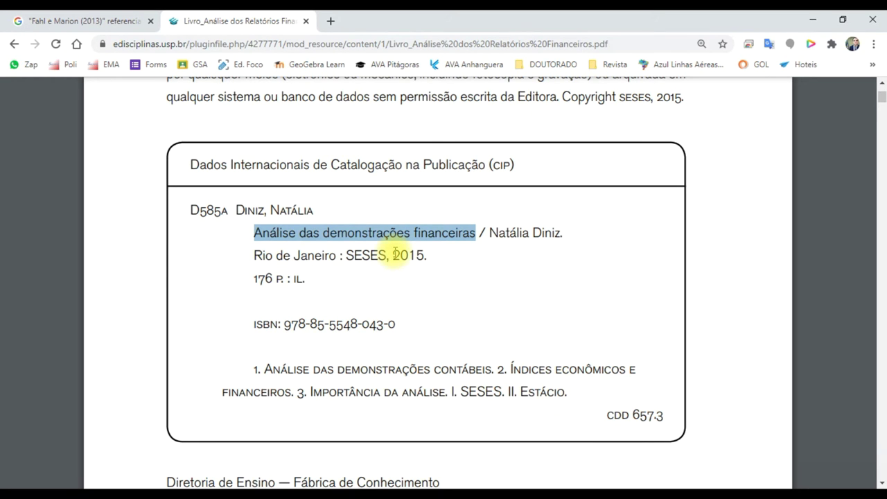
key("alt+Tab")
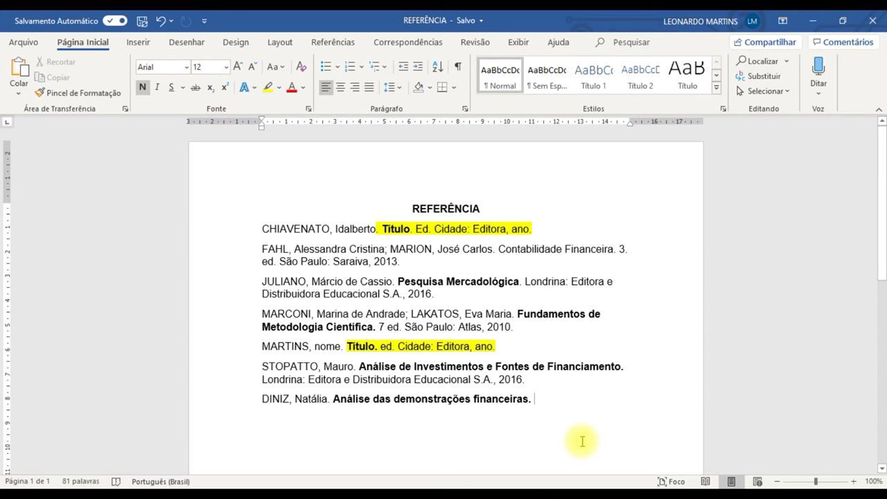
key("alt+Tab")
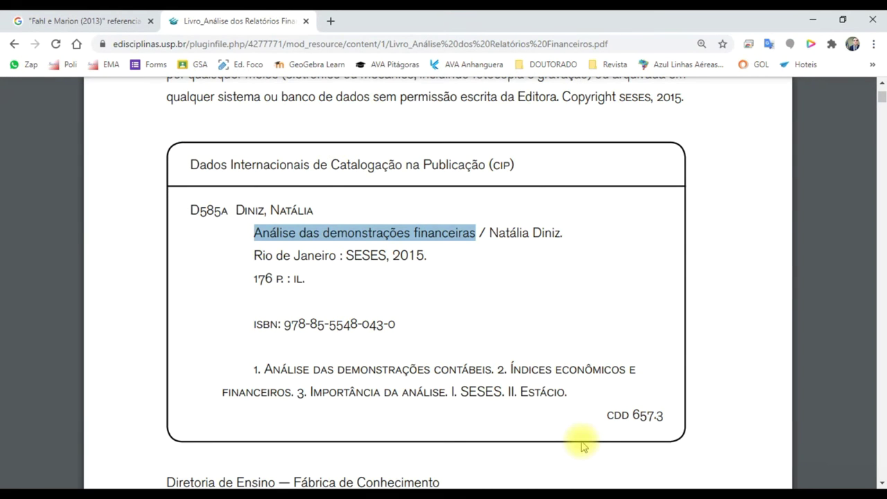
key("alt+Tab")
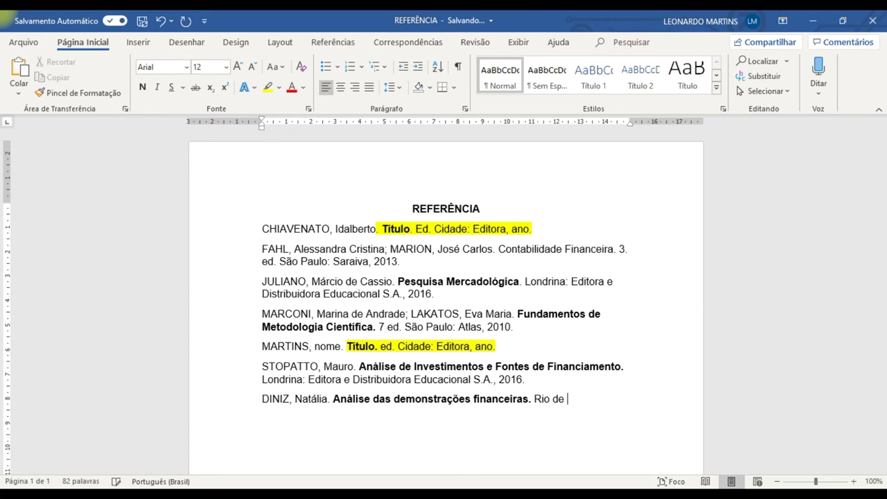
type("aneiro:")
Check the publisher and year in the cataloguing record and finish the Word entry with "SESES, 2015."
key("alt+Tab")
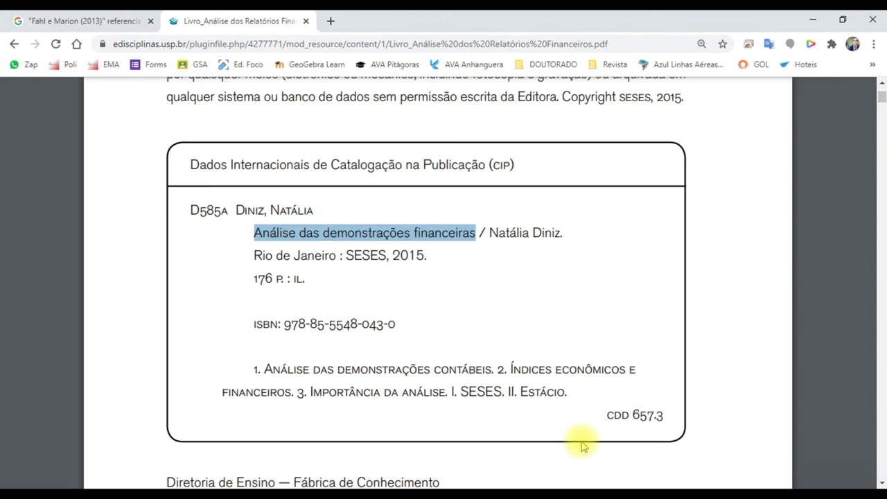
key("alt+Tab")
type("SESES")
key("alt+Tab")
key("alt+Tab")
type(",")
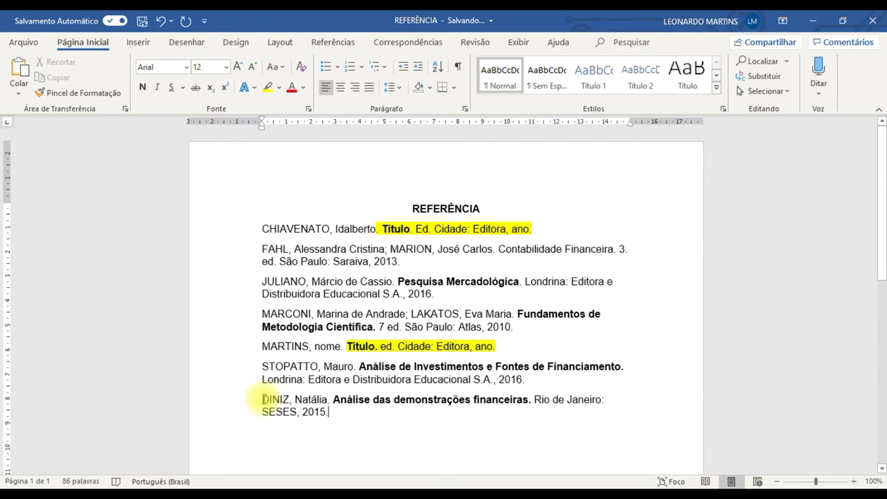
Move the completed "Análise das demonstrações financeiras" entry to its alphabetical place, directly after the first entry of the list
left_click_drag(262, 399, 319, 414)
key("Delete")
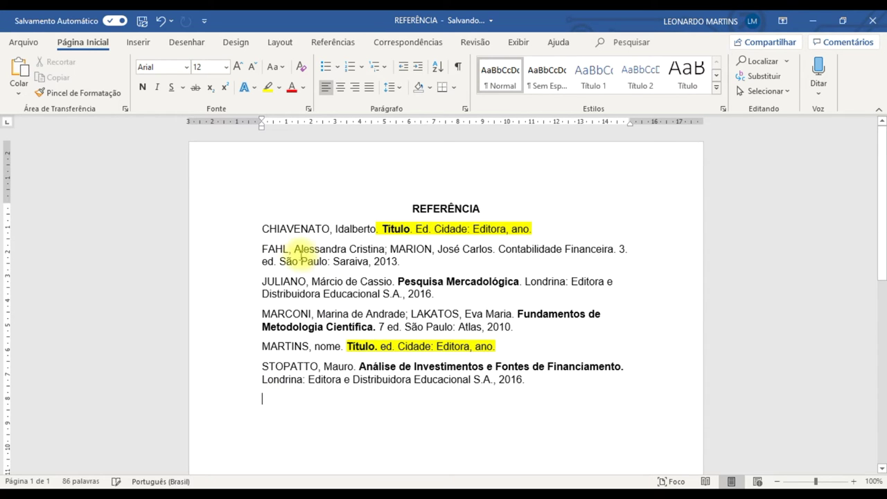
left_click(265, 250)
key("Return")
left_click(258, 250)
type("DINIZ, Natália. Análise das demonstrações financeiras. Rio de Janeiro: SESES, 2015.")
key("Delete")
Copy the edisciplinas.usp.br link from the 2015 citation's comment in the ATIVIDADE2 document and open it in a new browser tab
key("alt+Tab")
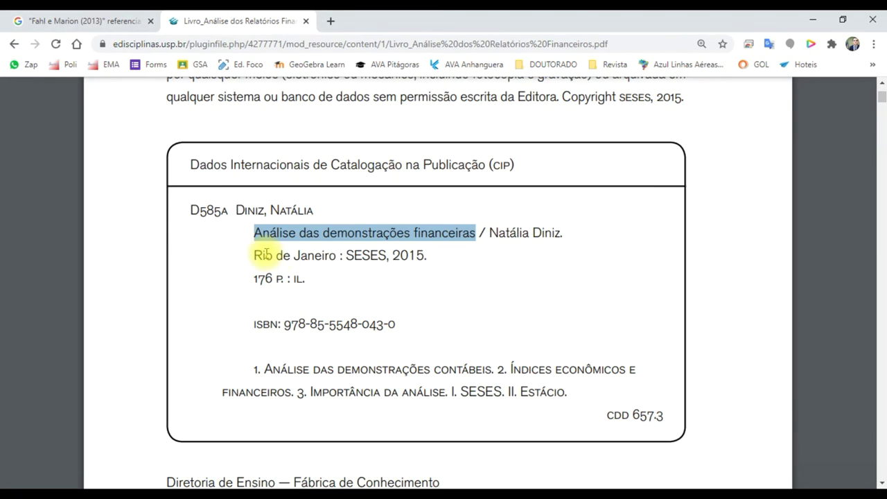
key("alt+Tab")
left_click(504, 178)
triple_click(665, 260)
key("ctrl+c")
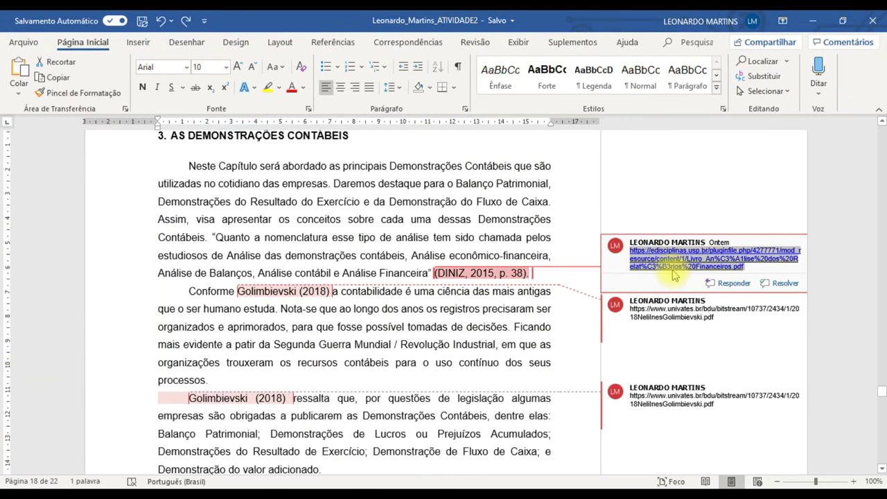
left_click(740, 266)
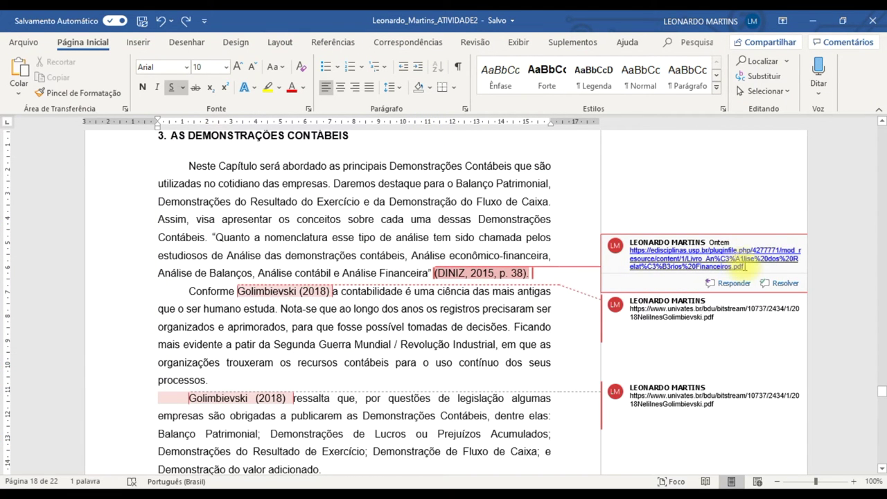
left_click(735, 263, "ctrl")
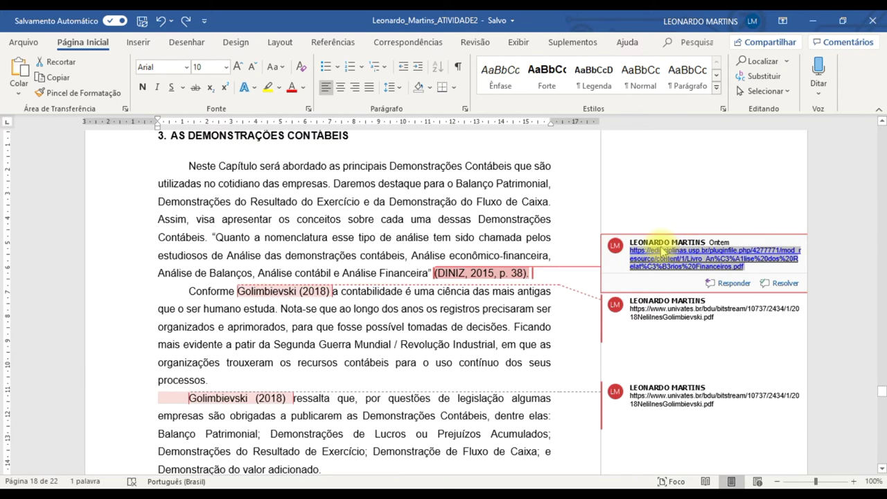
left_click(340, 18)
key("ctrl+v")
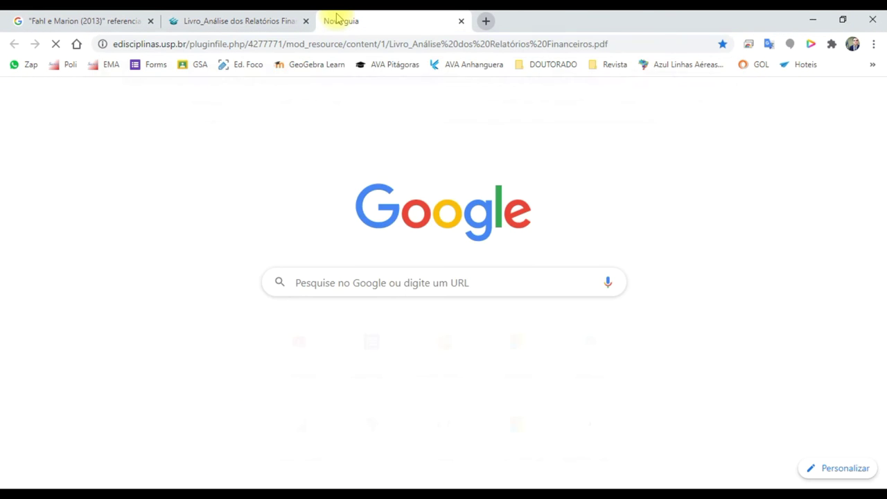
key("Return")
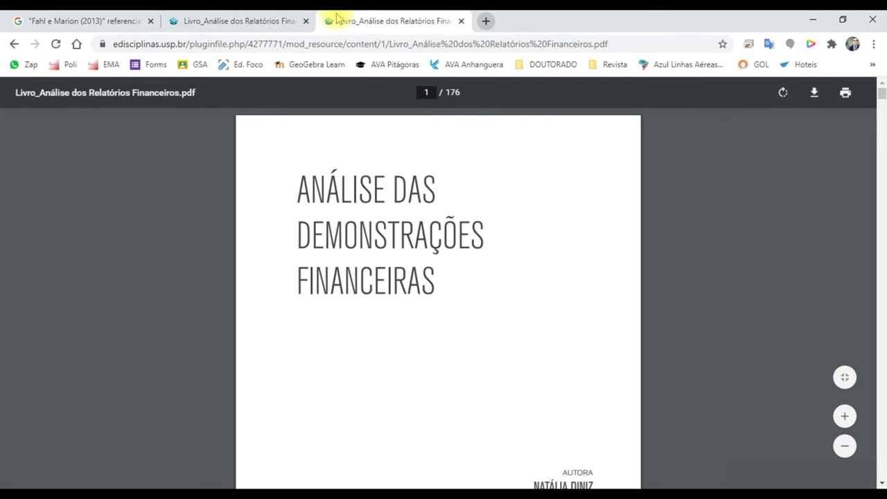
scroll(348, 207, "down", 5)
Copy the univates.br PDF link from the first 2018 citation's comment and open it in the browser in place of the cataloguing record
key("alt+Tab")
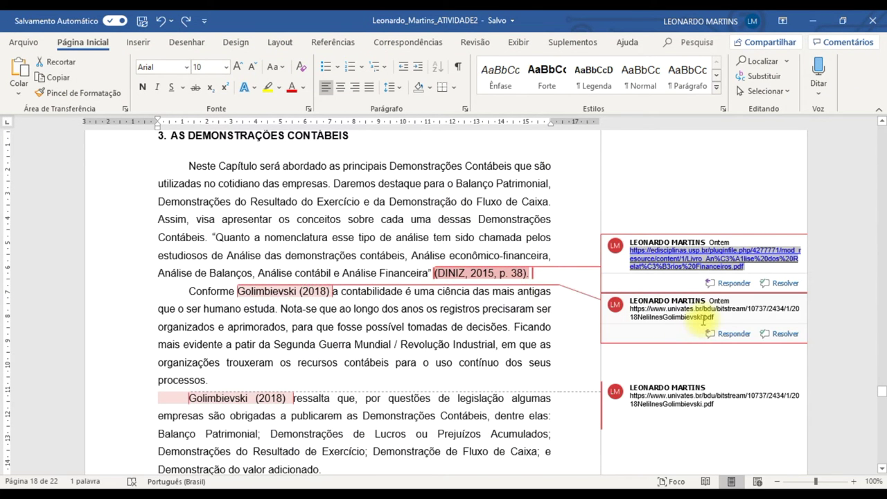
left_click(705, 318)
left_click_drag(717, 318, 632, 310)
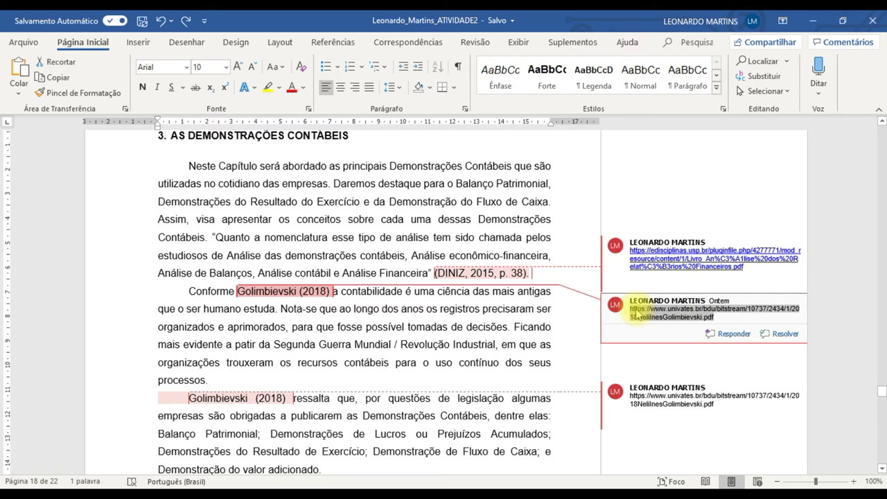
key("ctrl+c")
key("alt+Tab")
left_click(249, 43)
key("ctrl+v")
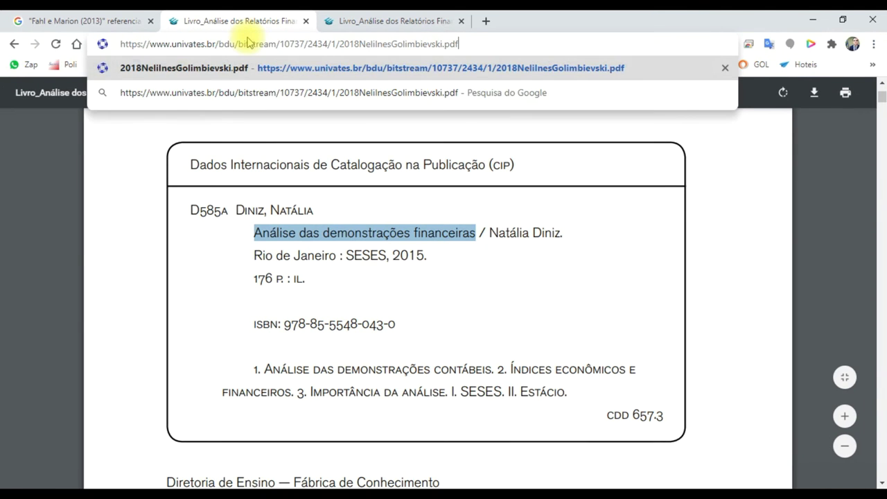
key("Return")
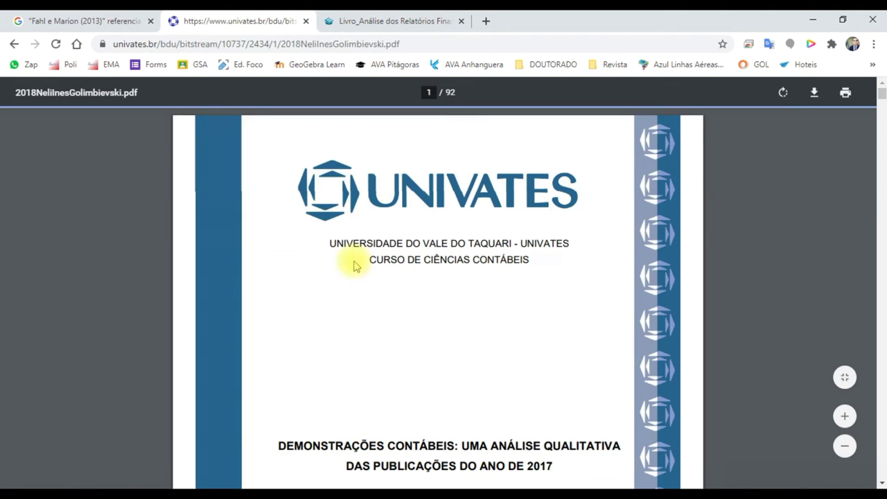
Examine the monograph's cover and title page for its title, author, type of work, course, institution, city and date
scroll(464, 334, "down", 4)
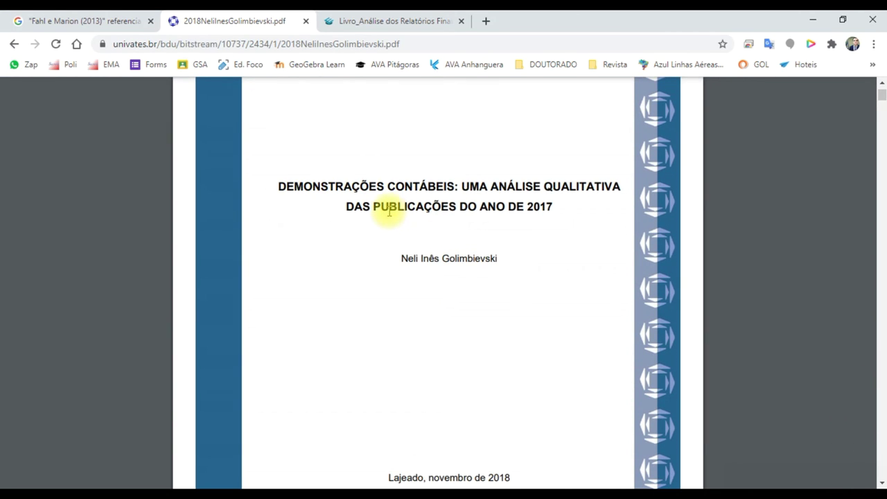
scroll(389, 212, "down", 13)
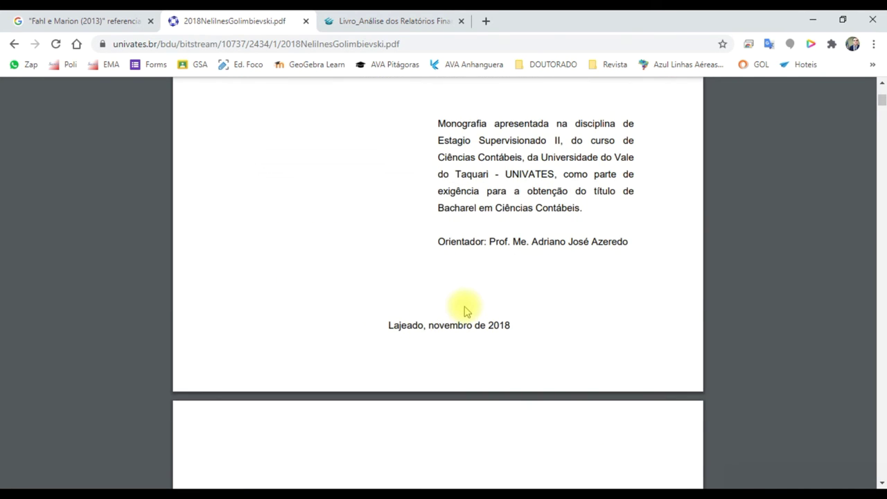
scroll(467, 311, "up", 1)
left_click_drag(437, 187, 575, 281)
left_click(575, 281)
scroll(558, 299, "down", 1)
scroll(519, 303, "up", 1)
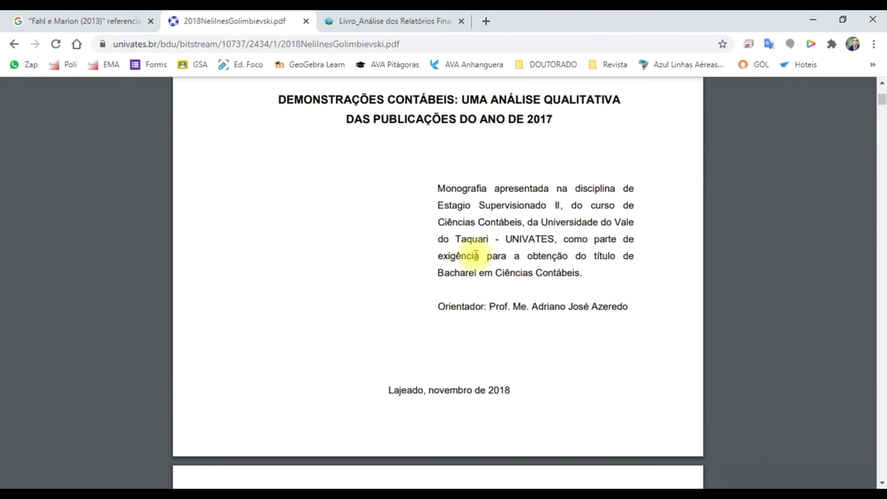
Search Google for "moore referencias" in the book's tab and open the UFSC site Mecanismo Online para Referências
left_click(416, 21)
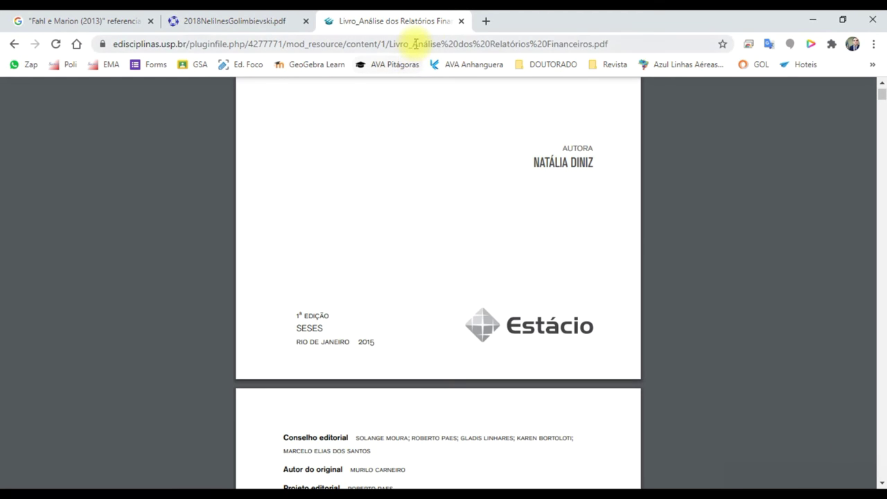
left_click(416, 44)
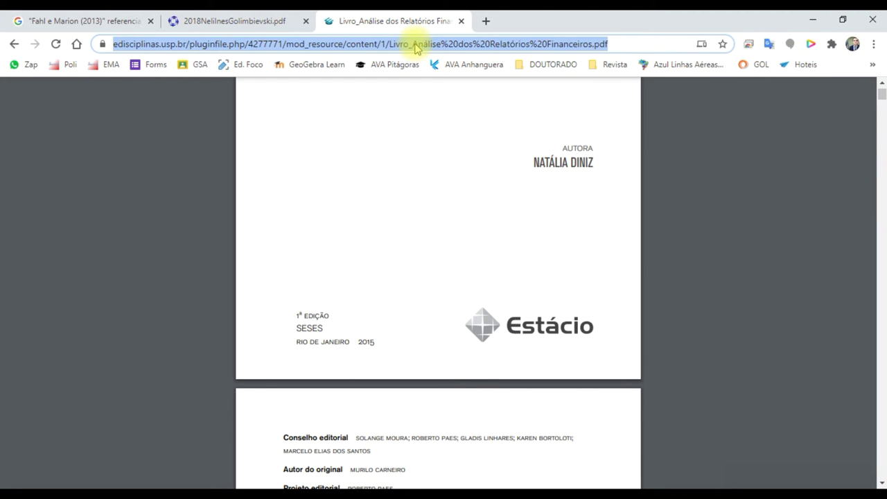
type("MOORE RE")
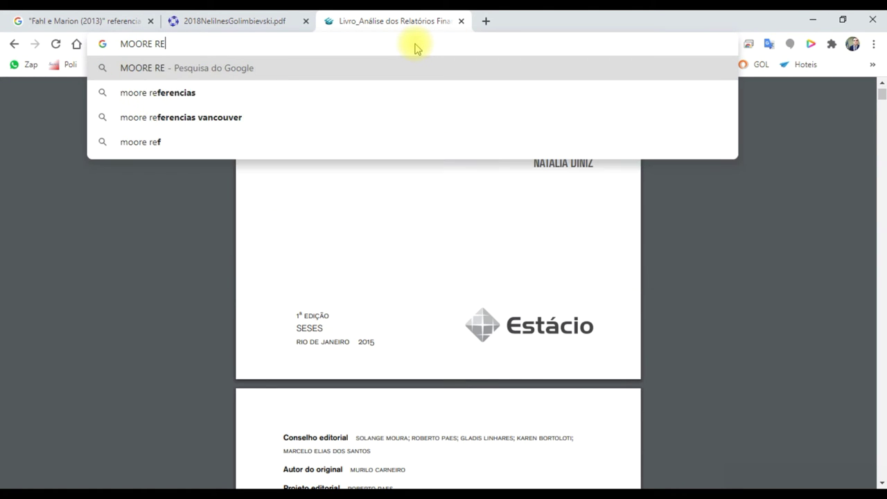
type("FER")
key("Return")
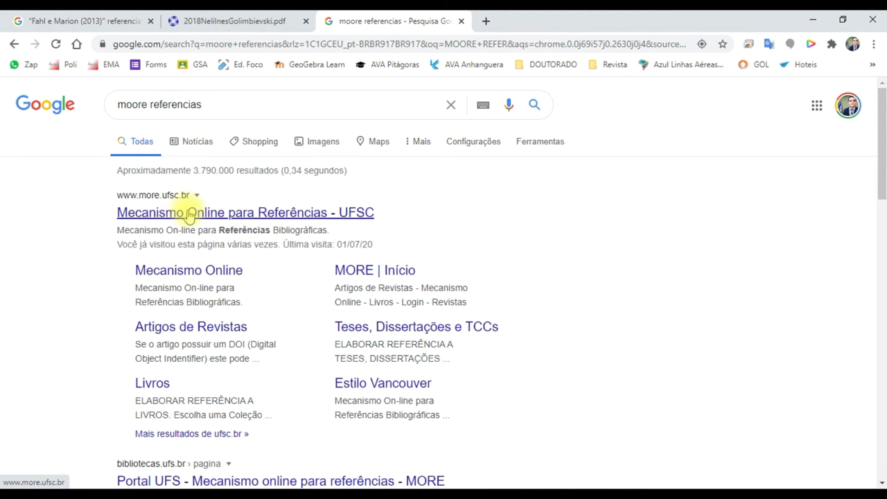
left_click(188, 213)
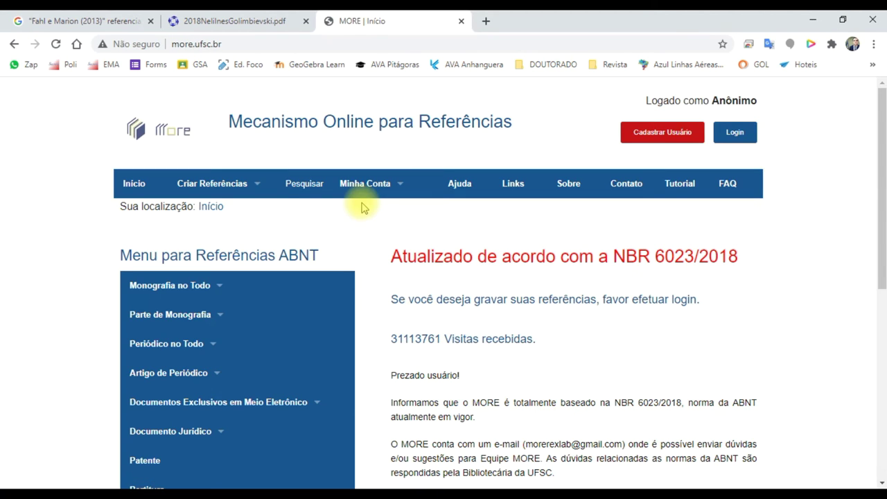
left_click(275, 15)
left_click(331, 20)
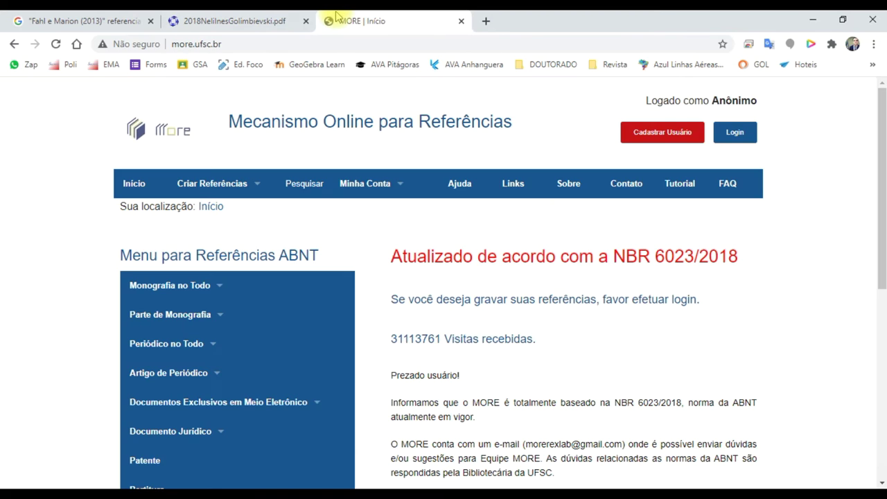
Examine the document types that MORE offers for creating ABNT references, including monographs, periodicals and electronic documents
scroll(269, 252, "down", 1)
scroll(296, 278, "down", 1)
scroll(289, 283, "up", 1)
mouse_move(211, 119)
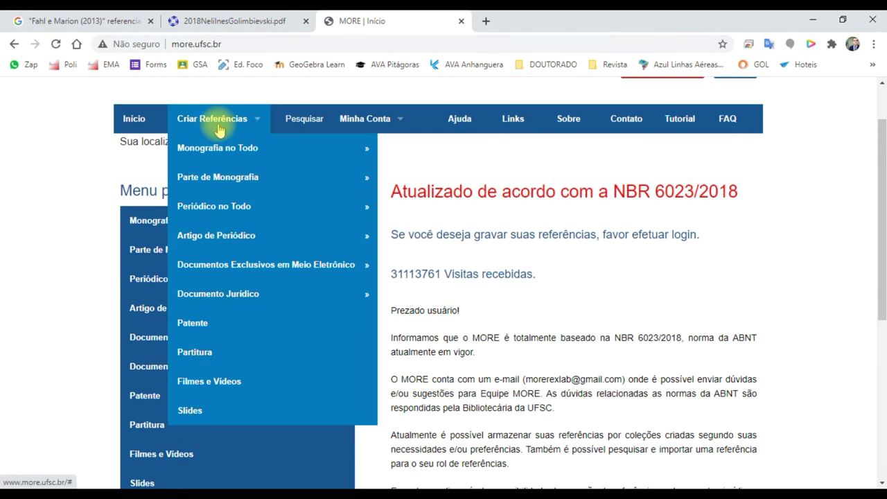
mouse_move(220, 149)
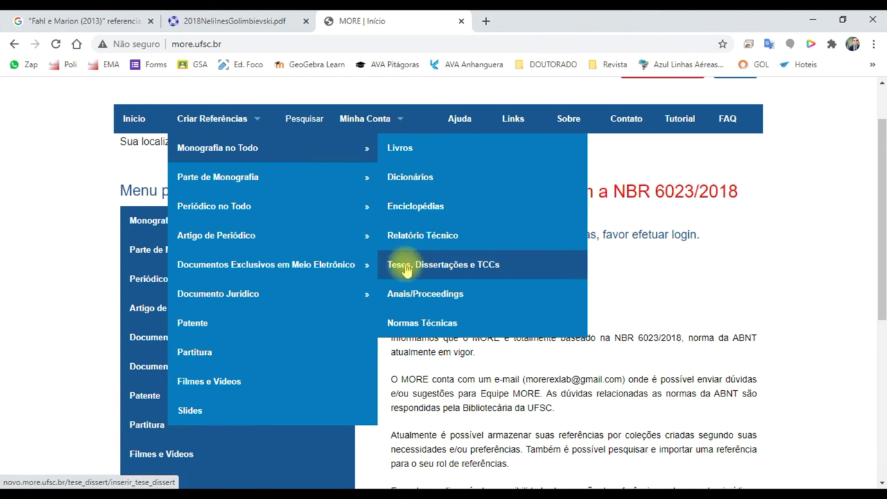
mouse_move(295, 206)
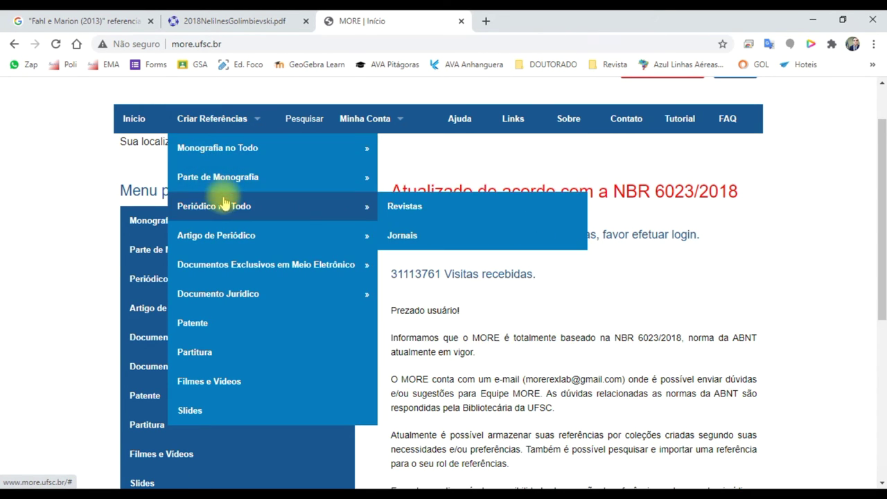
mouse_move(234, 186)
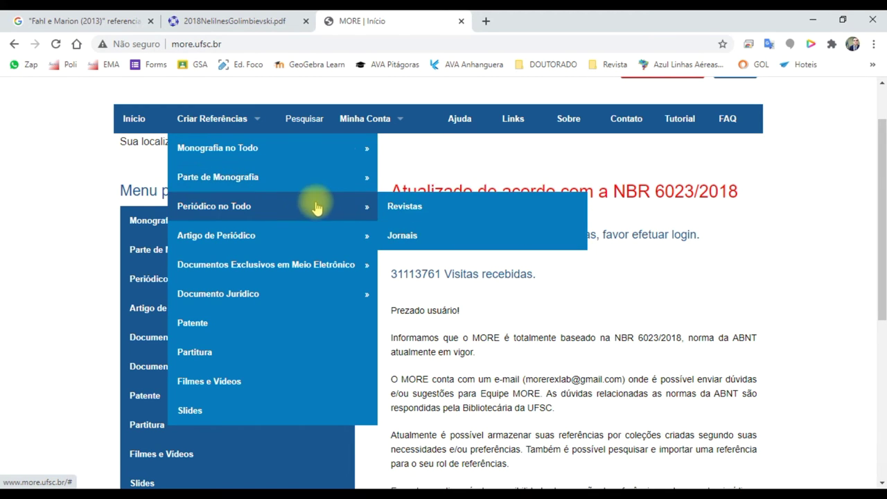
mouse_move(289, 236)
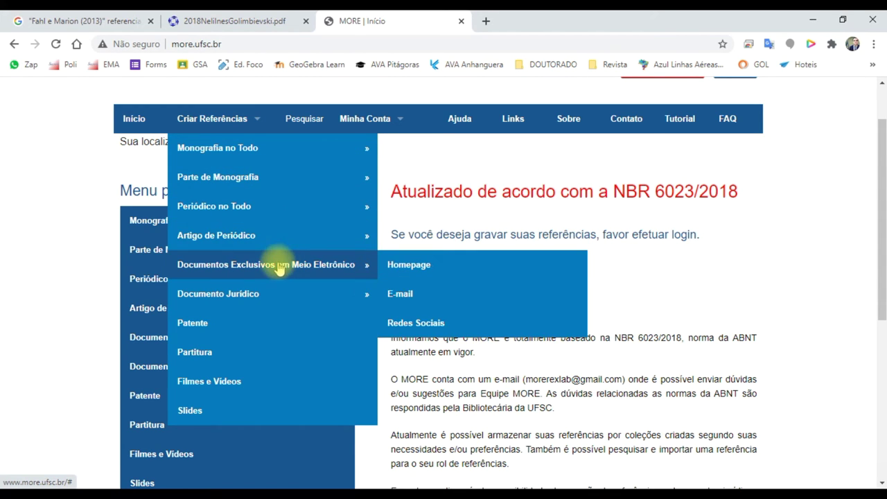
mouse_move(273, 307)
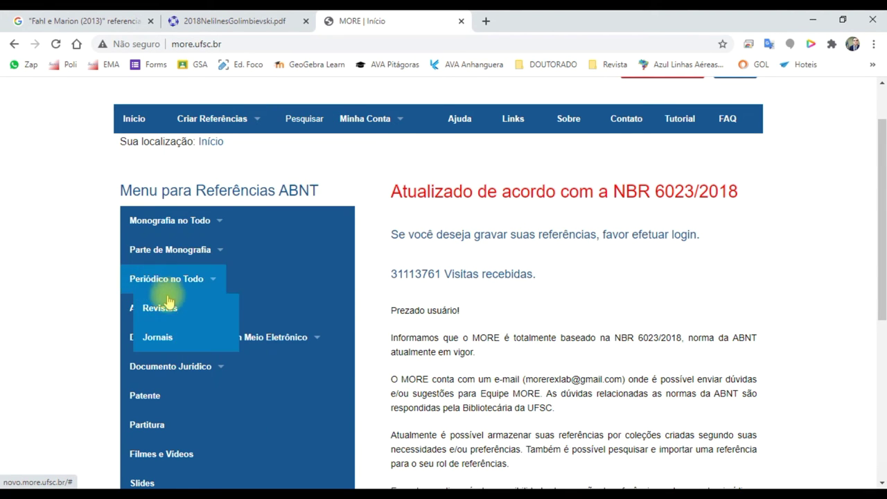
scroll(391, 319, "down", 1)
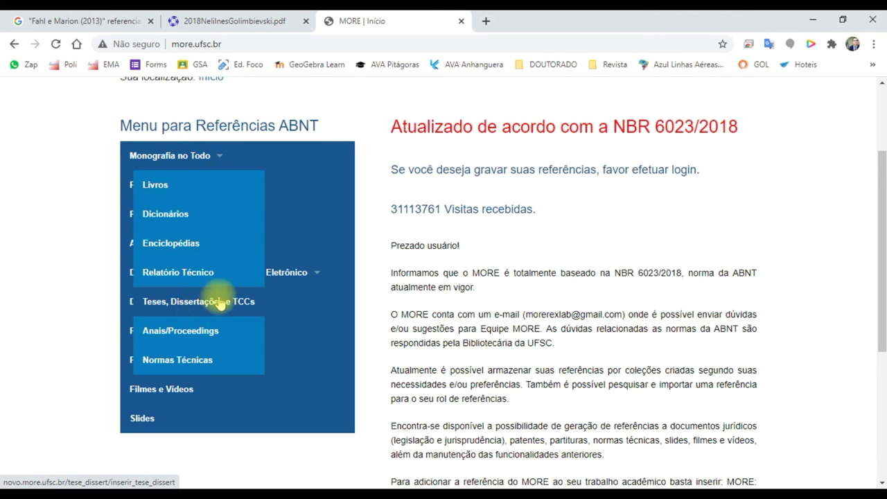
scroll(299, 221, "up", 1)
scroll(298, 216, "up", 2)
Open the MORE reference form for Teses, Dissertações e TCCs and return to the monograph's title page
mouse_move(267, 212)
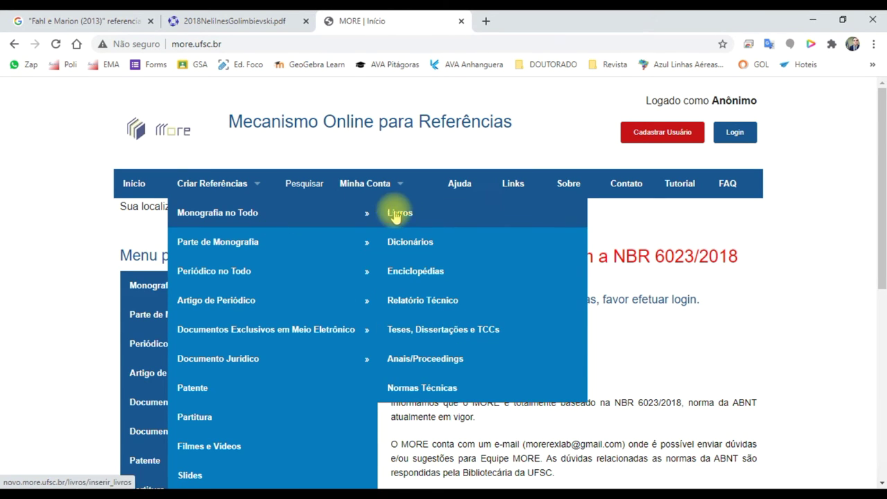
left_click(444, 336)
left_click(225, 21)
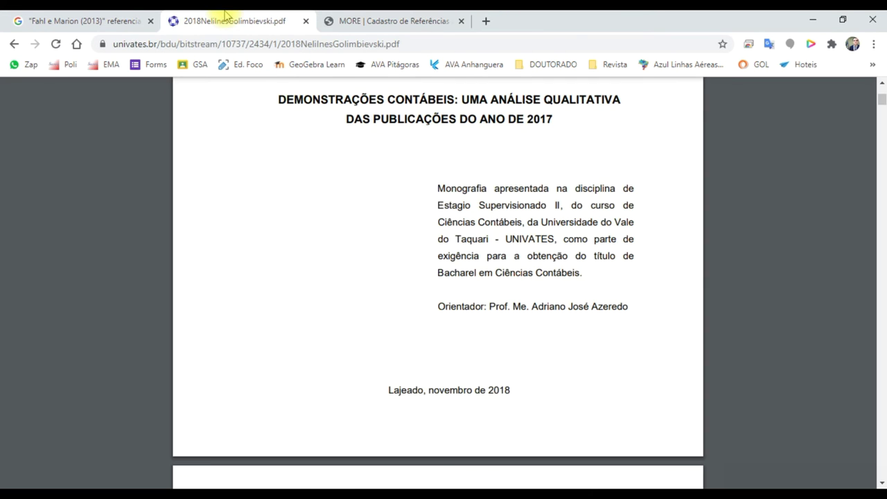
Examine the monograph's title page for the type of work, course, degree, institution and author needed in the reference form
scroll(422, 208, "up", 3)
scroll(450, 256, "down", 2)
left_click_drag(438, 253, 583, 296)
left_click_drag(585, 312, 493, 339)
left_click_drag(438, 338, 515, 338)
left_click(372, 15)
scroll(347, 250, "down", 1)
left_click(235, 21)
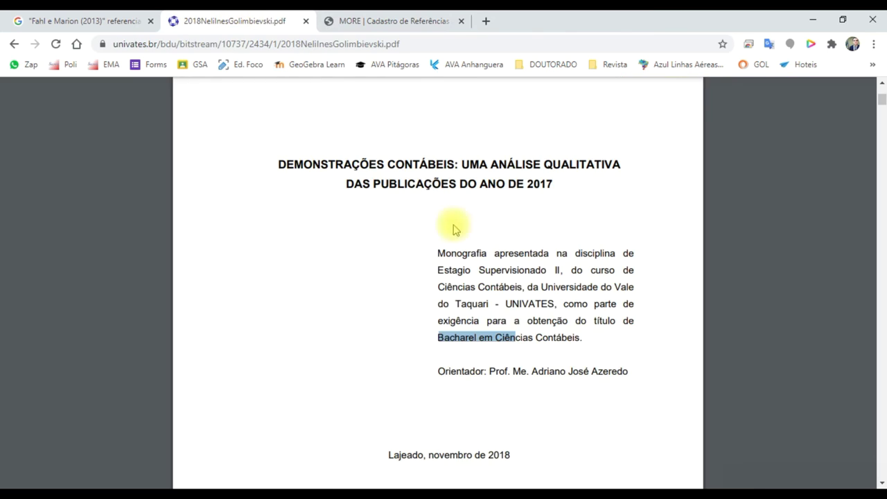
scroll(508, 328, "down", 4)
scroll(507, 327, "up", 4)
scroll(507, 327, "down", 6)
scroll(507, 327, "up", 2)
scroll(508, 327, "up", 9)
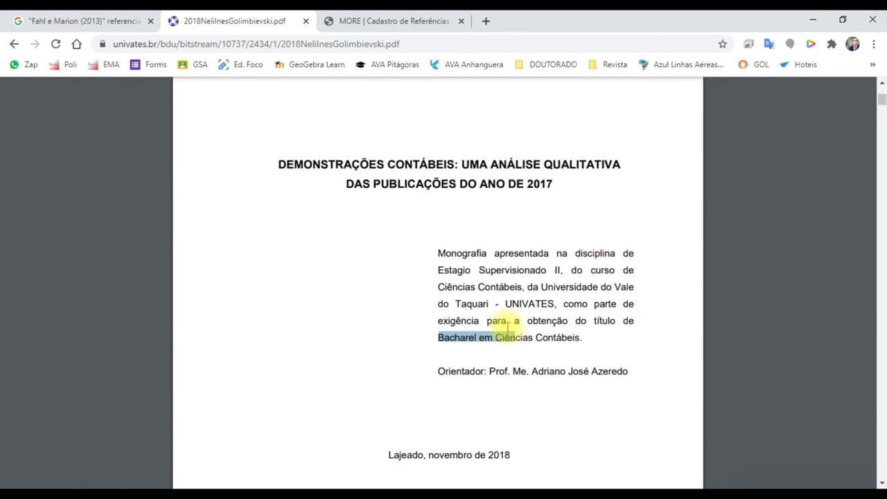
Copy the author's full name from the monograph into the MORE form and set Local (Cidade) to Lajeado
left_click_drag(402, 237, 497, 235)
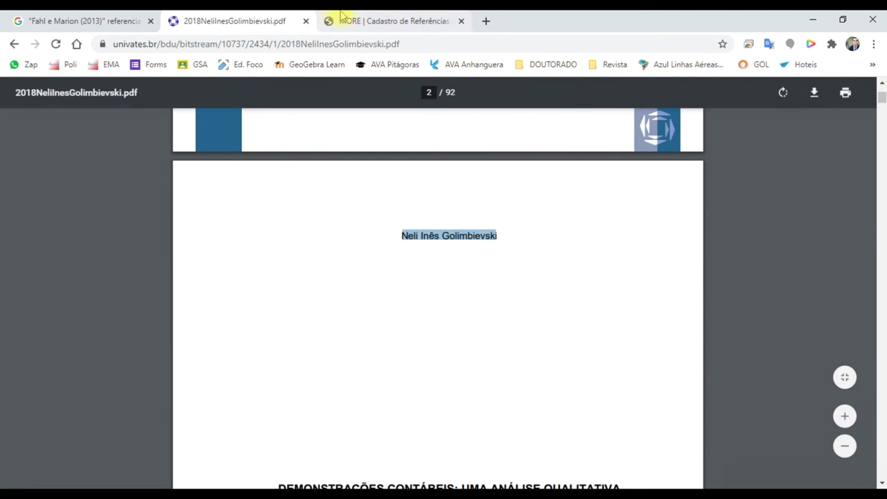
left_click(346, 21)
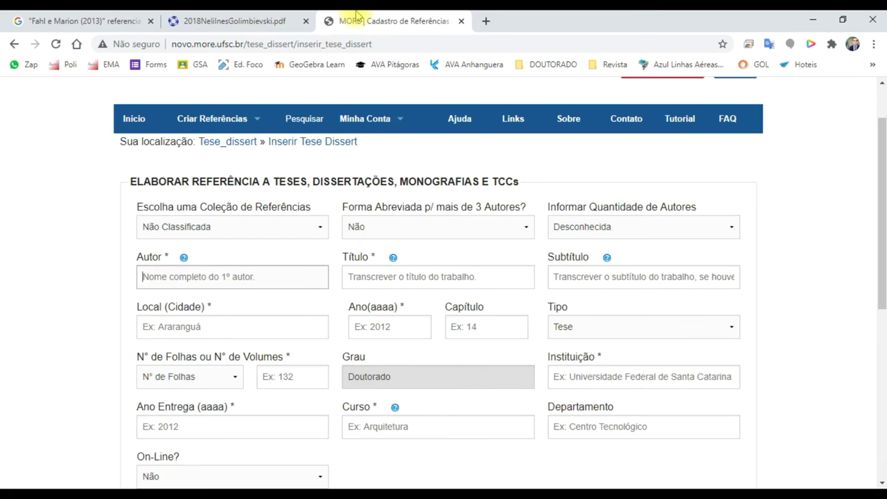
left_click(228, 320)
left_click(234, 21)
scroll(436, 277, "down", 4)
scroll(449, 341, "up", 5)
left_click(385, 25)
left_click(283, 22)
left_click(399, 154)
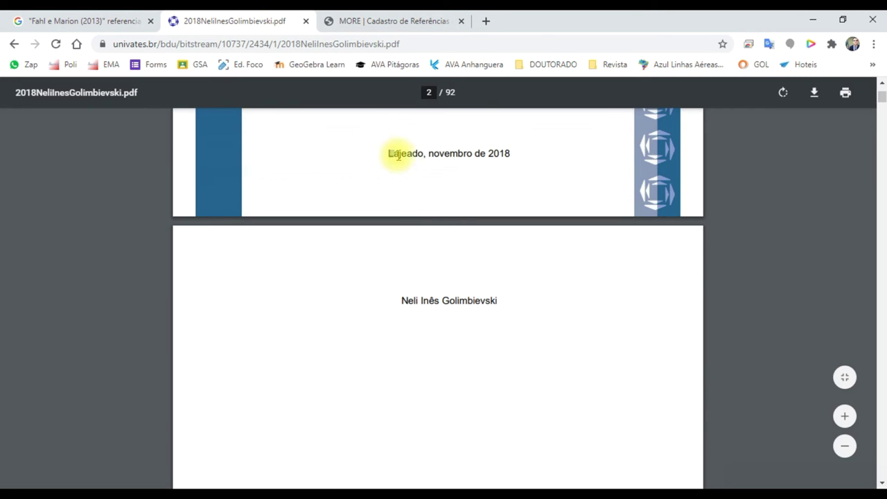
left_click(400, 21)
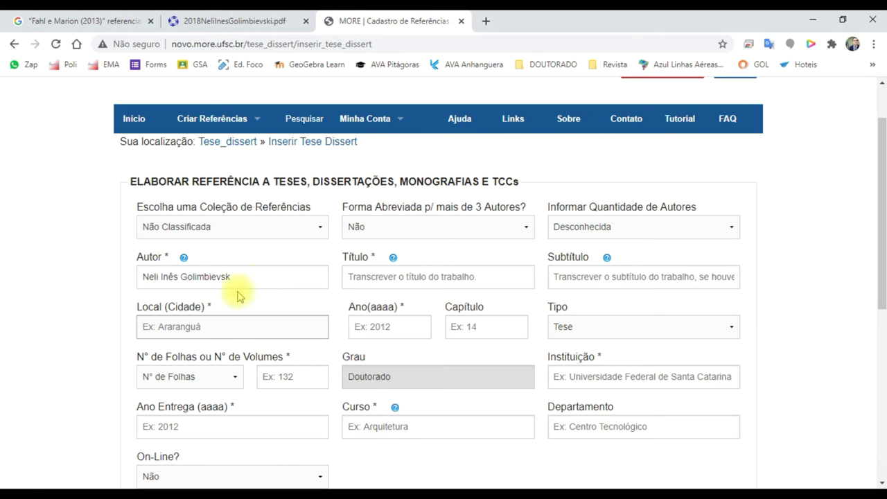
type("Lajeado")
Check the length of the monograph's PDF and set N° de Folhas to 92 in the reference form
left_click(213, 377)
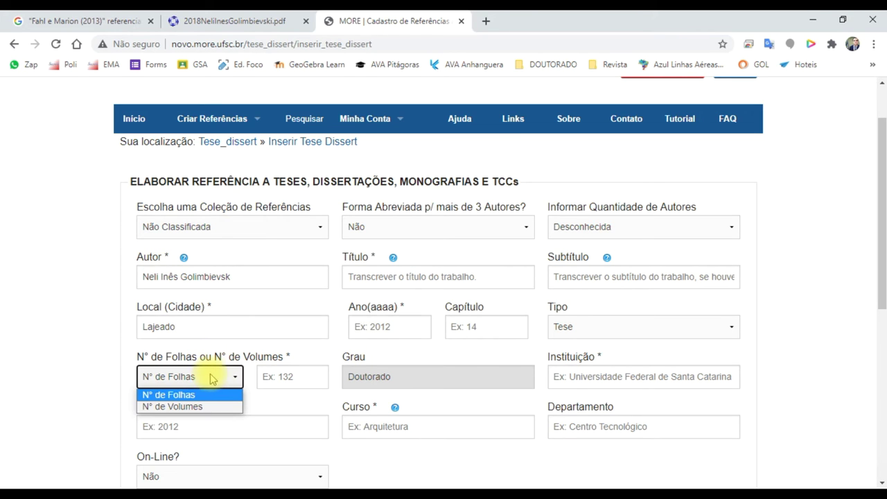
left_click(214, 396)
left_click(239, 21)
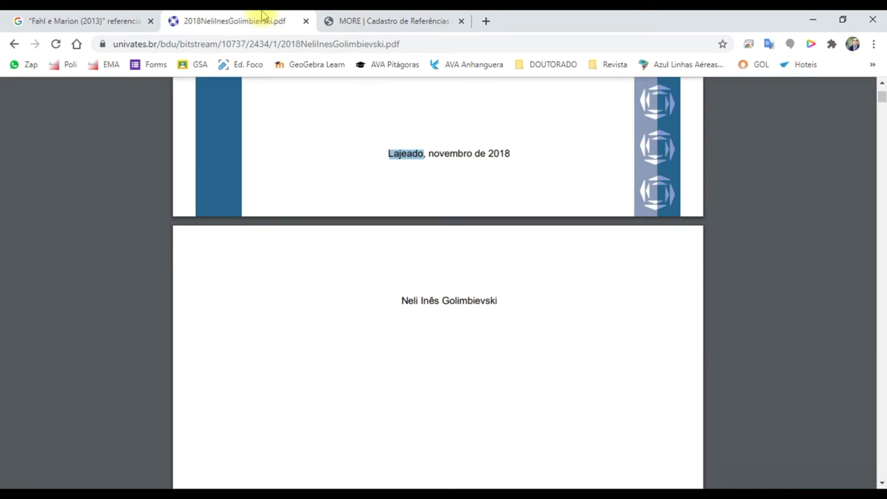
scroll(468, 319, "down", 5)
scroll(467, 319, "down", 20)
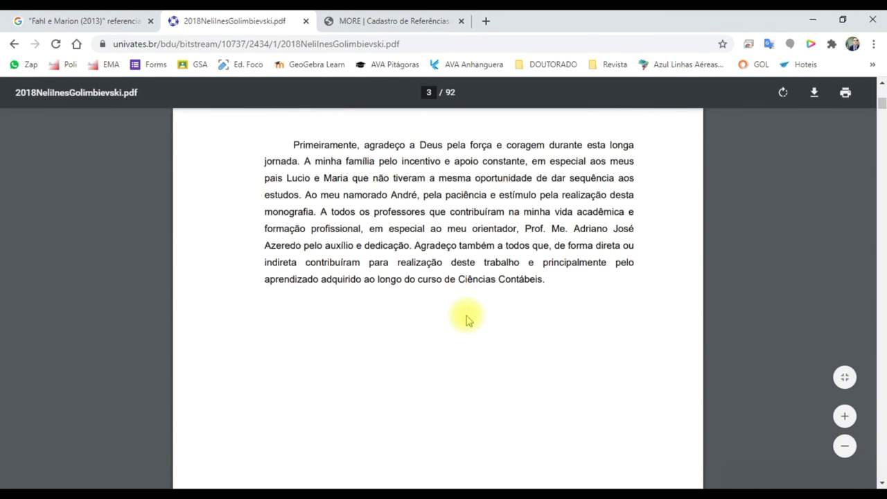
left_click_drag(882, 108, 880, 473)
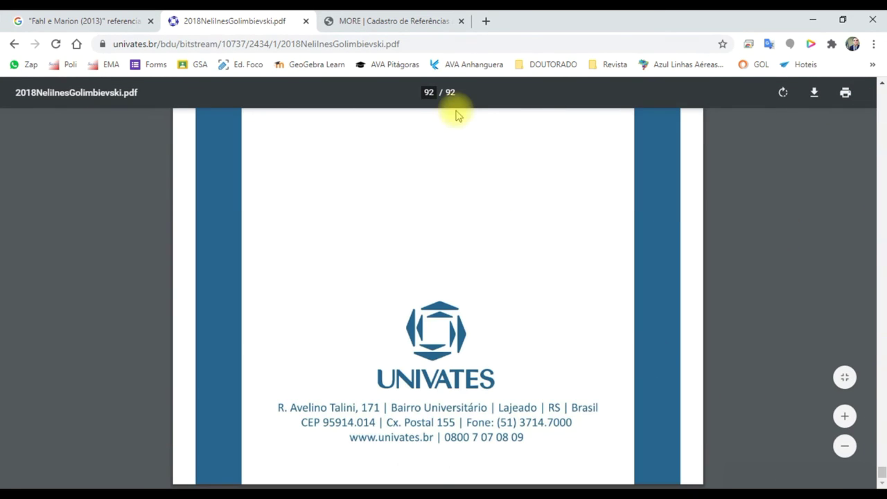
left_click(880, 428)
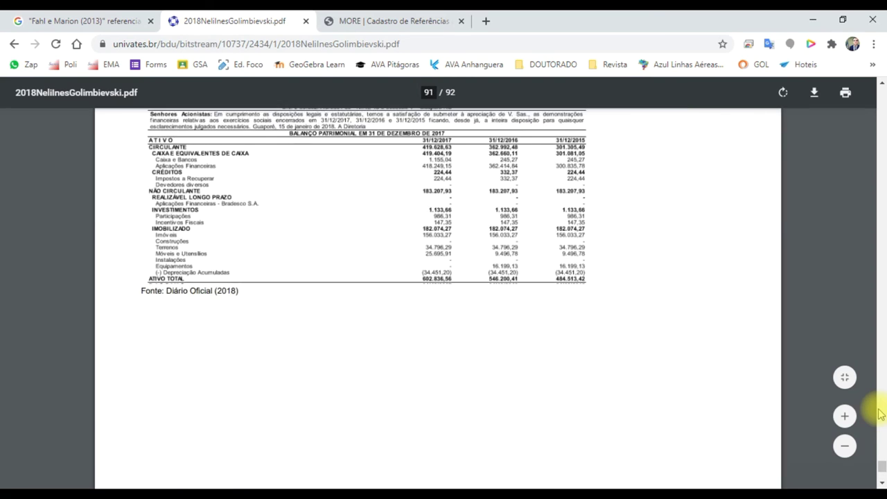
left_click_drag(879, 448, 693, 40)
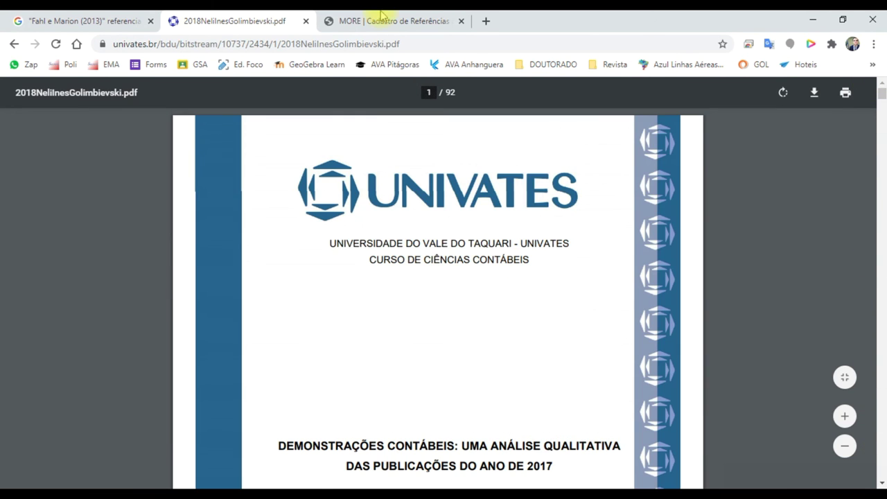
left_click(343, 19)
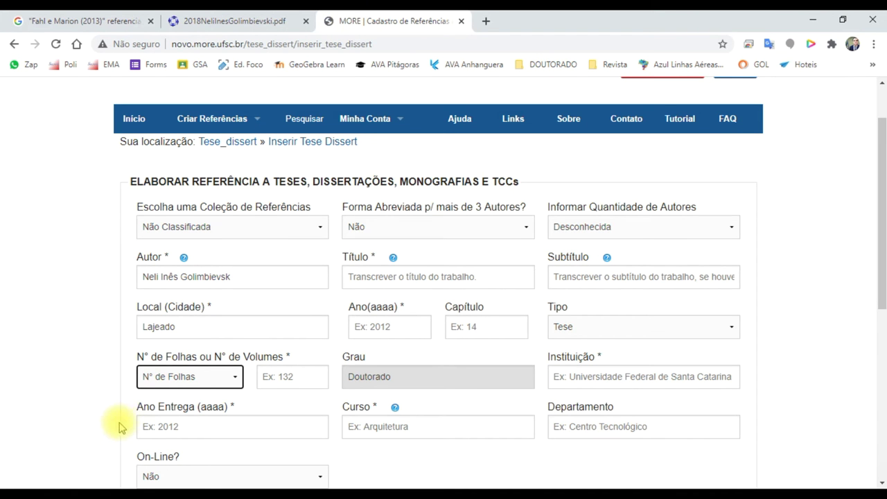
left_click(275, 378)
type("92")
key("Tab")
key("Tab")
Set Ano Entrega to 2018, checking the year against the date on the monograph's cover
left_click(223, 425)
left_click(248, 20)
scroll(565, 339, "down", 10)
left_click(374, 20)
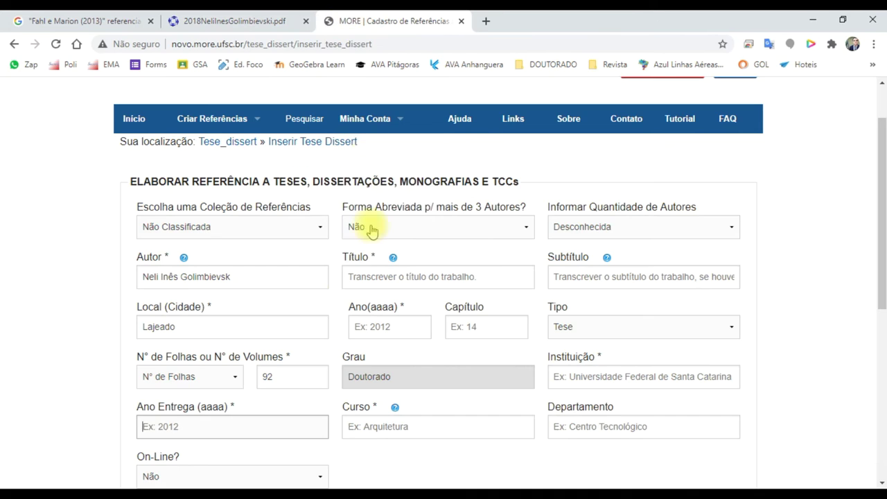
type("2018")
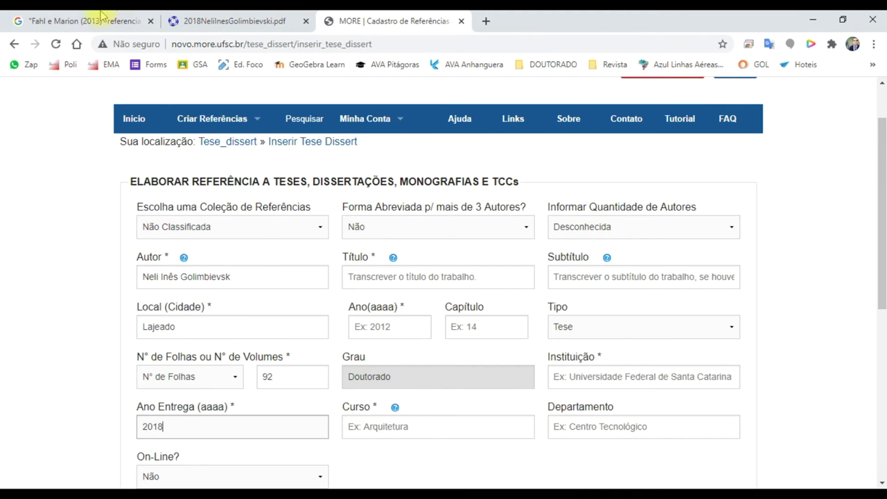
left_click(234, 21)
left_click_drag(487, 151, 509, 151)
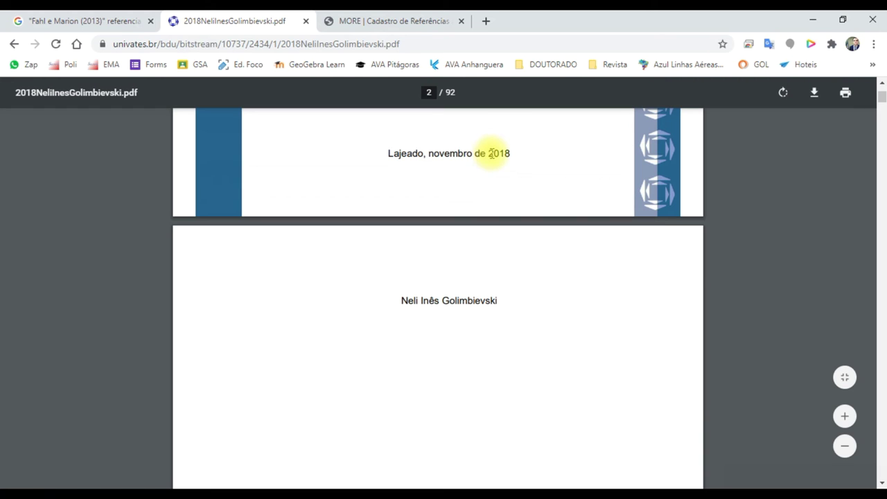
left_click(350, 16)
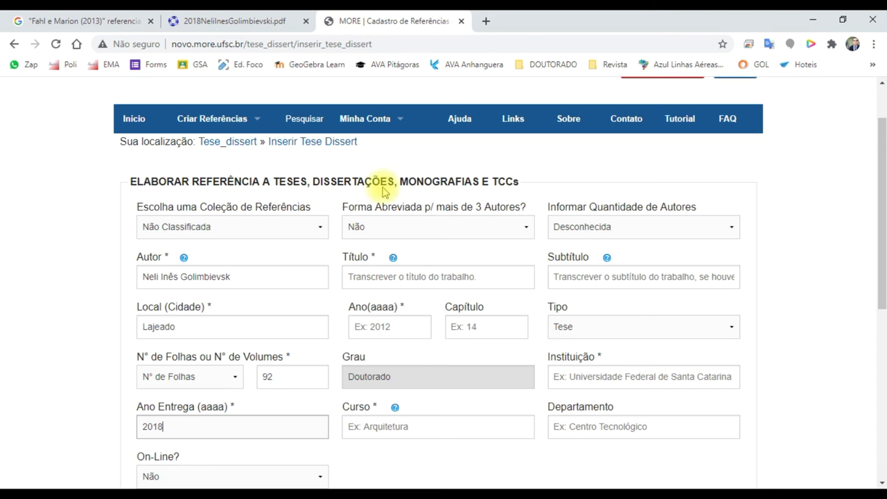
Set On-Line? to Sim and copy the web address of the monograph's PDF into Endereço (URL)
scroll(198, 415, "down", 1)
left_click(200, 415)
left_click(195, 430)
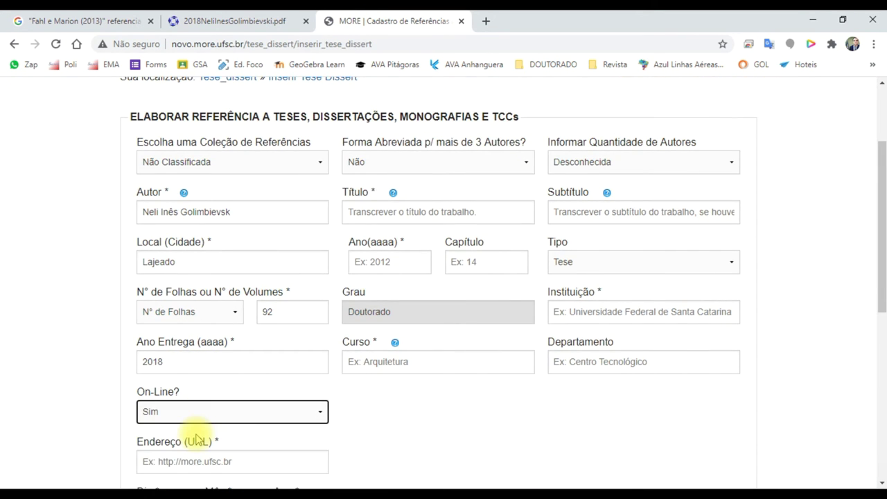
scroll(208, 346, "down", 2)
left_click(196, 333)
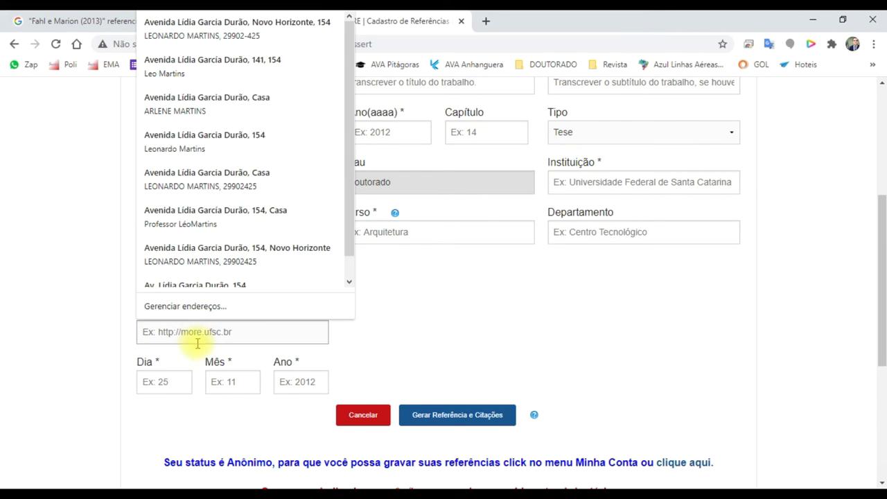
left_click(310, 360)
left_click(281, 27)
left_click(279, 46)
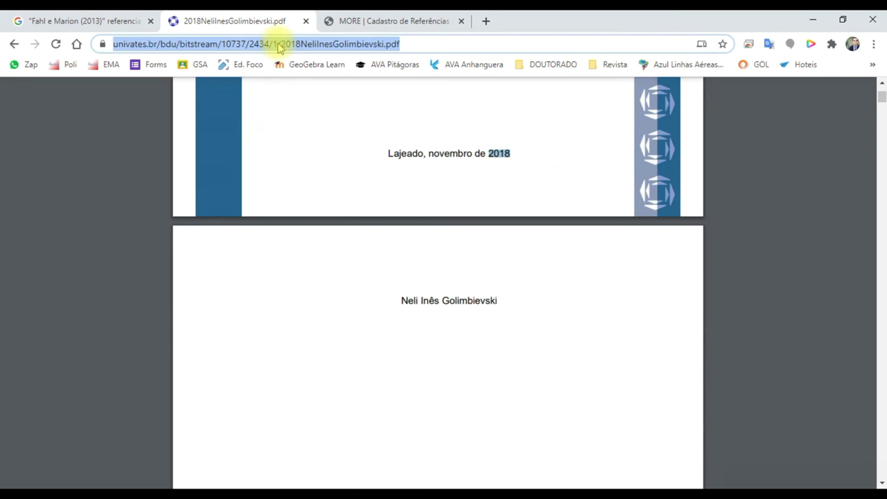
key("ctrl+c")
left_click(341, 21)
left_click(208, 333)
key("ctrl+v")
Enter the access date as day 27, month 09 and year 2020
left_click(175, 378)
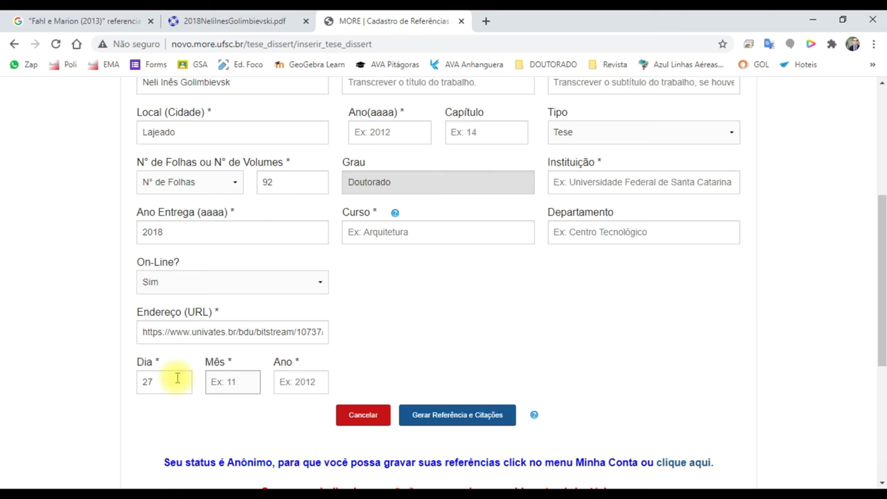
key("Down")
key("Down")
key("Down")
key("Return")
key("Tab")
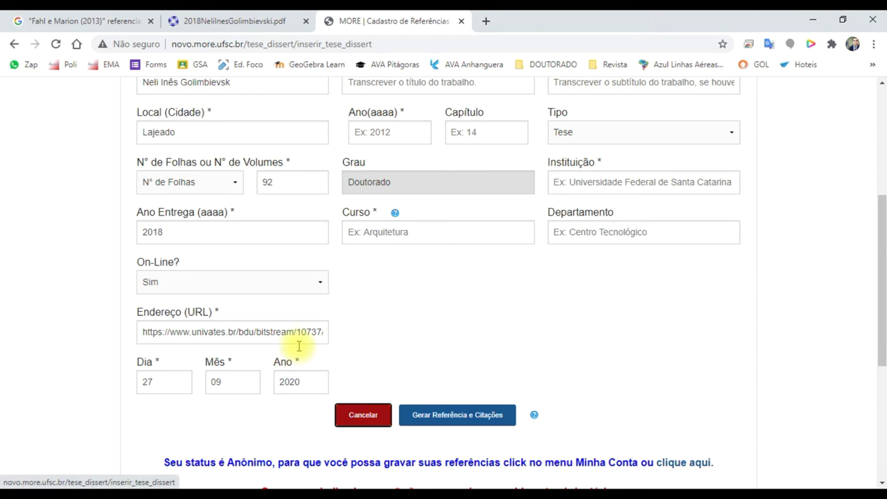
Copy the main title "DEMONSTRAÇÕES CONTÁBEIS:" from the monograph's cover into the Título field
scroll(295, 354, "up", 2)
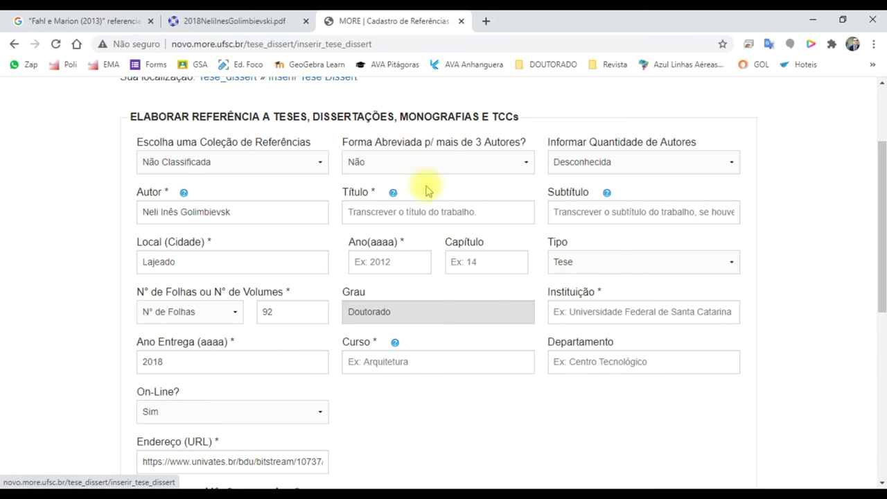
left_click(397, 208)
left_click(267, 22)
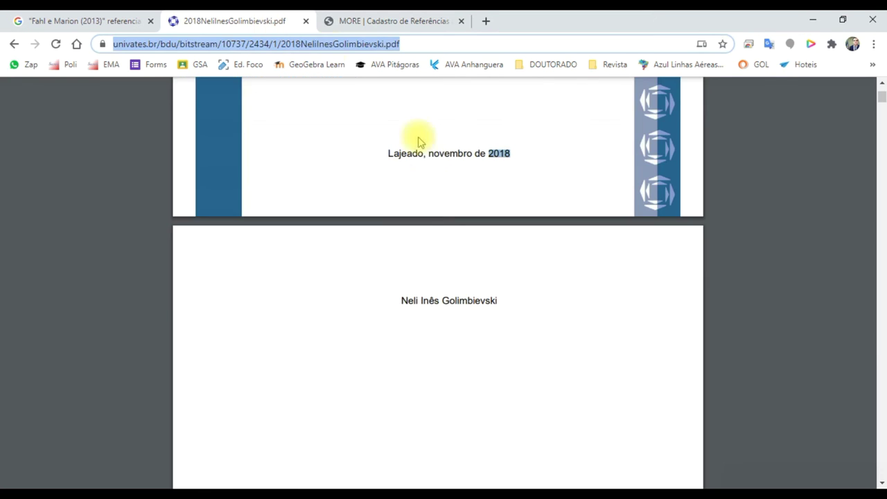
left_click_drag(281, 254, 443, 253)
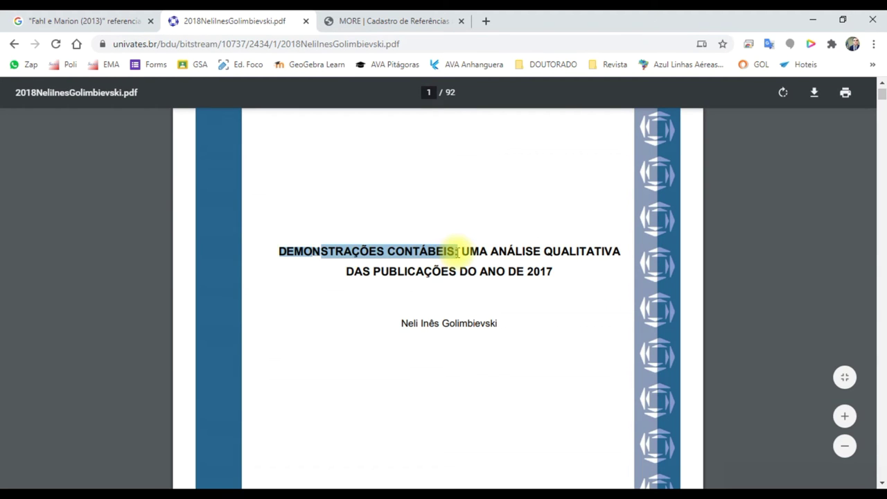
left_click(396, 21)
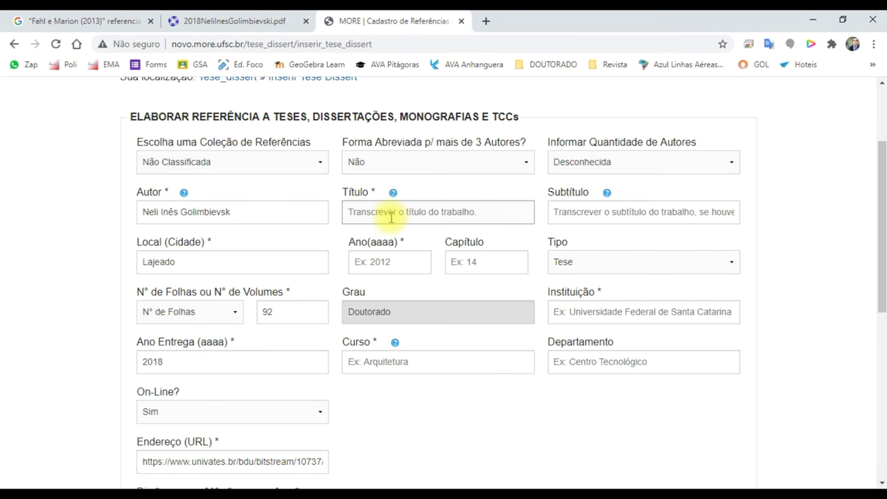
key("Tab")
Copy "UMA ANÁLISE QUALITATIVA DAS PUBLICAÇÕES DO ANO DE 2017" from the cover into Subtítulo and remove the colon ending the Título
left_click(263, 20)
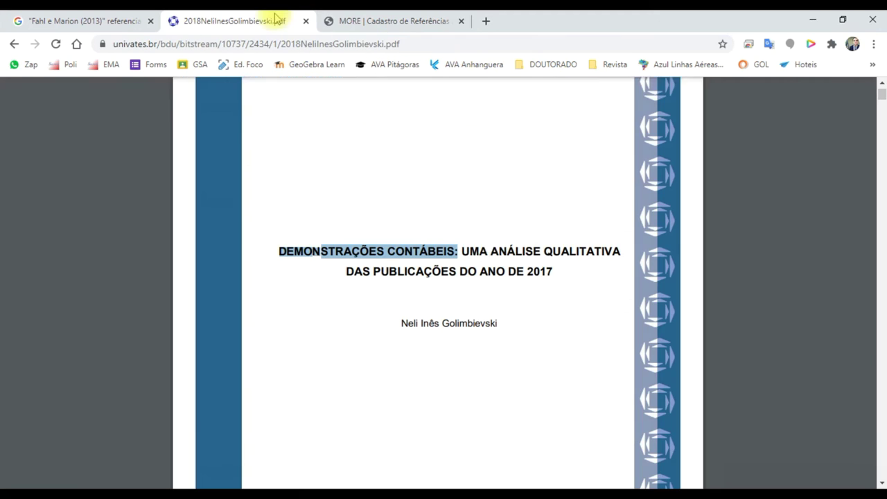
left_click_drag(461, 250, 552, 273)
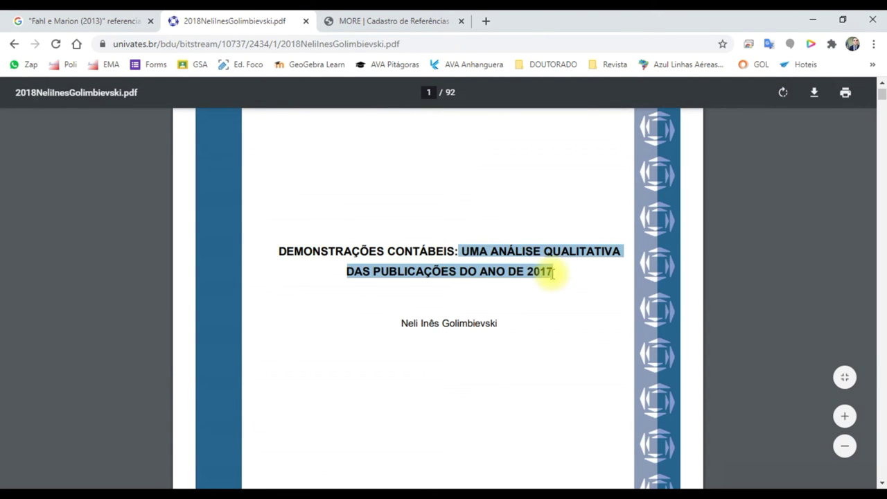
left_click(350, 26)
key("ctrl+v")
left_click_drag(641, 209, 490, 204)
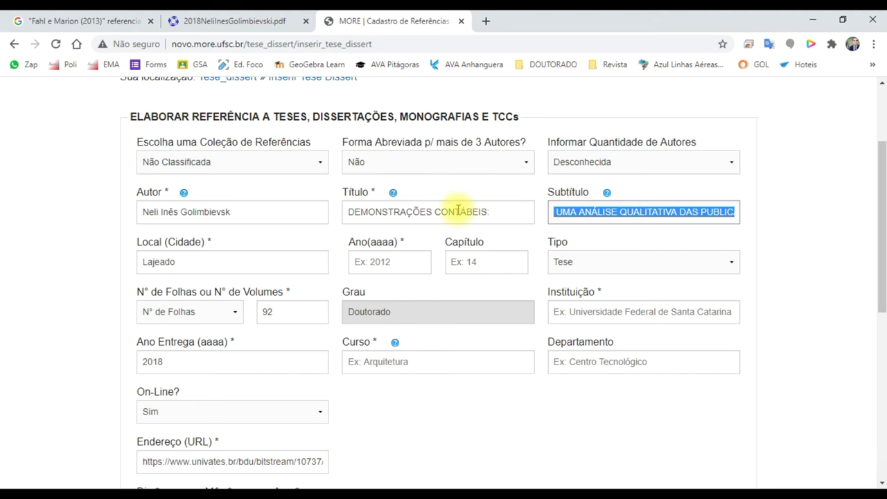
left_click(495, 210)
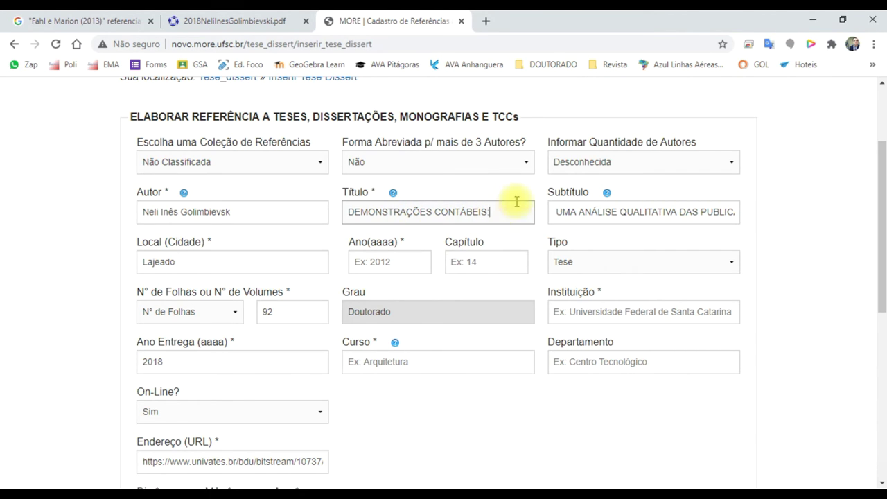
Check the cover's date and set Ano (aaaa) to 2018 in the reference form
key("Tab")
key("Tab")
key("Tab")
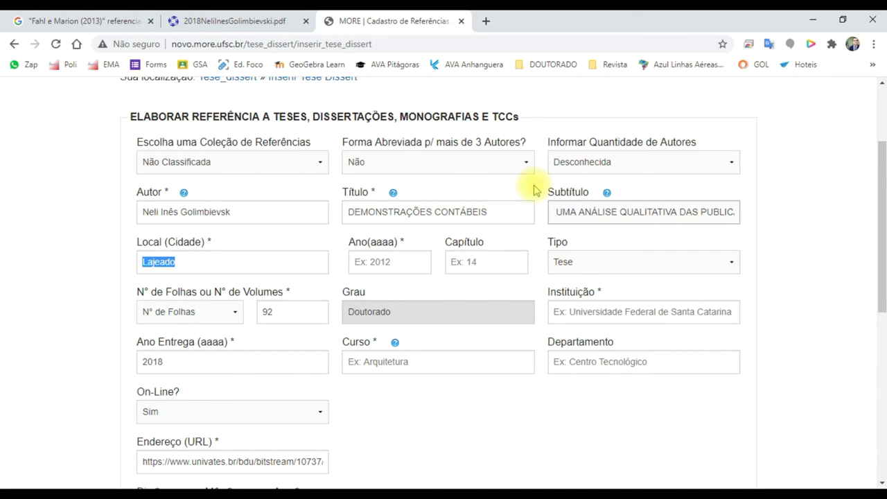
left_click(260, 20)
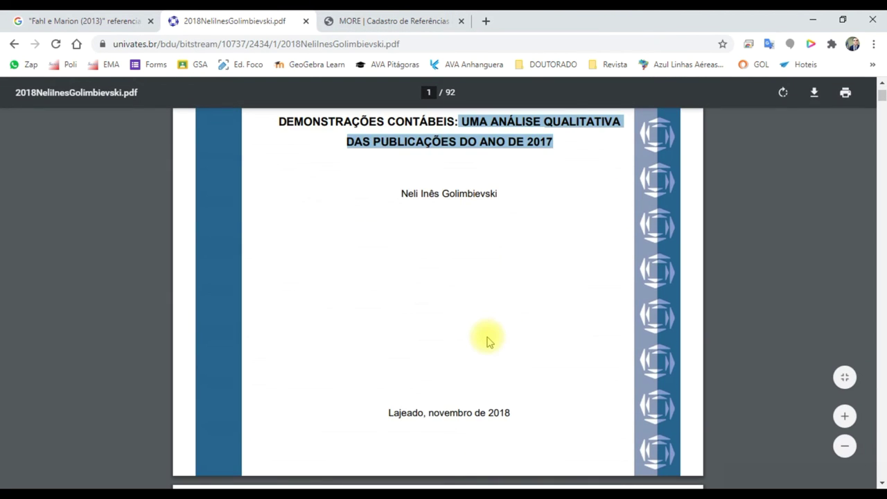
left_click(393, 19)
type("2018")
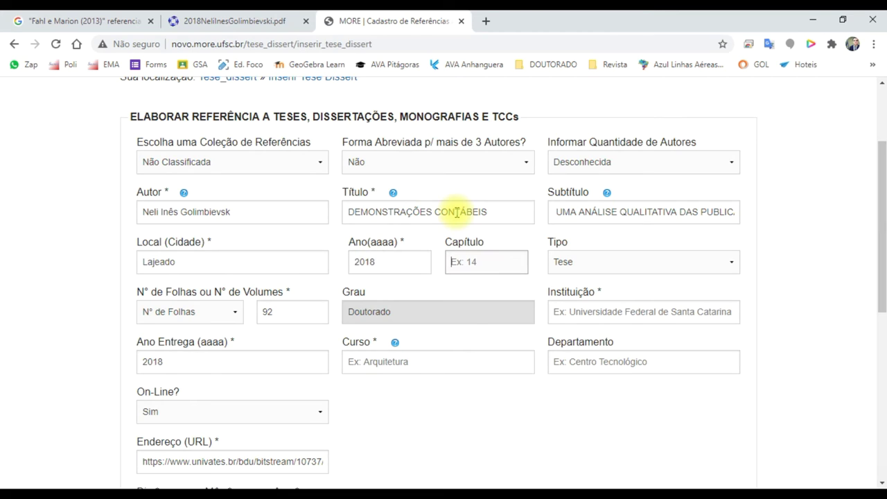
Set the Tipo of the work to Monografia, and change it to TCC to match the graduation degree
left_click(429, 315)
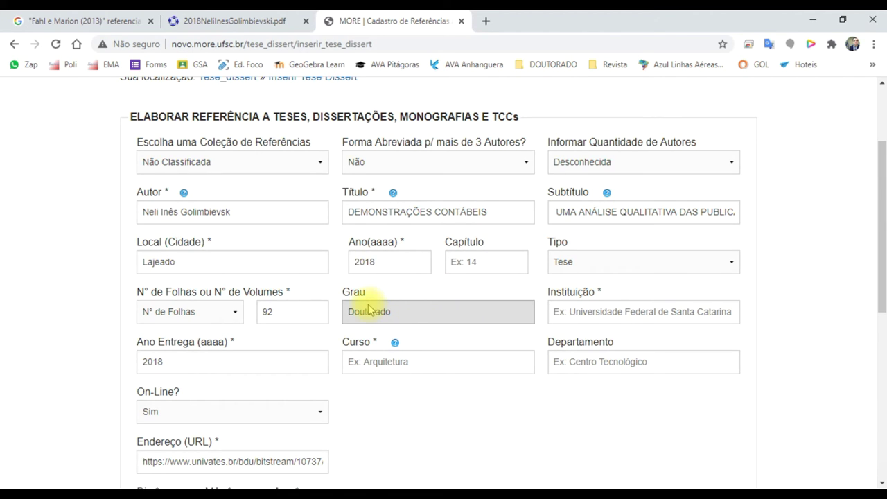
left_click(572, 261)
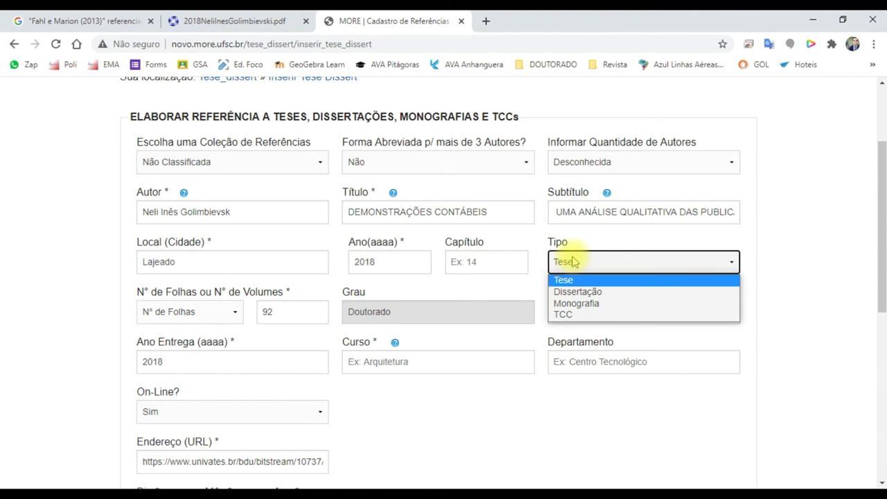
left_click(577, 303)
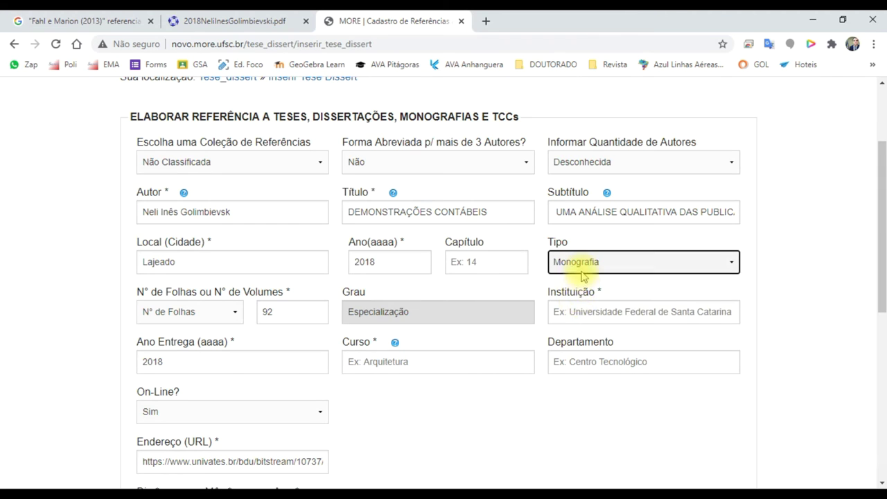
left_click(581, 274)
left_click(564, 315)
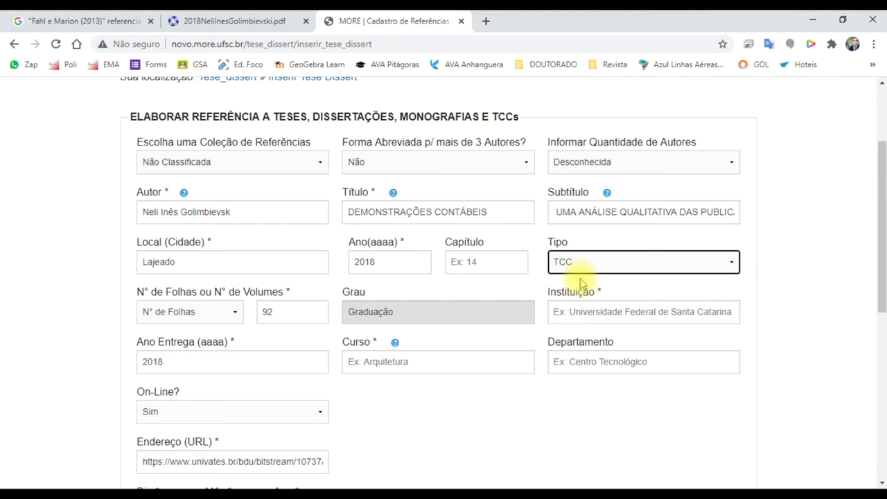
Check the type of work and degree stated on the monograph's title page, and reselect TCC as the Tipo
left_click(270, 21)
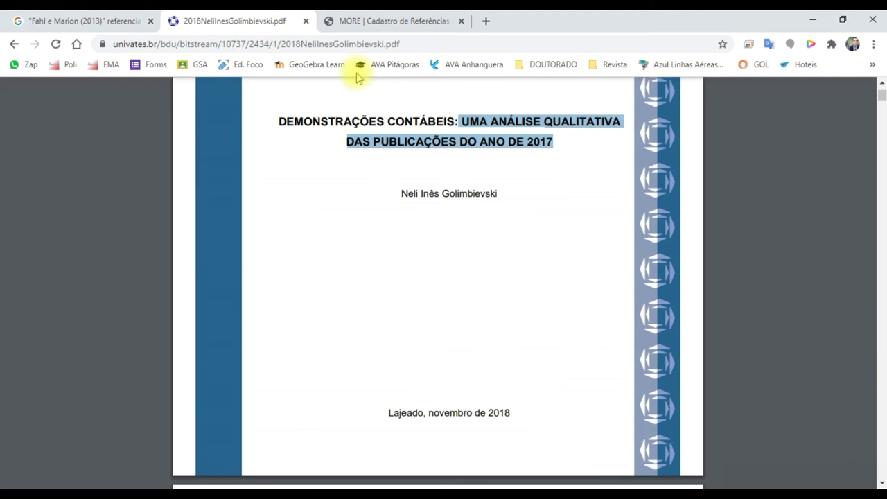
scroll(458, 354, "down", 1)
scroll(462, 366, "down", 5)
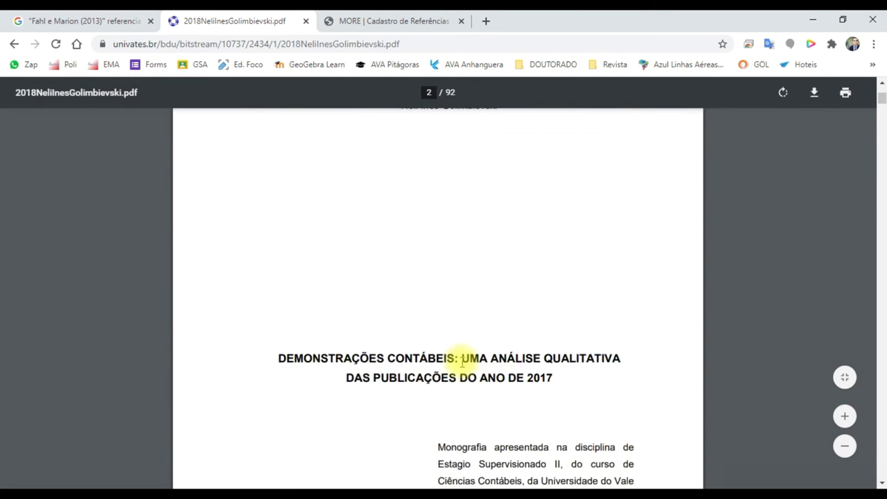
scroll(462, 319, "up", 1)
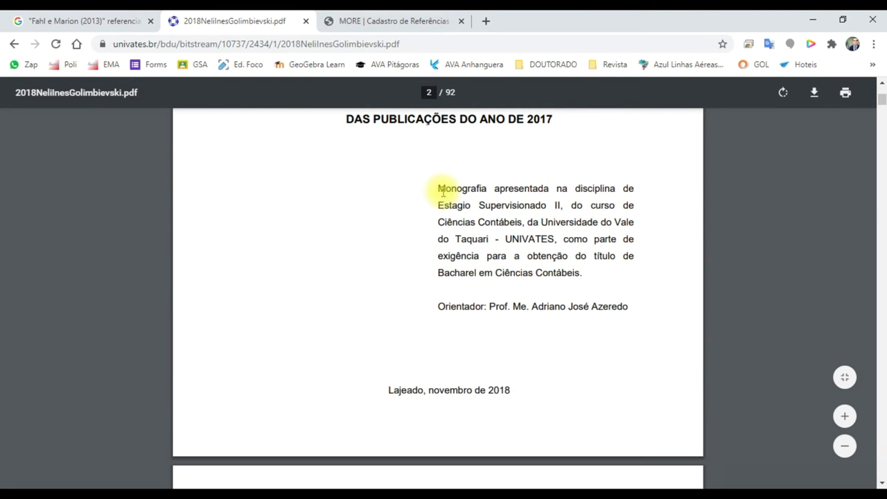
left_click_drag(437, 189, 484, 188)
left_click_drag(543, 196, 531, 254)
left_click(594, 269)
left_click_drag(600, 255, 615, 256)
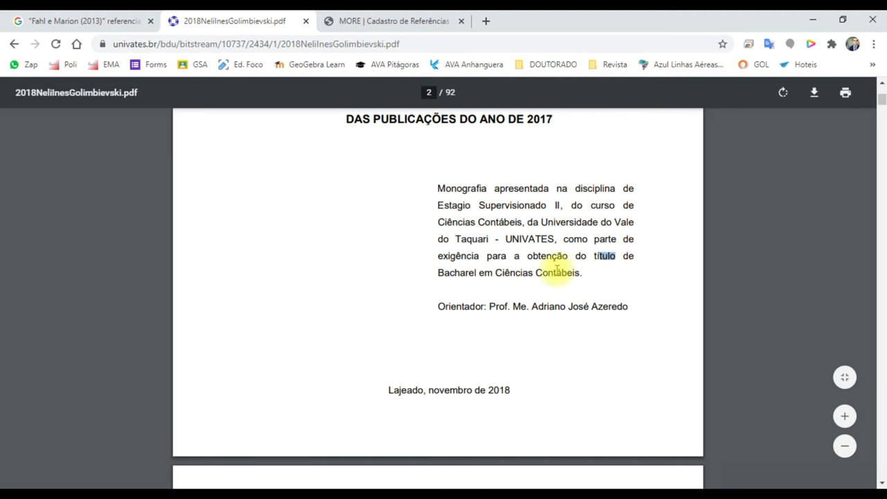
left_click_drag(557, 270, 489, 268)
left_click(418, 13)
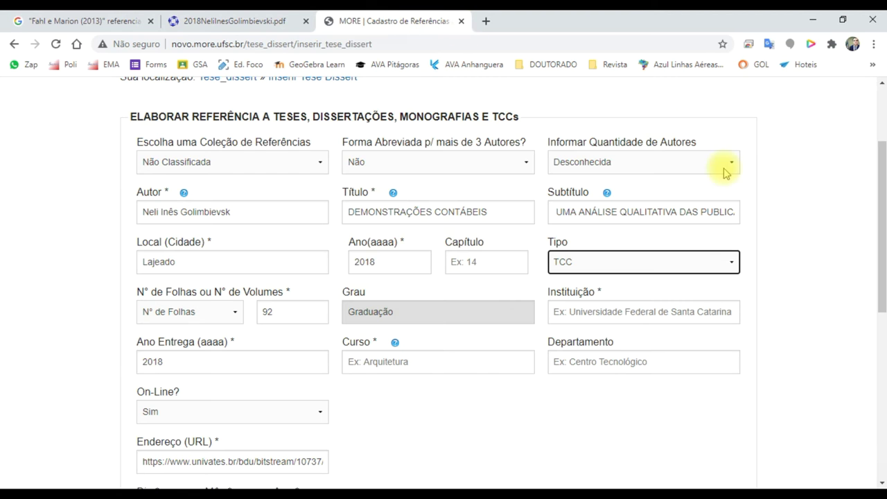
left_click(649, 258)
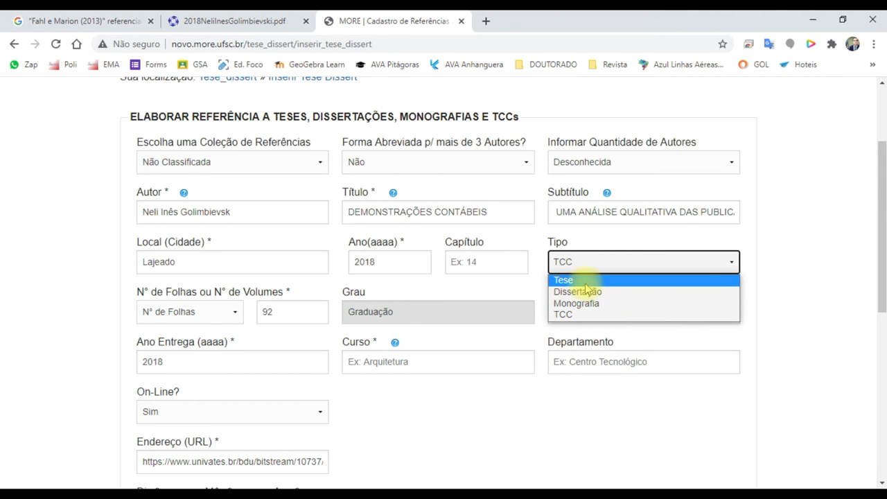
left_click(563, 315)
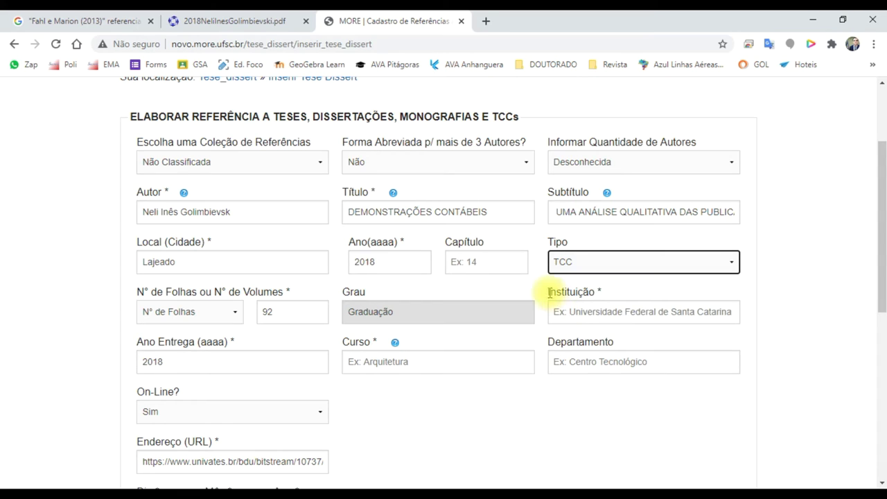
Copy "UNIVERSIDADE DO VALE DO TAQUARI - UNIVATES" from the monograph's cover into the Instituição field
left_click(580, 312)
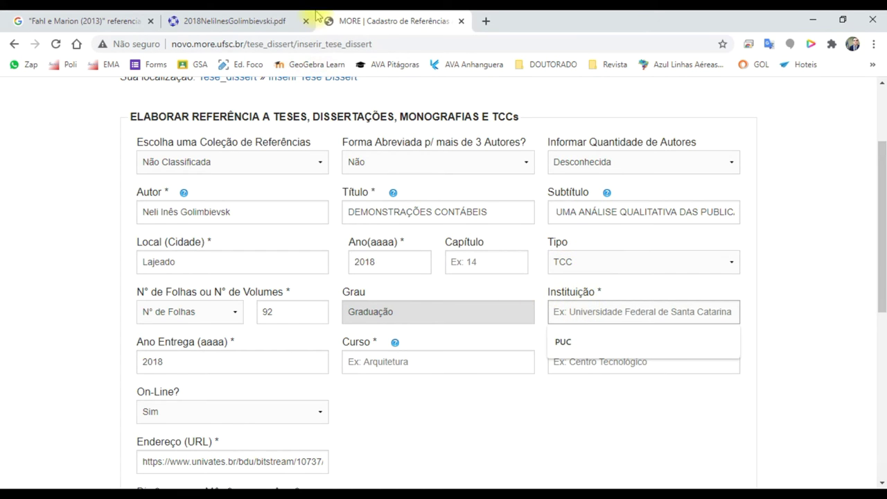
left_click(293, 19)
scroll(509, 143, "down", 5)
scroll(510, 143, "up", 10)
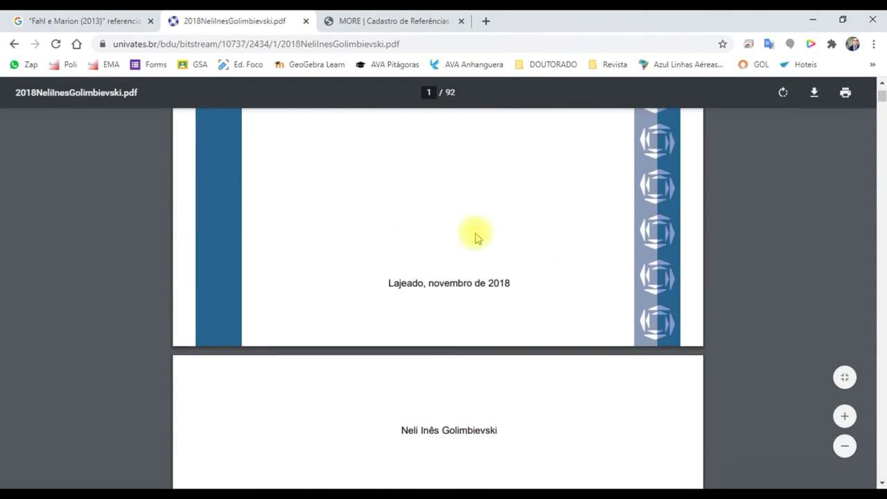
left_click_drag(330, 243, 561, 246)
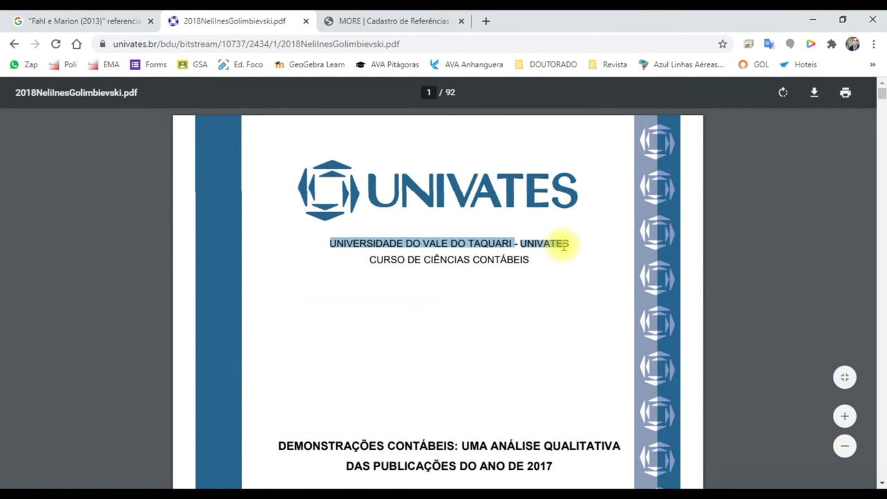
key("ctrl+c")
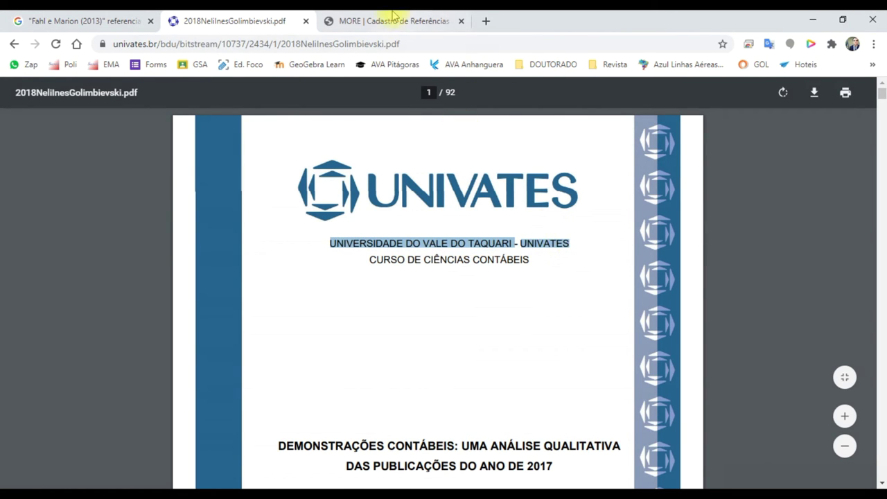
left_click(396, 21)
left_click(631, 312)
key("ctrl+v")
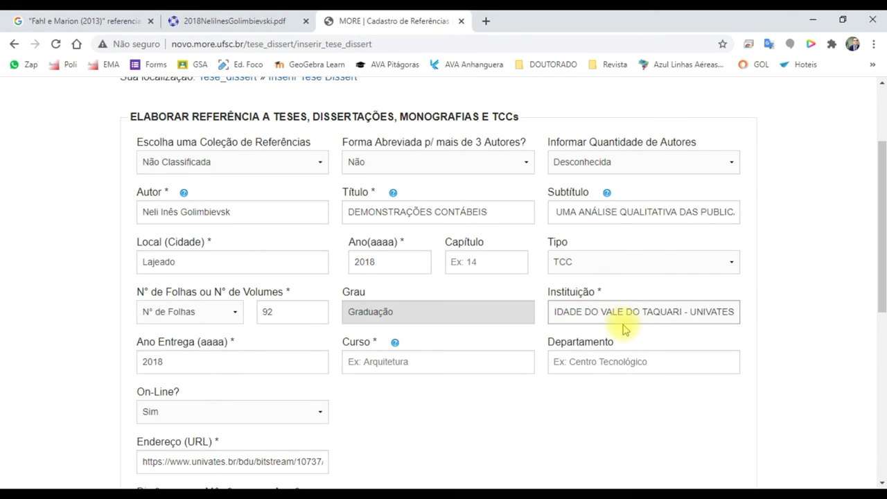
Copy the course line from the cover into Curso and trim it to "CIÊNCIAS CONTÁBEIS"
left_click(491, 367)
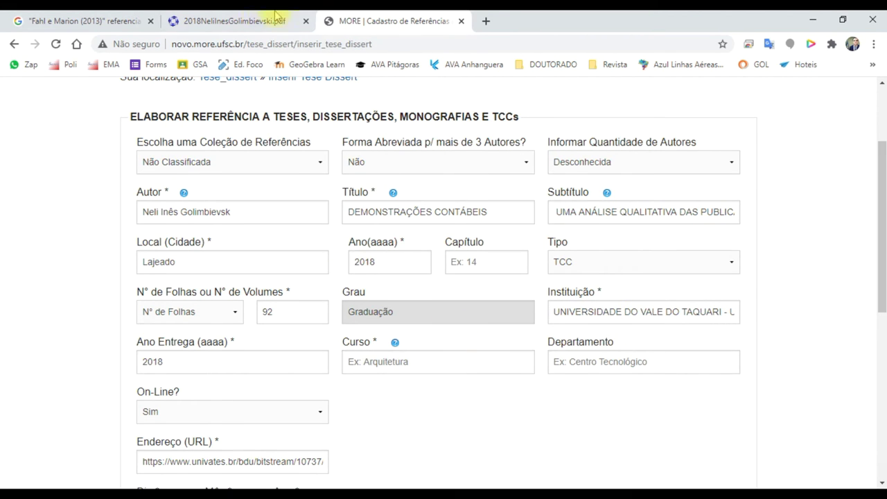
left_click(278, 21)
left_click_drag(370, 260, 531, 261)
double_click(527, 261)
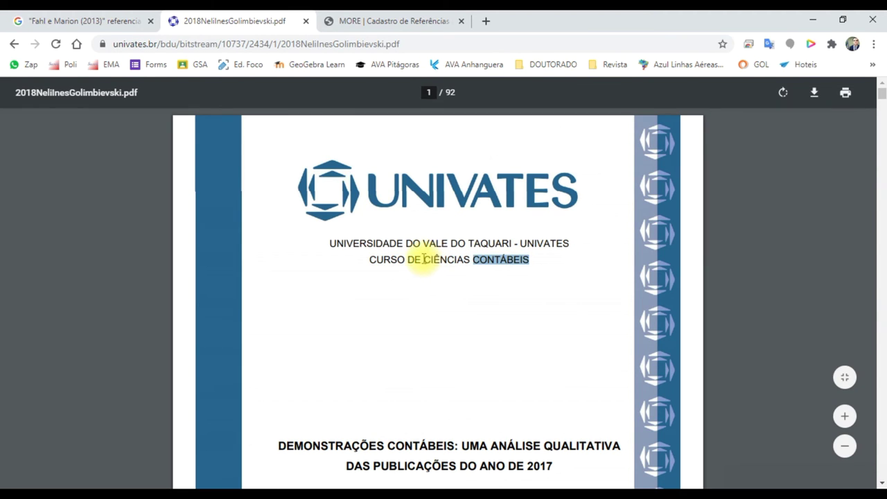
left_click_drag(375, 261, 534, 263)
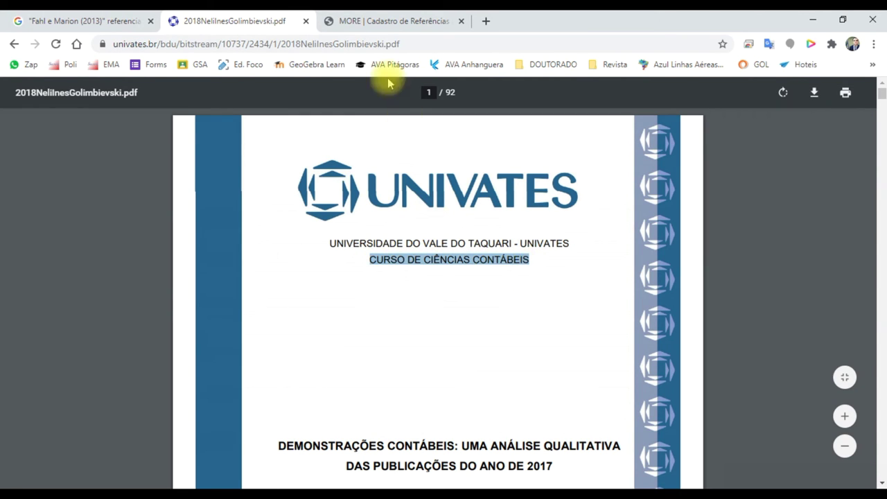
left_click(392, 21)
left_click(420, 359)
key("ctrl+v")
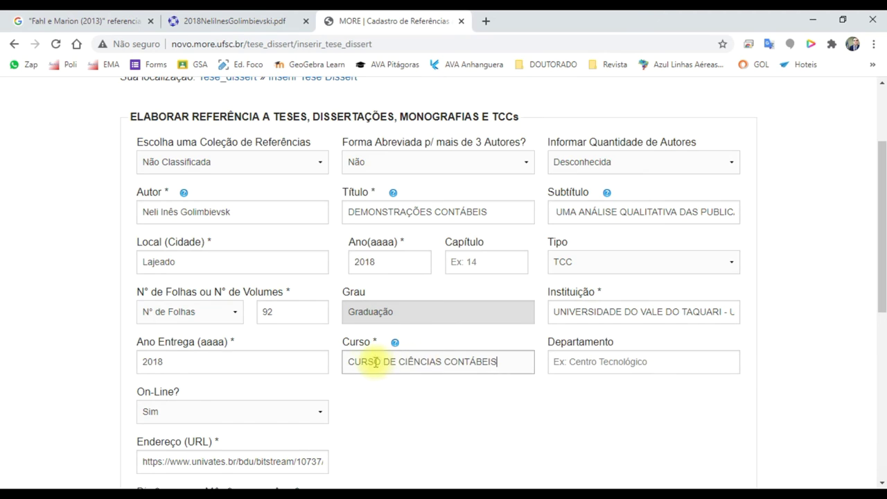
left_click_drag(394, 363, 349, 361)
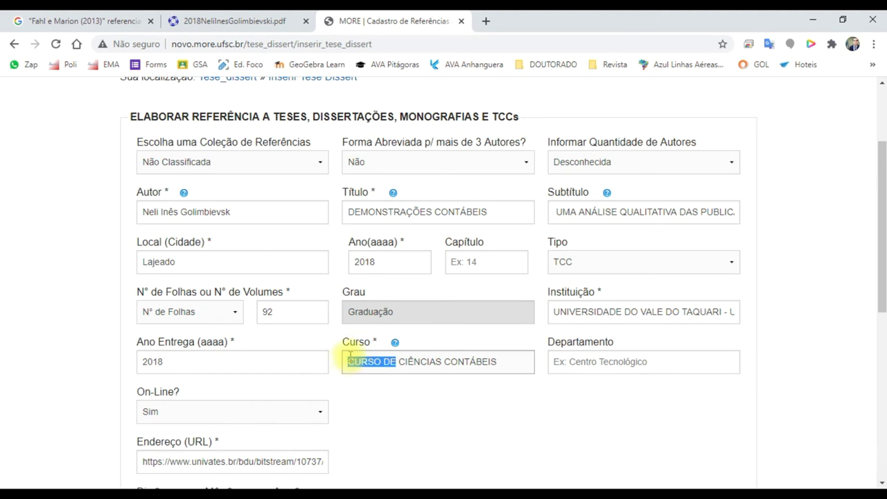
key("BackSpace")
Generate the reference with Departamento left empty, and select the full reference text for copying
left_click(568, 368)
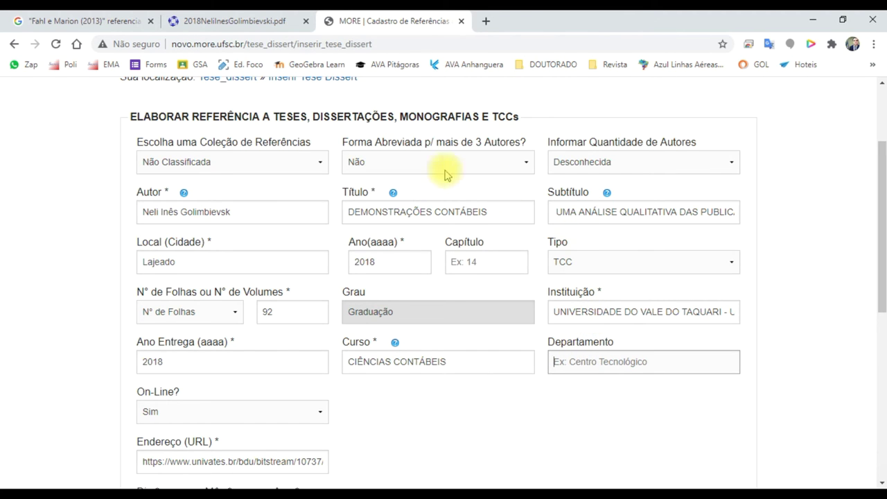
scroll(441, 338, "down", 2)
scroll(441, 338, "down", 1)
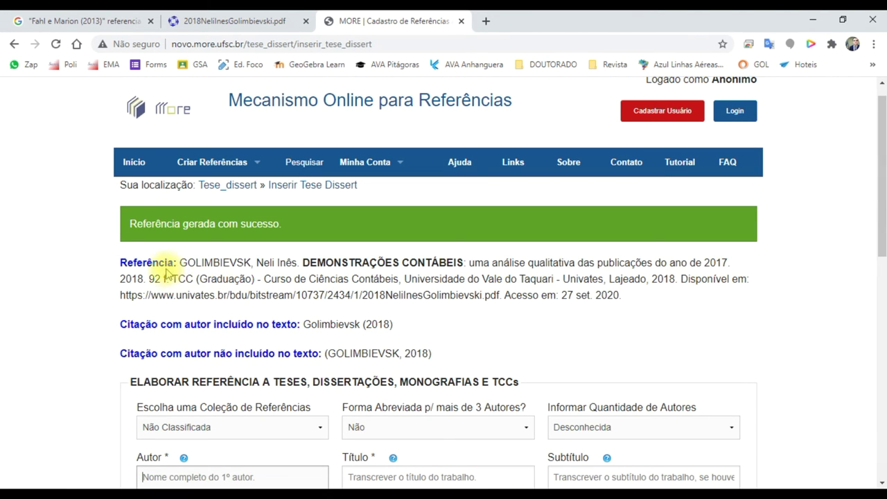
left_click(215, 267)
left_click_drag(181, 263, 623, 298)
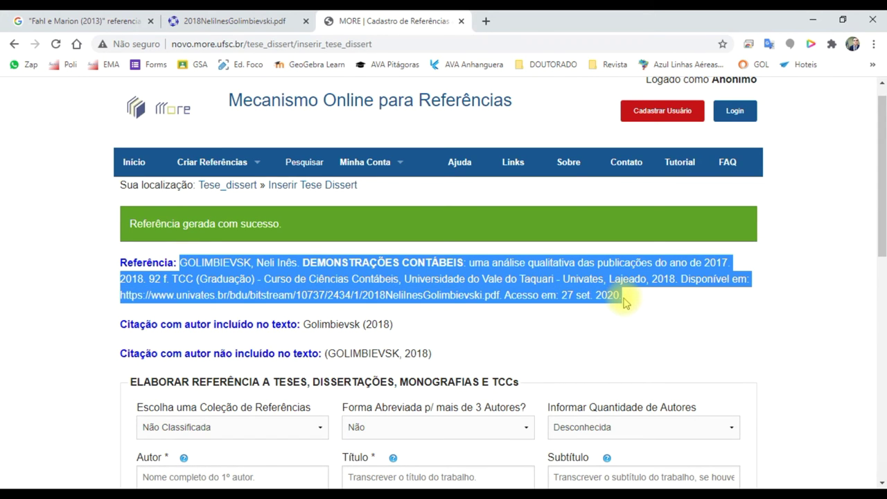
Switch to Word, undo a formatted paste of the reference, and paste it as text only after the last list entry
key("alt+Tab")
key("alt+Tab")
key("Tab")
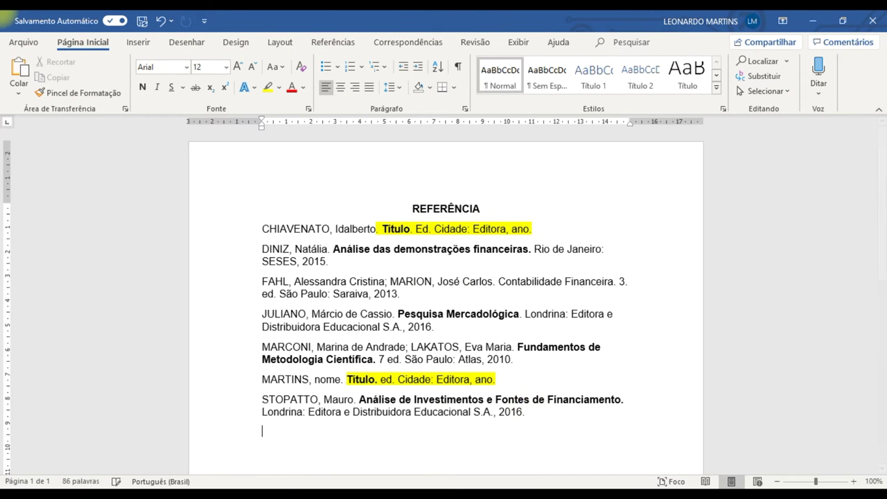
key("ctrl+v")
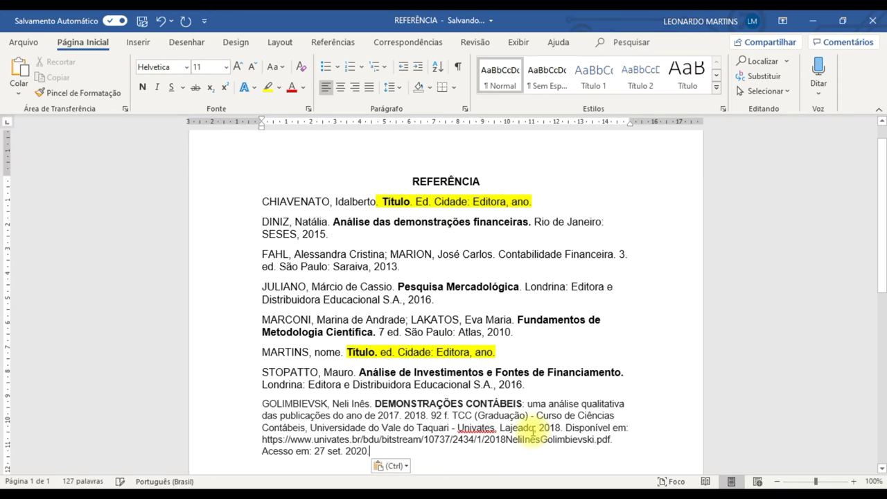
key("ctrl+z")
left_click(19, 92)
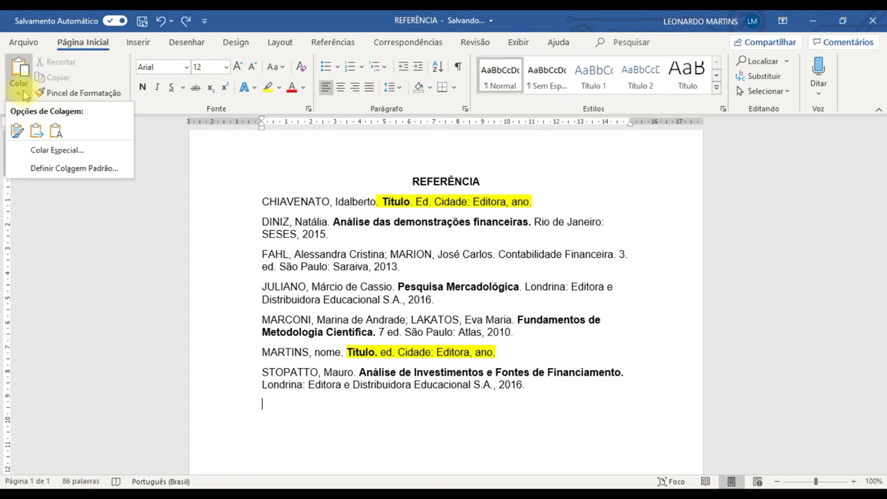
left_click(58, 132)
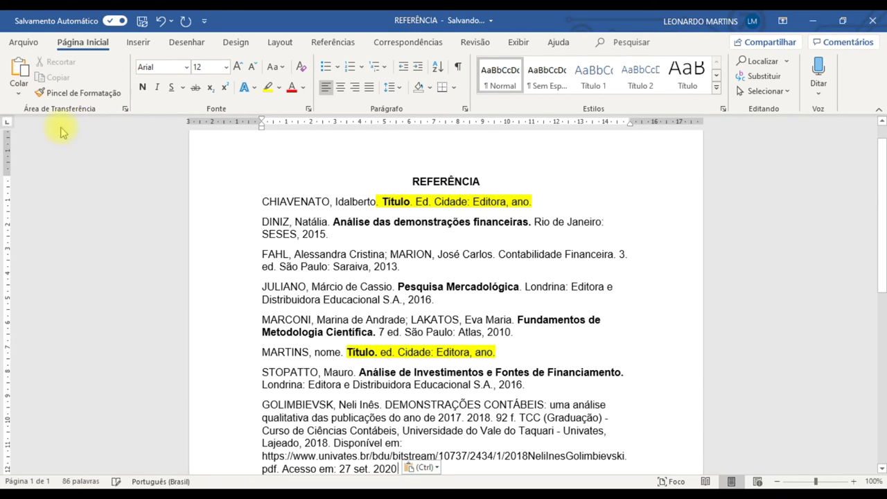
scroll(409, 340, "down", 3)
scroll(409, 340, "up", 1)
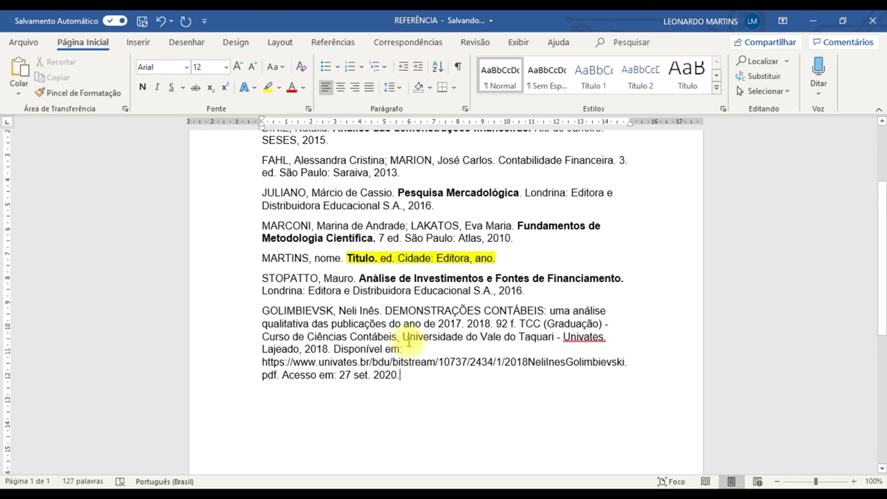
Move the pasted monograph entry to its own paragraph directly after the 2013 "Contabilidade Financeira" entry, without a leftover blank line
left_click_drag(400, 375, 272, 315)
key("ctrl+c")
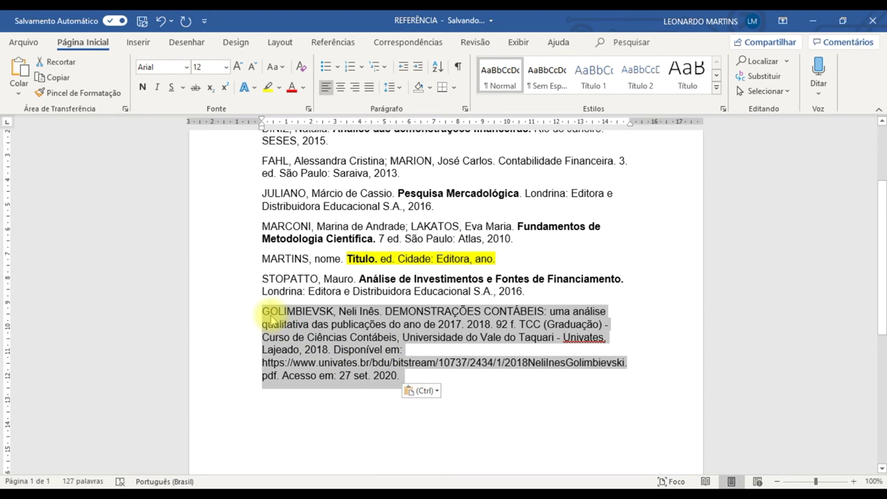
key("Delete")
scroll(341, 317, "up", 3)
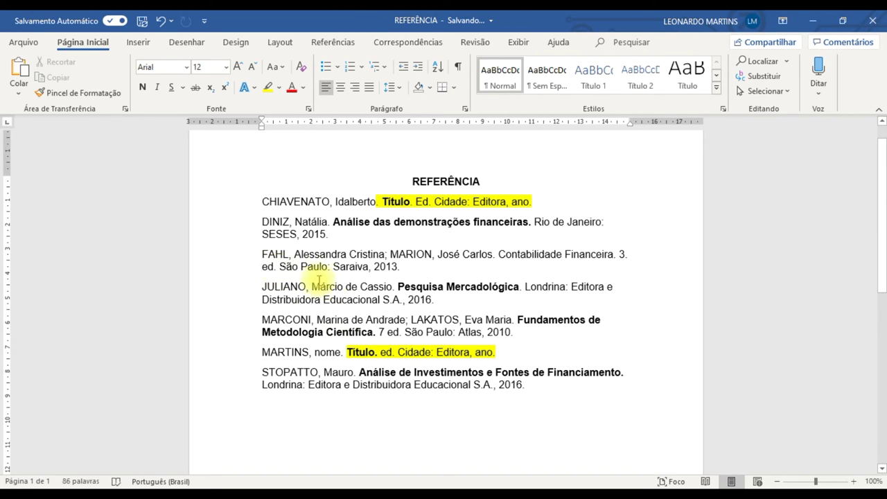
left_click(439, 270)
key("Return")
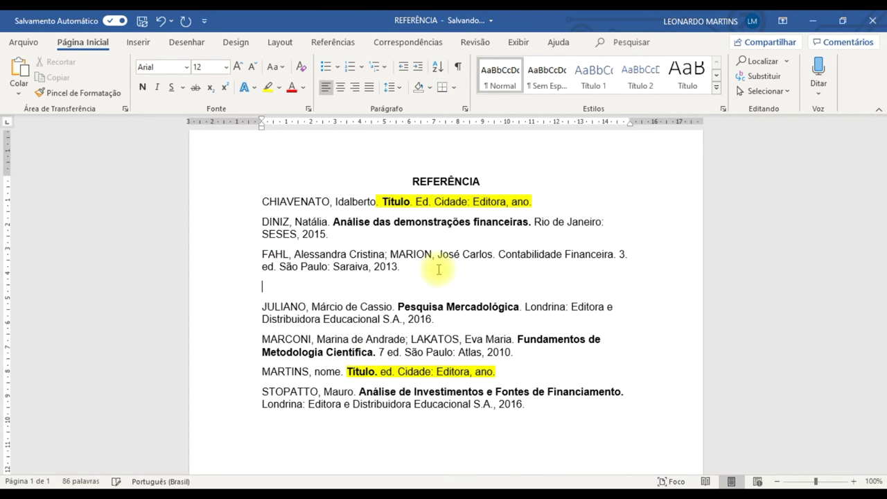
key("ctrl+v")
key("Delete")
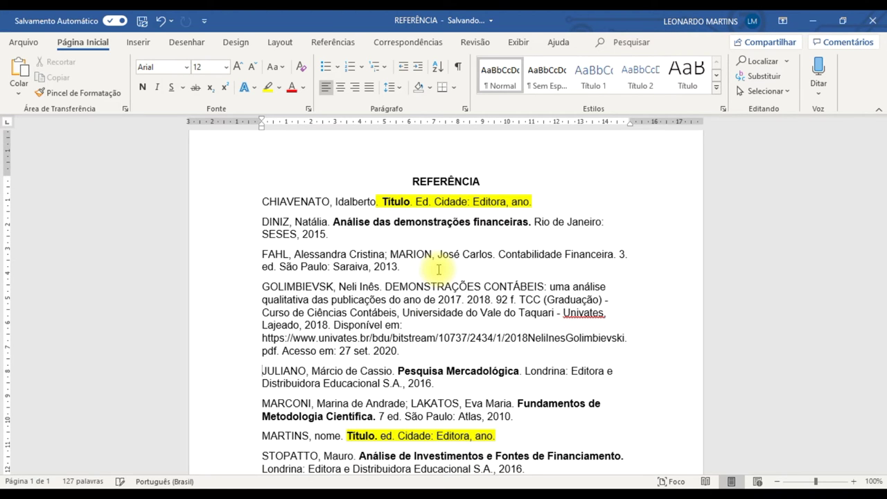
scroll(405, 313, "down", 1)
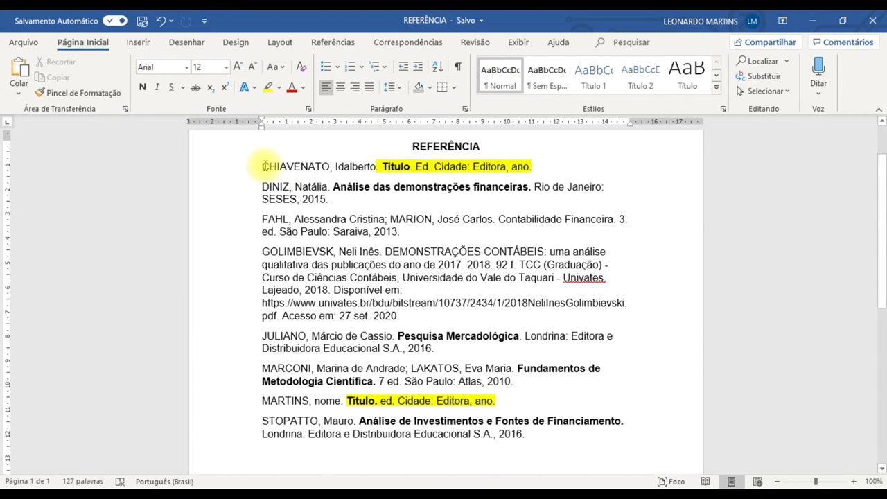
Switch back to the browser's MORE page with the generated reference and citation forms
key("alt+Tab")
key("alt+Tab")
left_click(452, 136)
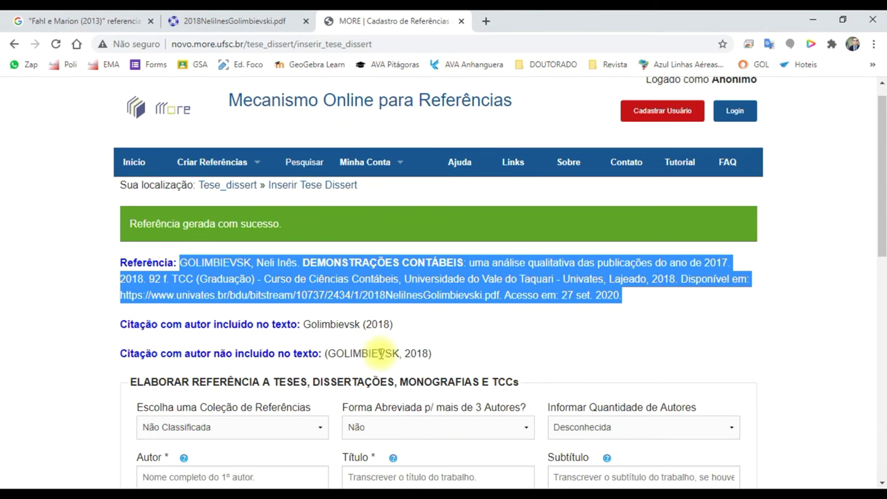
Close the monograph's PDF in the browser, keeping the MORE page open, and switch back to the REFERÊNCIA document in Word
scroll(312, 159, "up", 1)
left_click(272, 25)
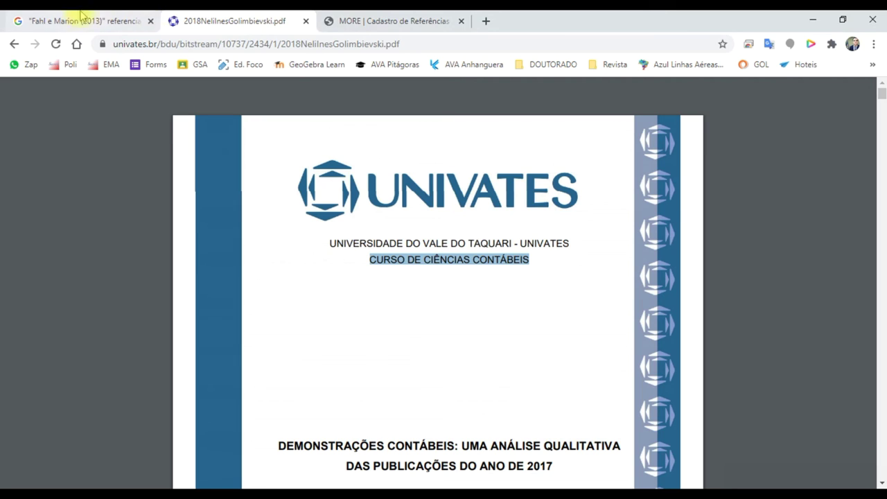
left_click(307, 21)
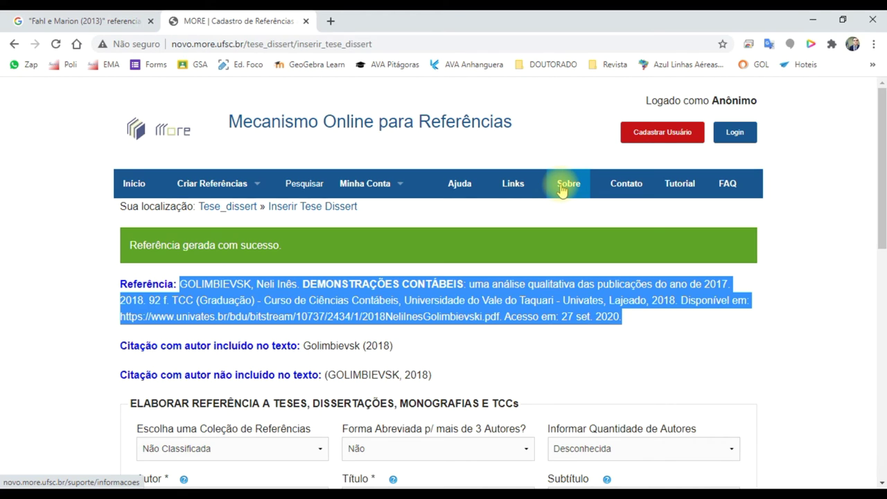
scroll(628, 315, "down", 2)
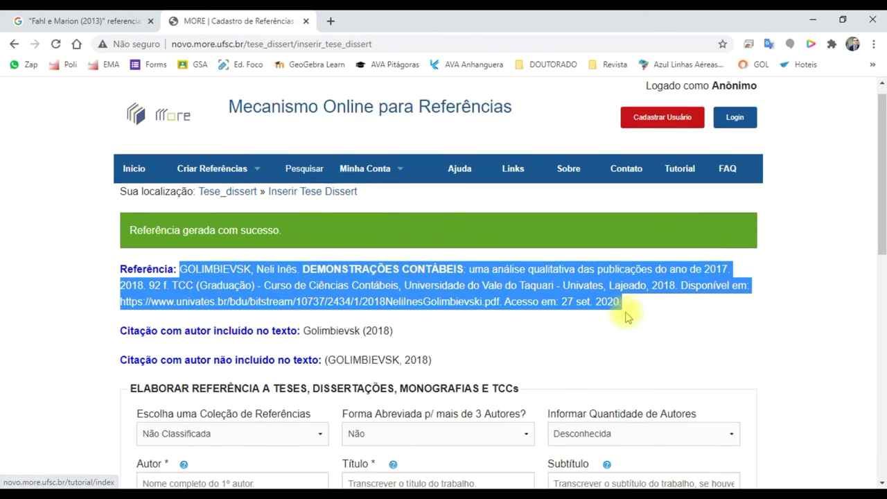
scroll(628, 315, "down", 5)
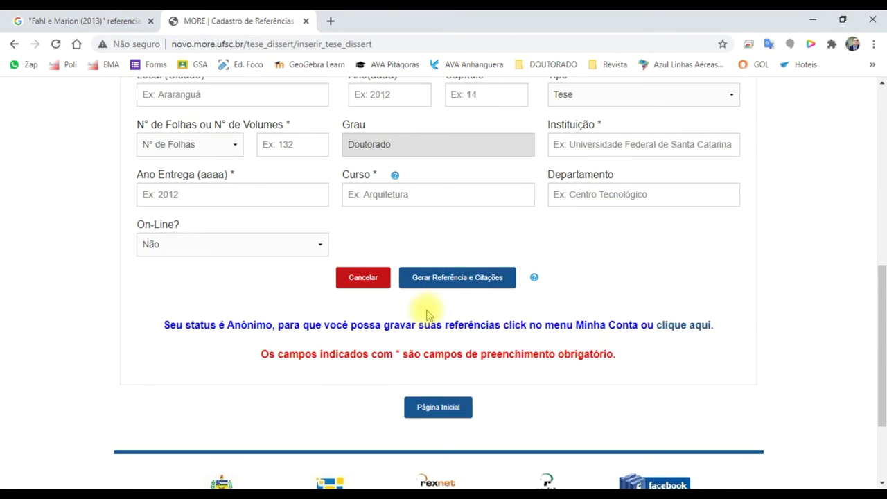
scroll(398, 325, "up", 7)
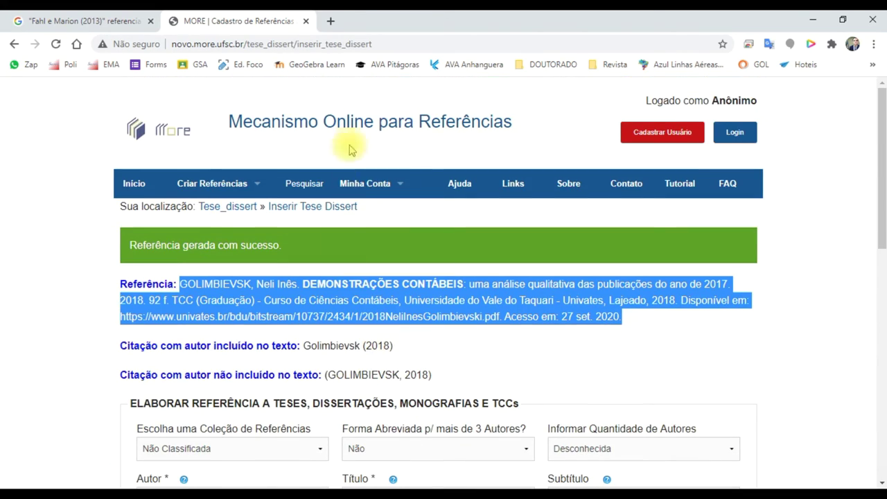
left_click(132, 27)
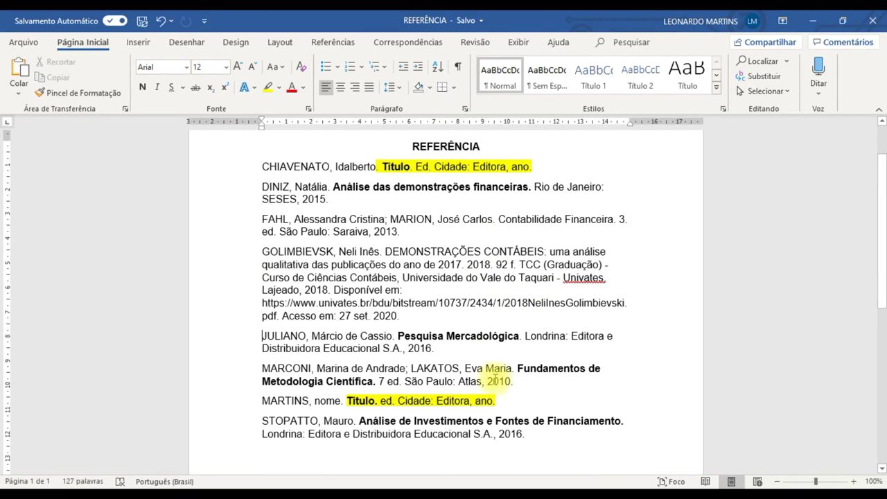
Copy every entry below the heading of the REFERÊNCIA document, after glancing at the ATIVIDADE2 document's chapter 3 citations
key("alt+Tab")
key("alt+Tab")
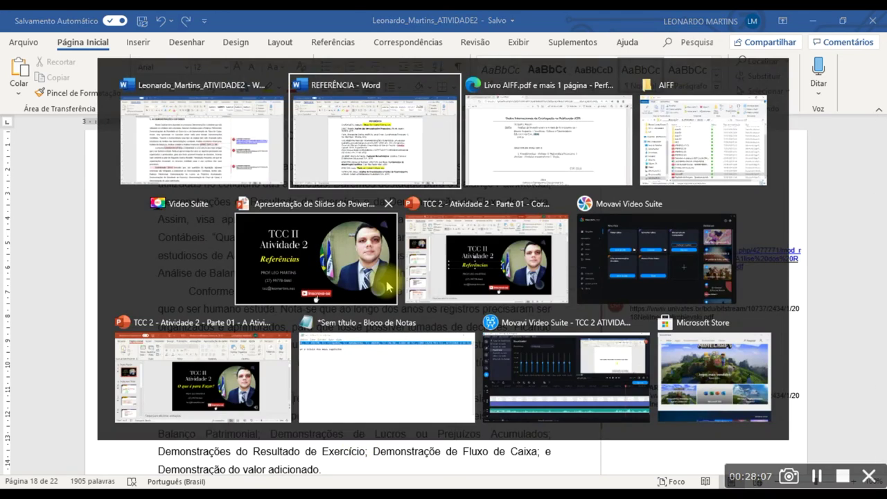
key("alt+Tab")
scroll(391, 284, "down", 8)
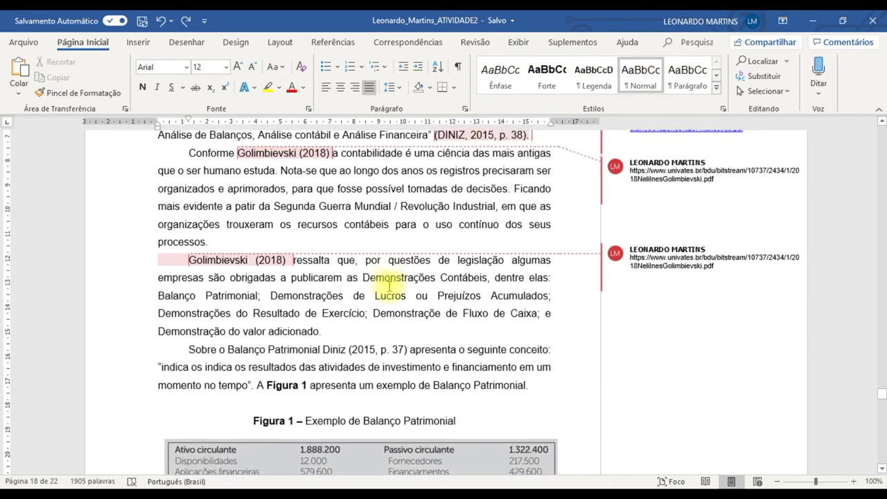
scroll(388, 295, "down", 4)
key("alt+Tab")
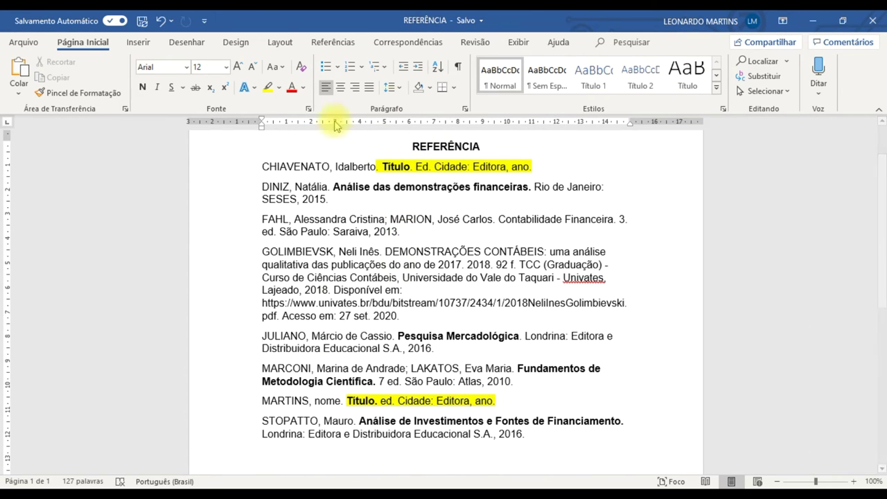
left_click_drag(258, 167, 543, 443)
key("ctrl+c")
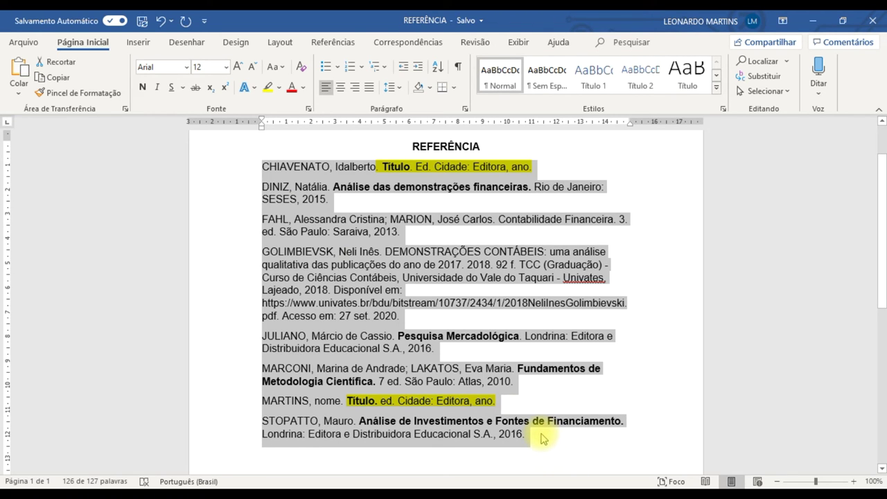
Paste the copied entries below the REFERÊNCIAS heading on page 21 of the ATIVIDADE2 document
key("alt+Tab")
scroll(517, 395, "down", 15)
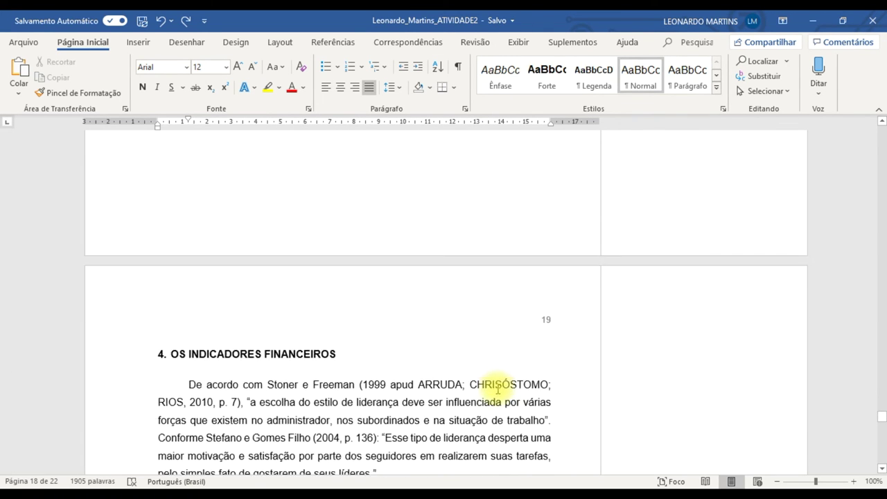
scroll(498, 389, "down", 20)
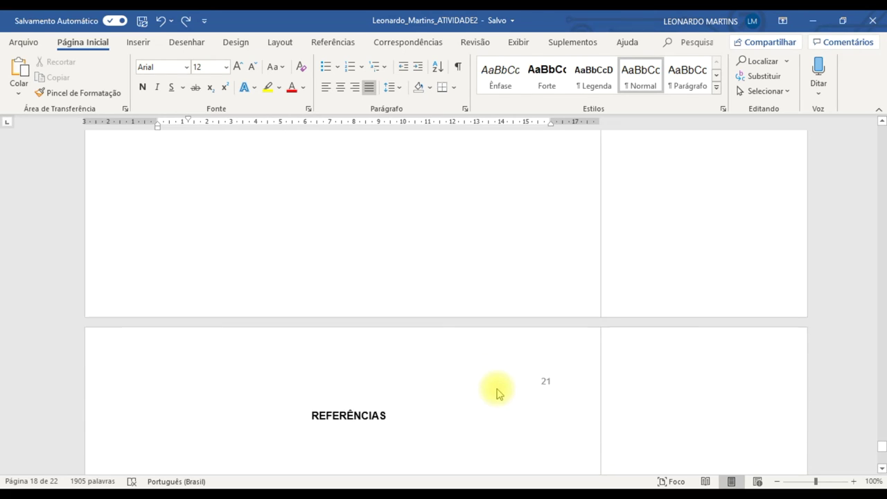
left_click(421, 285)
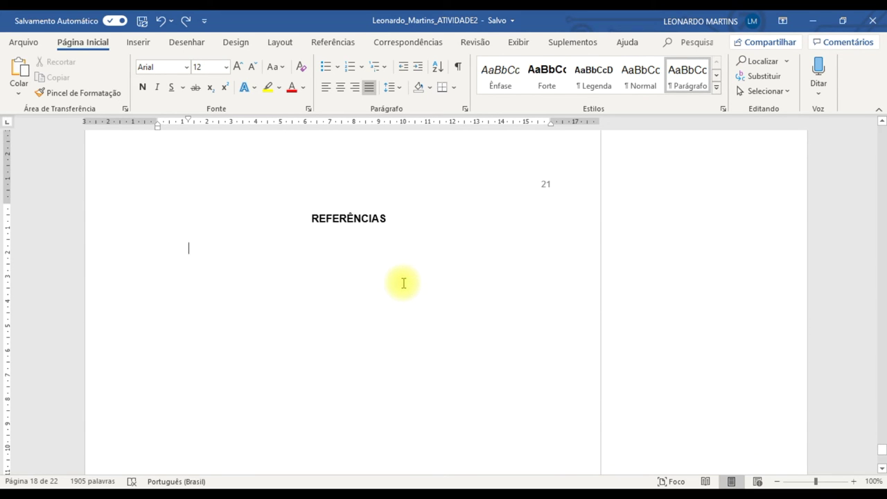
key("ctrl+v")
left_click_drag(159, 248, 455, 451)
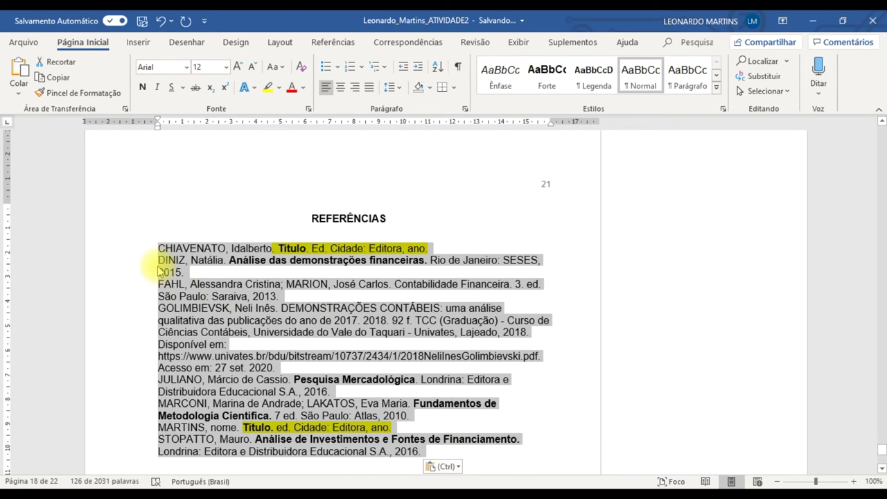
Insert a blank line between each pair of consecutive entries in the pasted reference list
left_click(156, 262)
key("Return")
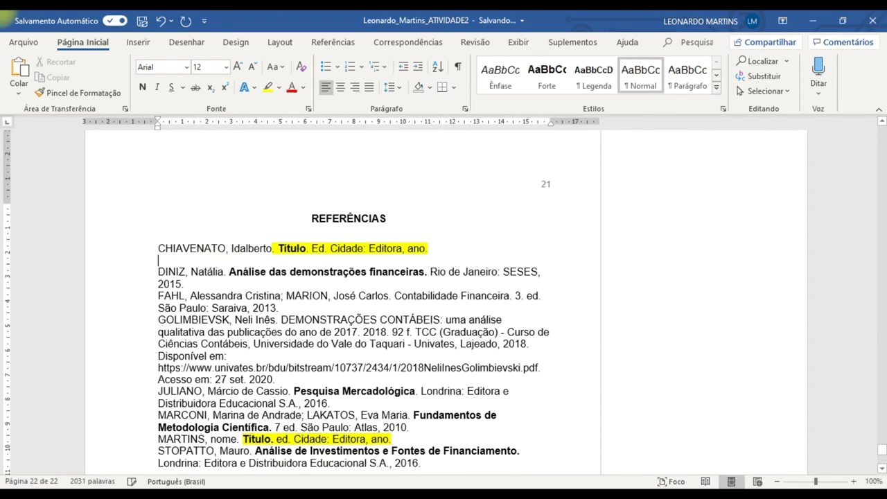
key("Return")
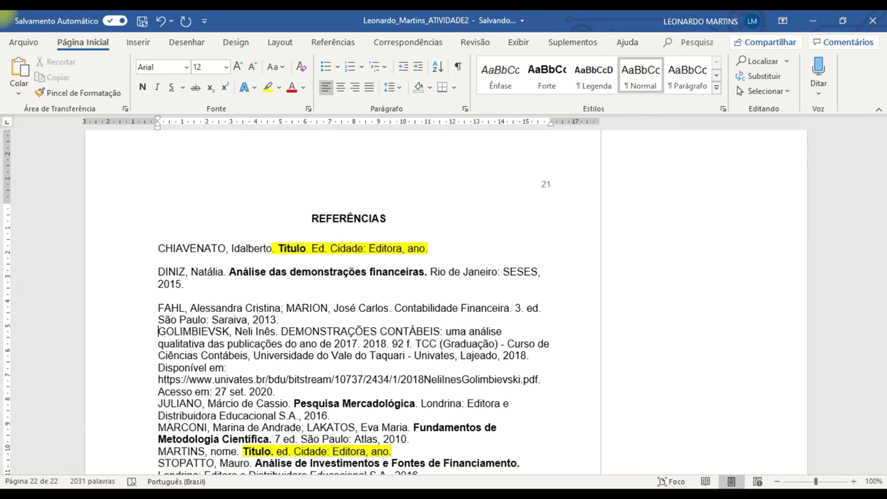
key("Return")
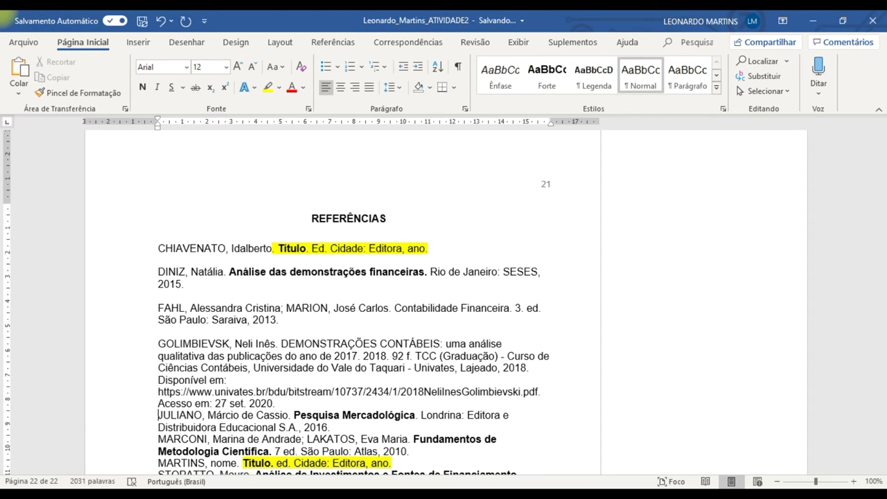
key("Return")
key("Return")
key("Down")
key("Down")
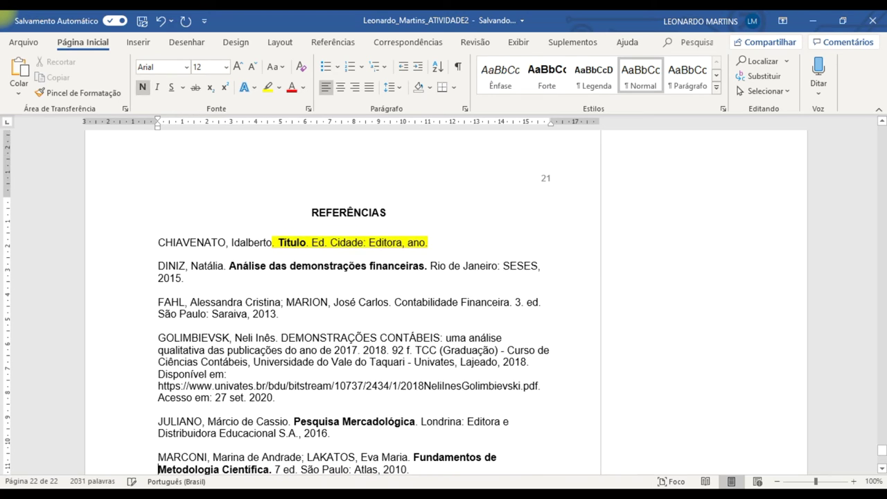
key("Return")
key("Down")
key("Return")
key("Down")
key("Down")
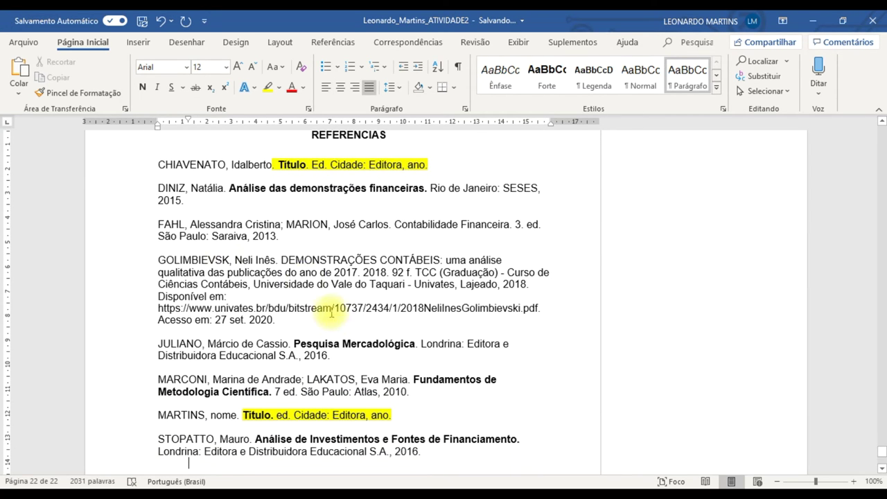
Examine the highlighted placeholder entries in the reference list and the in-text citations across chapters 2 to 4
scroll(333, 321, "up", 2)
left_click_drag(198, 225, 404, 226)
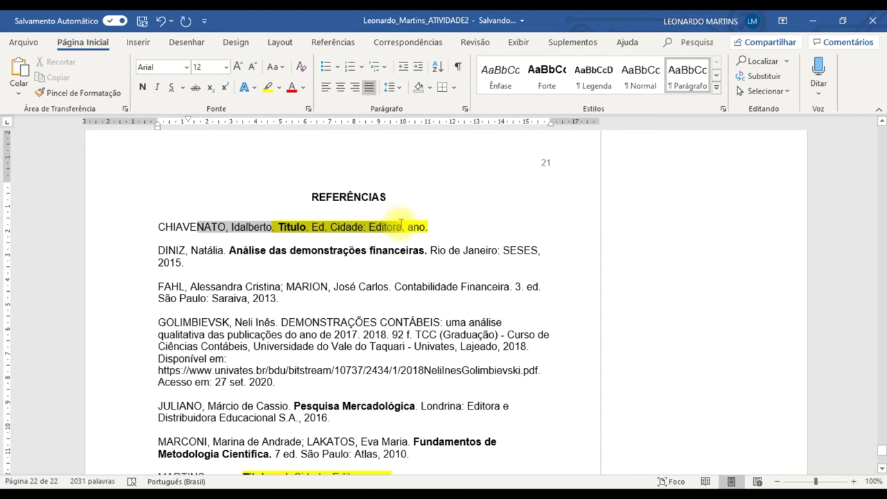
scroll(360, 333, "down", 4)
left_click_drag(160, 322, 327, 322)
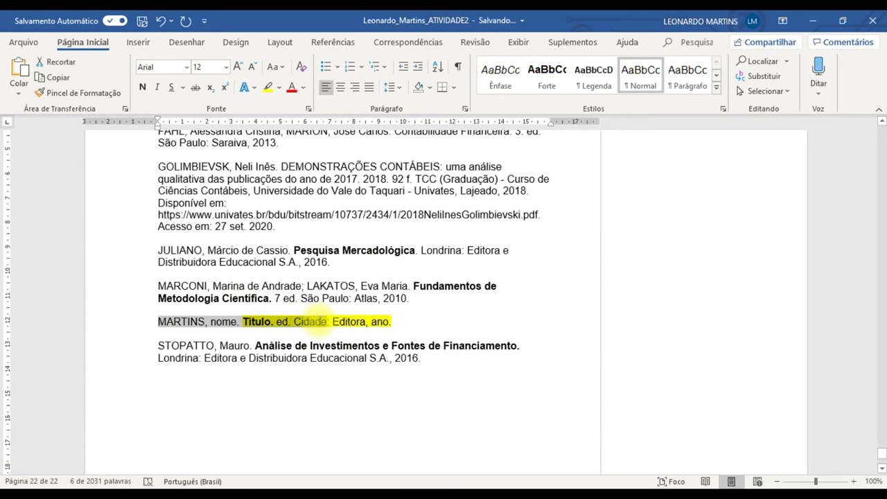
scroll(320, 321, "up", 1)
scroll(320, 321, "up", 15)
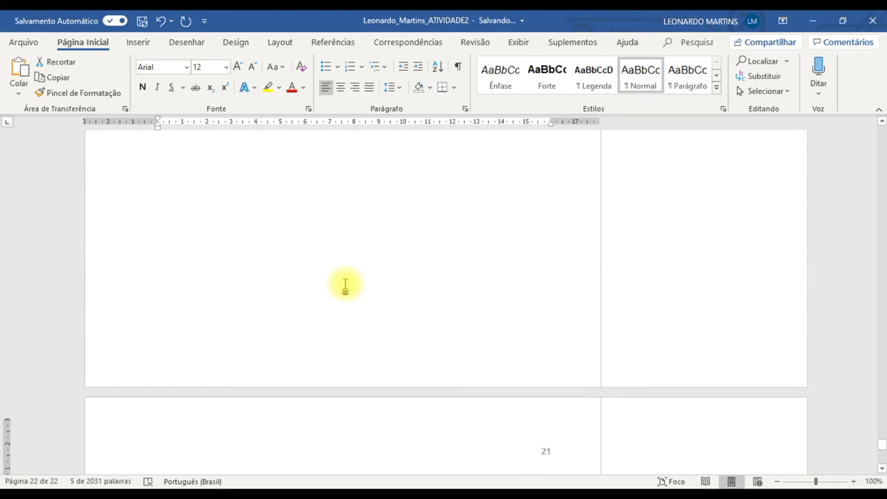
scroll(340, 285, "up", 15)
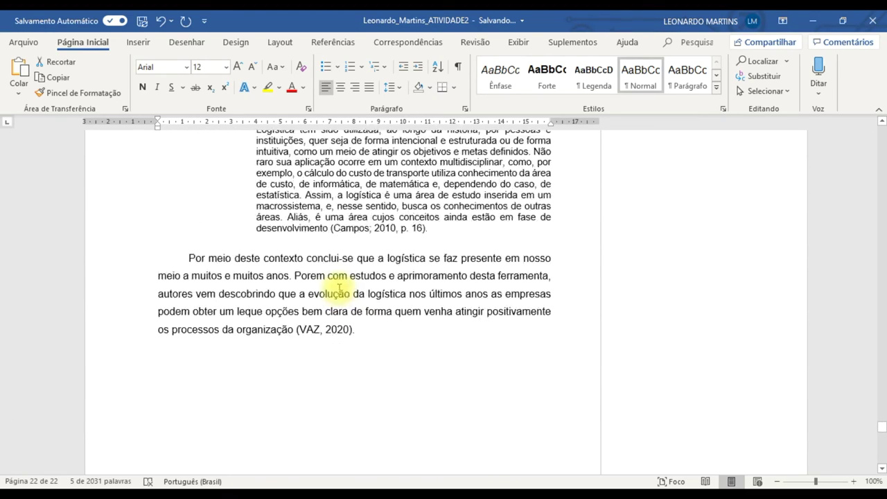
scroll(340, 287, "up", 15)
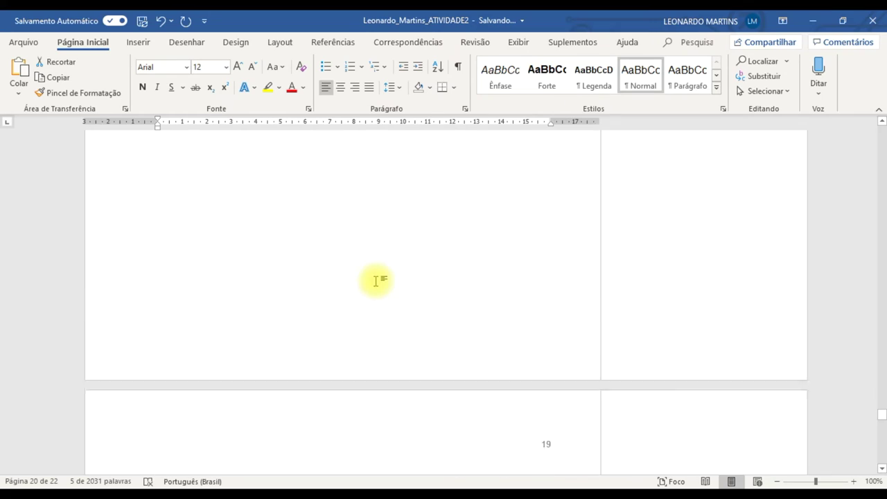
scroll(374, 287, "up", 15)
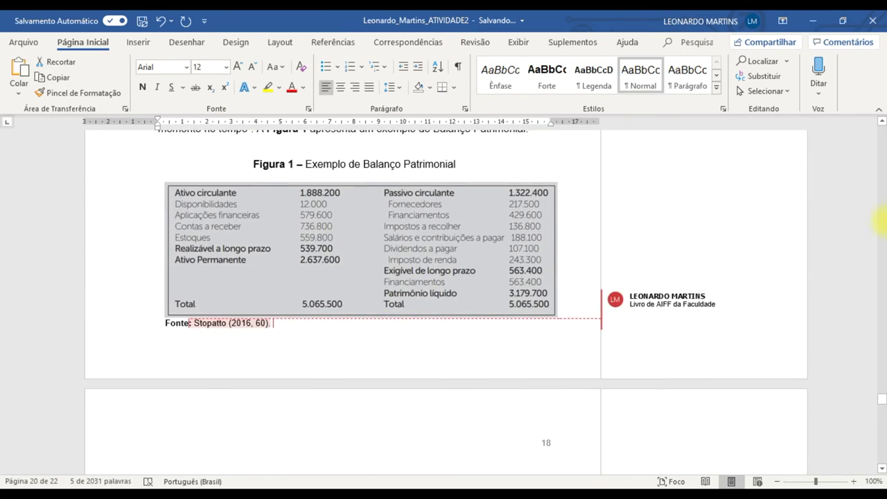
scroll(884, 215, "up", 5)
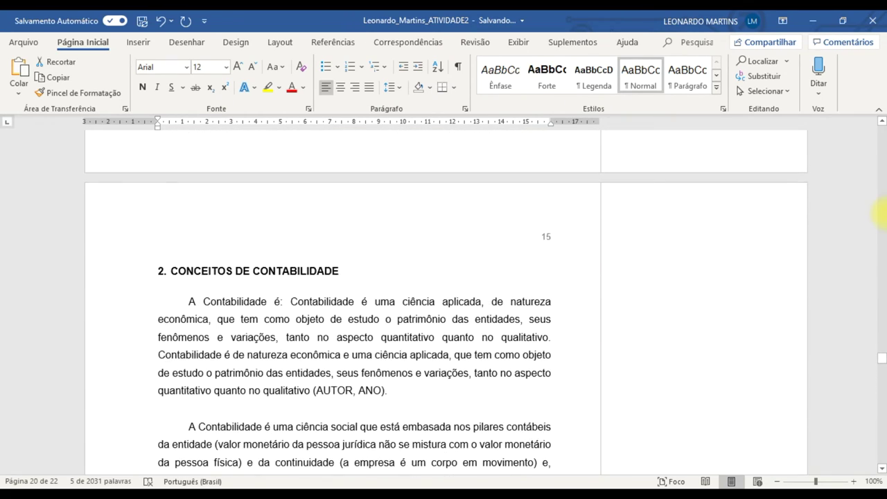
scroll(461, 283, "down", 15)
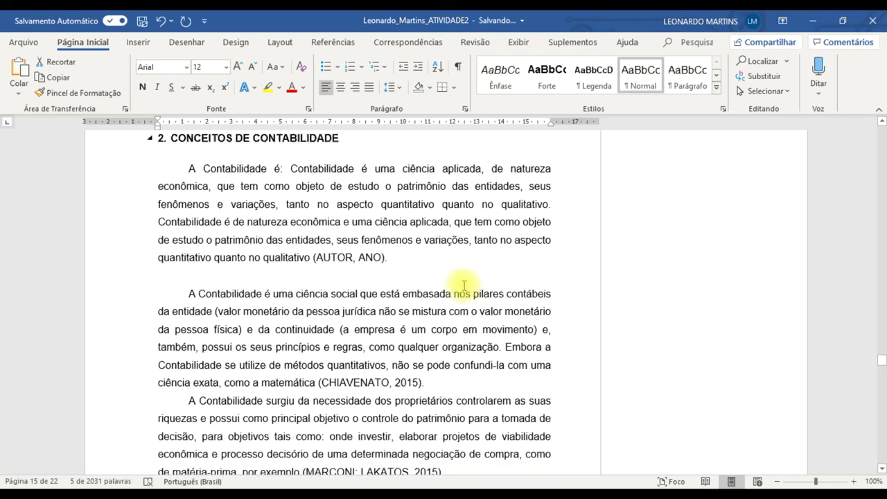
scroll(463, 285, "down", 15)
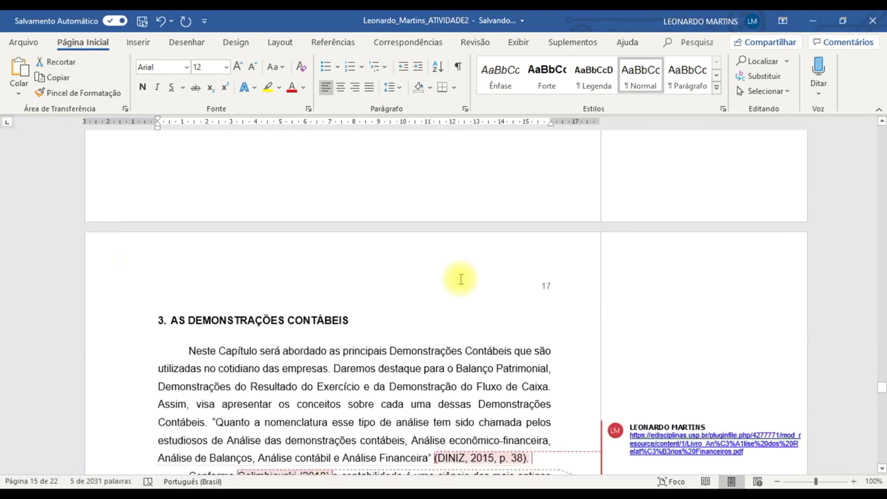
scroll(461, 279, "down", 10)
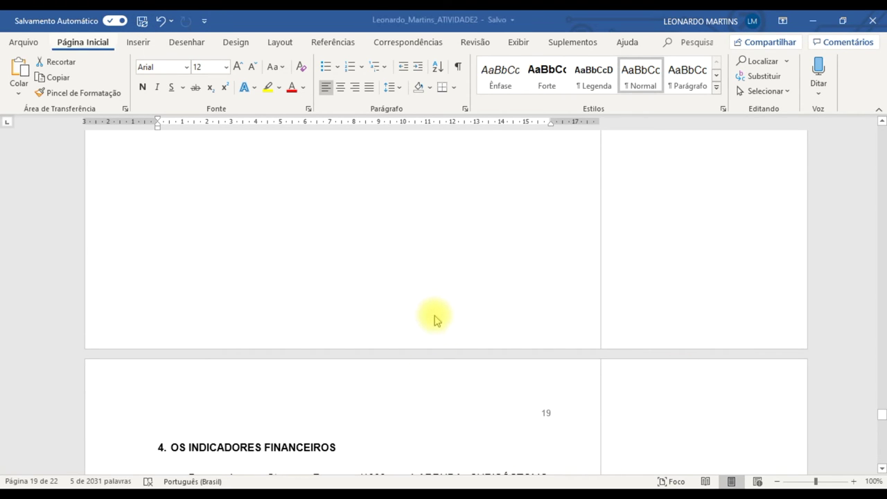
key("alt")
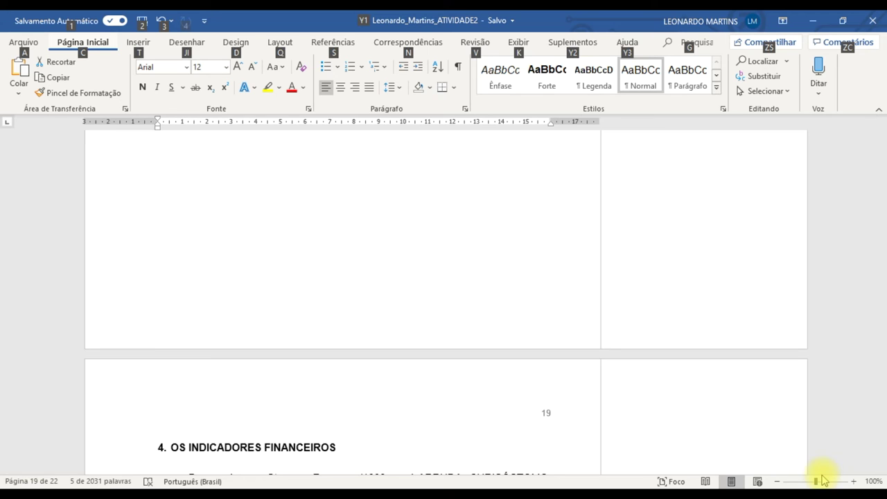
scroll(661, 397, "down", 20)
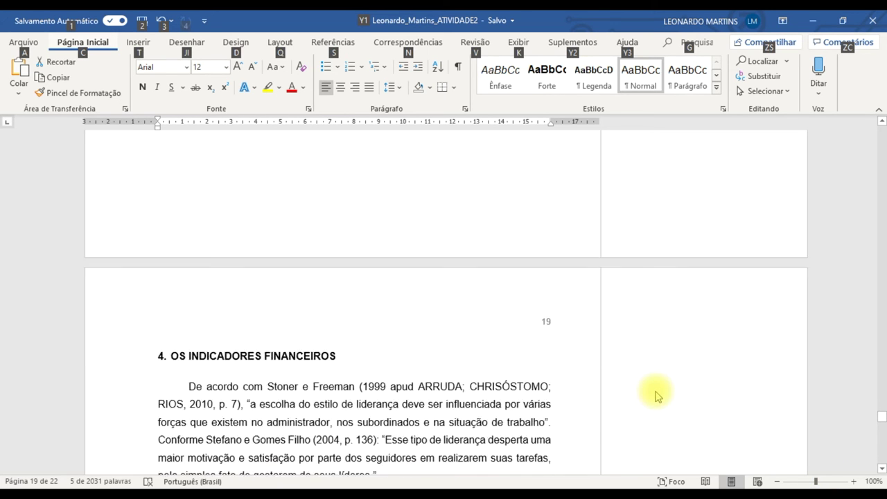
scroll(555, 389, "up", 10)
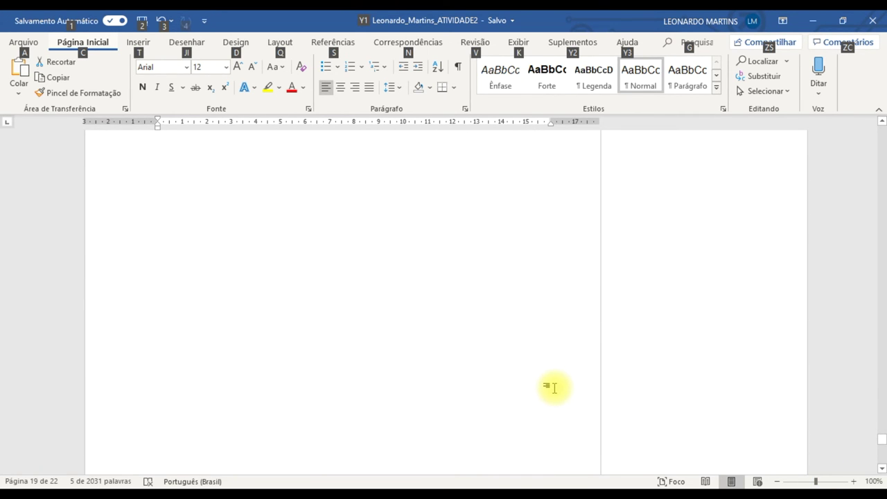
scroll(552, 388, "down", 3)
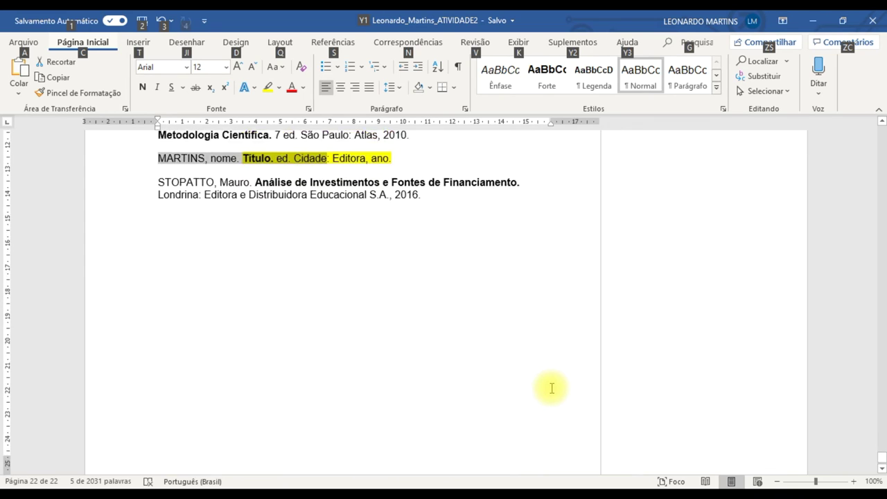
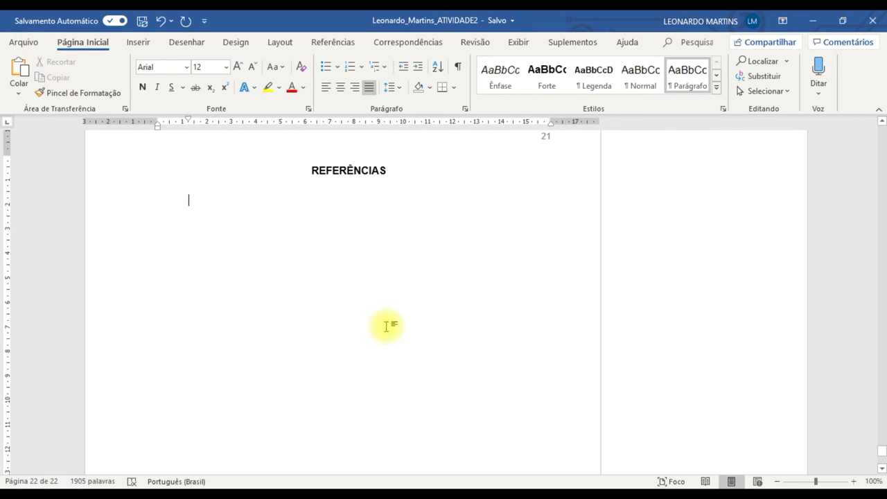
Create a new blank Word document
key("ctrl+n")
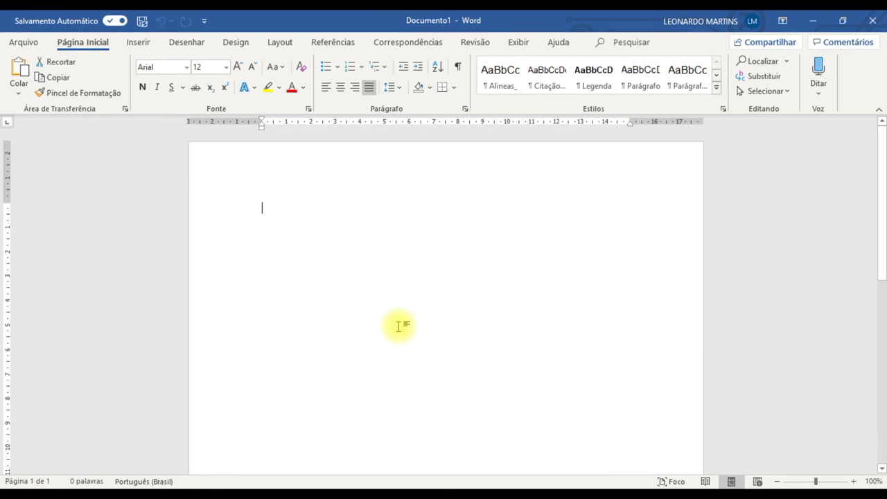
Centre the first paragraph and save the blank document as REFERÊNCIA in the TCC 2 - Atividade 2 folder
key("ctrl+e")
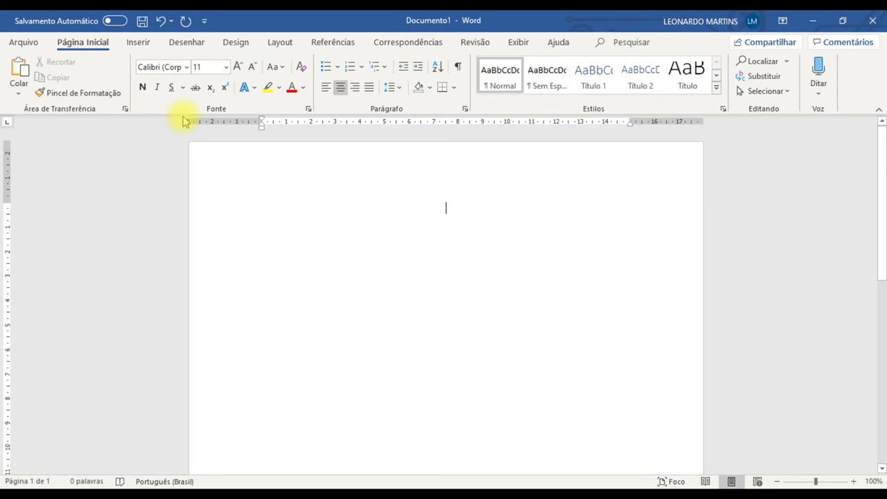
left_click(25, 43)
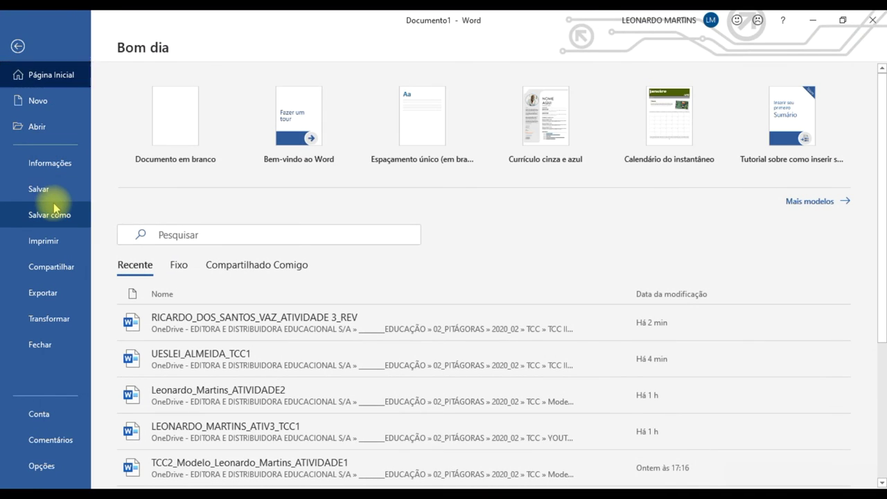
left_click(56, 211)
left_click(203, 400)
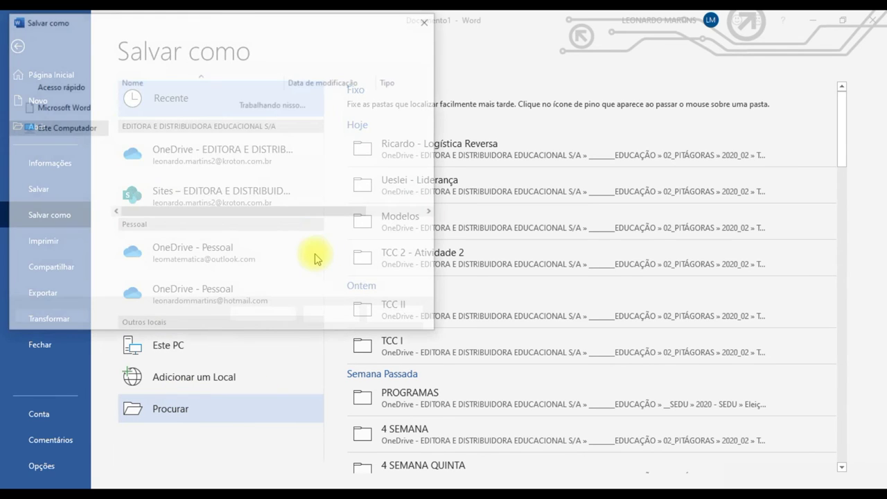
scroll(78, 132, "up", 3)
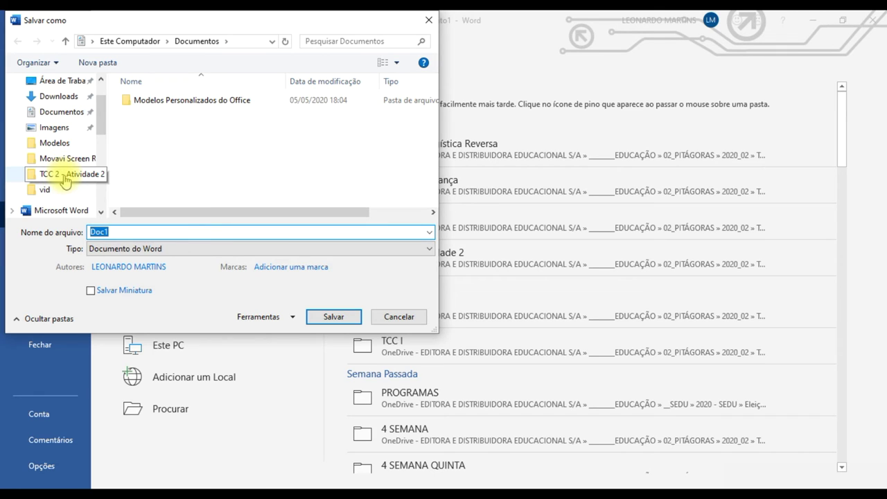
left_click(64, 178)
left_click(191, 231)
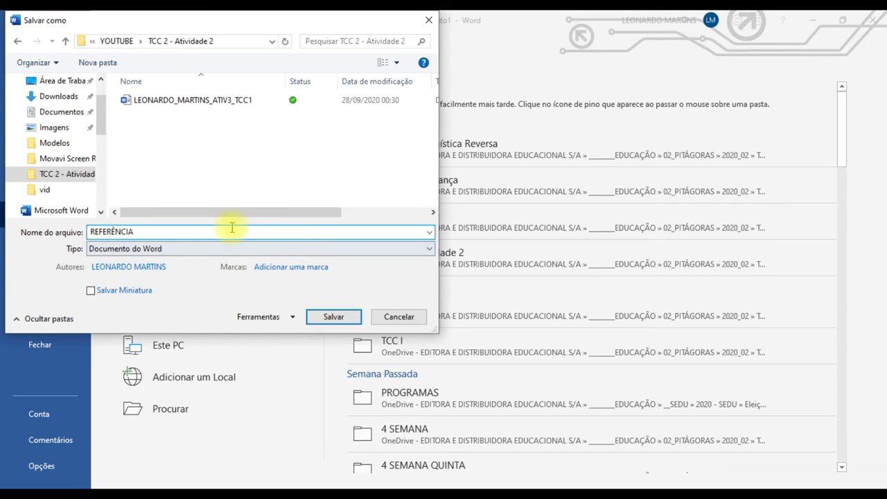
left_click(331, 321)
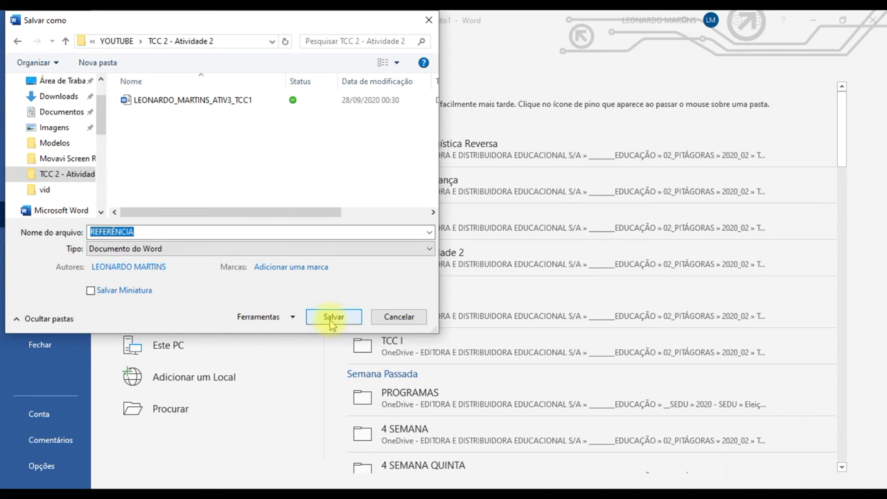
left_click(334, 320)
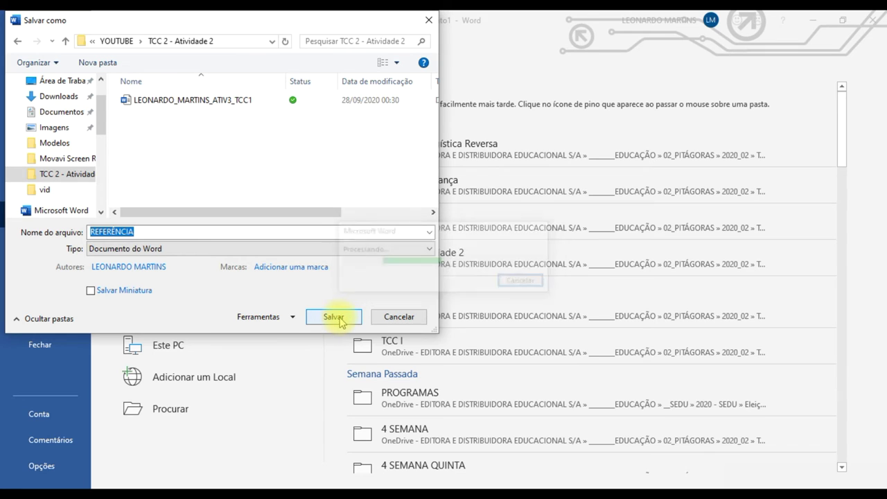
left_click(337, 316)
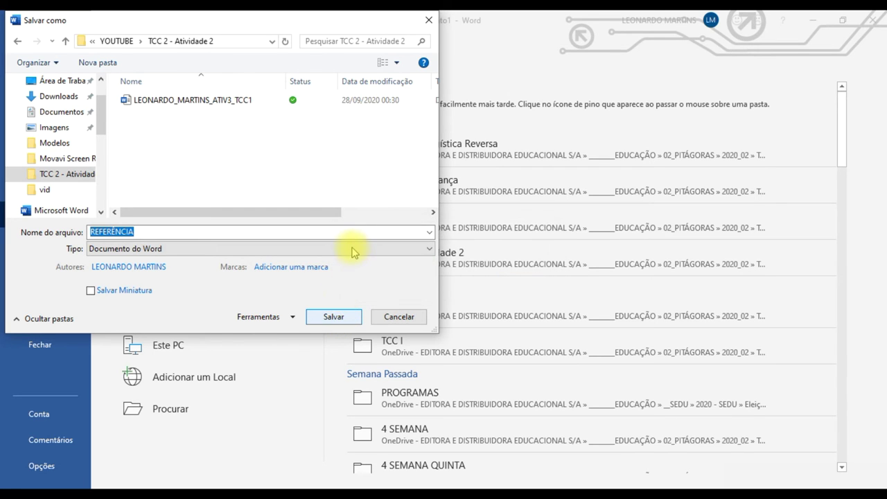
left_click(17, 46)
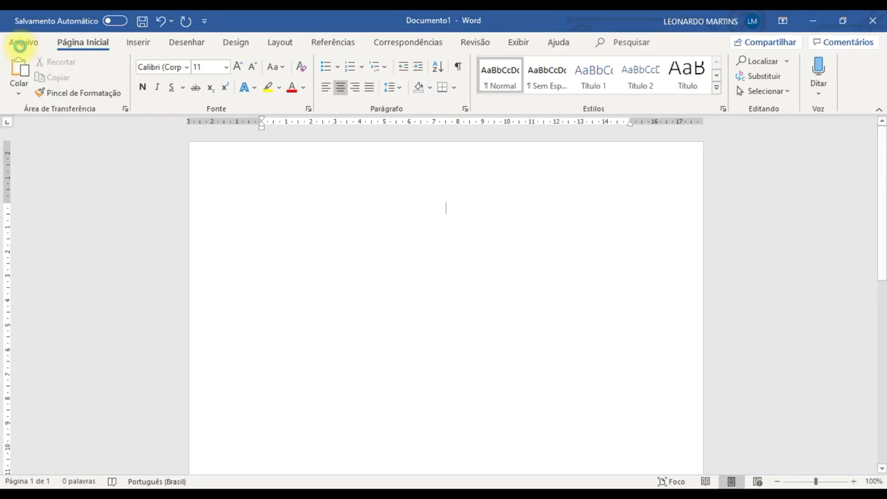
Enter the title REFERÊNCIA on the centred first line at size 16 and start a justified paragraph below it
left_click(405, 209)
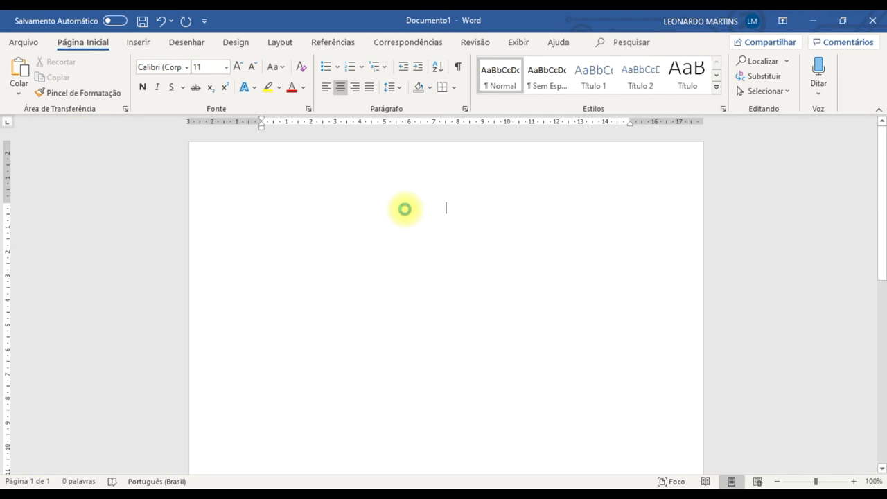
type("R")
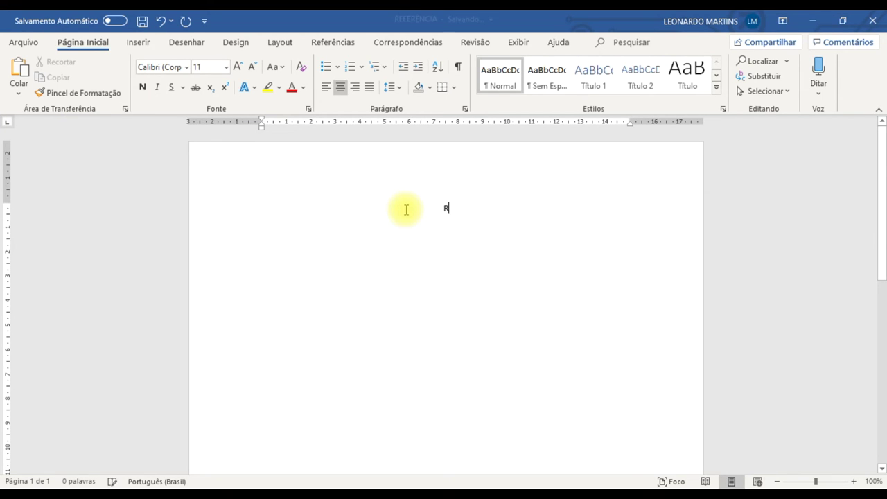
type("EFERÊN")
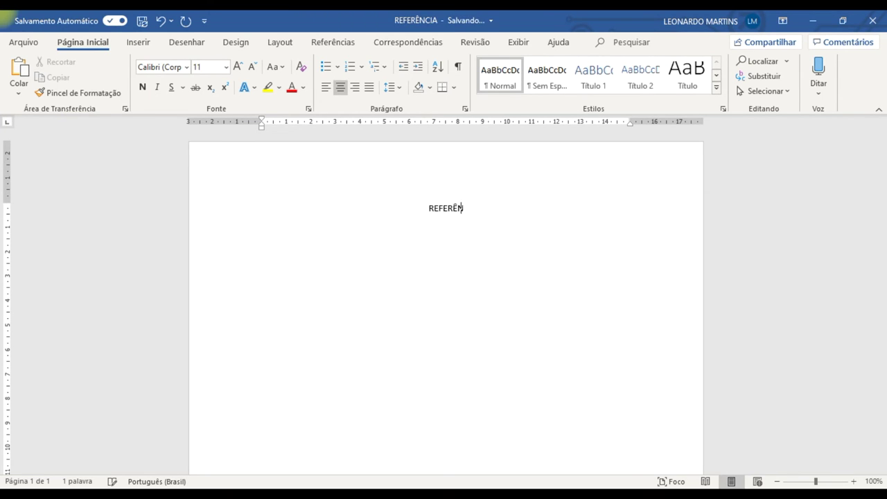
type("CIA")
triple_click(407, 209)
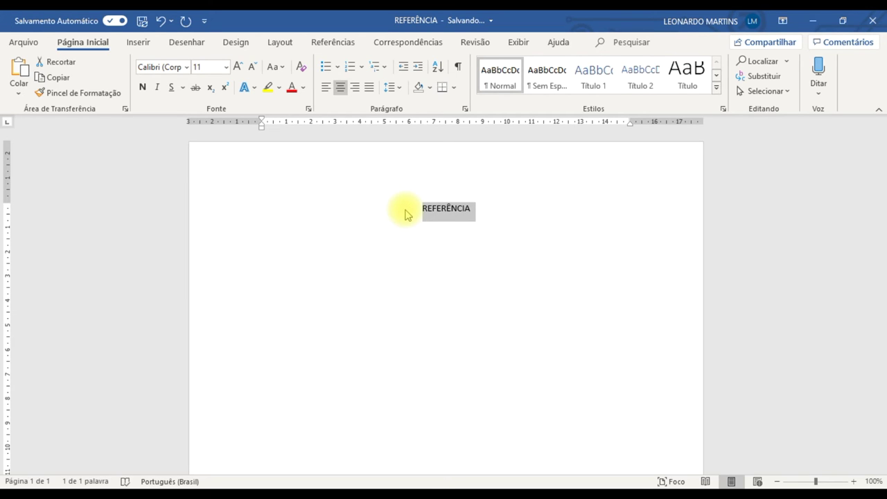
key("ctrl+shift+period")
key("ctrl+shift+period")
key("ctrl+shift+period")
key("End")
key("Return")
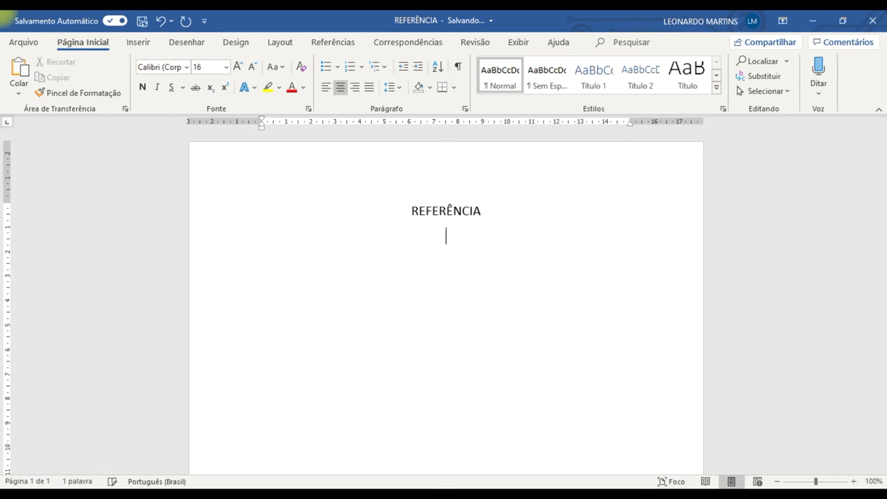
key("ctrl+j")
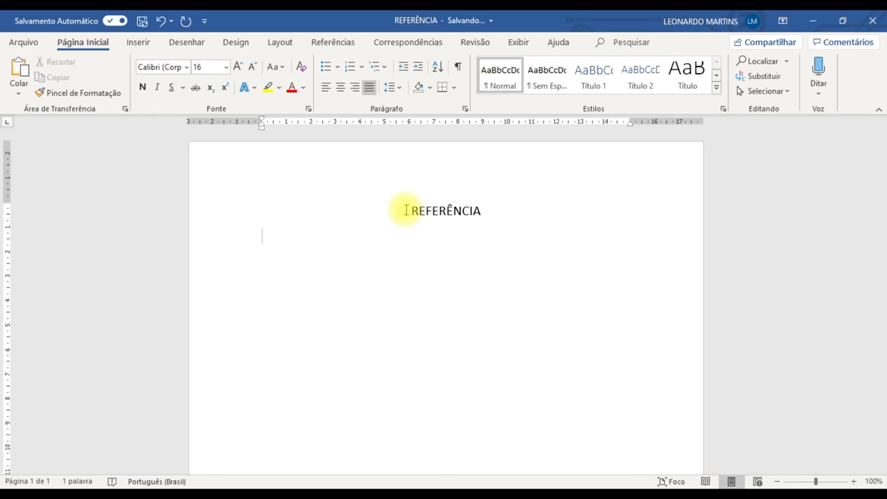
Set all the text to Arial 12 and make the REFERÊNCIA title bold
left_click_drag(391, 214, 435, 317)
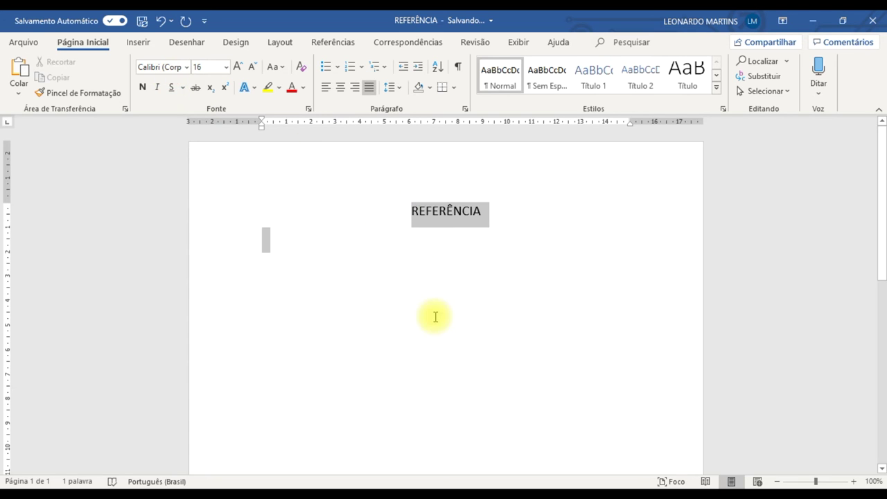
left_click(178, 67)
type("Arial")
key("Tab")
type("12")
key("Return")
left_click(460, 212)
left_click(142, 87)
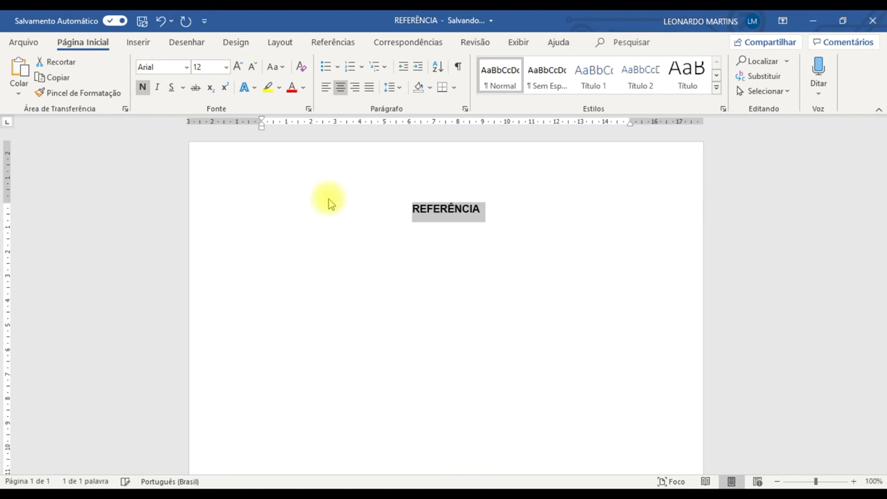
left_click(328, 240)
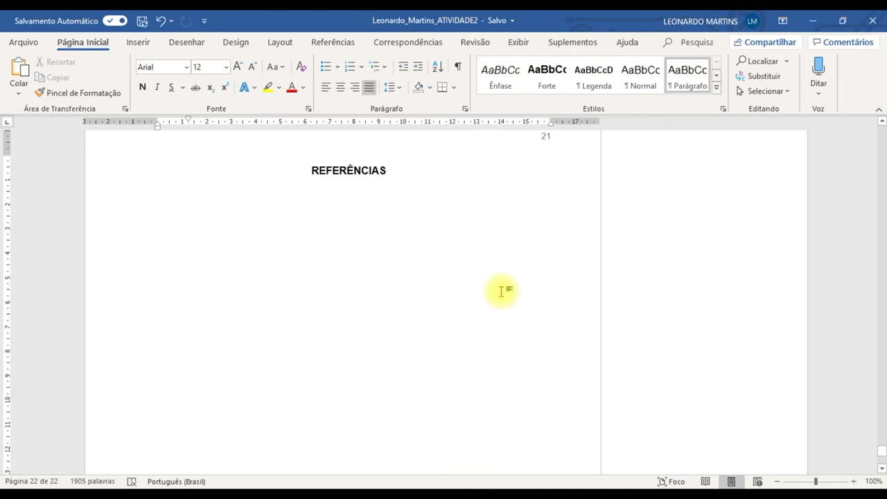
Switch to the ATIVIDADE2 document and examine the introduction and the start of chapter 2 for author citations
key("alt+Tab")
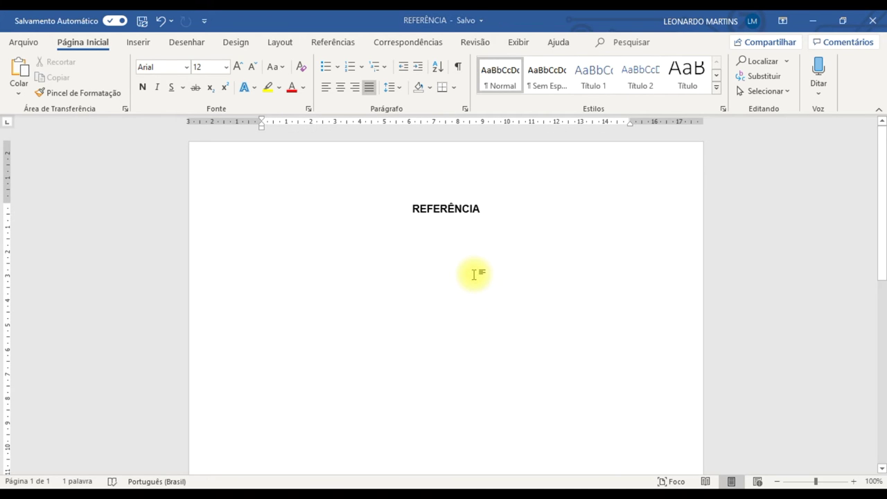
key("alt+Tab")
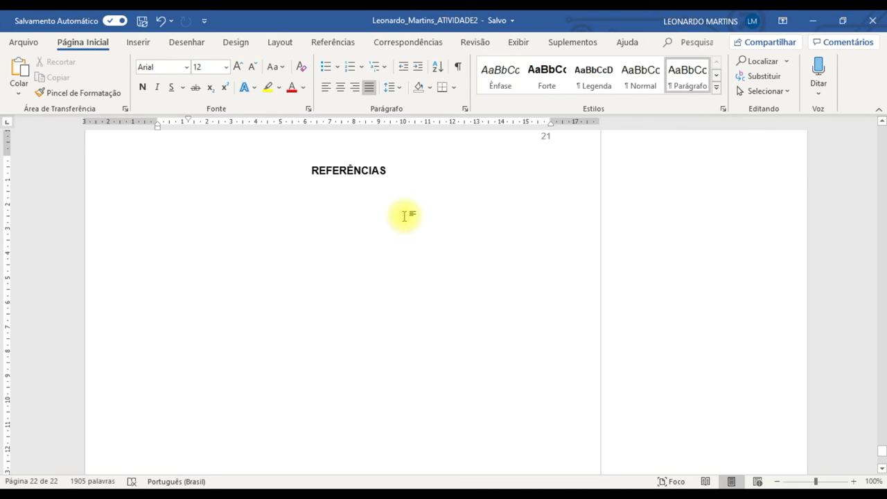
scroll(406, 215, "up", 5)
scroll(405, 216, "up", 15)
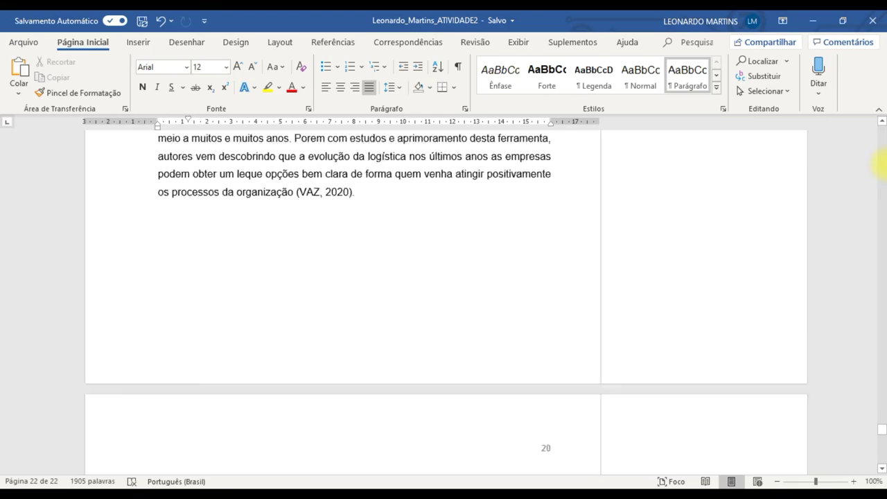
scroll(880, 165, "up", 15)
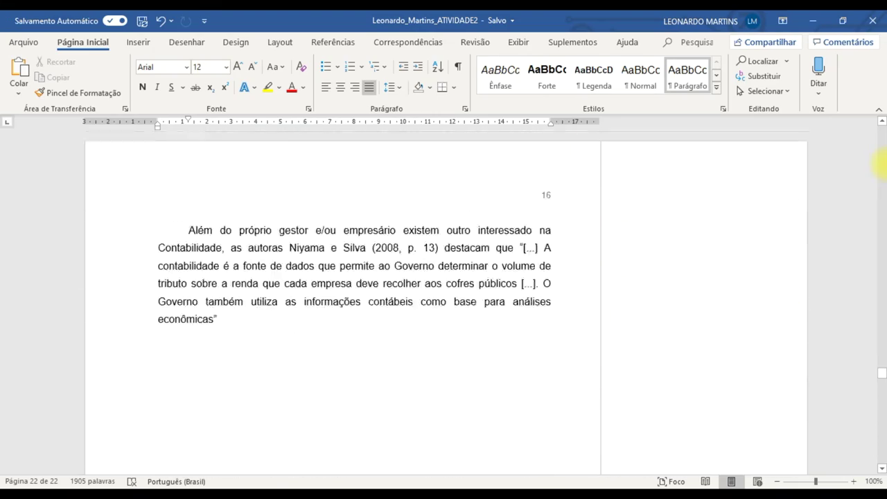
scroll(881, 180, "up", 15)
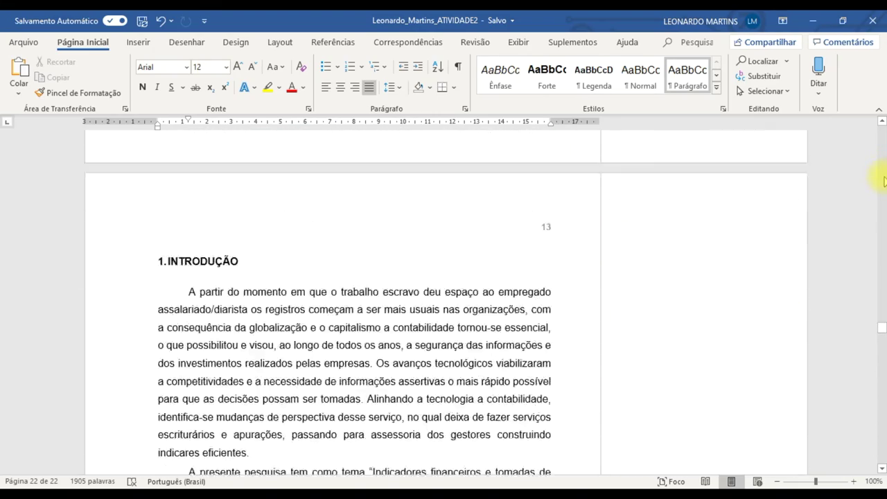
scroll(337, 233, "down", 12)
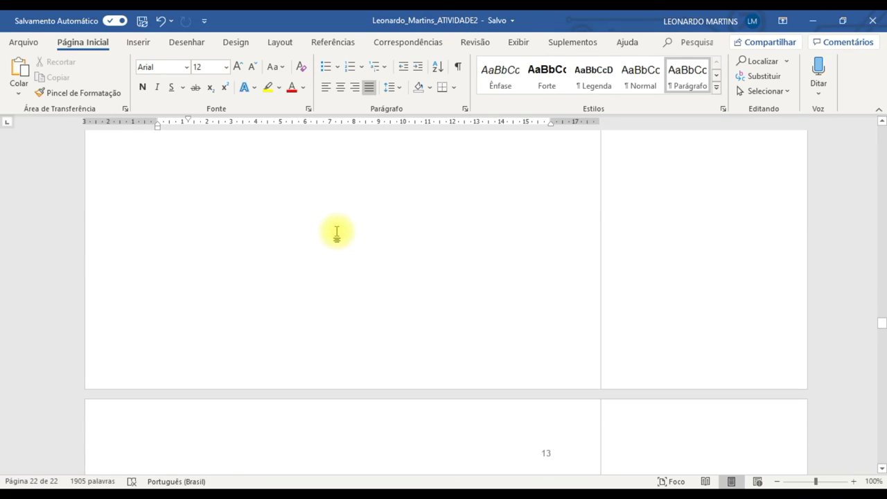
scroll(336, 235, "down", 18)
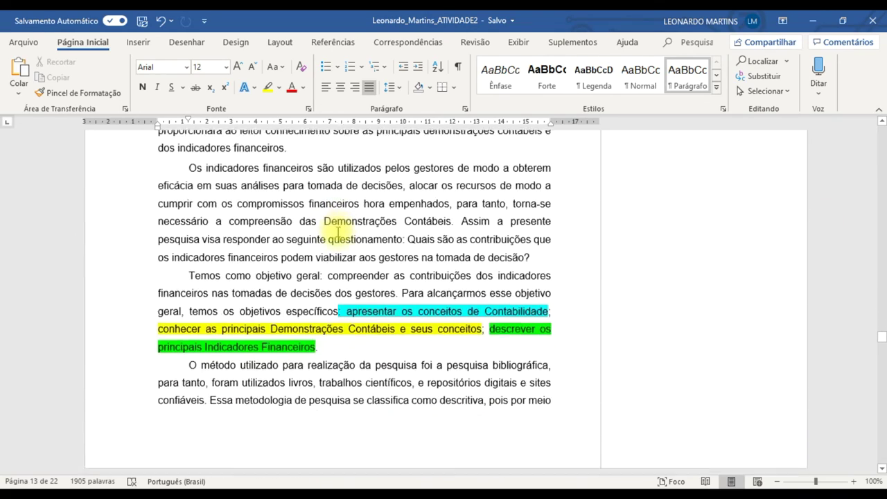
scroll(337, 237, "down", 5)
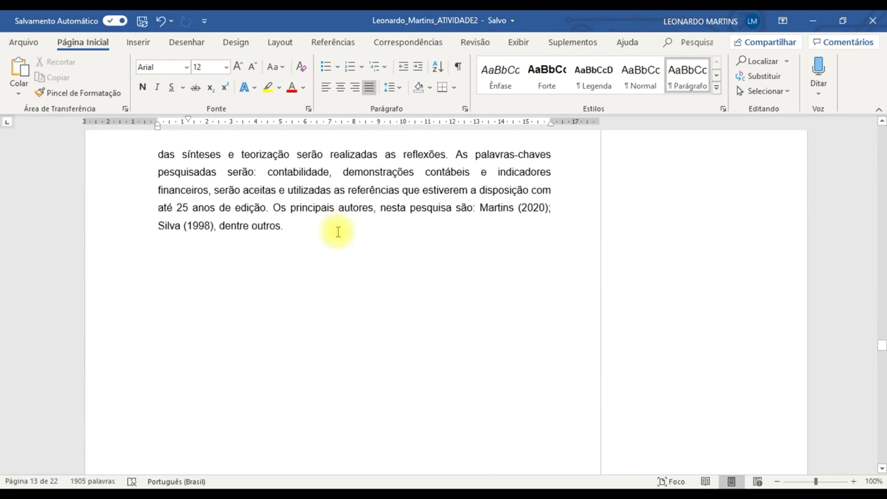
scroll(366, 232, "up", 5)
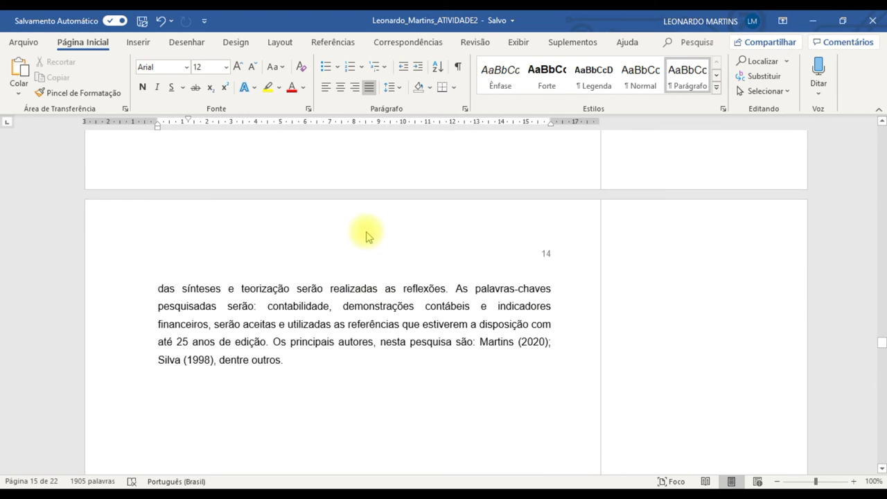
scroll(368, 239, "up", 4)
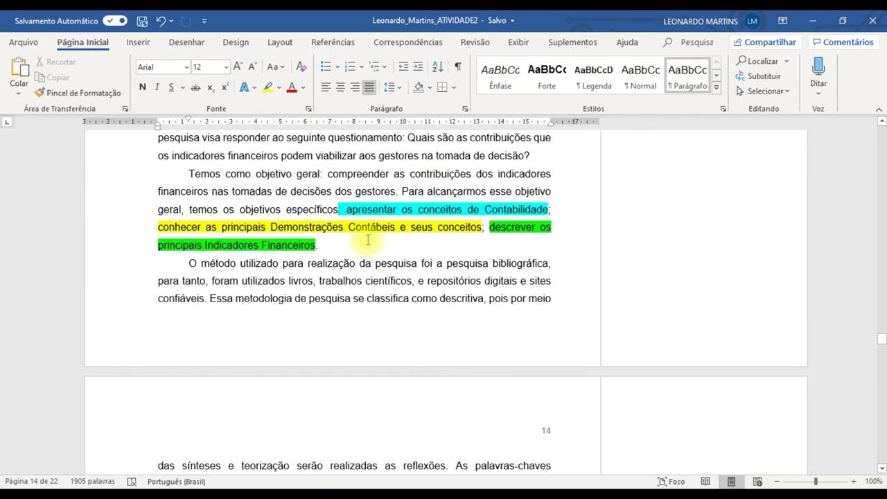
scroll(368, 235, "up", 2)
scroll(370, 242, "down", 15)
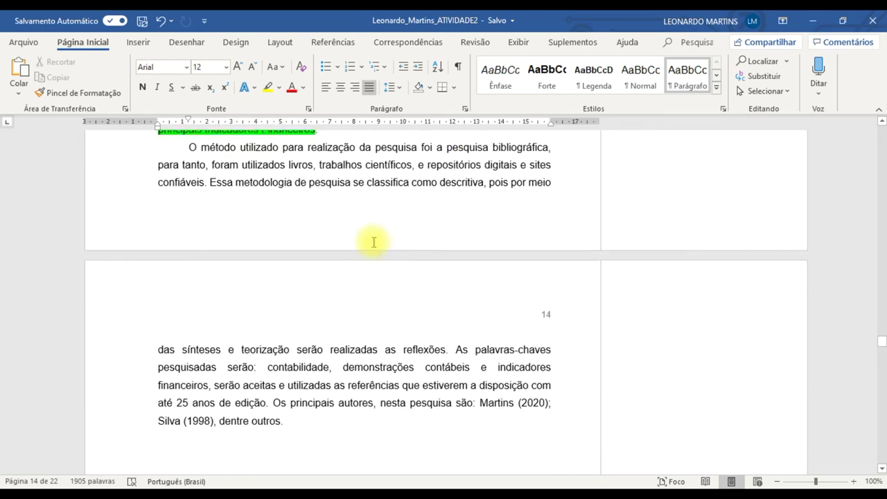
scroll(373, 244, "down", 12)
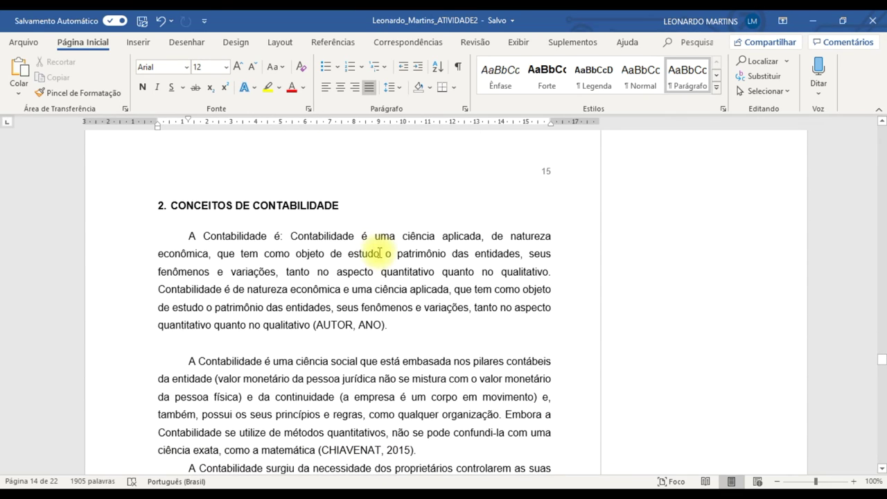
Correct the misspelled author surname in the 2015 citation of chapter 2 to CHIAVENATO
scroll(345, 258, "down", 5)
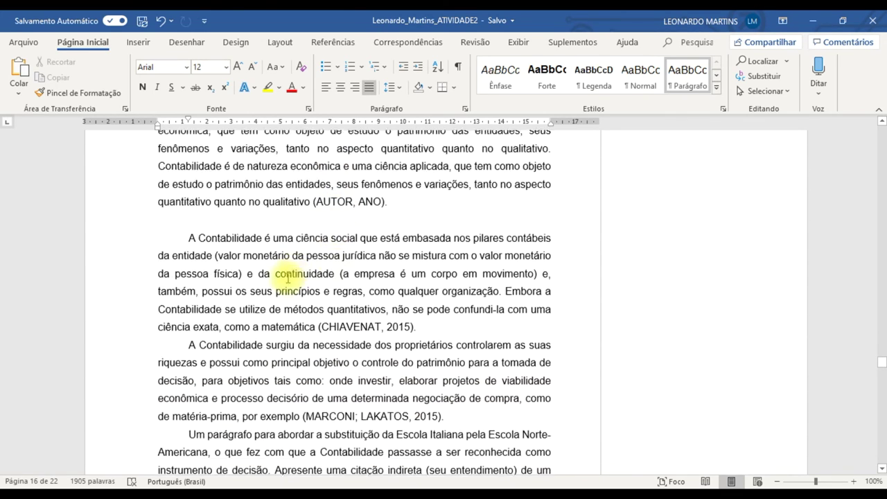
left_click(382, 233)
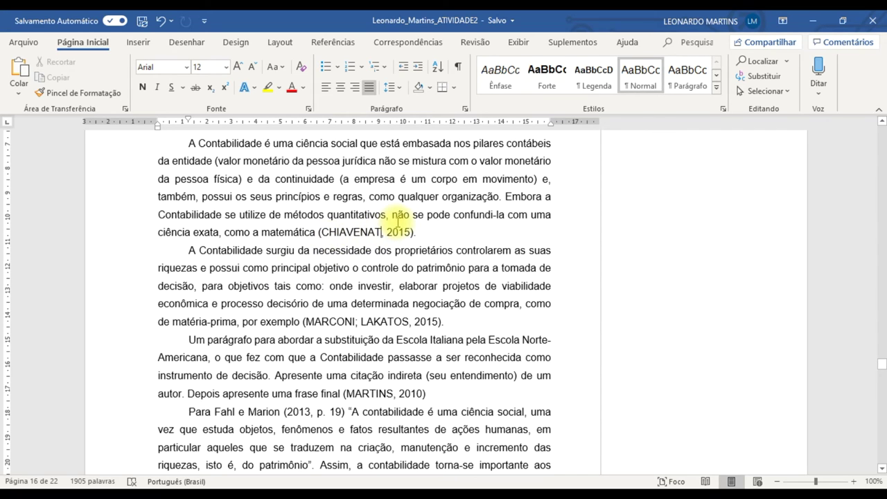
type("O,")
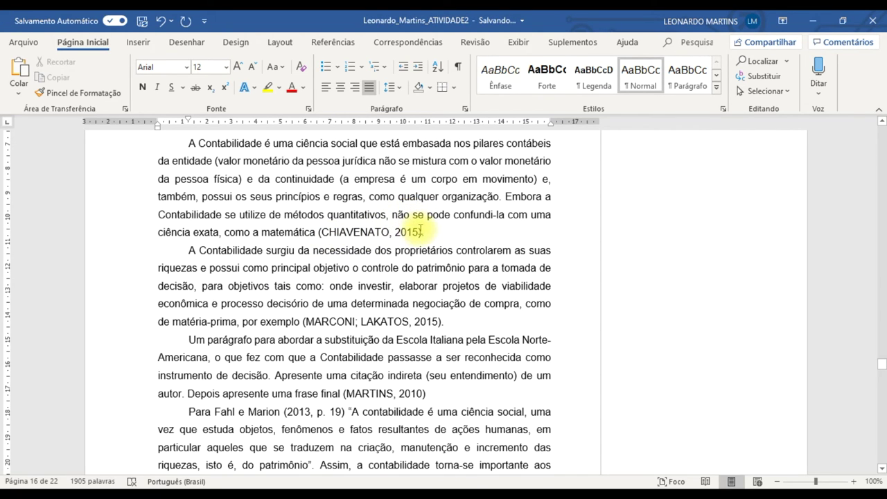
left_click_drag(420, 230, 328, 231)
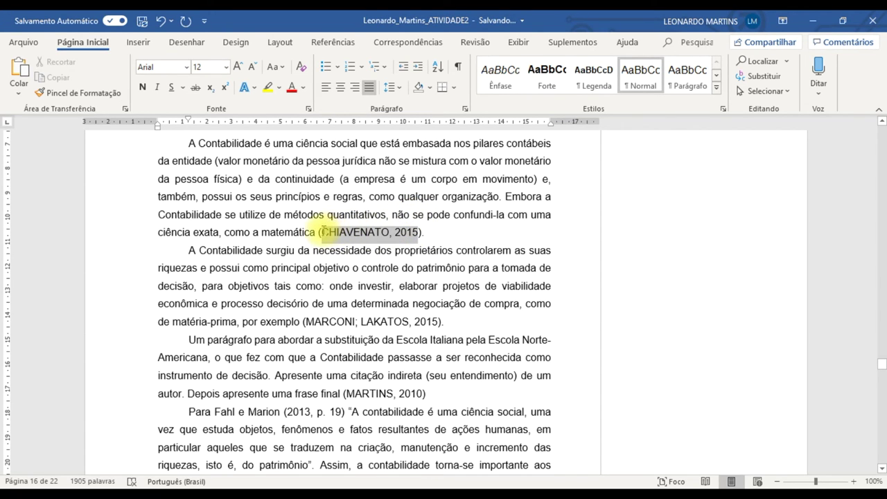
key("alt+Tab")
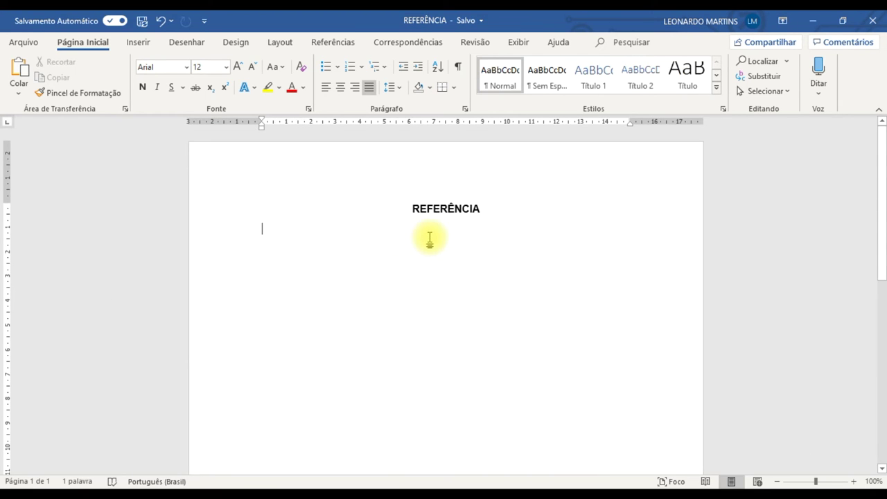
key("ctrl+v")
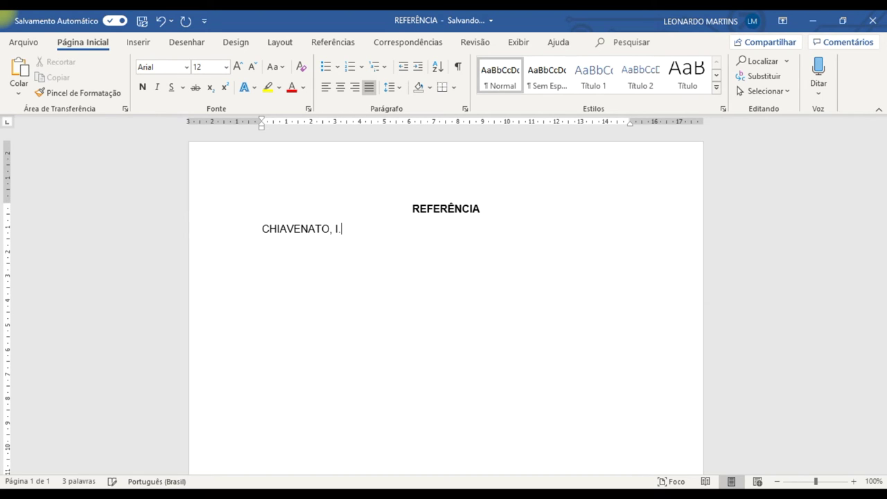
key("BackSpace")
type("dalberto")
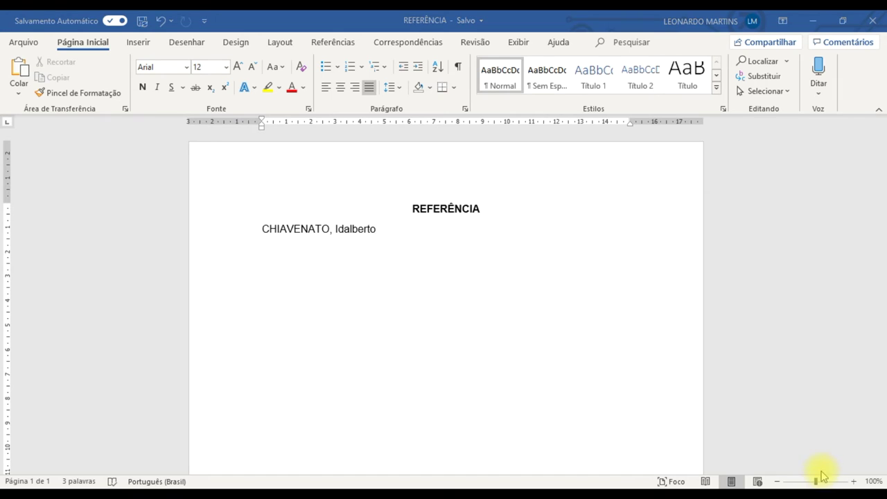
left_click_drag(336, 231, 257, 233)
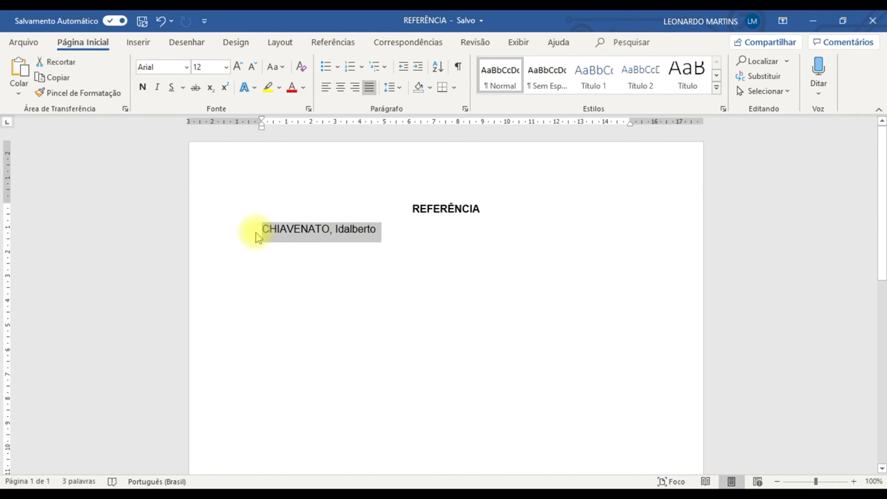
key("BackSpace")
key("BackSpace")
key("alt+Tab")
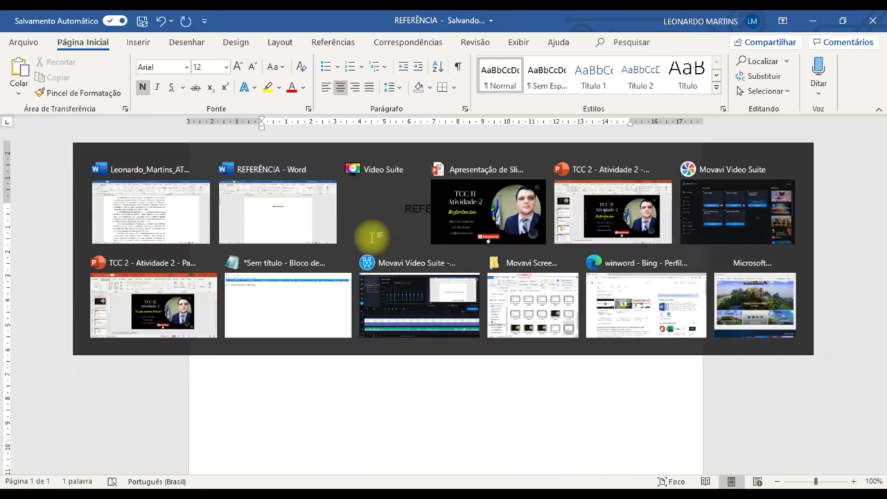
key("alt+x")
key("ctrl+z")
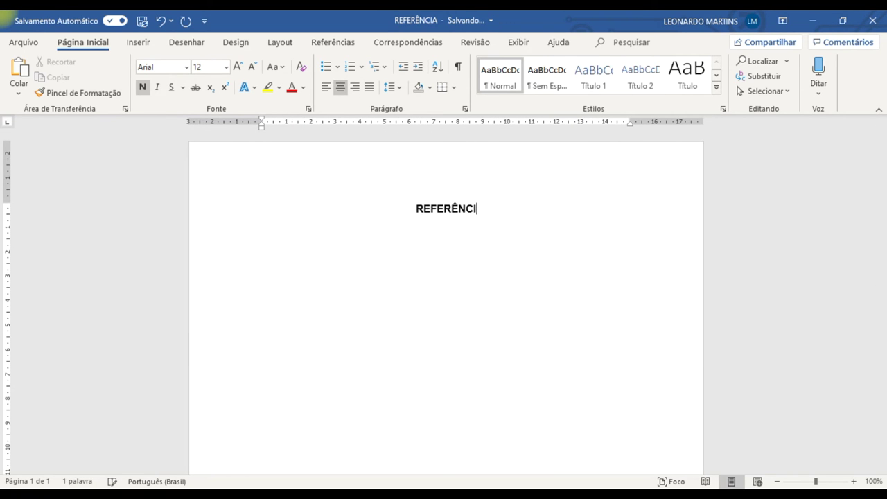
key("ctrl+z")
Switch to the ATIVIDADE2 document and review its pages between the introduction and the final REFERÊNCIAS page
key("alt+Tab")
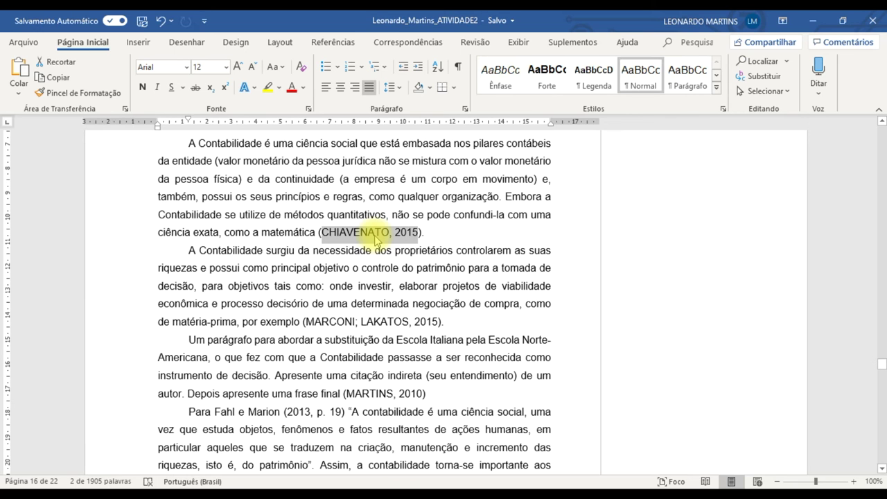
scroll(377, 243, "up", 15)
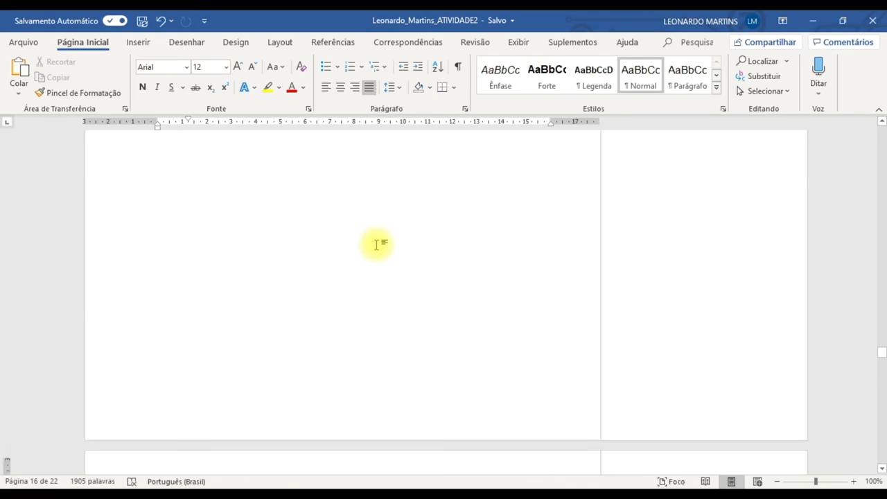
scroll(407, 248, "up", 10)
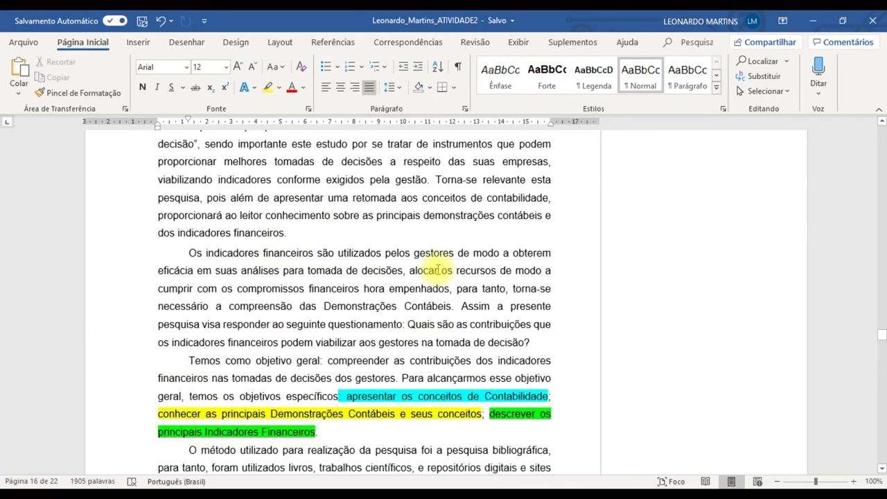
scroll(437, 268, "up", 5)
scroll(440, 269, "down", 3)
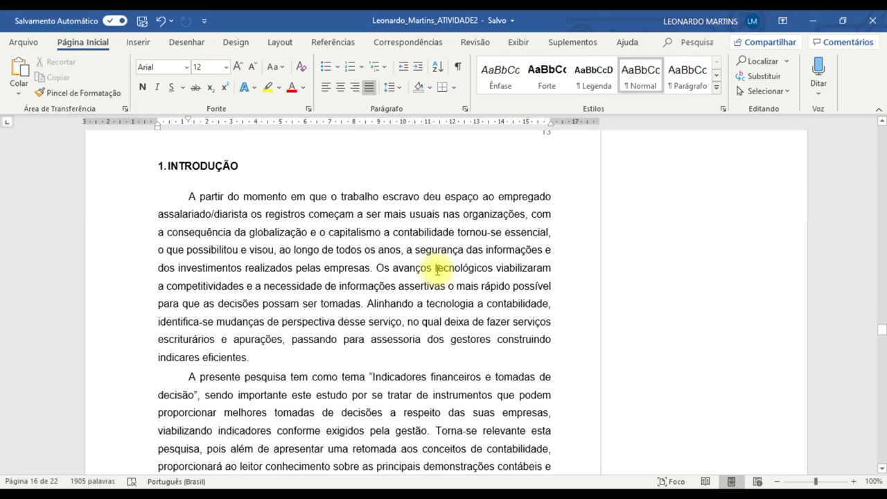
left_click_drag(883, 336, 814, 482)
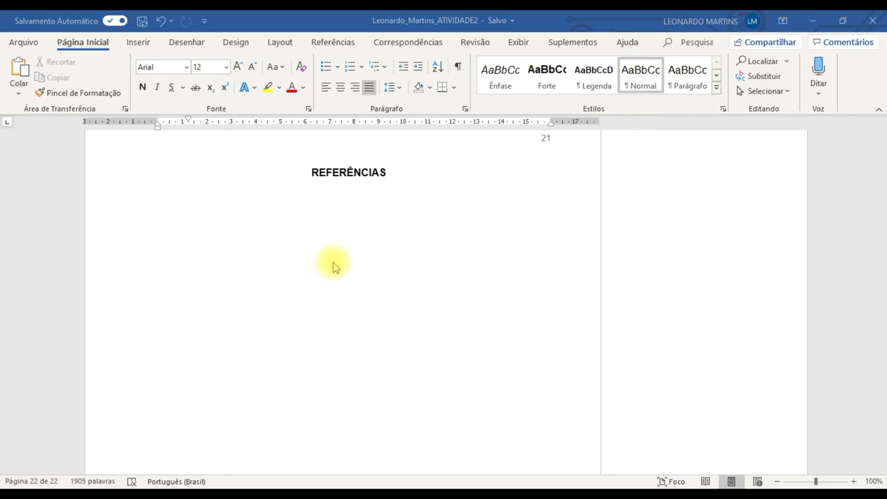
scroll(481, 303, "up", 10)
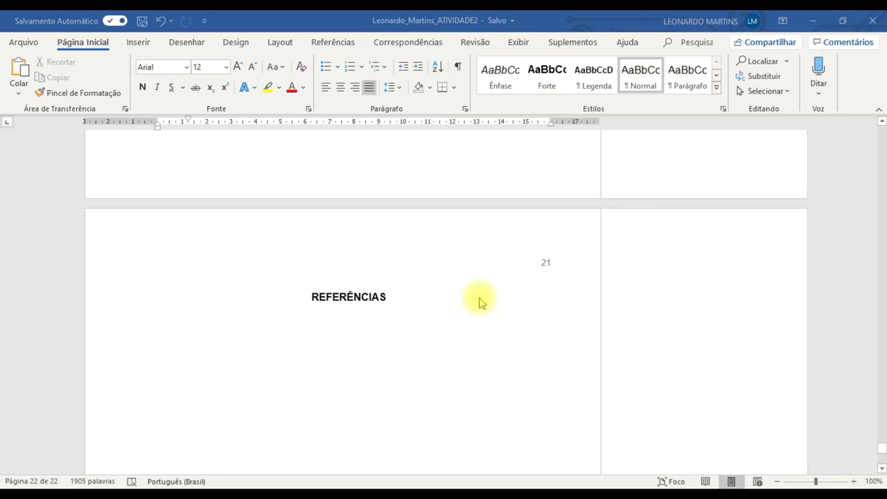
scroll(482, 303, "up", 15)
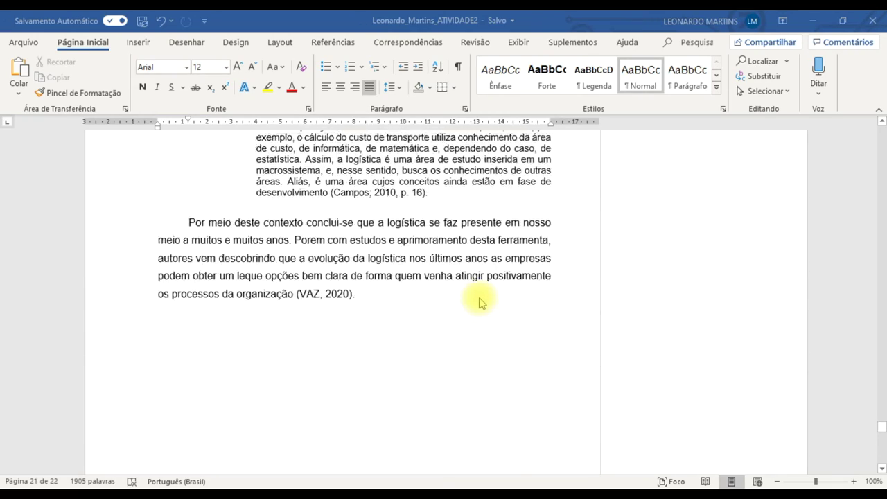
scroll(885, 162, "up", 20)
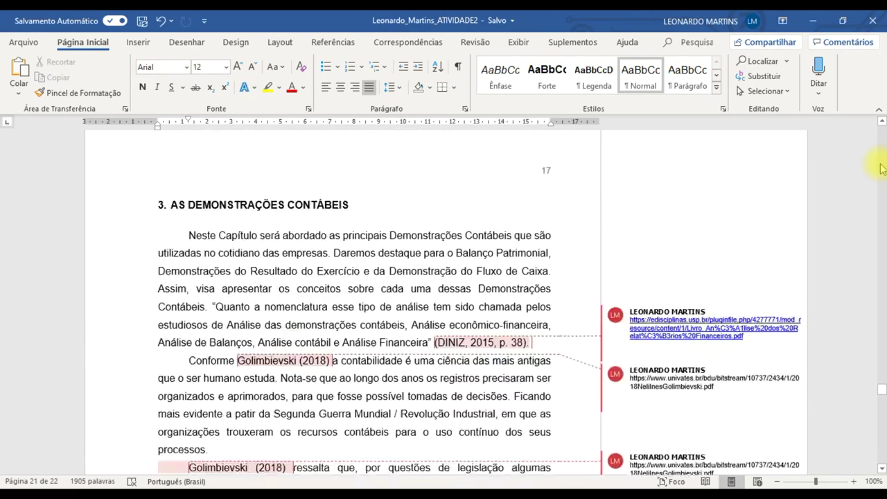
scroll(882, 167, "up", 6)
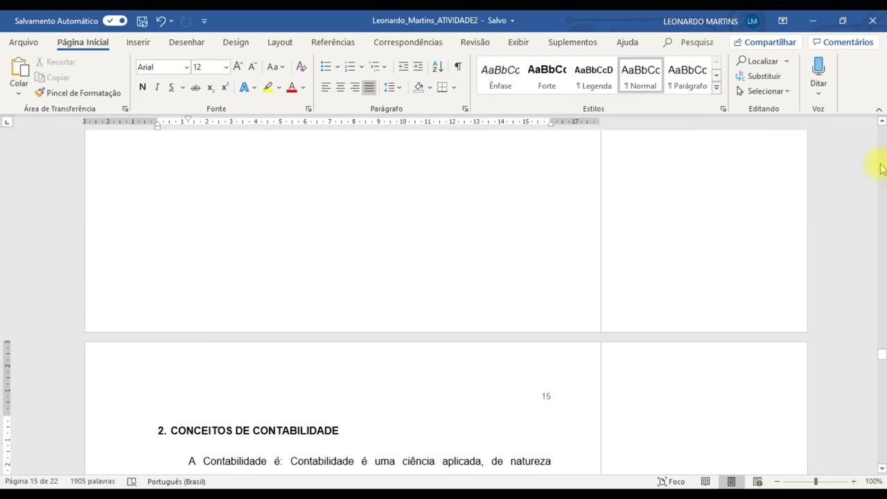
scroll(882, 168, "up", 20)
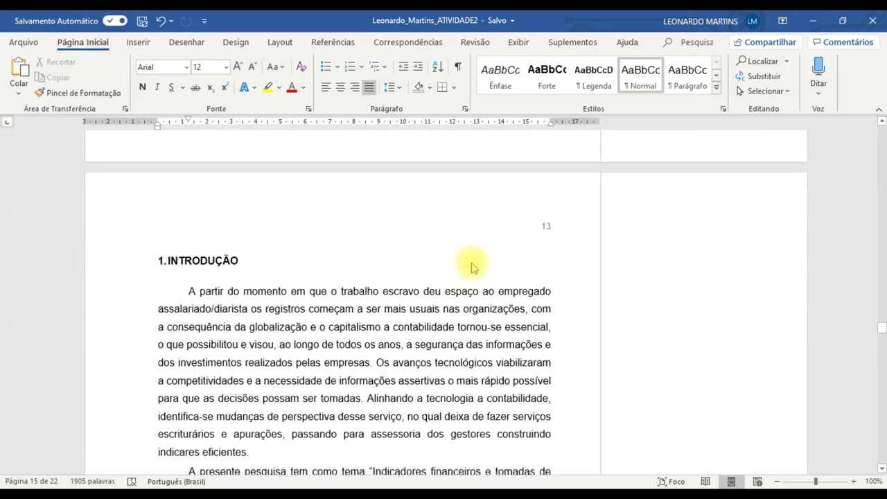
Examine the introduction for author citations, down to the main authors named at the end of its last paragraph
scroll(460, 264, "down", 3)
scroll(437, 270, "down", 4)
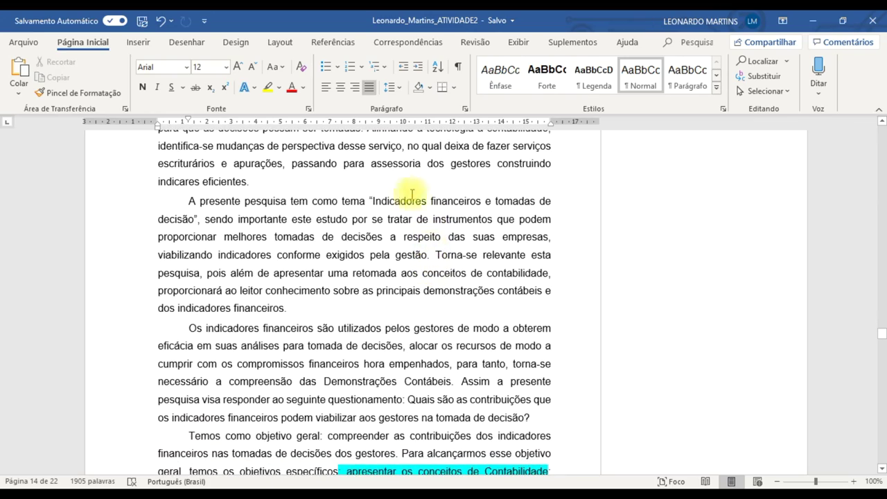
scroll(353, 311, "down", 12)
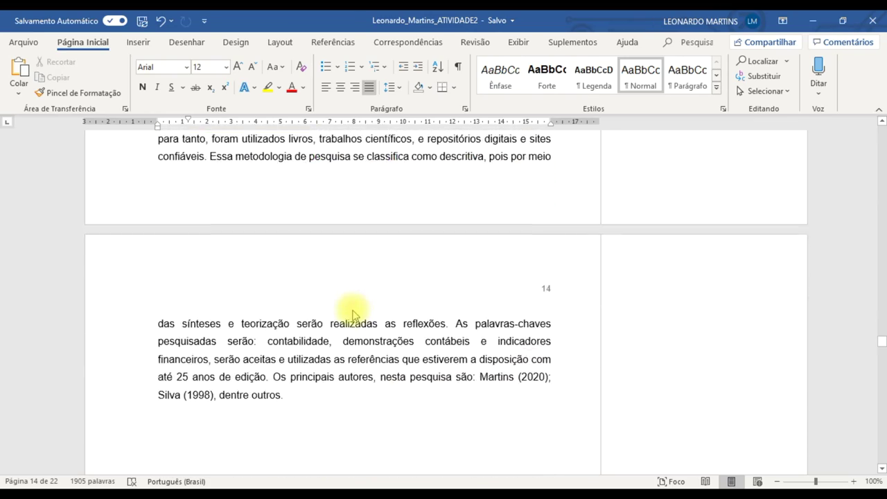
scroll(353, 313, "down", 2)
scroll(353, 313, "up", 3)
scroll(353, 313, "down", 1)
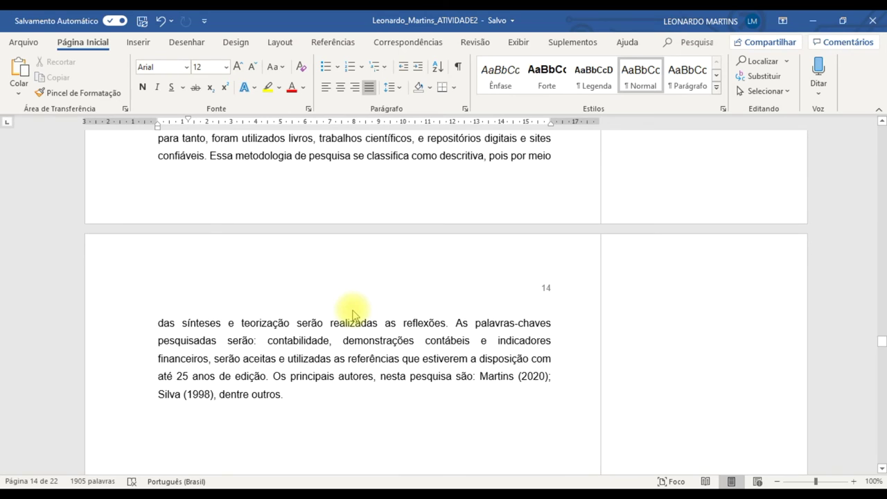
scroll(353, 314, "down", 1)
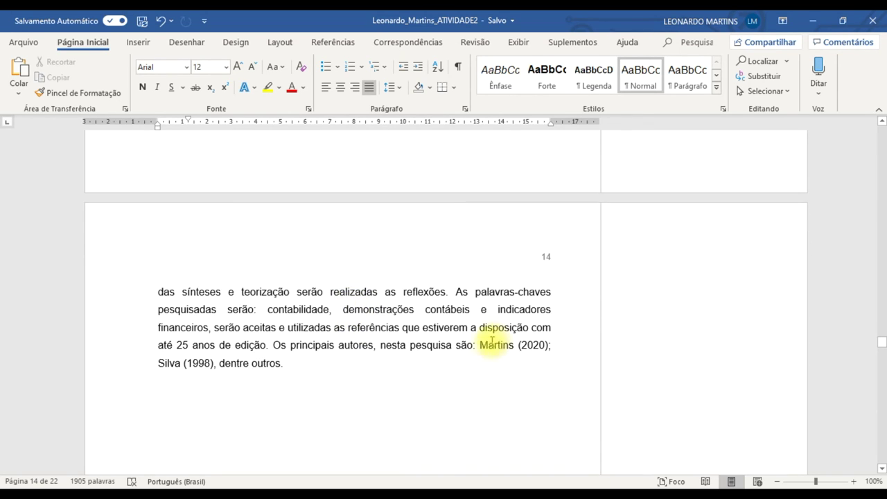
left_click_drag(486, 347, 291, 365)
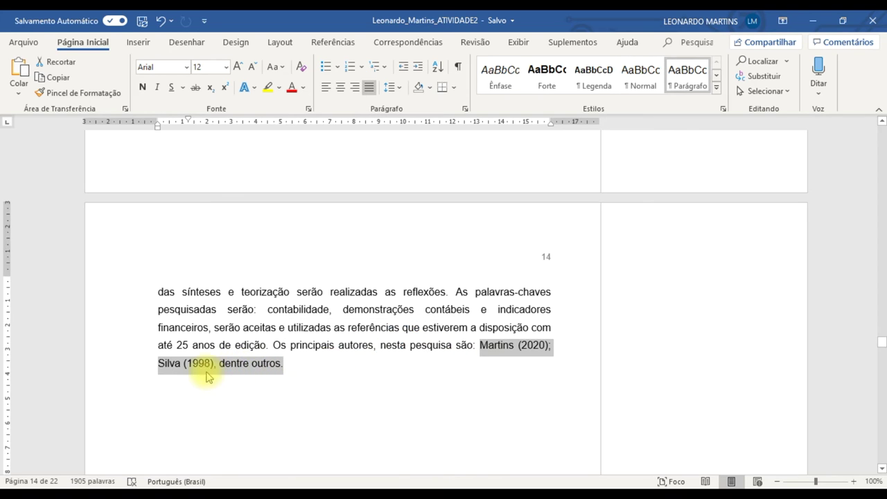
Examine the first citations of chapter 2, CONCEITOS DE CONTABILIDADE, and select the CHIAVENATO, 2015 citation
scroll(202, 378, "down", 3)
scroll(206, 372, "down", 20)
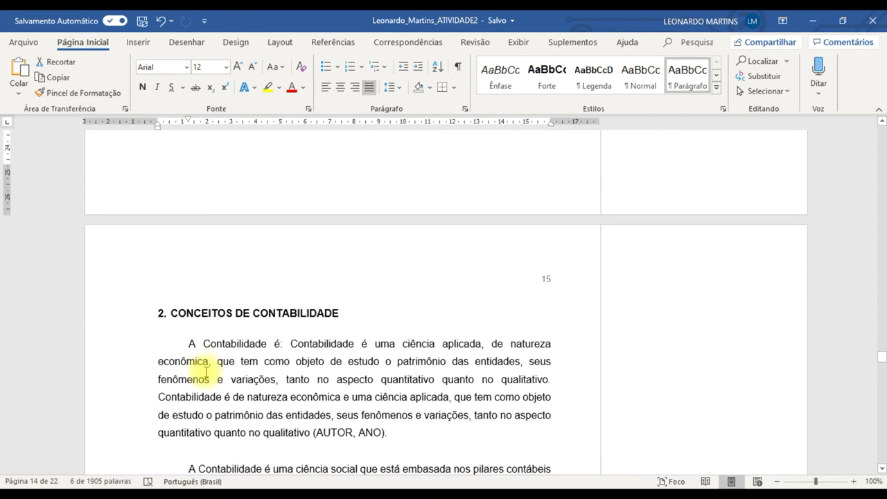
scroll(280, 346, "down", 4)
left_click_drag(316, 244, 380, 244)
left_click_drag(297, 190, 361, 226)
left_click(376, 227)
scroll(386, 259, "down", 2)
left_click_drag(321, 307, 413, 310)
Switch to the REFERÊNCIA document and enter the author CHIAVENATO, Idalberto. in regular weight on a justified line below the title
key("alt+Tab")
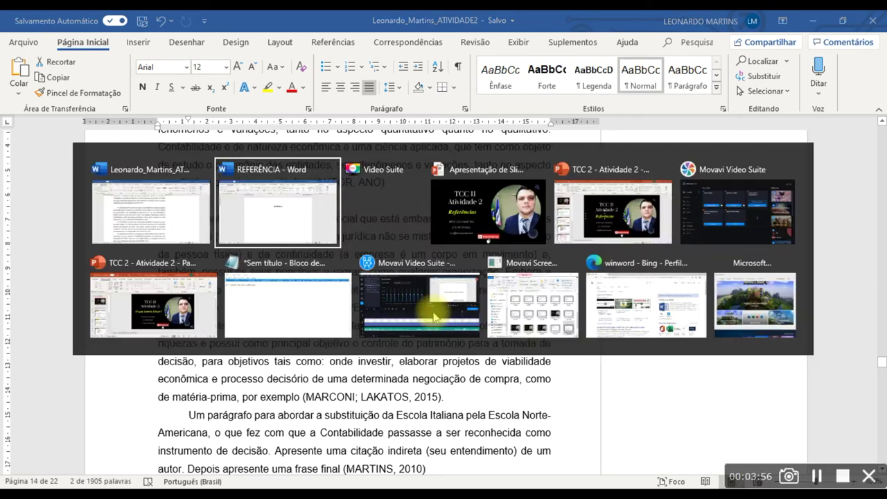
left_click(495, 222)
key("Return")
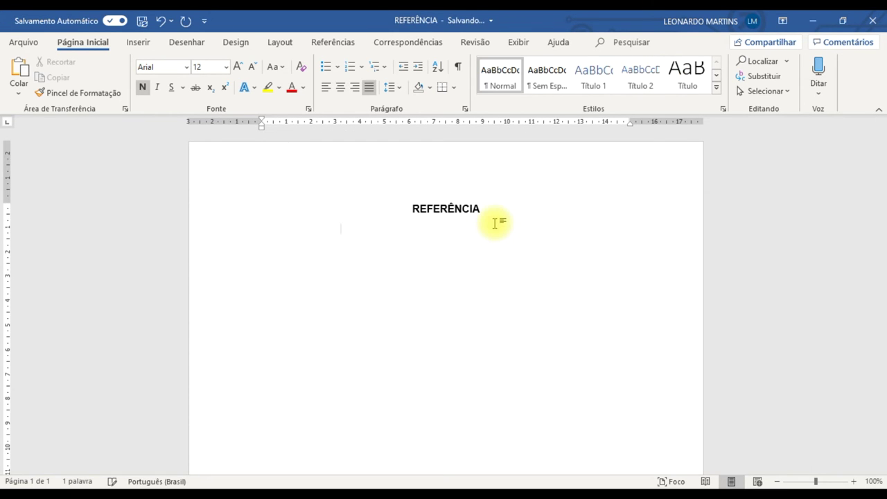
type("CHIAVE")
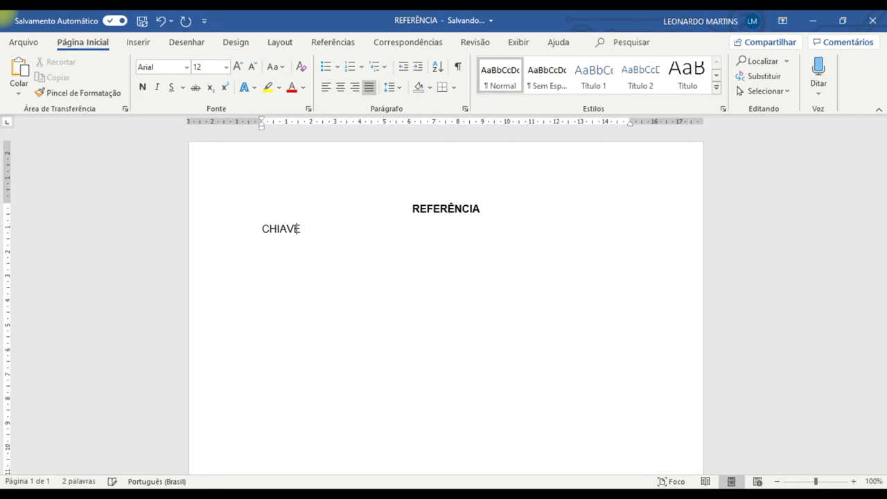
type("NATO, Idalberto.")
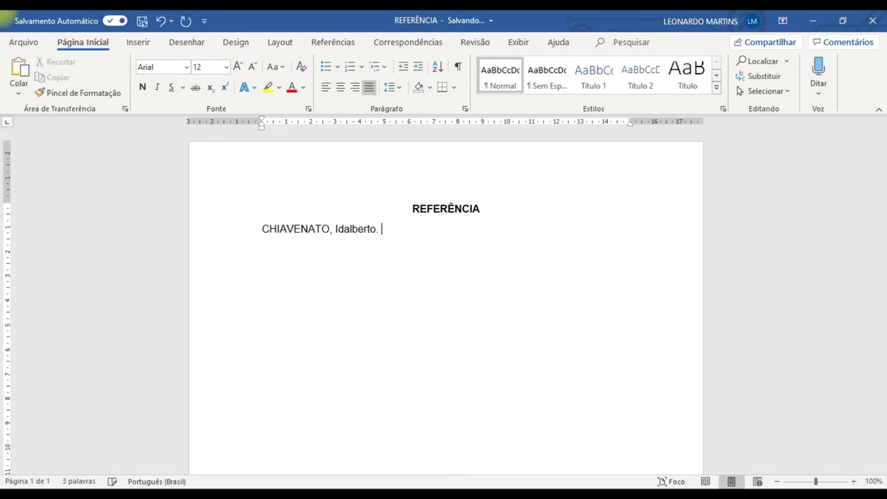
Add the bold placeholder Titulo after the author's name, followed by a non-bold period
key("ctrl+n")
type("t")
type("to. Ti")
type("tulo")
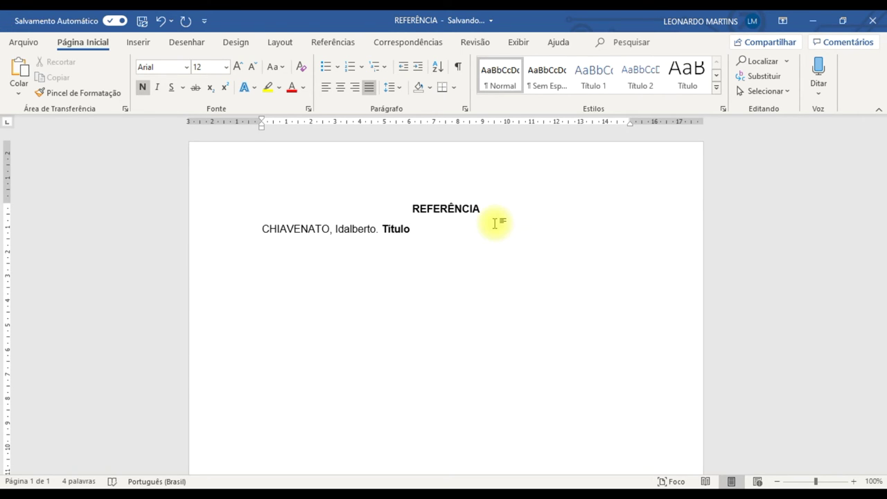
key("ctrl+b")
type(".")
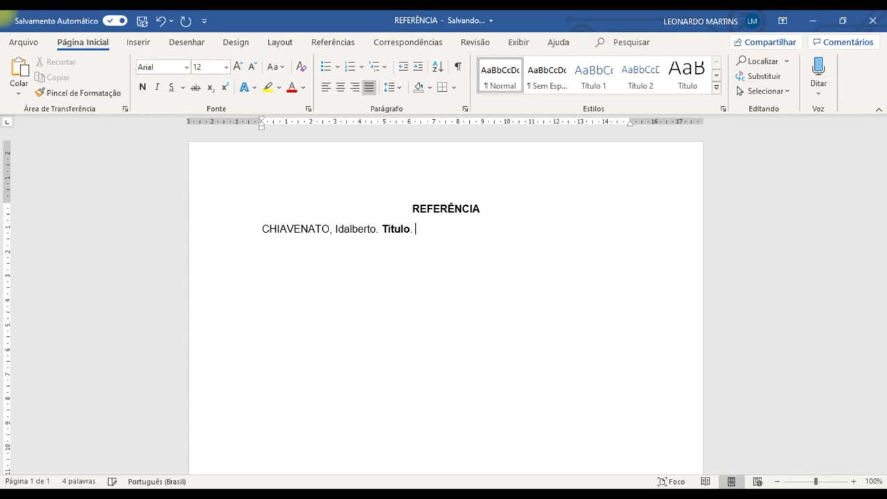
Complete the model reference with Ed. Cidade: Editora, ano. and place the cursor on the empty line below it
type(" Ed. Cidad: Editora, ano")
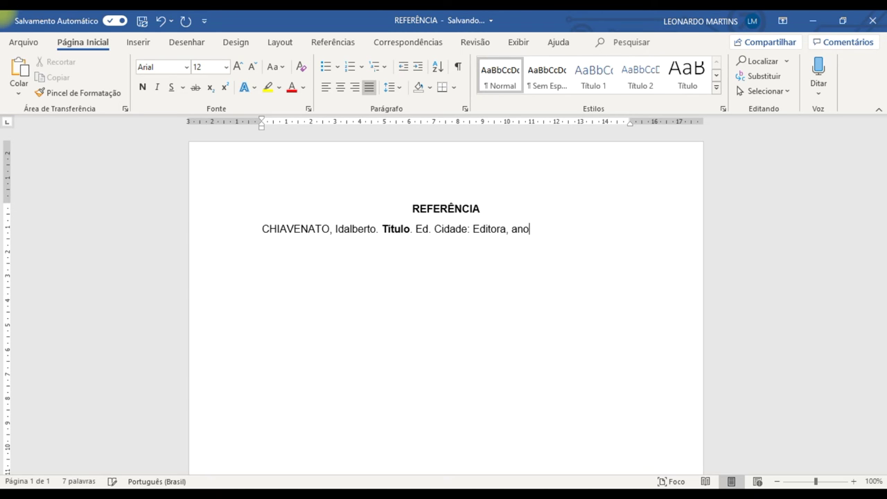
type(".")
left_click_drag(541, 236, 280, 231)
left_click(268, 263)
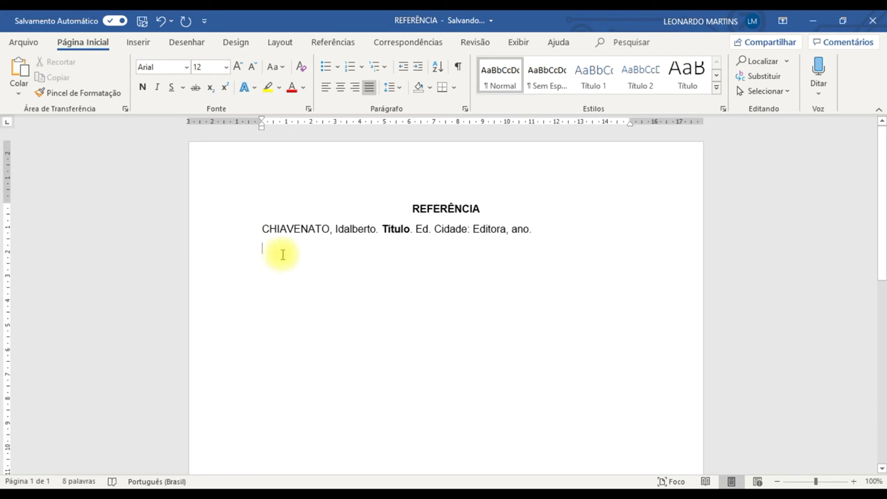
key("alt")
left_click_drag(430, 233, 420, 233)
key("BackSpace")
key("Delete")
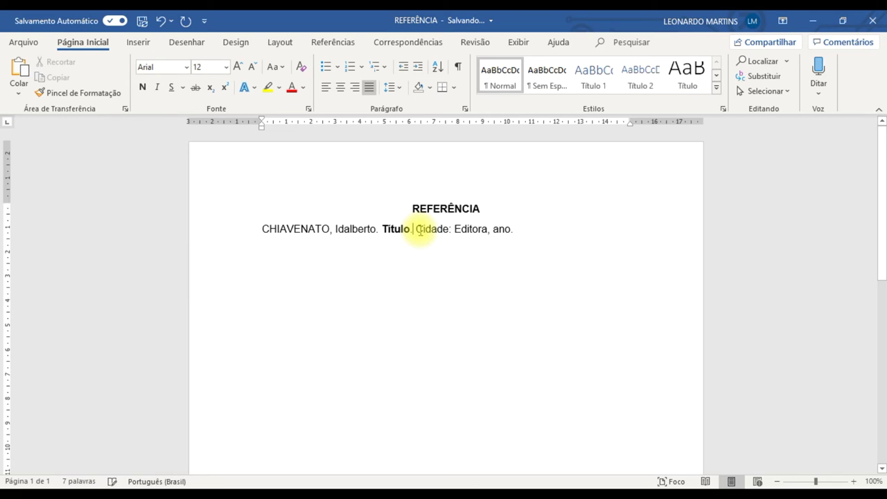
key("ctrl+z")
key("ctrl+z")
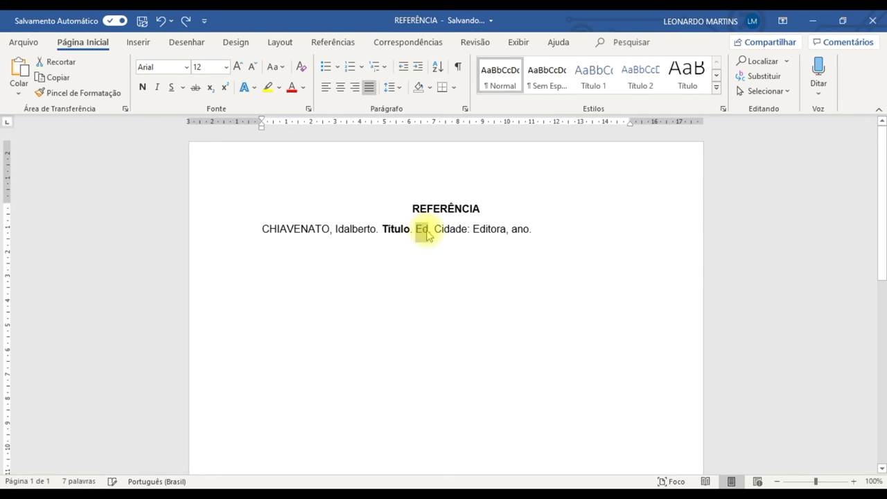
Switch to the ATIVIDADE2 document and select the MARCONI; LAKATOS, 2015 citation in the paragraph below the CHIAVENATO one
left_click(402, 247)
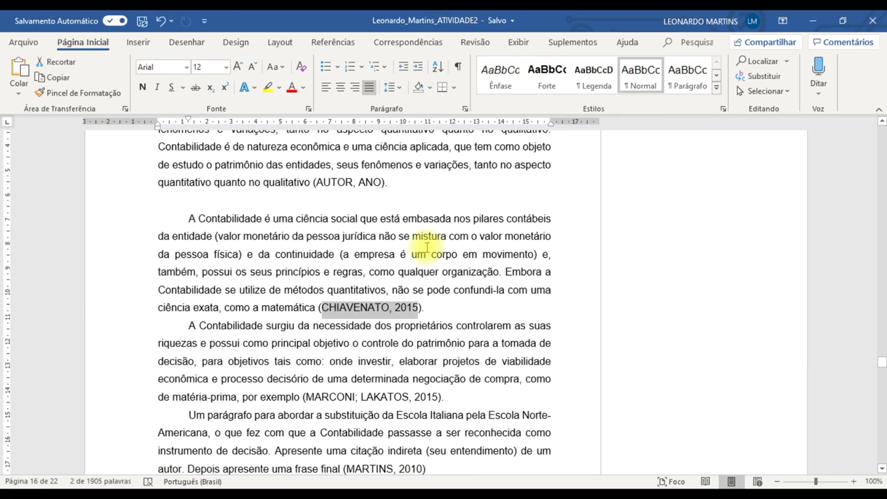
scroll(410, 291, "down", 1)
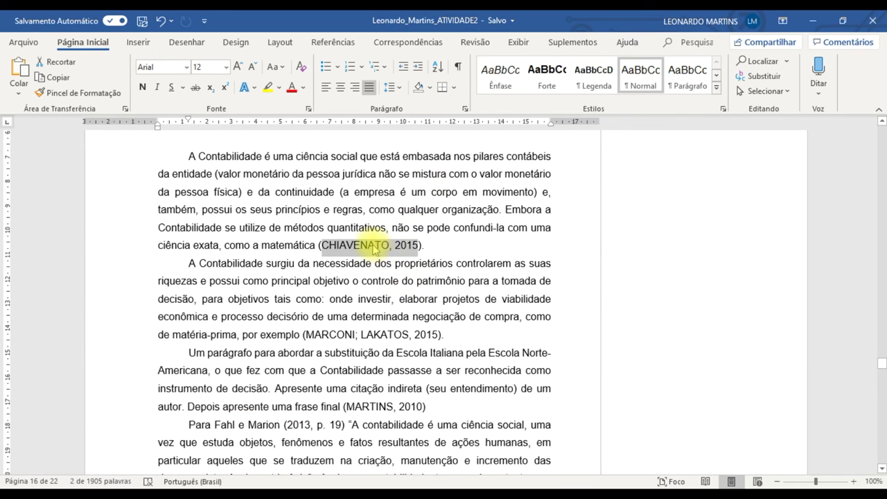
scroll(352, 311, "down", 2)
left_click_drag(278, 291, 333, 271)
left_click_drag(261, 272, 438, 275)
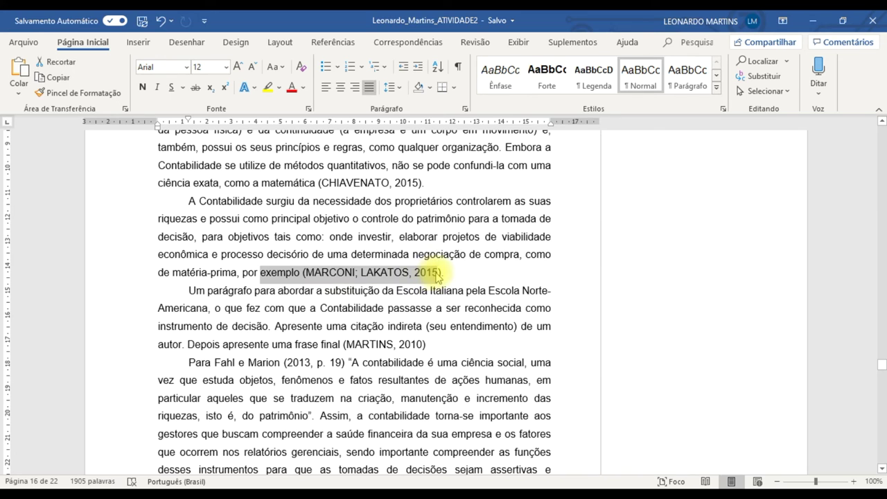
Switch to the REFERÊNCIA document and enter the surnames MARCONI; LAKATOS on the line below the CHIAVENATO reference
key("alt+Tab")
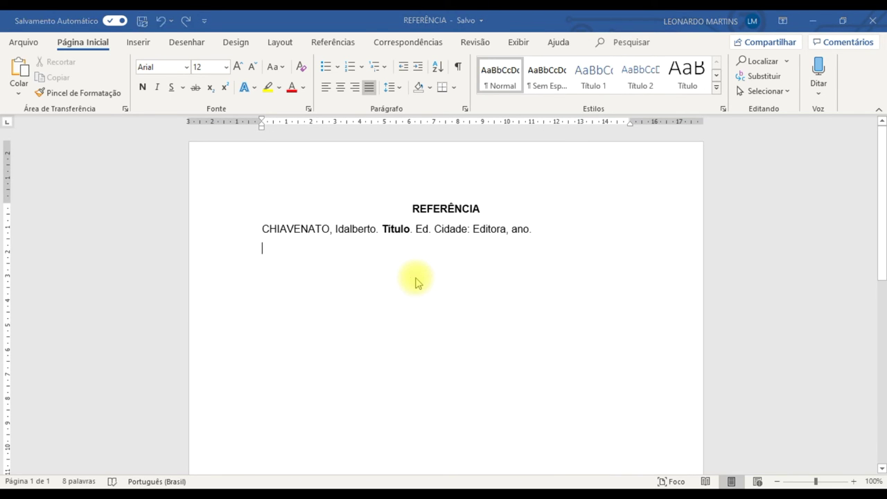
key("alt+Tab")
key("alt+Tab")
key("BackSpace")
type("MAR")
key("alt+Tab")
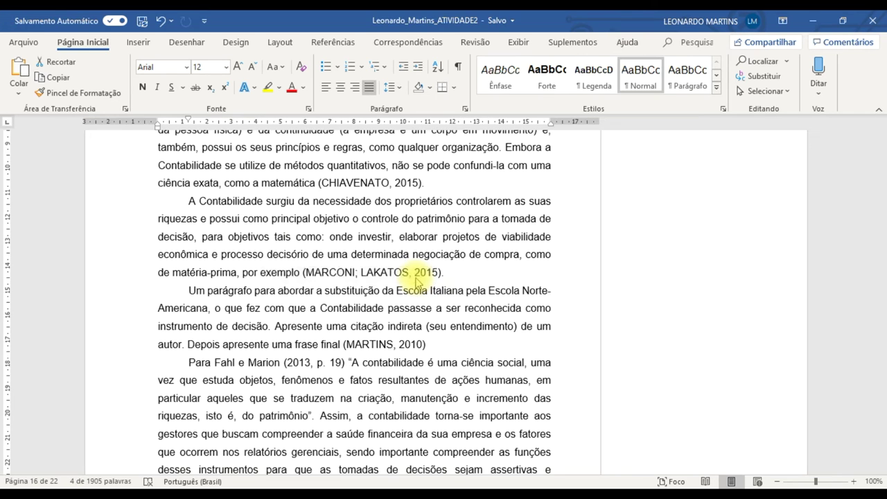
key("alt+Tab")
type("CON")
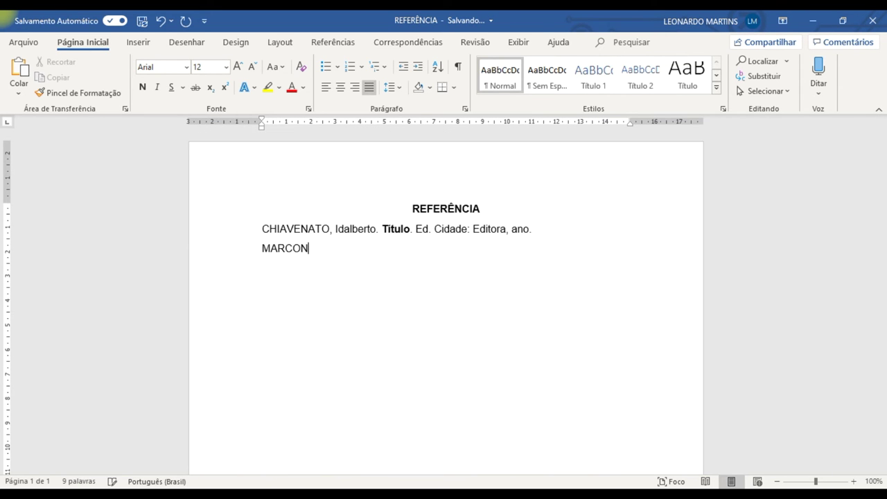
type("I")
key("BackSpace")
type("; LAKATOS")
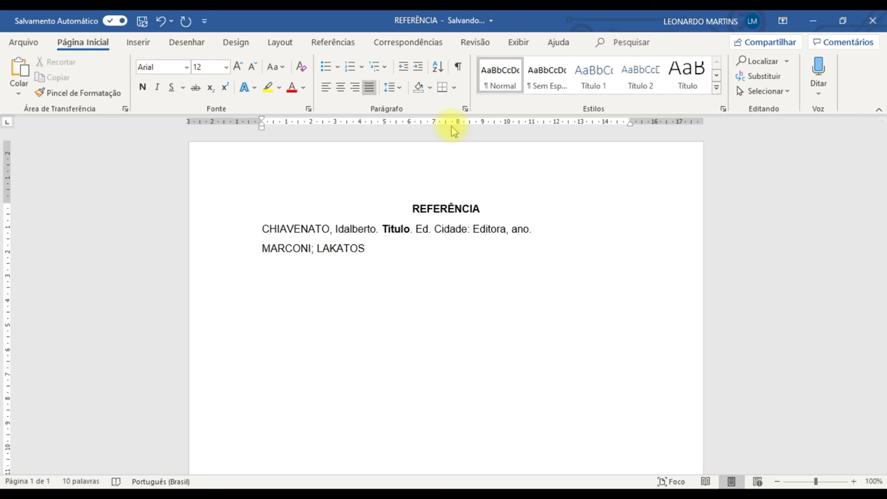
Add the given names so the author entry reads MARCONI, Marina de Andrade; LAKATOS, Eva Maria
type(", ")
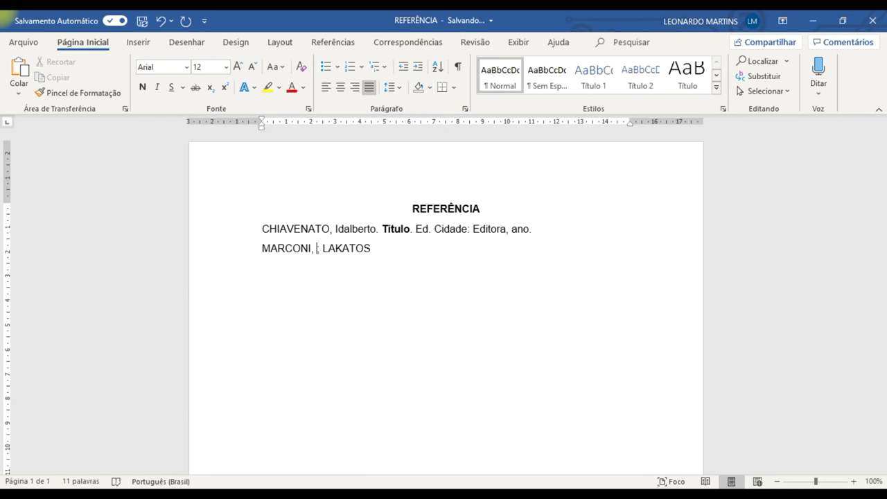
type(";")
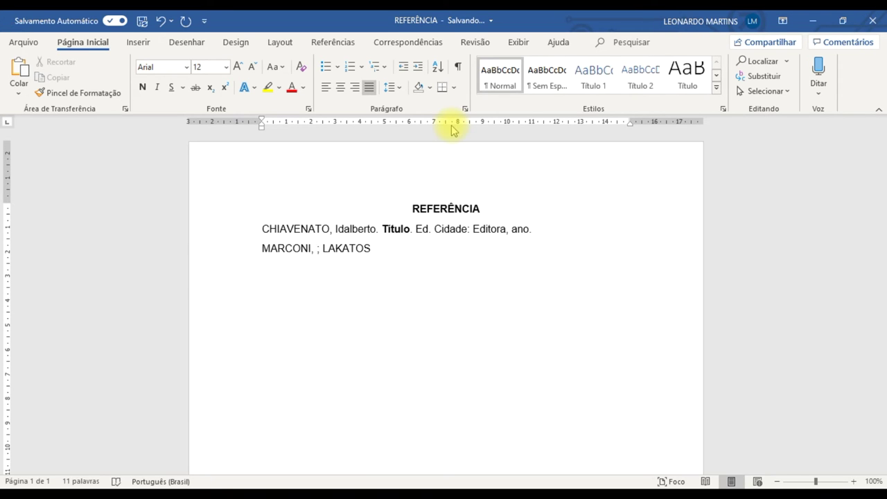
type("Marian")
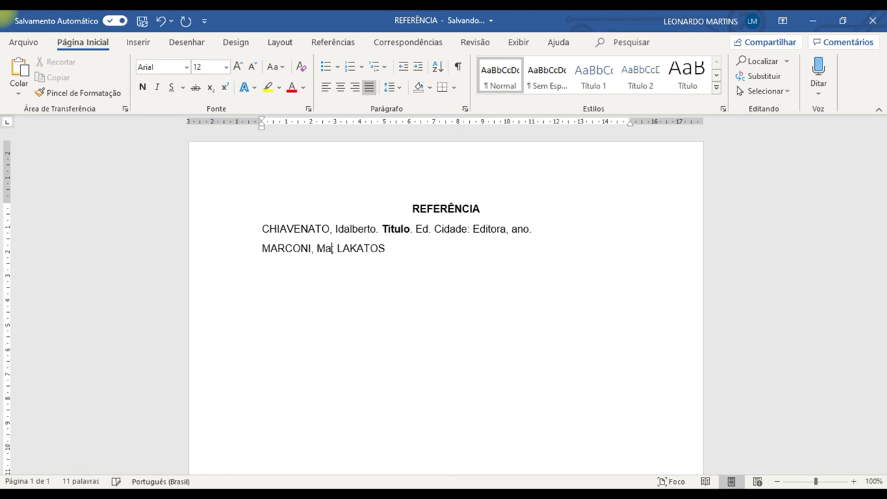
key("BackSpace")
key("BackSpace")
type("na de")
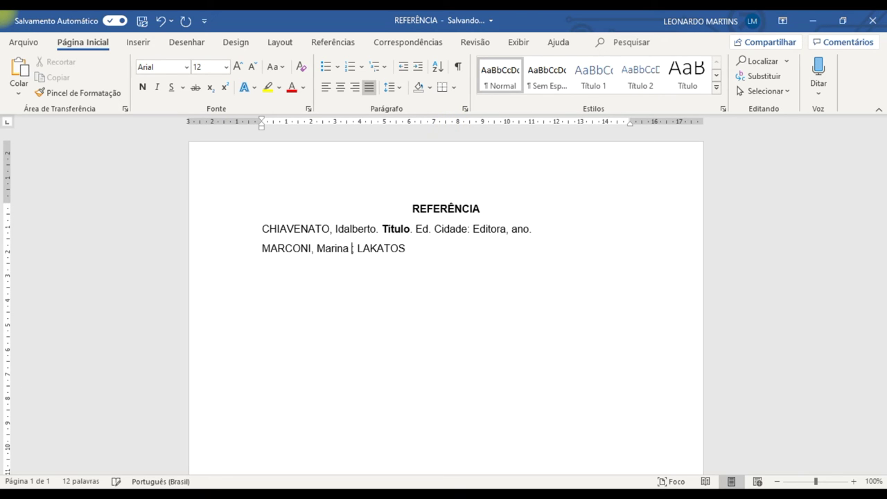
type(" Andrad")
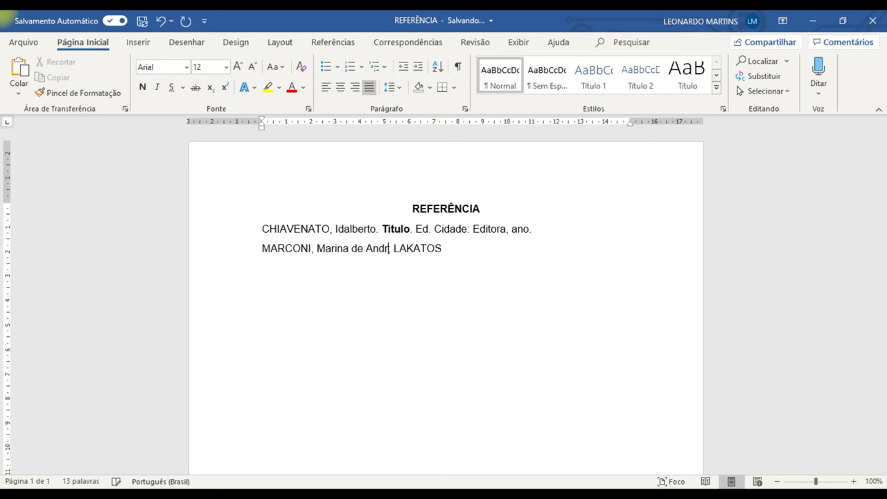
type("e;")
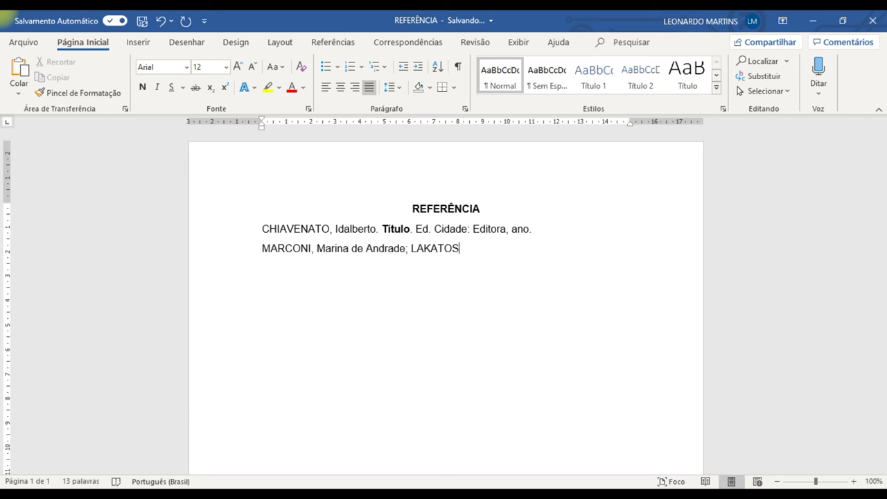
type(" LAKATOS, Eva Maria.")
Add the bold title Fundamentos de Metodologia Científica. after the authors' names
key("ctrl+n")
type("F")
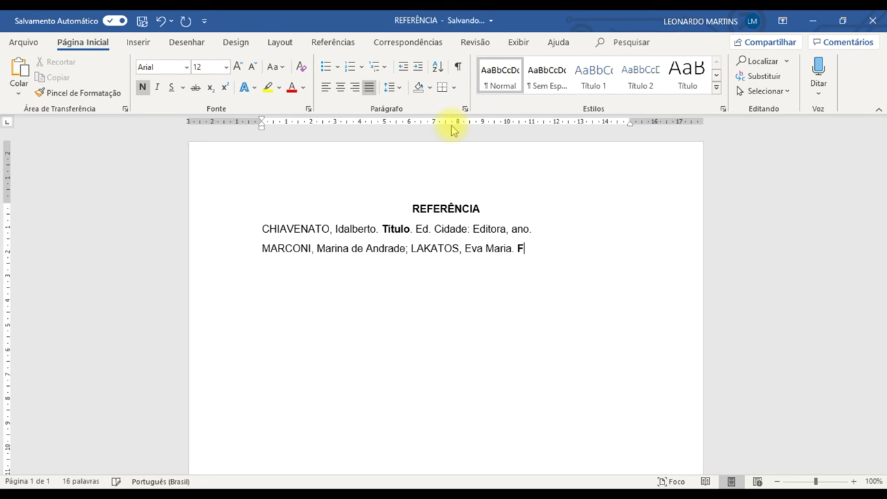
type("undamentos de Metodologia Científica")
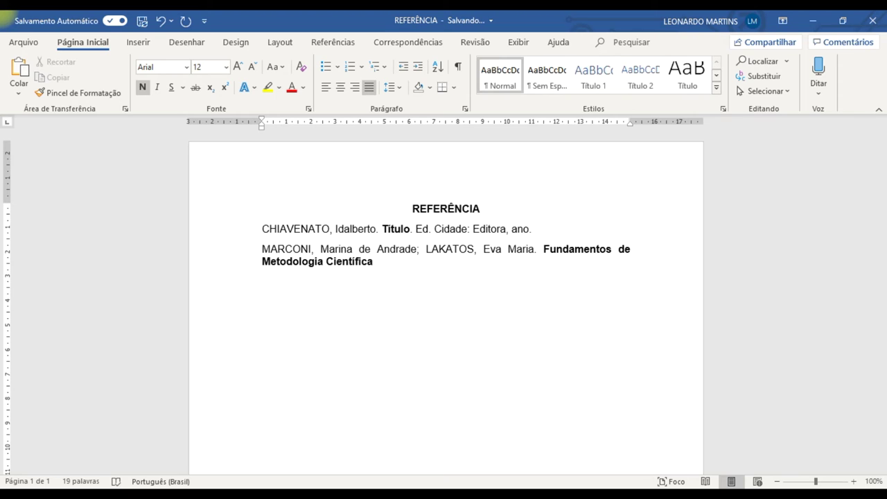
type(".")
Complete the MARCONI and LAKATOS reference with 7 ed. São Paulo: Atlas, 2010. in regular weight
key("ctrl+space")
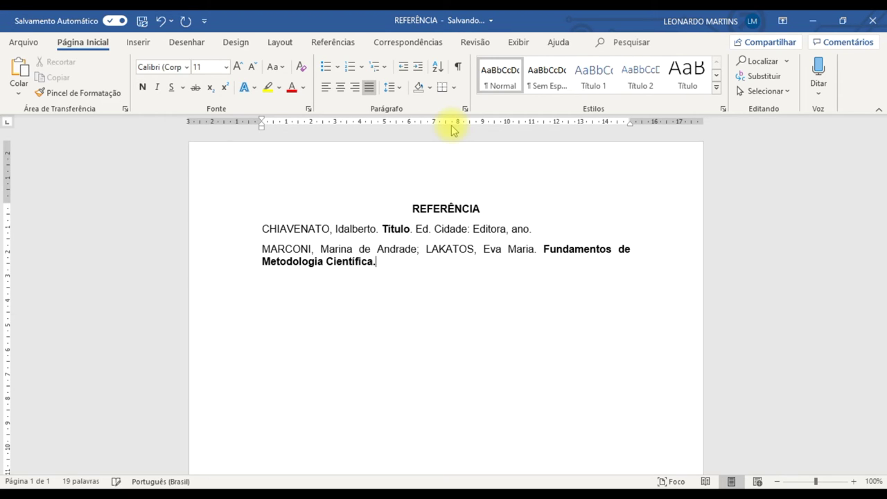
type("7")
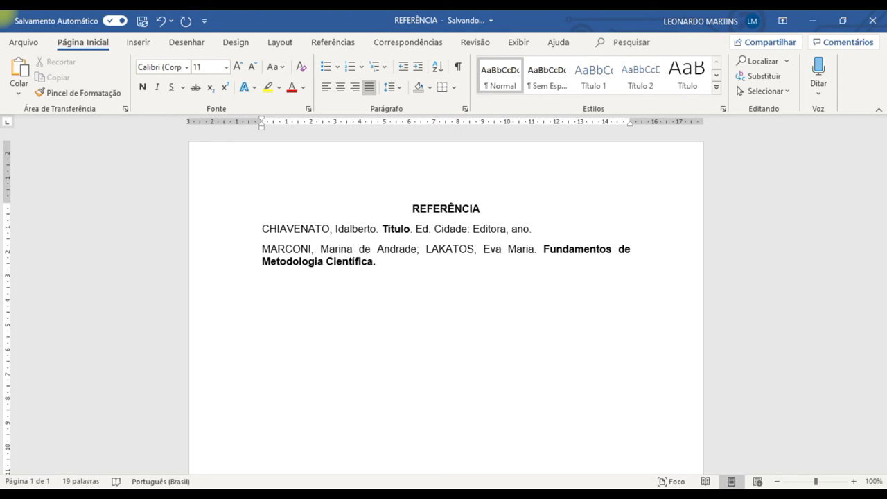
type(" 7")
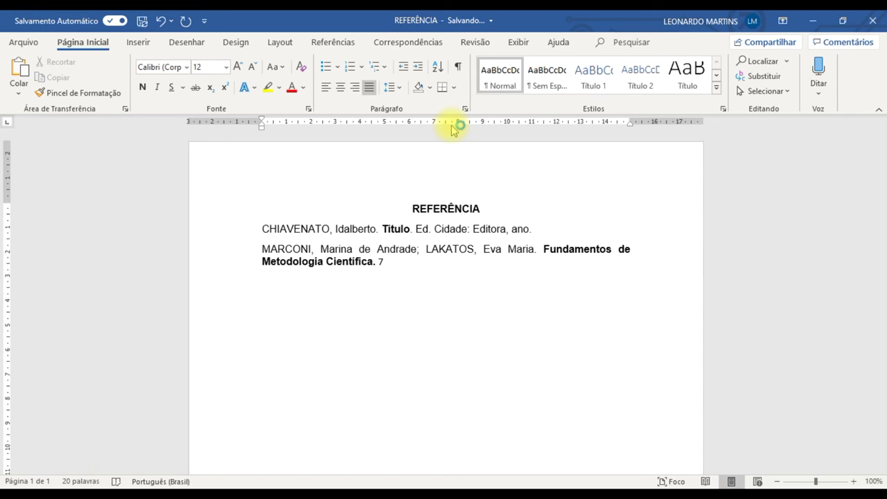
type(" ed.")
type("São Paulo")
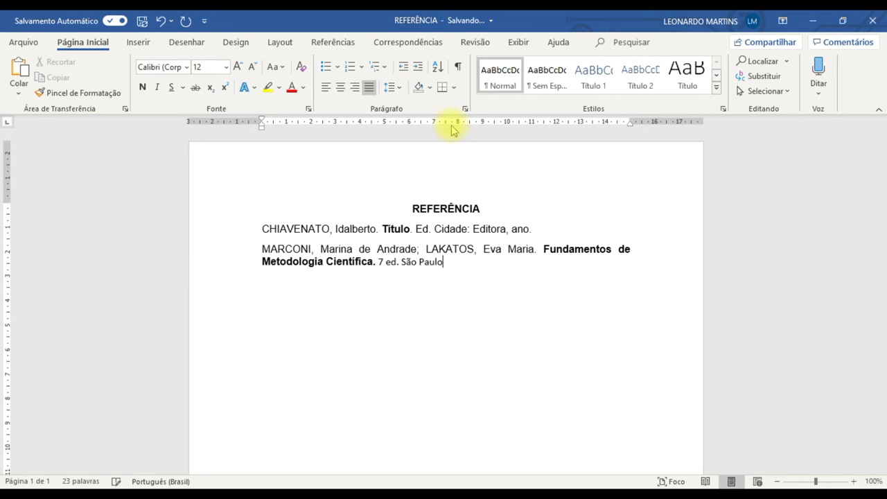
type(": Atlas")
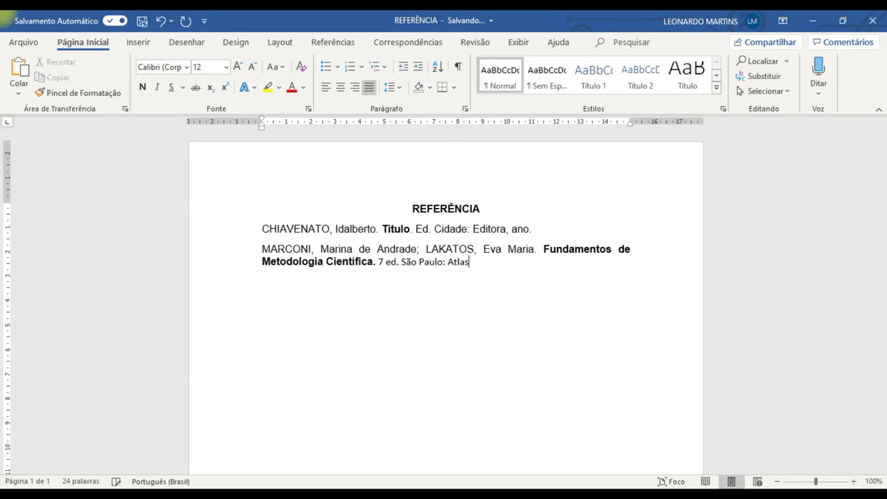
type(", ")
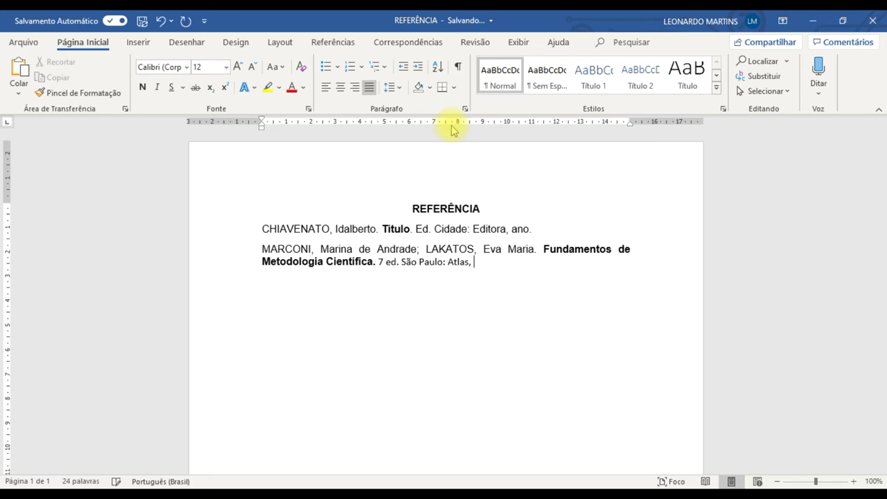
type("2010.")
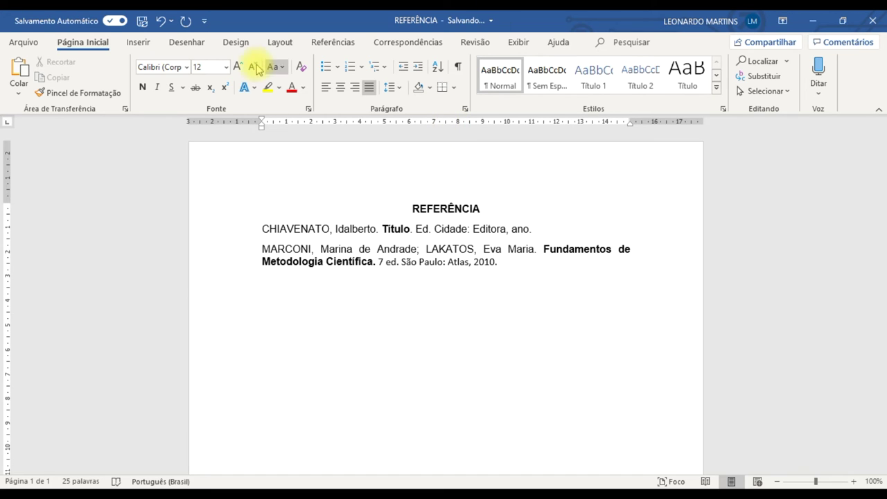
Set the font of both references to Arial and place the cursor at the end of the second one
left_click_drag(513, 268, 259, 229)
left_click(171, 67)
type("Arial")
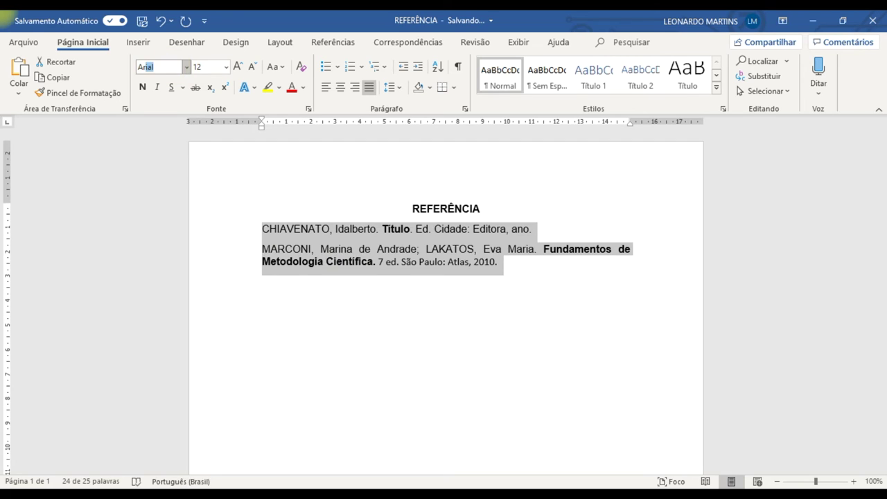
key("Return")
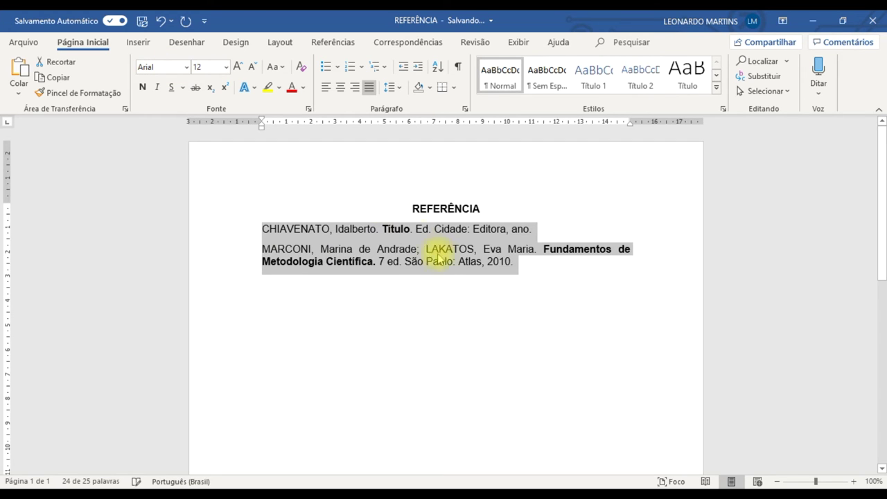
left_click(531, 261)
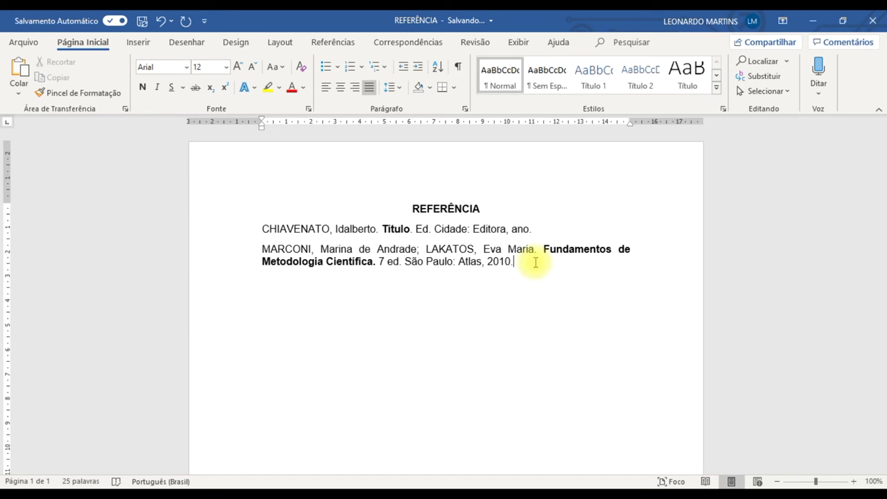
left_click_drag(320, 249, 522, 262)
left_click(522, 262)
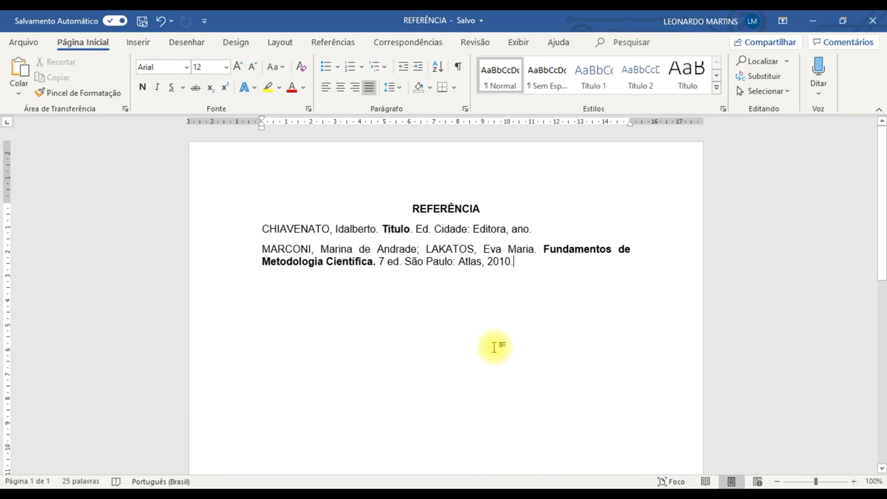
Switch to the open File Explorer window and go through the 2020 - SEDU folder up to its parent folder _______EDUCAÇÃO
key("alt+Tab")
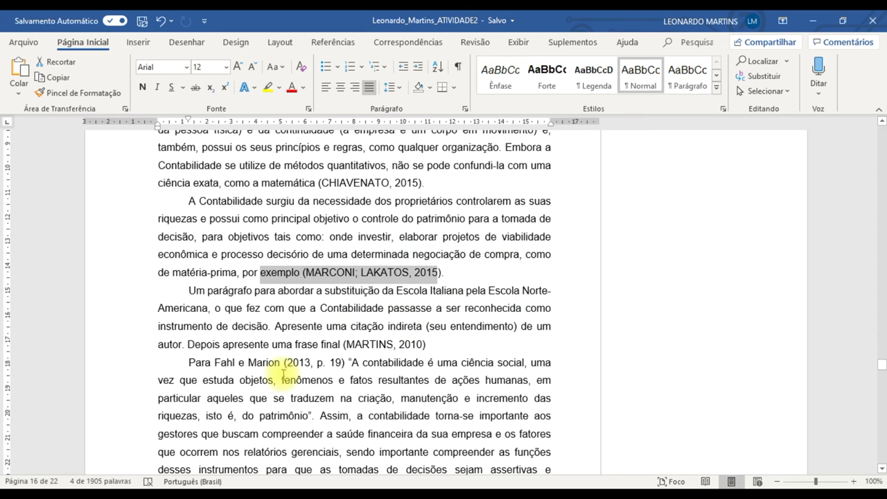
key("alt+Tab")
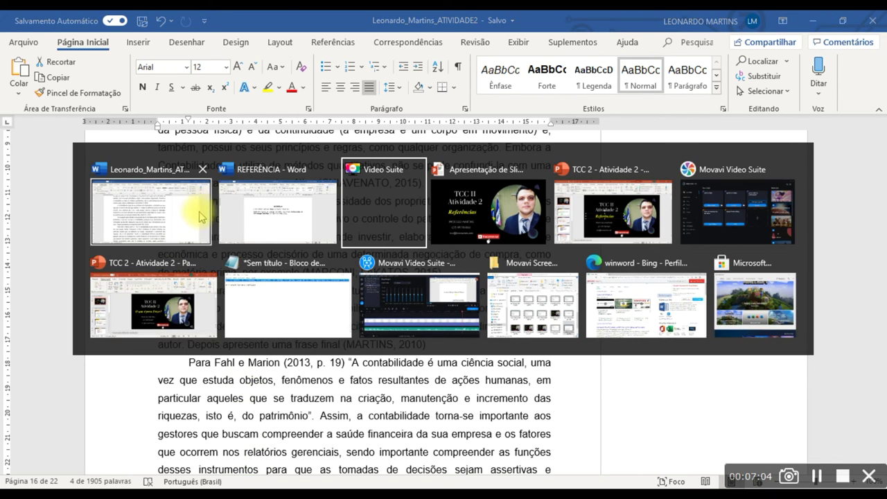
key("Down")
key("Right")
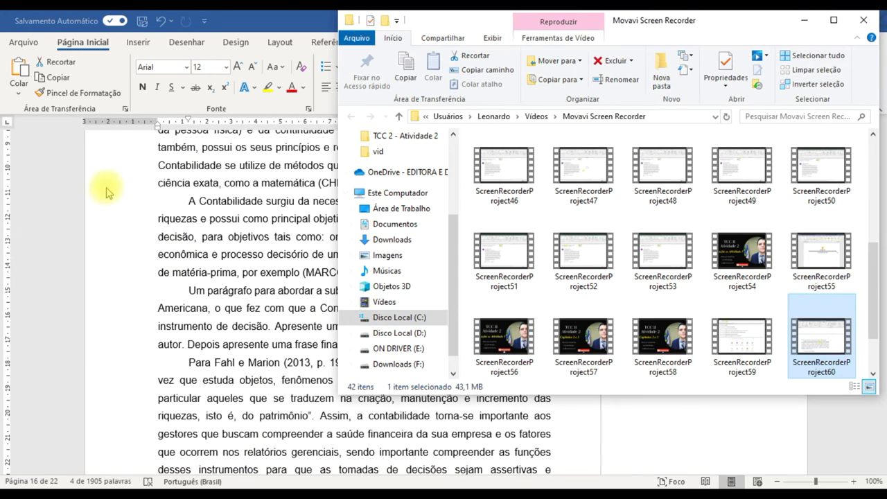
scroll(447, 188, "up", 3)
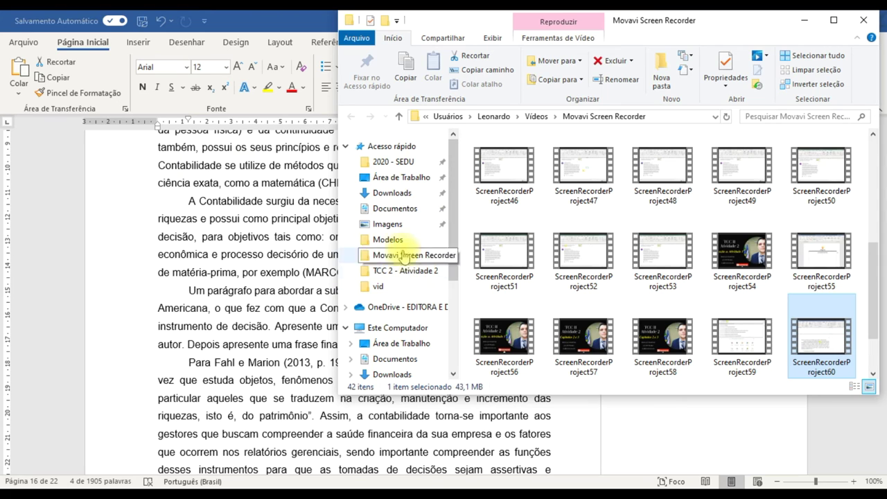
left_click(399, 163)
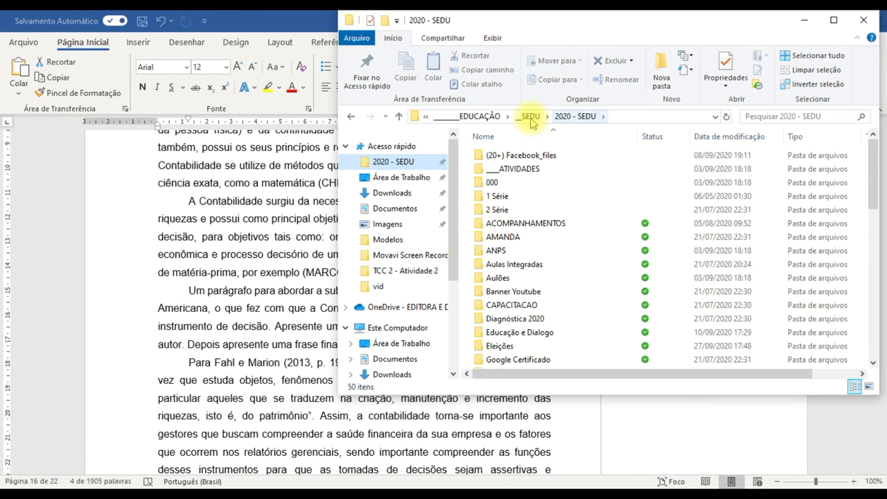
left_click(489, 117)
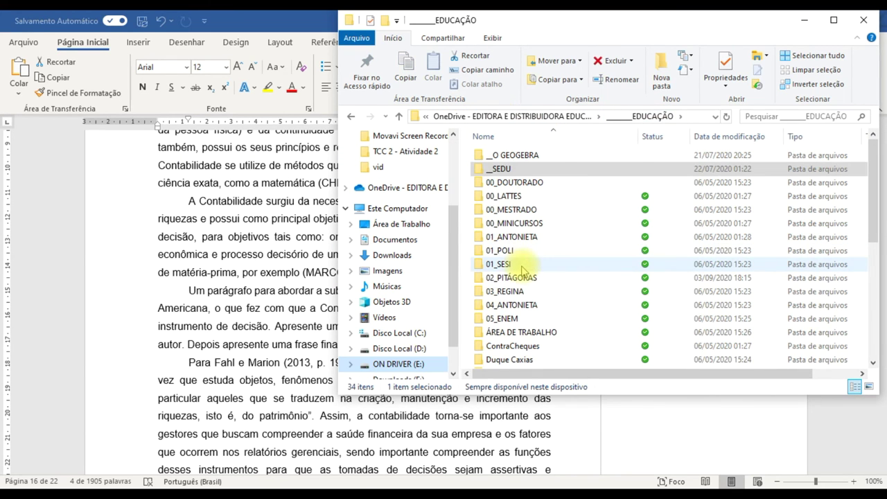
Open the TCC folder inside 02_PITÁGORAS, 2020_02
double_click(523, 277)
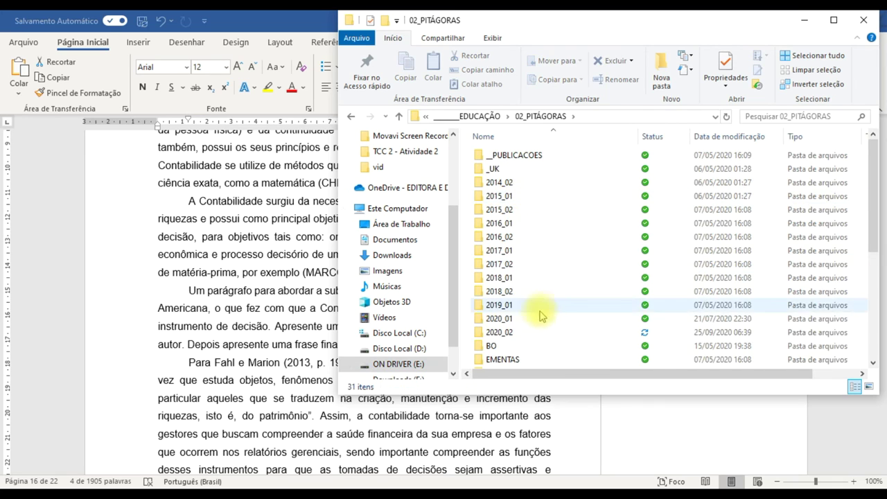
double_click(525, 336)
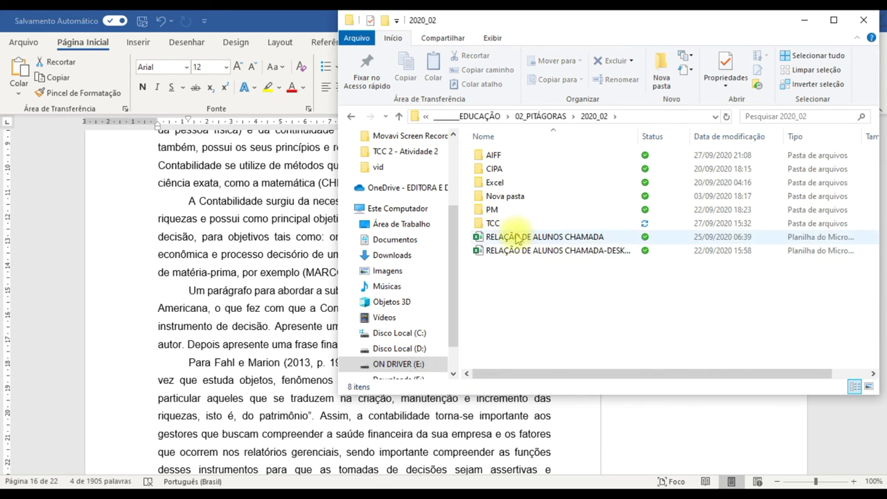
double_click(493, 223)
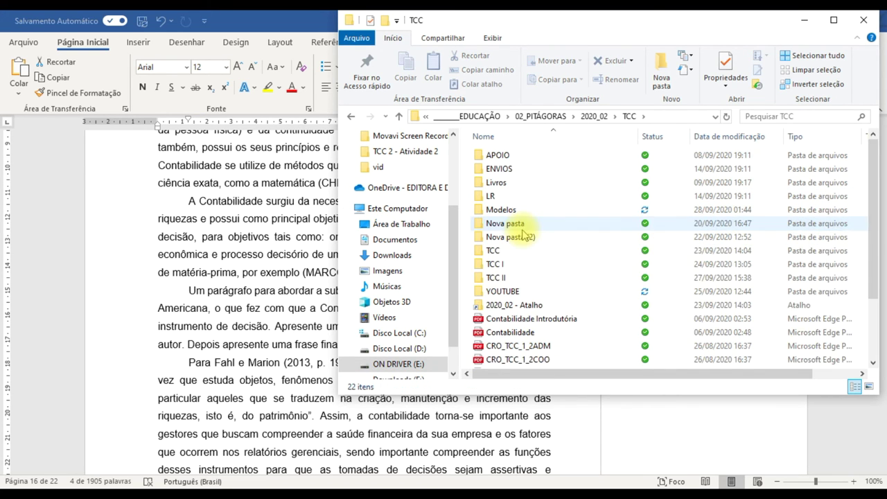
Go up to the 2020_02 folder, enter its PM folder and open the Livro_Pesq_Mercadologica PDF
left_click(398, 116)
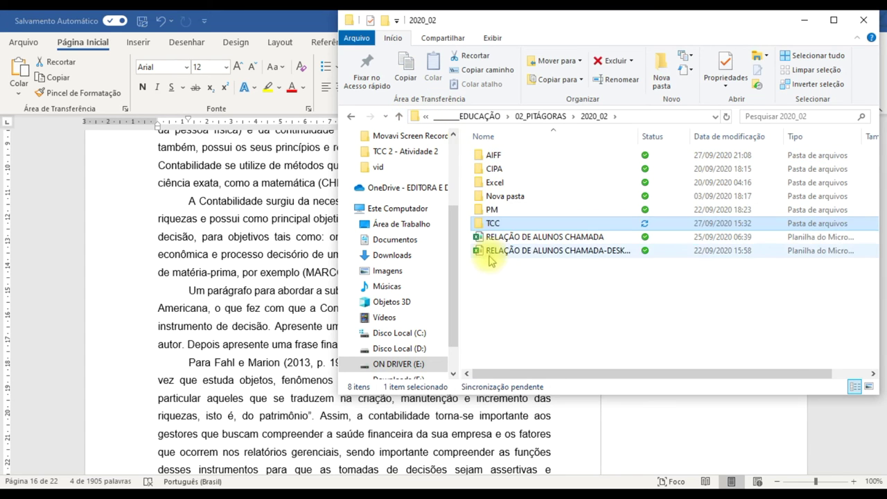
double_click(493, 212)
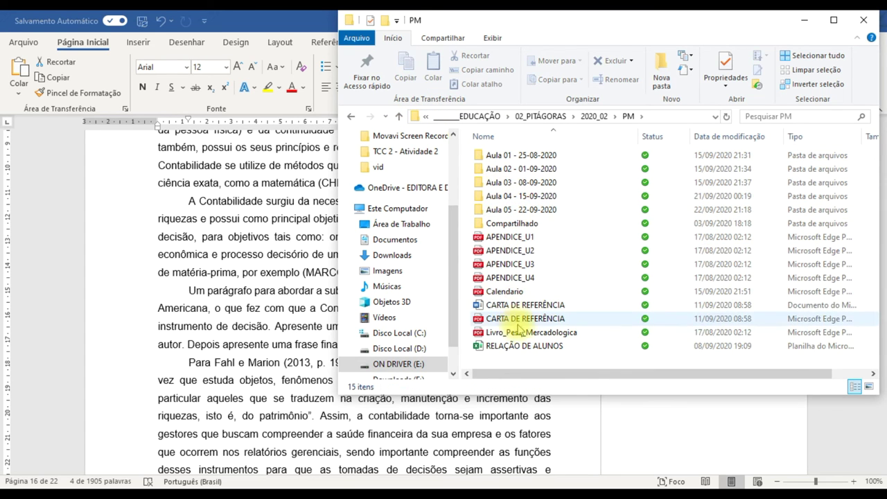
left_click(517, 333)
double_click(533, 333)
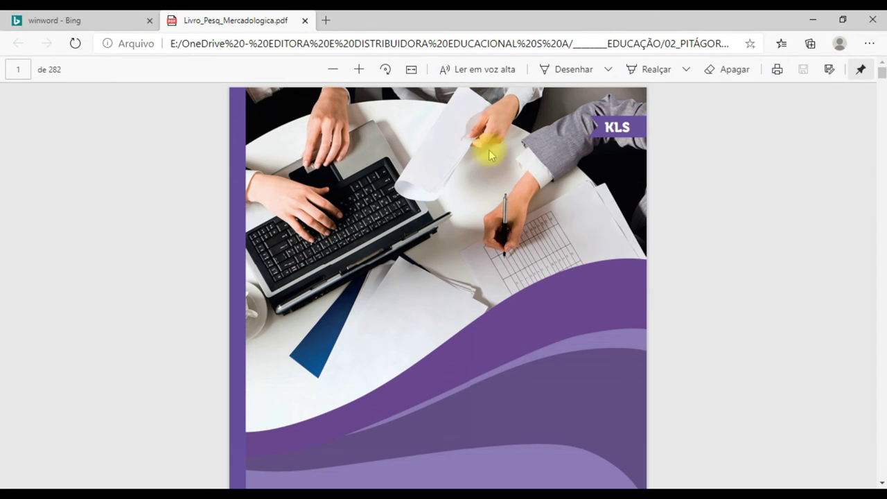
Find and enlarge the Dados Internacionais de Catalogação na Publicação (CIP) block on page 4, and close the winword - Bing tab
scroll(470, 297, "down", 5)
scroll(468, 296, "up", 4)
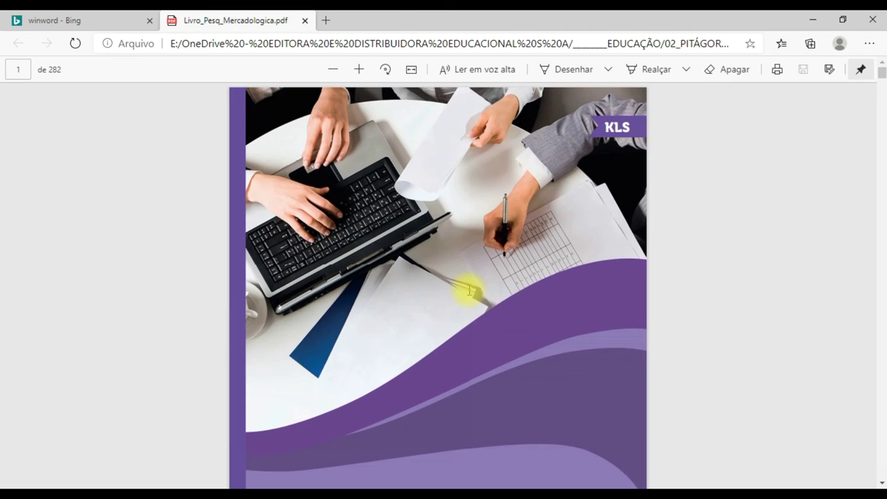
scroll(466, 296, "down", 8)
scroll(466, 296, "down", 15)
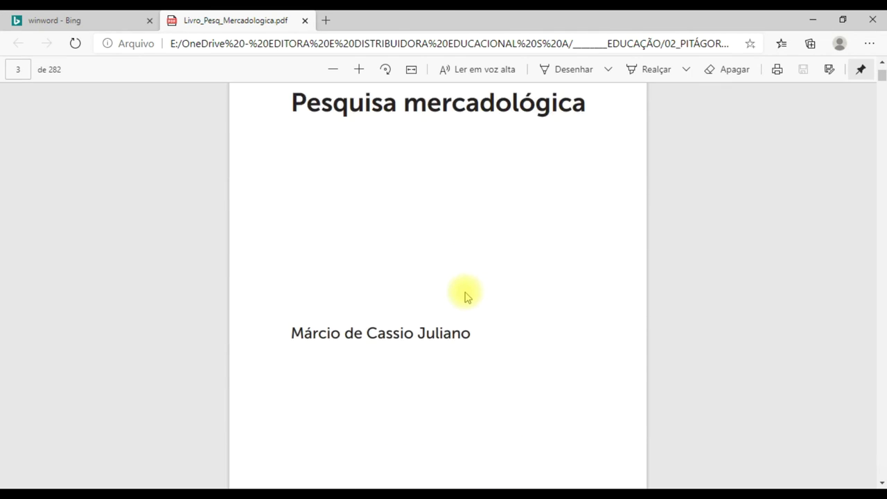
scroll(466, 296, "down", 3)
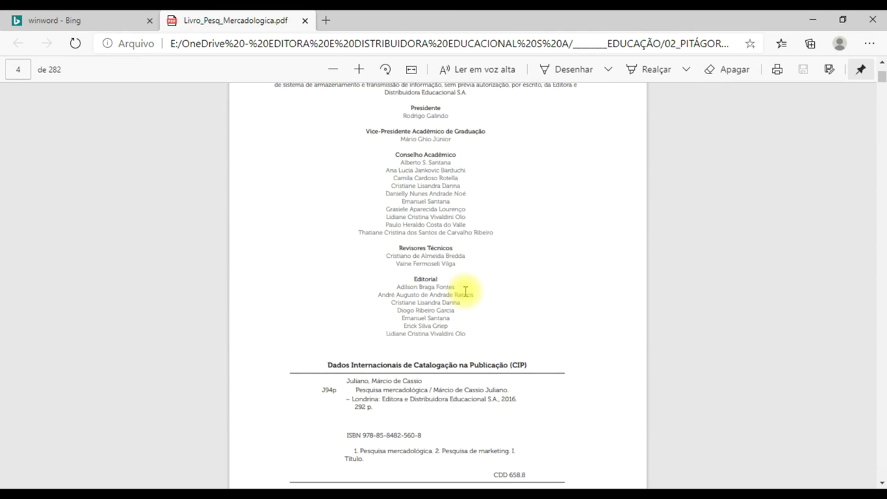
scroll(467, 293, "down", 4)
left_click_drag(328, 234, 378, 235)
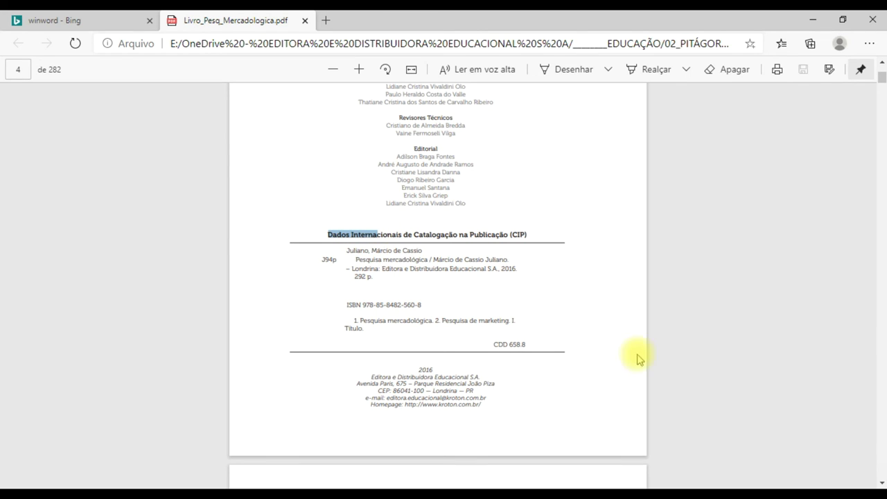
left_click(358, 70)
left_click(358, 70)
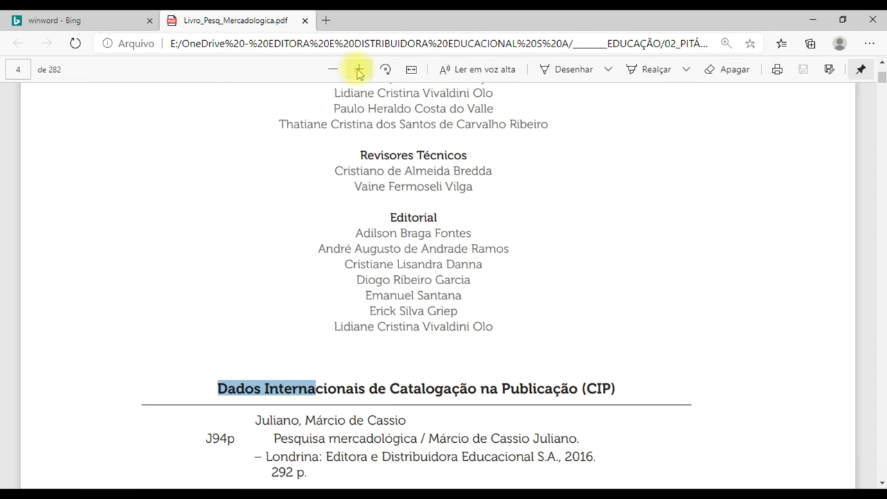
scroll(491, 242, "down", 4)
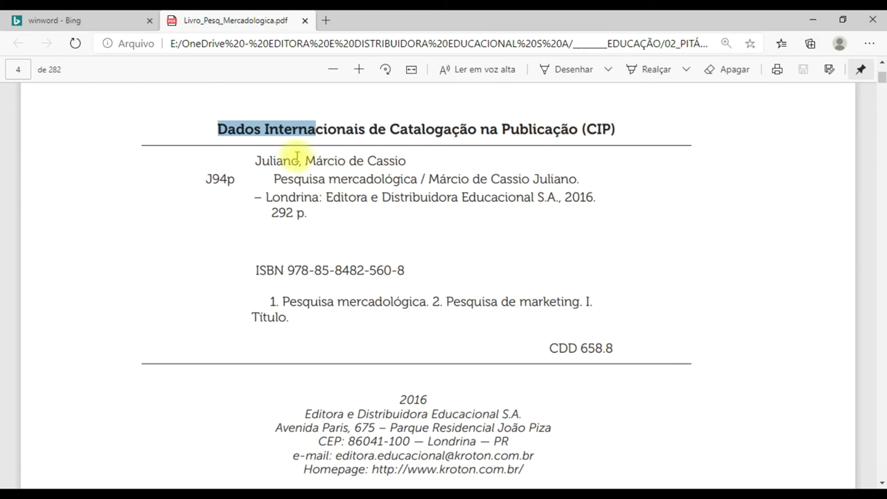
left_click(150, 22)
left_click(281, 143)
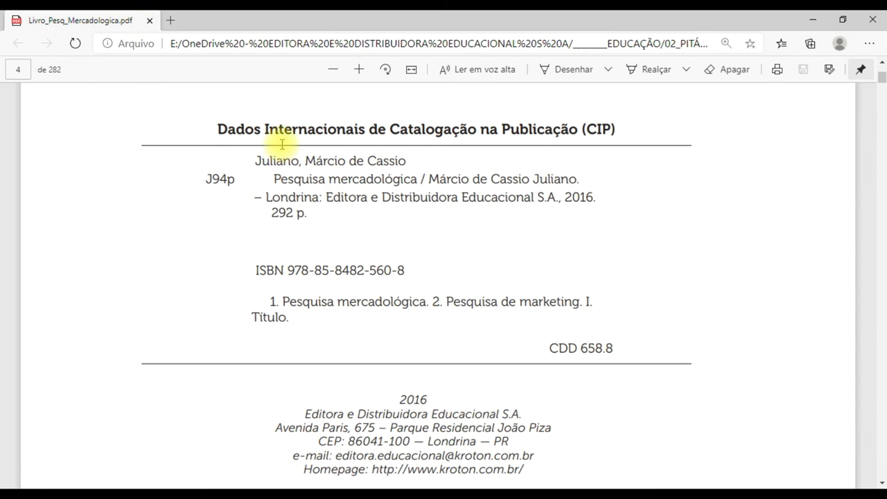
Examine the CIP heading and the author entry, distinguishing the surname from the given names
left_click_drag(284, 139, 583, 137)
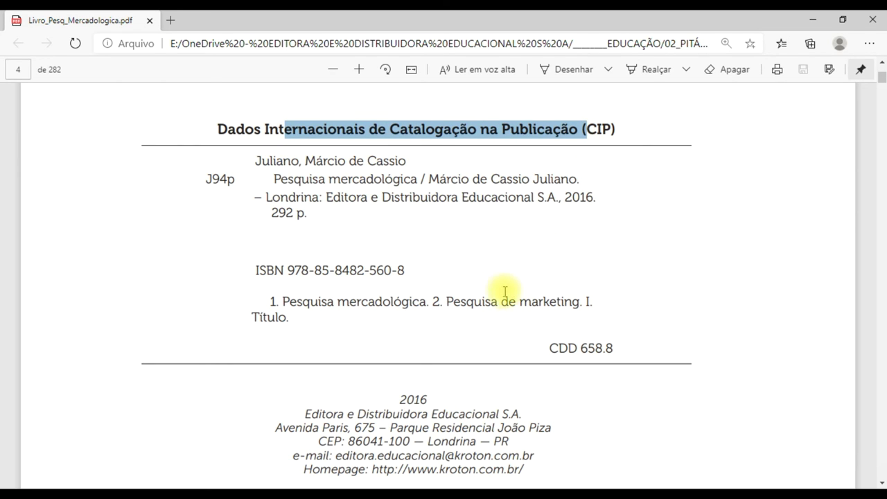
scroll(481, 303, "down", 1)
scroll(481, 303, "up", 2)
scroll(482, 303, "down", 1)
scroll(482, 303, "down", 1)
left_click_drag(257, 160, 376, 160)
left_click(272, 169)
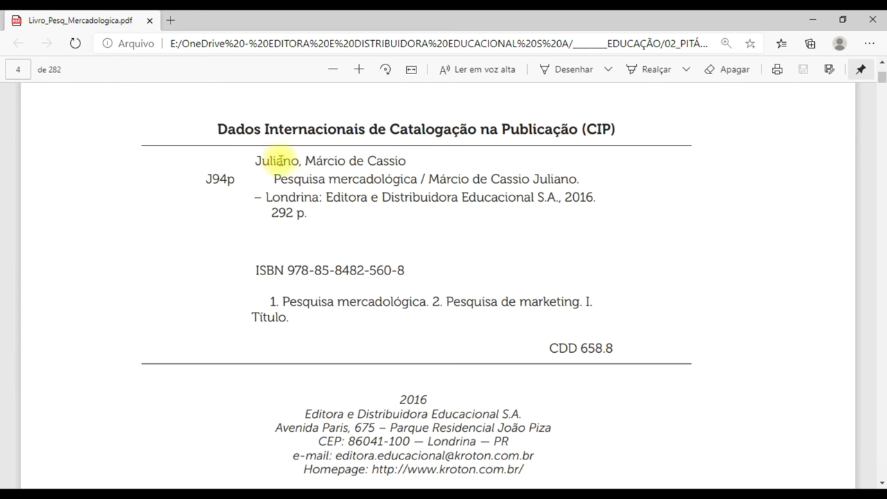
left_click_drag(305, 160, 398, 160)
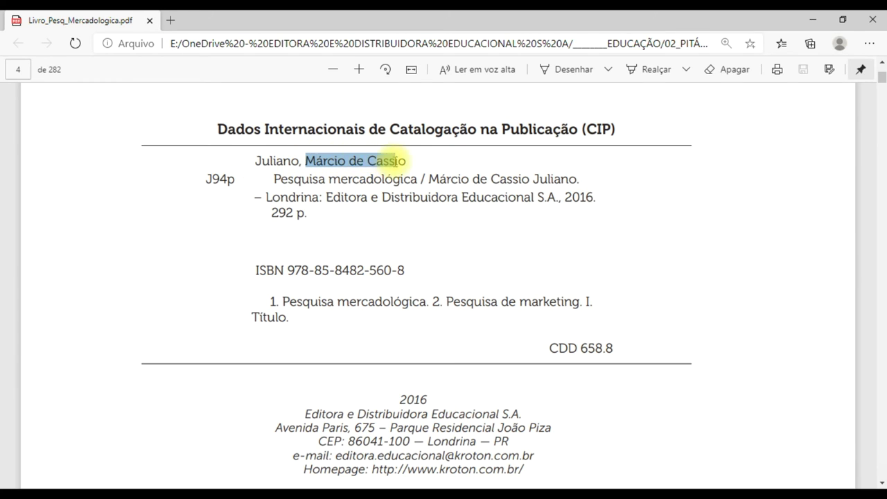
left_click(266, 162)
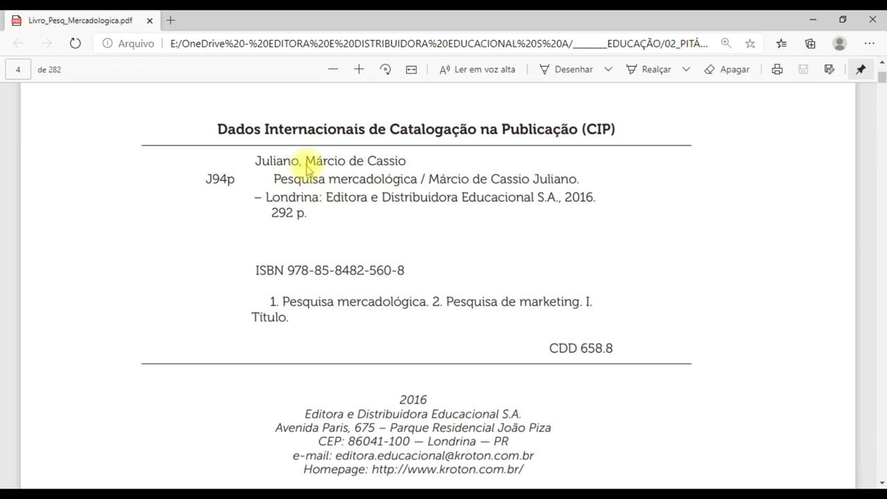
double_click(268, 160)
left_click(295, 160)
double_click(258, 160)
left_click(284, 159)
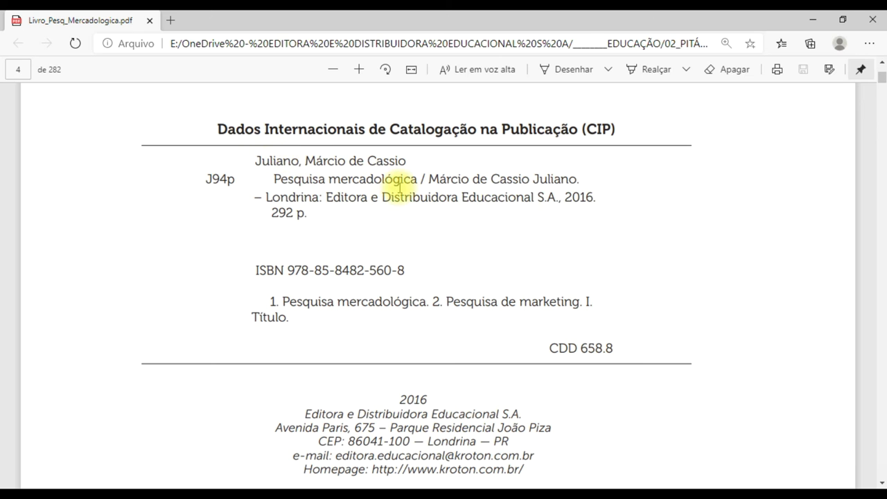
Switch to the REFERÊNCIA document and start a third reference with the book author's surname in capitals, followed by a comma
key("alt+Tab")
key("alt+Tab")
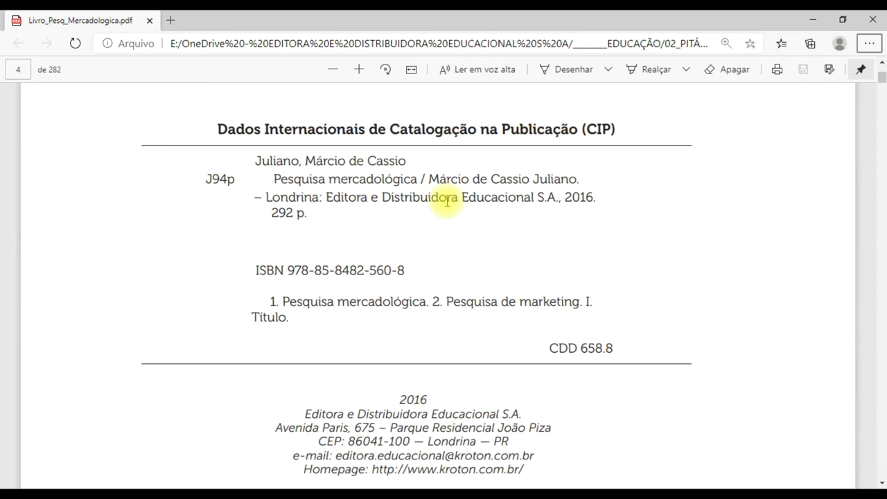
key("alt+Tab")
key("alt+Tab")
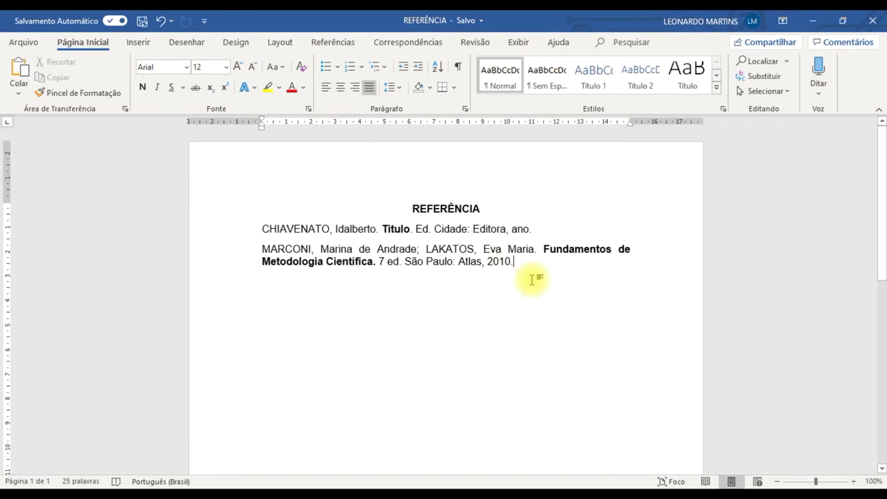
key("Return")
type("JU")
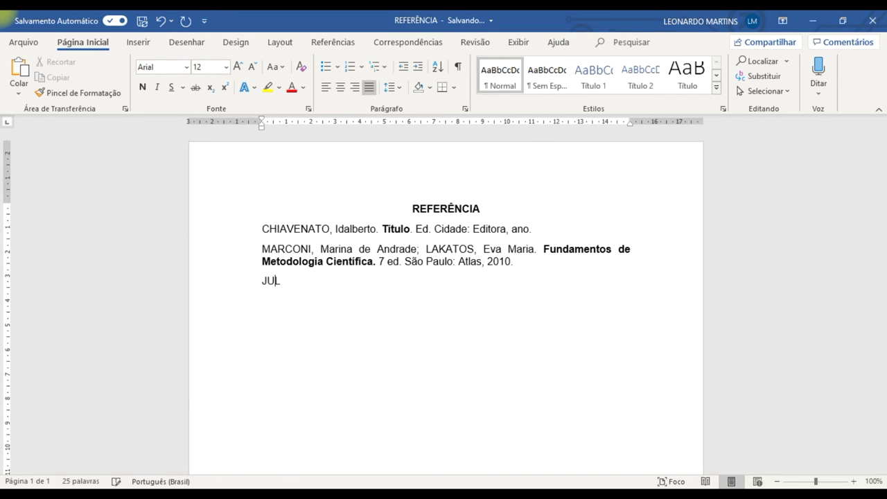
type("LIANO,")
Add the author's given names after the surname as spelled in the PDF's catalogue entry, ending with a period
key("alt+Tab")
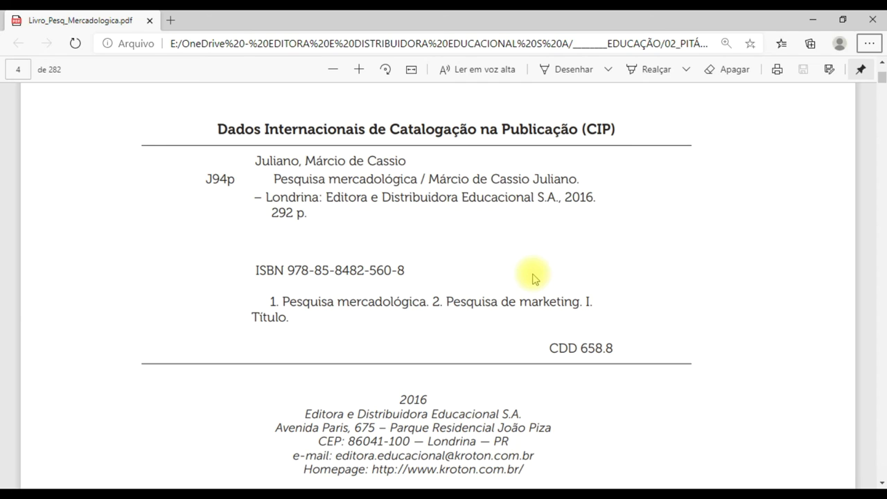
key("alt+Tab")
type("Má")
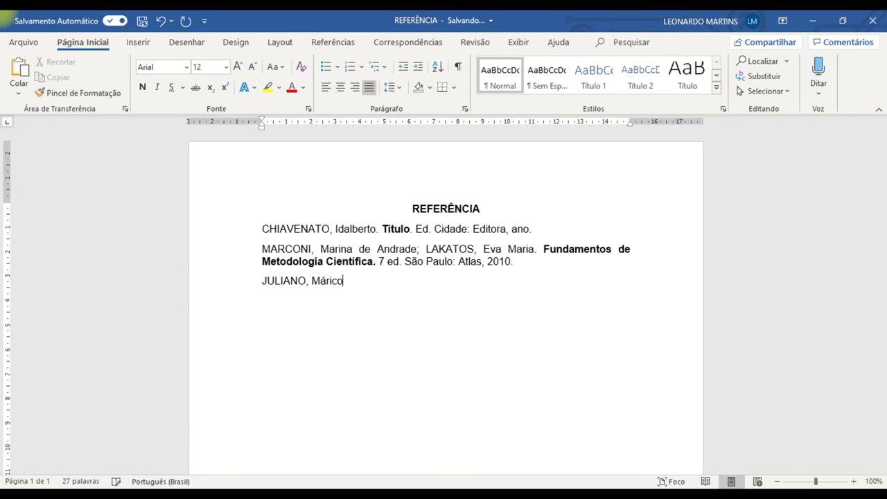
type("rico")
key("alt+Tab")
key("alt+Tab")
key("BackSpace")
key("BackSpace")
type("de Cá")
key("alt+Tab")
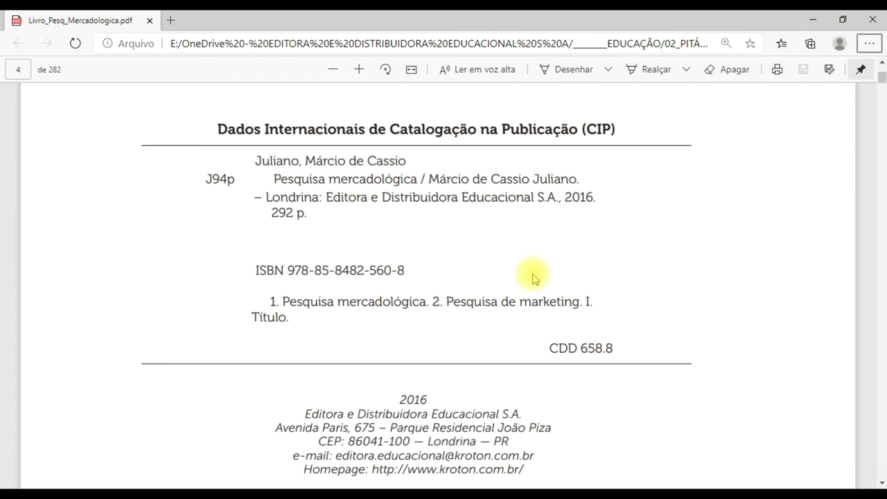
key("alt+Tab")
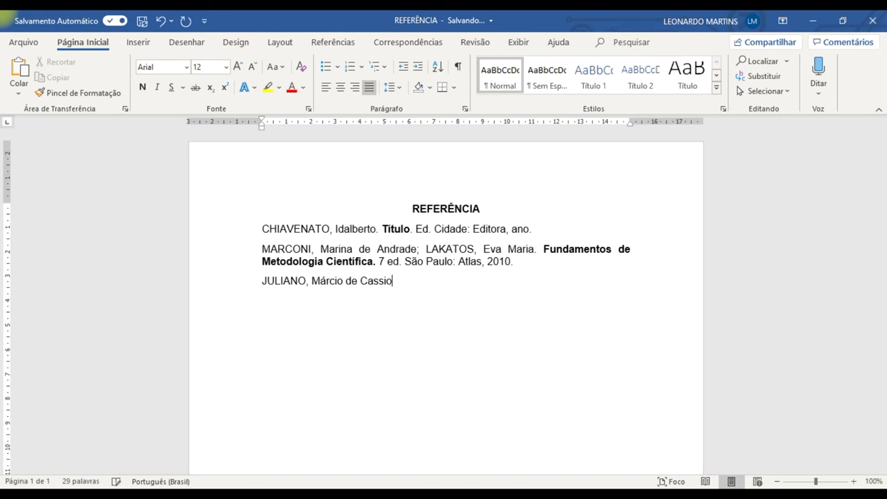
type(".")
Add the book title Pesquisa Mercadológica in bold to the third reference, followed by a period in regular weight
key("alt+Tab")
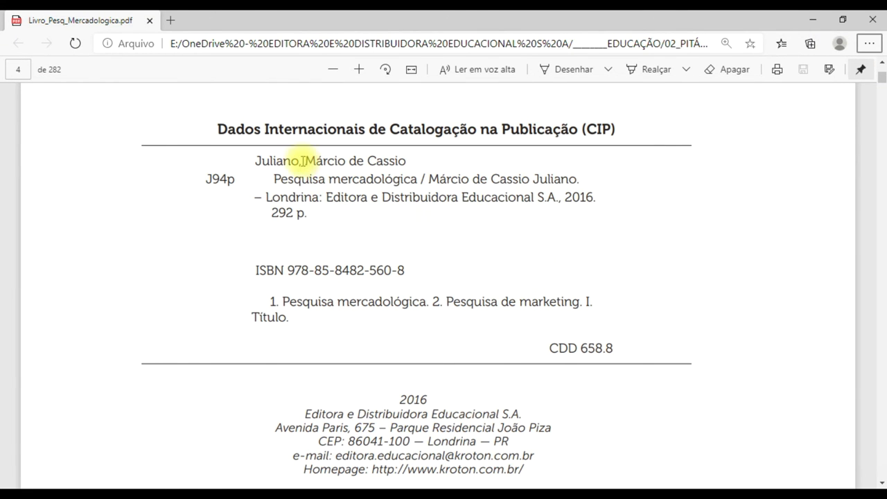
left_click_drag(274, 179, 420, 178)
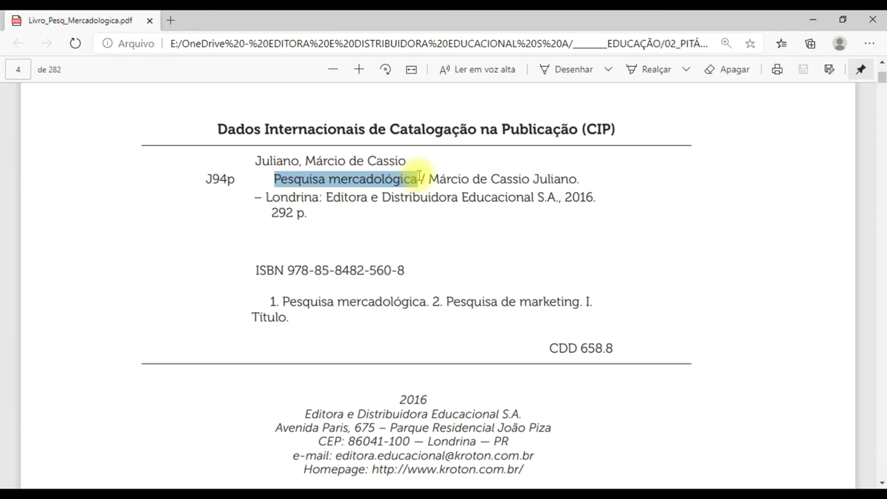
key("alt+Tab")
type("Pesqu")
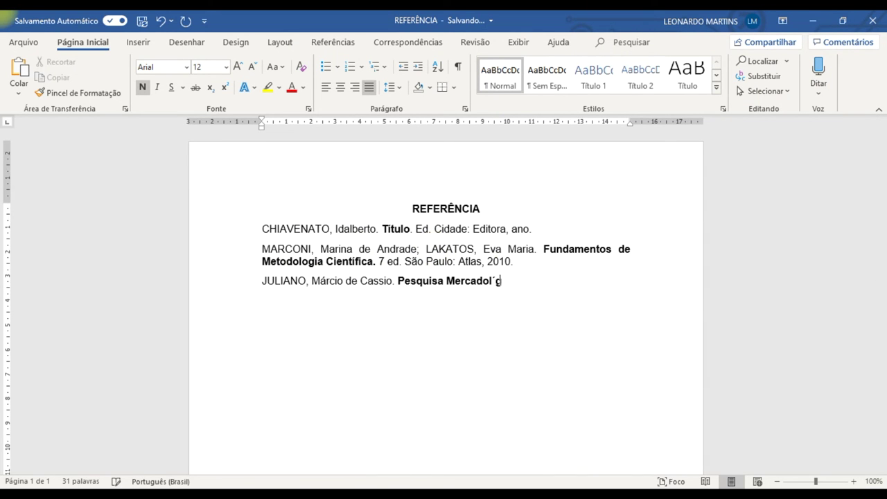
type("isa Mercadológica")
key("ctrl+n")
type(".")
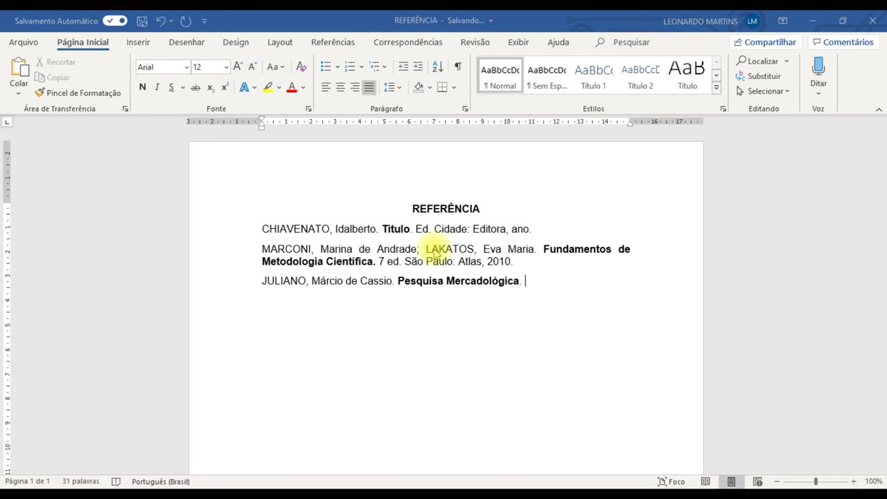
Switch back to the Livro_Pesq_Mercadologica PDF to consult the publication details in its catalogue entry
key("alt+Tab")
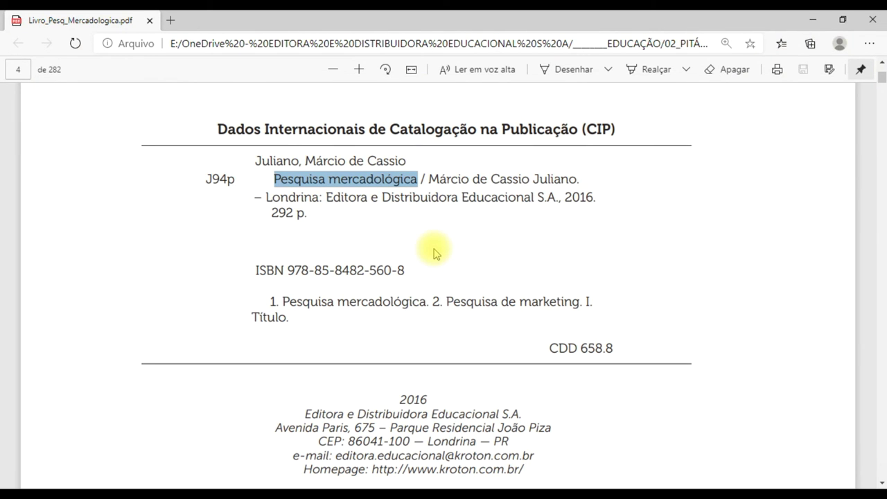
Check the place of publication in the CIP catalogue record of the Livro_Pesq_Mercadologica PDF against the unfinished reference in Word
left_click(305, 202)
left_click_drag(276, 179, 337, 198)
left_click(337, 198)
key("alt+Tab")
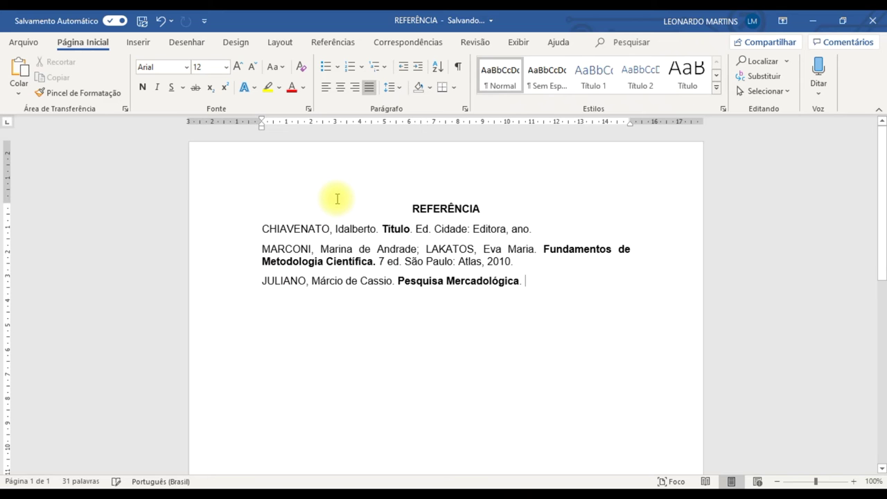
key("alt+Tab")
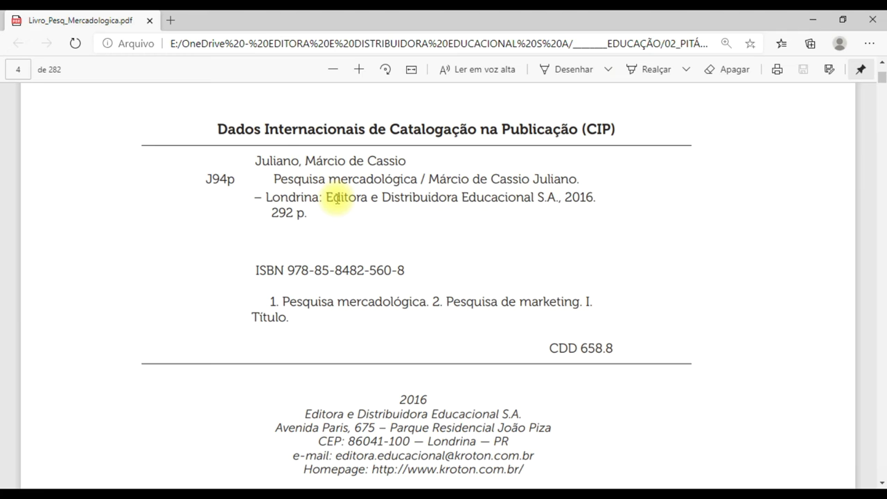
key("alt+Tab")
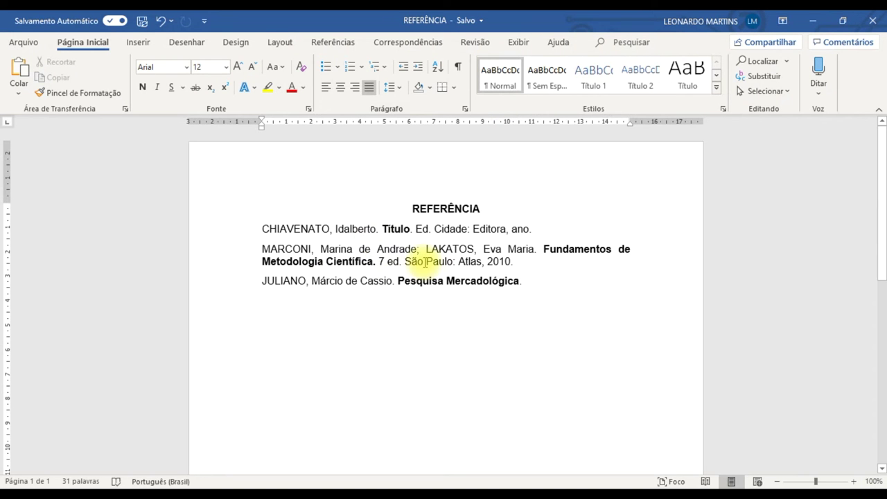
left_click_drag(404, 262, 452, 262)
key("alt+Tab")
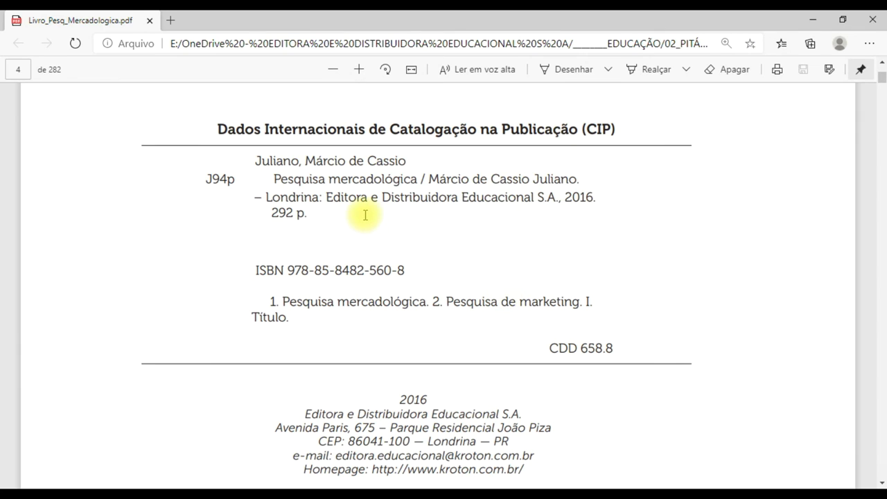
left_click_drag(262, 199, 312, 197)
key("ctrl+c")
key("alt+Tab")
key("ctrl+v")
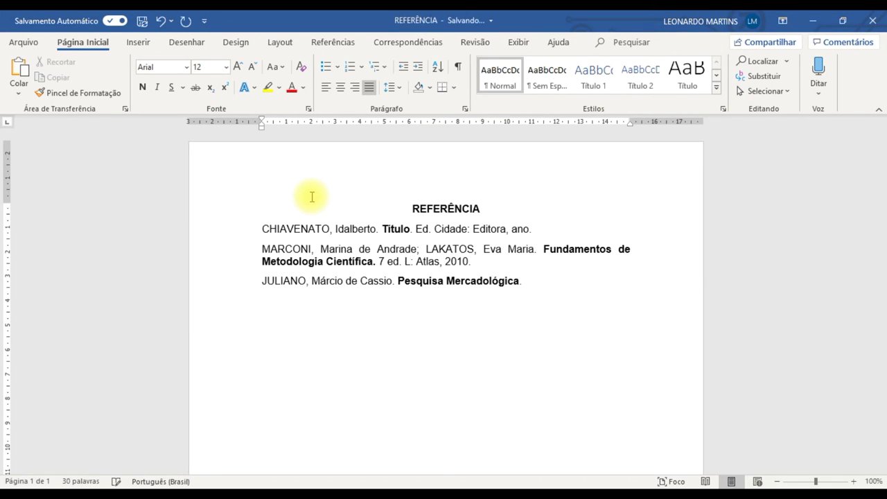
key("ctrl+z")
key("ctrl+z")
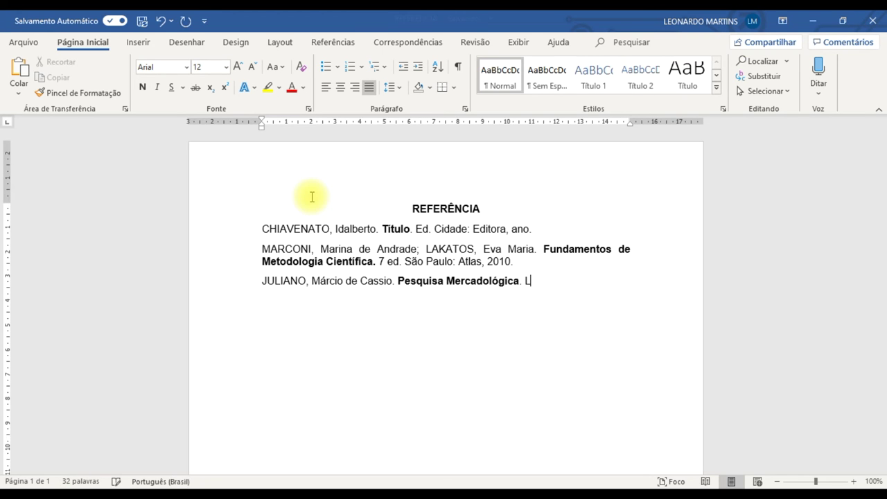
Continue the third reference with the place and publisher from the CIP record: "Londrina: Editora e Distribuidora Educacional S/A"
type("Londrina:")
key("alt+Tab")
left_click_drag(330, 198, 555, 199)
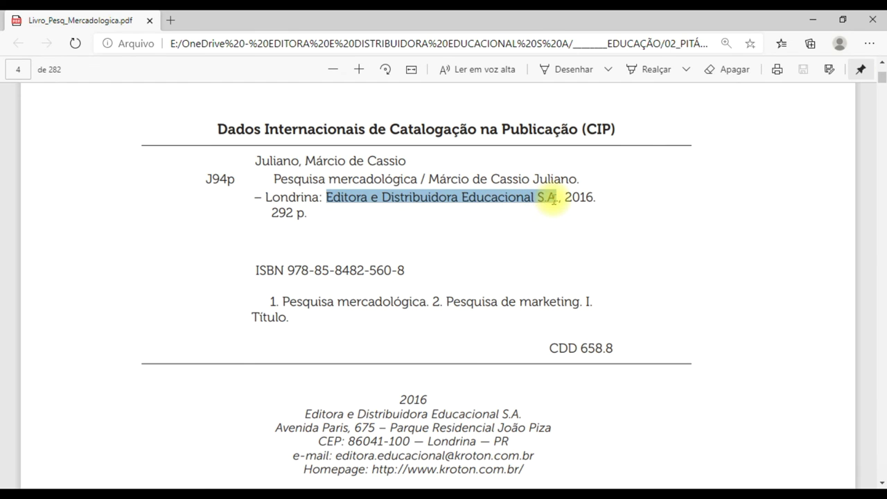
key("alt+Tab")
type(": E")
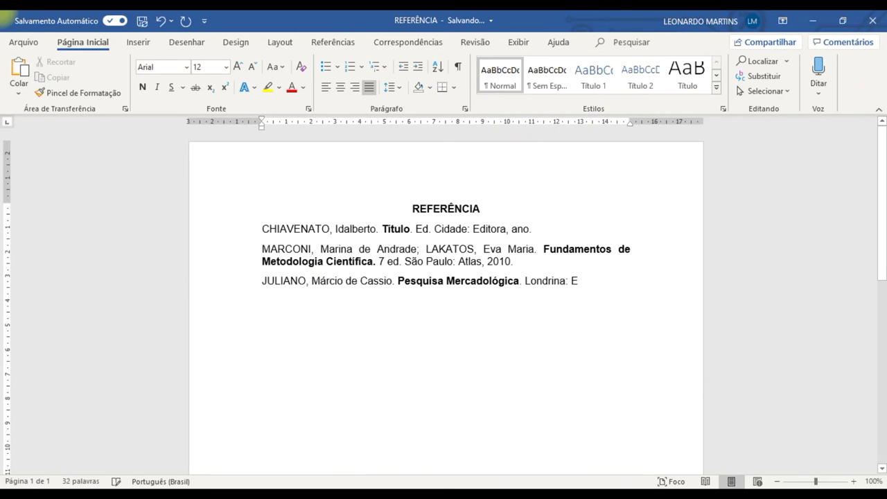
type("ditora e Dis")
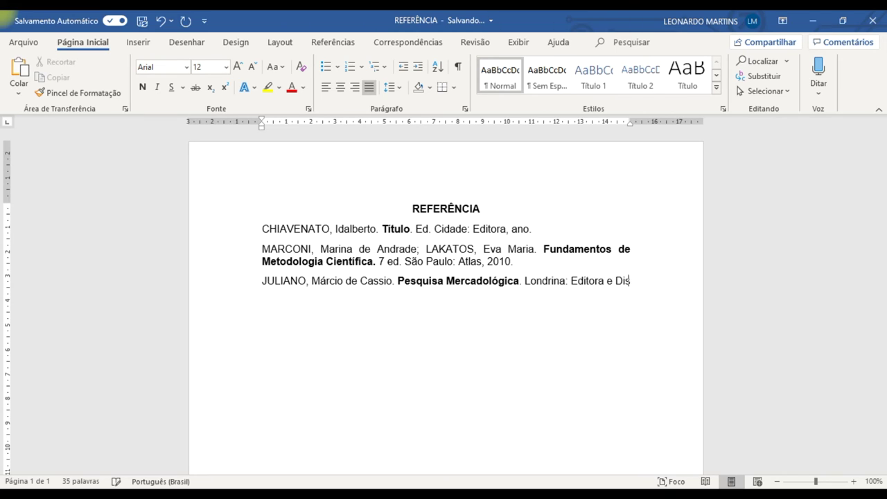
type("tribuidora E")
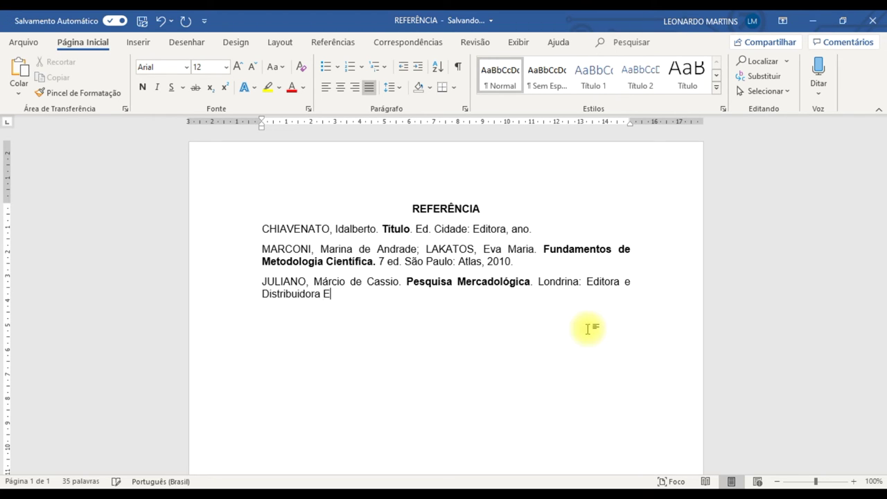
type("ducacional S/A")
Correct the publisher's ending in the third reference to "S.A." as printed in the book's CIP record
key("alt+Tab")
key("alt+Tab")
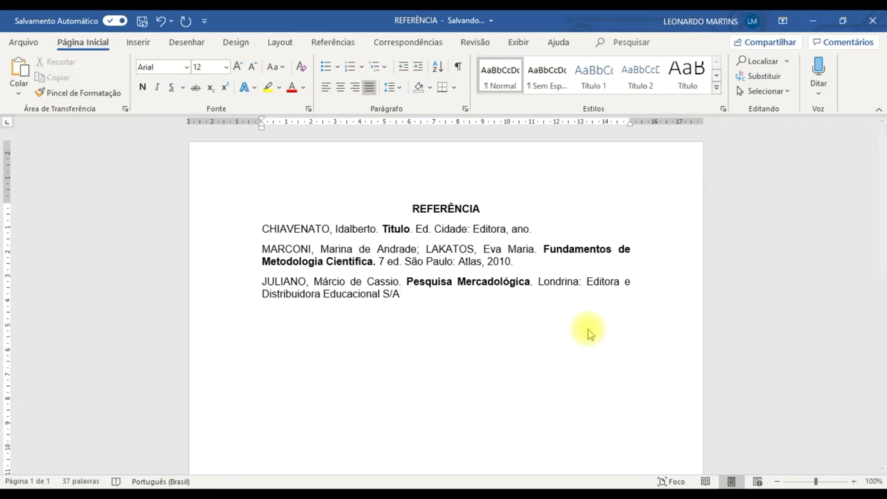
key("BackSpace")
key("BackSpace")
type(".A.")
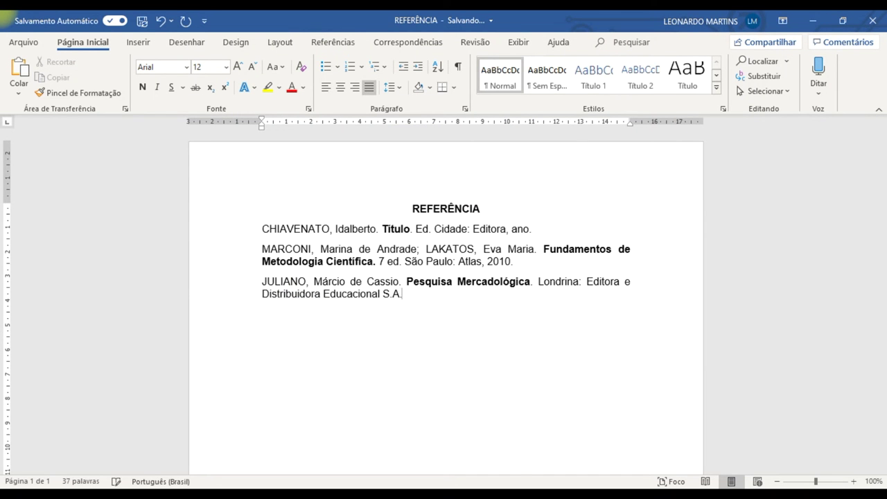
Complete the third reference with a comma, the publication year 2016 and a closing period
key("alt+Tab")
key("alt+Tab")
type(",")
key("alt+Tab")
key("alt+Tab")
type("201")
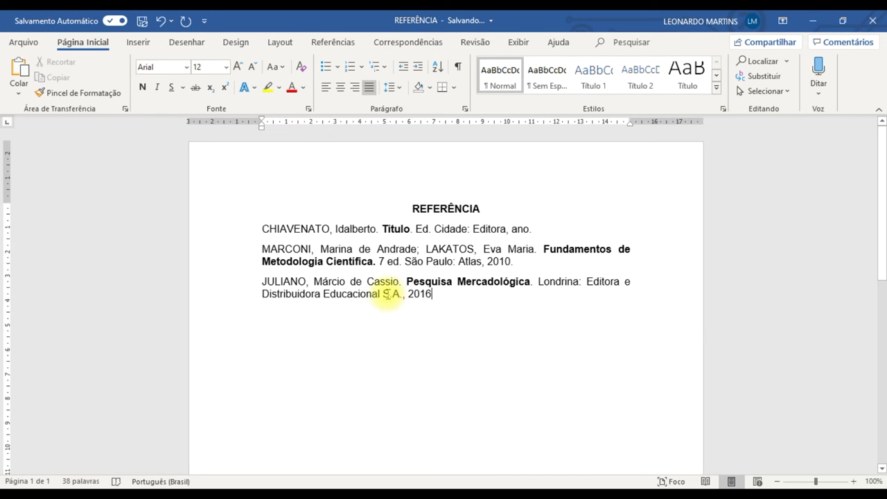
left_click_drag(387, 294, 404, 296)
left_click(400, 295)
type(".")
left_click(434, 297)
type(".")
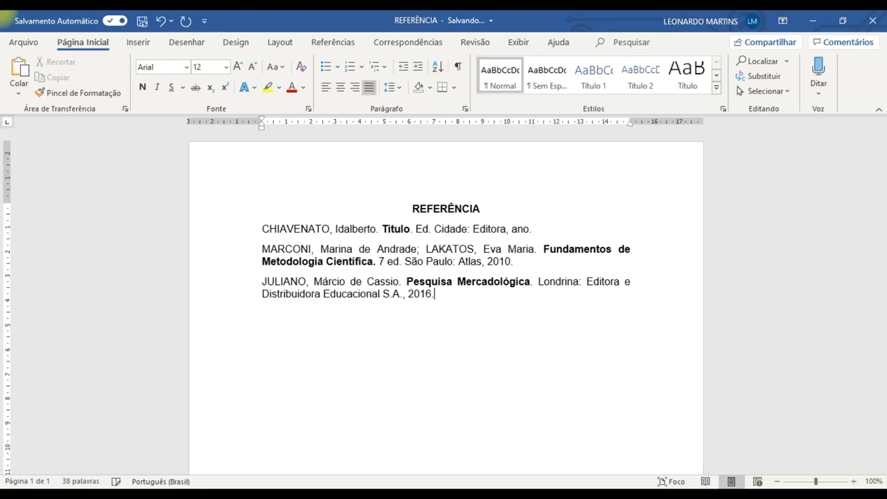
left_click(463, 262)
left_click_drag(453, 301, 297, 279)
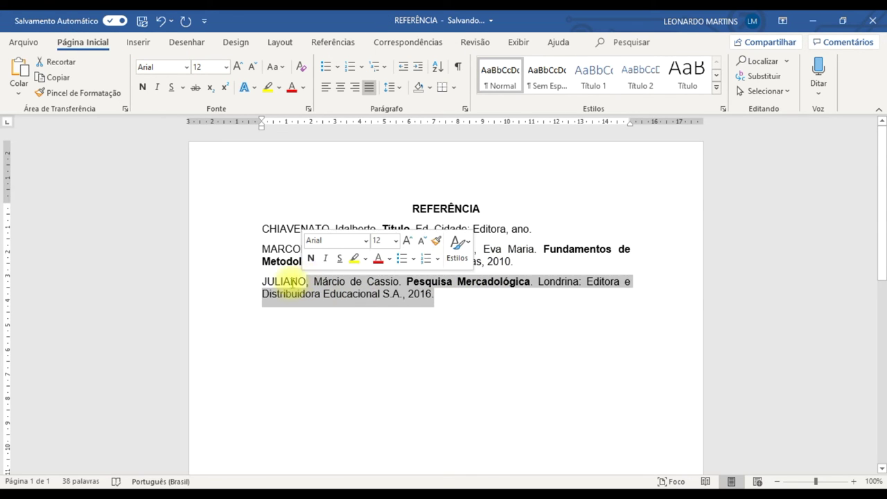
left_click(291, 282)
Open Livro AIFF from the AIFF folder inside 2020_02 and find the CIP catalogue record on page 4
key("super+Tab")
left_click(534, 139)
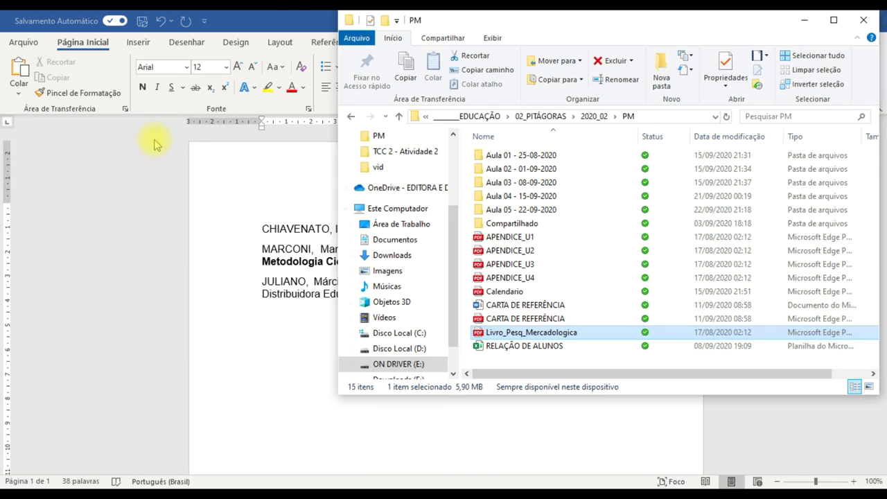
left_click(594, 116)
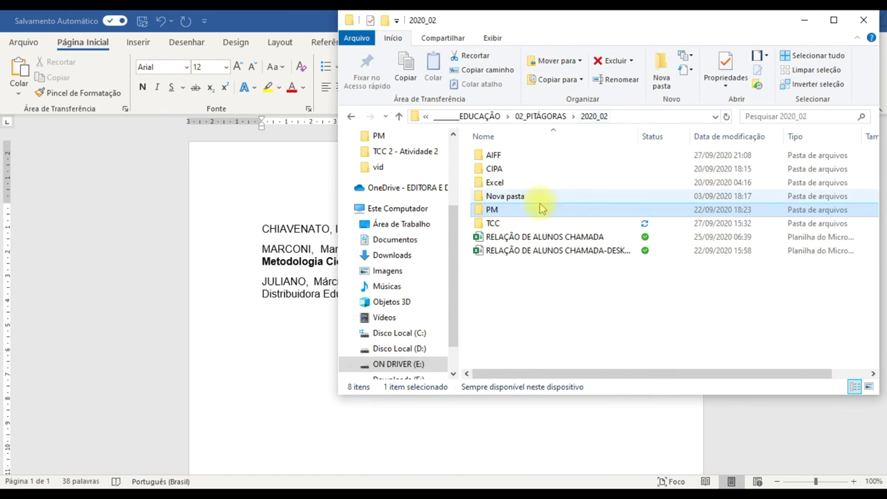
double_click(494, 155)
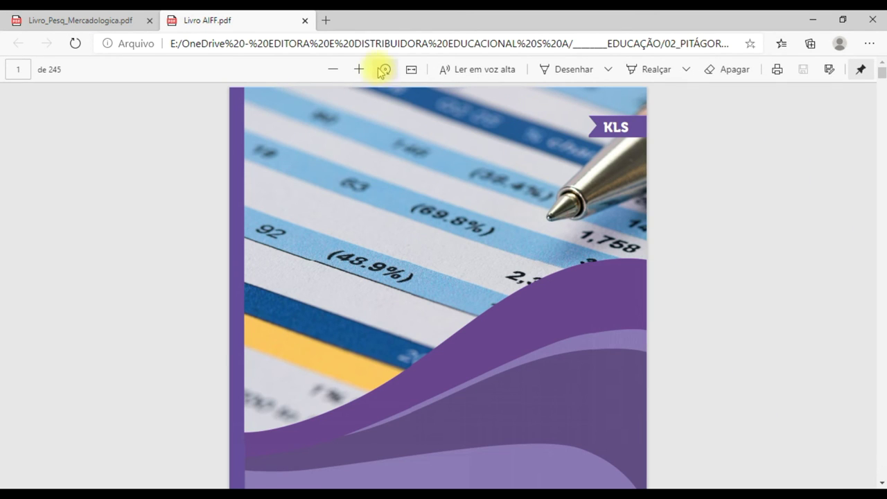
left_click(358, 69)
left_click(358, 69)
left_click(358, 69)
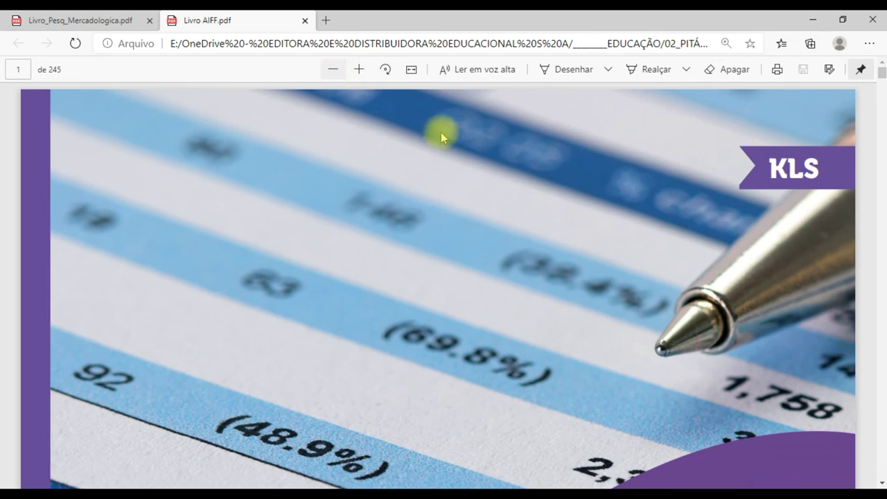
scroll(488, 254, "down", 10)
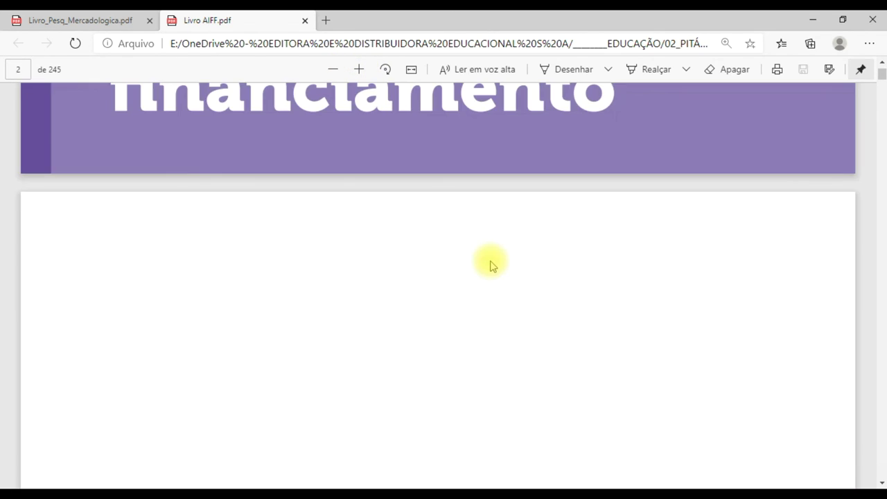
scroll(490, 266, "down", 10)
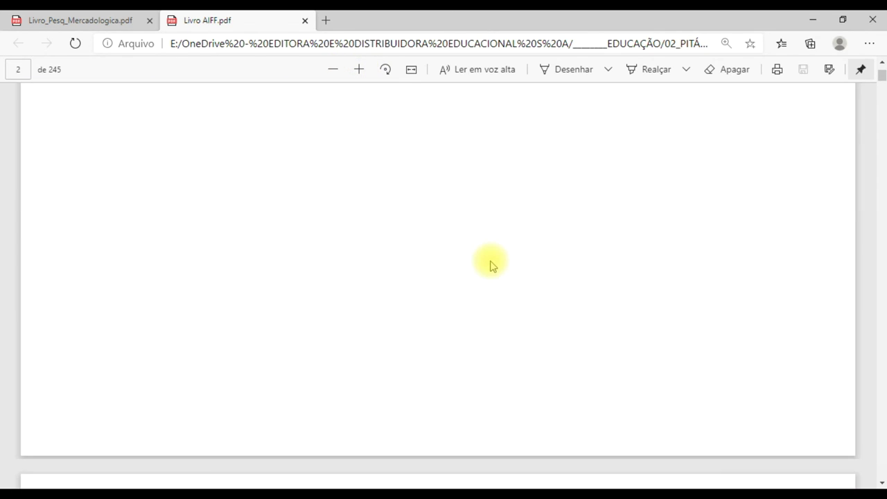
scroll(490, 265, "down", 15)
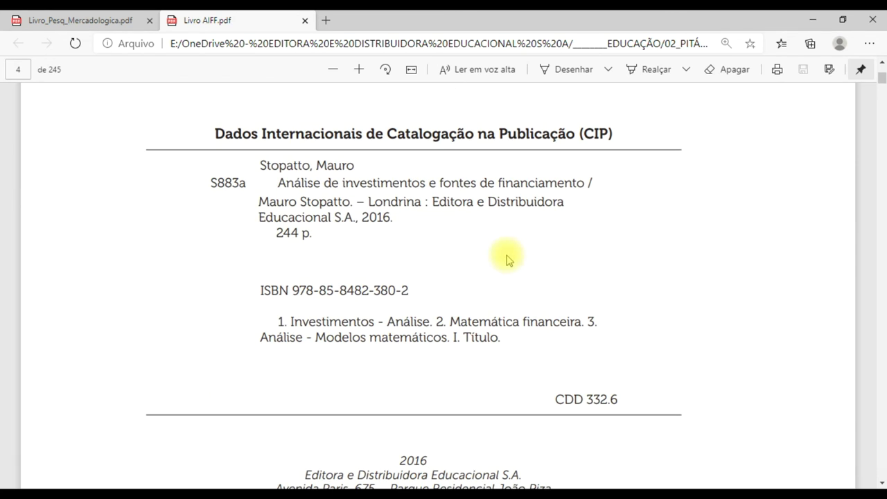
Start a fourth reference in the Word document with the AIFF book author's surname in capitals, a comma and the first name
left_click_drag(261, 167, 310, 165)
key("alt+Tab")
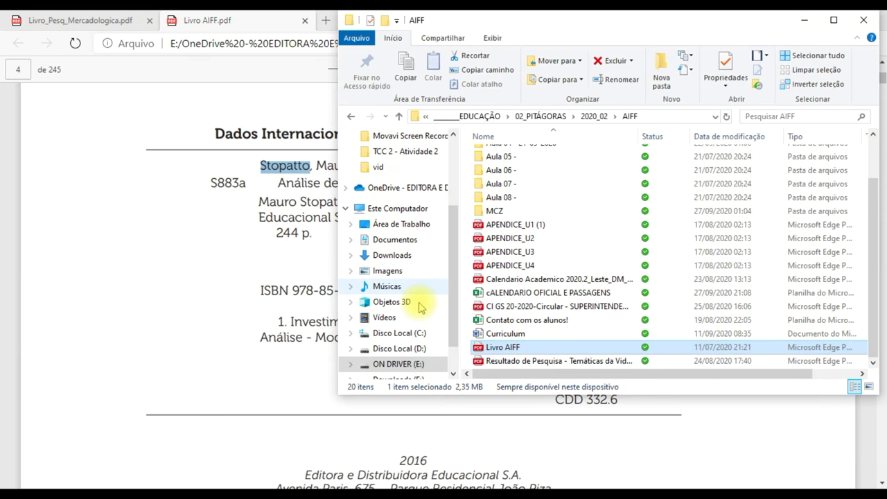
key("alt+Tab")
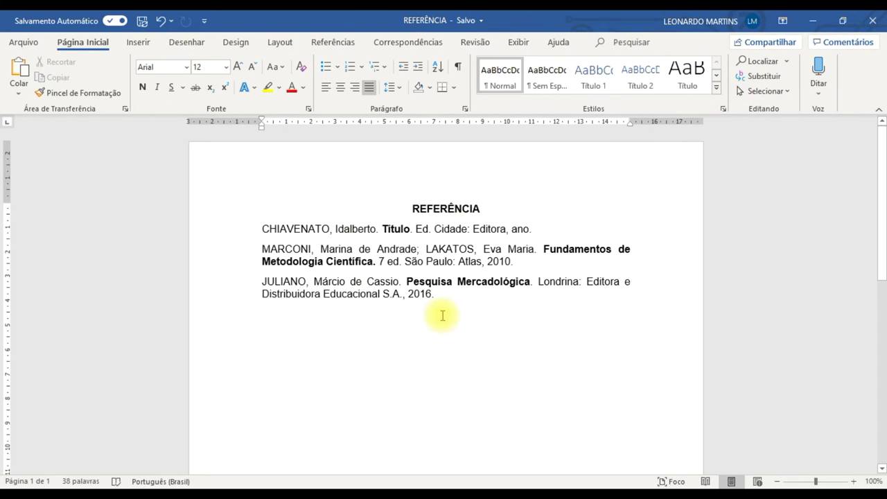
left_click(438, 297)
key("Return")
type("S")
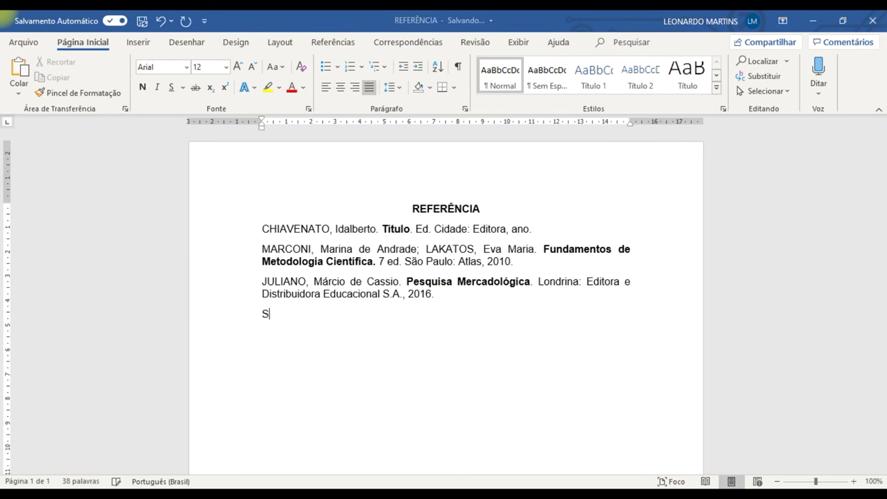
type("TOPATTO,")
key("alt+Tab")
key("alt+Tab")
type("MAUR")
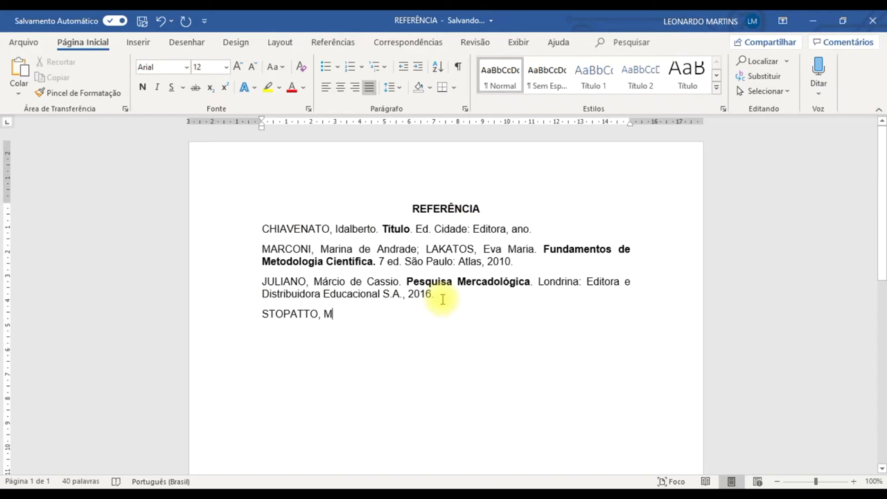
key("BackSpace")
key("BackSpace")
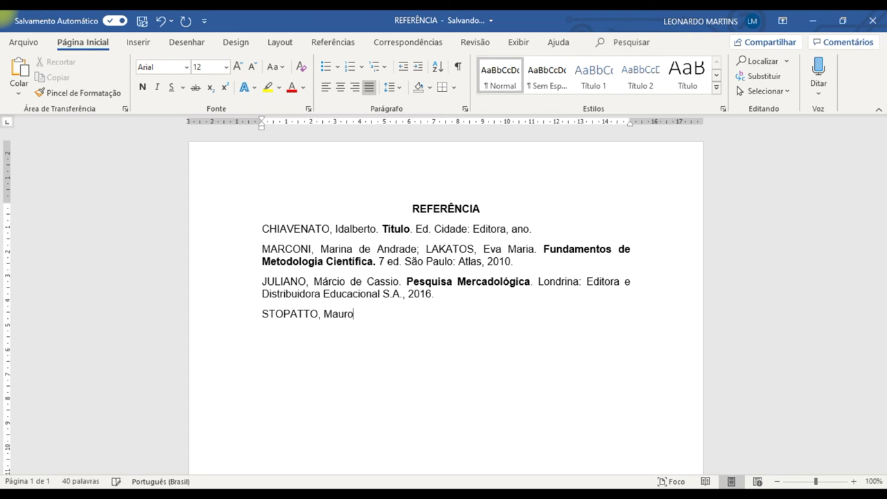
Add the bold title "Análise de Investimentos e Fontes de Financiamento." after the author in the fourth reference, then turn bold off
key("alt+Tab")
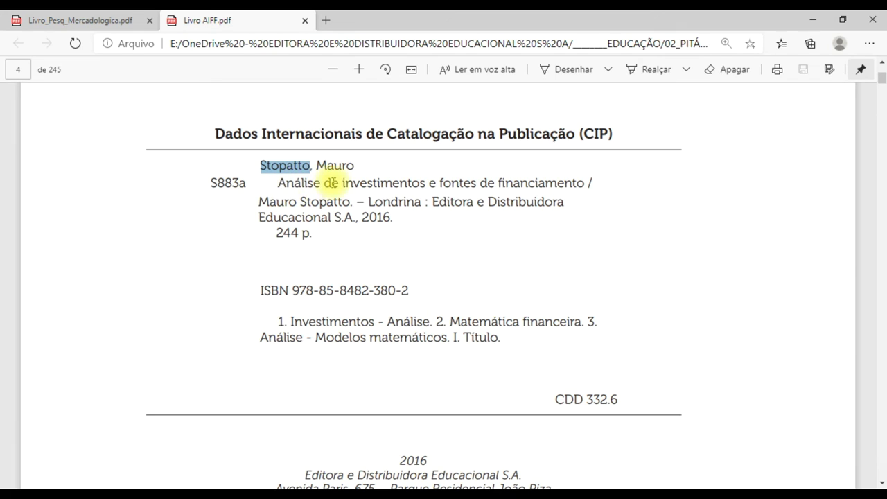
key("alt+Tab")
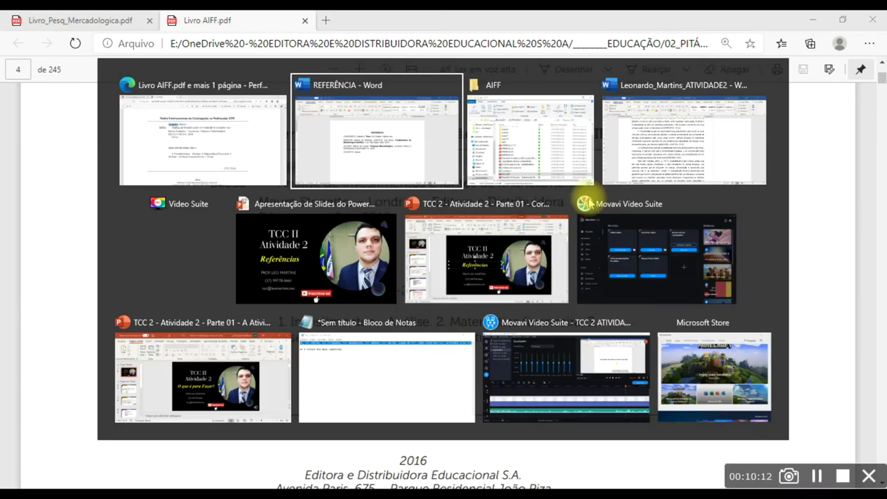
type("Análise de Investimento")
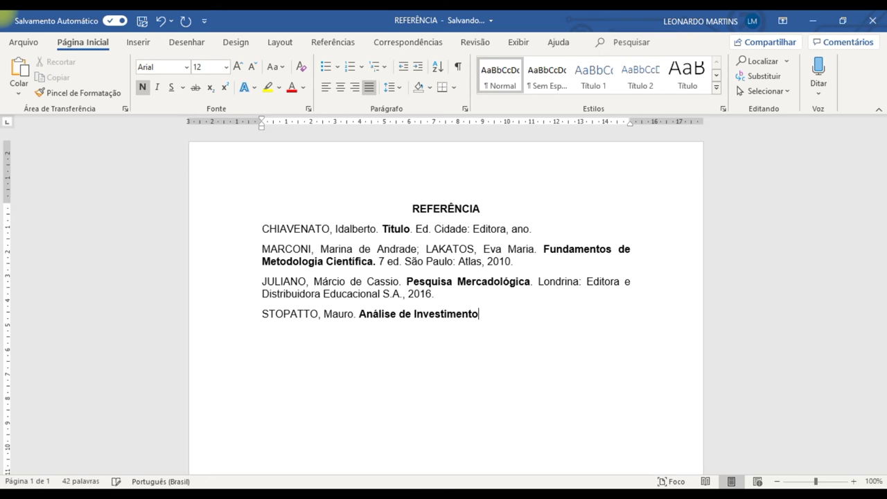
type(" Fina")
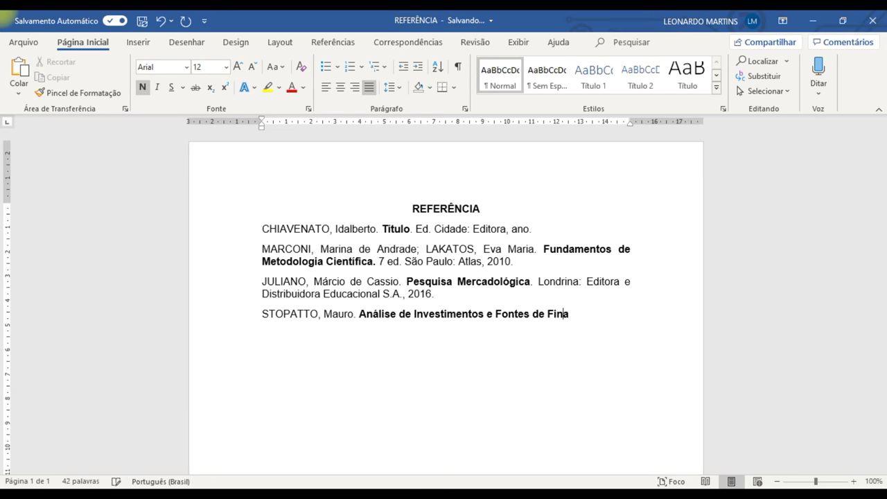
type(".")
key("ctrl+n")
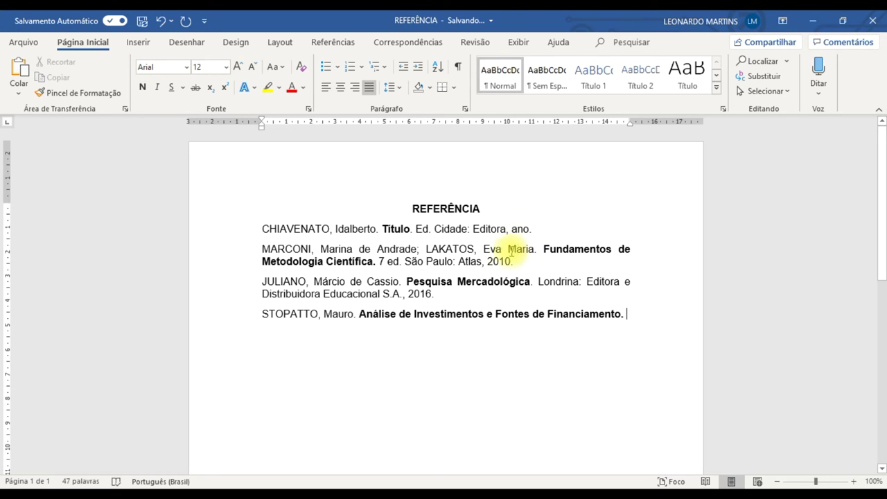
Copy "Londrina: Editora e Distribuidora Educacional S.A., 2016." from the third reference and paste it as text only after the fourth reference's title
left_click_drag(433, 293, 541, 276)
key("super+c")
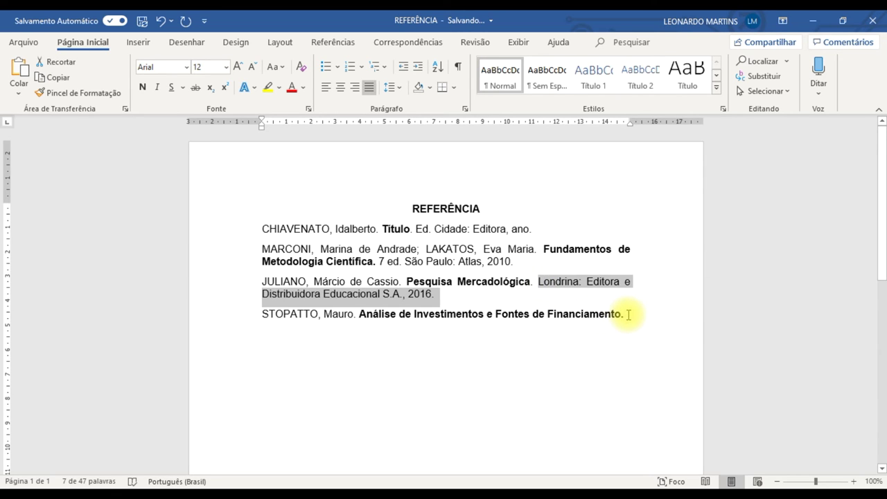
right_click(575, 286)
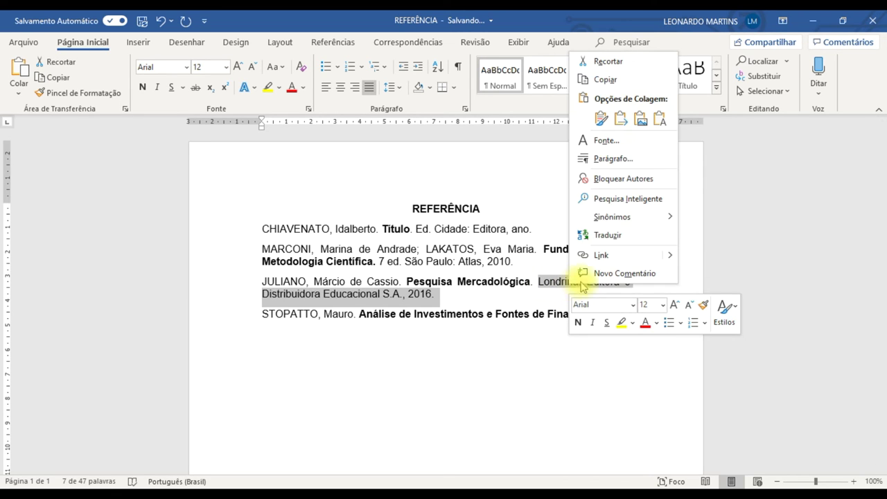
left_click(610, 79)
left_click(643, 316)
right_click(638, 316)
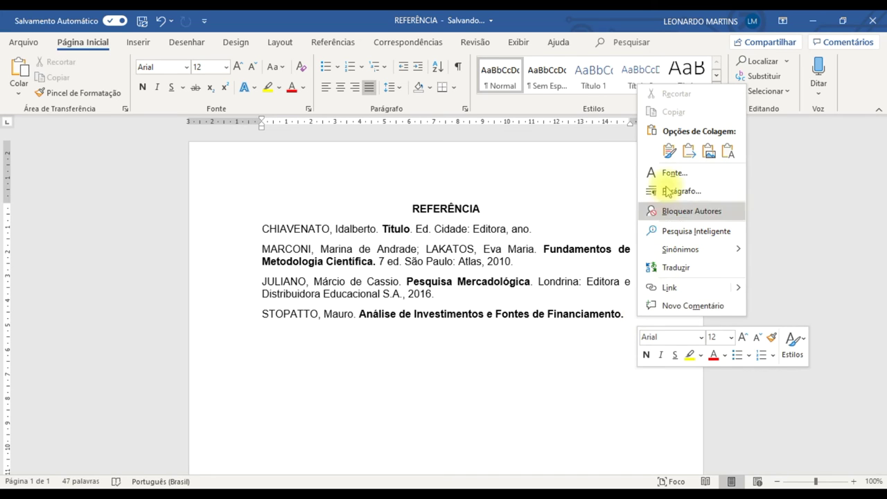
left_click(627, 314)
right_click(627, 314)
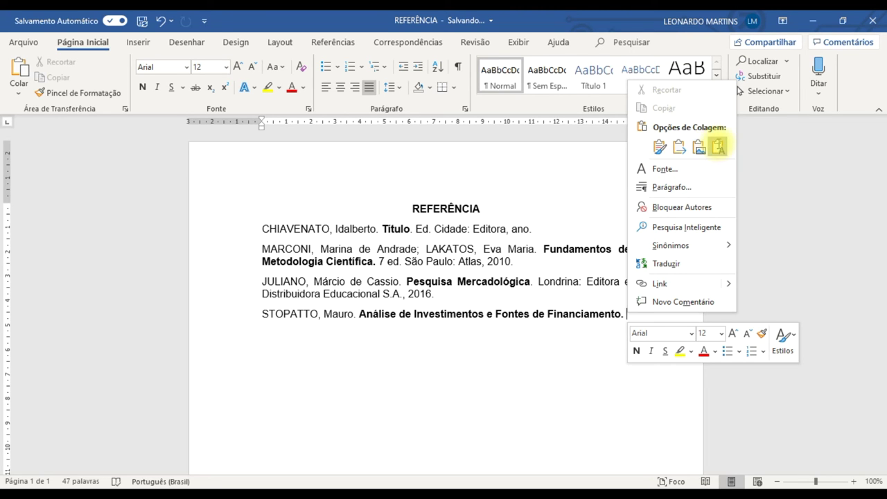
left_click(718, 147)
Copy the publication year 2016 from the AIFF book's catalogue record and paste it over the year in the fourth reference
left_click_drag(313, 327, 506, 327)
left_click(492, 328)
double_click(511, 327)
key("alt+Tab")
left_click_drag(363, 218, 391, 219)
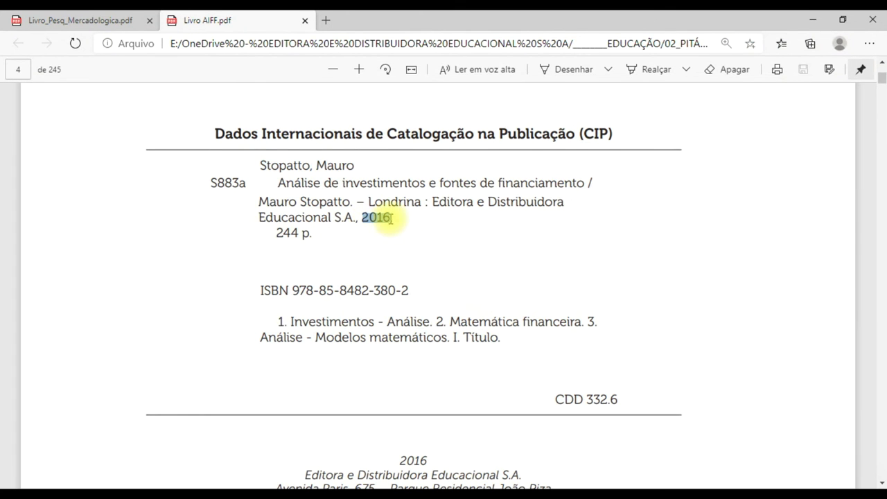
key("ctrl+c")
key("alt+Tab")
key("ctrl+v")
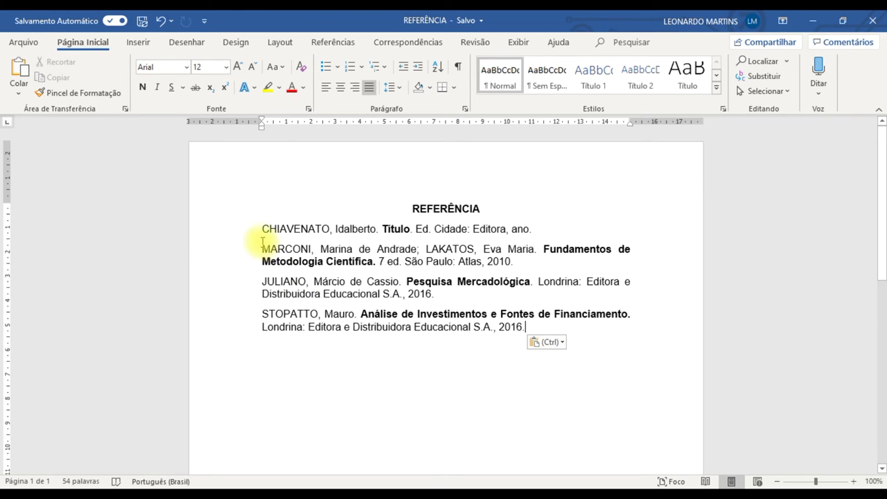
Left-align all four references below the REFERÊNCIA heading
left_click_drag(273, 238, 524, 326)
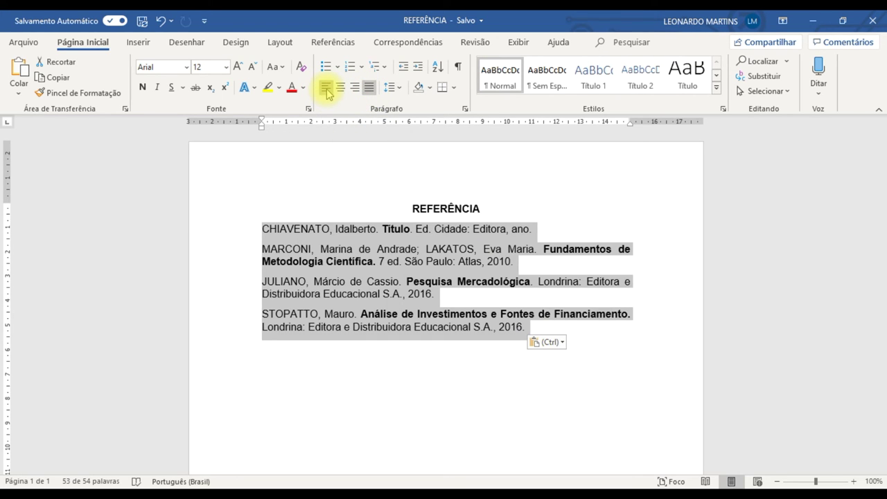
left_click(326, 88)
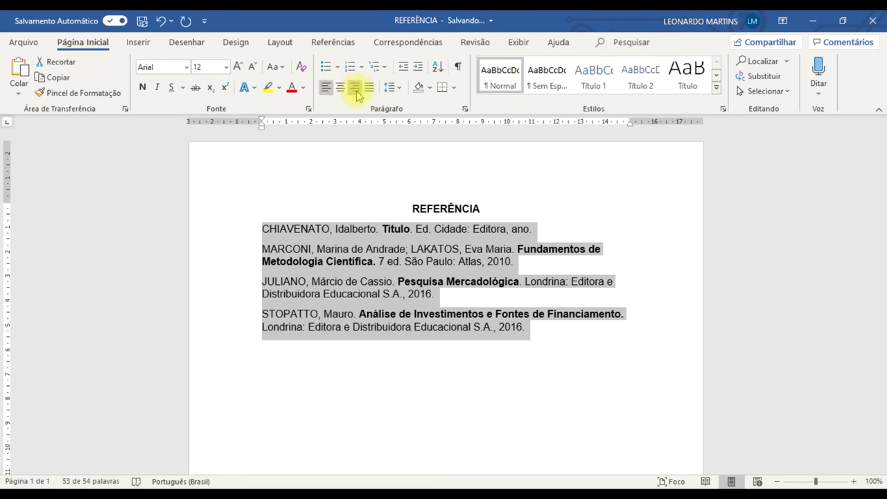
left_click(367, 88)
left_click(325, 88)
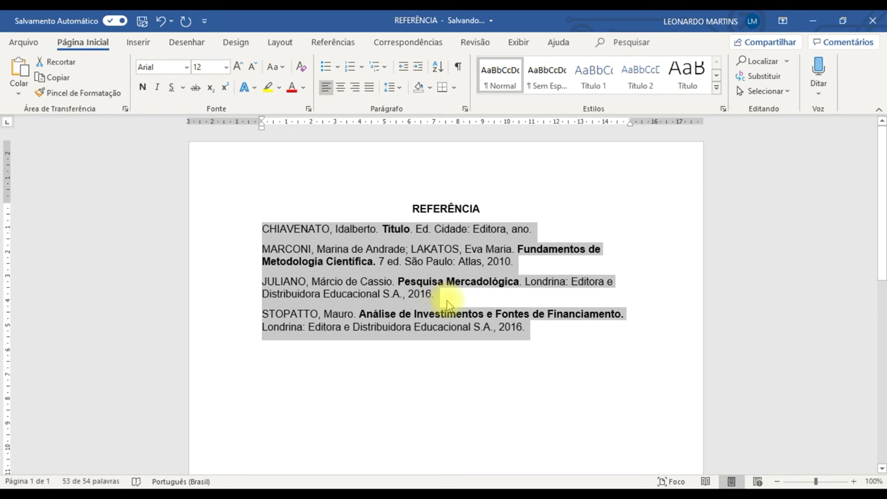
left_click(315, 229)
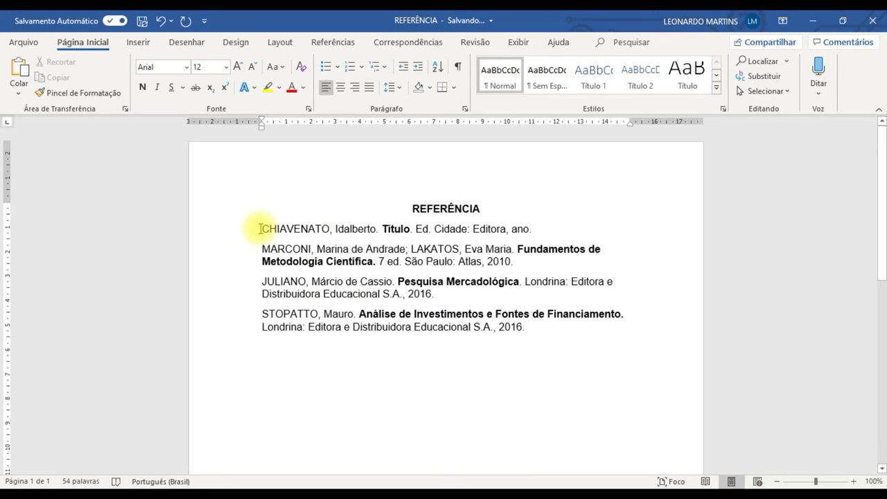
left_click_drag(261, 228, 328, 234)
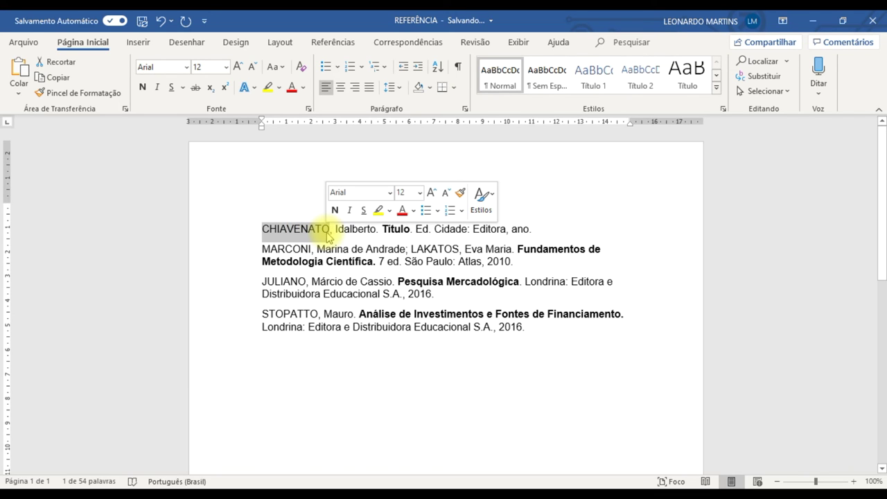
left_click(329, 234)
left_click_drag(263, 229, 336, 229)
left_click(309, 229)
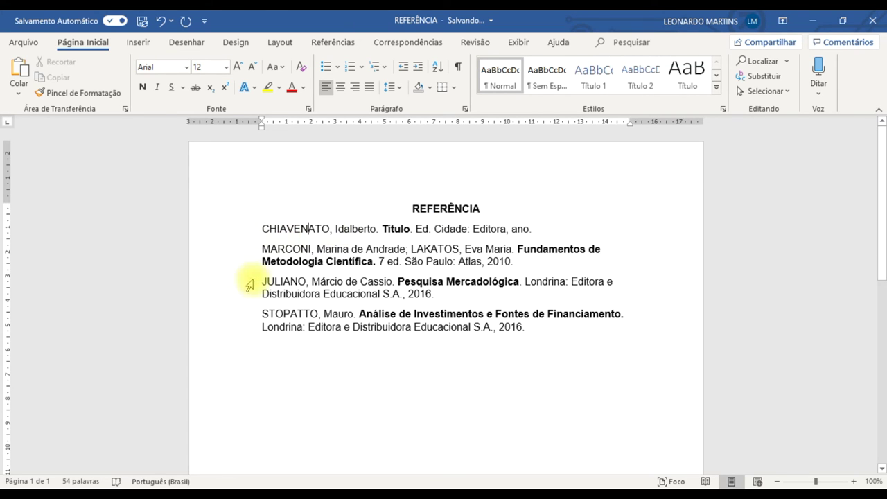
Move the Pesquisa Mercadológica reference above the Fundamentos de Metodologia Científica reference
left_click_drag(270, 282, 440, 293)
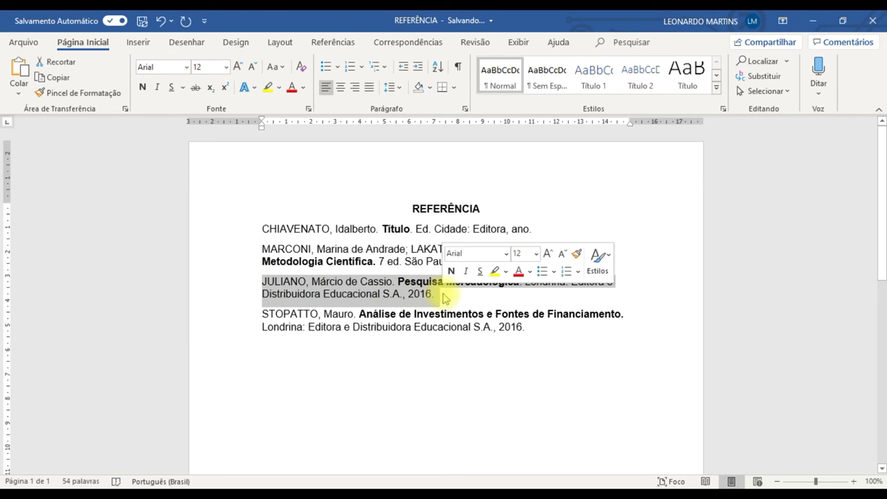
key("ctrl+x")
left_click(262, 247)
key("ctrl+v")
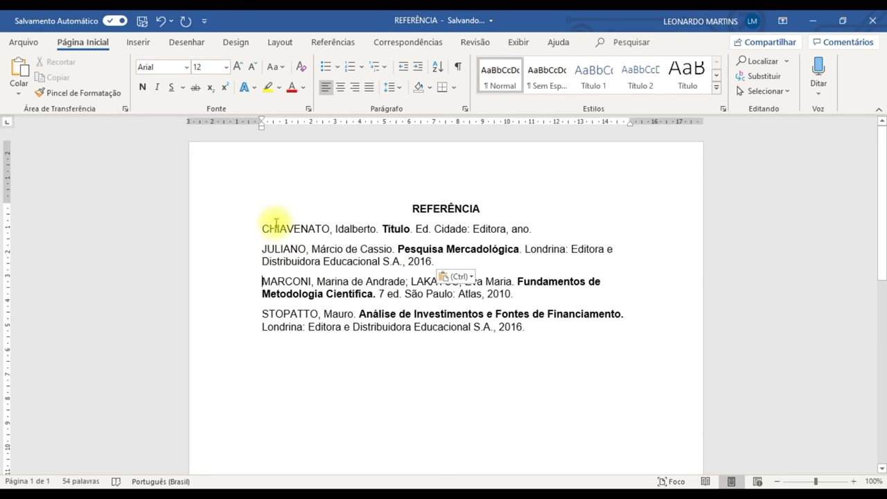
Check the alphabetical order of the four references by author surname
left_click_drag(261, 226, 440, 270)
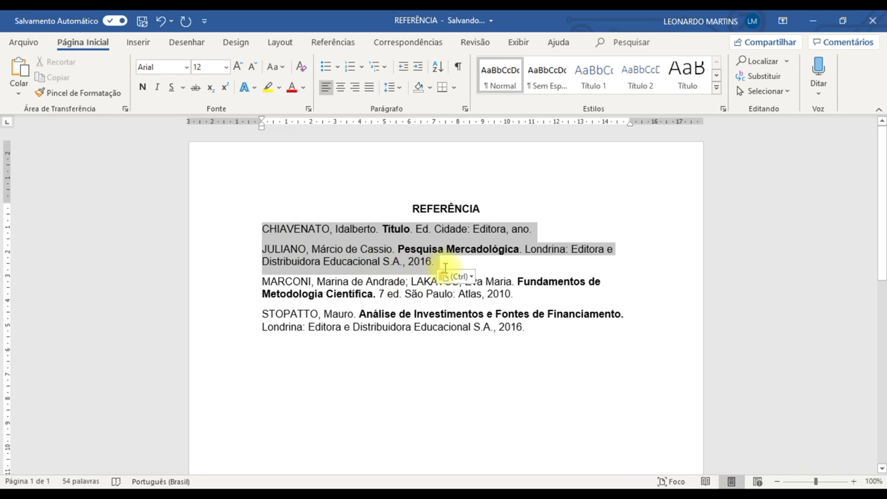
left_click(337, 282)
left_click_drag(262, 280, 519, 297)
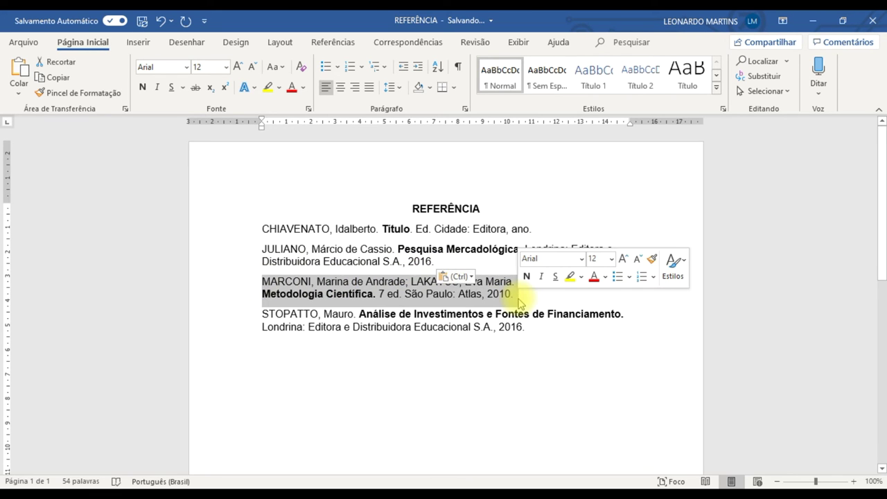
left_click_drag(525, 328, 258, 222)
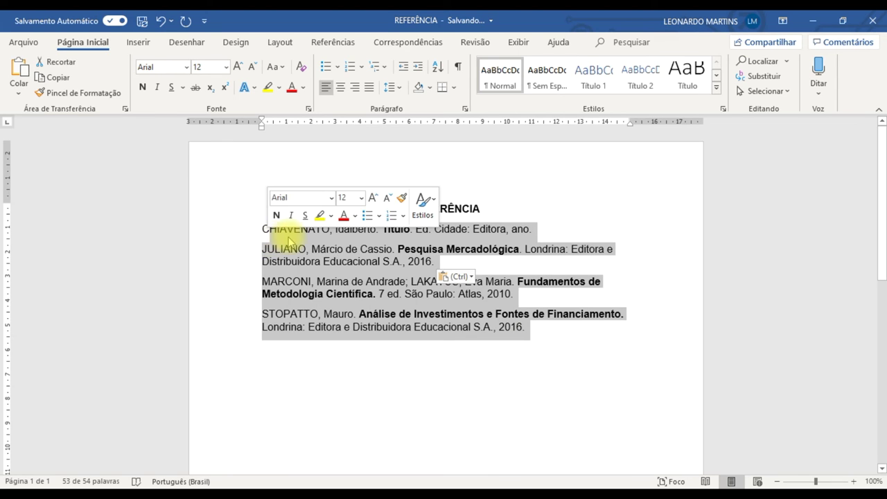
left_click(271, 231)
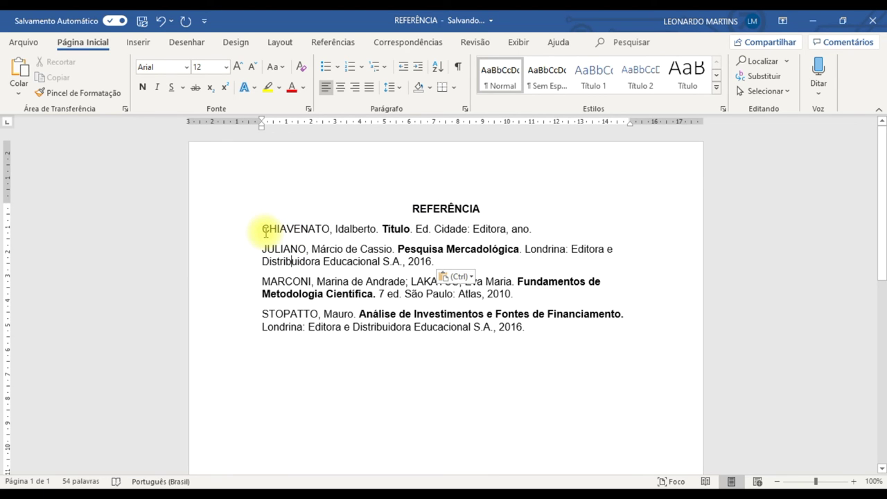
left_click_drag(258, 230, 331, 229)
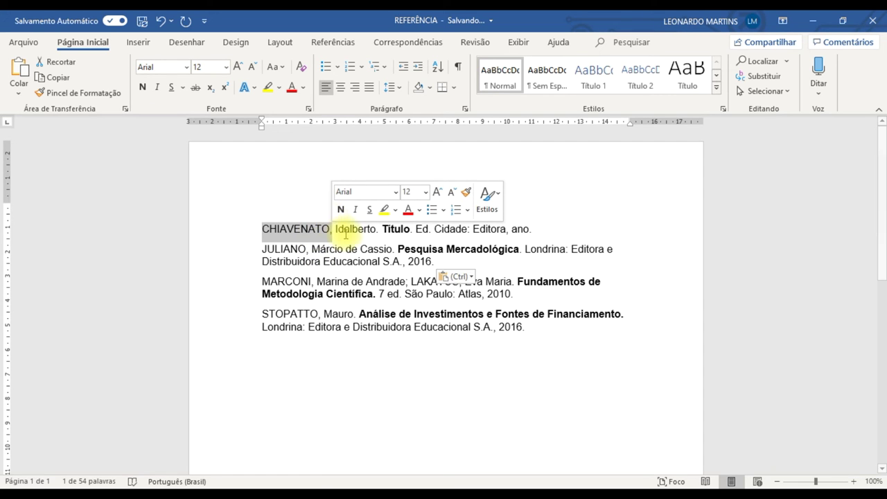
left_click(345, 233)
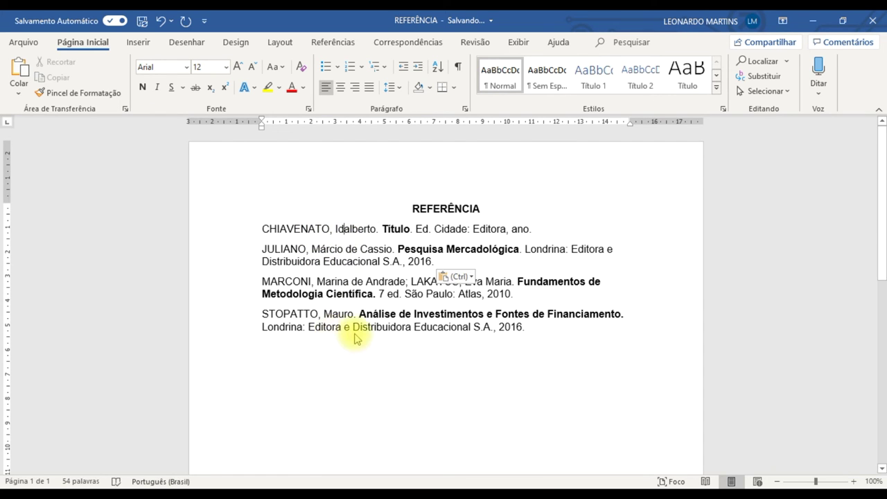
Switch to the ATIVIDADE2 Word document and highlight the two-author citation "(2013, p. 19)" in yellow, including the authors' surnames
key("alt+Tab")
key("alt+Tab")
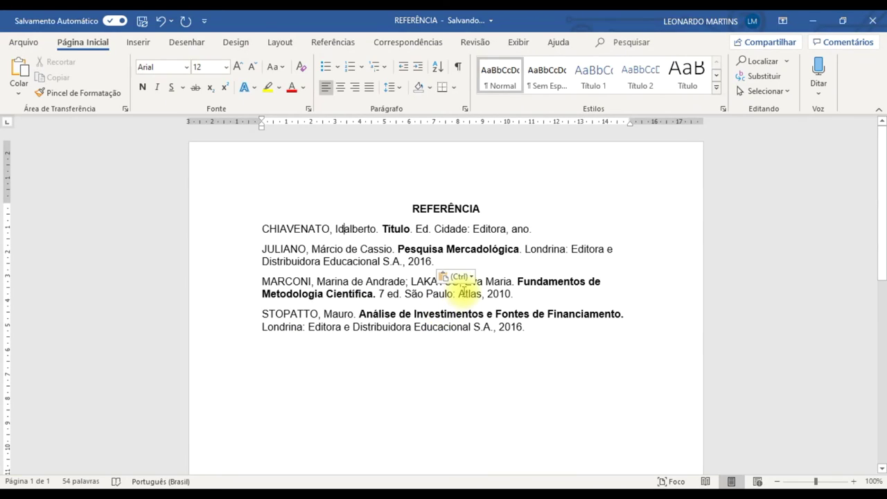
key("alt+Tab")
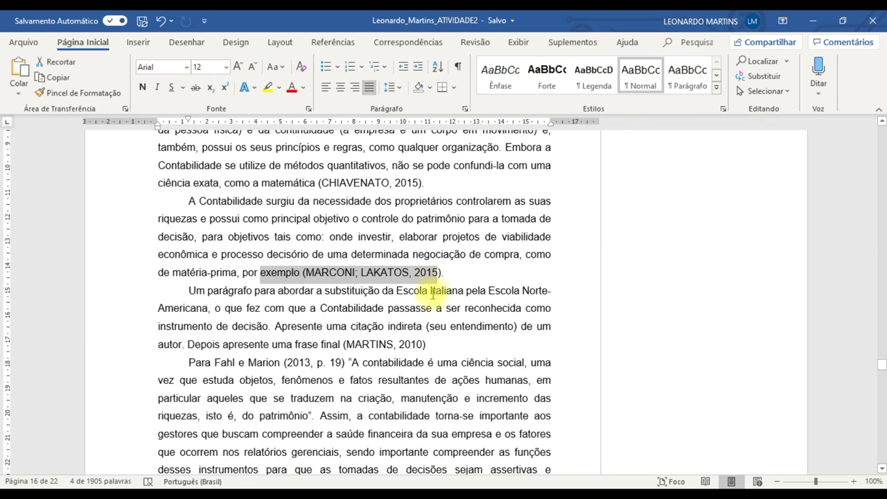
scroll(428, 303, "up", 3)
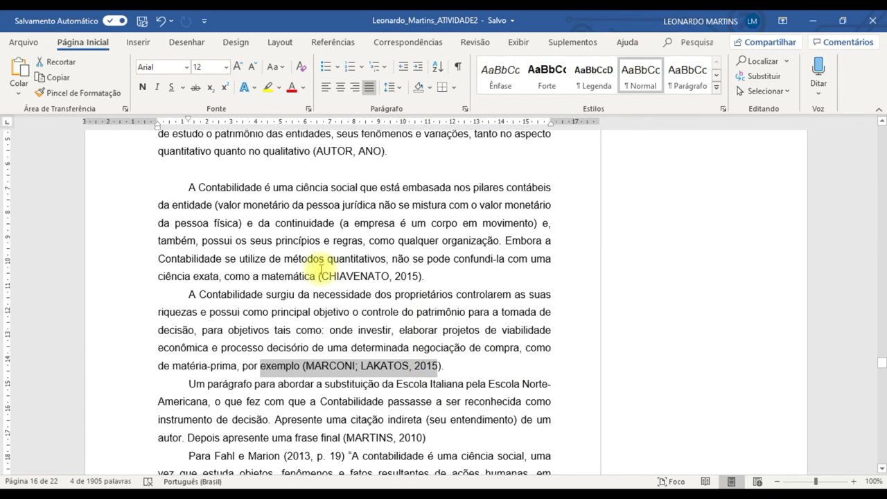
left_click(322, 262)
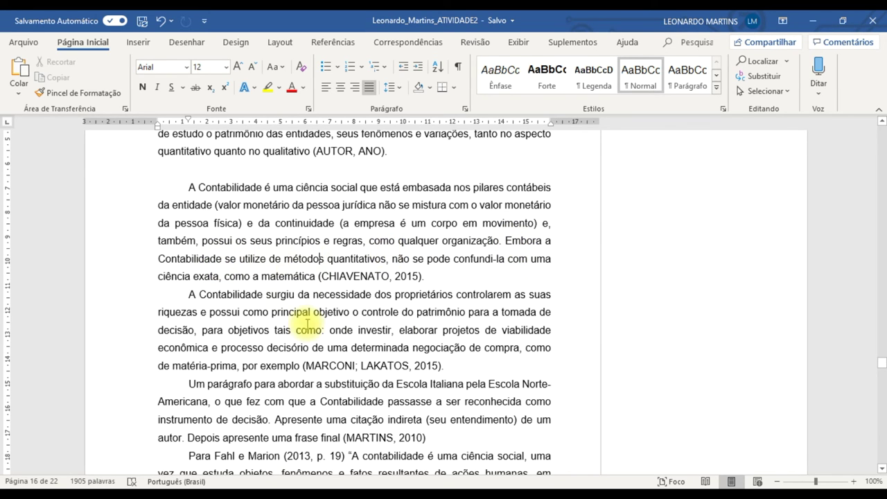
scroll(298, 329, "down", 2)
scroll(307, 324, "down", 3)
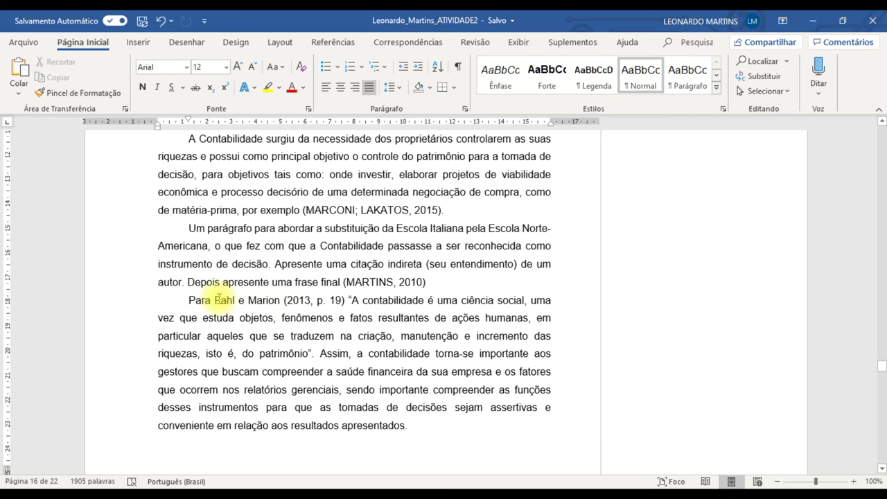
left_click_drag(215, 300, 350, 295)
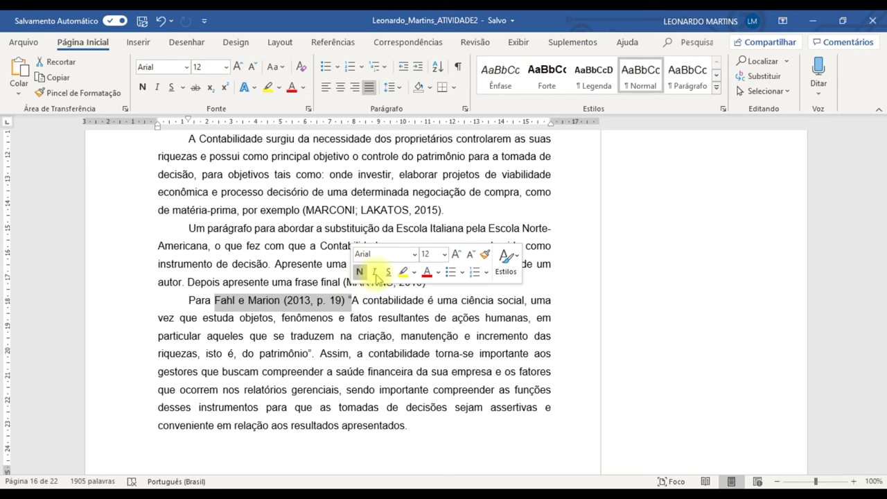
left_click(402, 272)
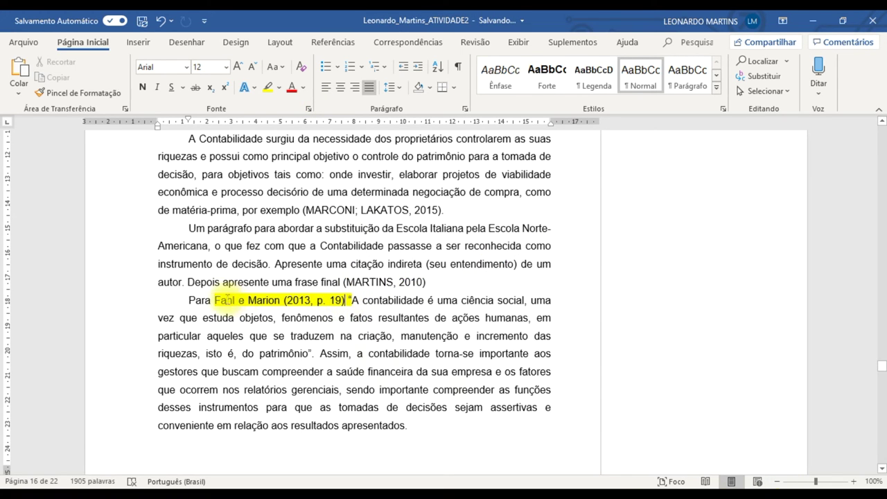
left_click_drag(215, 301, 281, 300)
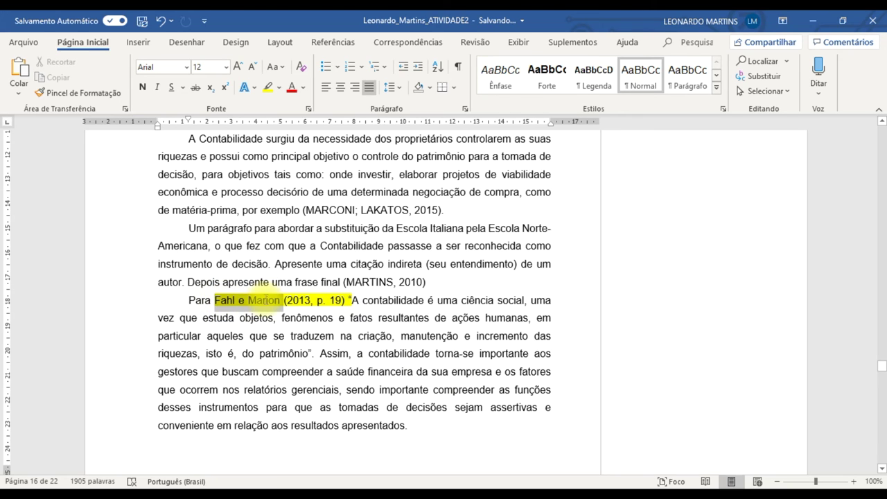
left_click(355, 318)
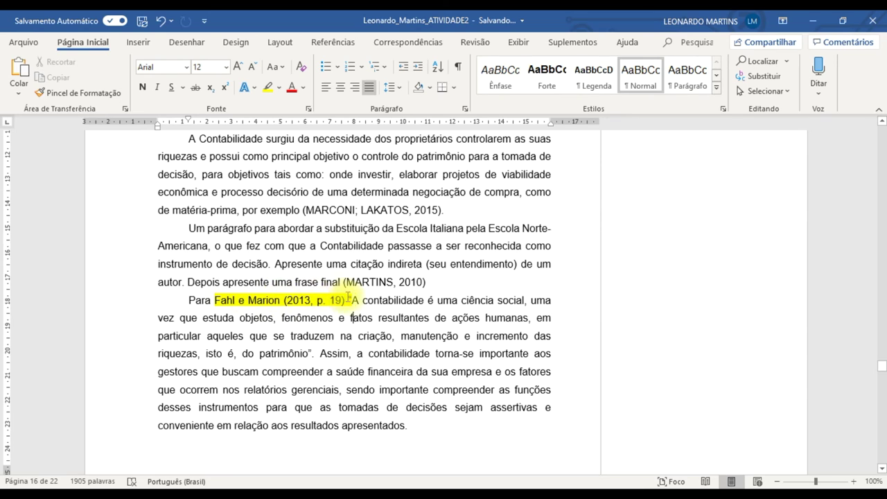
Copy the quotation starting "A contabilidade é uma ciência social" from the paragraph and search for it on Google in Chrome
left_click_drag(353, 300, 312, 353)
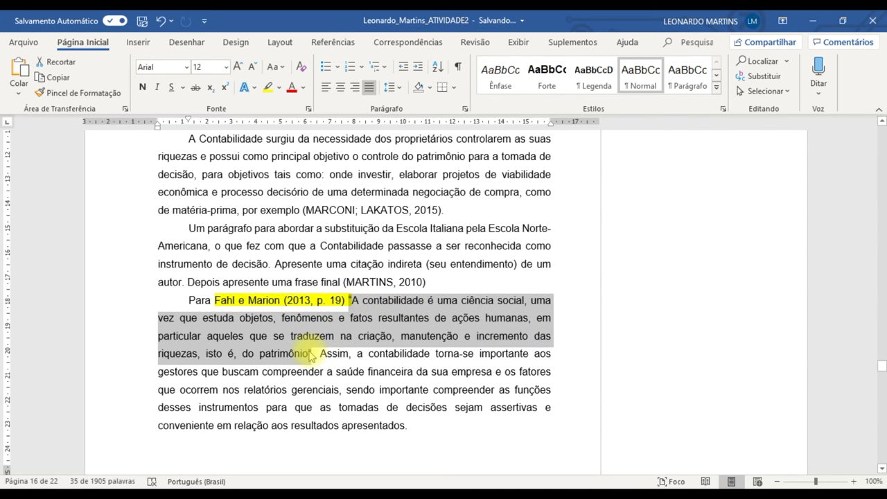
key("alt+Tab")
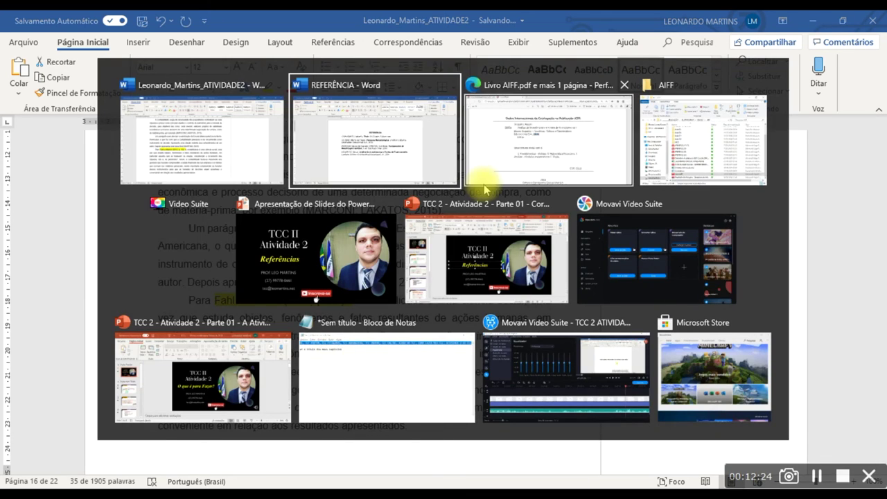
key("super")
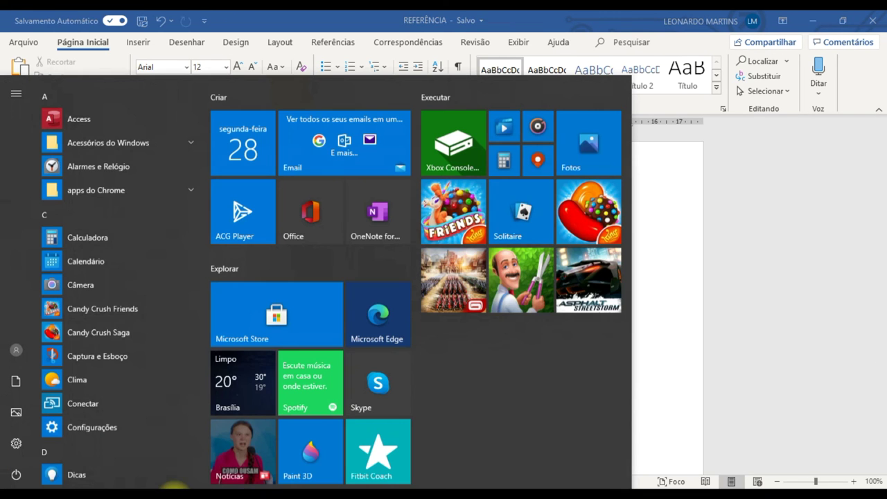
left_click(601, 245)
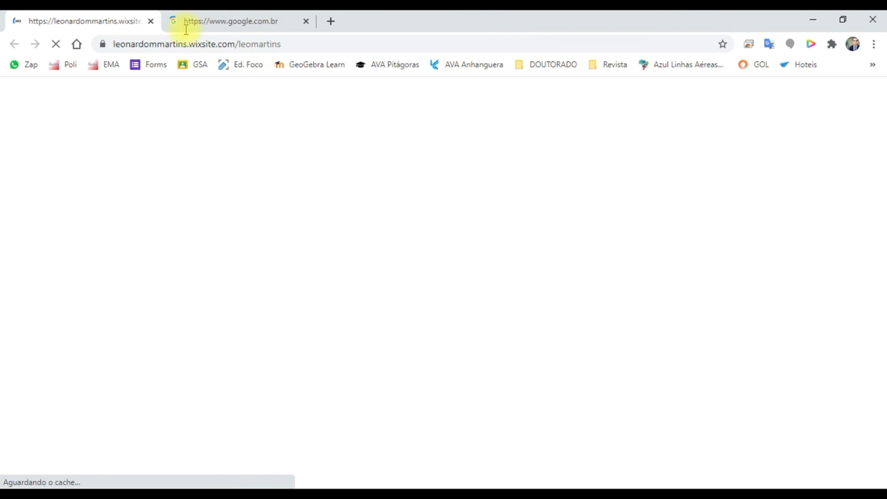
left_click(150, 22)
left_click(145, 41)
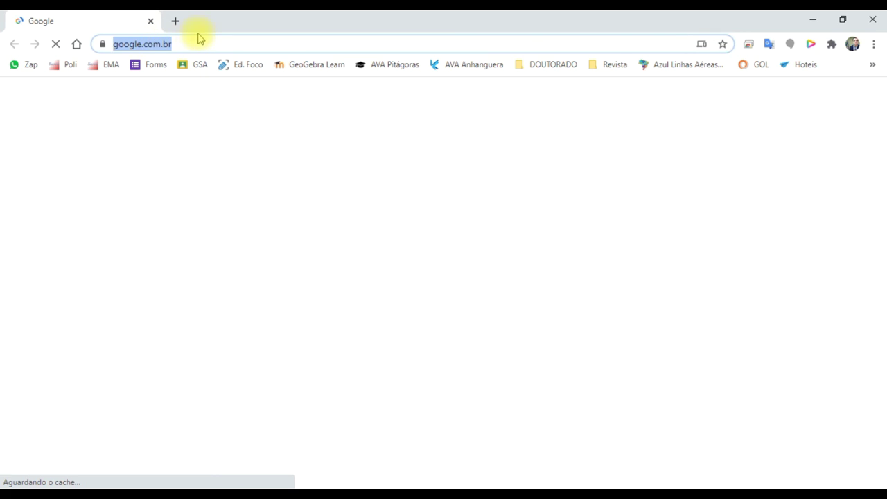
key("ctrl+v")
key("Return")
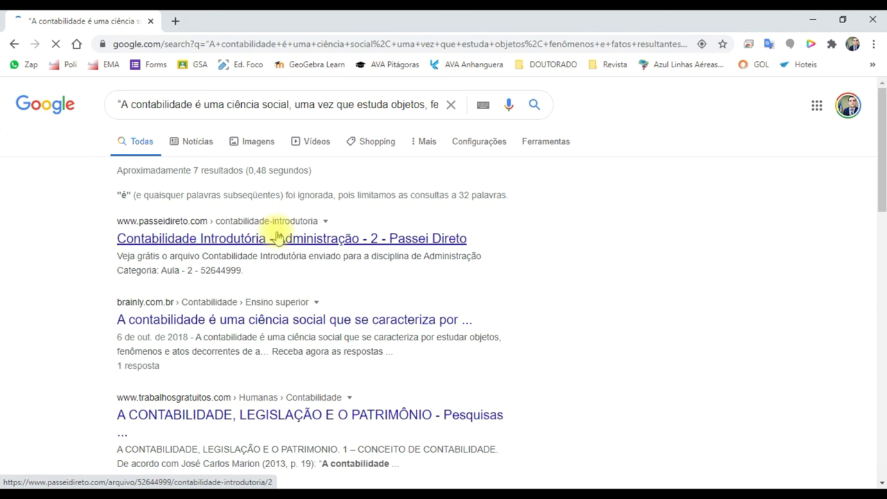
Look through the Google results for a page that contains the quotation "A contabilidade é uma ciência social"
left_click(221, 106)
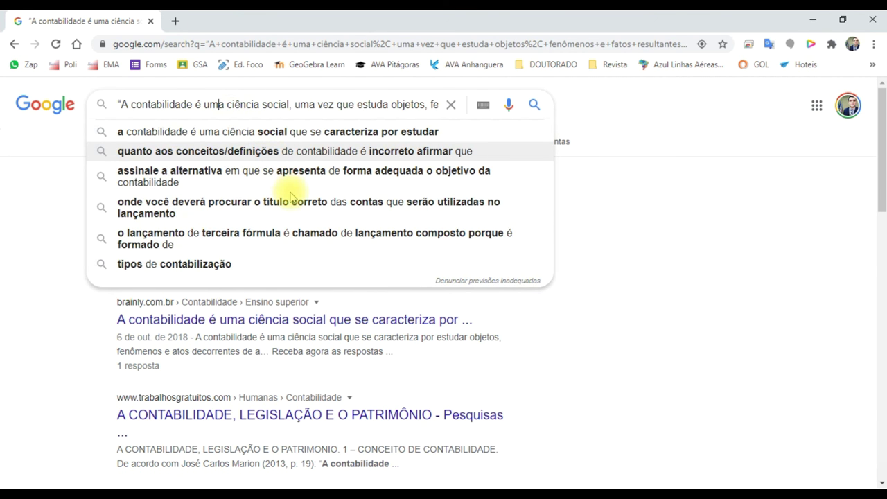
scroll(238, 320, "down", 2)
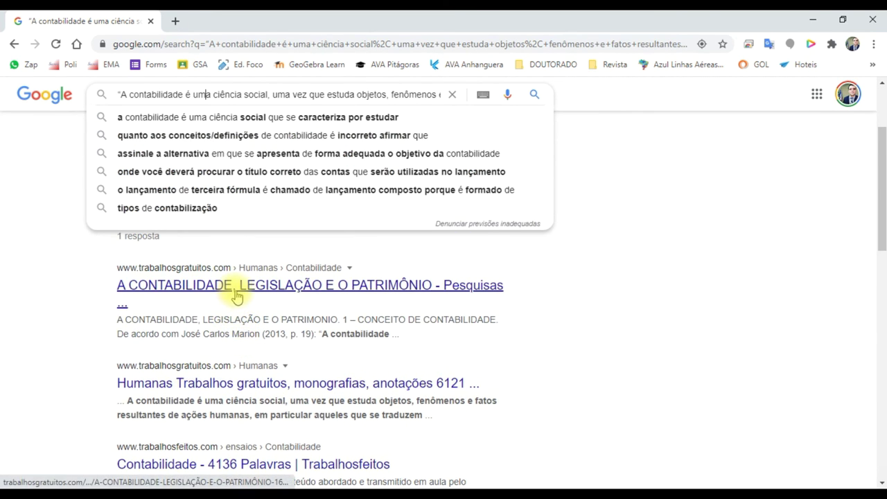
scroll(238, 296, "up", 2)
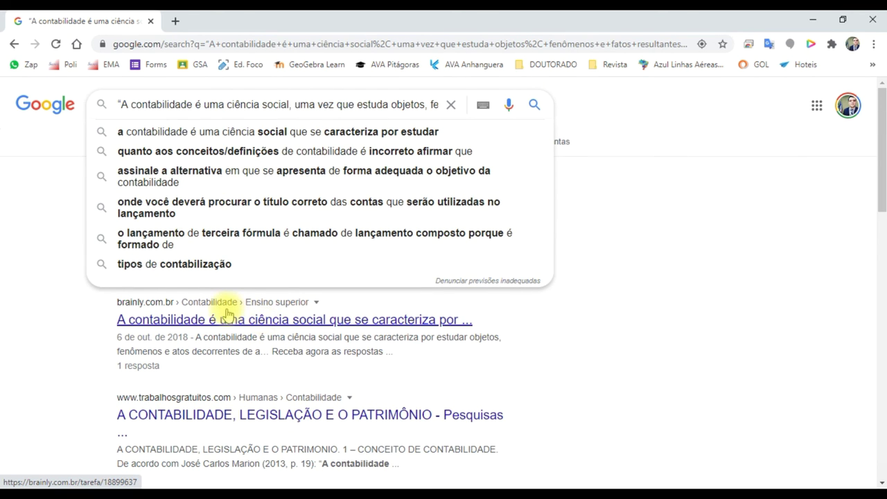
scroll(208, 277, "down", 1)
scroll(185, 248, "up", 1)
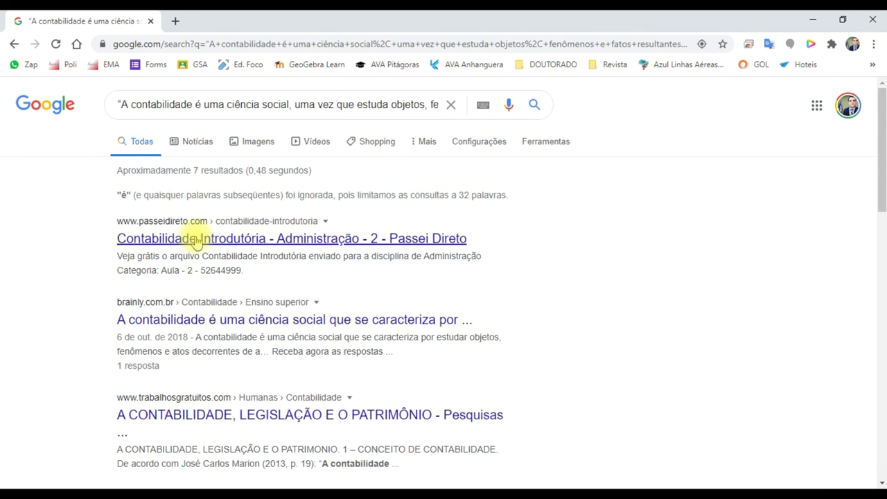
scroll(242, 327, "down", 4)
scroll(246, 335, "down", 3)
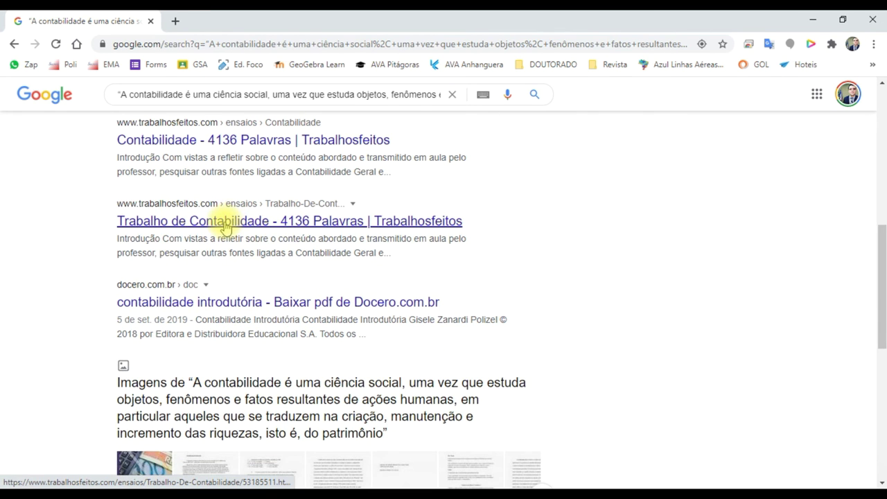
scroll(257, 338, "down", 2)
scroll(253, 339, "up", 2)
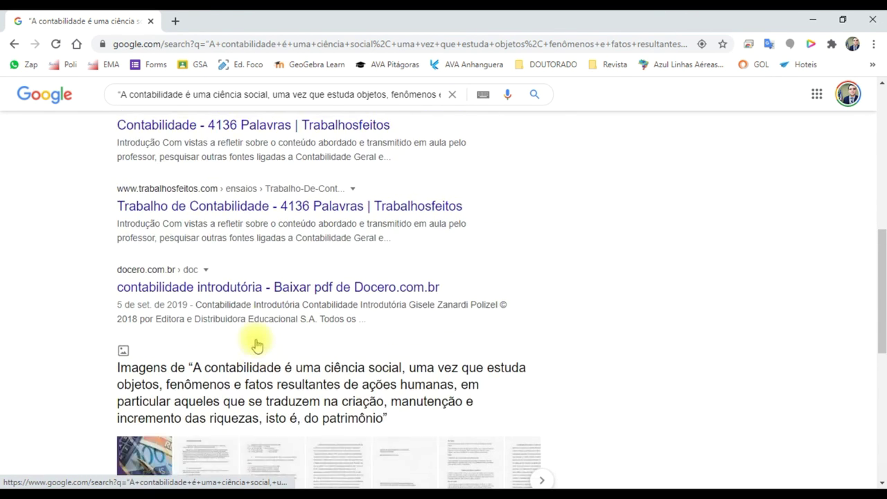
scroll(229, 312, "up", 2)
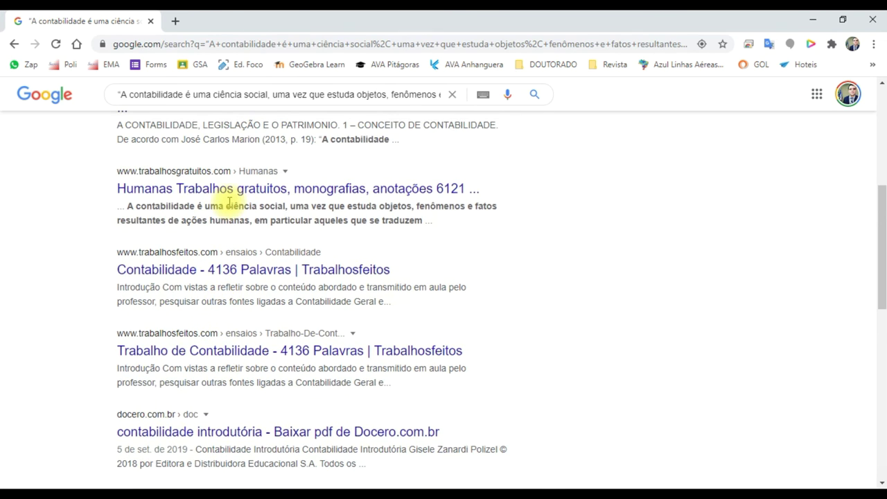
Open the "Humanas Trabalhos gratuitos, monografias, anotações 6121" result and search its page for the copied quotation
left_click(225, 198)
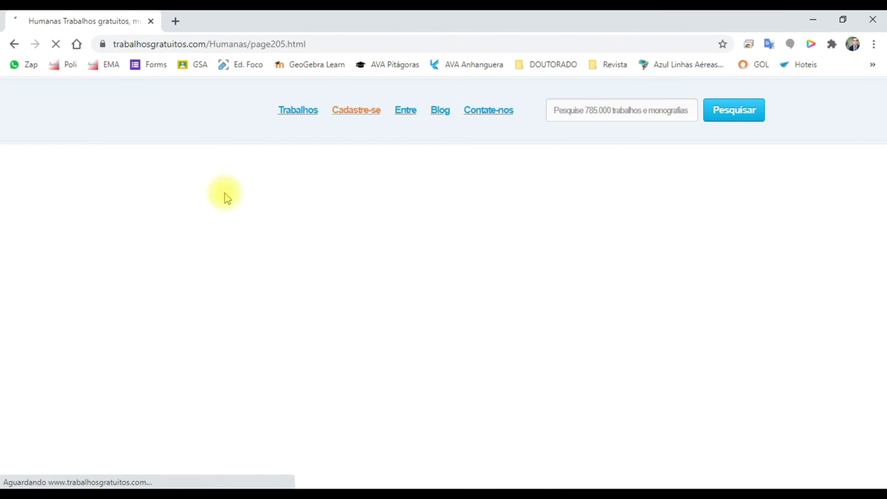
scroll(407, 273, "down", 3)
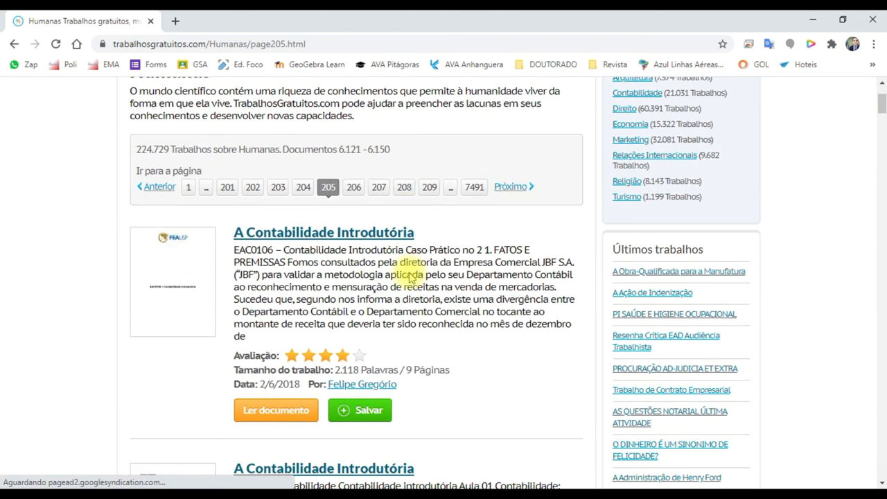
scroll(409, 272, "down", 5)
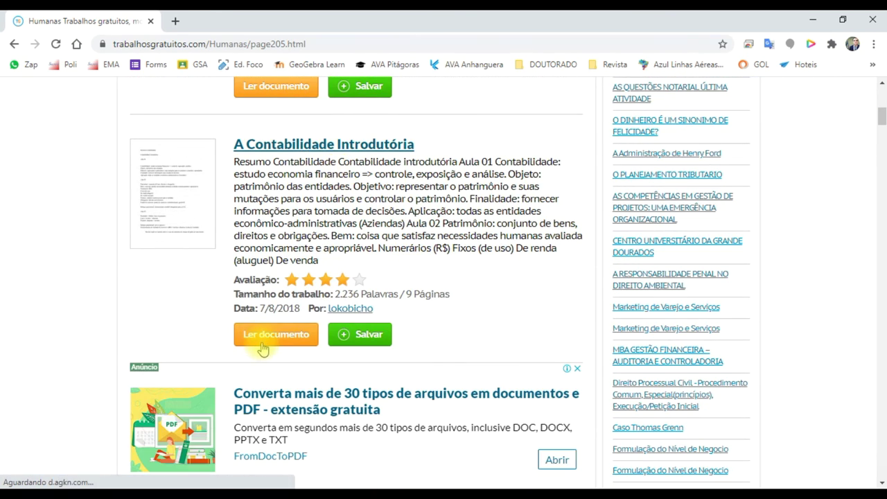
scroll(273, 345, "down", 7)
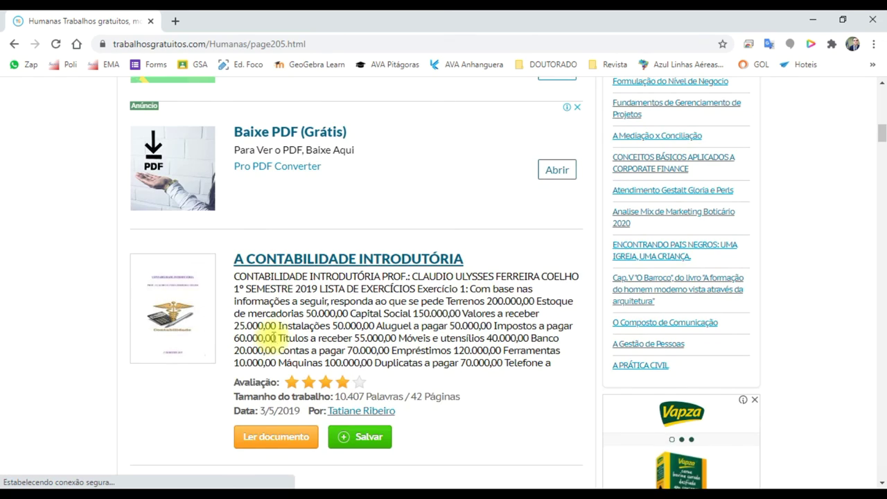
scroll(272, 338, "up", 7)
key("ctrl+f")
key("ctrl+v")
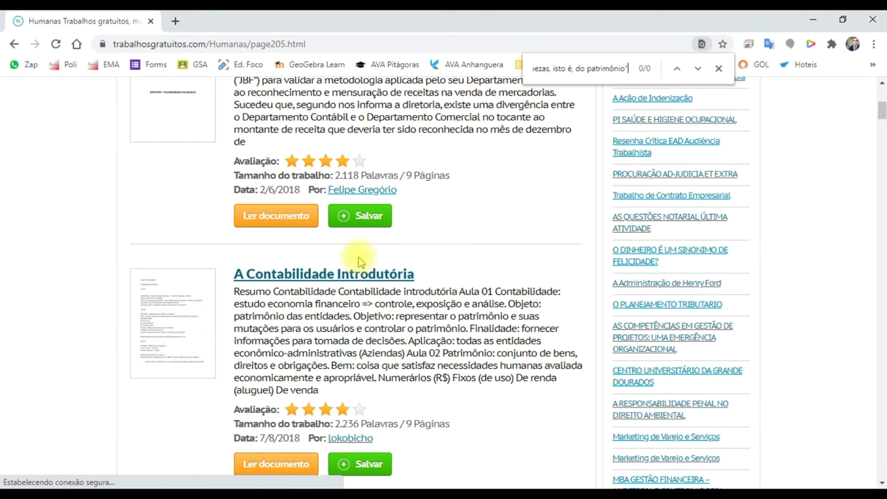
scroll(347, 277, "up", 5)
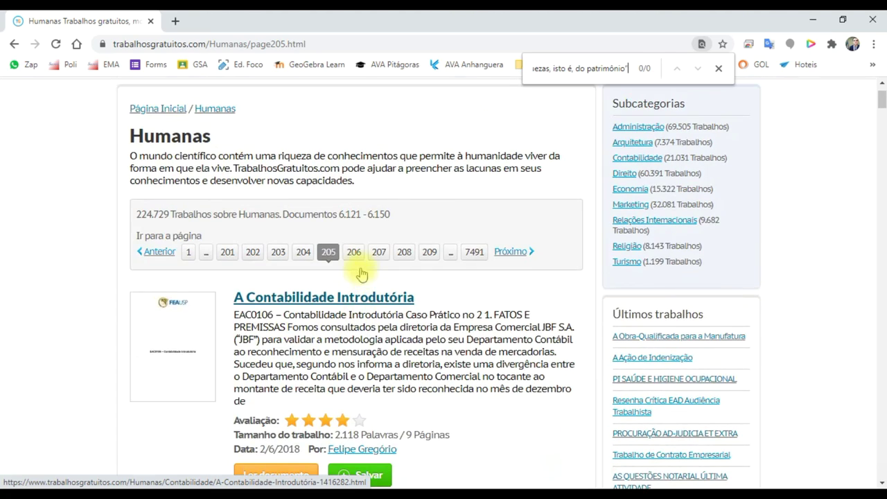
Open the first listed work, "A Contabilidade Introdutória", search it for the full copied quotation, and clear the search text
left_click(294, 297)
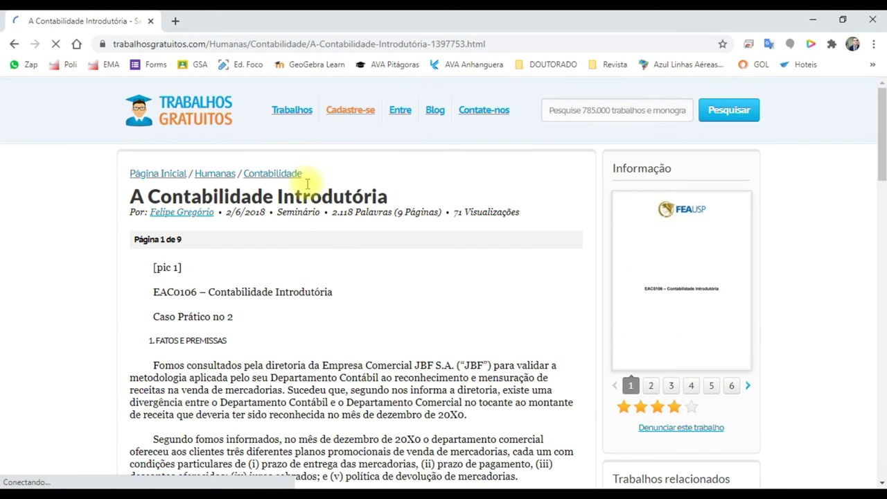
scroll(353, 323, "down", 5)
key("ctrl+f")
key("ctrl+v")
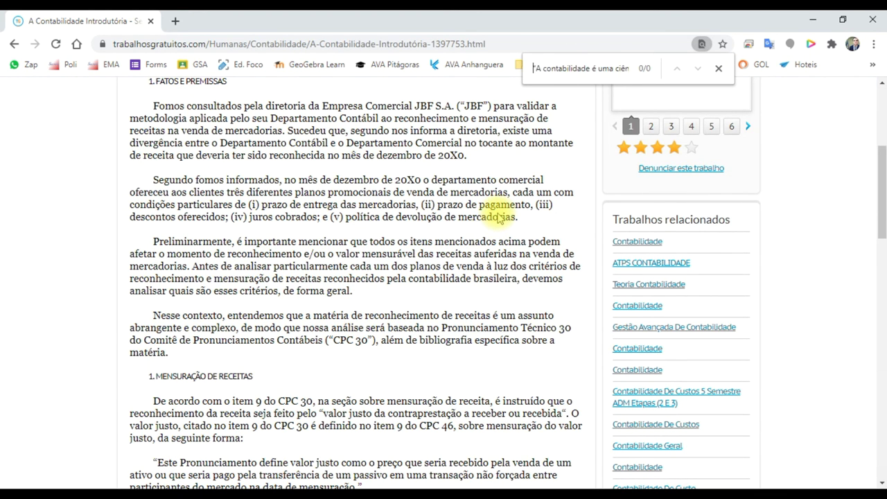
key("ctrl+a")
key("BackSpace")
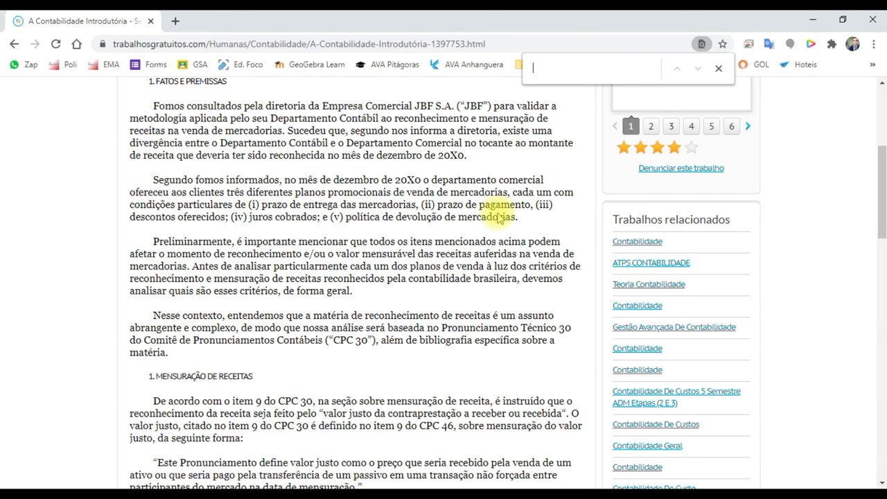
Search the work's page for "A contabilidade é uma", checking the wording against the quotation in the ATIVIDADE2 document
type("A contabi")
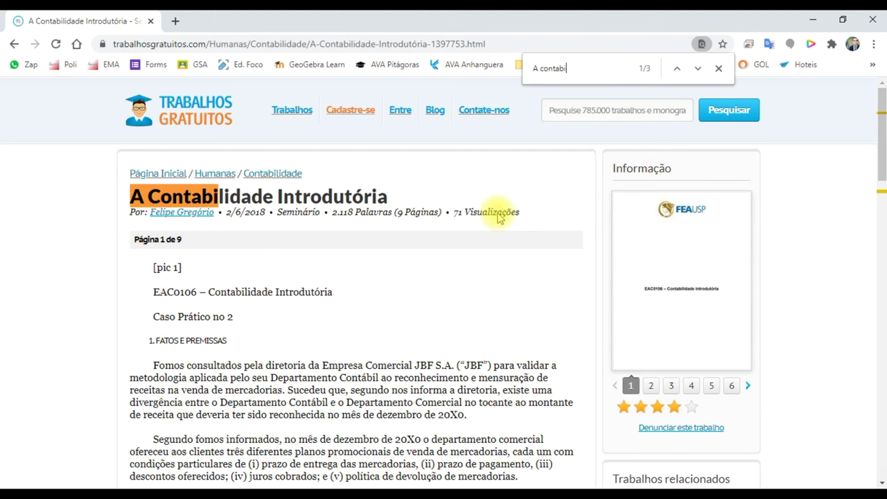
key("alt+Tab")
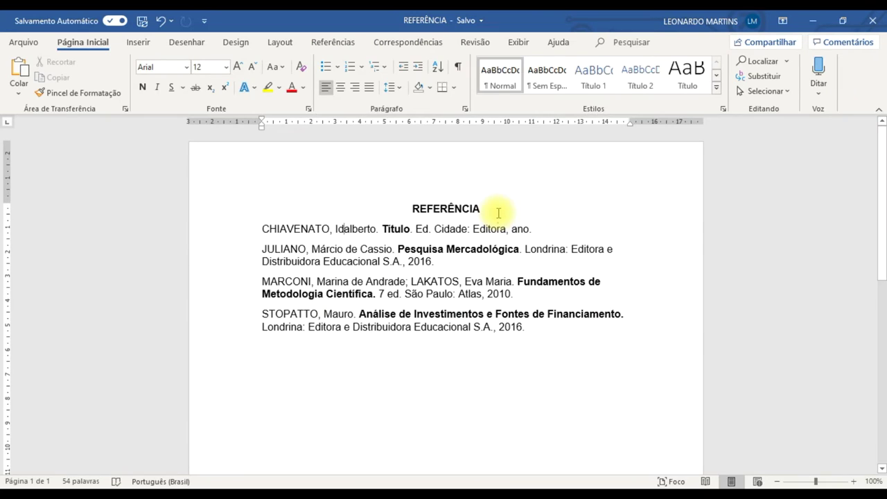
key("alt+Tab")
key("Tab")
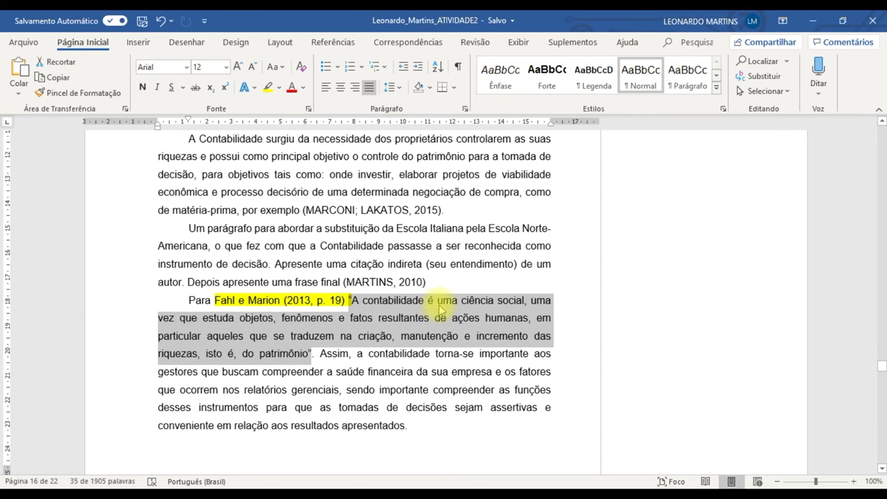
key("alt+Tab")
key("alt+Tab")
key("Tab")
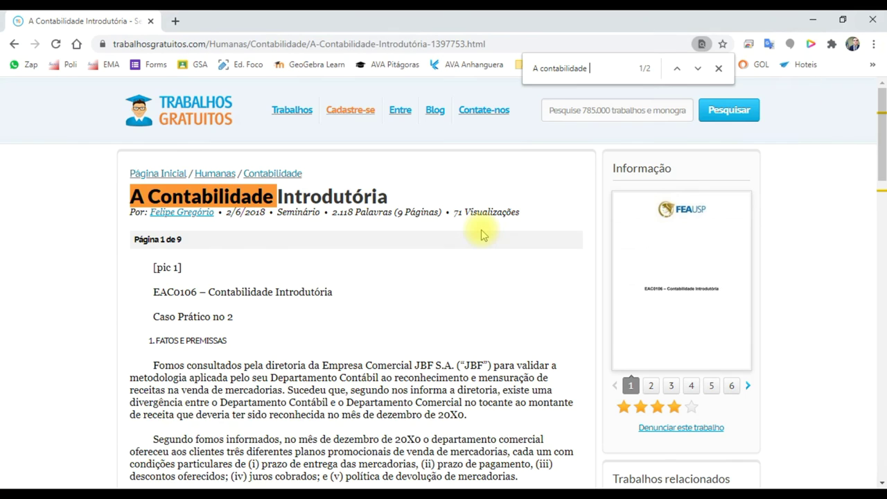
type("um")
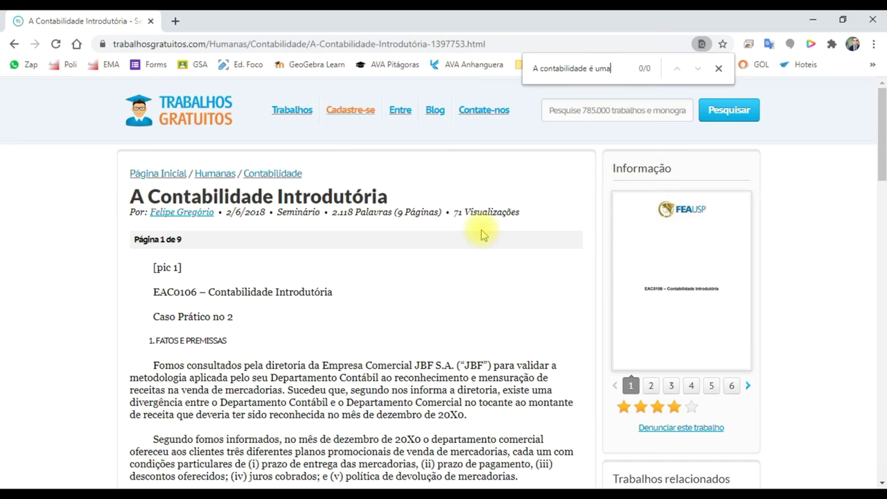
type("a")
scroll(366, 311, "down", 15)
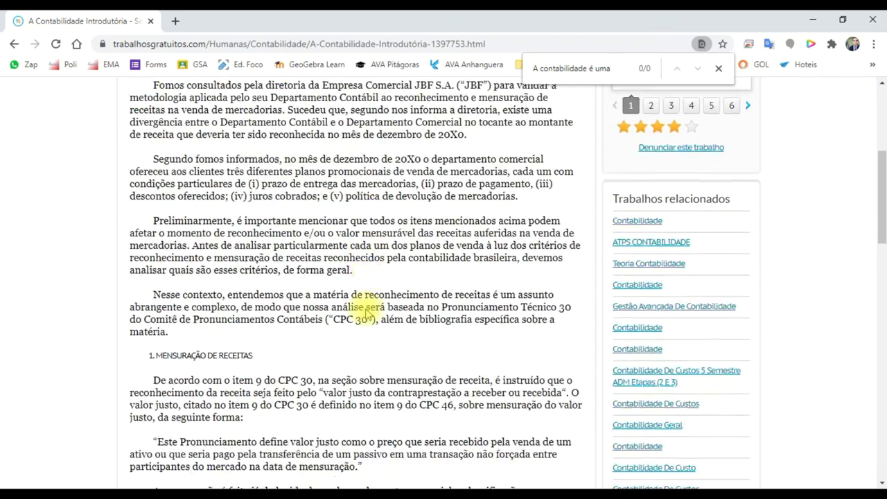
key("alt+Tab")
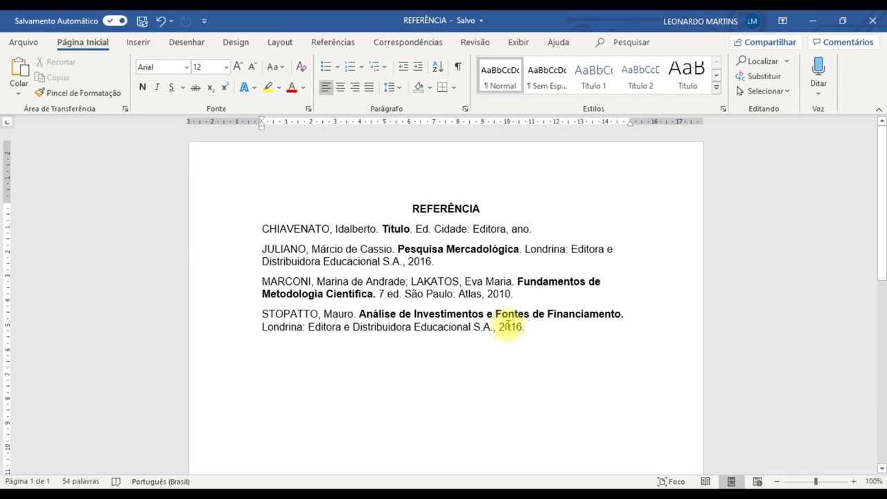
left_click(397, 314)
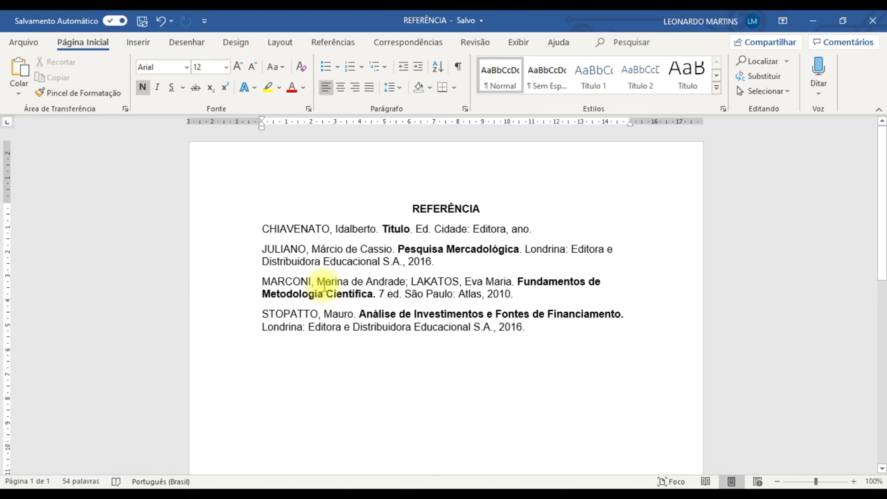
Switch back to Chrome, leave the "A Contabilidade Introdutória" page and go to google.com.br
key("alt+Tab")
key("alt+Tab")
key("alt+Tab")
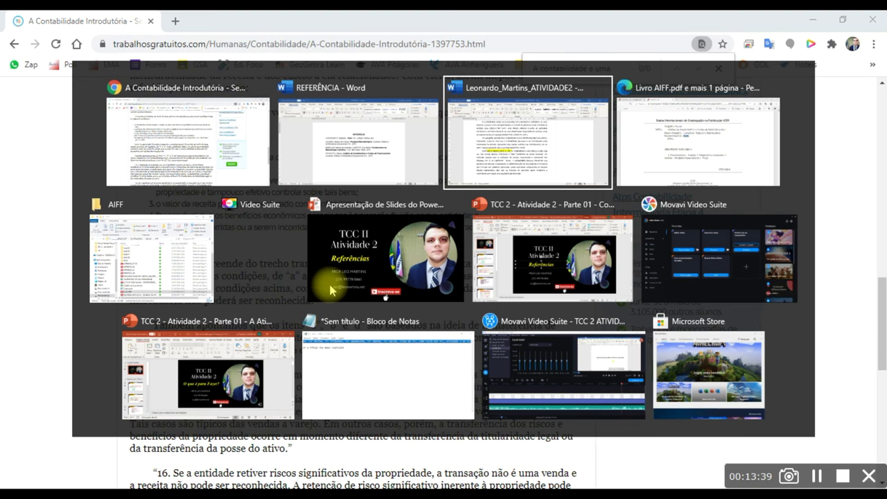
left_click(249, 160)
left_click(15, 45)
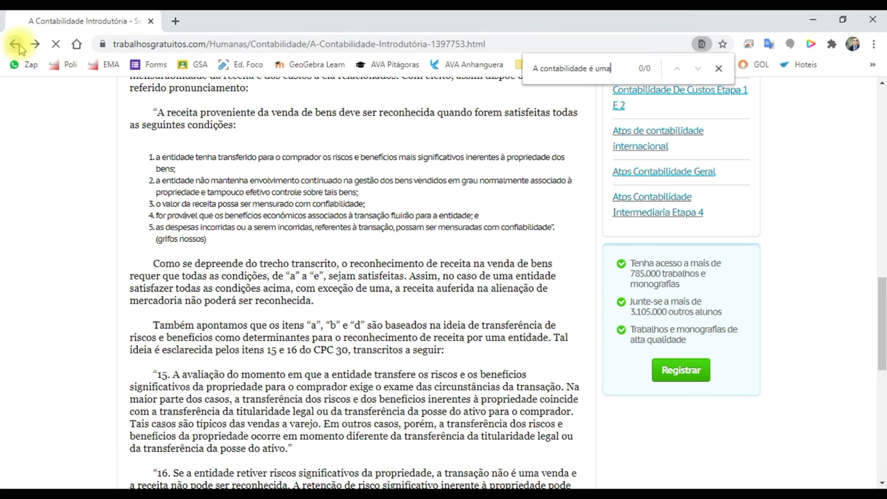
left_click(78, 44)
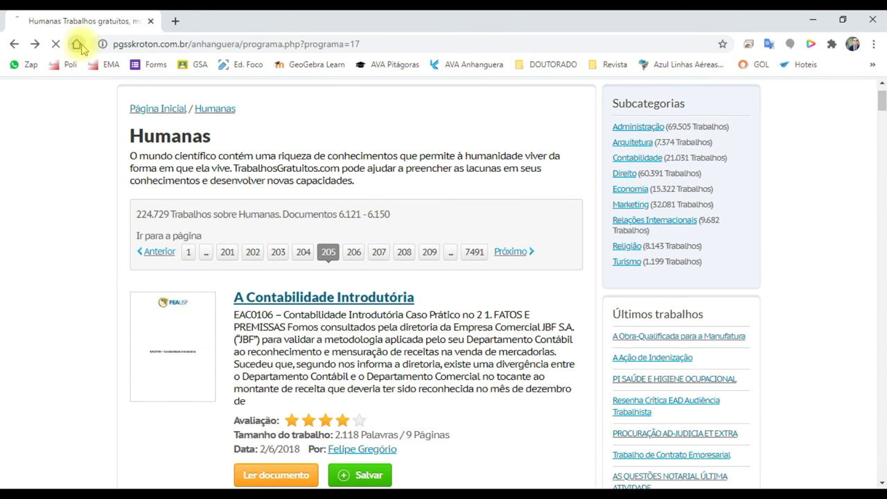
left_click(119, 44)
type("goo")
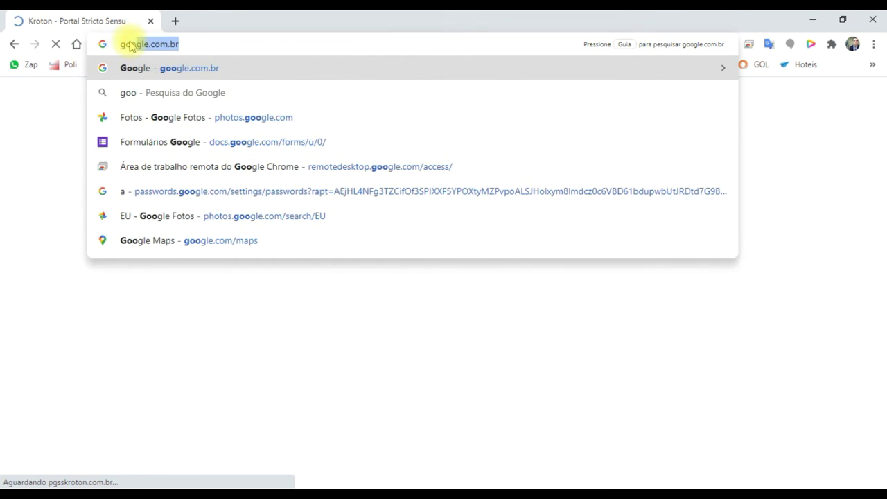
key("Return")
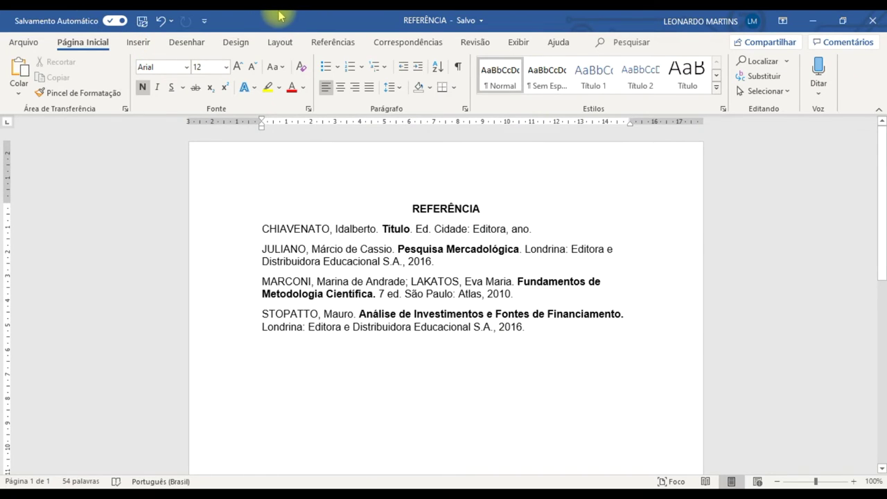
Switch to the ATIVIDADE2 Word document and remove the yellow highlight from the "(2013, p. 19)" citation and its authors' surnames
key("alt+Tab")
key("alt+Tab")
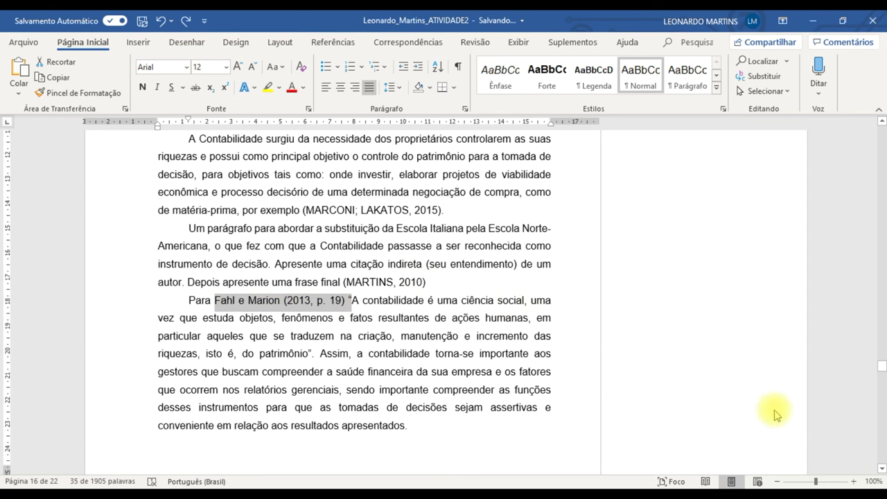
left_click(477, 316)
Review the complete entries in the REFERÊNCIA document and look back over the cited paragraphs in ATIVIDADE2
key("alt+Tab")
left_click_drag(262, 230, 434, 335)
mouse_move(513, 327)
left_mouse_down()
mouse_move(448, 313)
mouse_move(265, 229)
mouse_move(264, 219)
mouse_move(526, 330)
left_mouse_up()
left_click(528, 330)
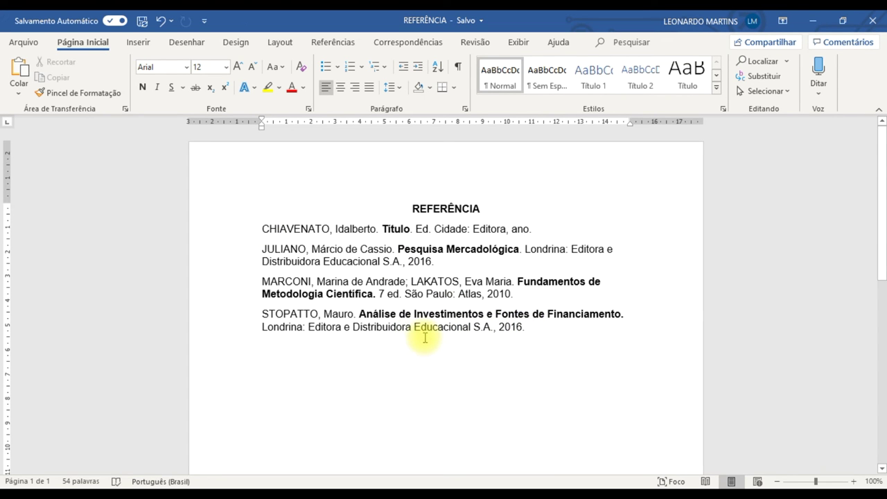
key("alt+Tab")
scroll(451, 308, "up", 2)
scroll(451, 309, "up", 1)
scroll(451, 309, "up", 2)
Switch to the REFERÊNCIA Word document and left-align all four reference entries
key("alt+Tab")
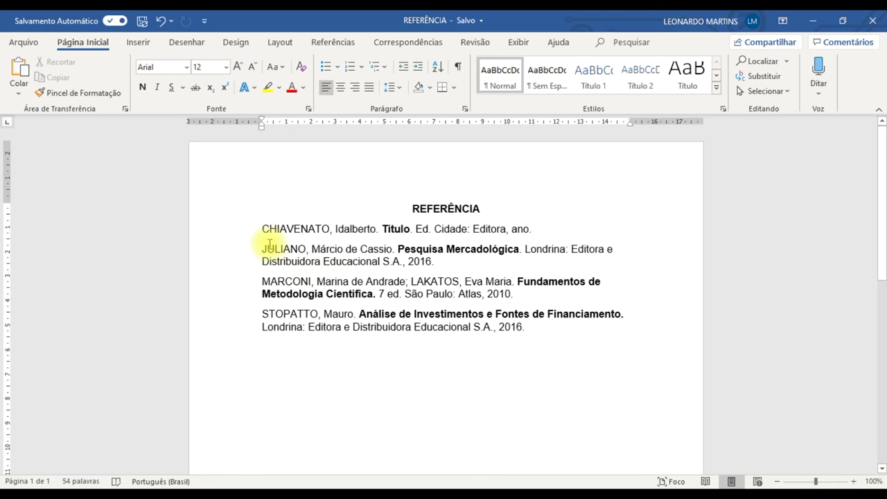
left_click_drag(263, 228, 525, 343)
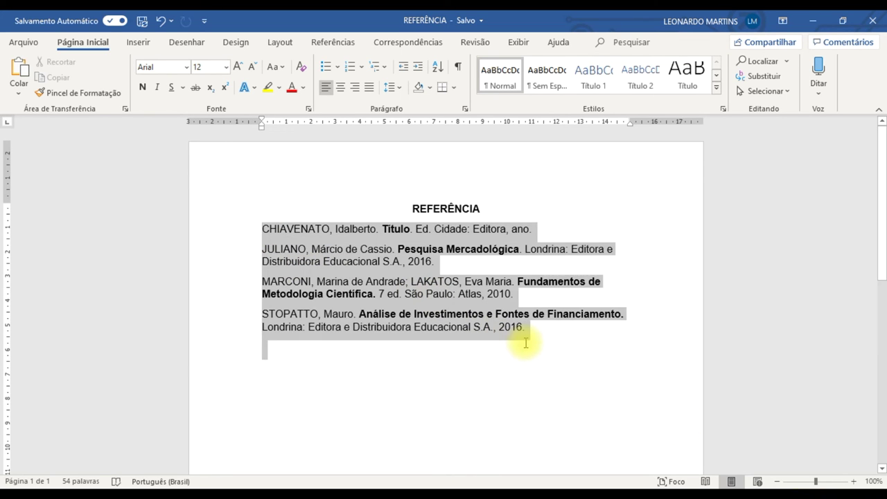
left_click(325, 89)
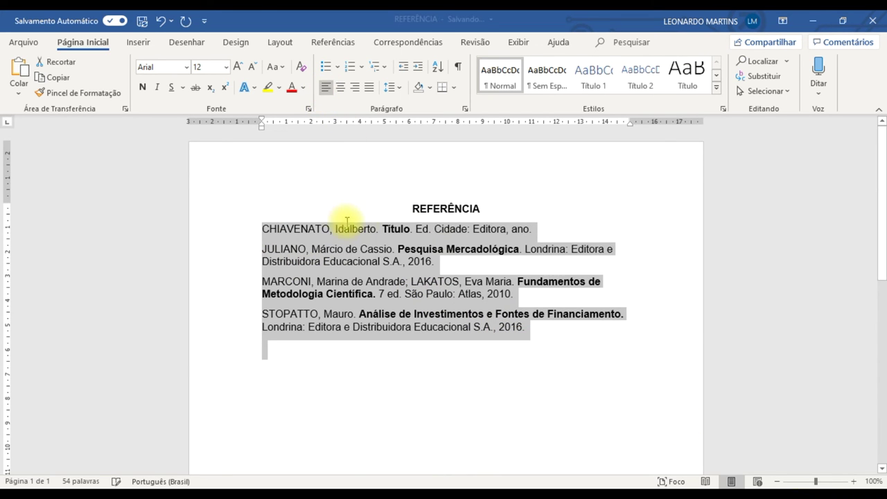
left_click(277, 315)
Review the authors' first names and capitalised surnames at the start of the entries in the reference list
left_click_drag(268, 229, 366, 230)
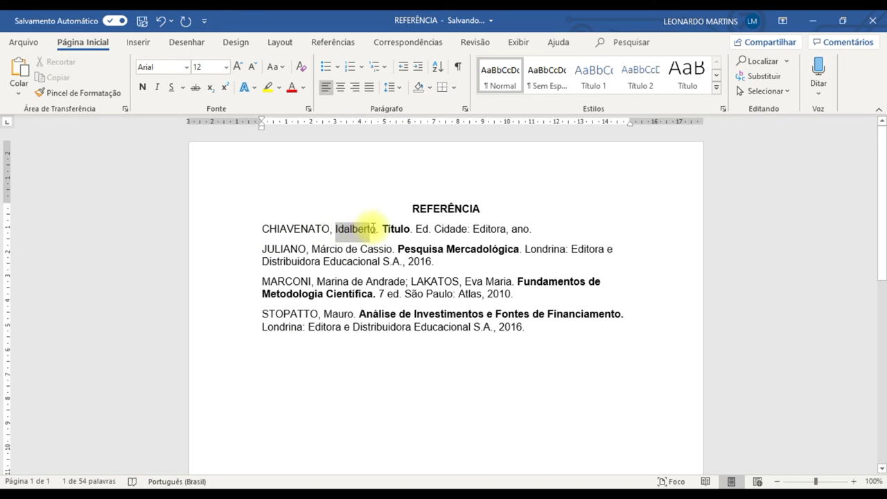
double_click(326, 249)
left_click_drag(324, 261, 380, 288)
left_click(307, 257)
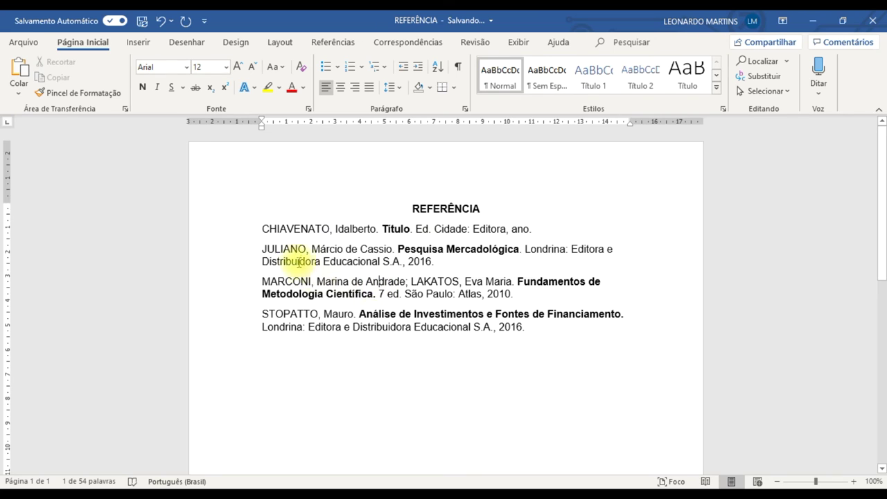
left_click_drag(262, 229, 328, 231)
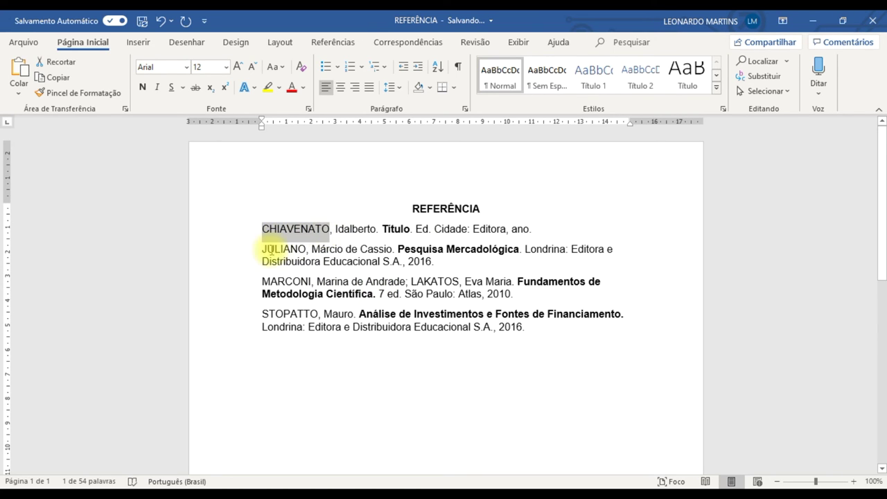
left_click_drag(262, 248, 306, 249)
left_click(300, 261)
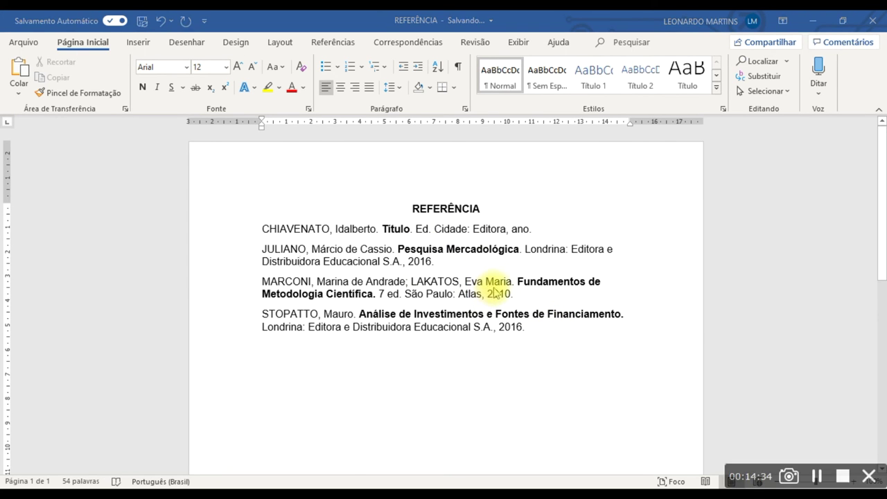
Switch to ATIVIDADE2, check the author citations ending the three paragraphs up to the 2010 one, and return to the REFERÊNCIA document
key("alt+Tab")
scroll(415, 330, "down", 2)
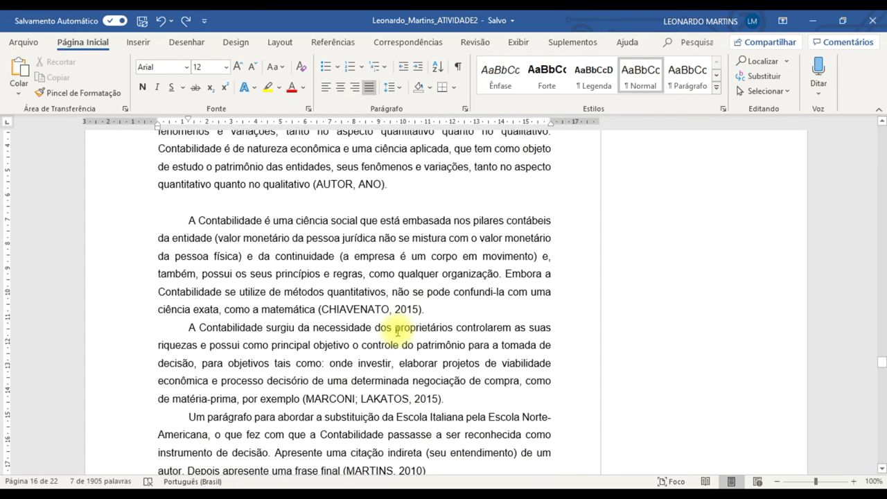
left_click_drag(314, 307, 394, 307)
left_click_drag(307, 397, 423, 409)
scroll(406, 396, "down", 1)
left_click(380, 406)
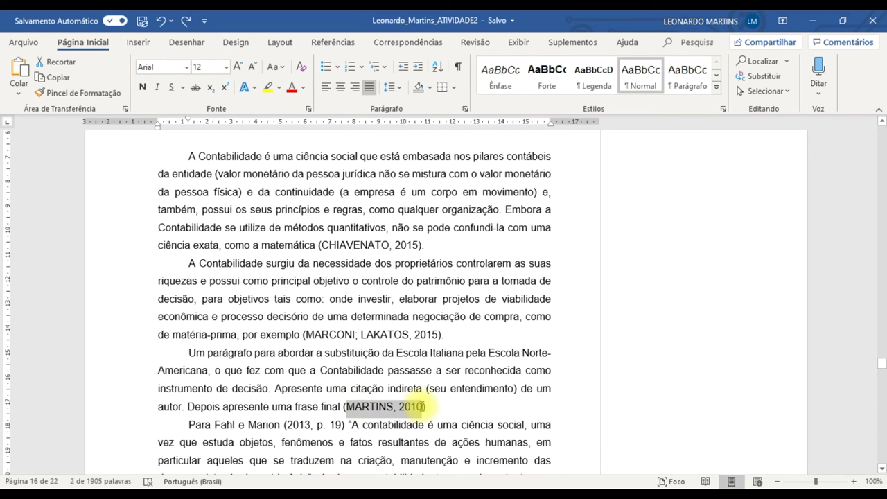
key("alt+Tab")
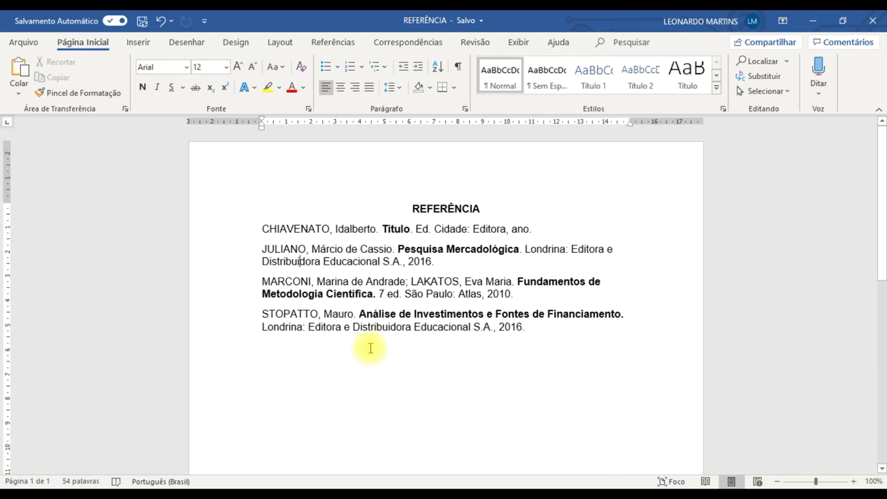
key("Return")
type("martins")
left_click(532, 329)
key("shift+Down")
key("Delete")
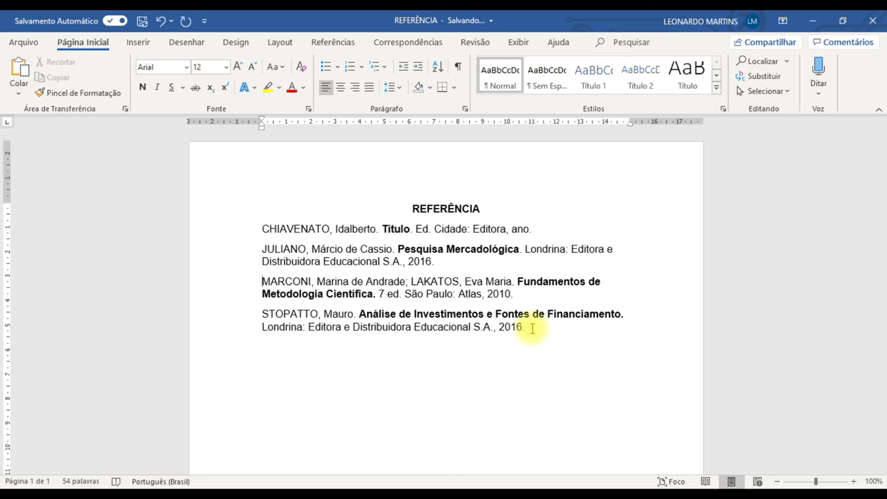
Insert an entry before "Análise de Investimentos e Fontes de Financiamento" with the 2010 citation's author surname in capitals and the placeholder "nome."
key("End")
key("Home")
key("Down")
key("Down")
key("Return")
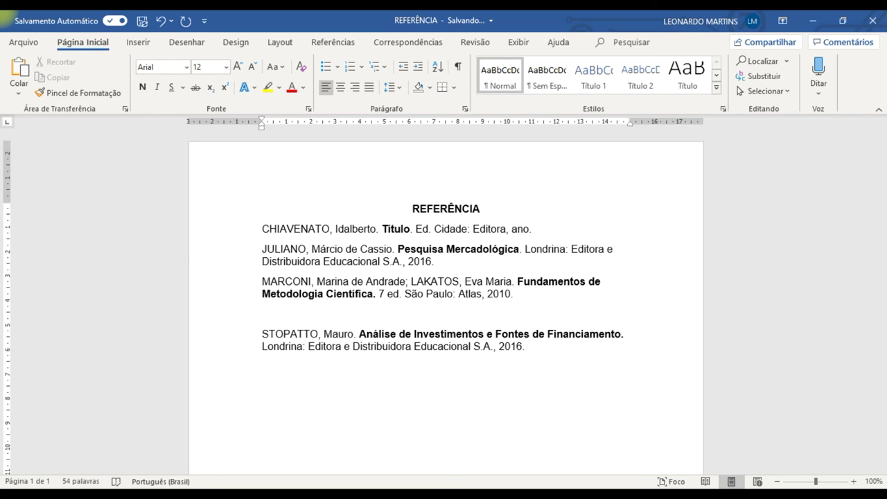
type("MARTINS, nome.")
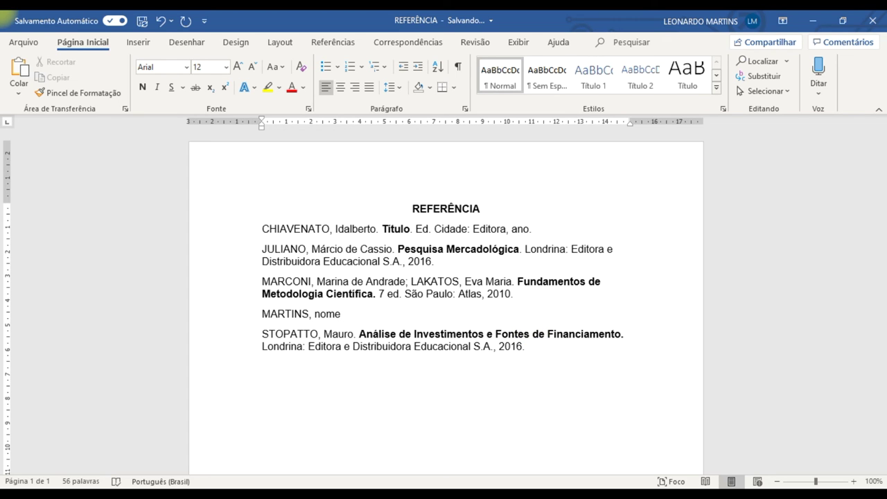
Complete the new entry with a bold "Título." and the regular placeholder text "ed. Cidade: Editora, ano."
key("ctrl+n")
type("Titutlo.")
key("alt+Tab")
key("alt+Tab")
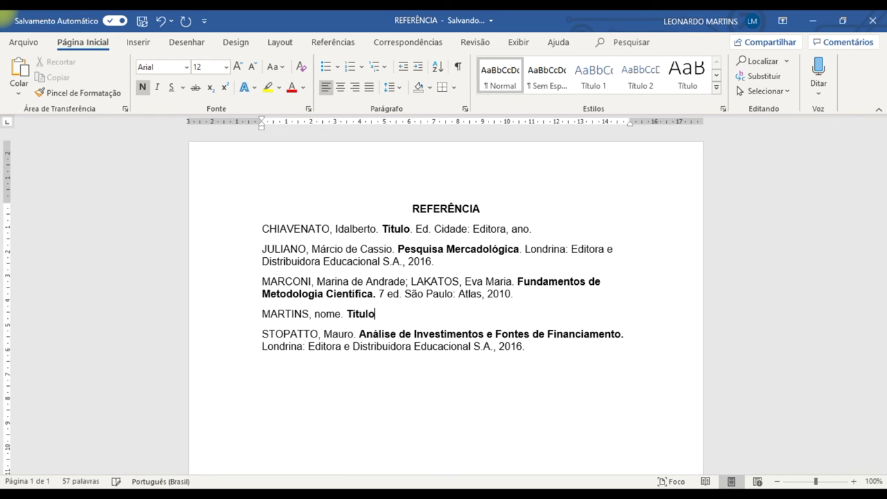
key("ctrl+n")
type("Ed.")
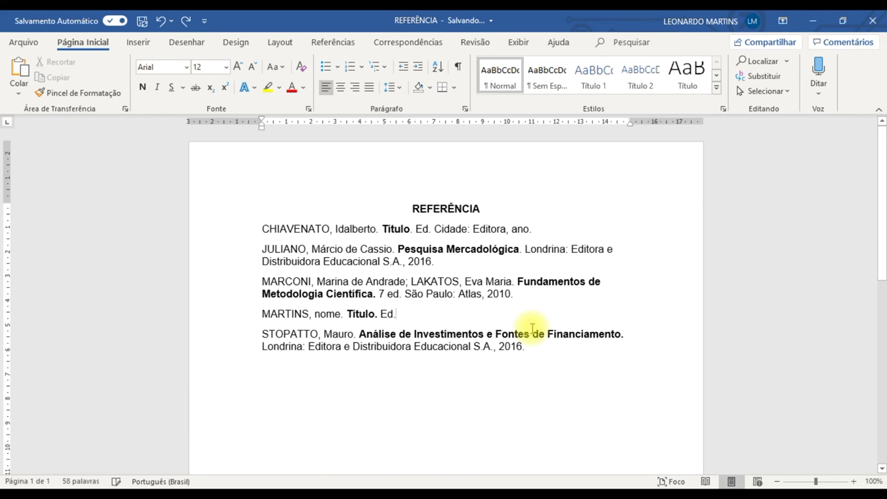
key("ctrl+z")
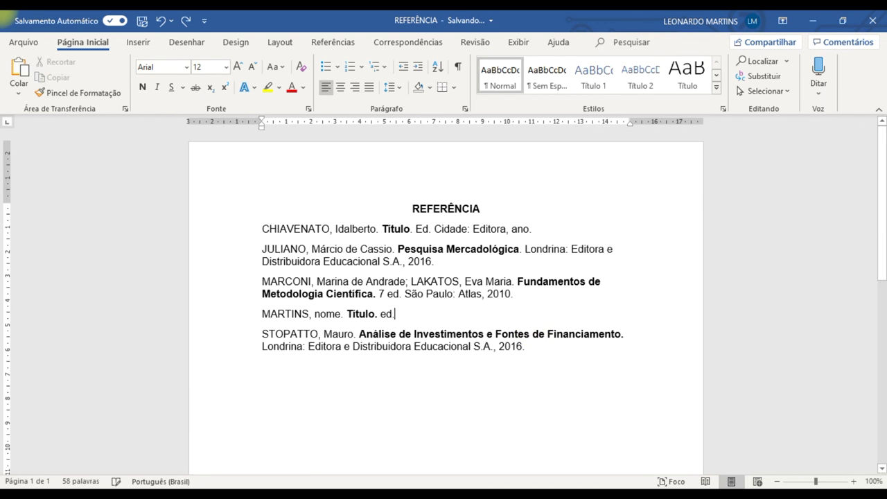
type("Cidade: Editora, ano.")
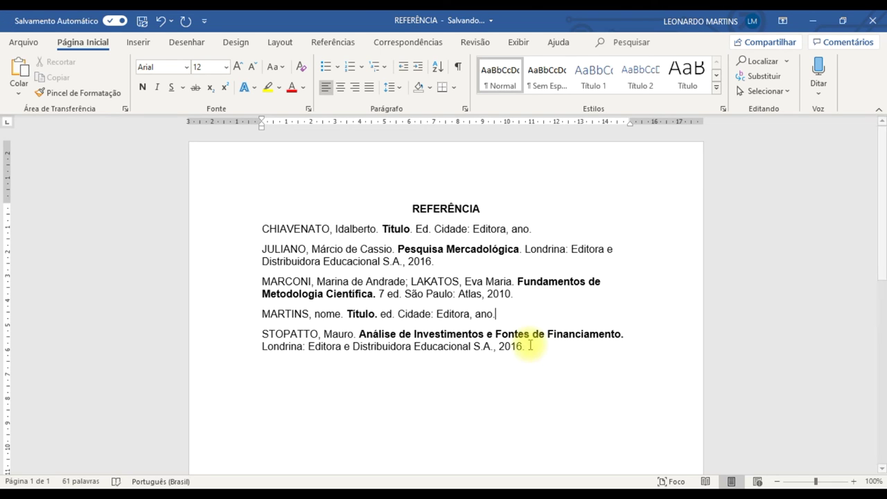
Highlight in yellow the placeholder title, edition, city, publisher and year in both incomplete reference entries
left_click_drag(537, 229, 376, 225)
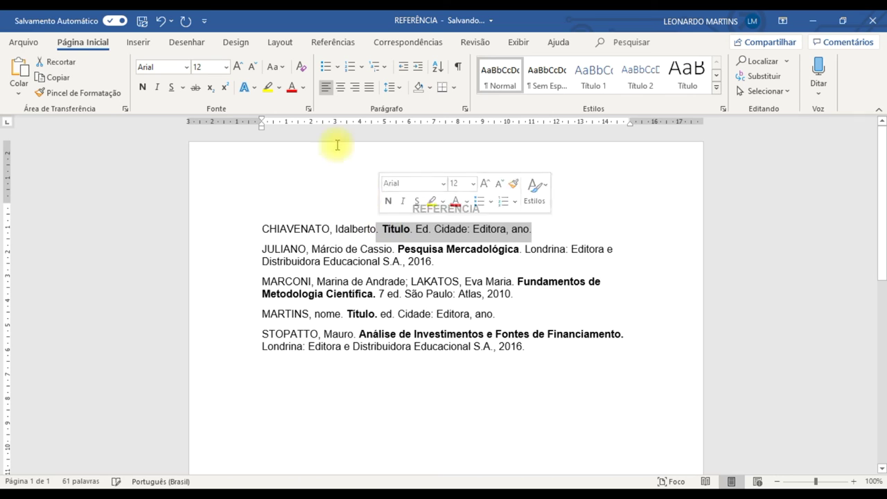
left_click(269, 88)
left_click_drag(495, 314, 369, 310)
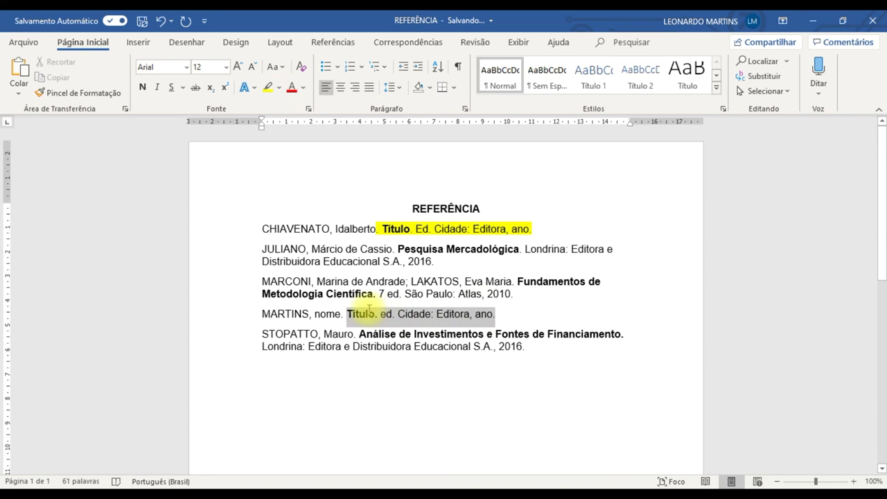
left_click(268, 87)
left_click(525, 293)
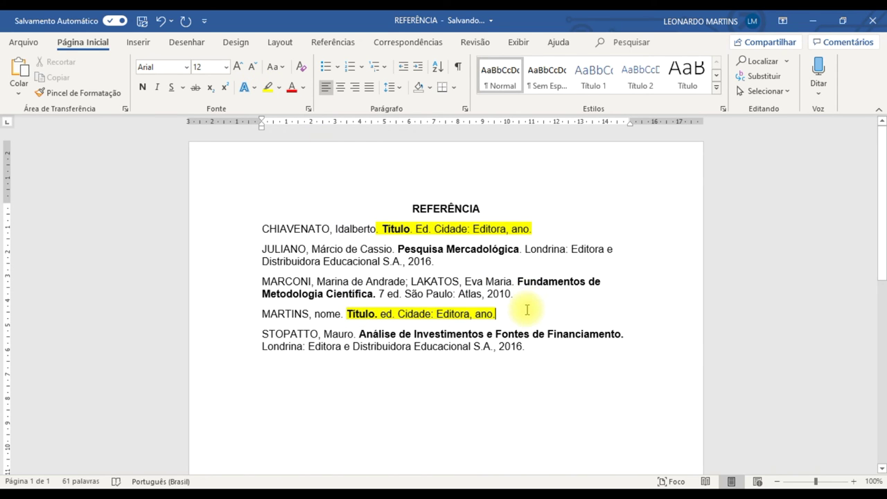
Switch to ATIVIDADE2, examine the authors of the "(2013, p. 19)" citation, and return to the REFERÊNCIA document
key("alt+Tab")
scroll(411, 302, "down", 5)
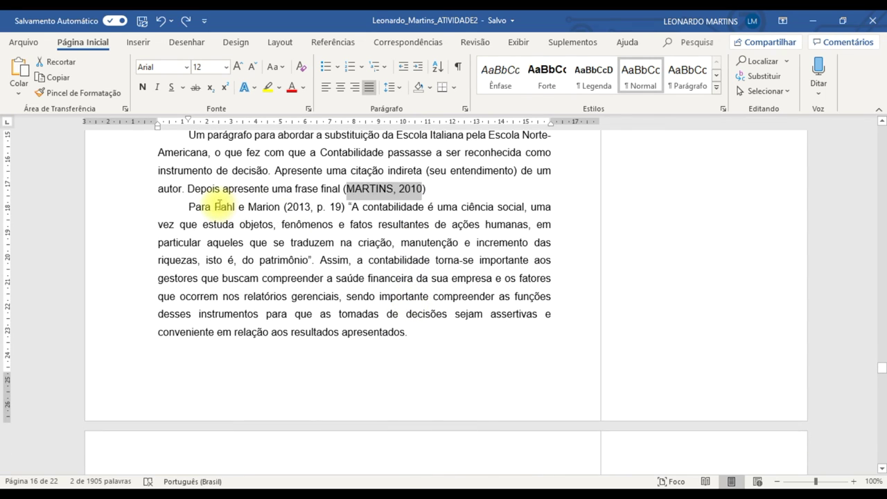
left_click_drag(215, 205, 254, 200)
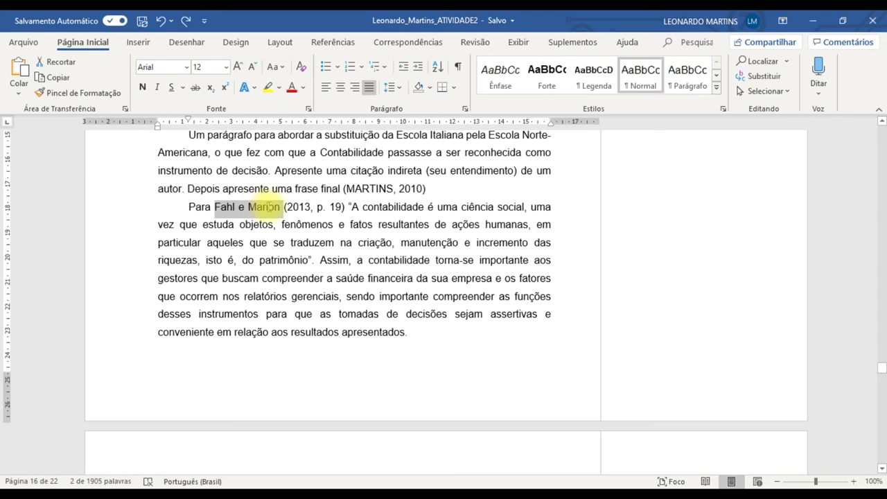
key("alt+Tab")
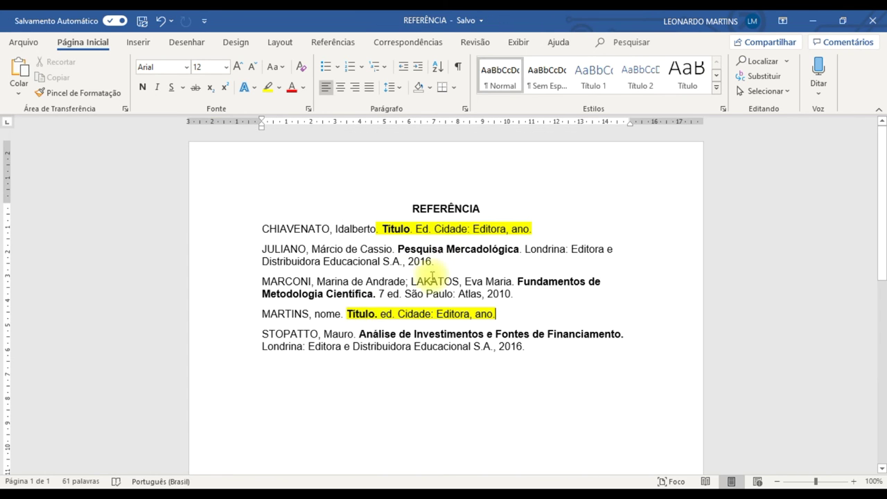
key("Return")
type("F")
key("alt+Tab")
key("alt+Tab")
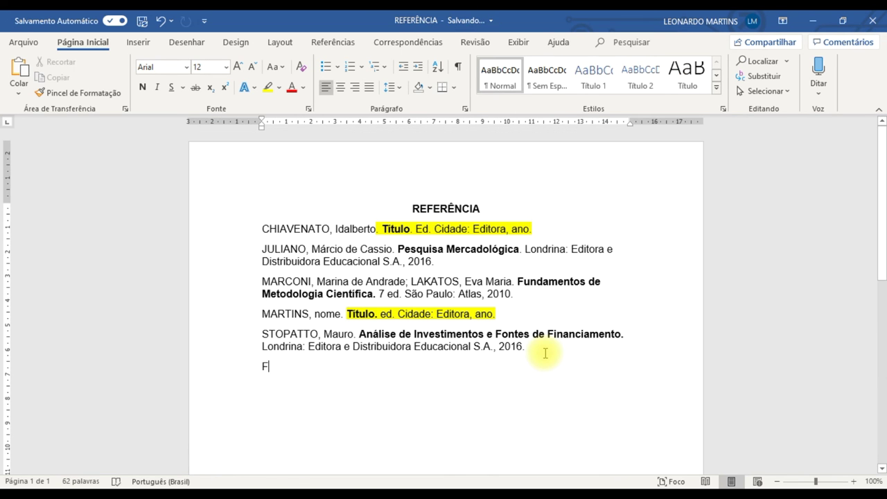
key("ctrl+z")
key("ctrl+z")
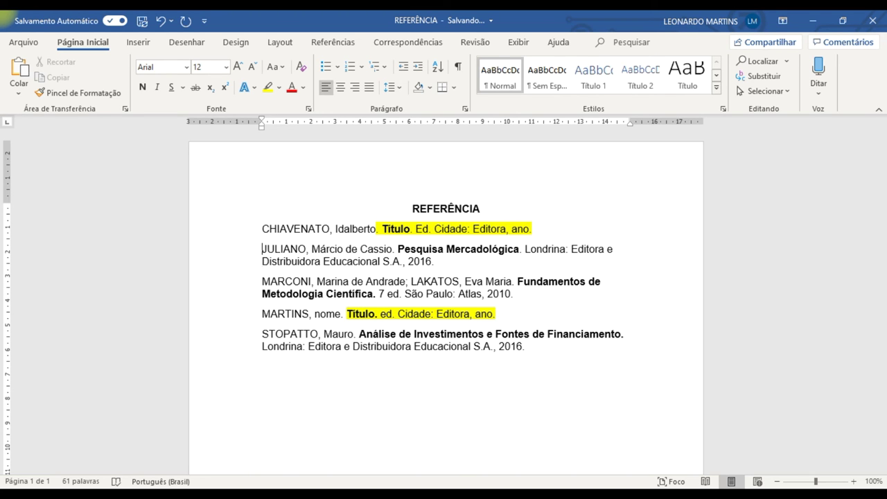
Insert an entry above "Pesquisa Mercadológica" with both surnames from the "(2013, p. 19)" citation in capitals, each followed by a semicolon
key("Return")
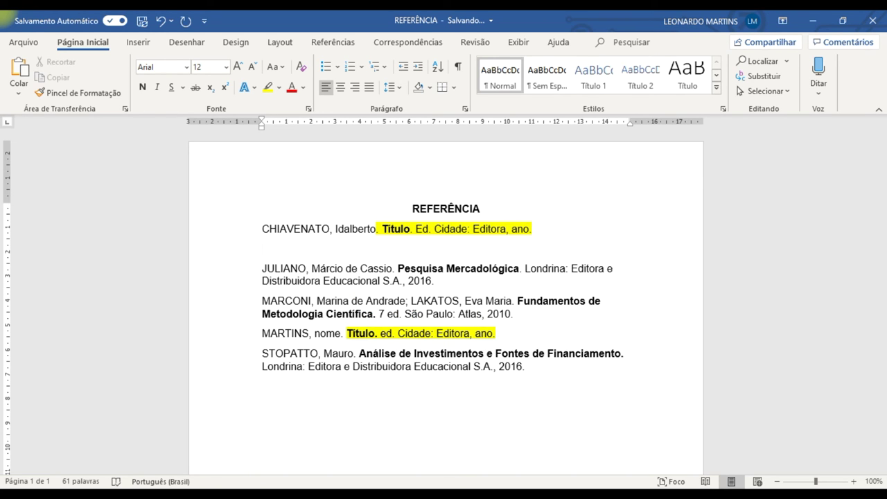
key("alt+Tab")
key("alt+Tab")
type("fa")
key("BackSpace")
key("BackSpace")
type("FAHL;")
key("alt+Tab")
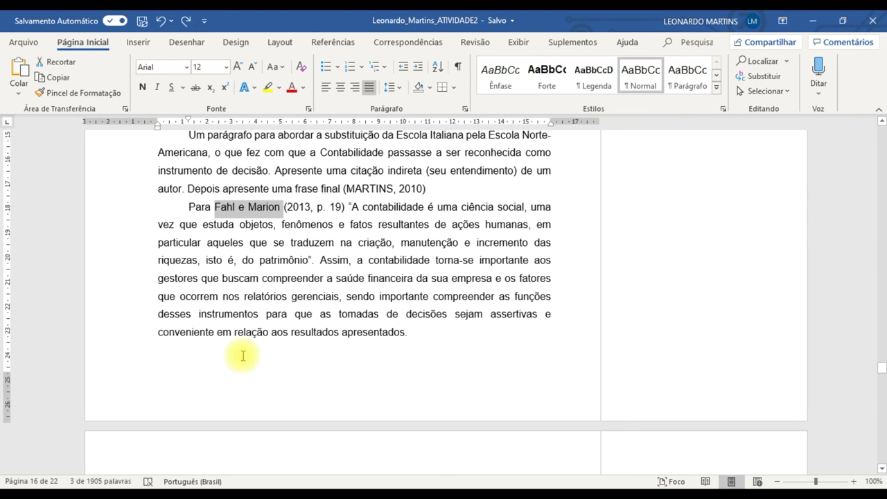
key("alt+Tab")
type("MARION;")
Copy the authors' surnames and the year from the "(2013, p. 19)" citation in ATIVIDADE2 and switch to Chrome
key("alt+Tab")
left_click_drag(224, 206, 311, 207)
key("ctrl+c")
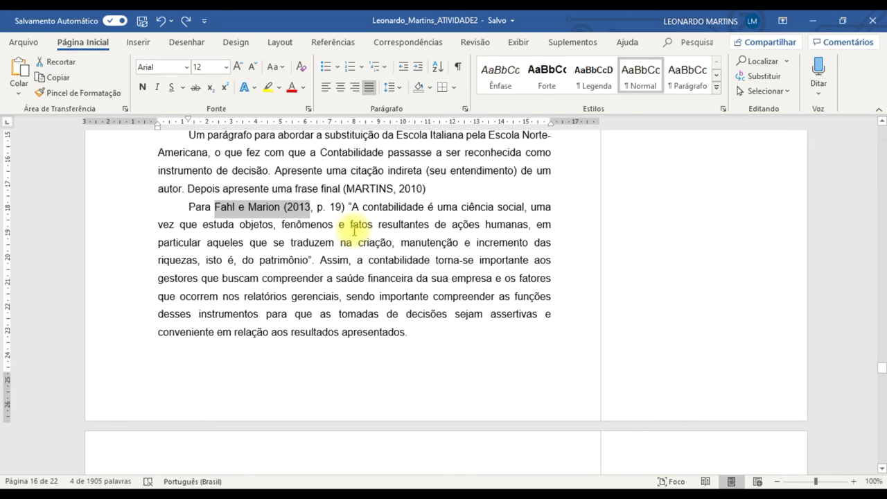
key("alt+Tab")
key("Tab")
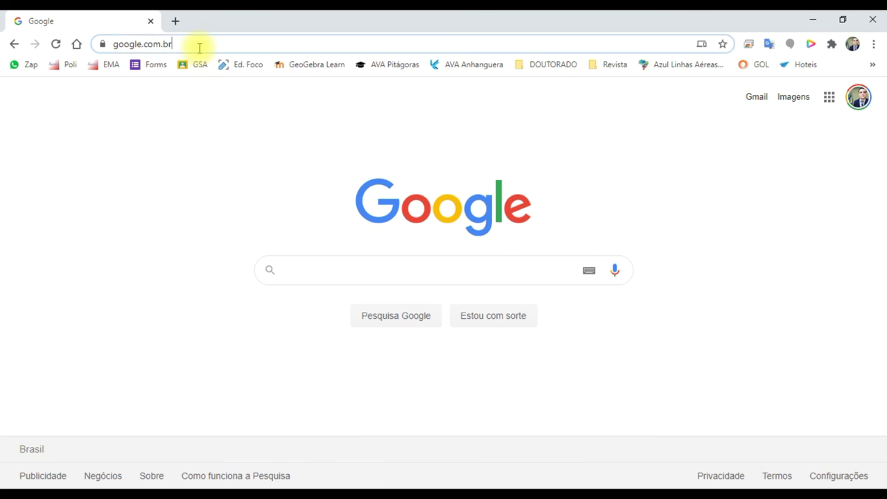
Search Google for the copied authors-and-year citation text enclosed in quotation marks
left_click(198, 44)
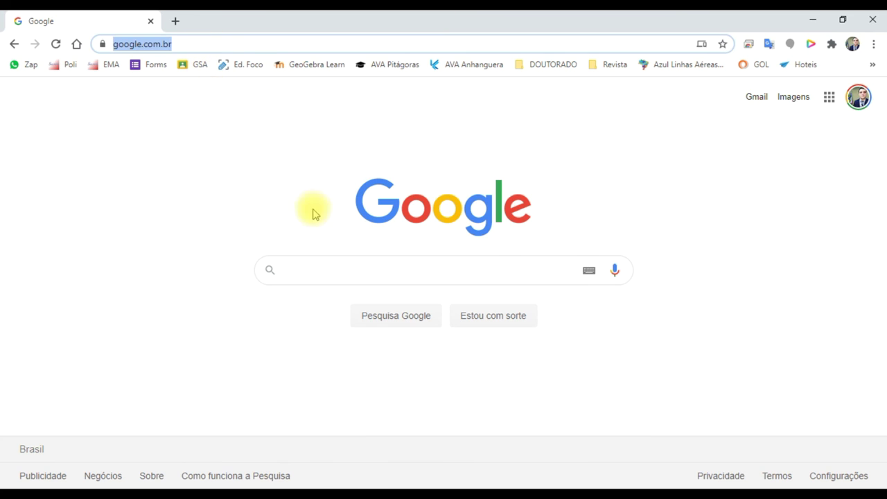
left_click(321, 270)
key("ctrl+v")
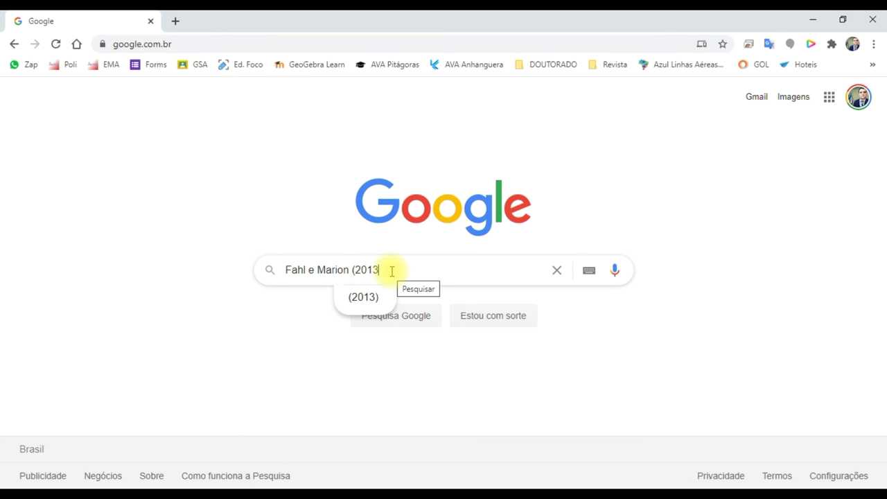
type("\"")
key("Home")
type("\"")
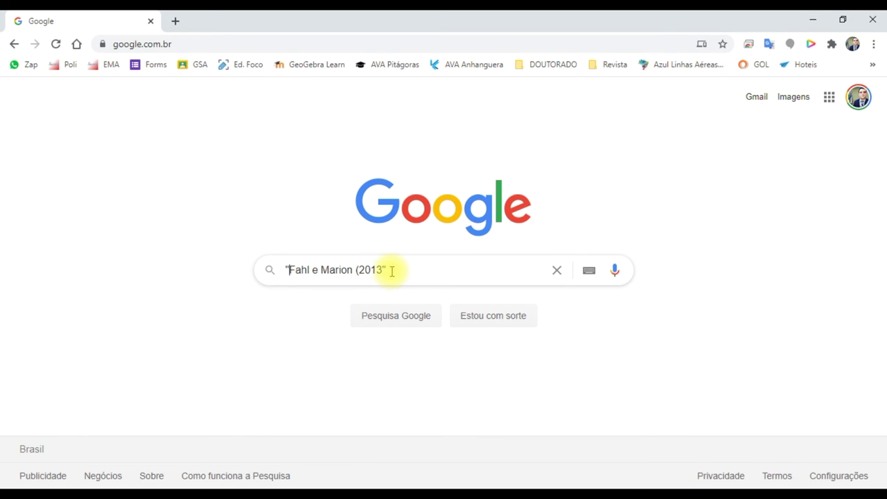
key("Return")
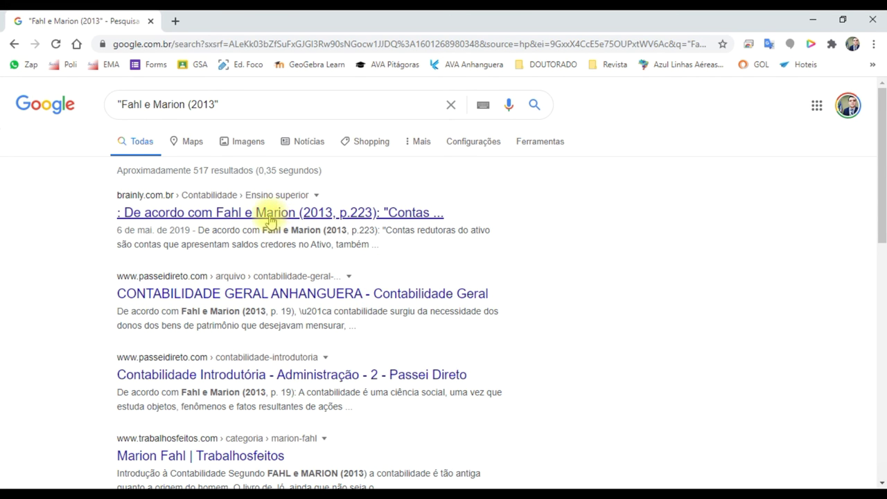
Look through the search results and repeat the search with "PDF" added after the quoted citation
scroll(265, 215, "down", 1)
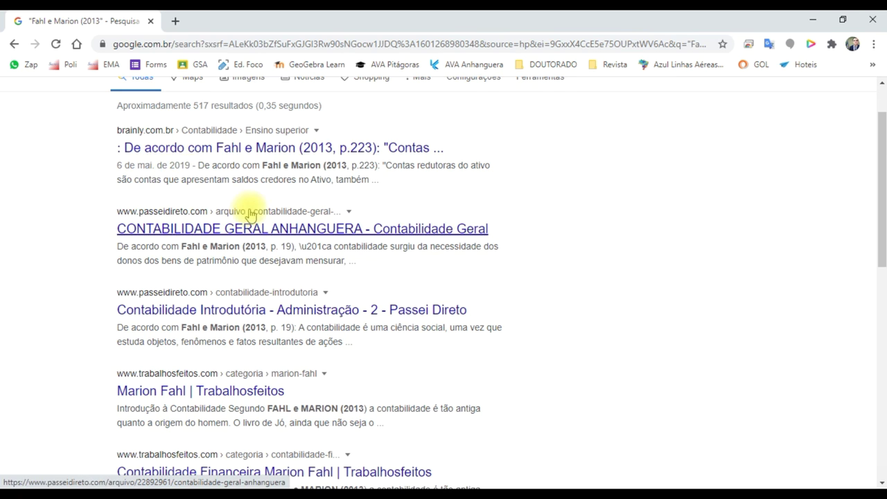
scroll(276, 281, "down", 1)
scroll(277, 282, "down", 2)
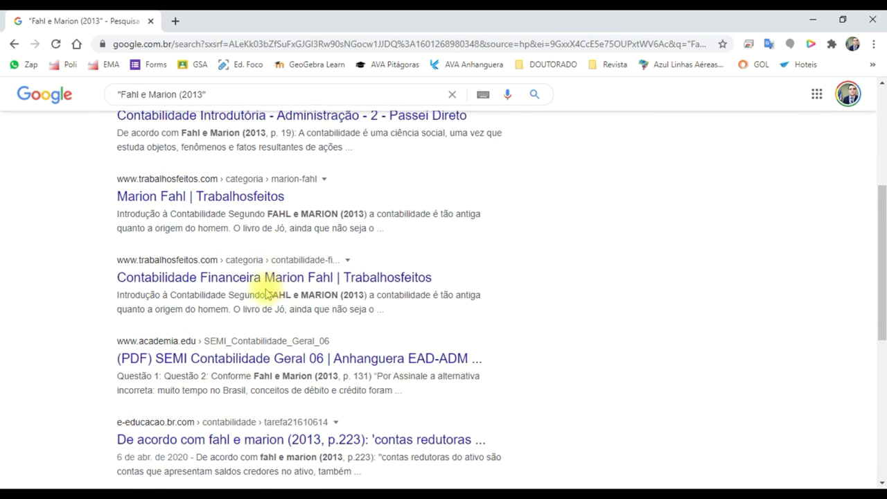
scroll(263, 293, "down", 1)
scroll(179, 303, "down", 2)
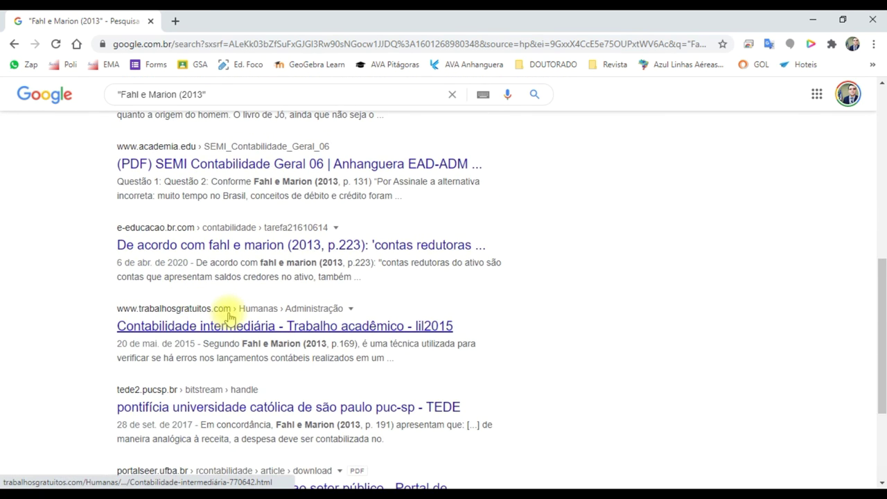
scroll(230, 317, "down", 1)
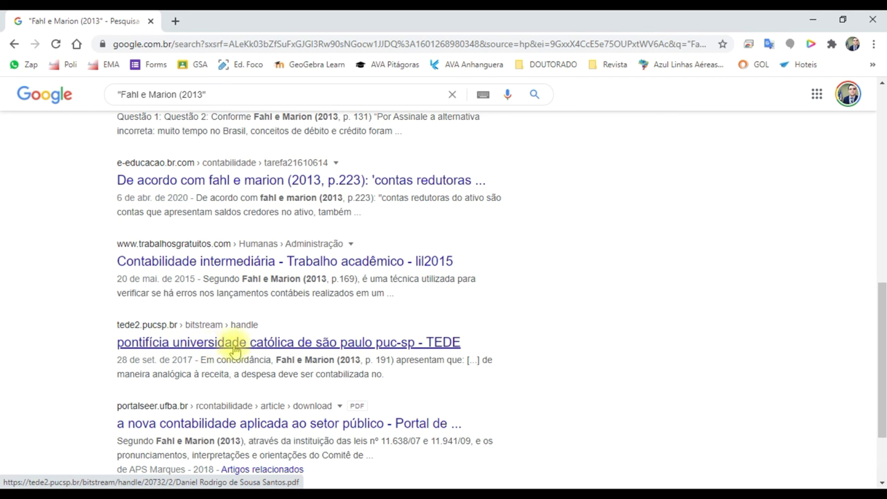
scroll(206, 352, "up", 7)
left_click(269, 101)
type("PDF")
key("Return")
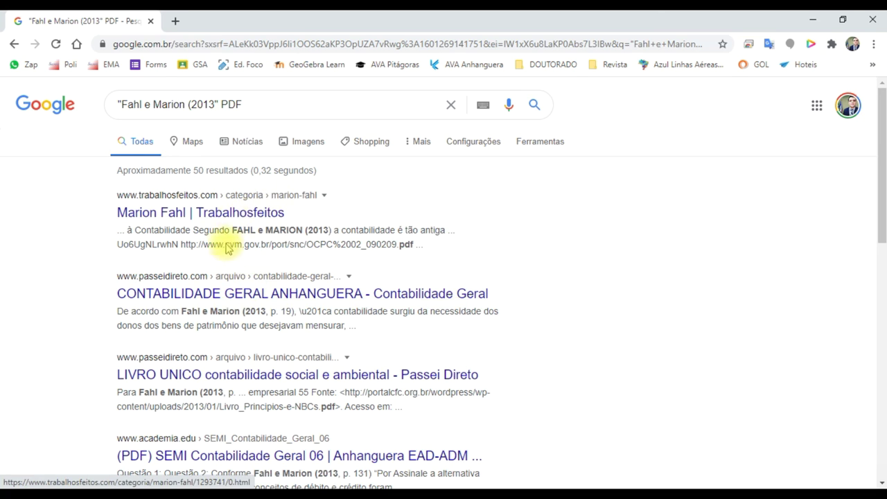
Look through the Trabalhosfeitos result for details of the cited 2013 work and return to the search results
left_click(254, 221)
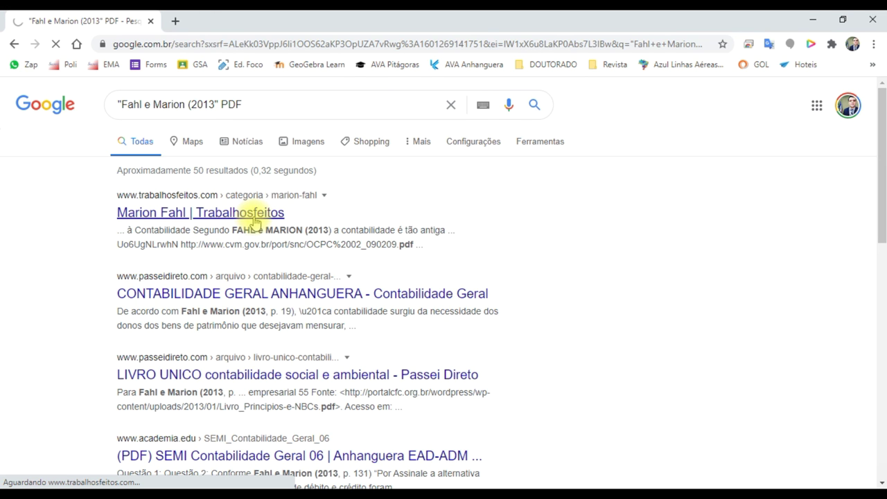
scroll(271, 162, "down", 1)
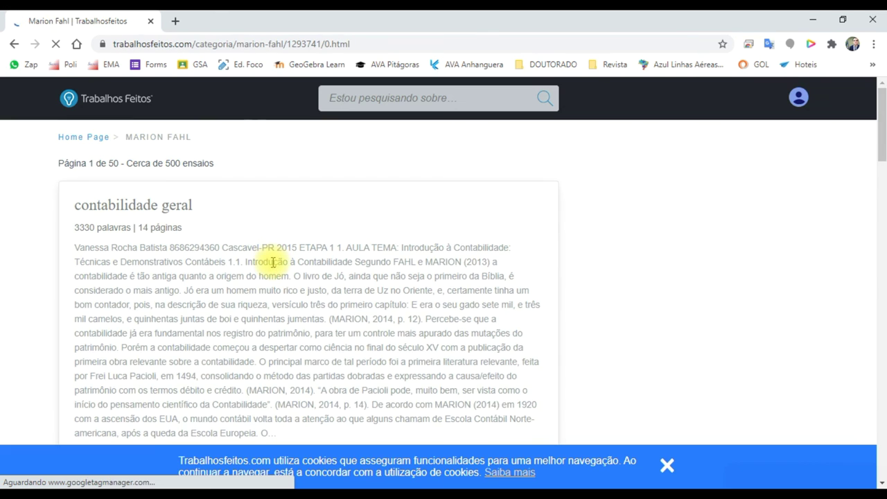
scroll(272, 266, "down", 2)
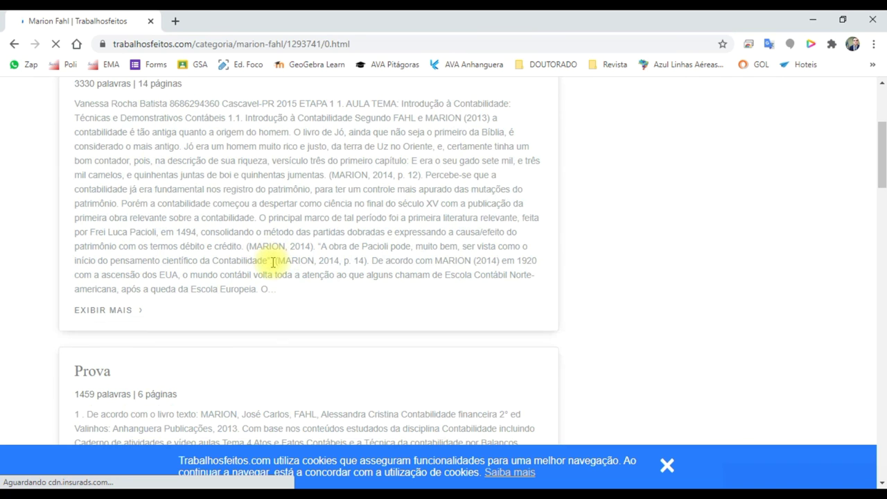
scroll(272, 261, "down", 8)
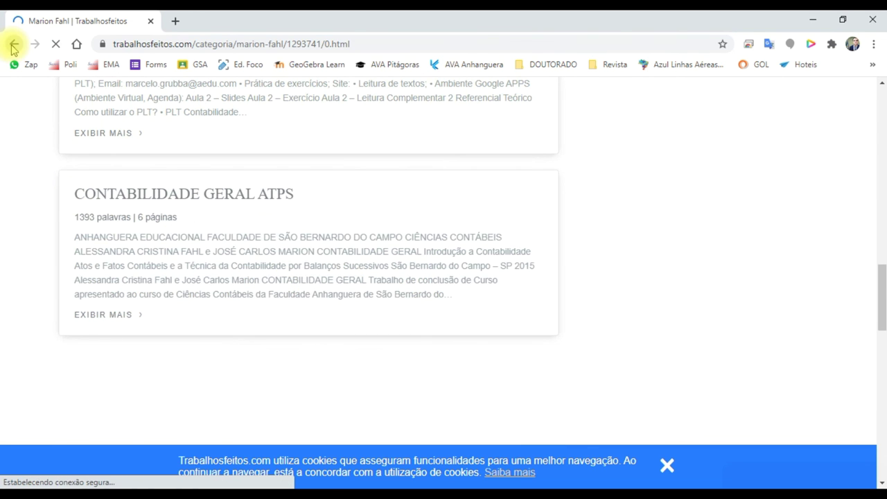
left_click(12, 46)
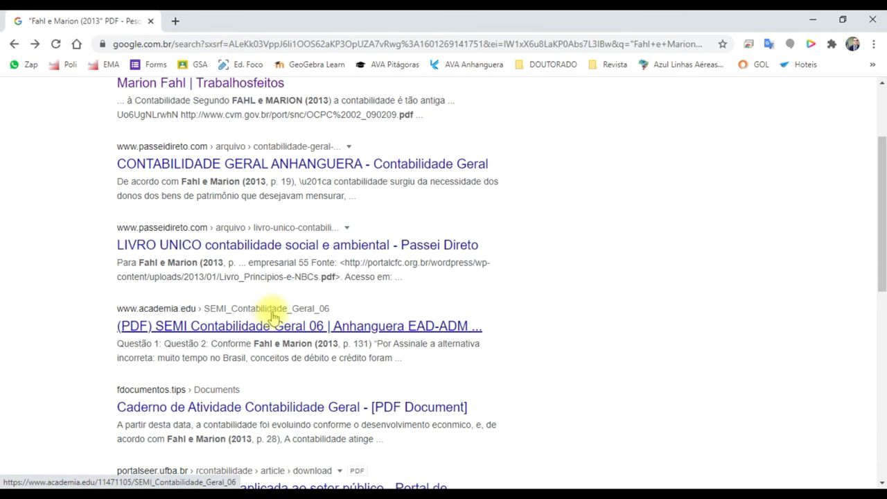
Download the PDF result "a nova contabilidade aplicada ao setor público" from portalseer.ufba.br and close the failed file page
scroll(263, 323, "down", 3)
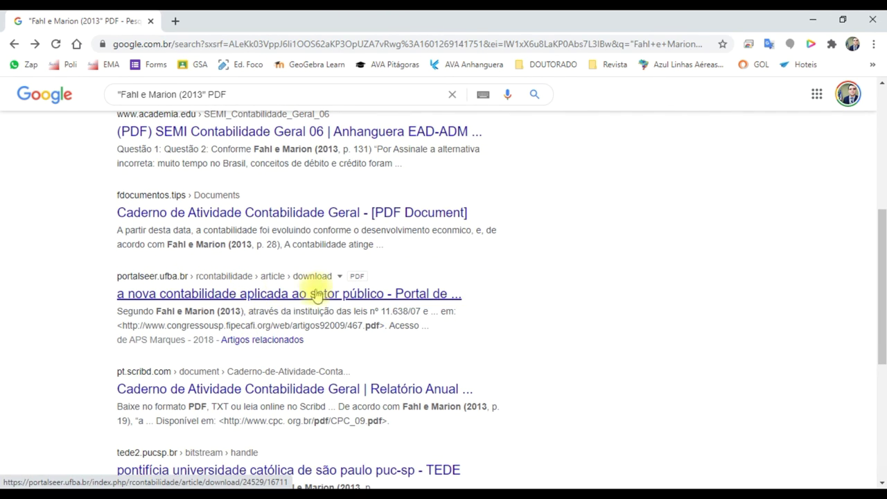
double_click(355, 276)
left_click_drag(356, 276, 340, 273)
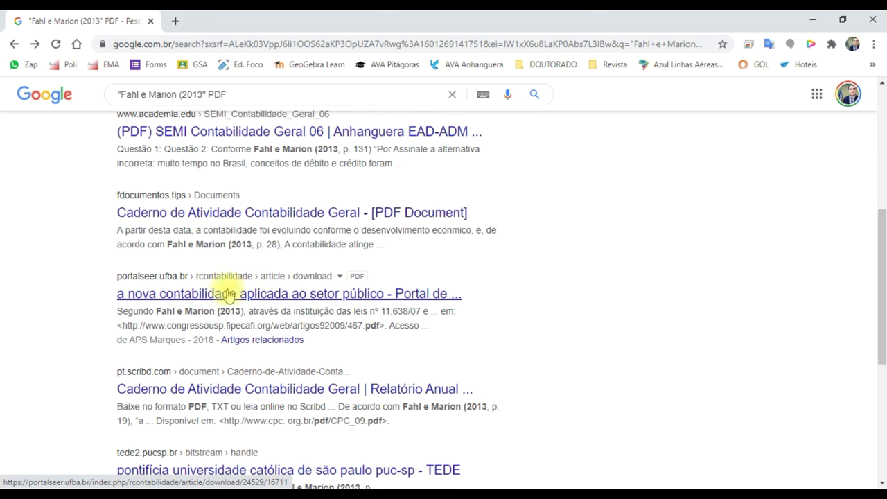
left_click(205, 294)
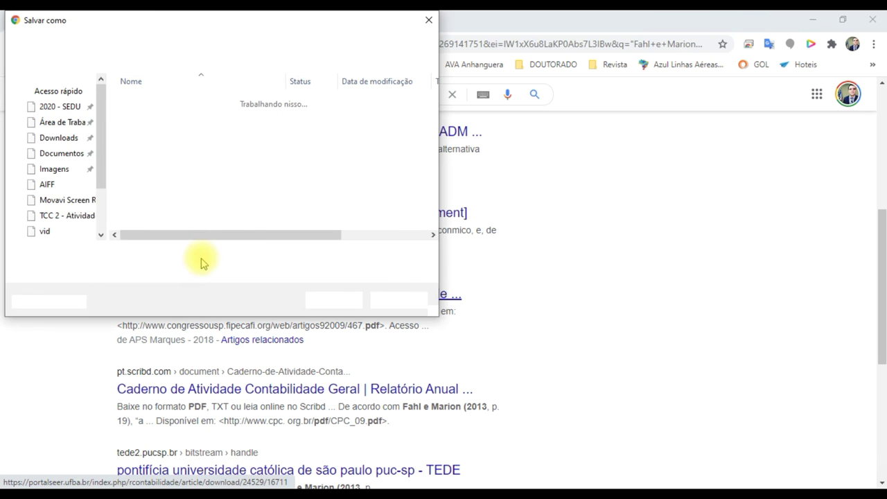
left_click(340, 304)
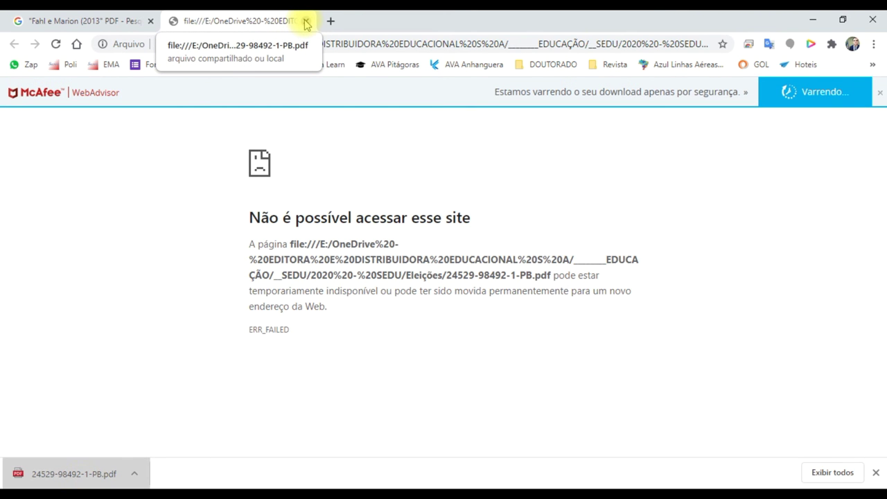
left_click(307, 22)
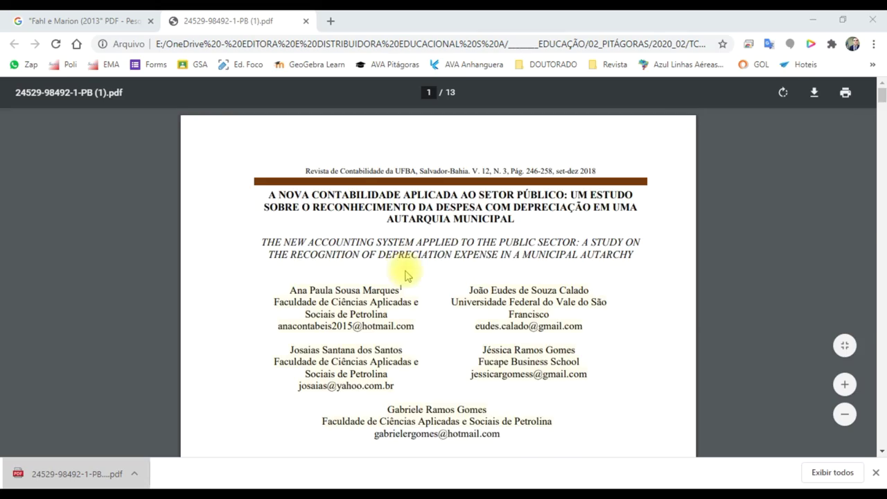
Examine the reference list at the end of the downloaded PDF for an entry matching the cited 2013 work
scroll(407, 275, "down", 4)
scroll(406, 275, "down", 3)
scroll(407, 275, "down", 4)
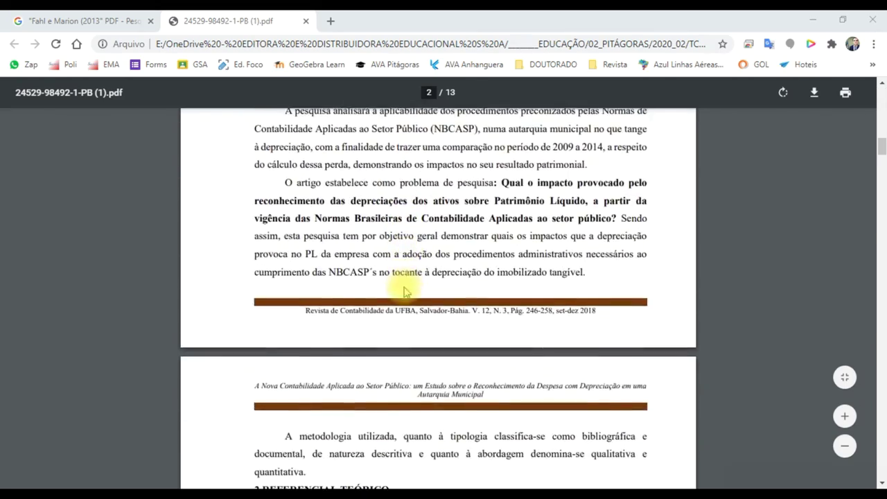
scroll(406, 291, "down", 5)
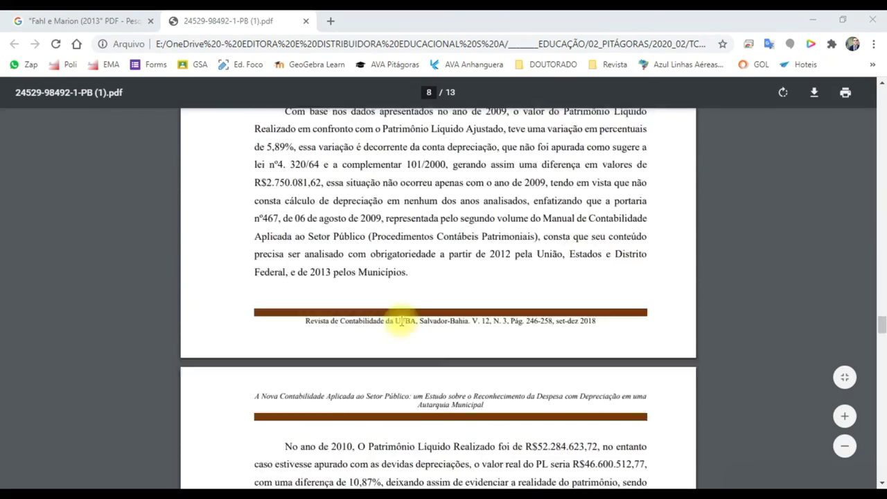
scroll(402, 320, "down", 5)
scroll(400, 321, "down", 10)
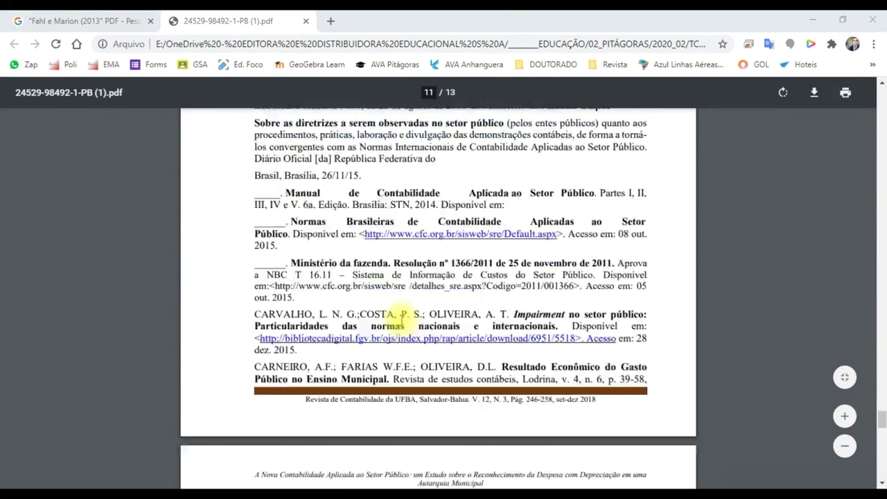
scroll(317, 307, "up", 1)
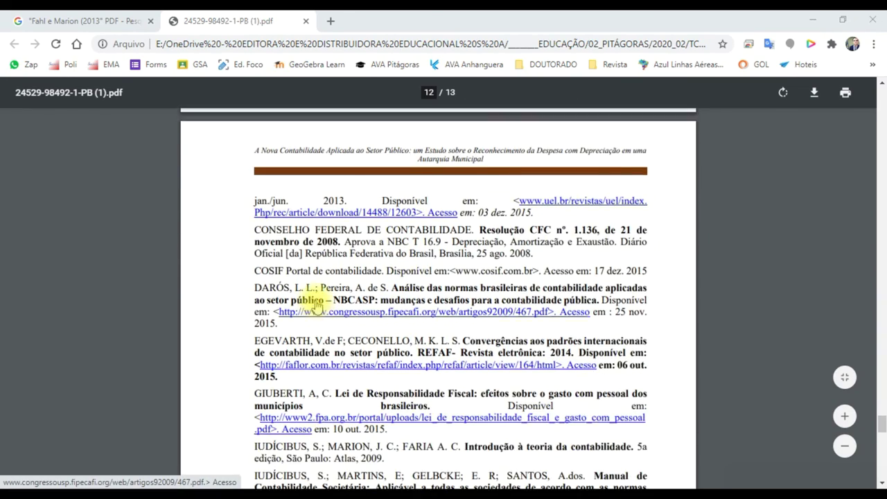
scroll(317, 305, "down", 7)
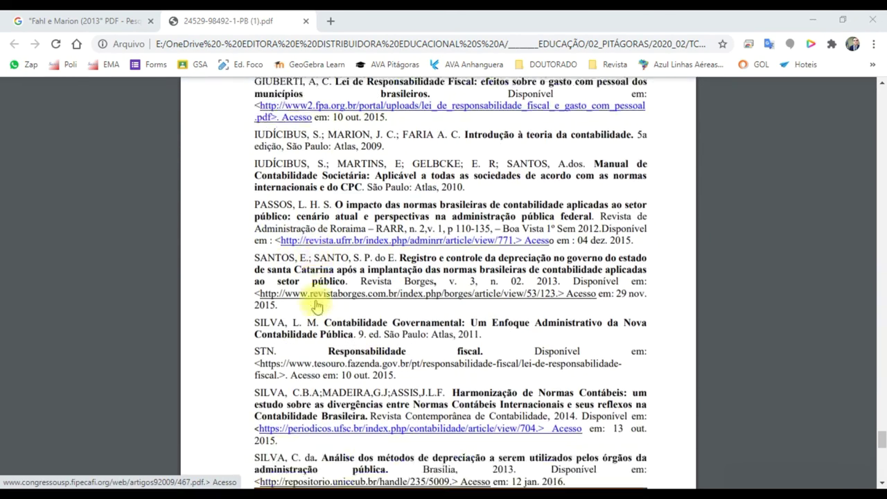
scroll(317, 305, "up", 10)
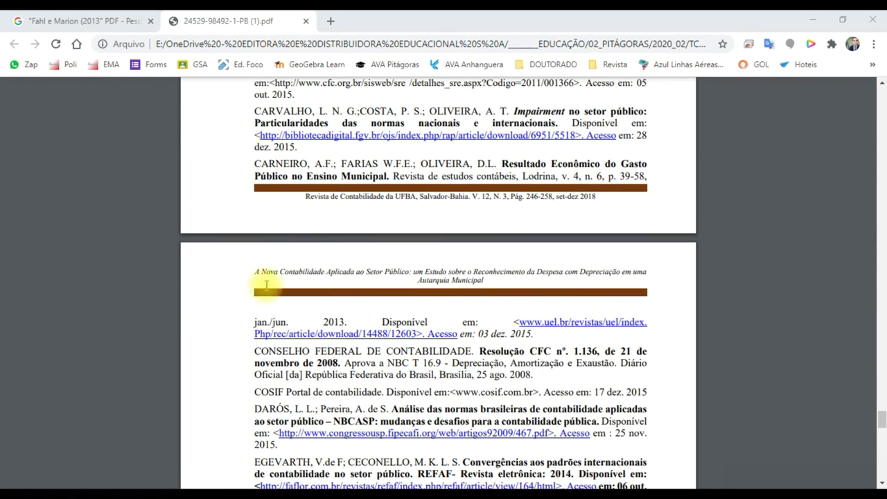
scroll(276, 343, "down", 2)
scroll(269, 373, "down", 2)
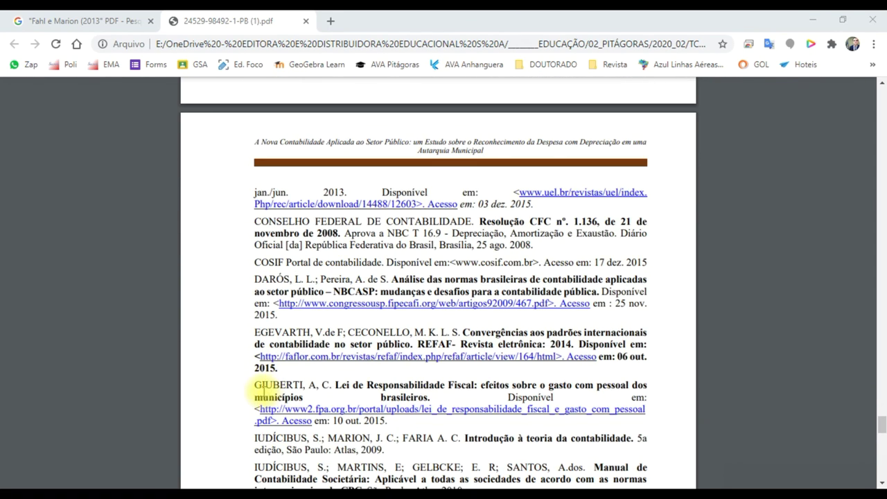
left_click_drag(255, 332, 312, 331)
Search the PDF for the first cited author's surname and read the paragraph that cites the 2013 work
key("ctrl+f")
type("FAHS")
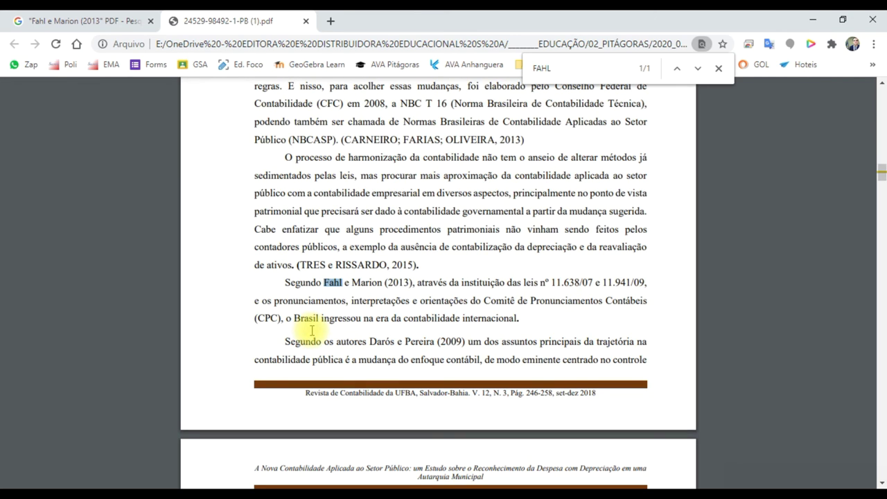
left_click_drag(298, 276, 389, 276)
left_click(444, 280)
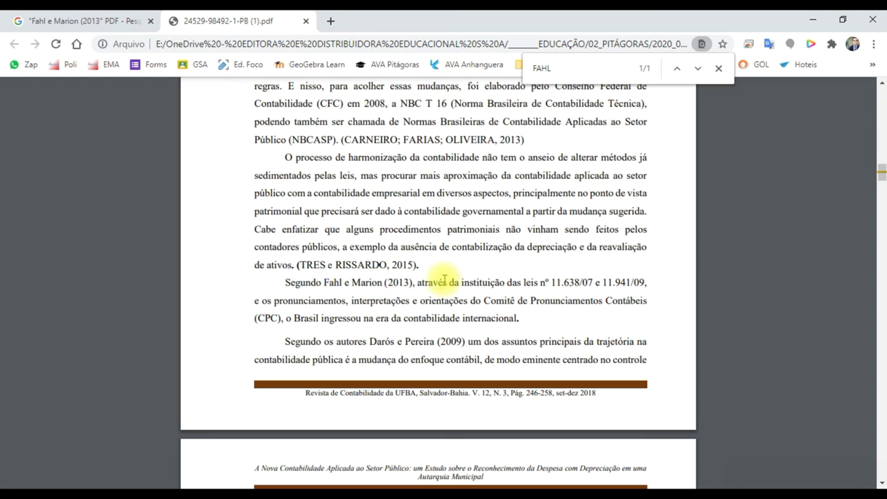
left_click_drag(450, 280, 452, 301)
left_click(452, 301)
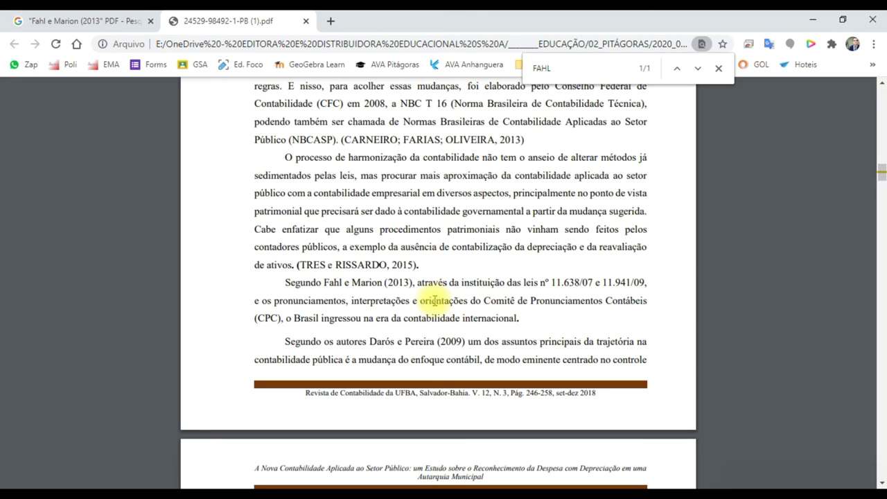
left_click_drag(287, 283, 382, 282)
left_click(374, 282)
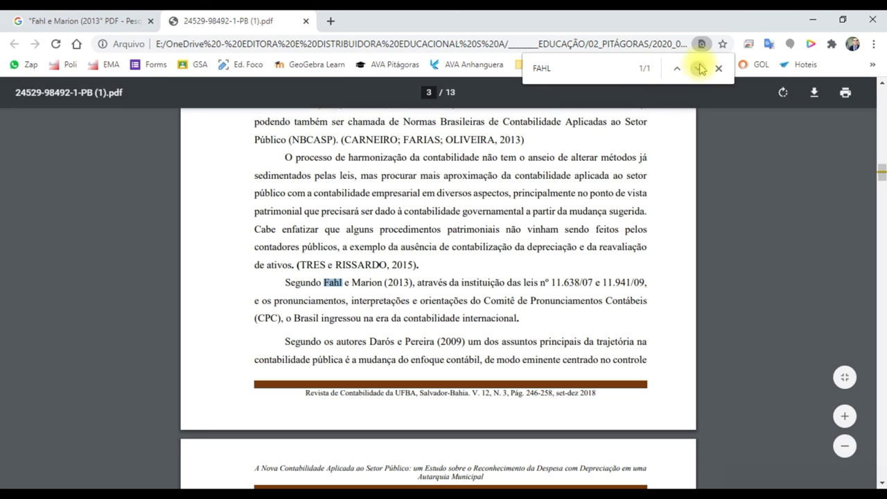
scroll(369, 352, "down", 5)
scroll(369, 352, "down", 10)
scroll(292, 321, "down", 20)
scroll(286, 321, "down", 2)
Return to the Google results, open "Caderno de Atividade Contabilidade Geral" on Scribd and look through its opening pages
left_click(84, 21)
scroll(312, 327, "down", 3)
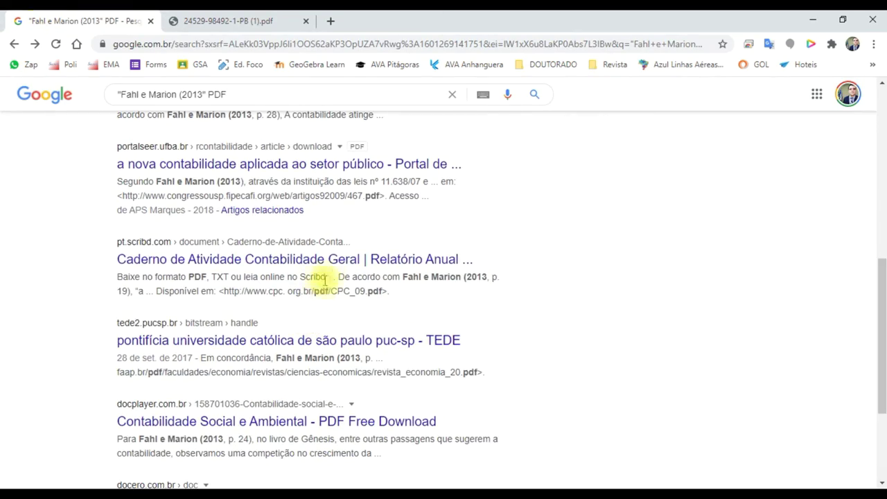
scroll(337, 274, "down", 1)
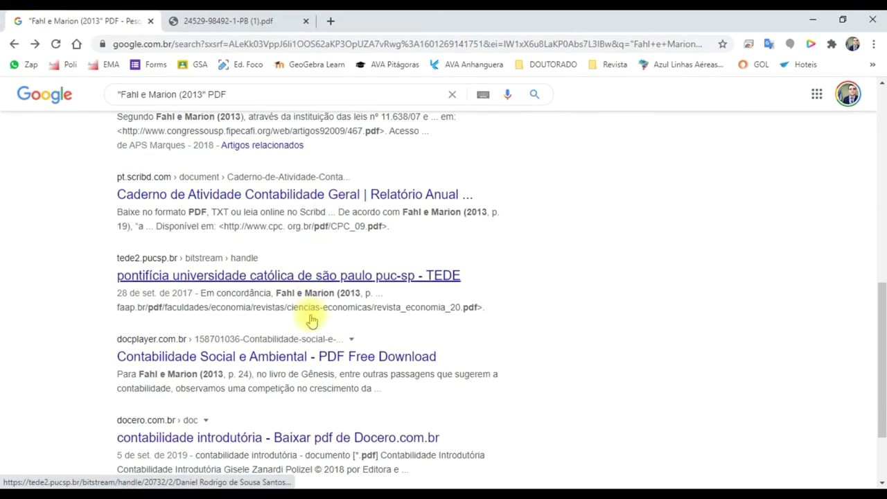
left_click(292, 197)
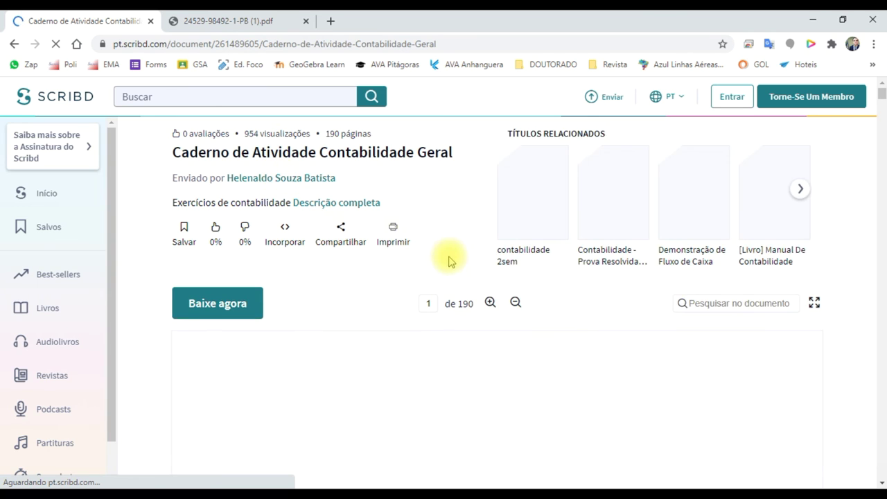
scroll(447, 258, "down", 2)
scroll(444, 259, "down", 1)
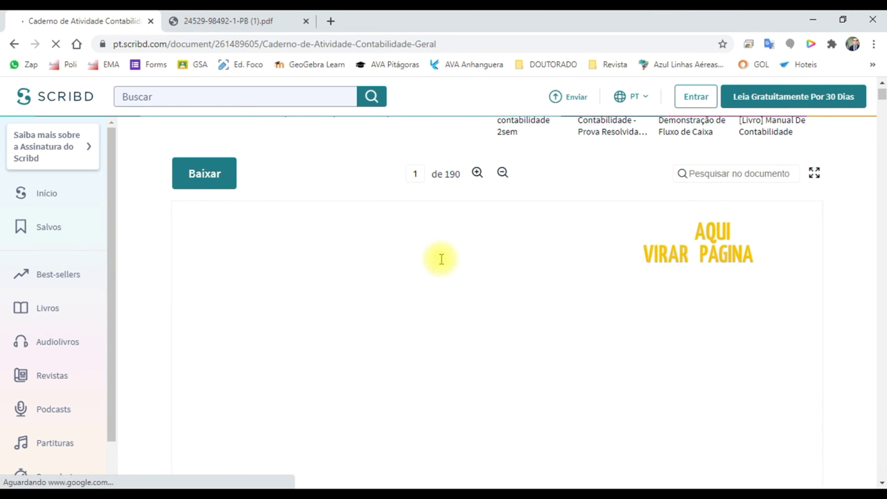
scroll(441, 260, "down", 3)
scroll(440, 258, "down", 5)
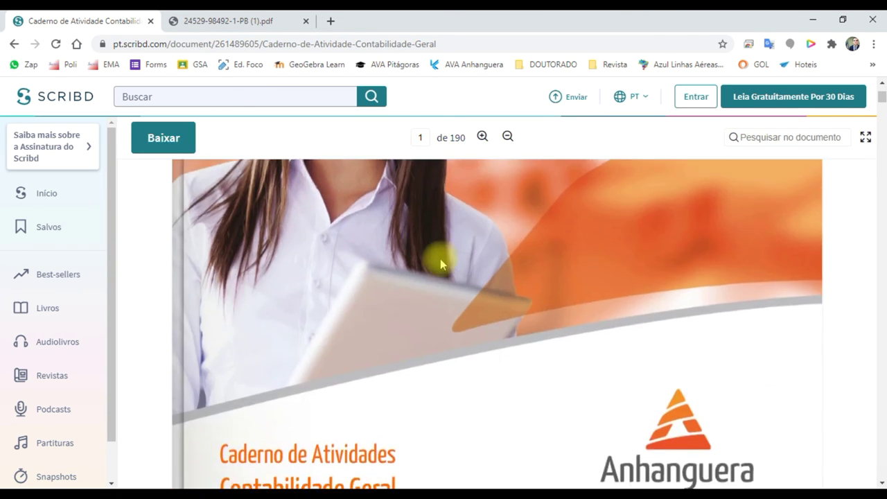
scroll(441, 263, "down", 10)
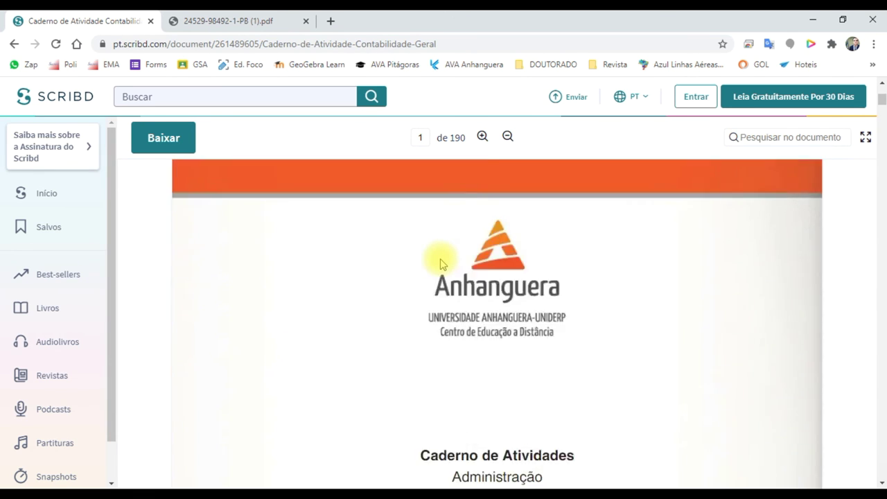
scroll(442, 263, "up", 8)
Search the Scribd document for the first cited author's surname
key("ctrl+f")
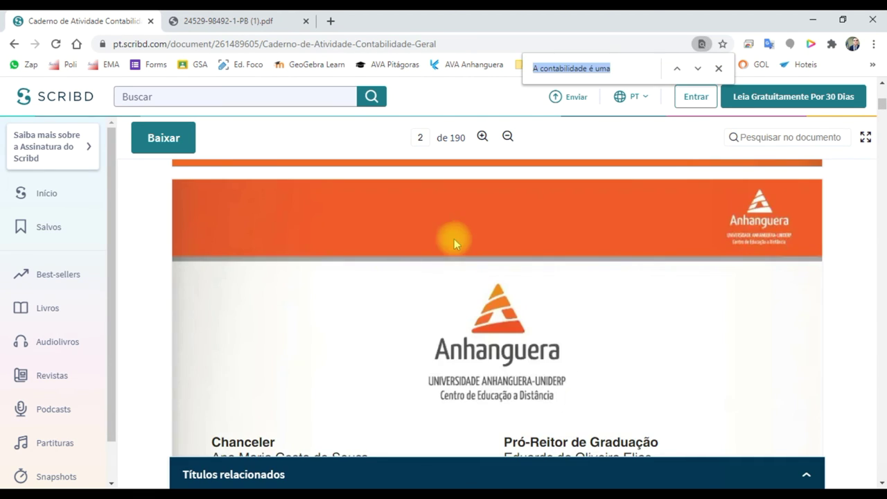
type("FAH")
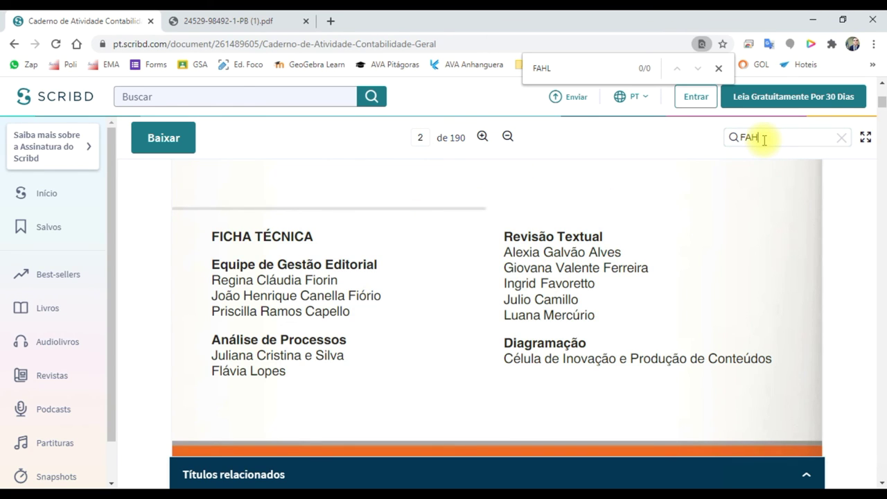
key("Return")
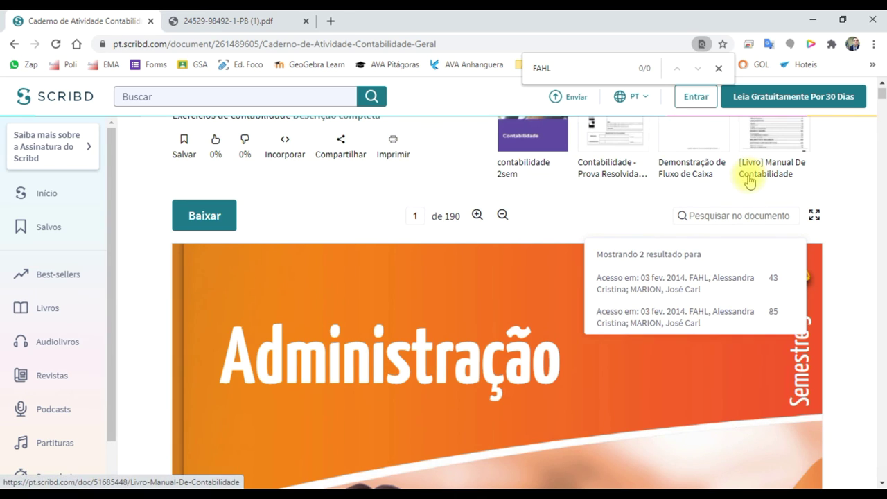
Try to jump to the surname matches on pages 43 and 85 of the Scribd document and scroll through its pages
left_click(670, 281)
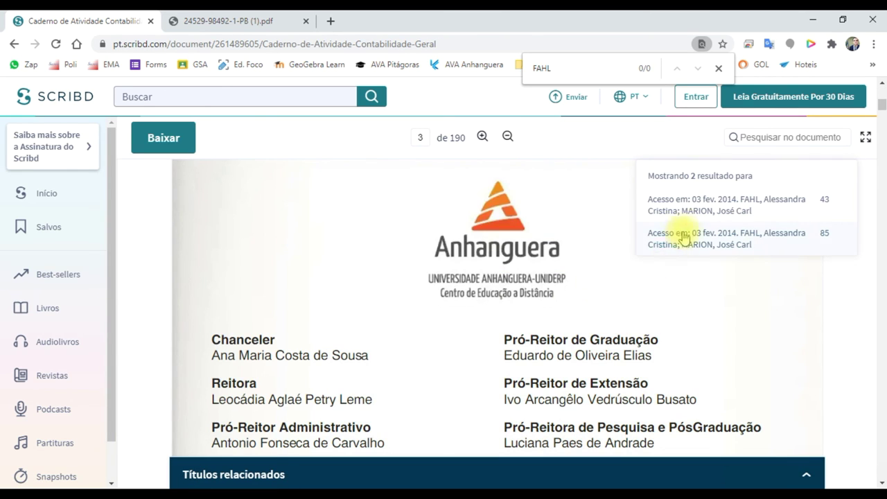
left_click(693, 214)
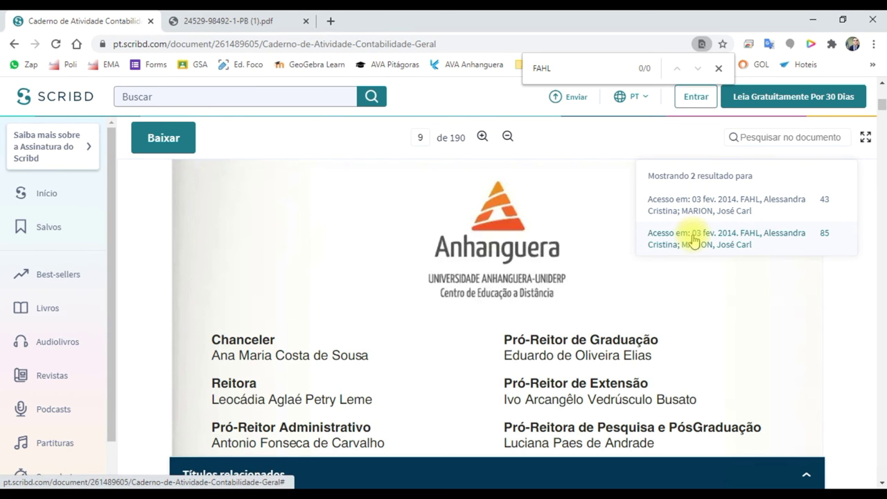
scroll(545, 311, "down", 5)
left_click(670, 253)
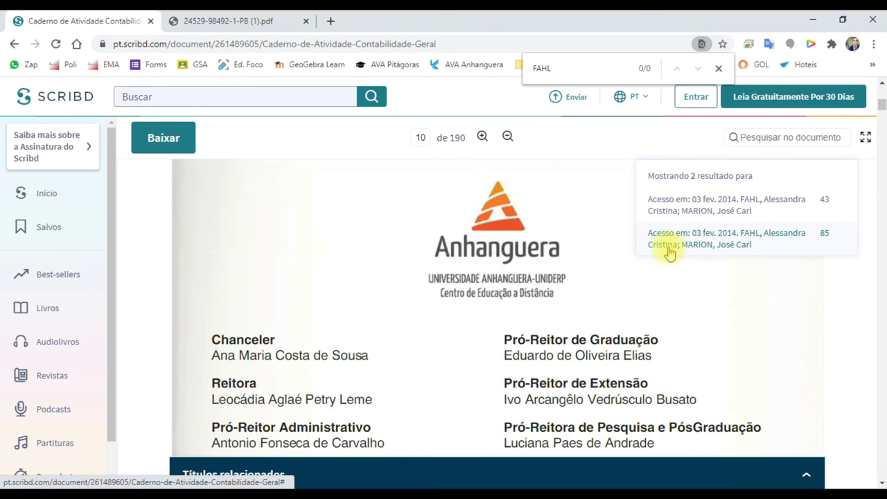
scroll(580, 295, "down", 5)
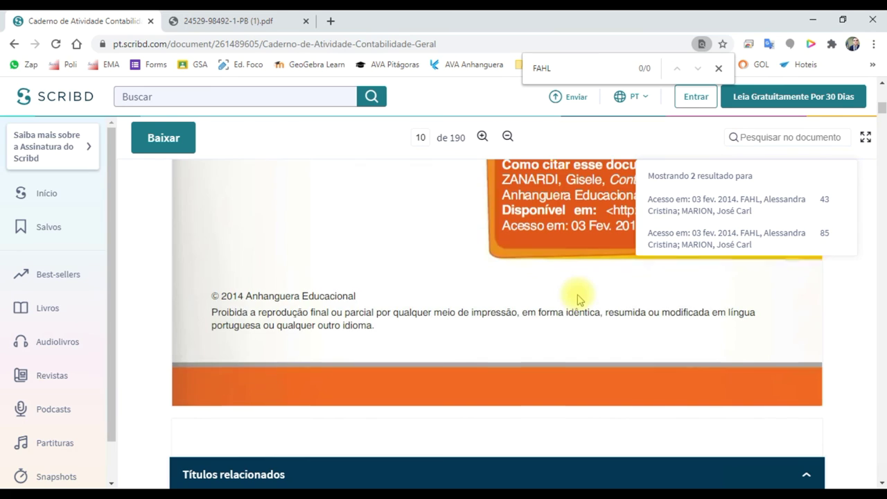
scroll(576, 295, "up", 1)
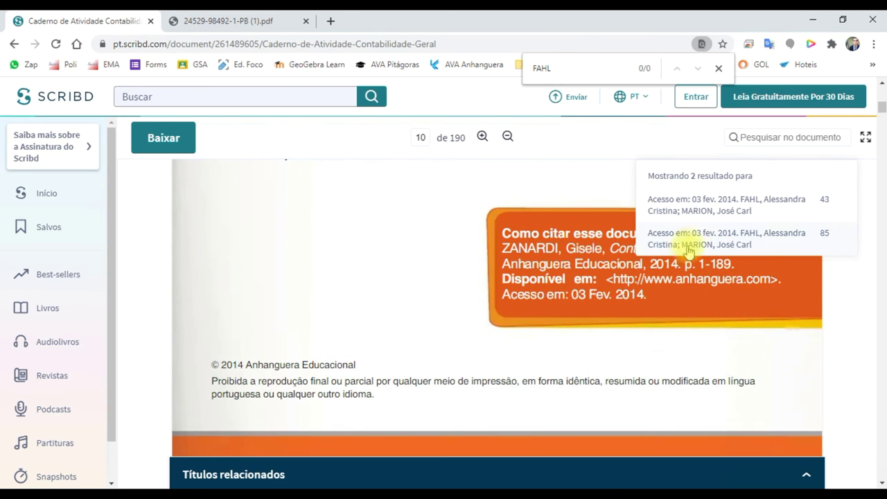
left_click(694, 203)
scroll(586, 293, "down", 4)
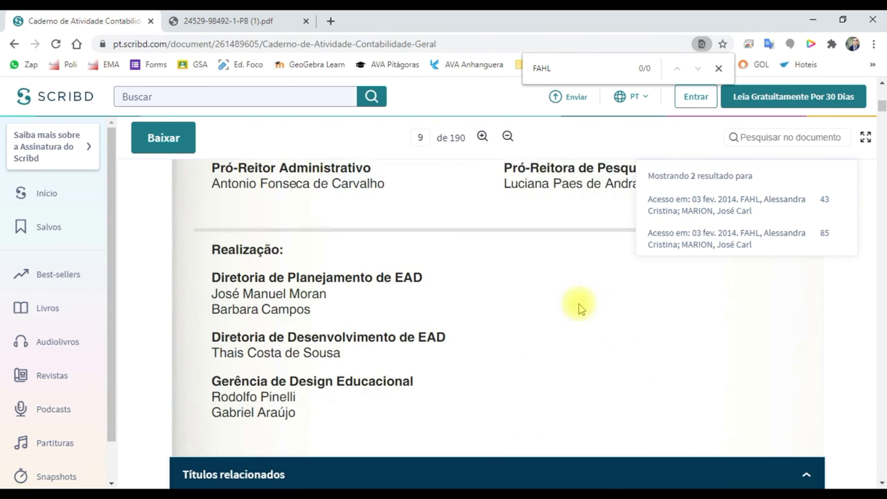
scroll(581, 308, "down", 7)
scroll(576, 303, "down", 5)
Return to the Google results, look through them and open "Contabilidade intermediária - Trabalho acadêmico" on trabalhosgratuitos.com
left_click(176, 21)
left_click(31, 27)
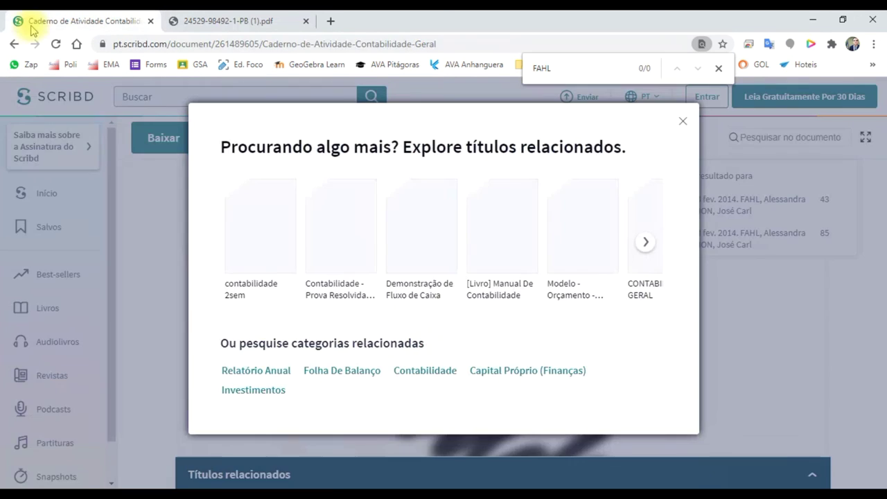
left_click(14, 43)
scroll(69, 139, "up", 5)
scroll(207, 291, "down", 1)
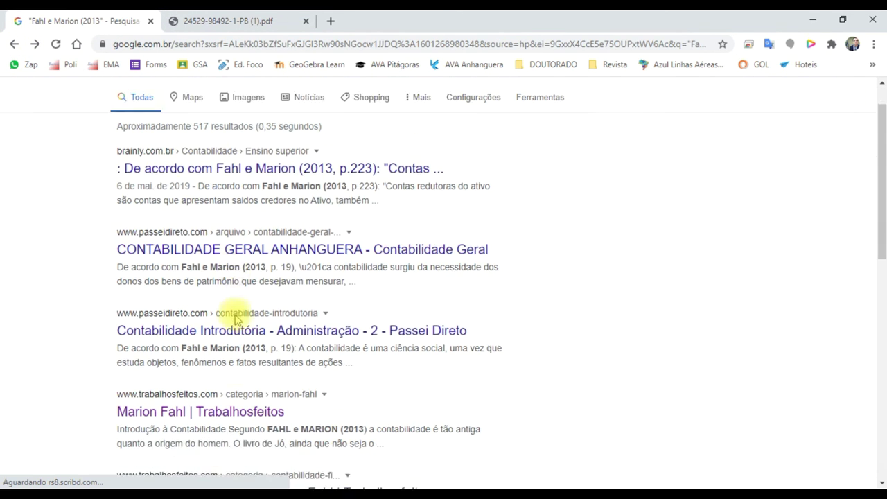
scroll(236, 319, "down", 5)
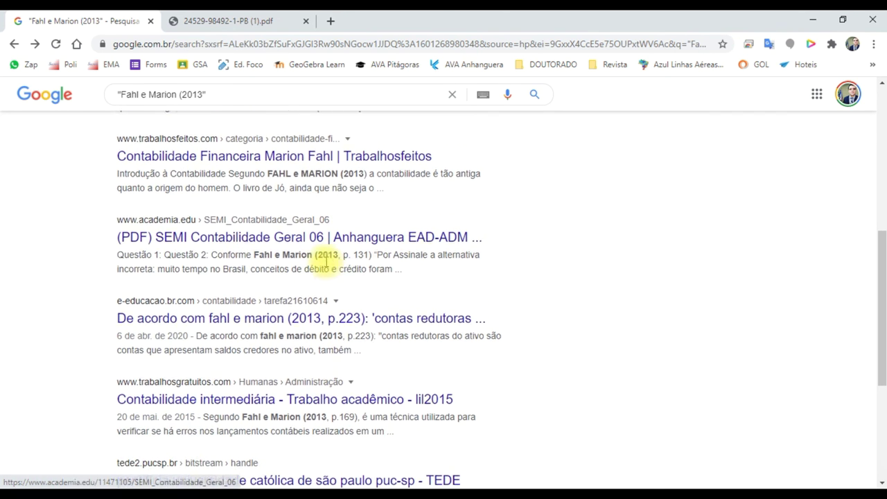
scroll(263, 305, "down", 1)
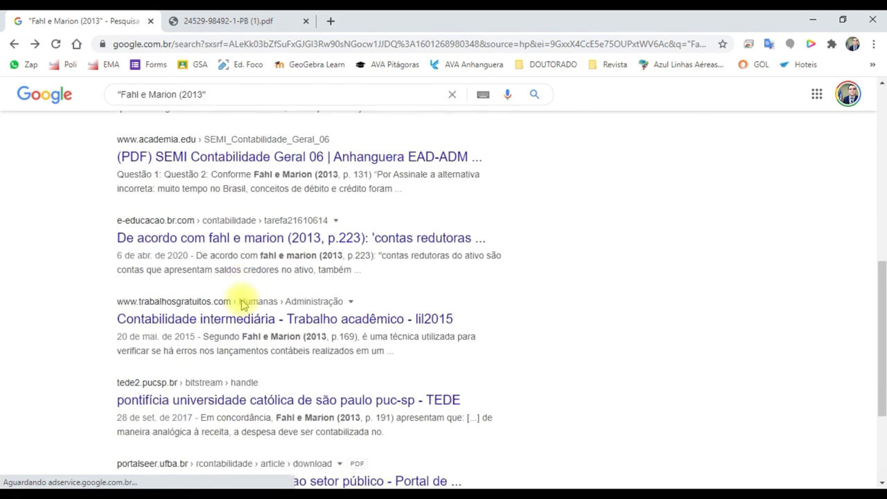
scroll(250, 298, "down", 1)
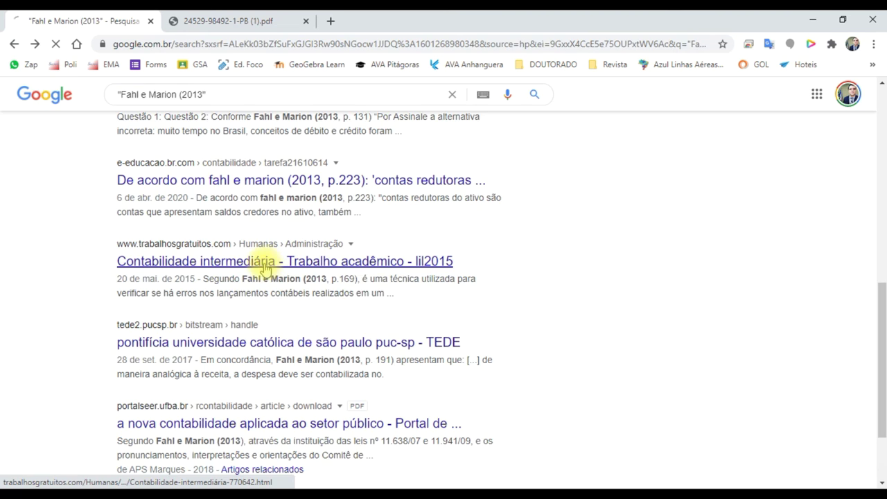
scroll(263, 264, "down", 3)
Search the article for the first cited author's surname and look for a reference list down to its end
key("ctrl+f")
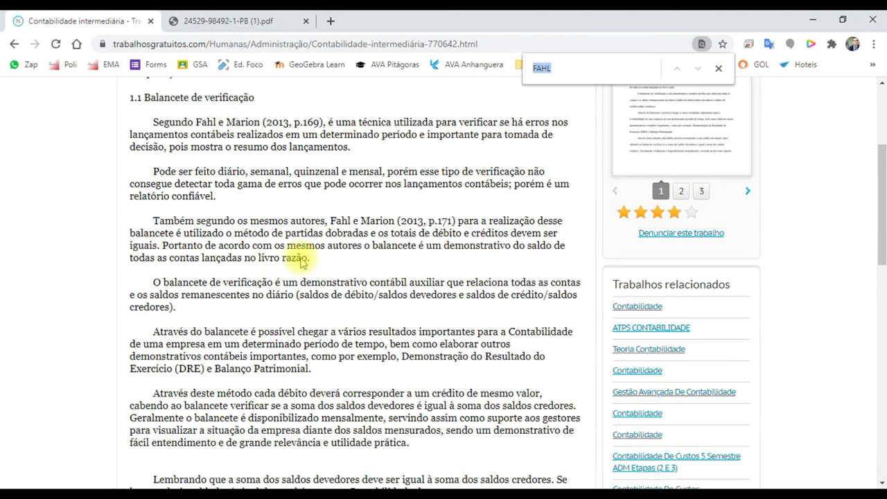
type("F")
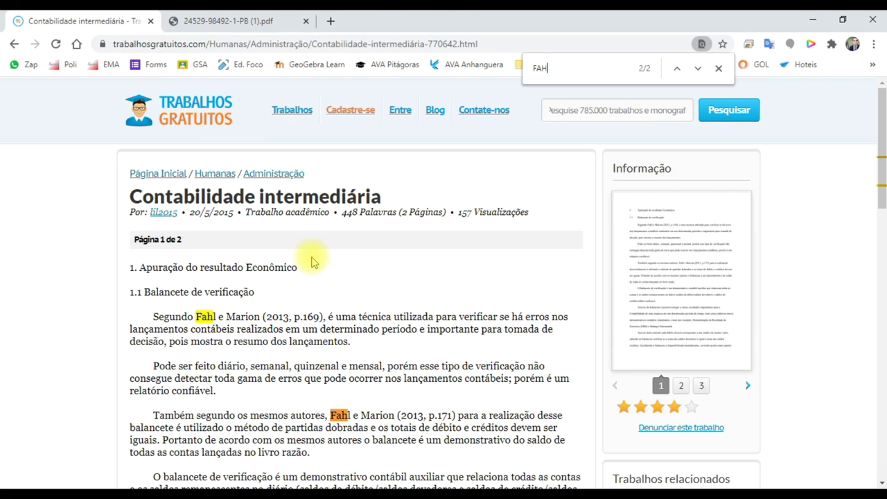
scroll(308, 291, "down", 15)
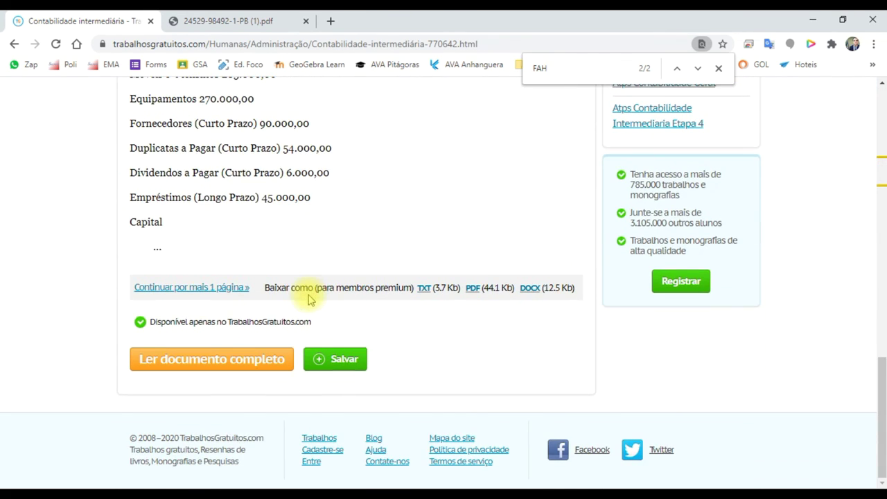
Try to open the complete document of "Contabilidade intermediária", and return to the Google results
left_click(206, 359)
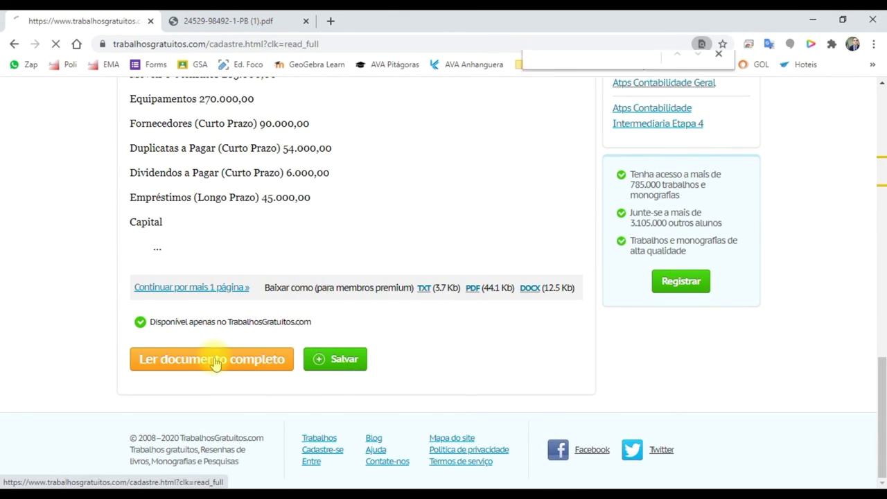
scroll(277, 352, "down", 2)
scroll(287, 352, "up", 2)
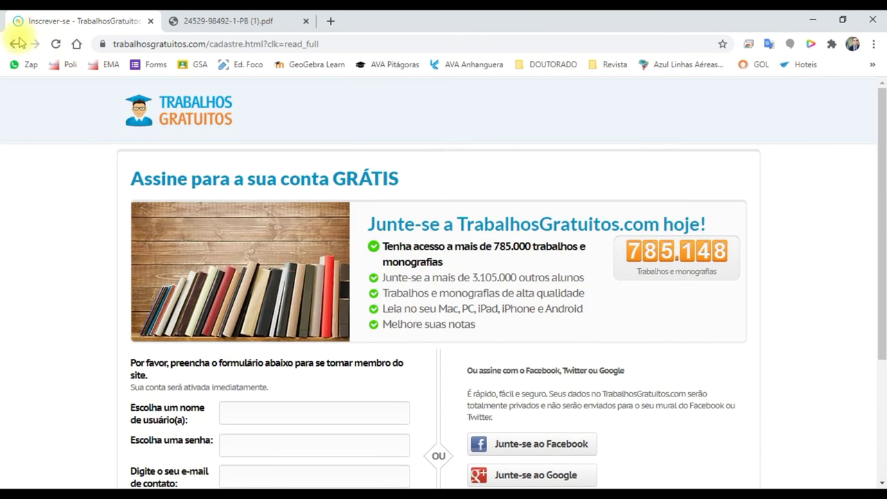
left_click(15, 43)
left_click(16, 44)
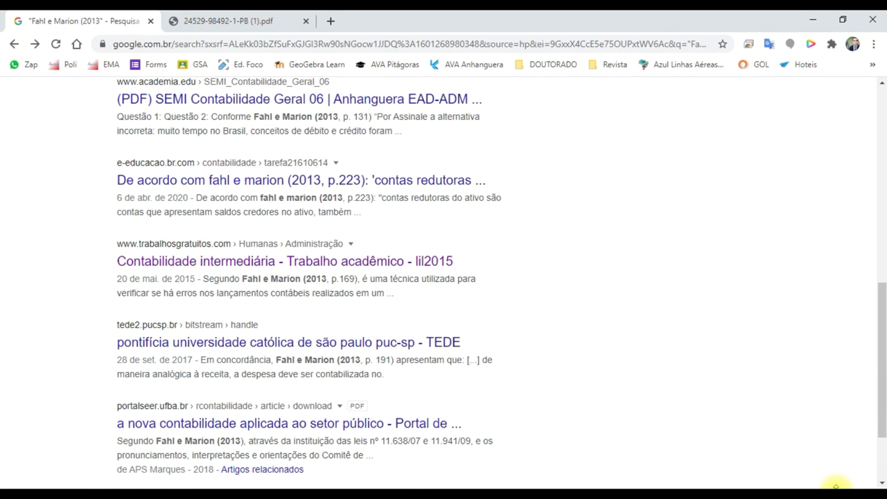
Search Google for the two authors' surnames with (2013) in quotation marks plus the word referencia, and look through the results
scroll(813, 478, "up", 5)
left_click(216, 91)
left_click(203, 96)
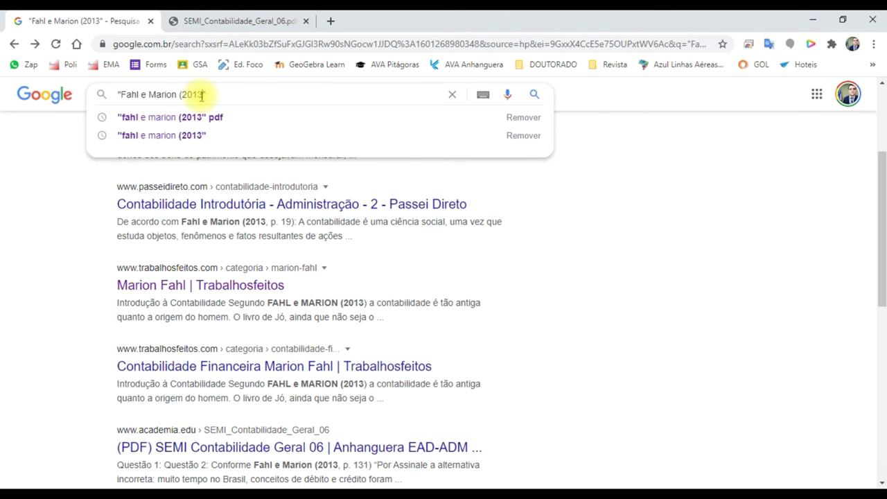
type(")\" ")
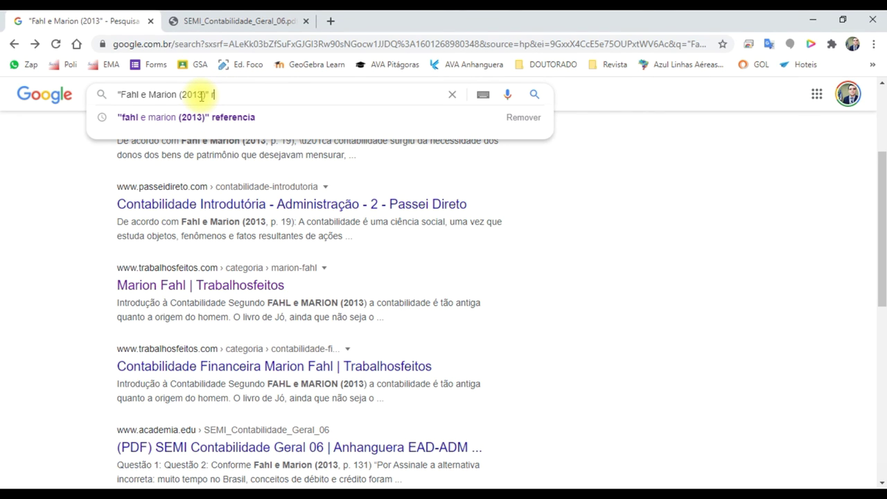
type("referencia")
key("Return")
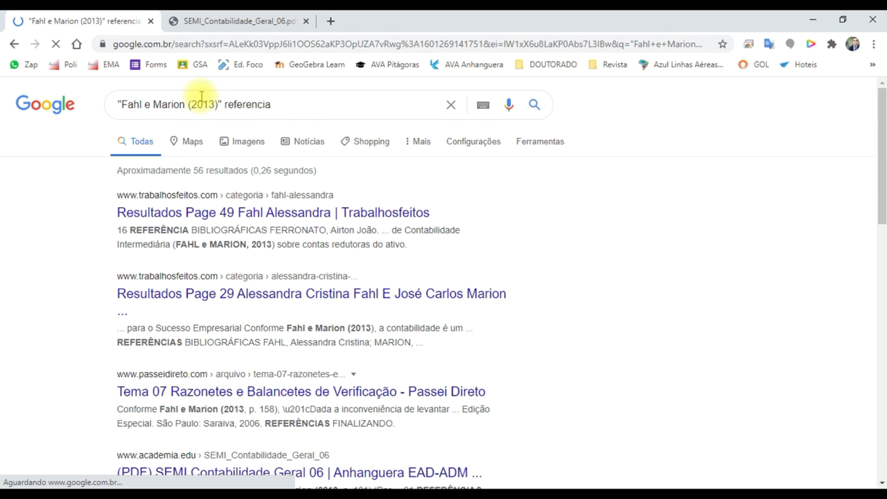
scroll(314, 288, "down", 1)
scroll(316, 288, "down", 2)
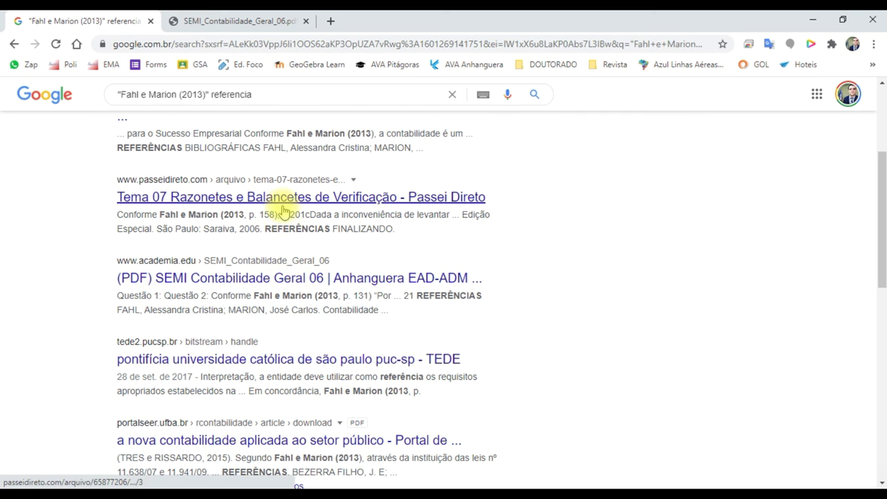
scroll(326, 319, "down", 1)
Copy the 2013 "Contabilidade Financeira" entry from the reference list on page 22 of SEMI_Contabilidade_Geral_06.pdf
left_click(236, 21)
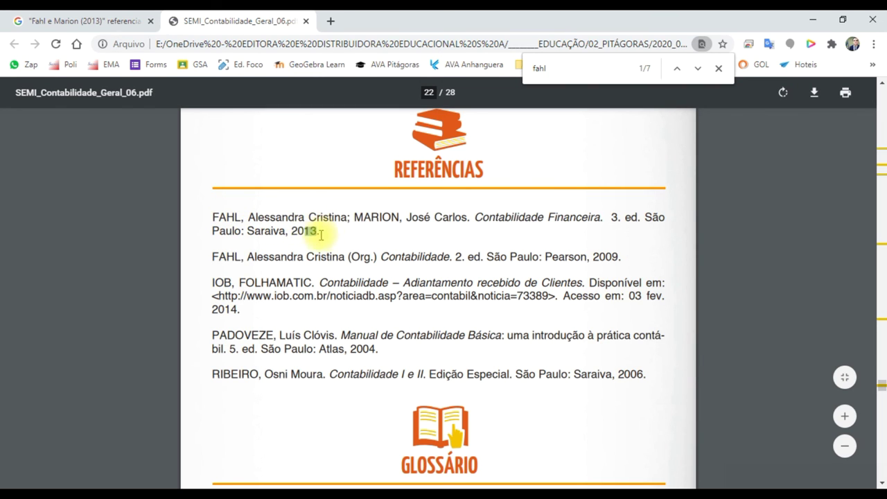
left_click_drag(228, 256, 315, 257)
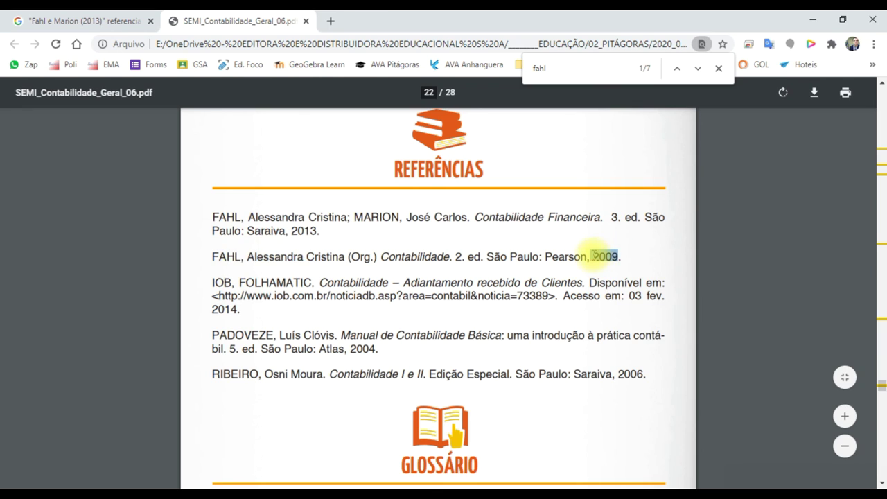
left_click_drag(213, 219, 320, 232)
key("super+c")
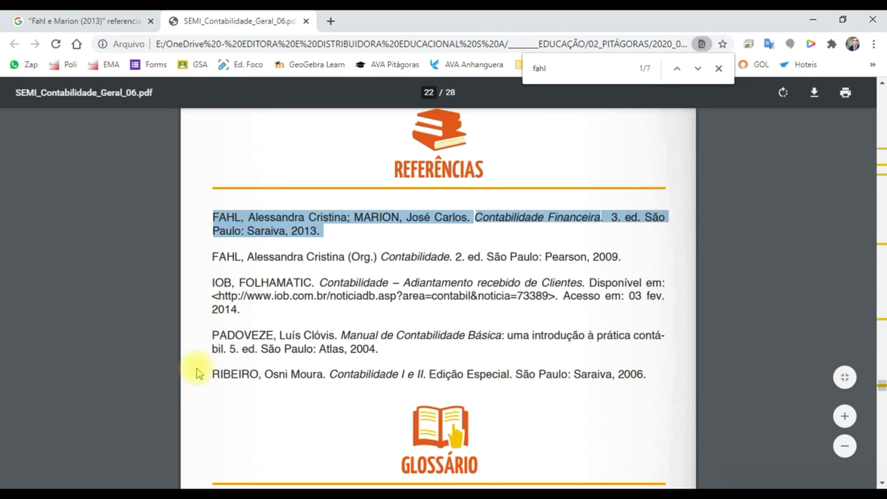
Switch to the REFERÊNCIA document in Word and replace the two-surname placeholder line with the copied "Contabilidade Financeira" reference as plain text
key("alt+Tab")
key("alt+Tab")
key("alt+Tab")
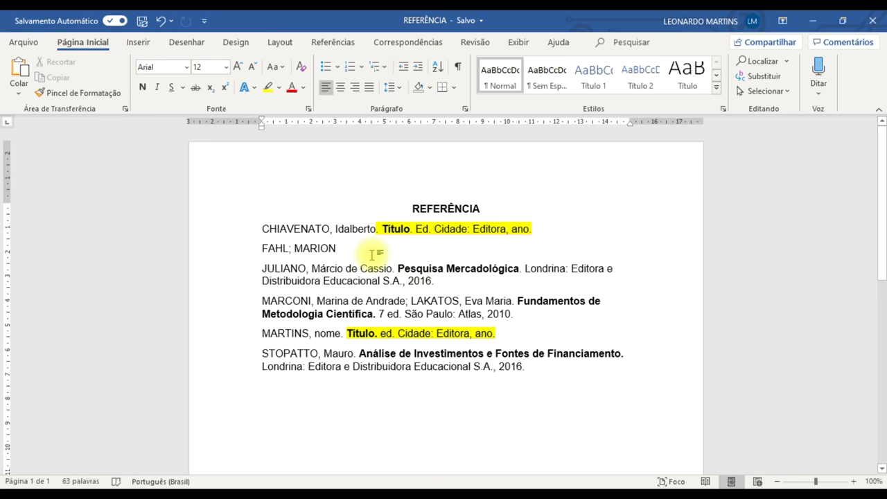
left_click(247, 250)
key("Delete")
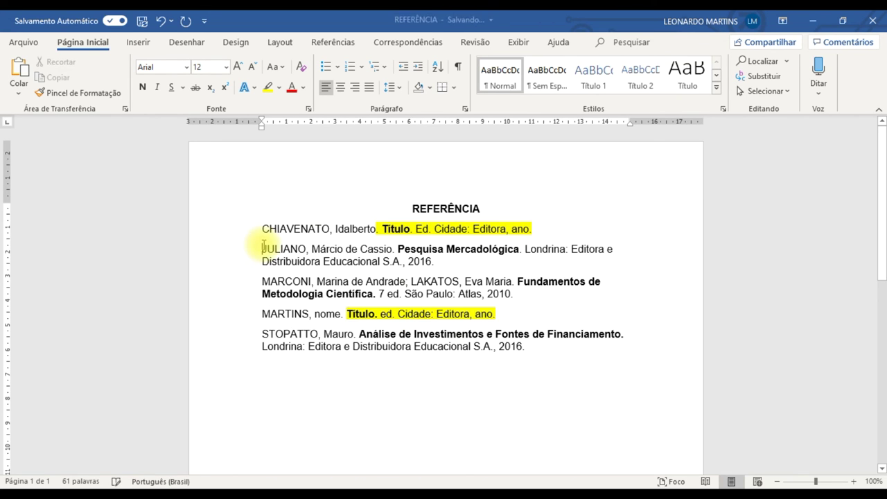
left_click(263, 242)
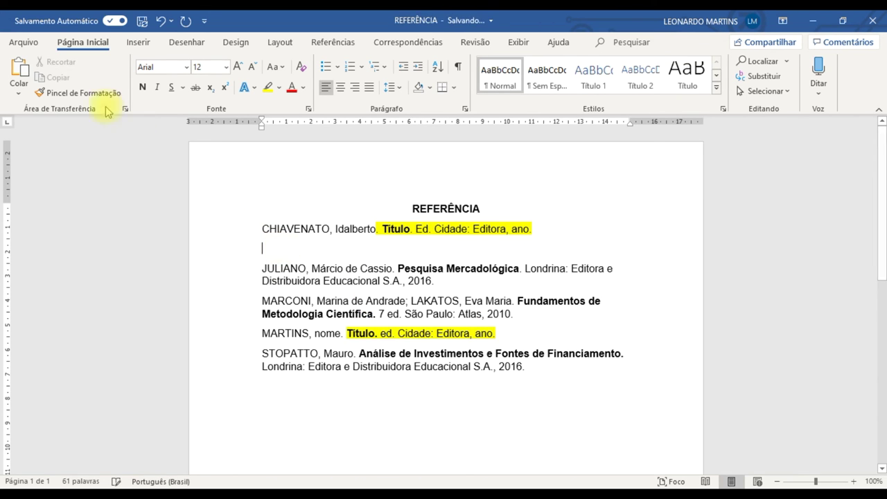
left_click(21, 93)
left_click(56, 130)
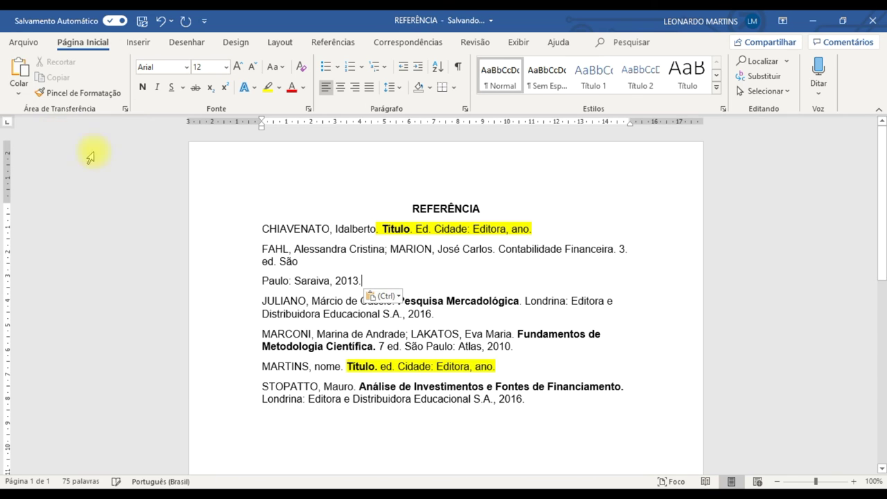
Join the split lines of the pasted "Contabilidade Financeira" reference into one paragraph, with a space in "São Paulo"
left_click(311, 280)
left_click_drag(263, 229, 405, 334)
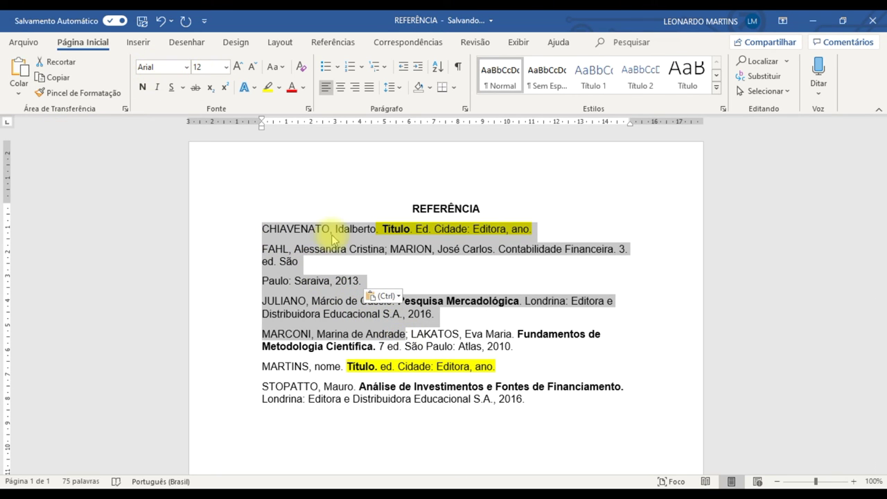
left_click(317, 256)
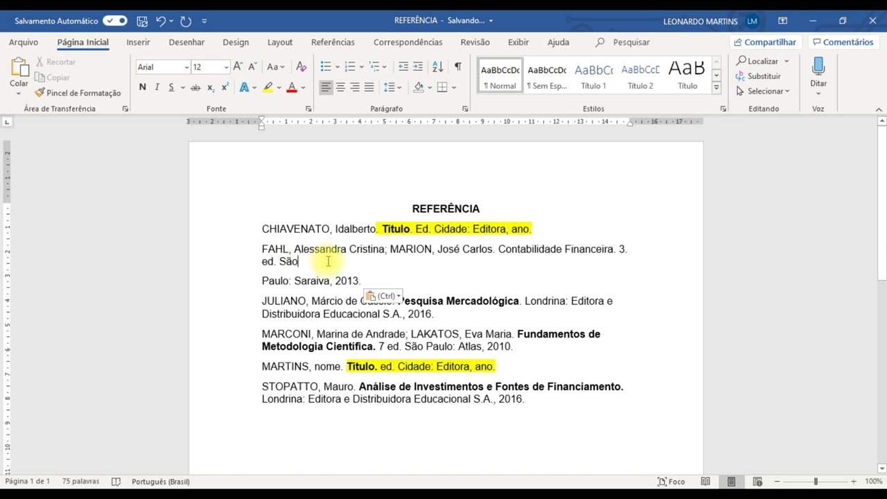
key("alt+Tab")
left_click(362, 234)
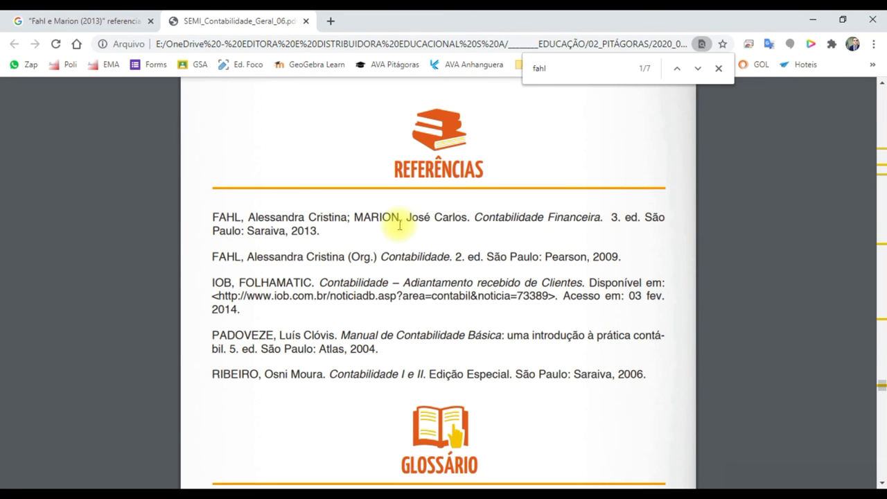
key("alt+Tab")
key("ctrl+v")
key("Delete")
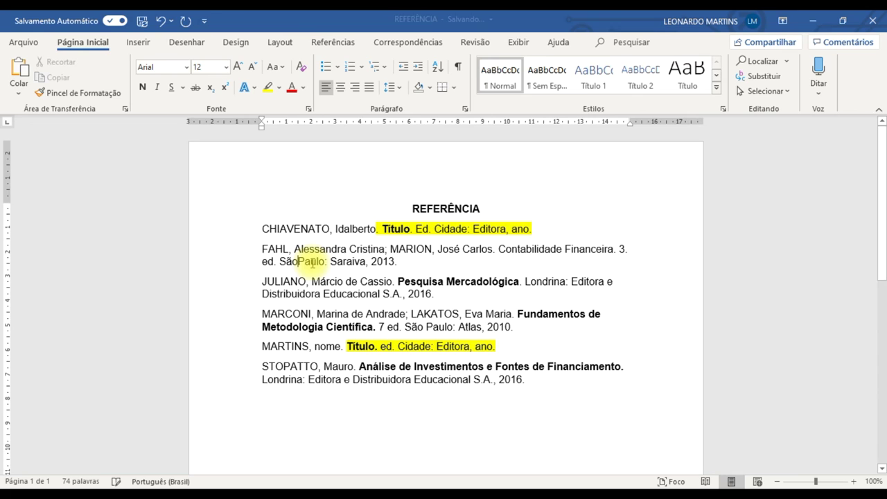
left_click(405, 261)
Check the completed "Contabilidade Financeira" entry in REFERÊNCIA against the reference list in SEMI_Contabilidade_Geral_06.pdf
left_click_drag(263, 229, 254, 251)
left_click(398, 280)
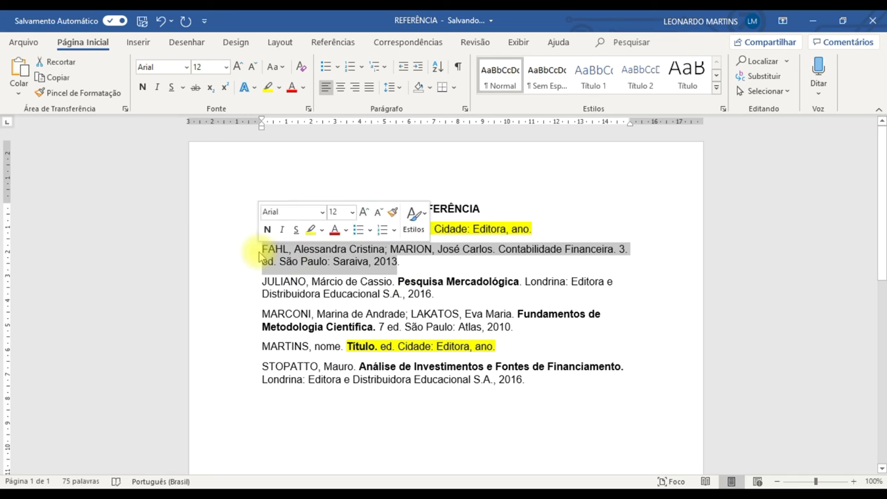
left_click(260, 251)
left_click_drag(407, 260, 337, 281)
left_click(274, 248)
left_click(356, 291)
key("alt+Tab")
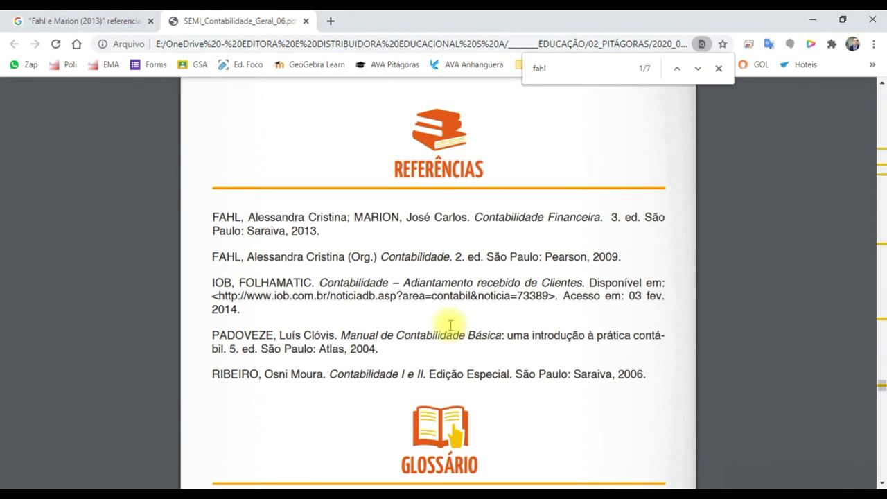
left_click(101, 21)
left_click(252, 22)
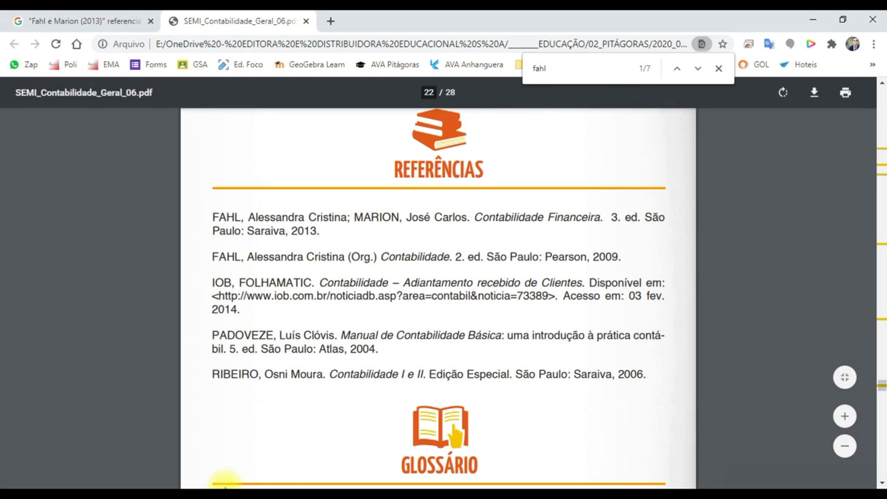
Switch to the ATIVIDADE2 document in Word and copy the edisciplinas.usp.br link from the comment on the 2015, p. 38 citation in chapter 3
key("alt+Tab")
key("alt+Tab")
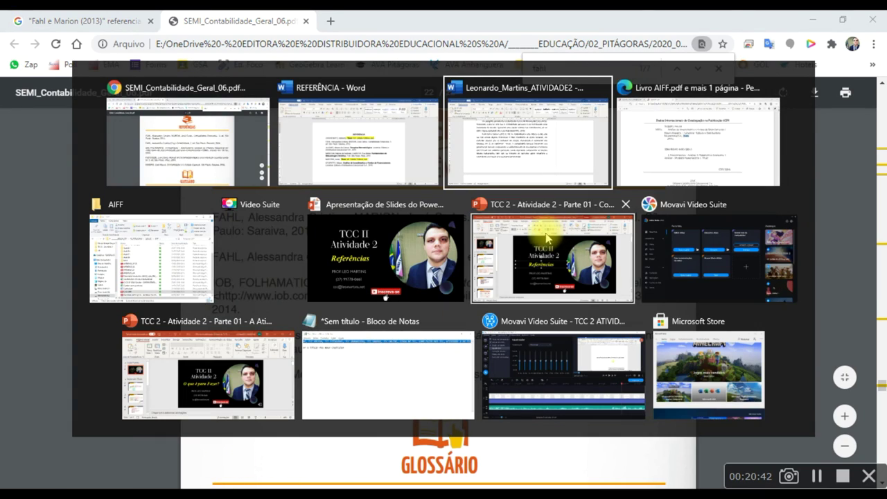
scroll(439, 278, "up", 3)
scroll(438, 279, "down", 9)
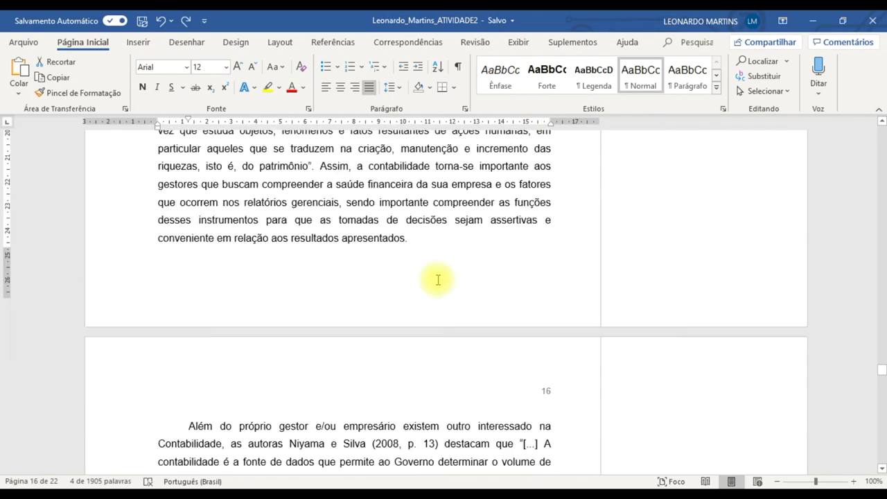
scroll(438, 280, "down", 12)
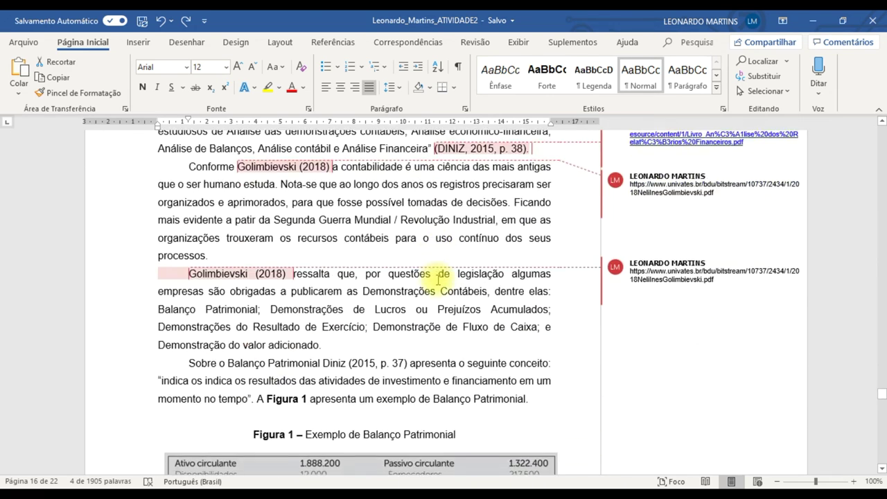
scroll(450, 287, "up", 3)
left_click(666, 308)
left_click(676, 267)
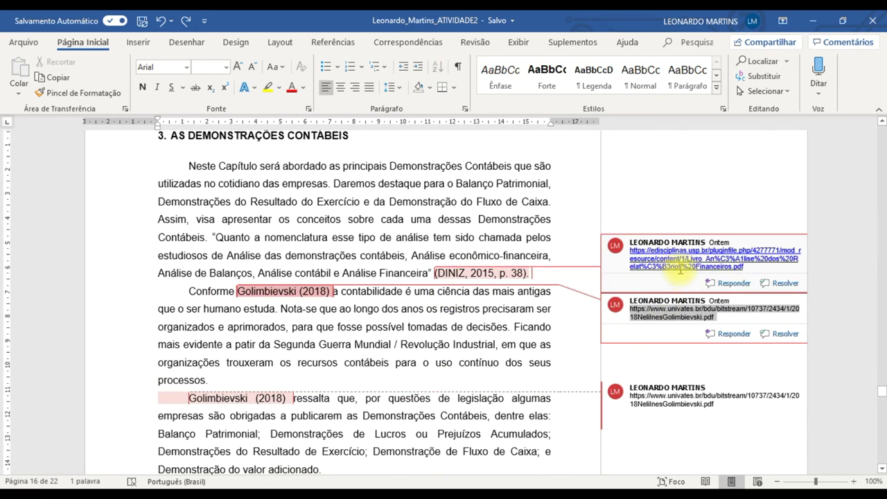
left_click_drag(743, 268, 649, 248)
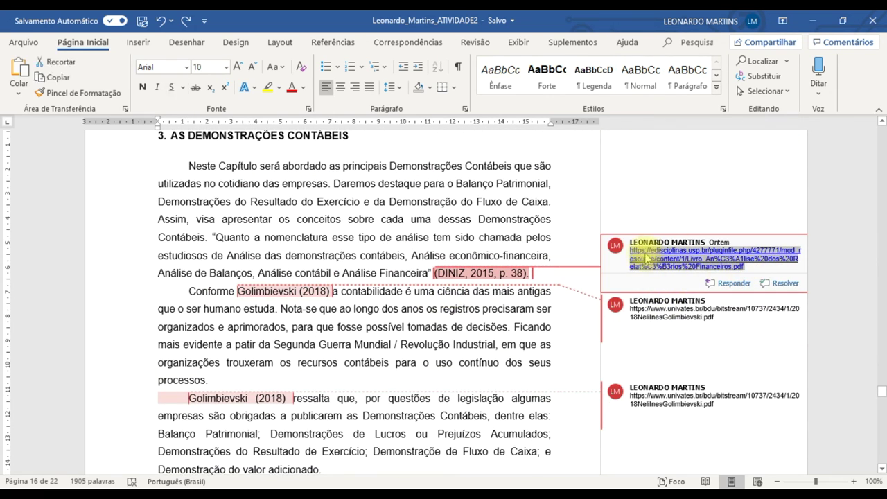
Switch to Chrome and open the copied edisciplinas.usp.br link to Livro_Análise dos Relatórios Financeiros.pdf
key("alt+Tab")
key("Tab")
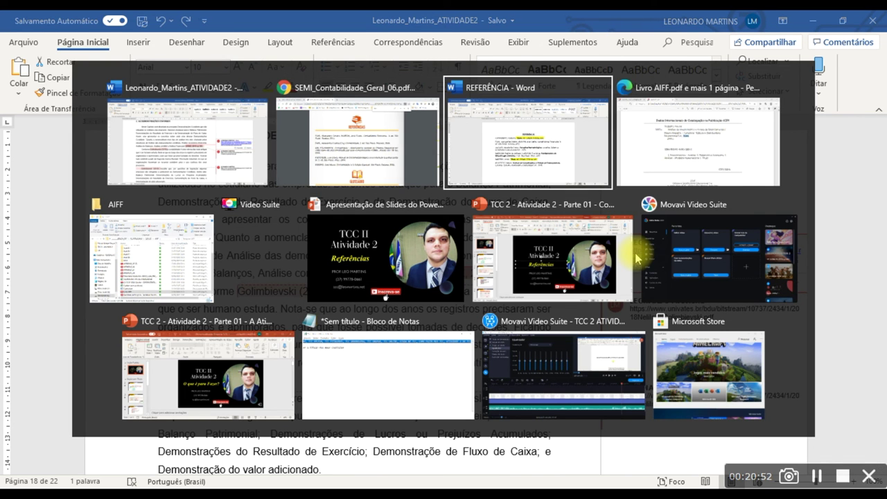
left_click(299, 136)
left_click(267, 44)
type("https://edisciplinas.usp.br/pluginfile.php/4277771/mod_resource/content/1/Livro_Análise%20dos%20Relatórios%20Financeiros.pdf")
key("Return")
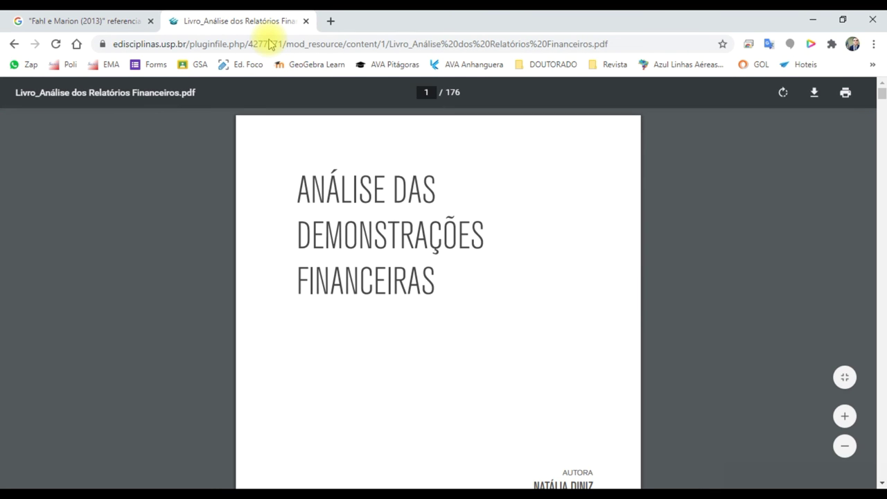
Examine the PDF's cover and the enlarged cataloguing data on page 2 for the book's author, title, city, publisher and year
scroll(499, 239, "down", 1)
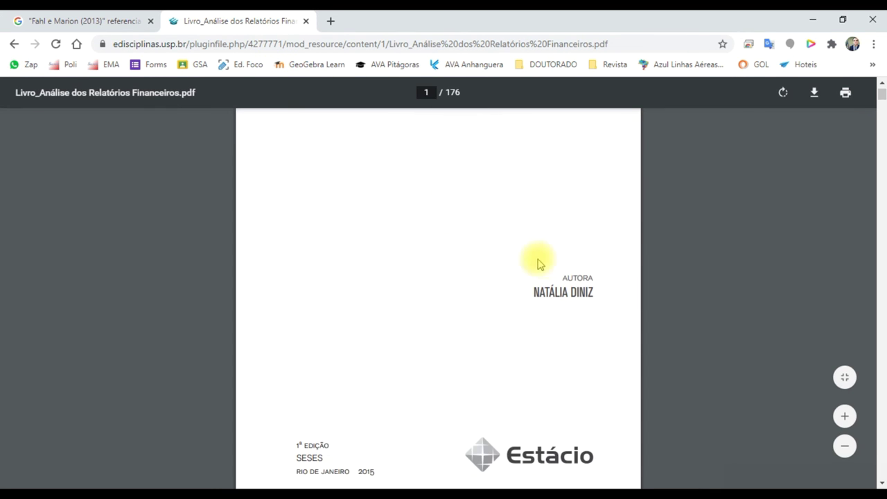
scroll(567, 298, "down", 1)
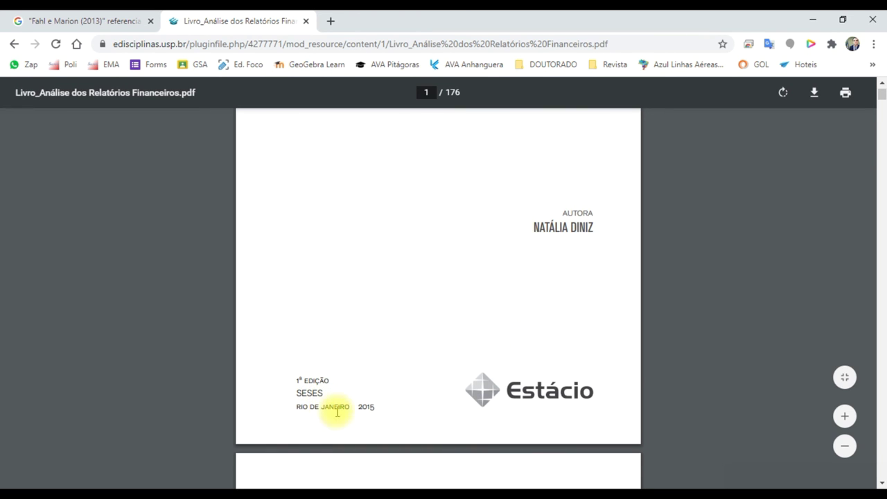
scroll(519, 347, "up", 4)
scroll(477, 315, "down", 9)
scroll(486, 398, "down", 2)
left_click(845, 416)
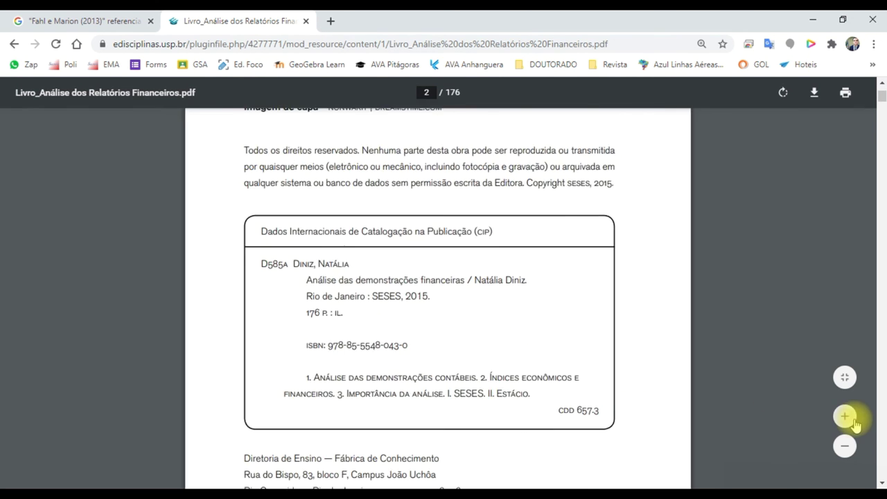
left_click(855, 424)
scroll(565, 307, "down", 2)
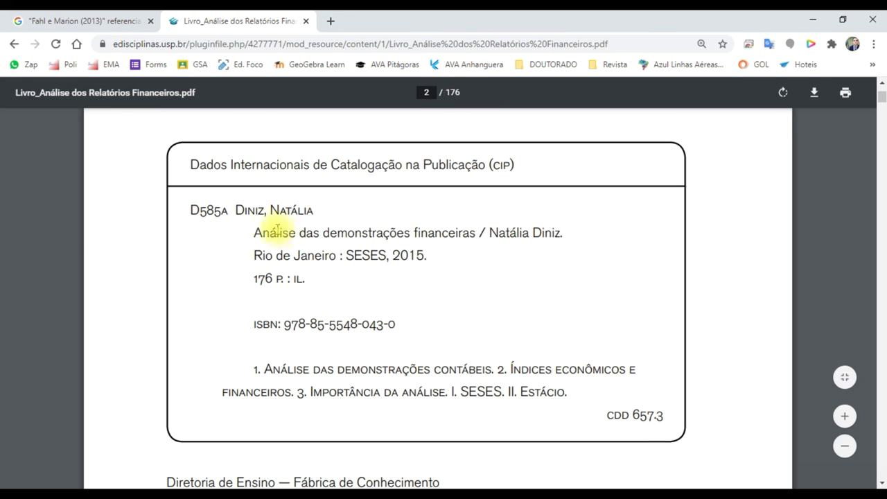
double_click(317, 210)
left_click(337, 238)
Switch to REFERÊNCIA in Word and start a new last entry with the book author's surname in capitals, a comma and the first name
key("alt+Tab")
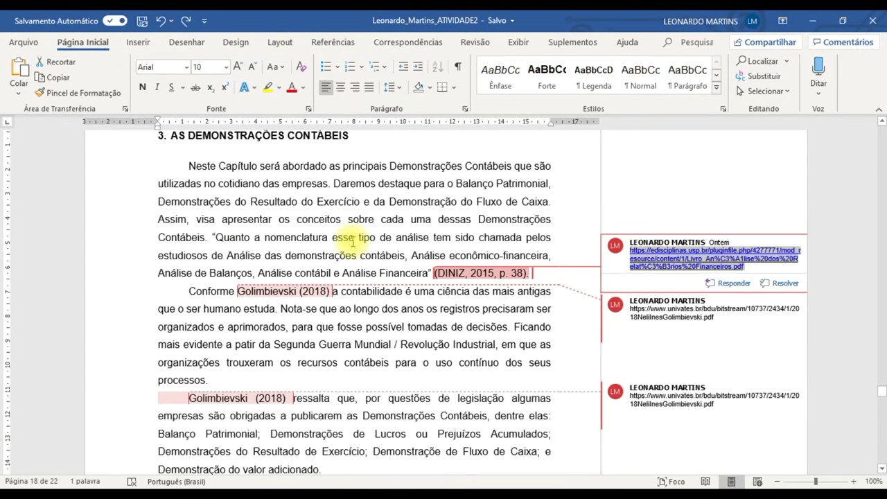
key("alt+Tab")
left_click(540, 383)
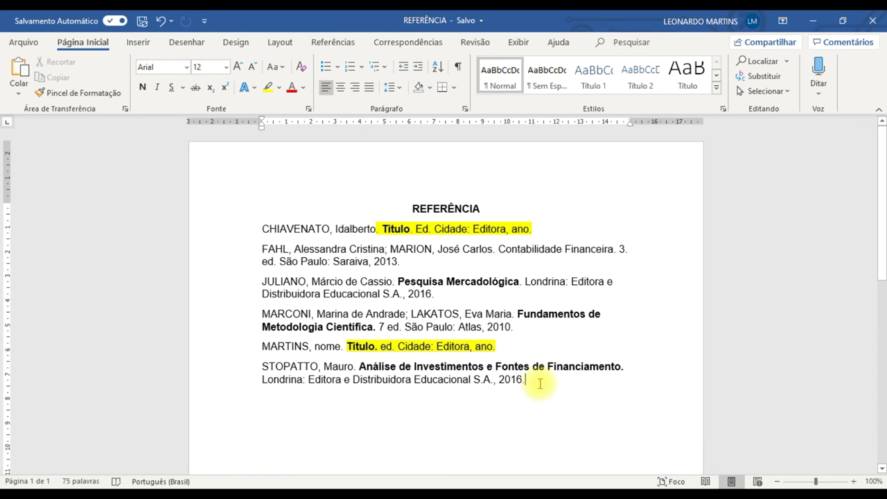
key("Return")
type("NAT")
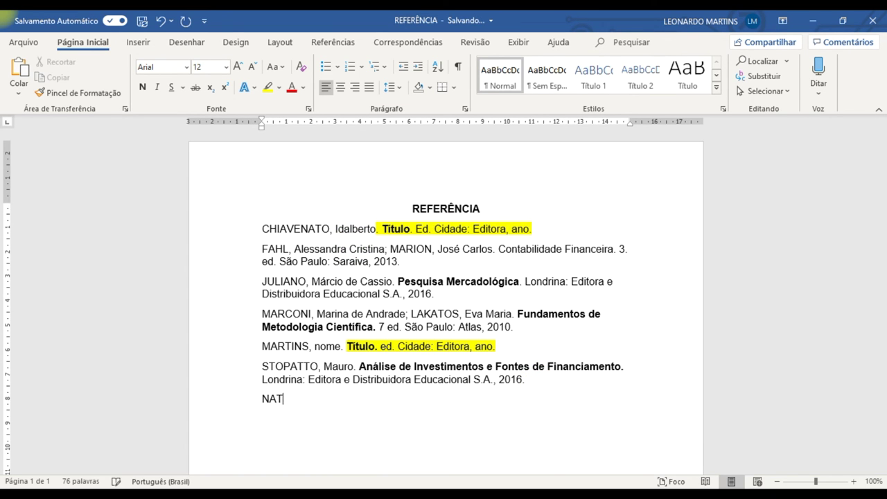
key("alt+Tab")
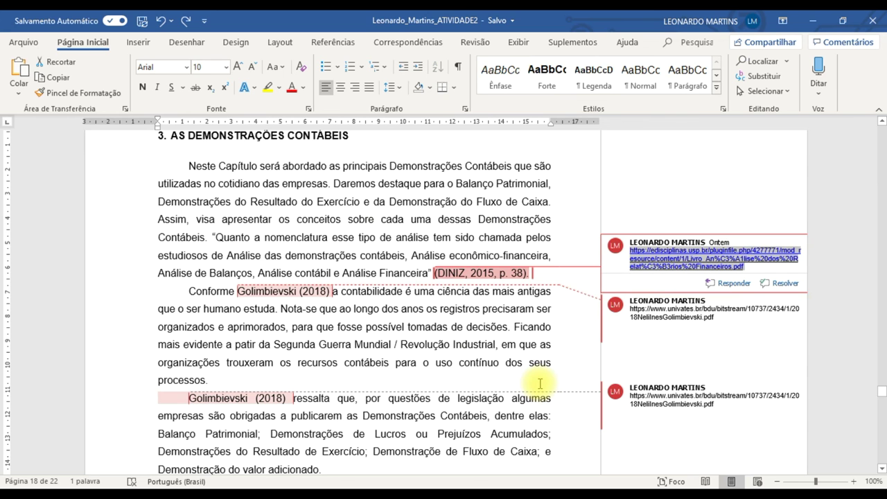
key("alt+Tab")
key("alt+Tab")
key("alt+Tab")
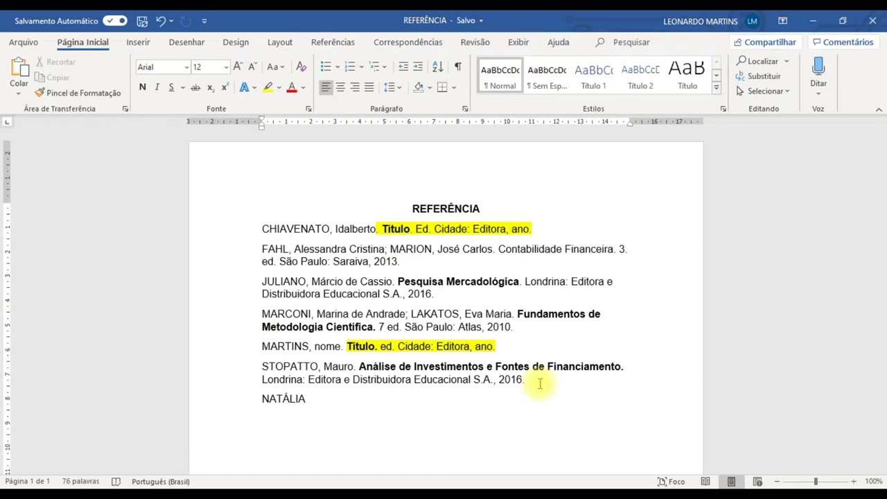
key("shift+Home")
type("DI")
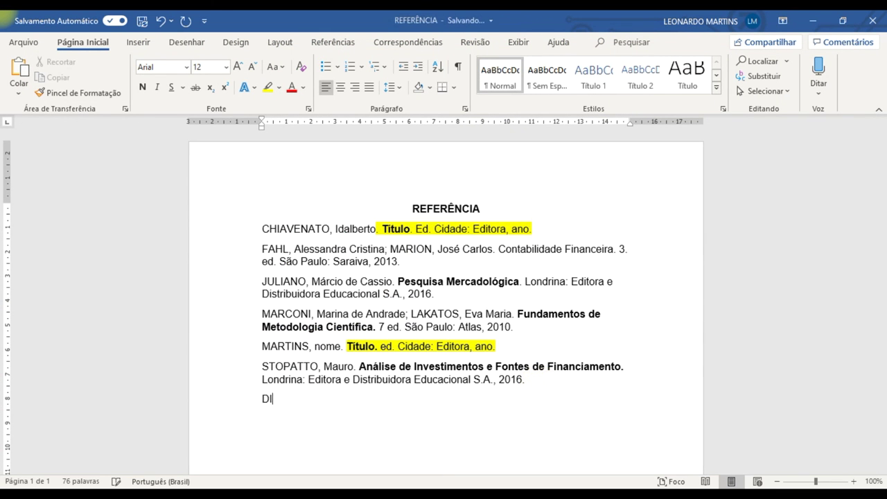
type("NIZ, Natália")
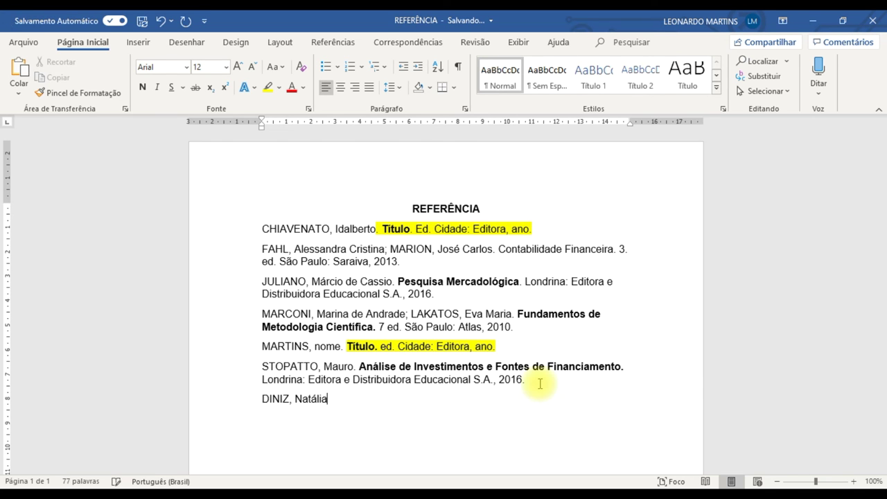
Copy the title "Análise das demonstrações financeiras" from the PDF into the new REFERÊNCIA entry as plain text, after a period following the author's name
key("alt+Tab")
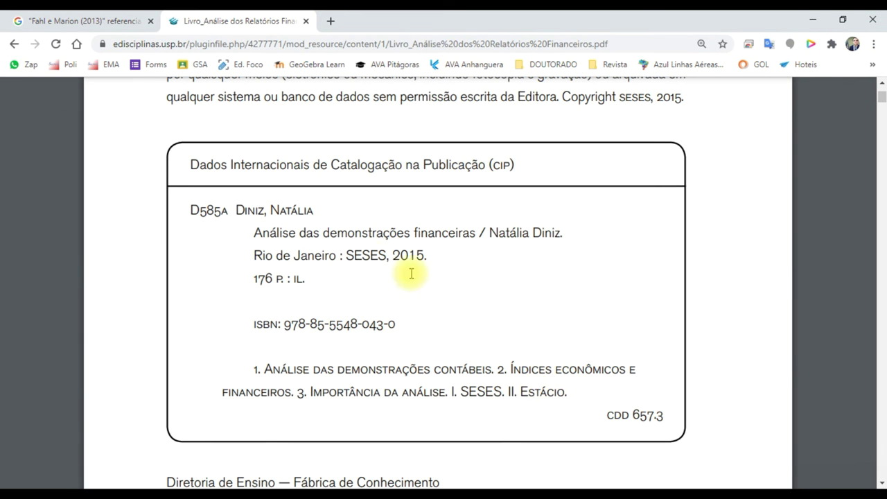
left_click_drag(256, 233, 457, 233)
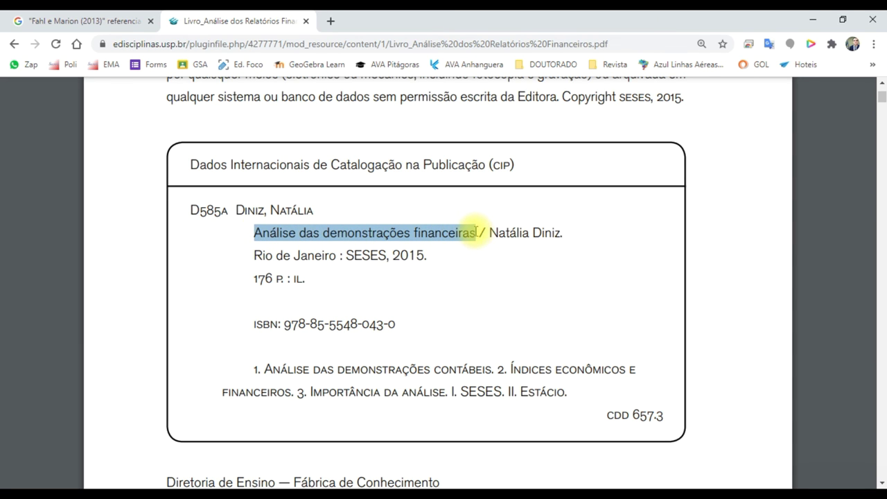
key("alt+Tab")
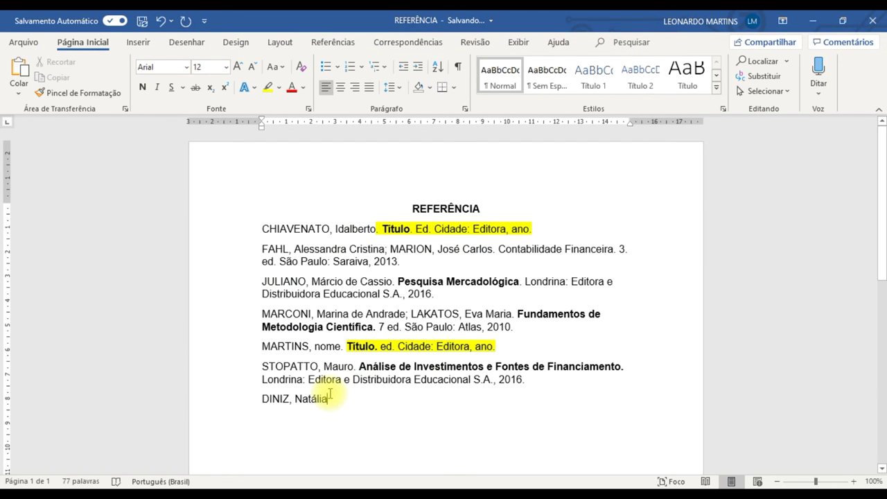
type(".")
left_click(19, 91)
left_click(52, 128)
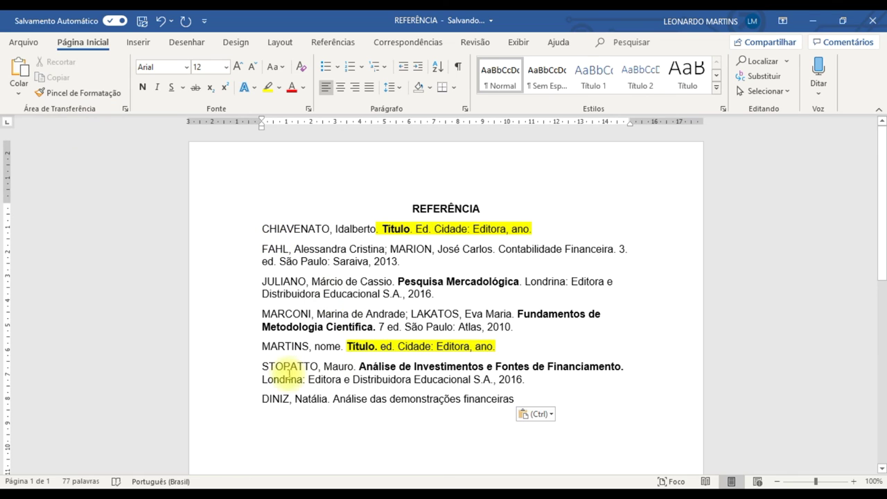
Make the title "Análise das demonstrações financeiras" bold in the new entry
left_click(333, 400, "shift")
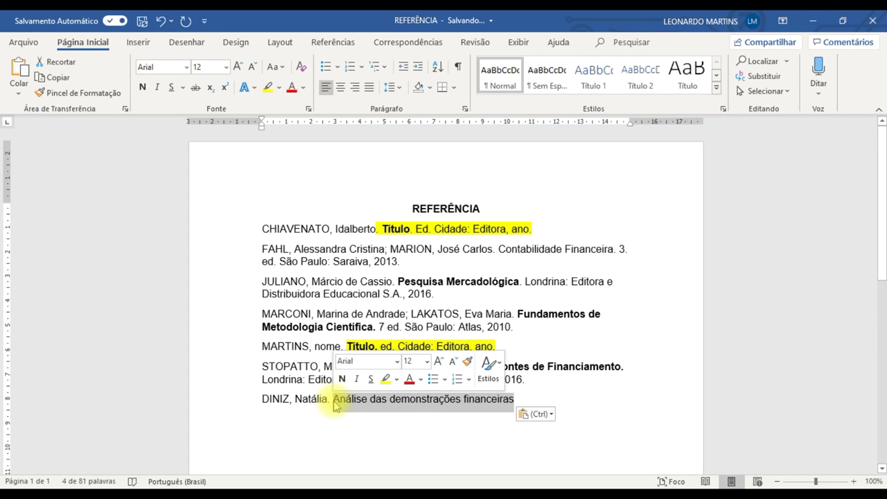
mouse_move(324, 400)
left_mouse_down()
mouse_move(516, 402)
mouse_move(334, 402)
left_mouse_up()
left_click(374, 380)
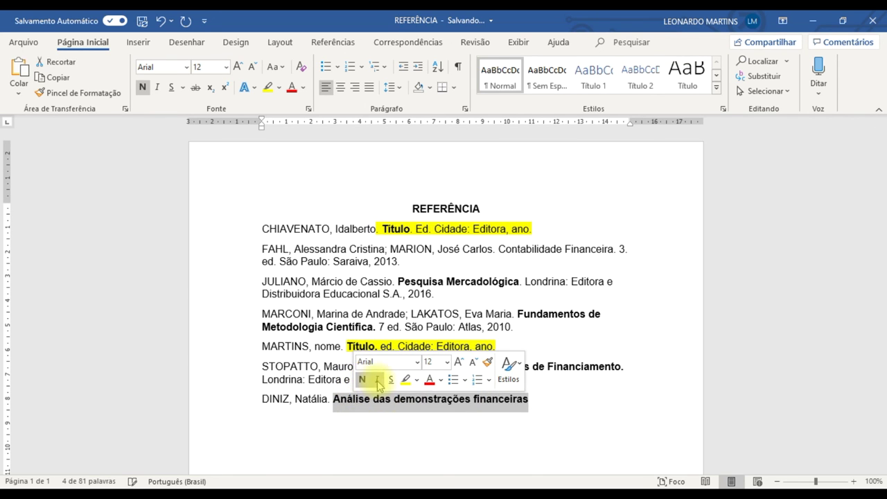
Close the title with a period and add the place "Rio de Janeiro:" in regular weight, consulting the PDF's cataloguing data
left_click(437, 400)
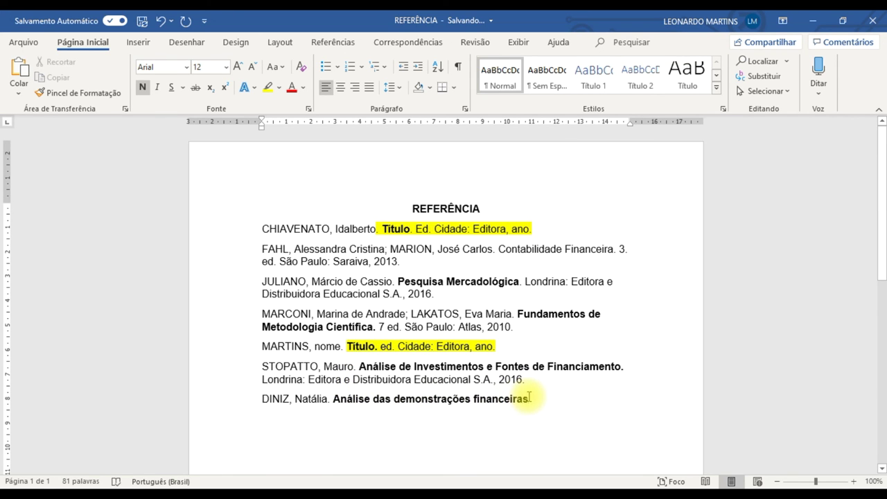
key("alt+Tab")
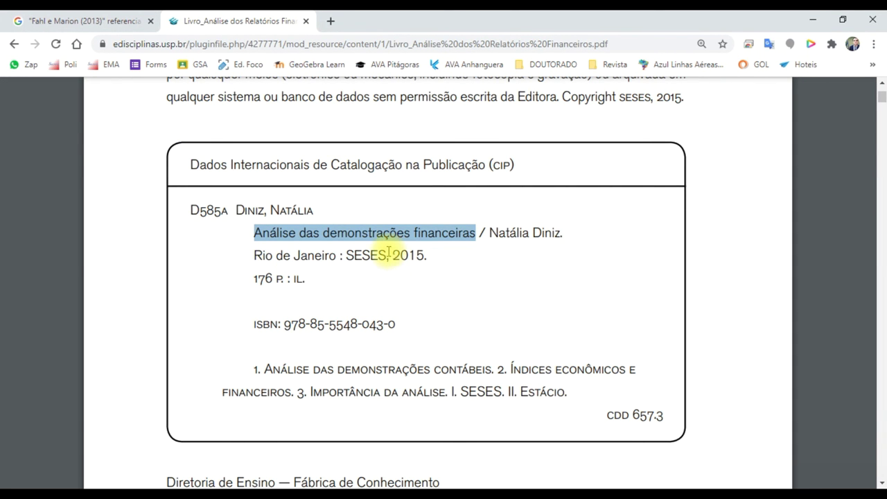
key("alt+Tab")
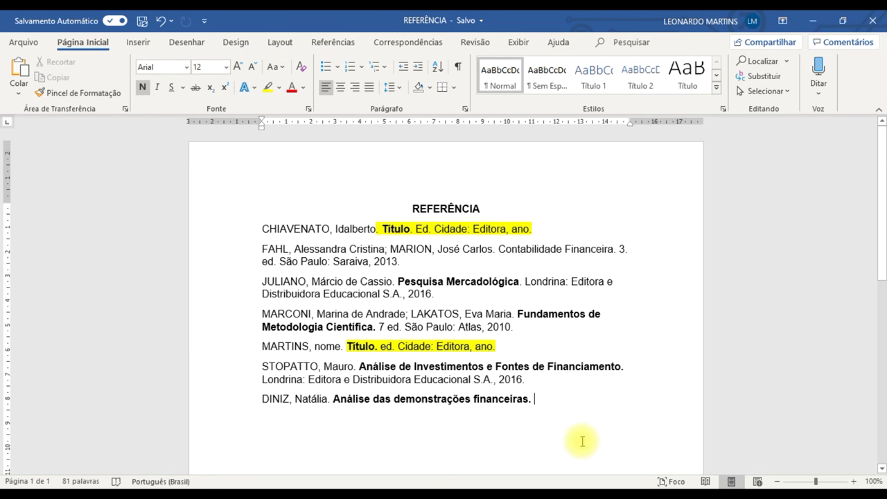
key("alt+Tab")
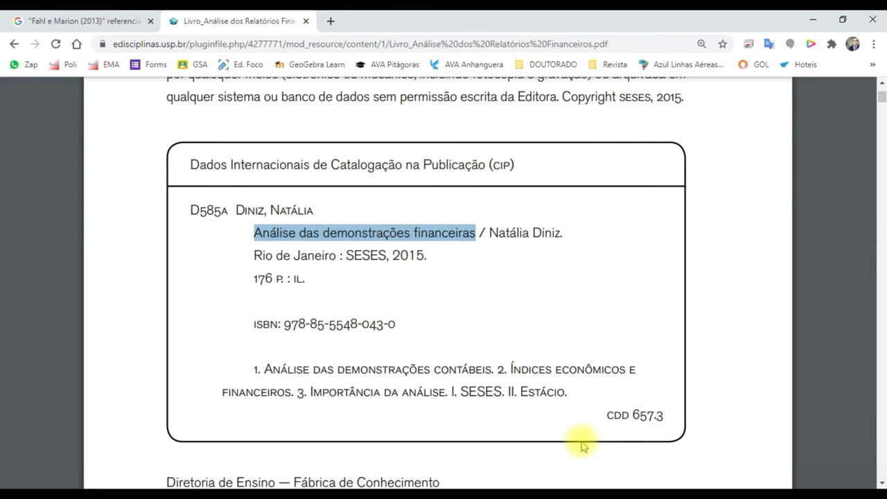
key("alt+Tab")
type("Rio")
key("BackSpace")
key("BackSpace")
key("BackSpace")
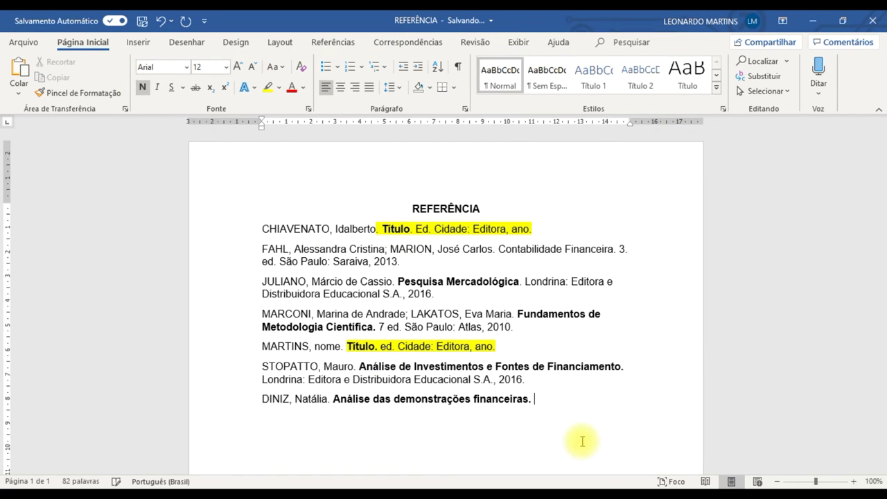
type("Rio de J")
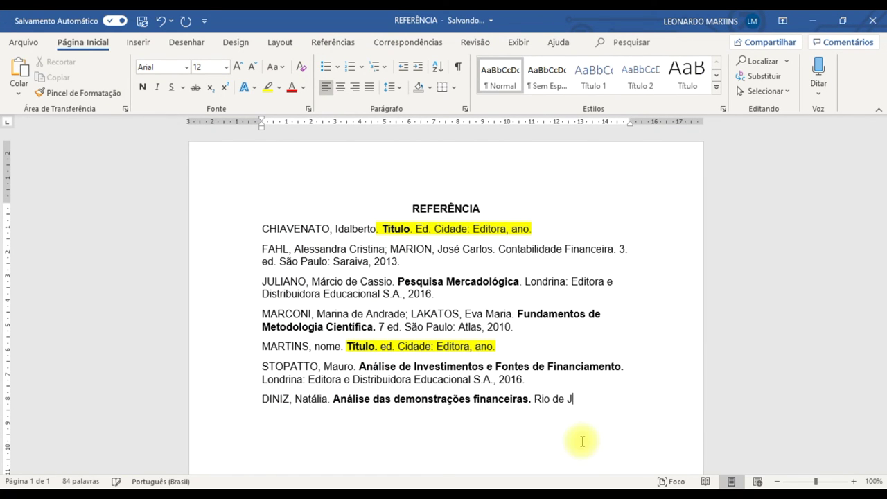
type("neeiro:")
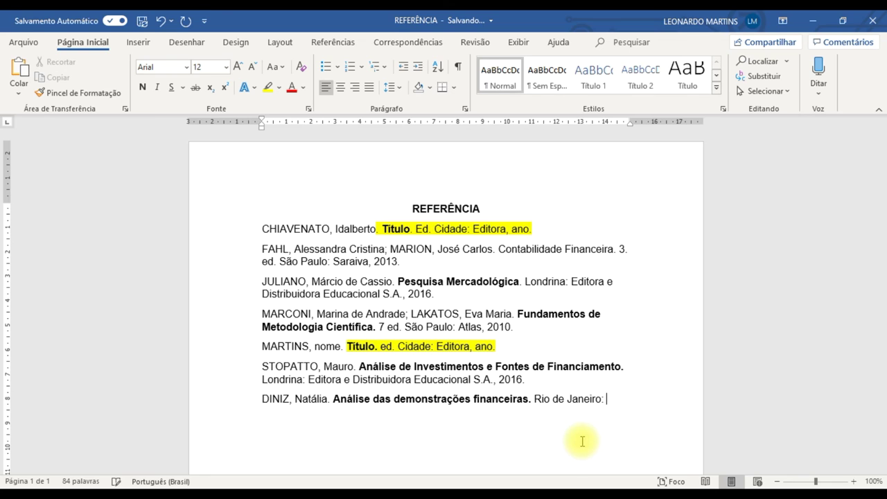
Complete the entry with the publisher and year "SESES, 2015.", taken from the PDF's cataloguing data
key("alt+Tab")
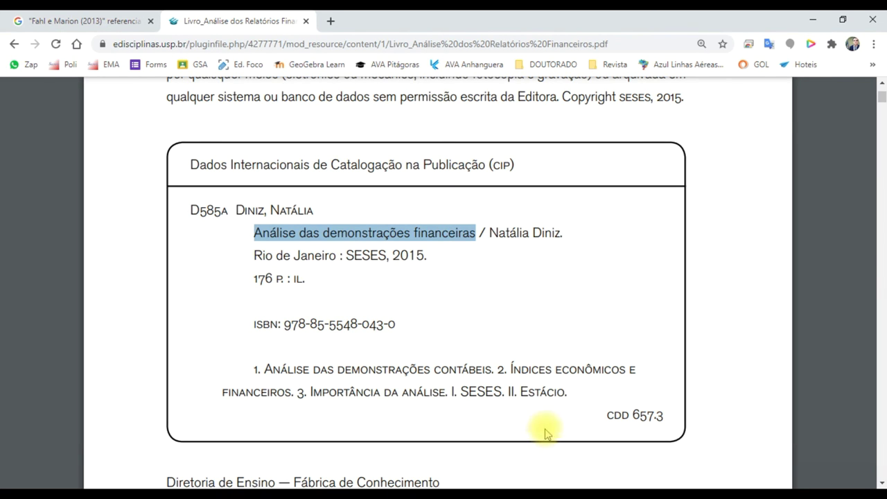
key("alt+Tab")
type(": ")
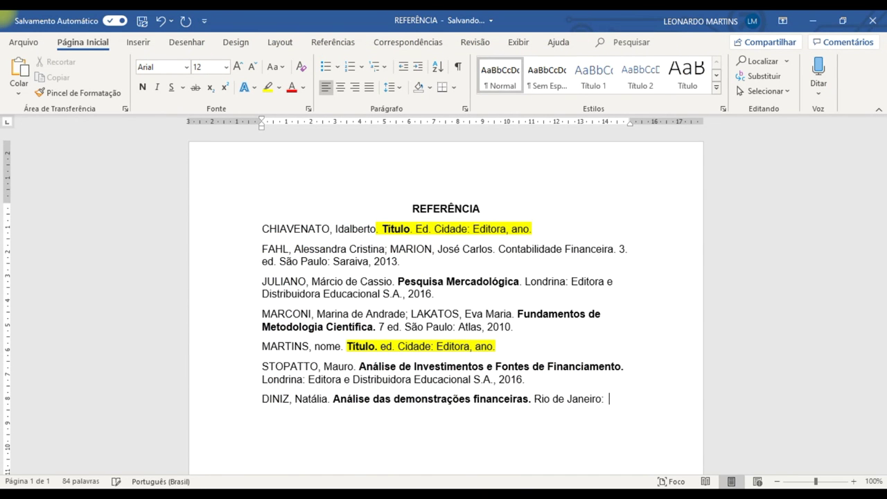
type("seSES")
key("alt+Tab")
key("alt+Tab")
type(",")
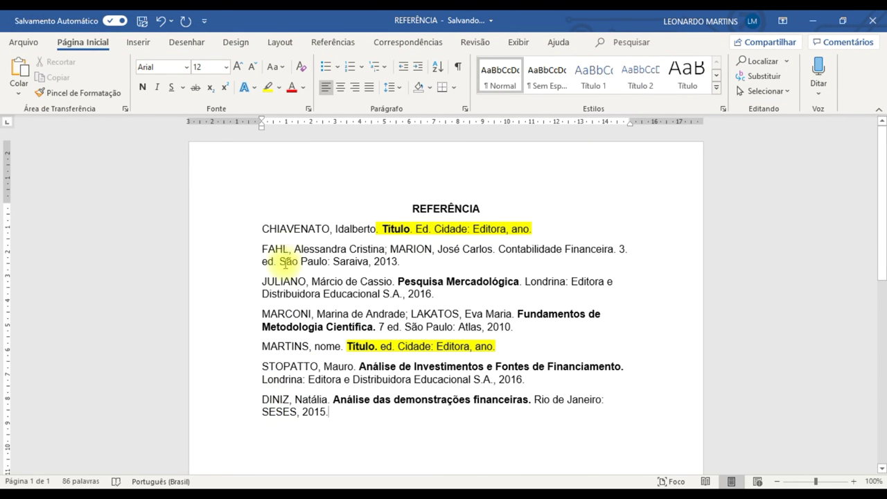
Move the "Análise das demonstrações financeiras" entry to its alphabetical place between the first and second entries of the REFERÊNCIA list
left_click_drag(263, 400, 314, 411)
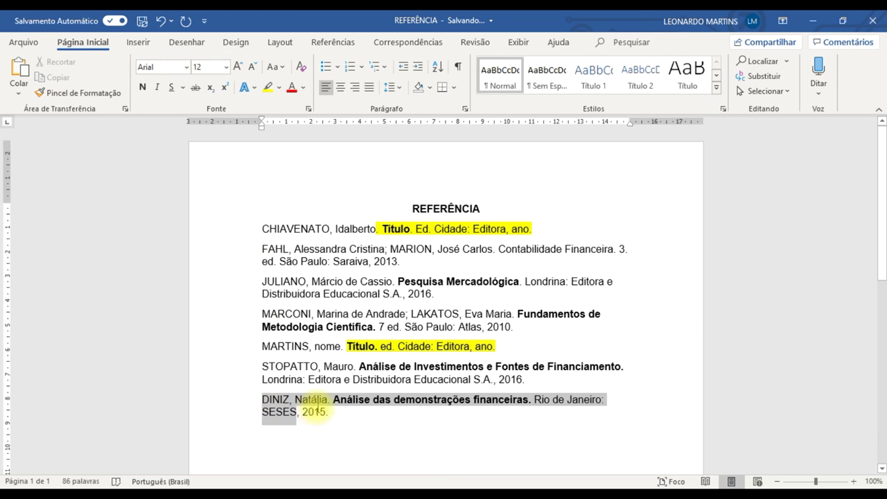
key("Delete")
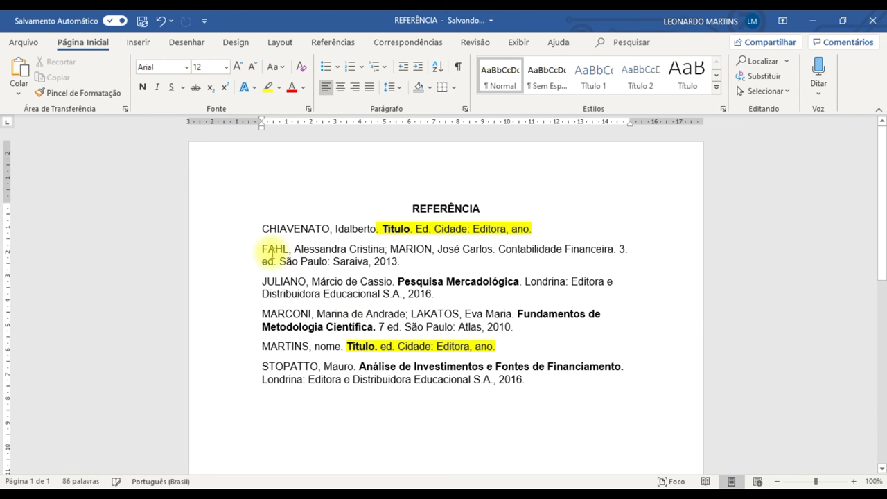
key("Return")
type("DINIZ, Natália. Análise das demonstrações financeiras. Rio de Janeiro: SESES, 2015.")
key("Delete")
key("Delete")
Copy the edisciplinas.usp.br link from the comment on the 2015 citation in ATIVIDADE2 and open it in a new browser tab
key("alt+Tab")
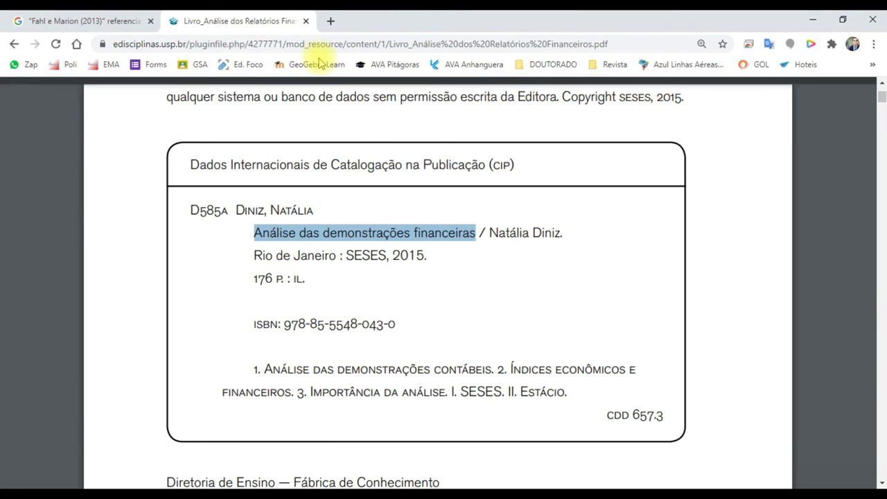
key("alt+Tab")
key("Tab")
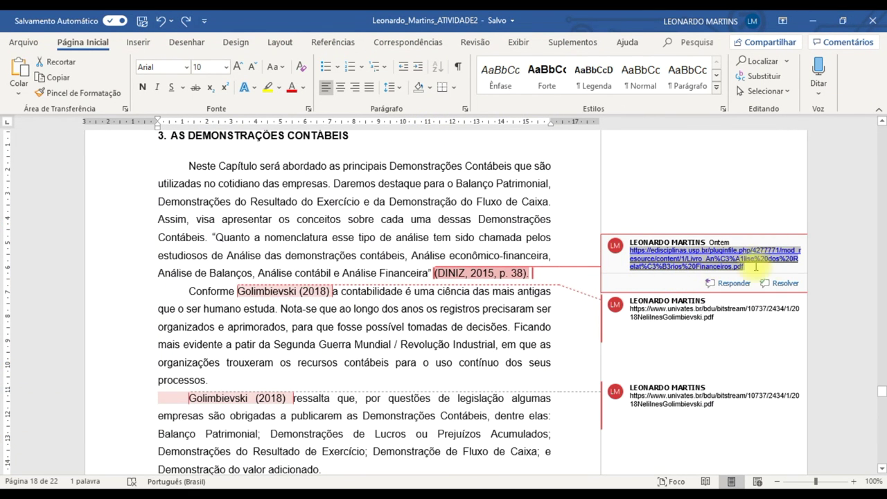
left_click(740, 266)
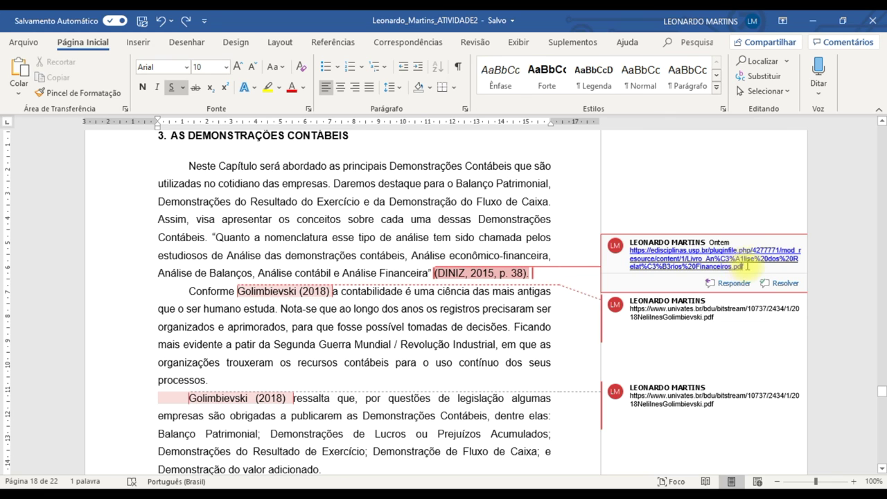
left_click_drag(747, 266, 669, 240)
key("ctrl+c")
key("alt+Tab")
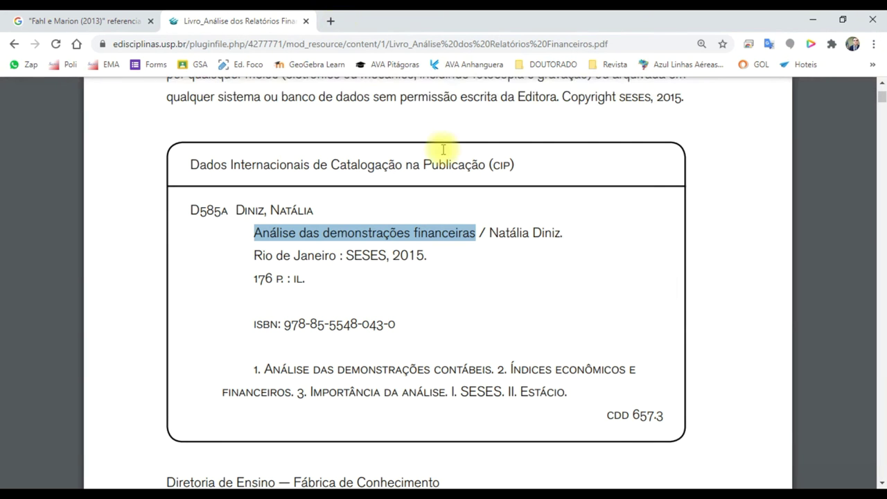
left_click(327, 21)
key("ctrl+v")
key("Return")
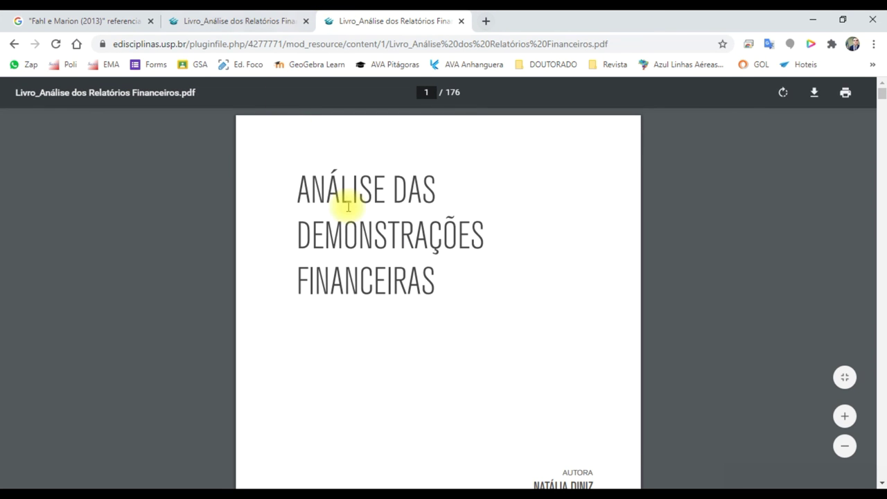
scroll(346, 208, "down", 5)
Copy the univates.br PDF link from the comment on the first 2018 citation and open it in place of the earlier book PDF
key("alt+Tab")
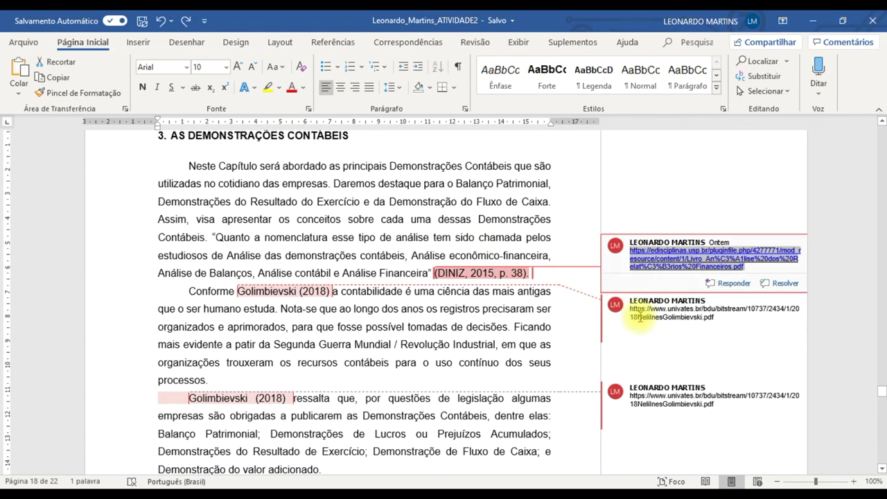
left_click(703, 320)
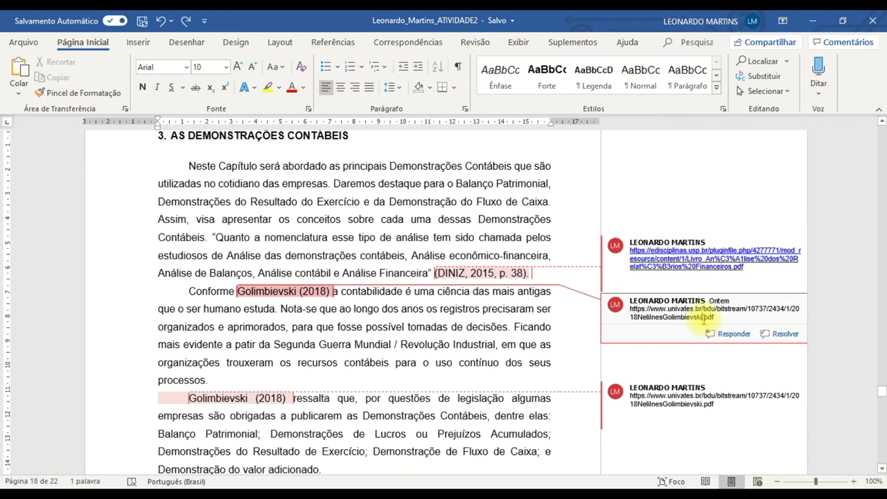
left_click_drag(716, 319, 633, 309)
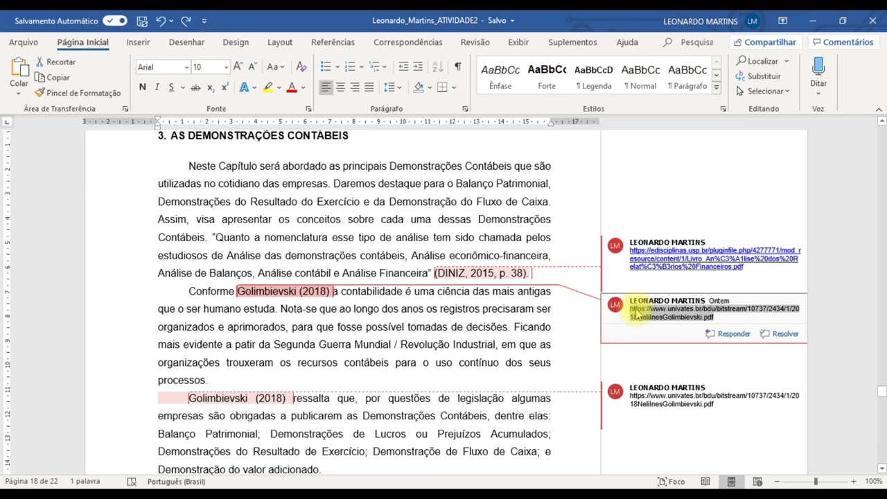
key("ctrl+c")
key("alt+Tab")
left_click(248, 43)
key("ctrl+v")
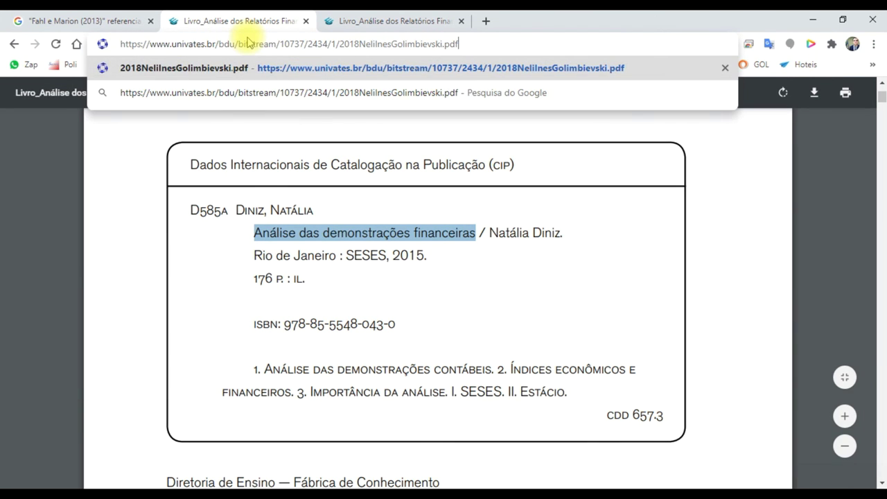
key("Return")
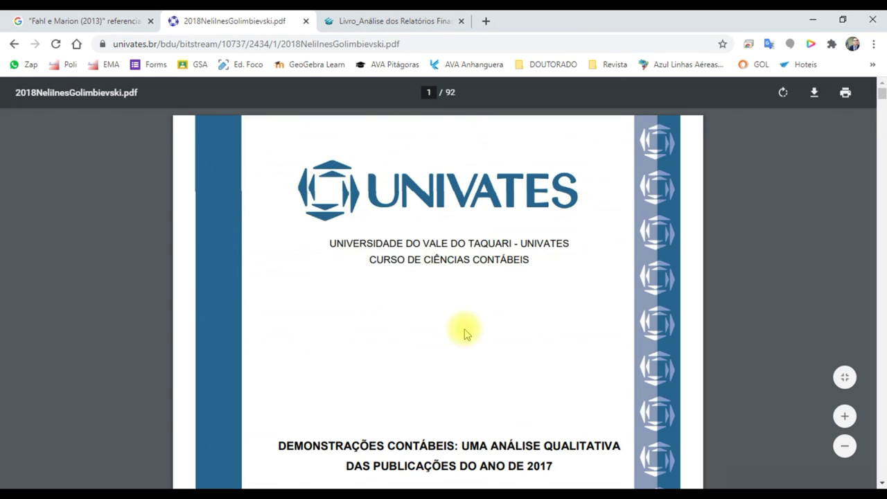
Examine the monograph's cover and title page for its author, title, document type, institution, place and date
scroll(464, 334, "down", 4)
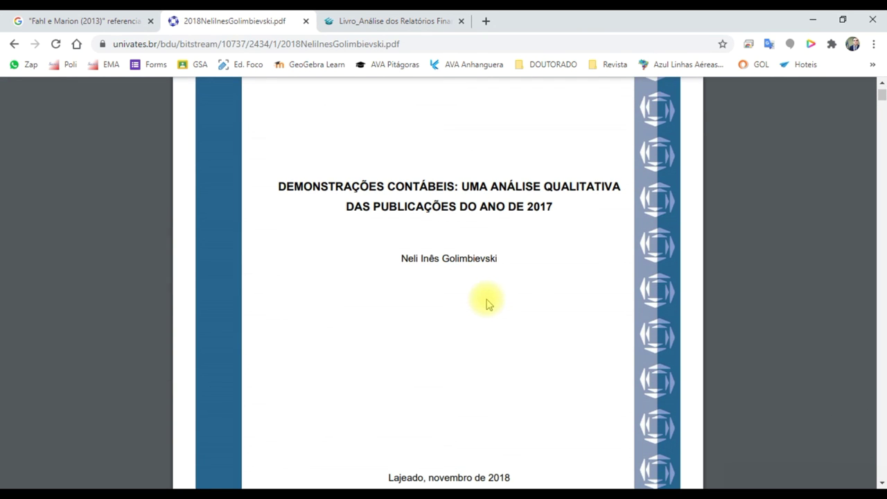
scroll(390, 212, "down", 10)
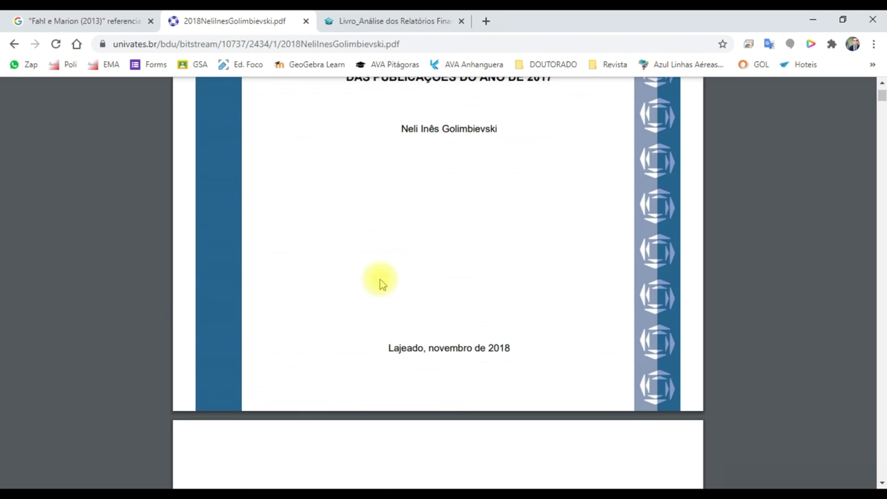
scroll(466, 312, "up", 1)
left_click_drag(438, 188, 580, 279)
left_click(575, 282)
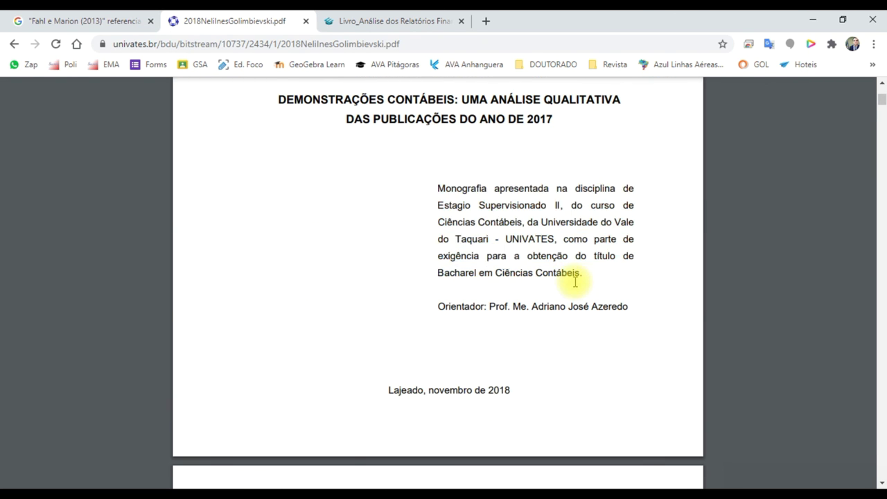
scroll(555, 307, "down", 1)
scroll(527, 305, "up", 1)
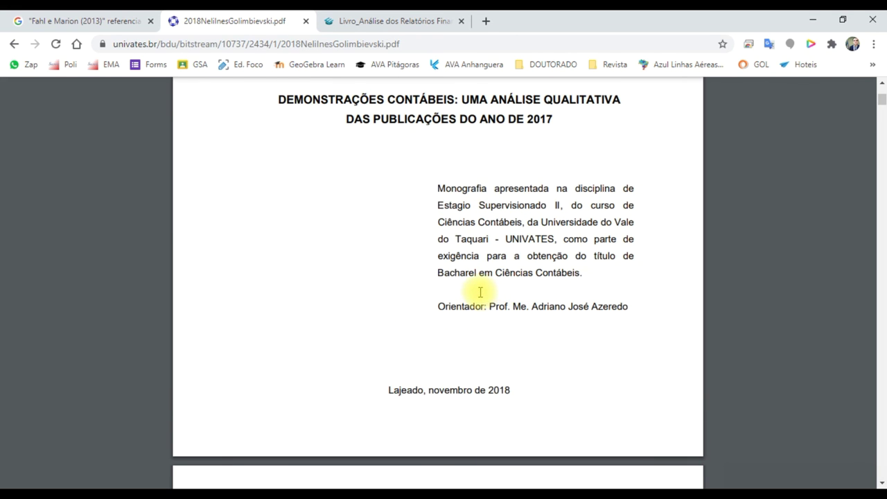
mouse_move(431, 78)
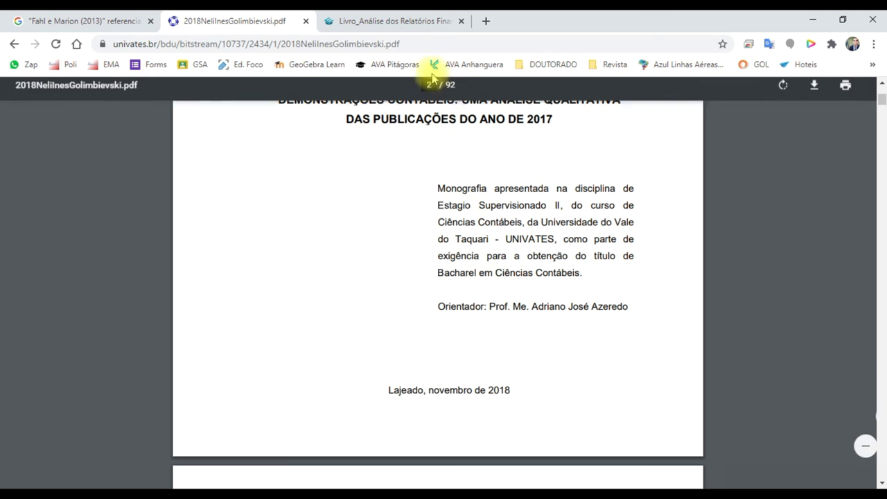
Search the web for "moore referencias" in the duplicate book PDF's tab and open the UFSC site Mecanismo Online para Referências
left_click(423, 28)
left_click(414, 47)
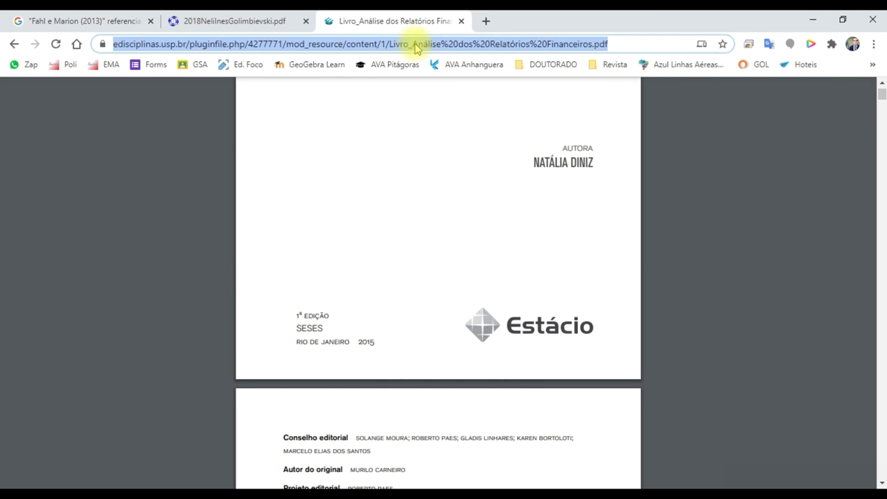
type("MOORE REF")
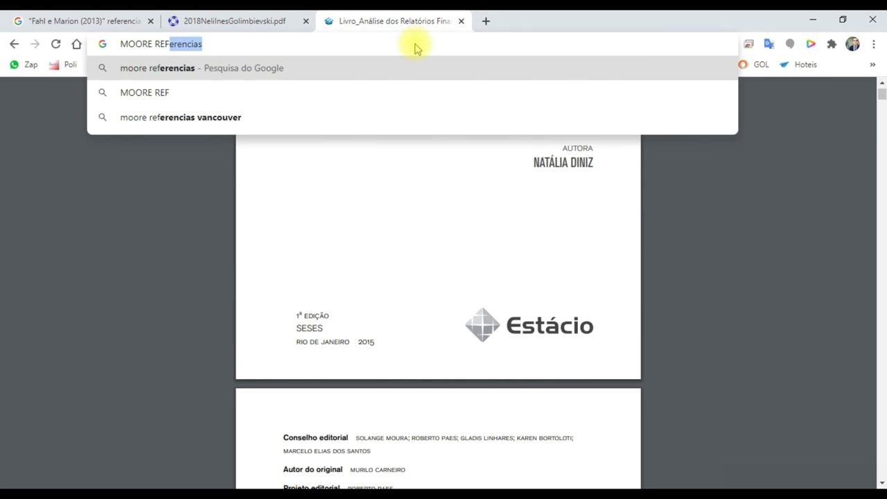
key("Return")
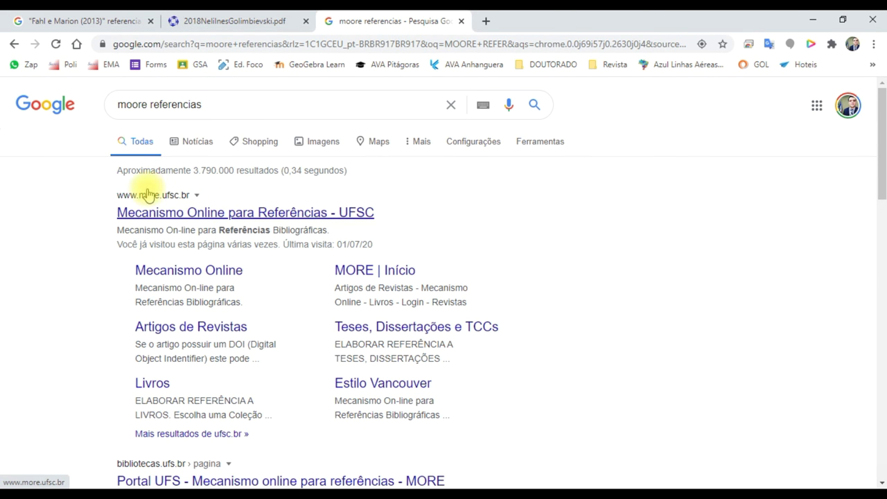
left_click(189, 214)
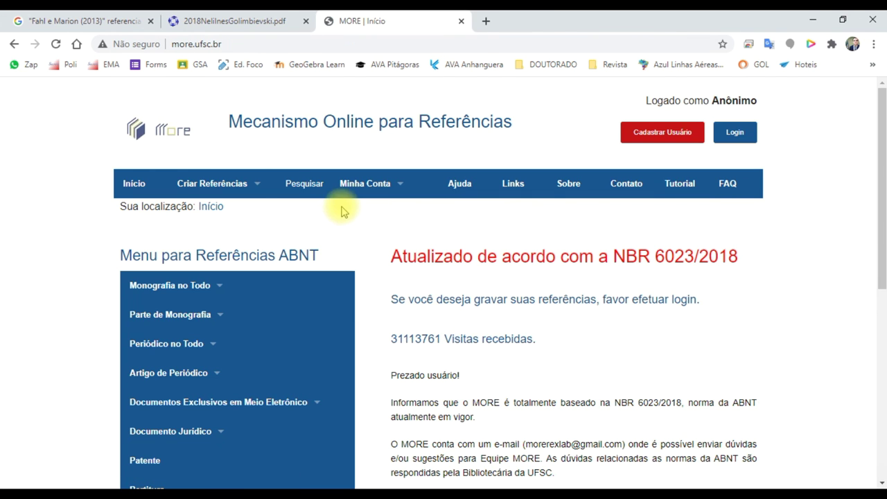
left_click(275, 16)
left_click(327, 20)
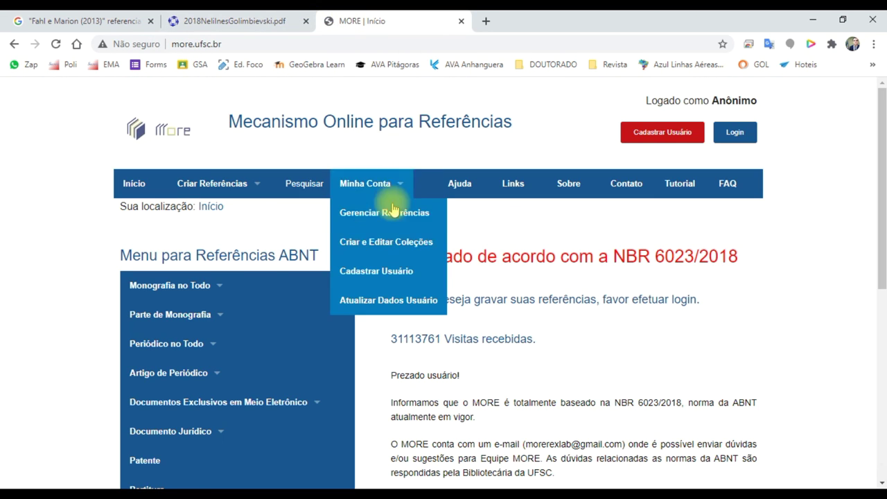
Examine the ABNT reference types that can be created on MORE, including periodicals, articles and electronic documents
scroll(269, 251, "down", 2)
scroll(289, 281, "up", 1)
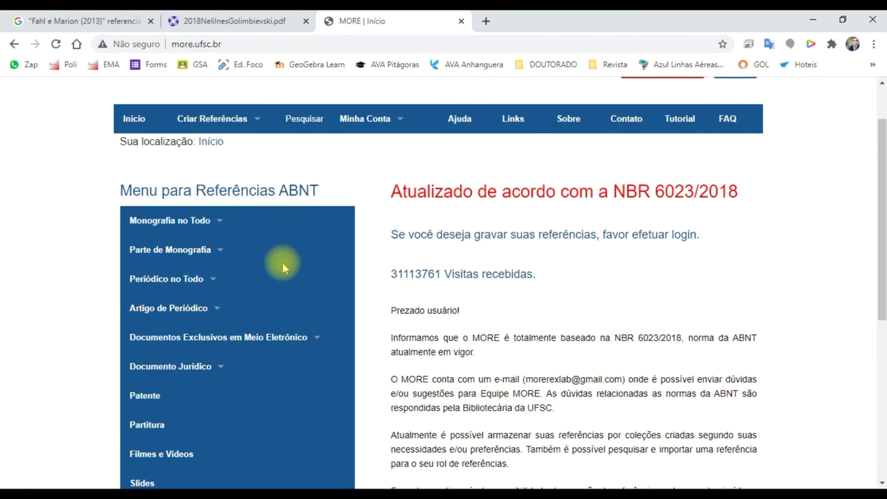
mouse_move(200, 117)
mouse_move(220, 150)
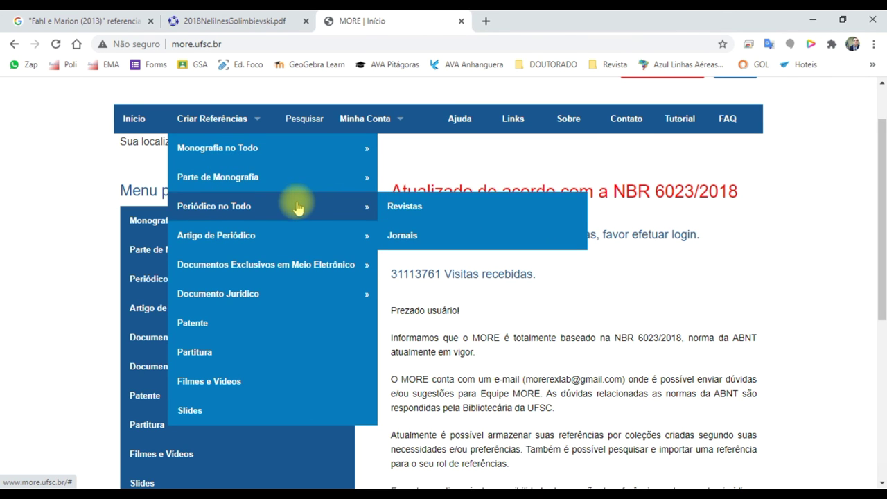
mouse_move(288, 235)
mouse_move(282, 267)
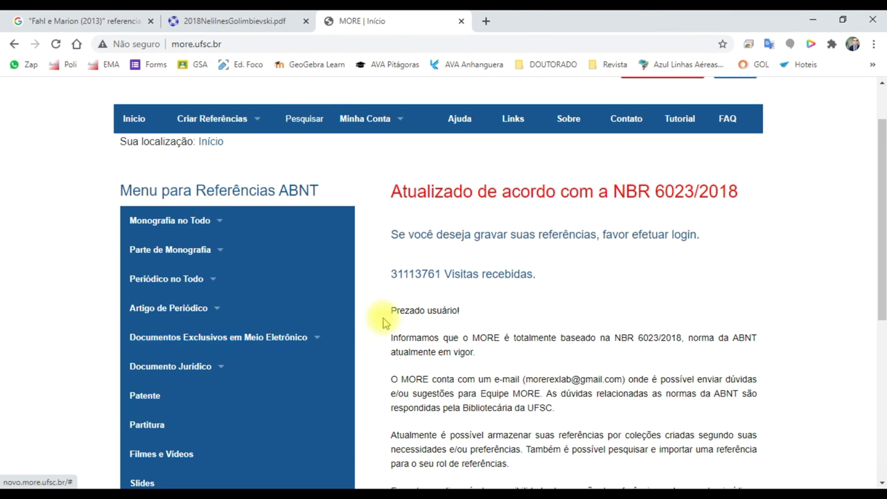
scroll(357, 326, "down", 1)
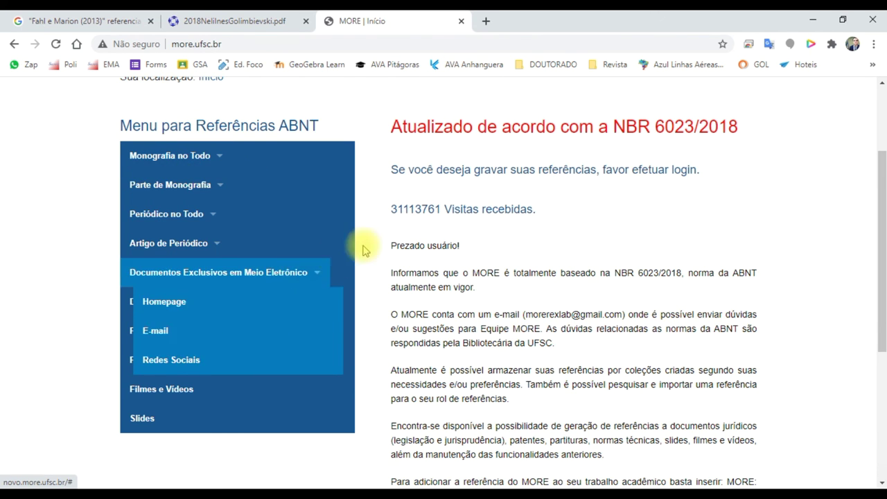
scroll(340, 218, "up", 2)
Start a new Monografia no Todo reference of the type "Teses, Dissertações e TCCs"
mouse_move(229, 184)
mouse_move(268, 211)
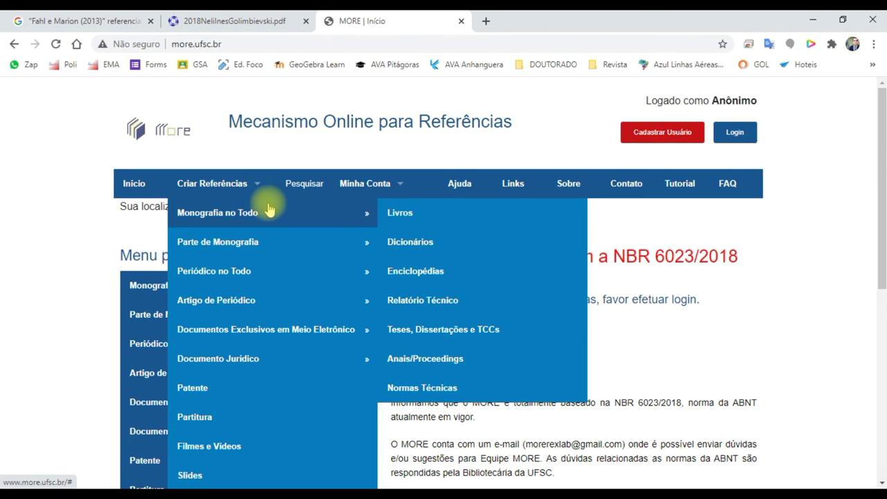
left_click(444, 336)
Examine the monograph's title page for its document type, degree and author, and compare it with the details the reference form requires
left_click(226, 21)
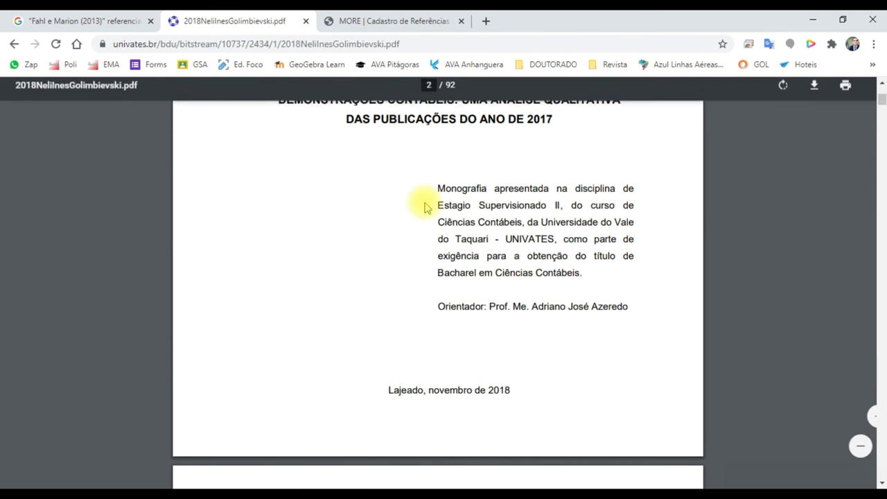
scroll(422, 208, "up", 3)
scroll(486, 291, "down", 2)
left_click_drag(457, 248, 530, 339)
left_click(416, 22)
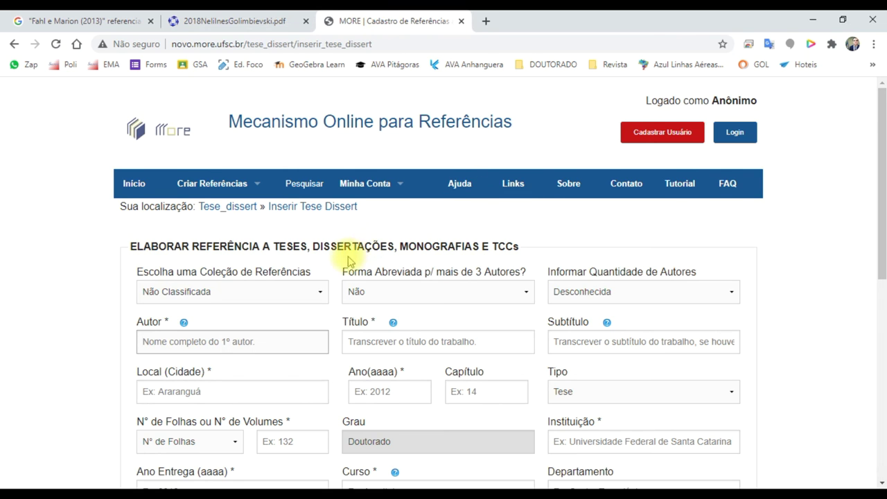
scroll(349, 262, "down", 1)
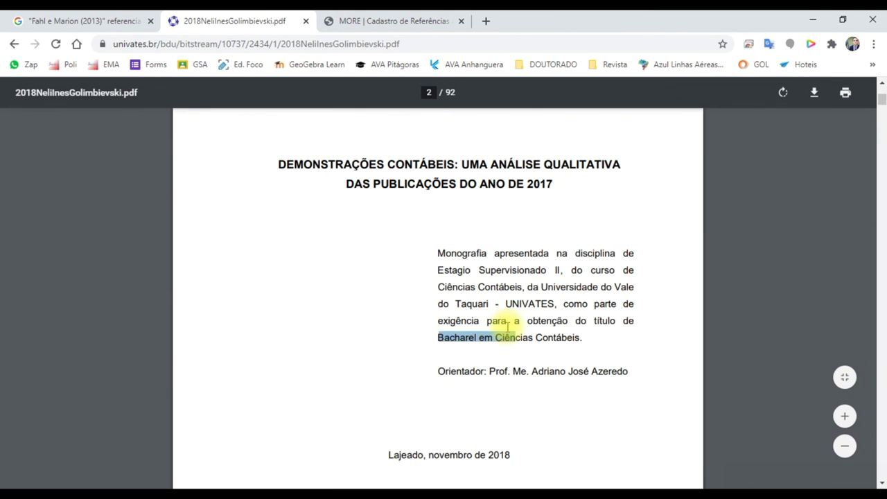
scroll(507, 326, "down", 4)
scroll(508, 326, "up", 5)
scroll(508, 326, "down", 6)
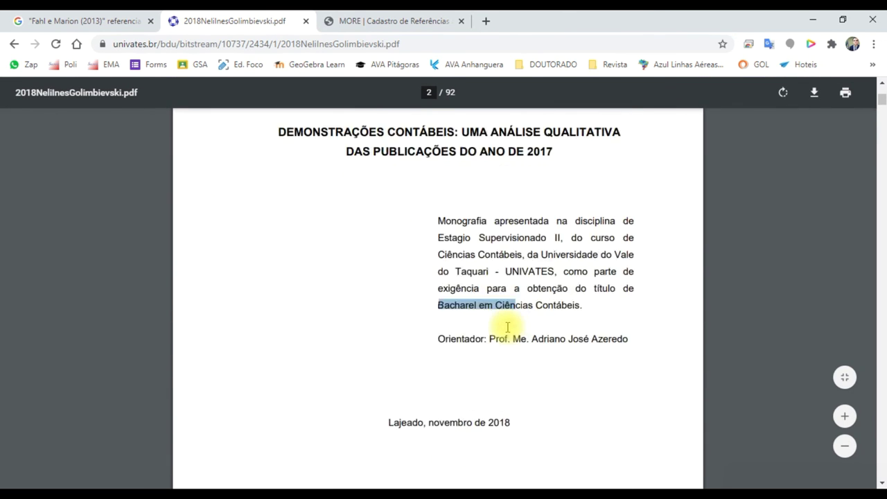
scroll(507, 327, "up", 5)
scroll(508, 326, "up", 5)
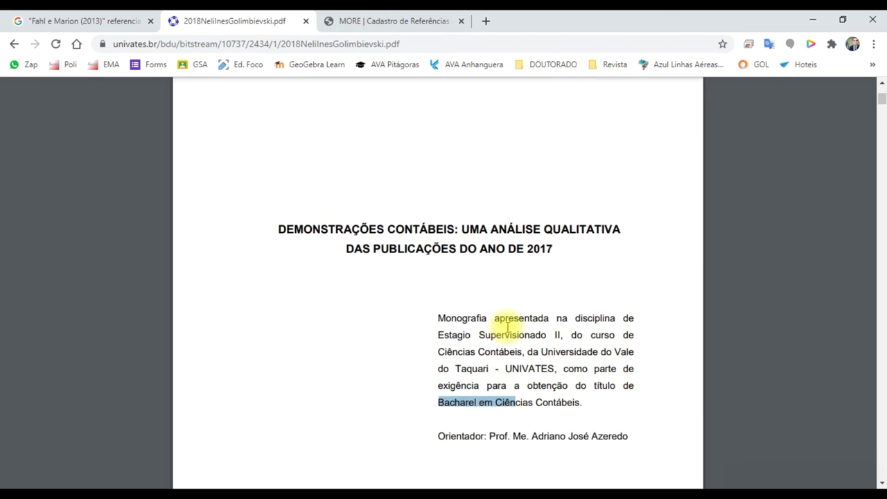
Copy the author's full name from the monograph's title page into the reference form as the first author
left_click_drag(406, 241, 496, 235)
key("ctrl+c")
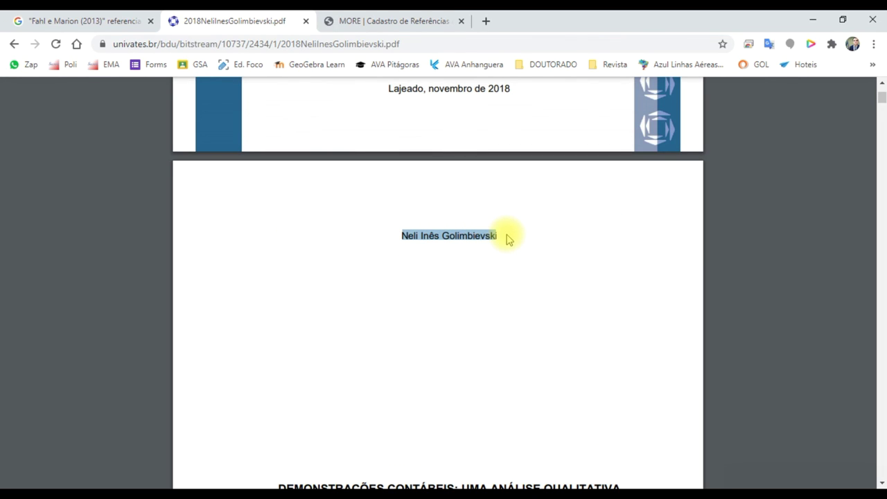
left_click(357, 17)
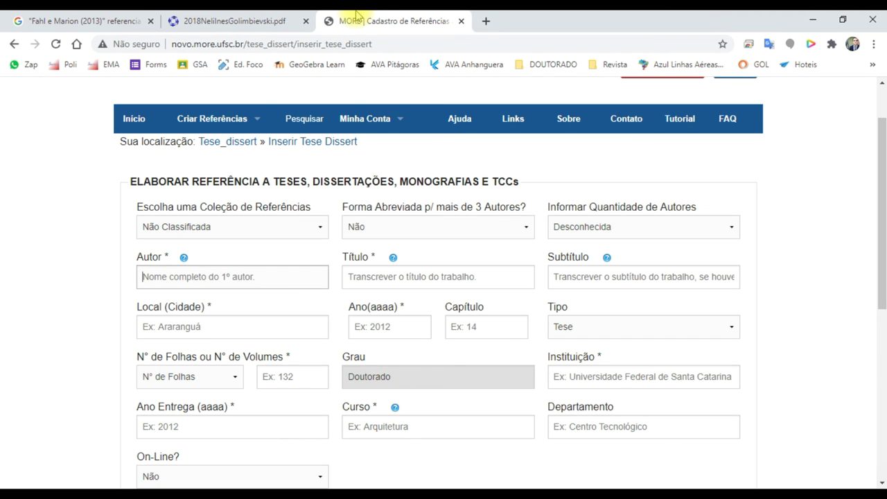
left_click(208, 277)
key("ctrl+v")
key("Tab")
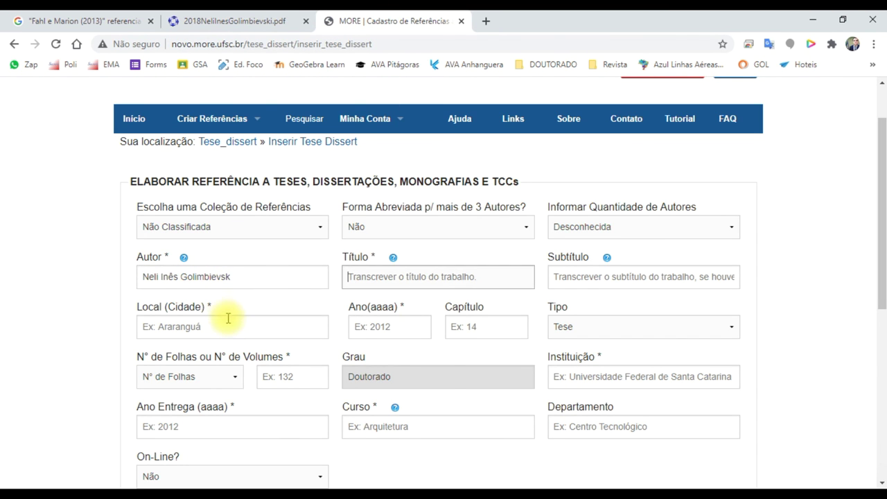
Find the city of publication in the monograph PDF and enter Lajeado as the reference's Local (Cidade)
left_click(234, 321)
left_click(257, 20)
scroll(448, 340, "down", 3)
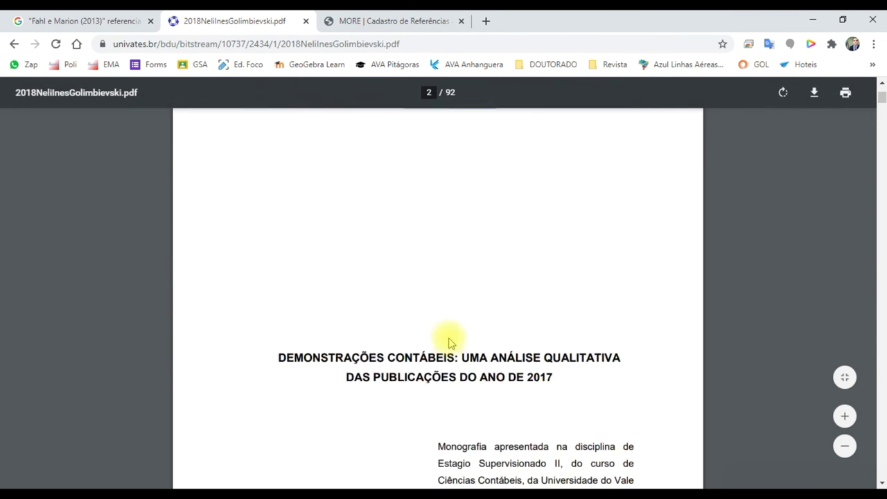
scroll(447, 340, "up", 4)
scroll(448, 340, "up", 1)
left_click(378, 21)
left_click(282, 15)
left_click_drag(389, 154, 420, 148)
left_click(416, 21)
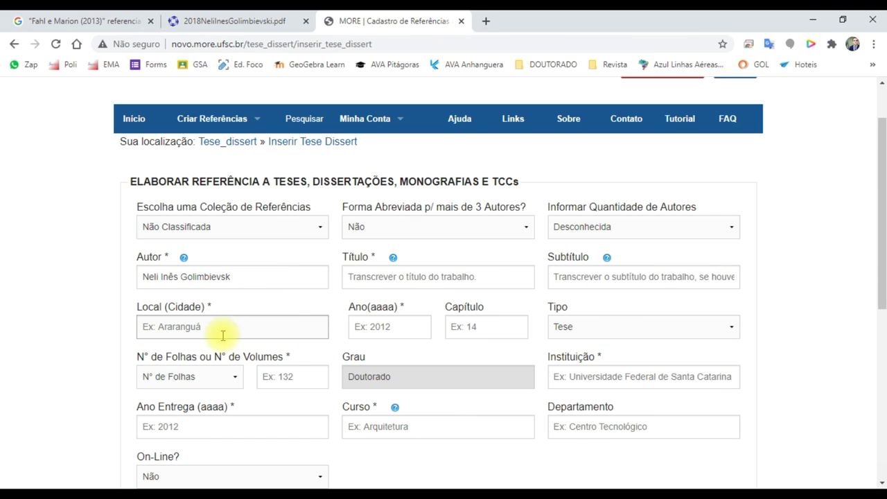
Look up the monograph's total page count in the PDF and enter 92 as the N° de Folhas
left_click(211, 377)
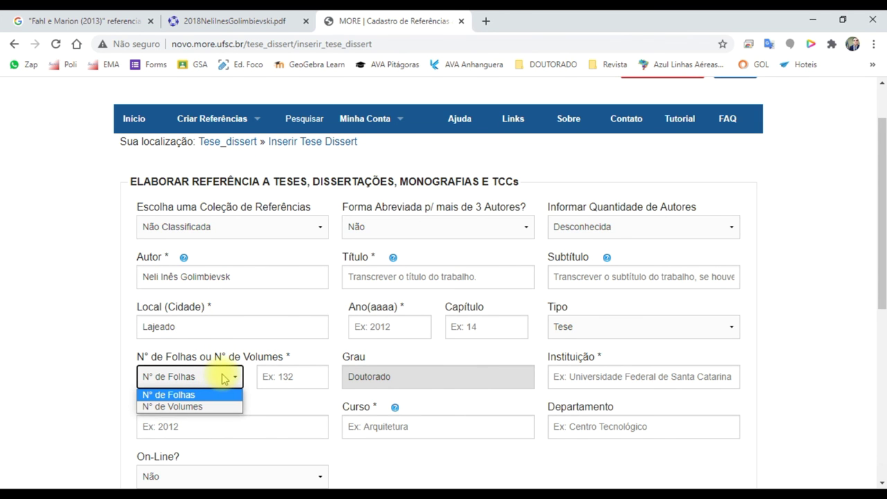
left_click(214, 394)
left_click(248, 21)
scroll(468, 320, "down", 3)
scroll(468, 320, "down", 20)
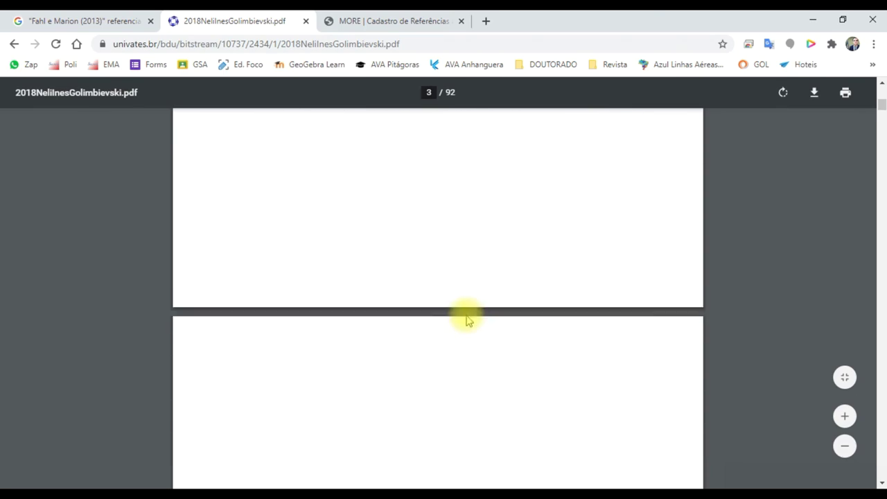
scroll(468, 327, "down", 1)
left_click_drag(882, 111, 883, 482)
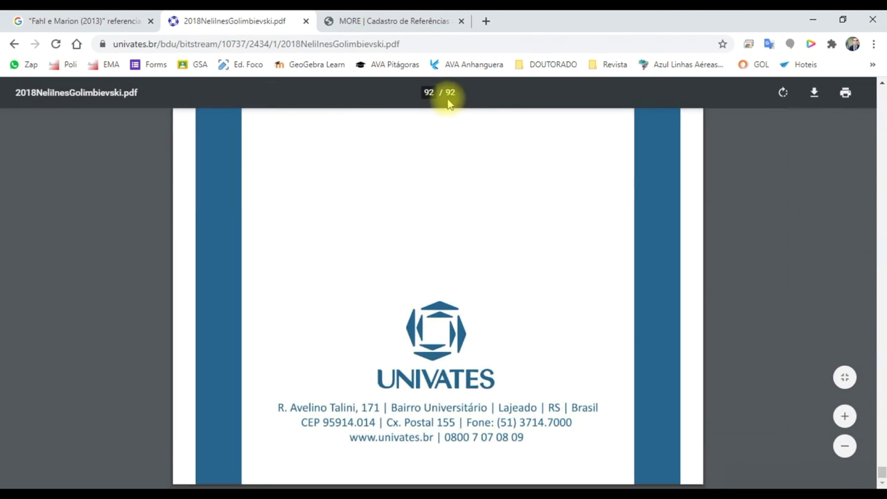
scroll(877, 420, "up", 20)
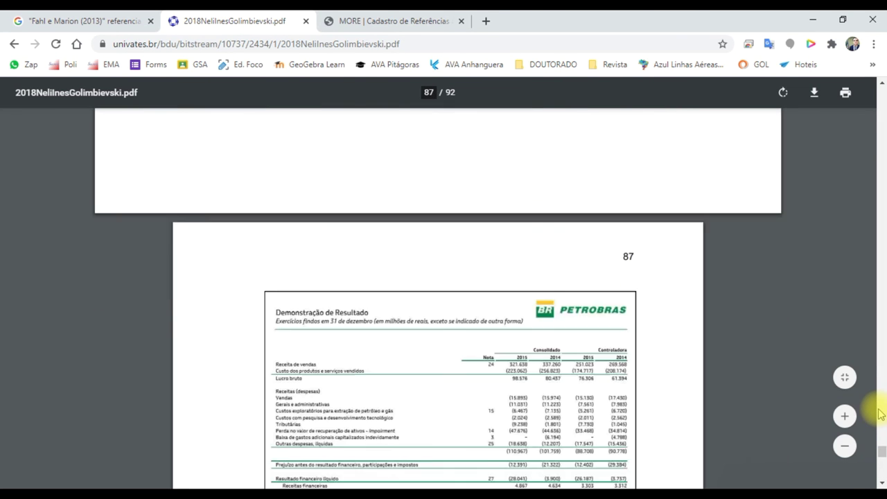
scroll(880, 414, "up", 5)
left_click_drag(882, 447, 878, 82)
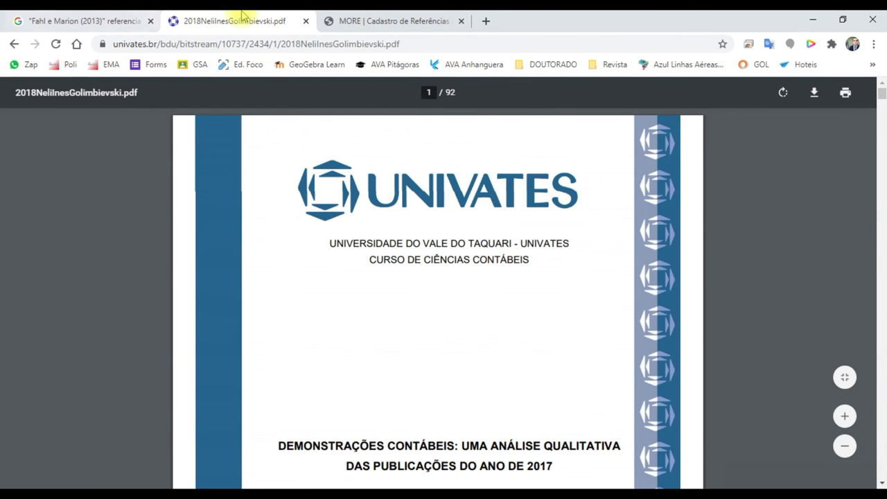
left_click(388, 20)
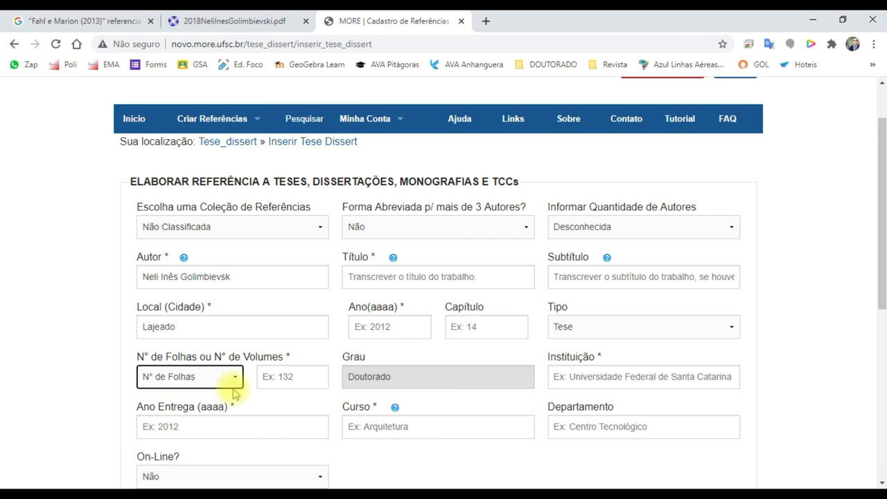
left_click(274, 376)
type("92")
key("Tab")
key("Tab")
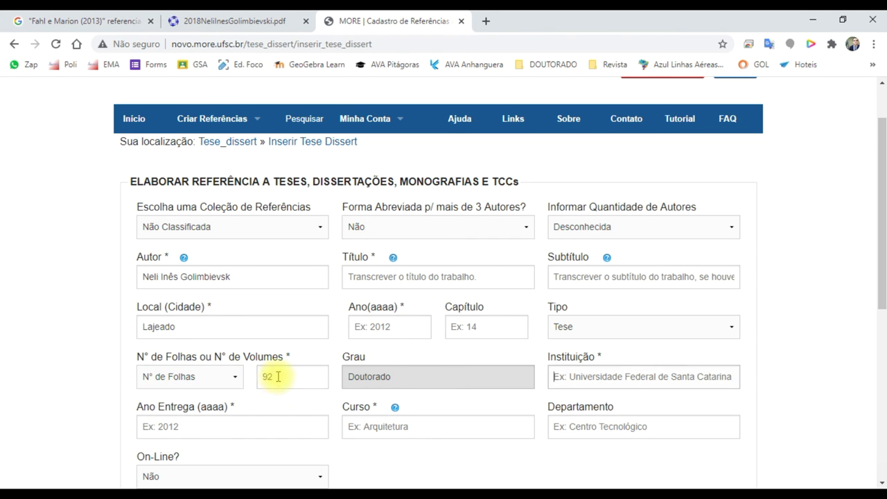
Copy the year 2018 from the monograph's cover into the Ano Entrega field of the reference form
left_click(224, 420)
left_click(236, 21)
scroll(559, 325, "down", 10)
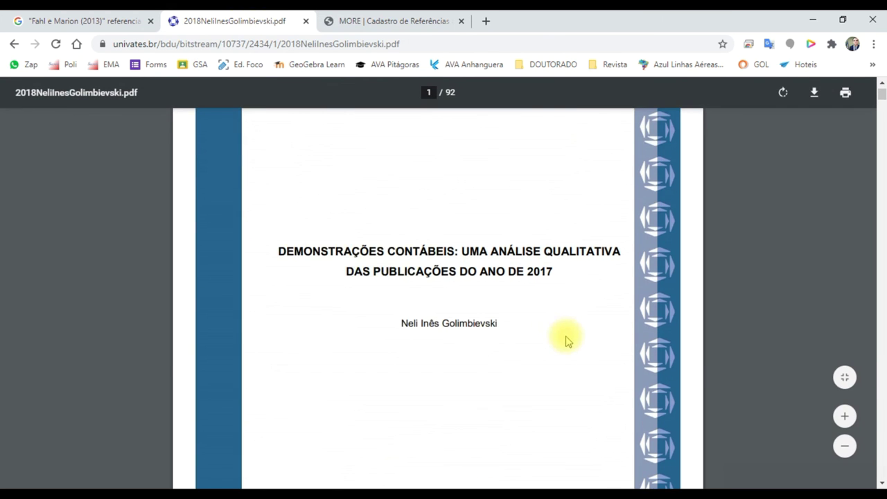
left_click(349, 18)
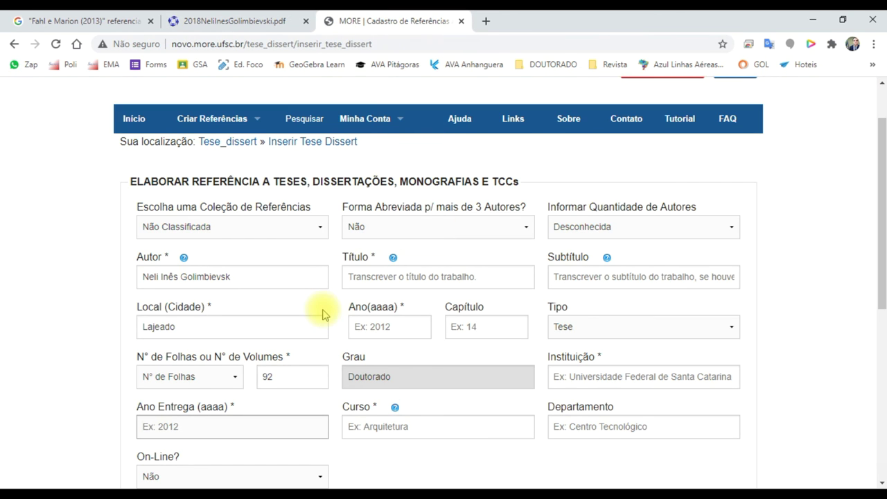
left_click(208, 15)
left_click_drag(481, 153, 511, 153)
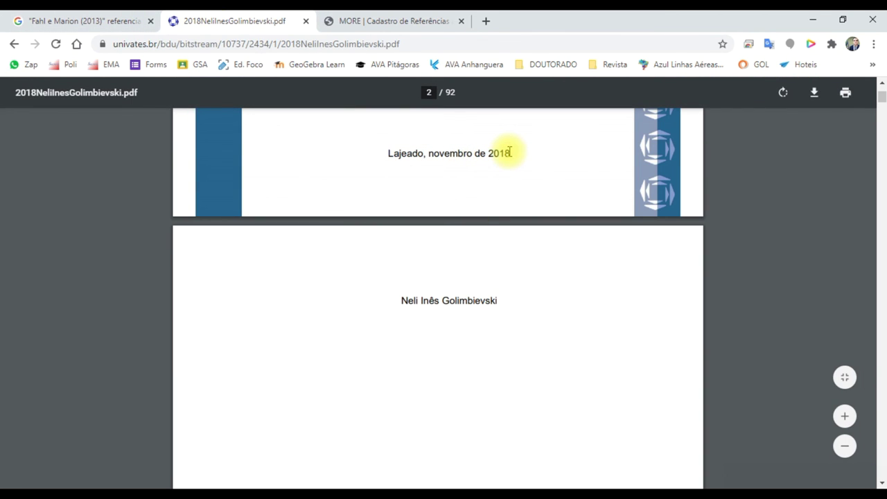
left_click_drag(490, 154, 511, 151)
key("ctrl+c")
left_click(395, 21)
key("ctrl+v")
Mark the monograph as available online by setting On-Line? to Sim
scroll(200, 408, "down", 1)
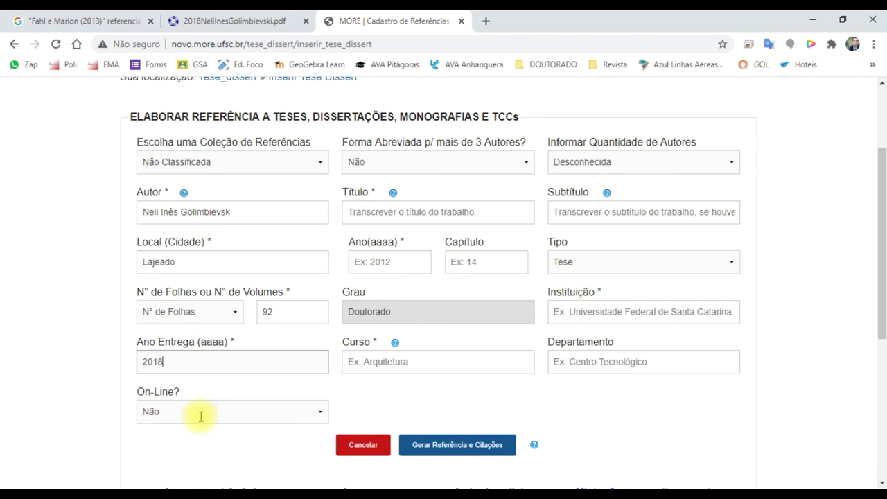
left_click(201, 416)
left_click(197, 430)
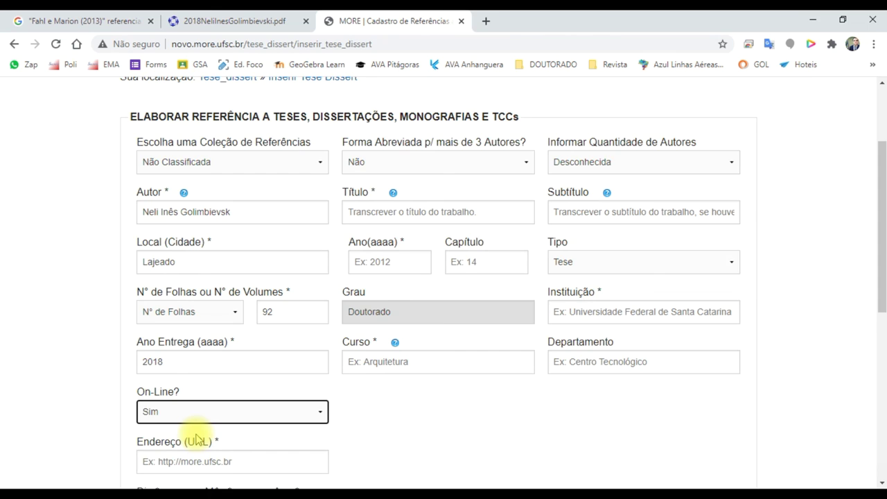
Copy the PDF's web address into Endereço (URL) and fill in the access date with day 27 and year 2020
scroll(198, 440, "down", 2)
left_click(197, 332)
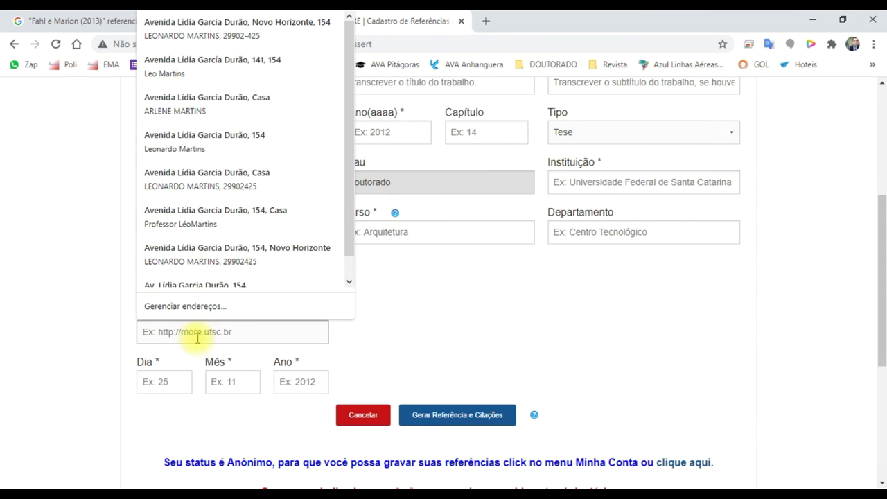
left_click(366, 303)
left_click(267, 21)
left_click(280, 44)
key("ctrl+c")
left_click(341, 20)
left_click(215, 336)
key("ctrl+v")
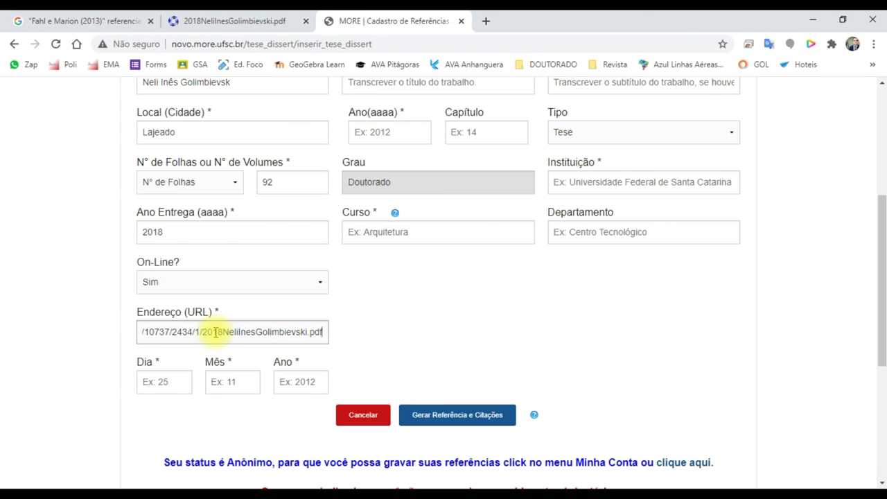
left_click(175, 378)
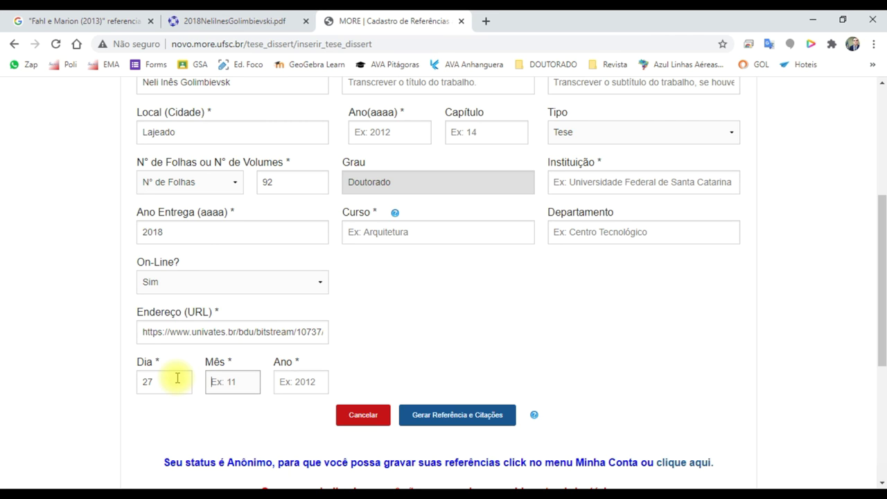
type("2020")
Copy the main title "DEMONSTRAÇÕES CONTÁBEIS:" from the monograph's cover into the Título field
scroll(321, 331, "up", 2)
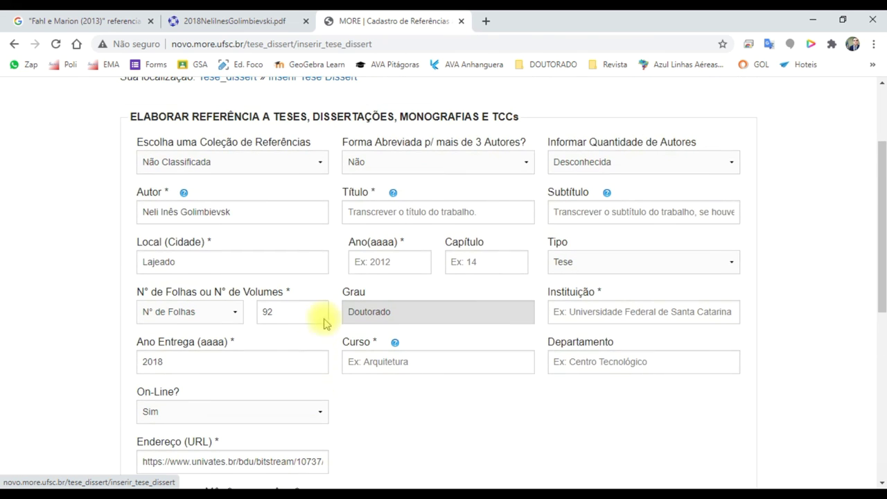
left_click(402, 211)
left_click(270, 27)
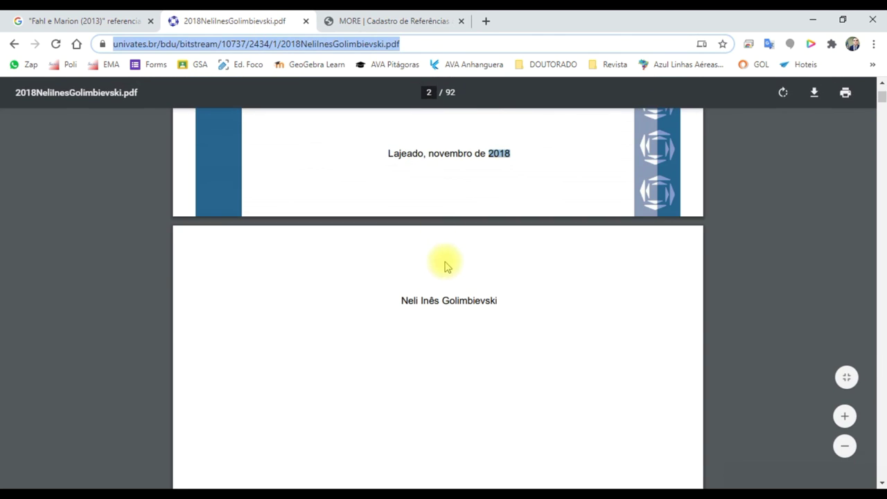
scroll(447, 267, "up", 7)
scroll(278, 298, "down", 1)
left_click_drag(279, 250, 431, 254)
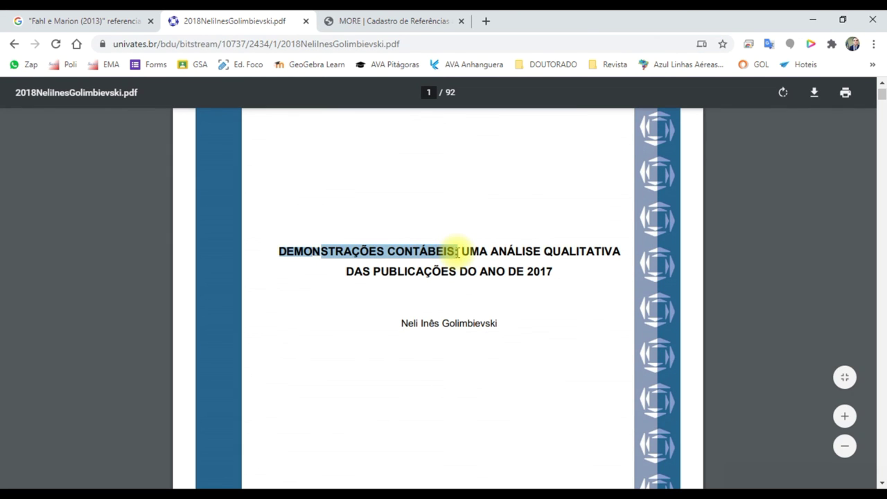
left_click(395, 19)
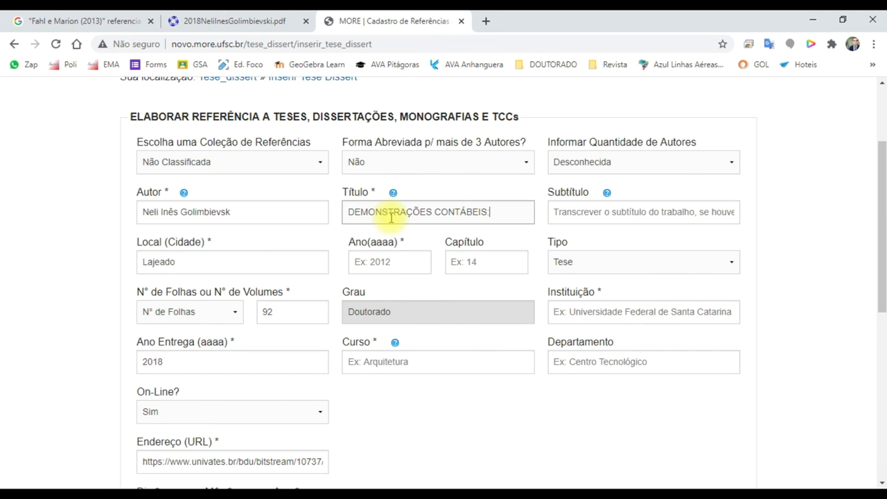
Copy "UMA ANÁLISE QUALITATIVA DAS PUBLICAÇÕES DO ANO DE 2017" from the cover into the Subtítulo field
left_click(287, 18)
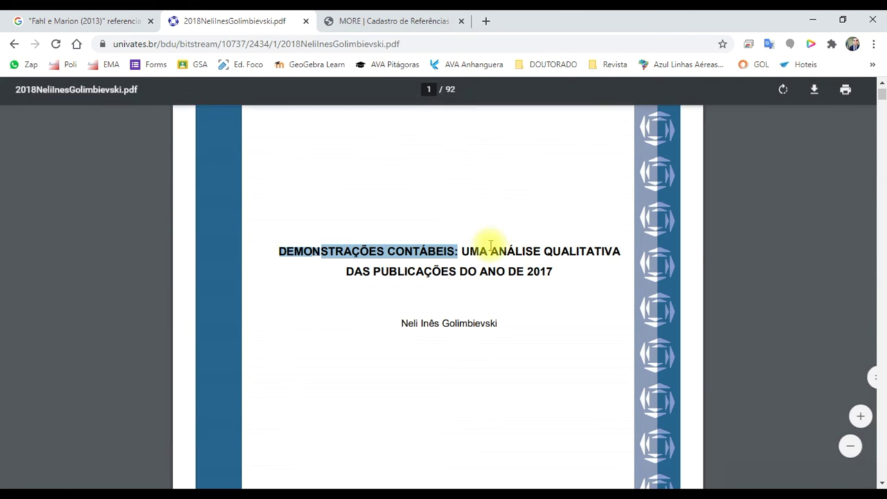
left_click_drag(461, 246, 540, 272)
key("ctrl+c")
left_click(375, 20)
left_click(564, 212)
key("ctrl+v")
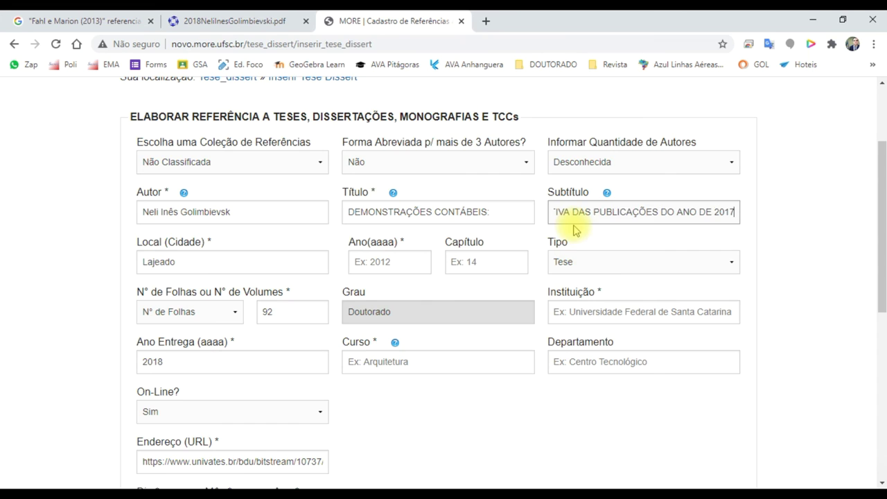
Remove the trailing colon from the title so that it reads "DEMONSTRAÇÕES CONTÁBEIS"
left_click_drag(641, 211, 469, 211)
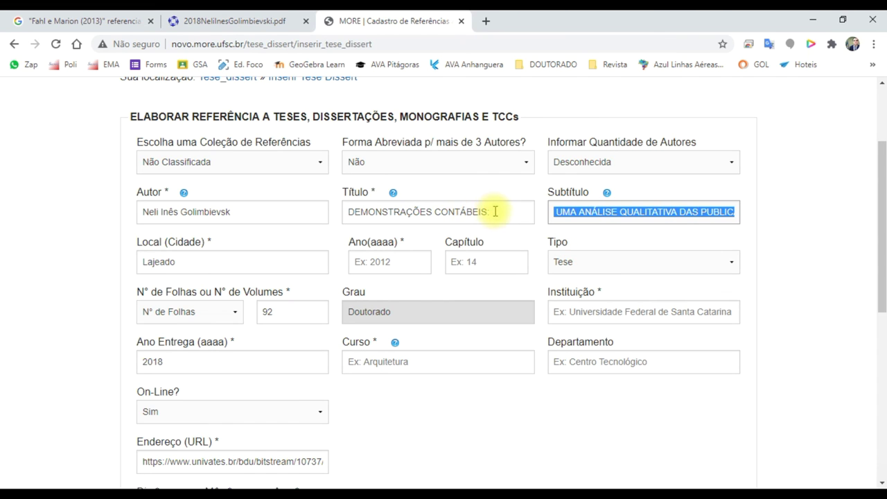
left_click(495, 211)
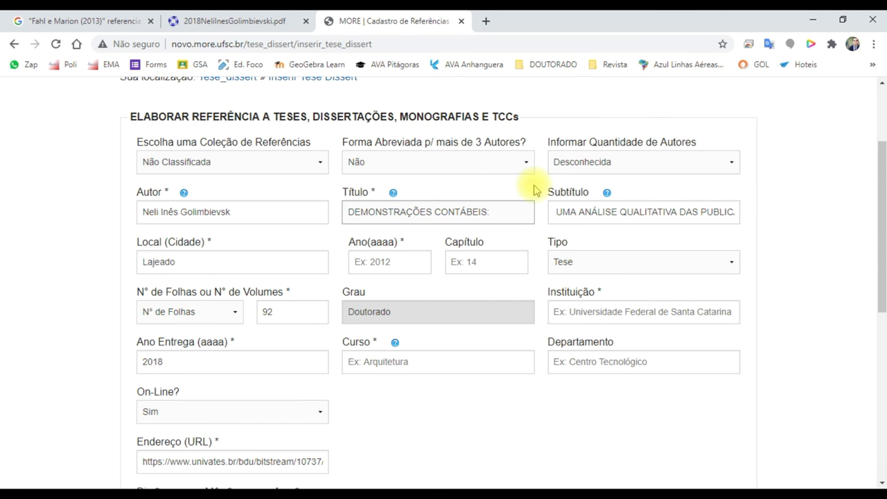
key("Tab")
key("Tab")
key("Tab")
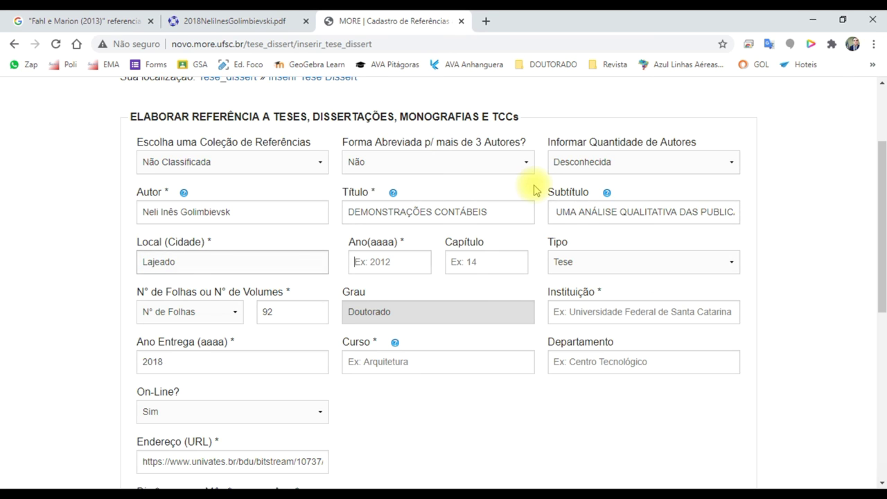
Enter 2018 as the publication year in the Ano field
left_click(256, 20)
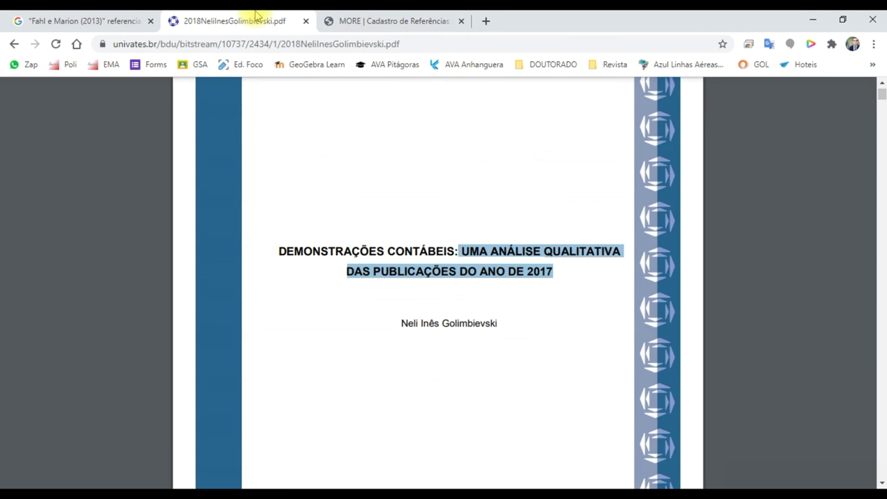
left_click(395, 21)
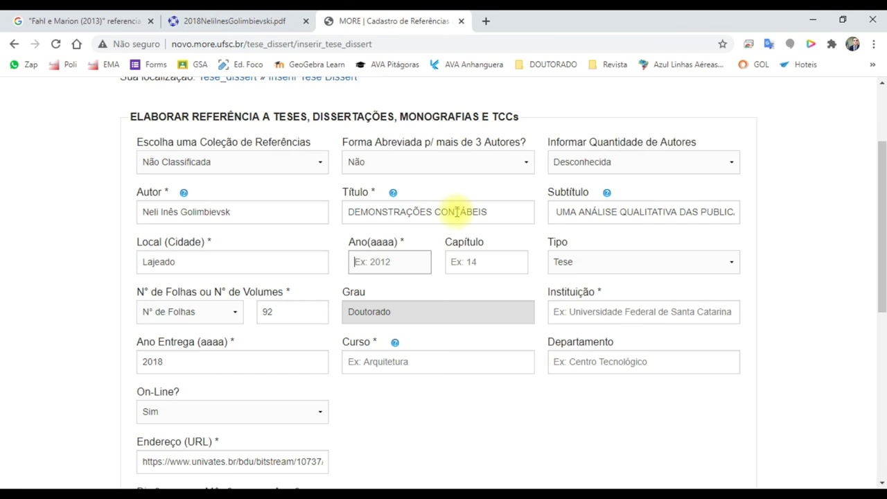
type("2018")
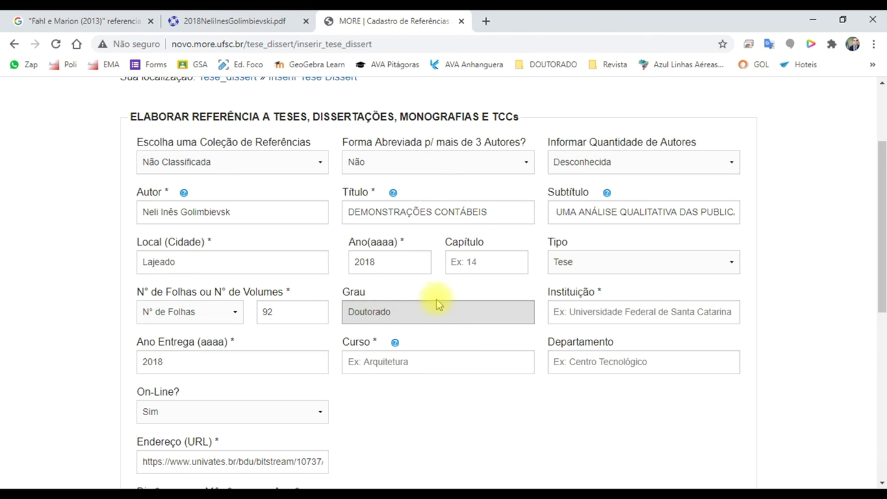
Compare the Monografia and TCC document types, and set Tipo to TCC
left_click(572, 261)
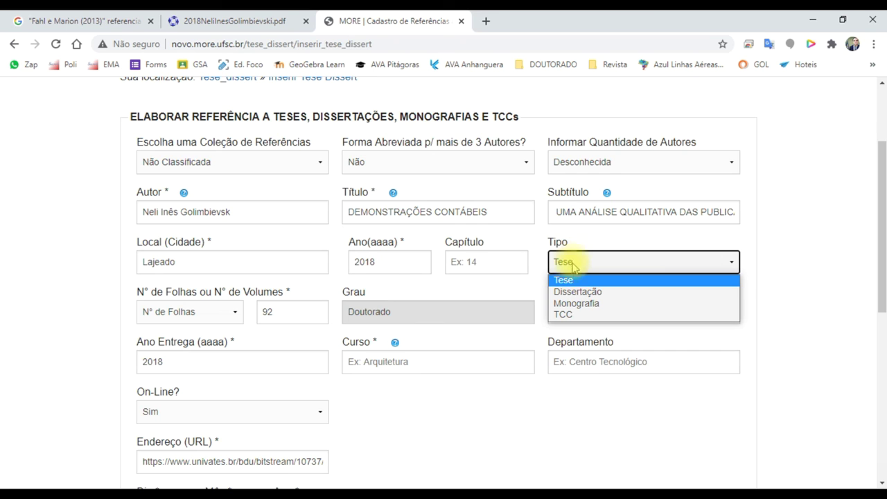
left_click(578, 303)
left_click(580, 263)
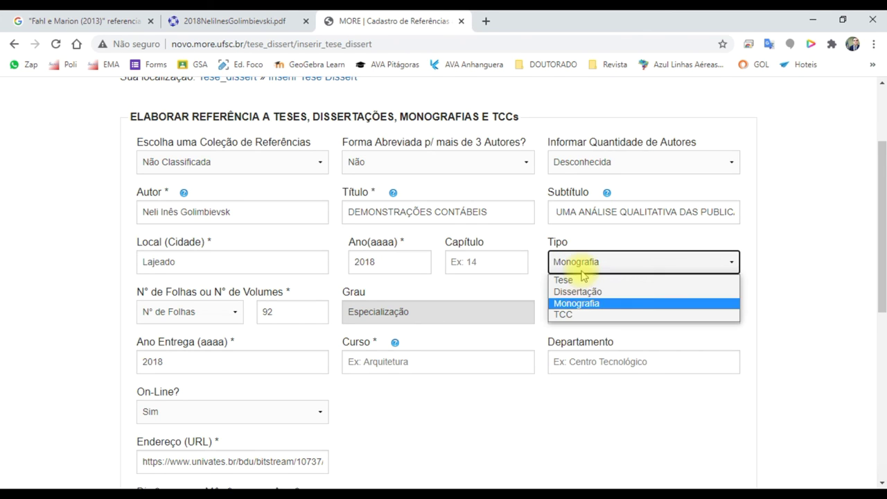
left_click(575, 314)
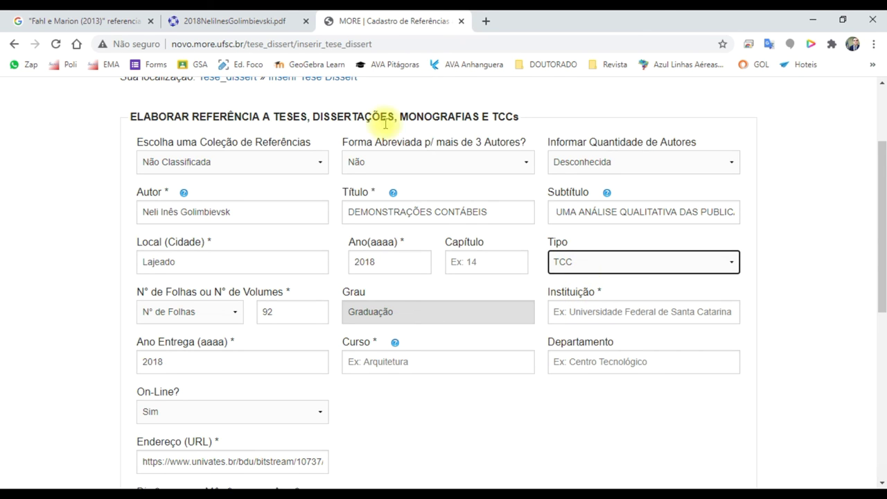
Check the submission statement on the PDF's second page for the type of work and degree, and keep Tipo as TCC
left_click(294, 17)
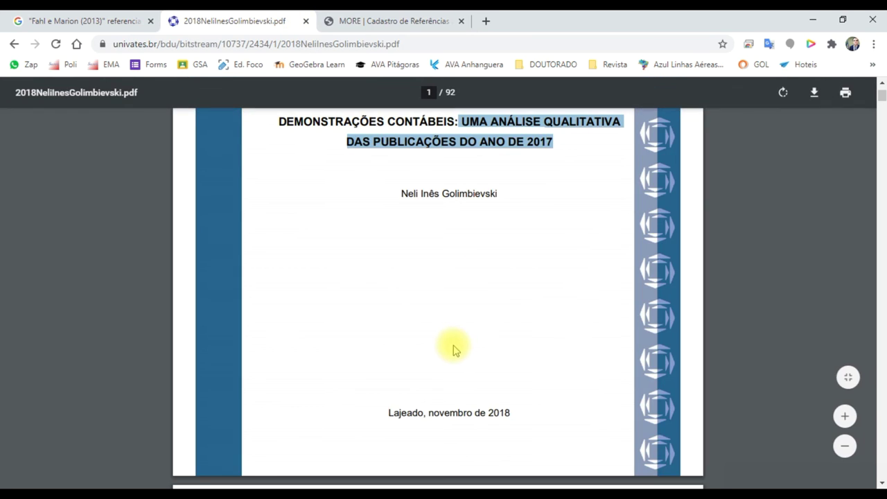
scroll(455, 356, "up", 3)
scroll(462, 362, "down", 8)
scroll(463, 366, "down", 6)
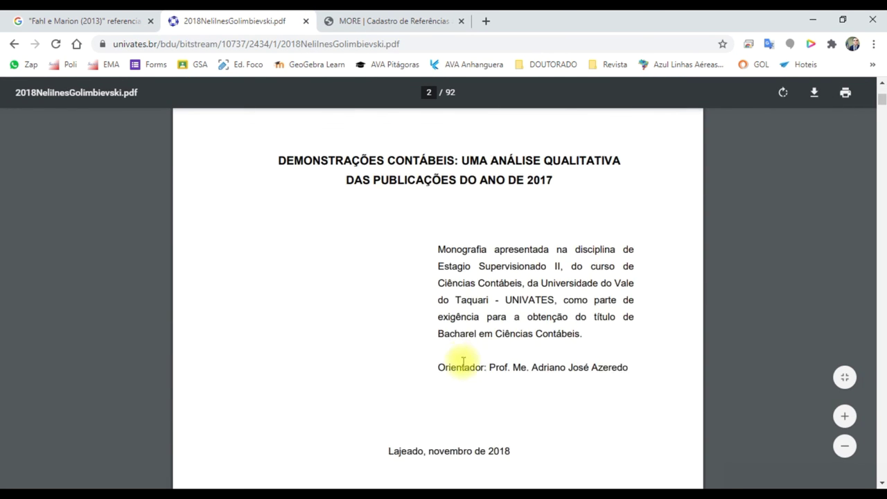
scroll(465, 277, "up", 1)
left_click_drag(436, 189, 509, 239)
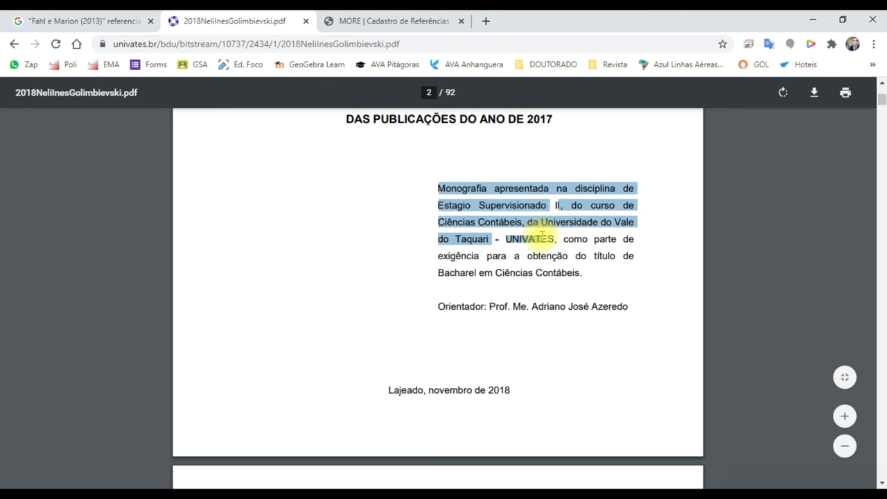
left_click(559, 257)
left_click_drag(590, 257, 485, 272)
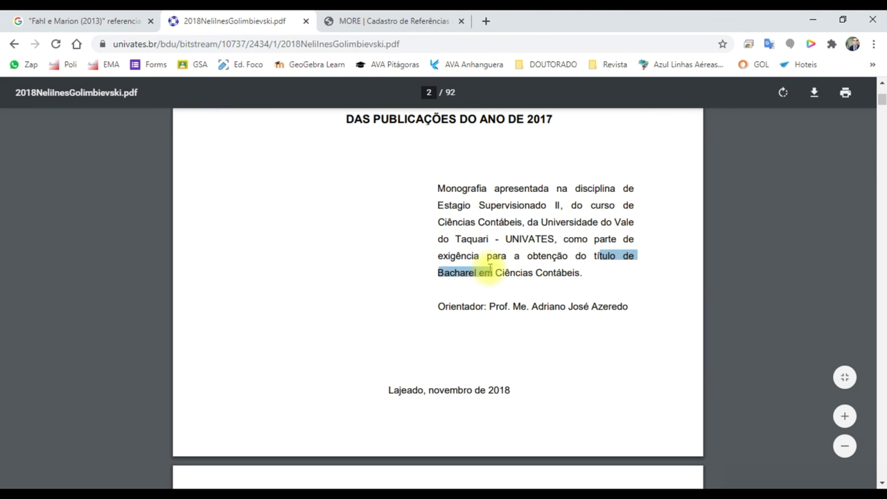
left_click(395, 21)
left_click(648, 261)
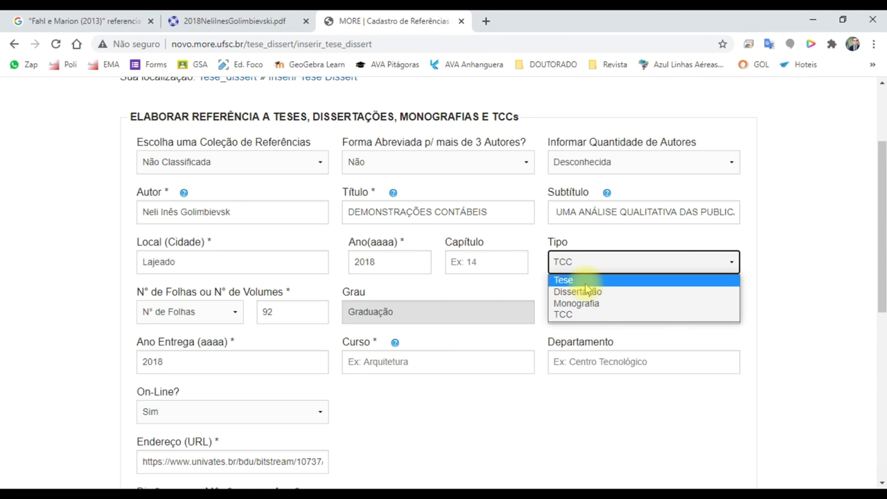
left_click(562, 316)
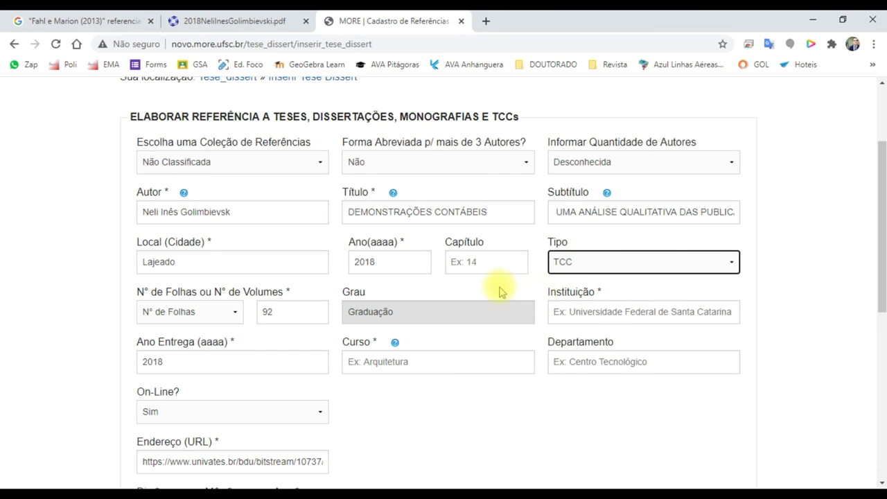
Copy "UNIVERSIDADE DO VALE DO TAQUARI - UNIVATES" from the PDF cover into the Instituição field
left_click(581, 312)
left_click(277, 20)
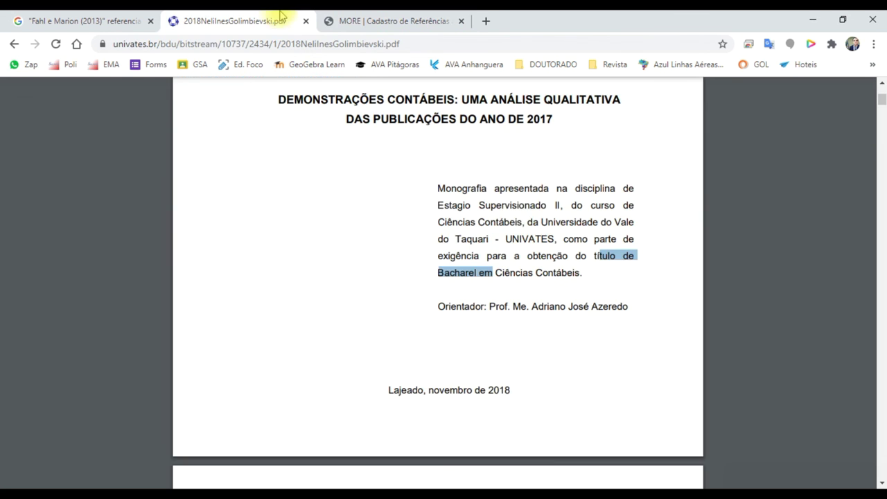
scroll(534, 97, "up", 4)
scroll(475, 218, "up", 8)
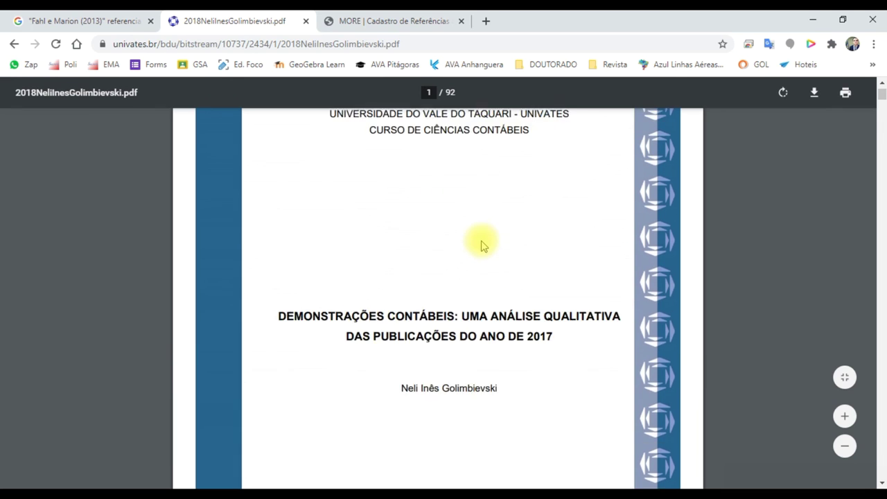
left_click_drag(327, 245, 547, 244)
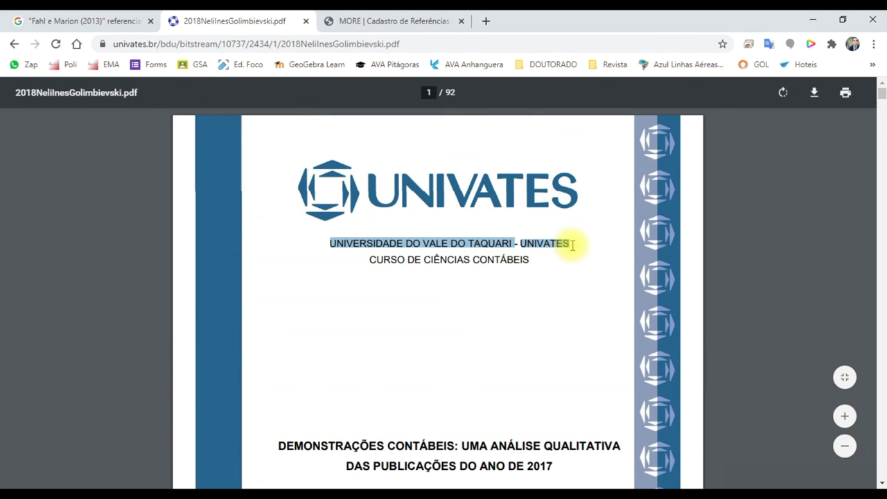
key("ctrl+c")
left_click(388, 21)
left_click(628, 313)
key("ctrl+v")
Copy the course line from the PDF cover into Curso and trim it to "CIÊNCIAS CONTÁBEIS"
left_click(491, 368)
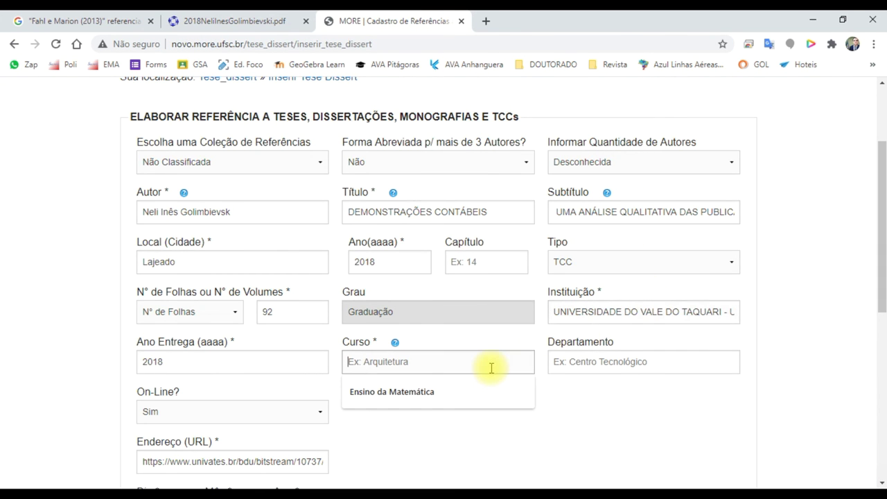
left_click(249, 19)
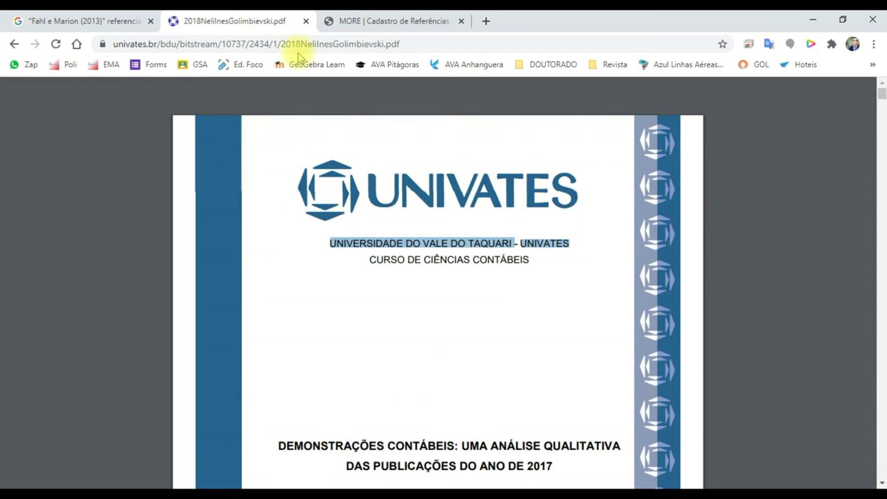
left_click_drag(370, 260, 532, 262)
double_click(529, 261)
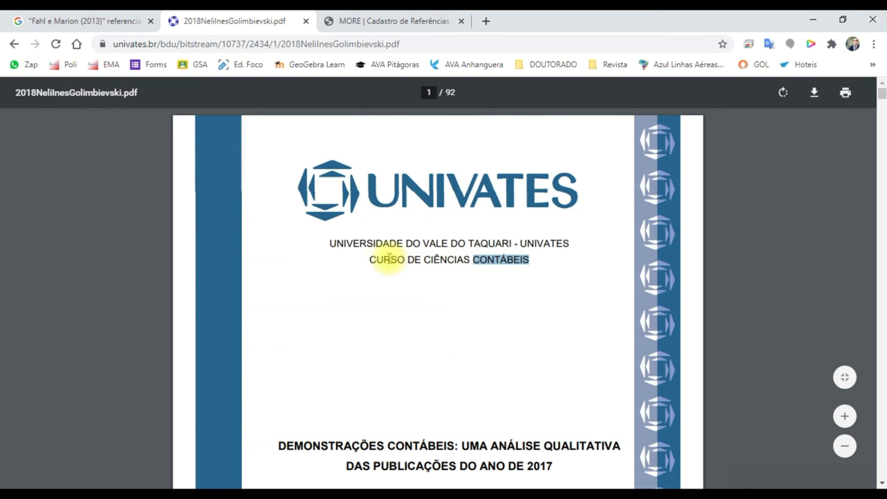
left_click_drag(370, 261, 537, 263)
left_click(382, 20)
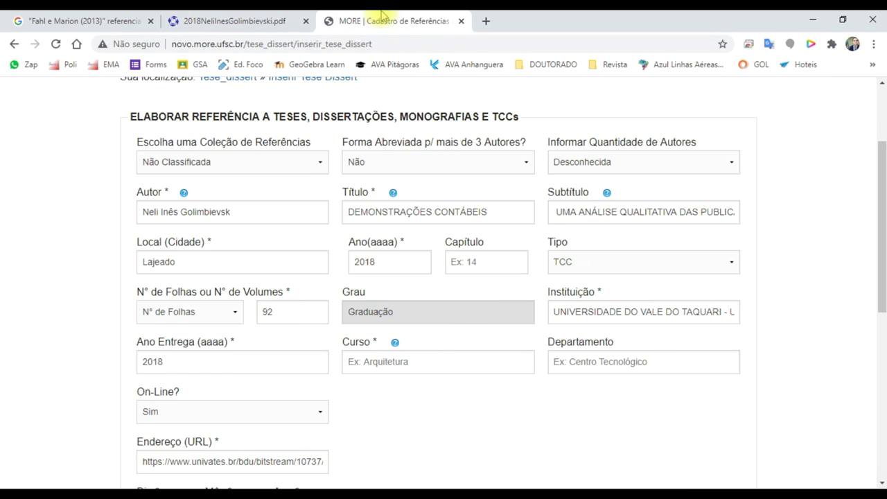
left_click(420, 359)
key("ctrl+v")
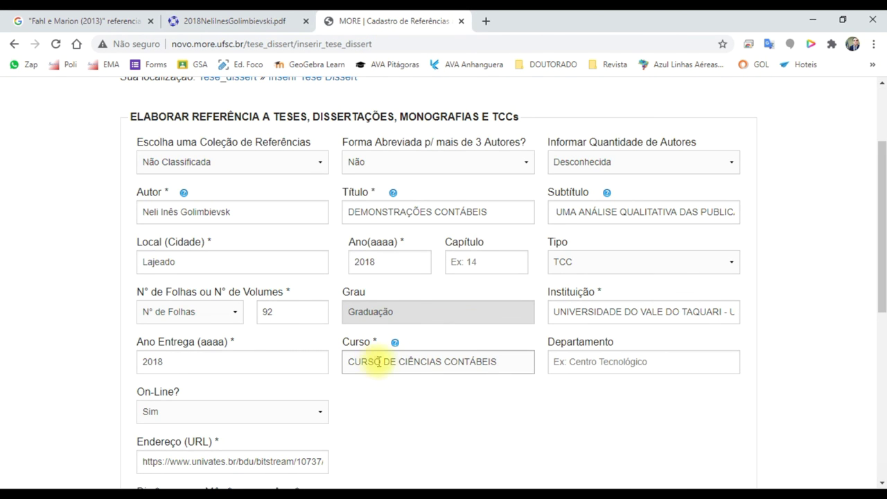
left_click_drag(399, 364, 348, 362)
key("BackSpace")
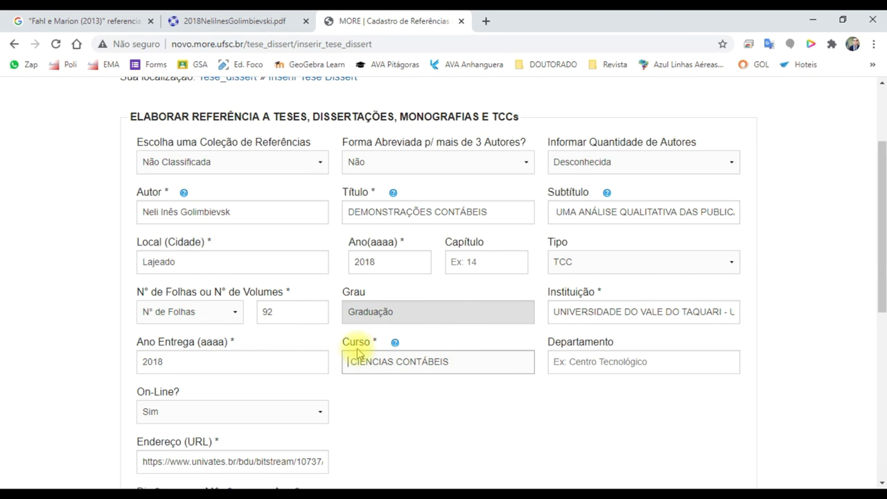
Leave Departamento empty, generate the TCC reference, and copy its full text without the "Referência:" label
left_click(570, 366)
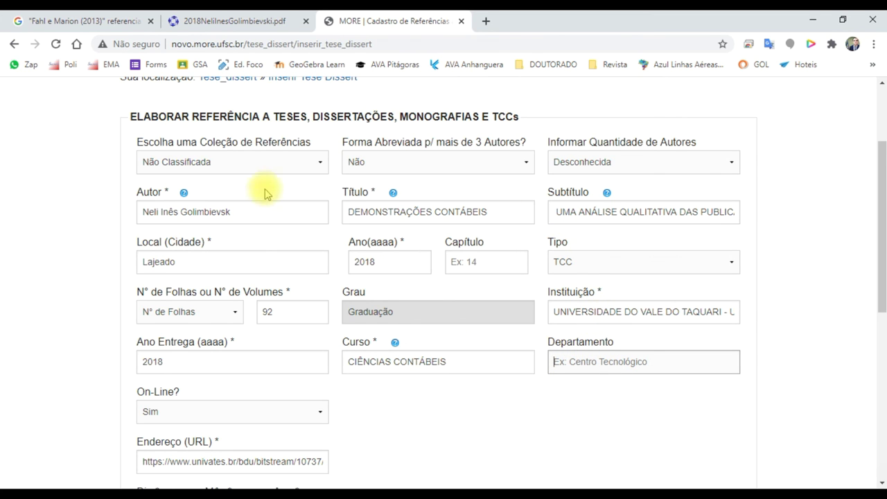
scroll(442, 342, "down", 3)
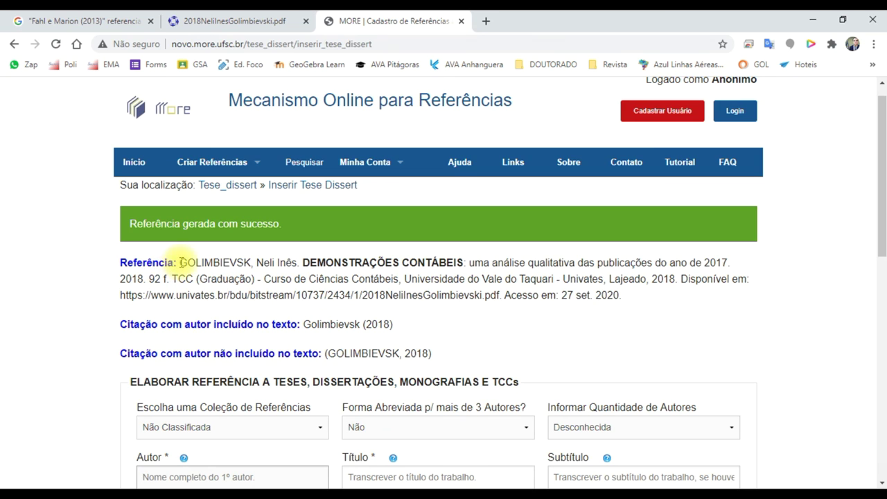
left_click_drag(180, 263, 192, 264)
left_click(159, 278)
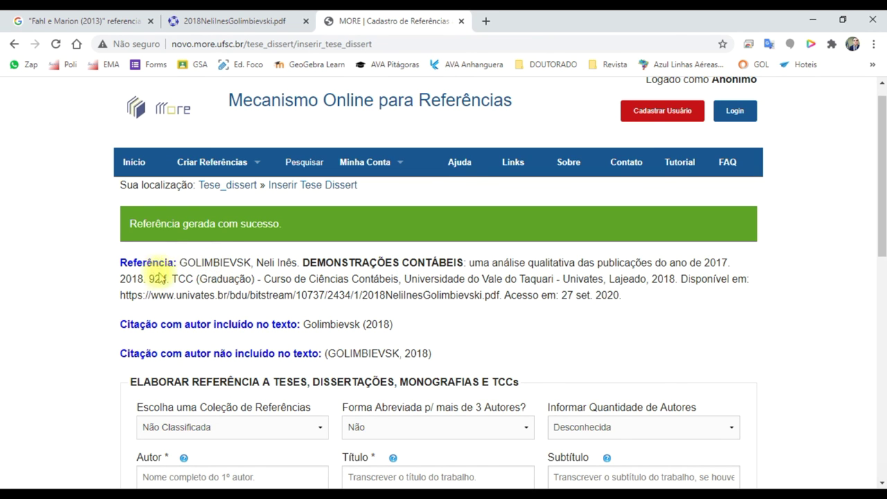
left_click_drag(206, 263, 623, 300)
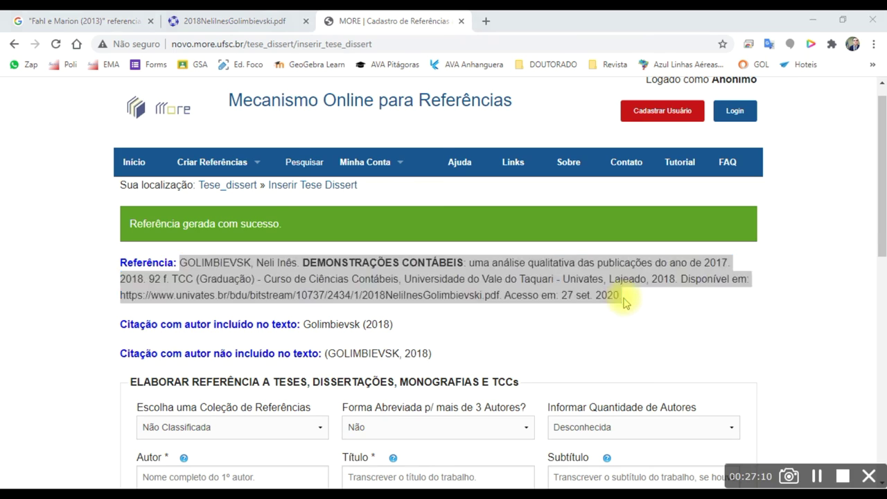
Switch to the REFERÊNCIA document in Word and paste the generated reference as text only on a new line after the last entry
key("alt+Tab")
key("alt+Tab")
key("Tab")
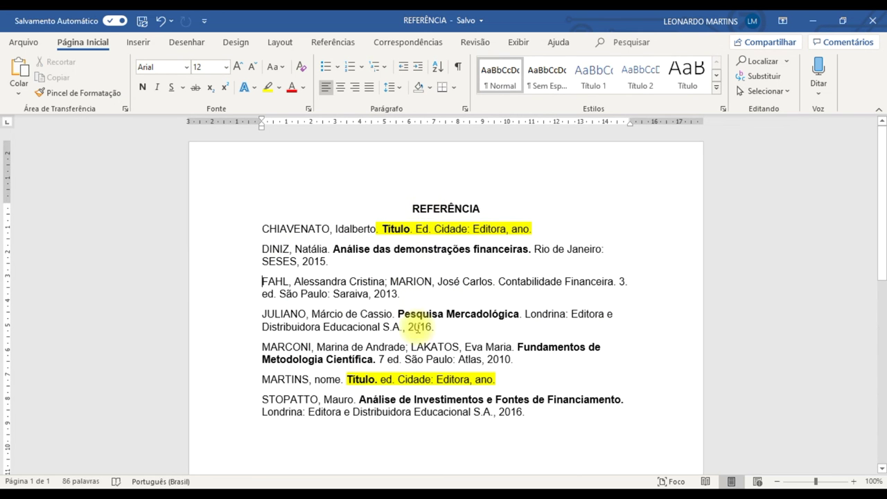
left_click(529, 410)
key("Return")
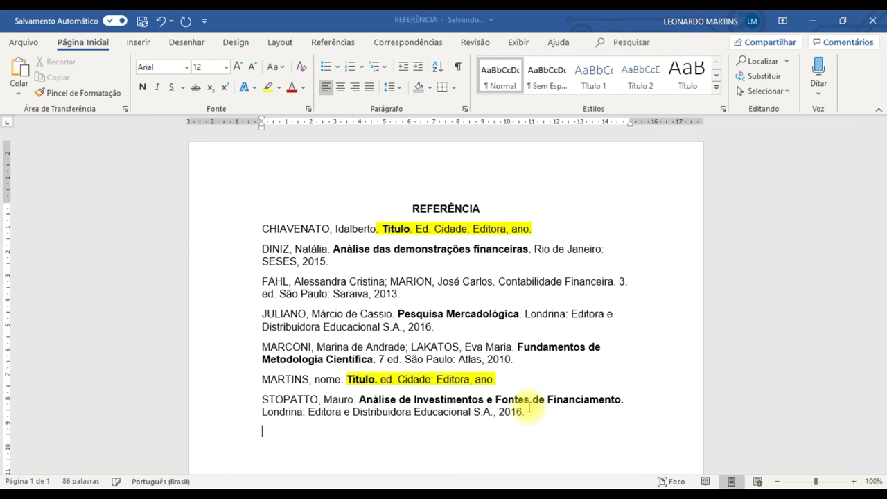
key("ctrl+v")
key("ctrl+z")
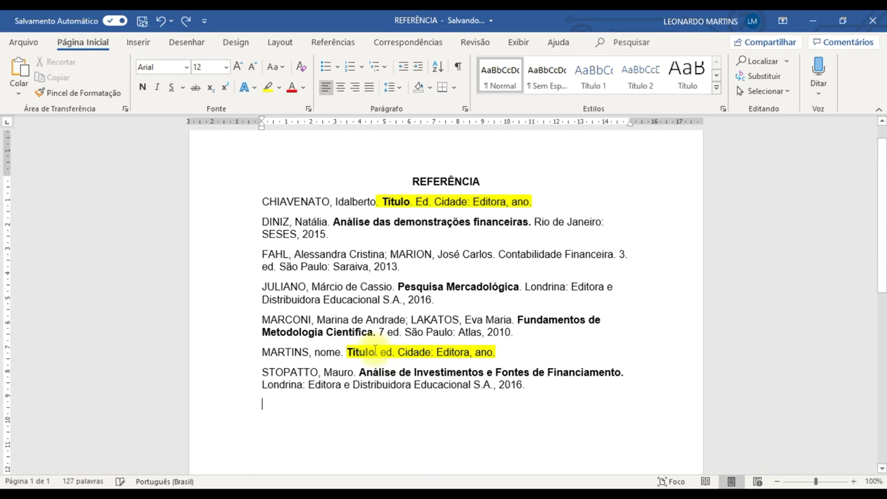
left_click(25, 95)
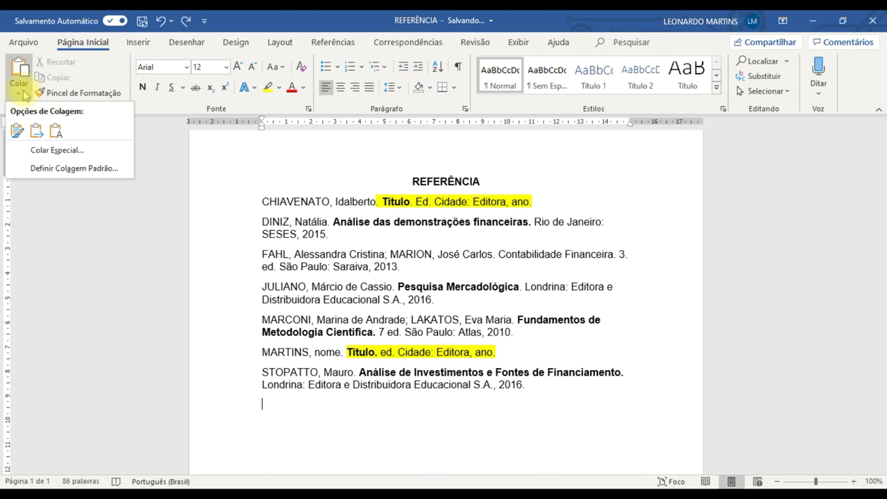
left_click(58, 131)
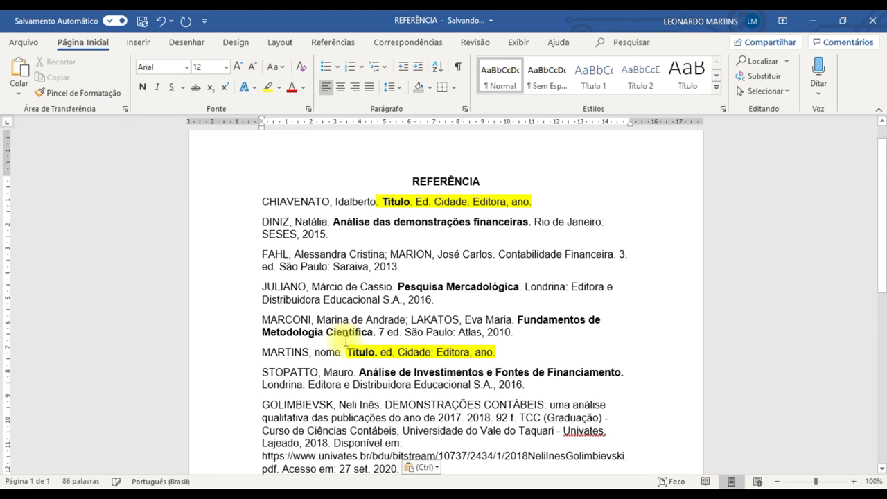
Move the "DEMONSTRAÇÕES CONTÁBEIS" reference to its alphabetical place after the "Contabilidade Financeira" entry, and remove the extra blank line below it
scroll(380, 347, "down", 3)
scroll(380, 347, "up", 1)
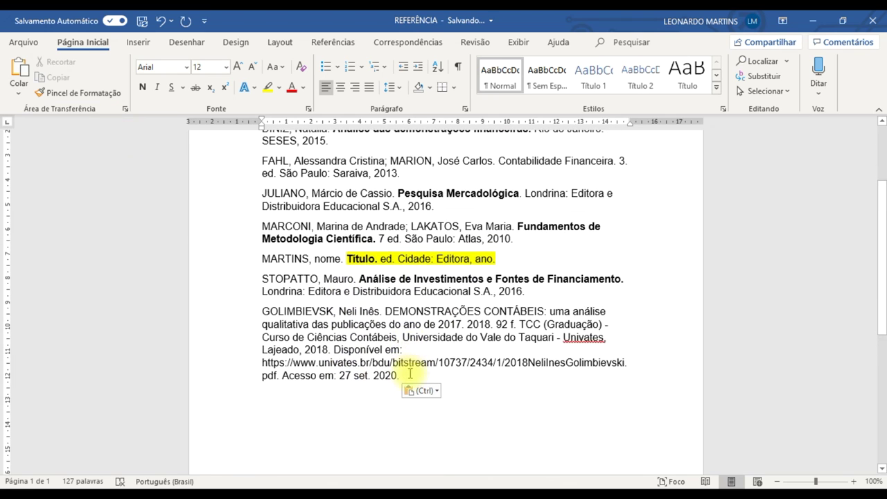
left_click_drag(399, 375, 275, 315)
key("ctrl+c")
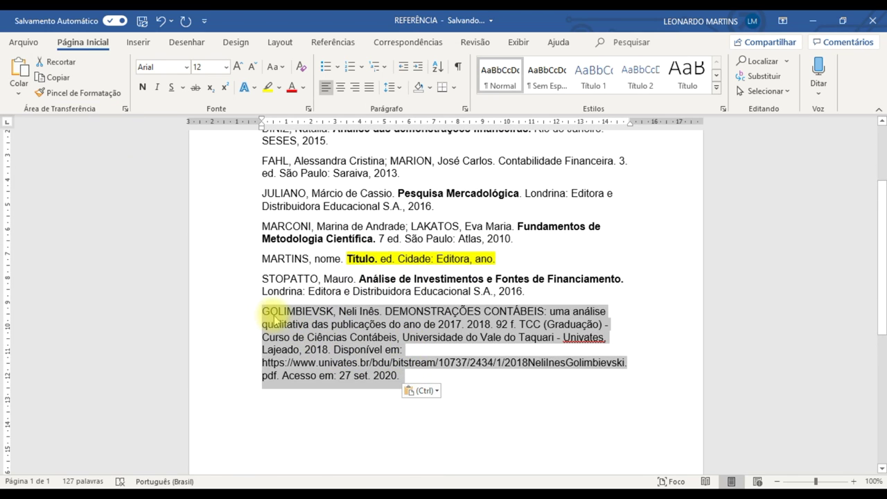
key("BackSpace")
scroll(340, 317, "up", 3)
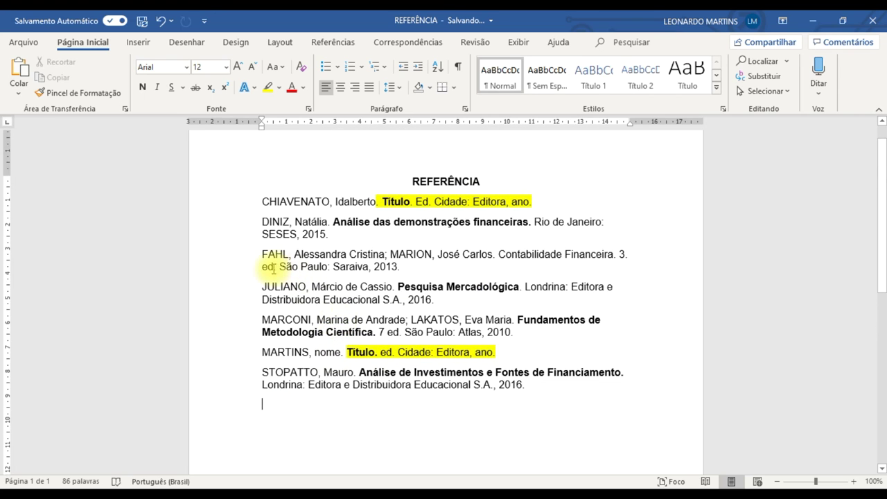
left_click(438, 270)
key("Return")
key("ctrl+v")
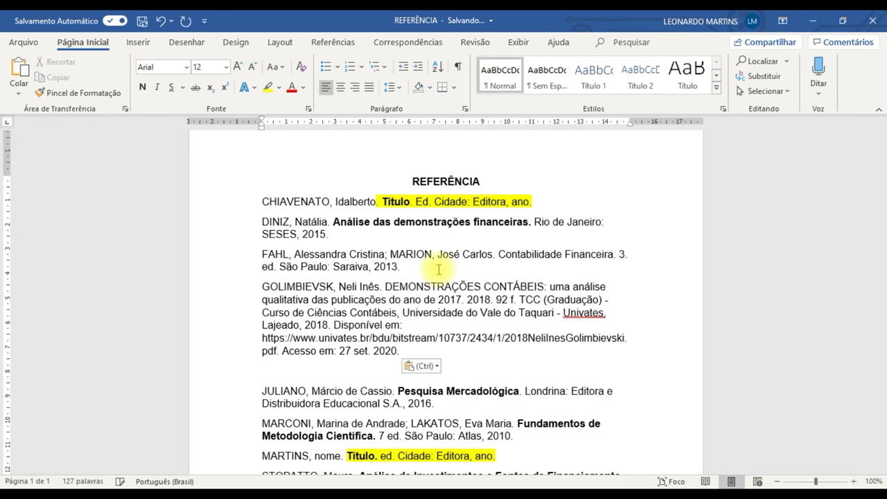
key("Delete")
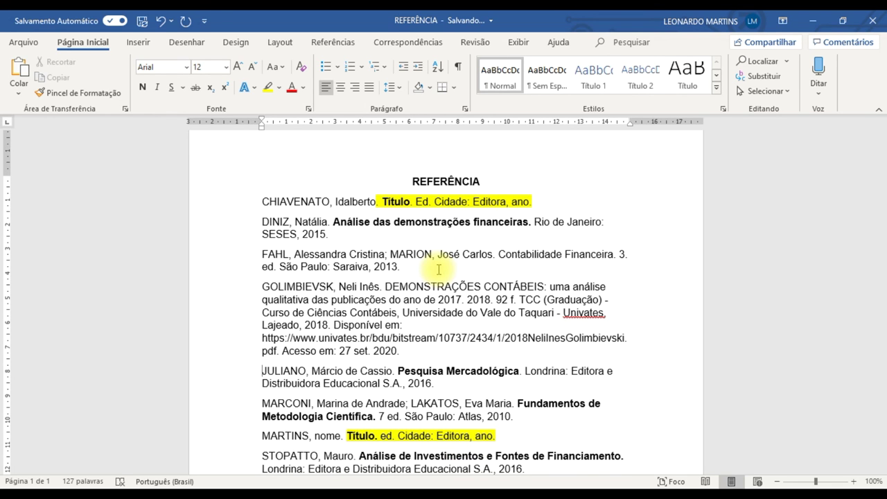